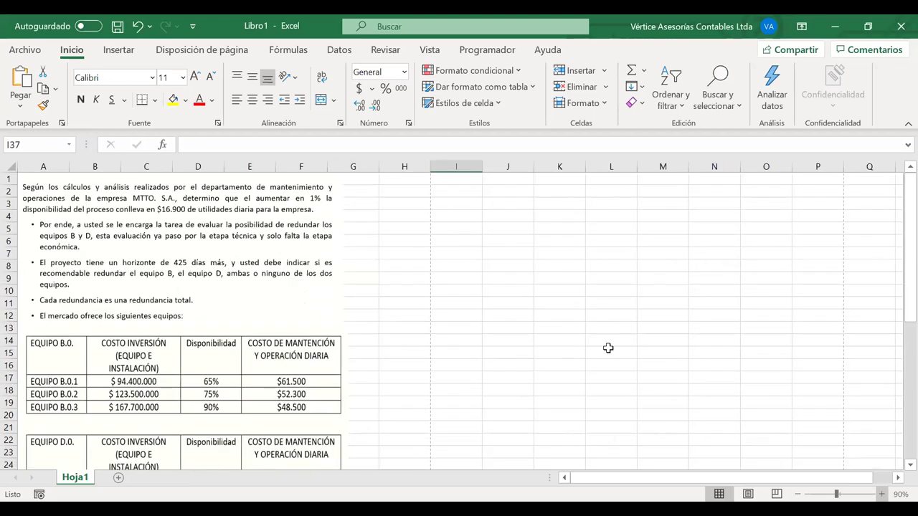
{"action": "left_click", "coordinate": [453, 318]}
{"action": "right_click", "coordinate": [453, 316]}
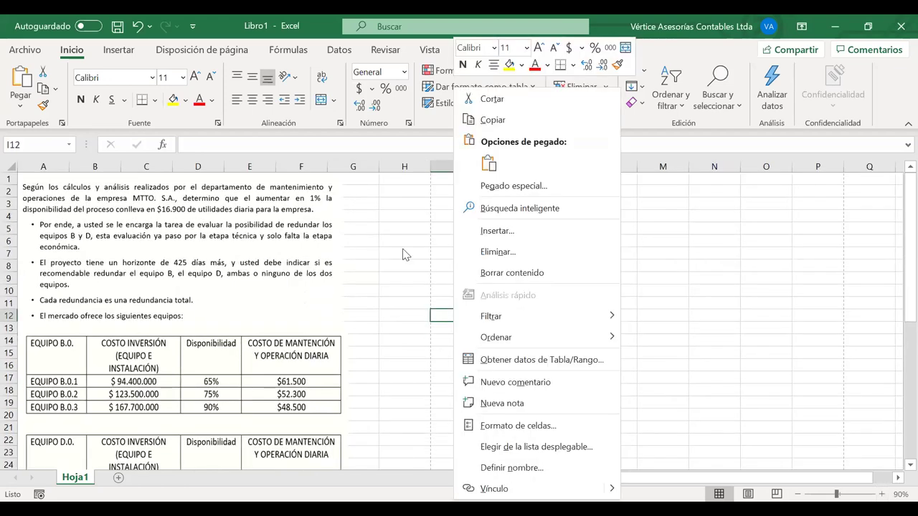
{"action": "left_click", "coordinate": [387, 189]}
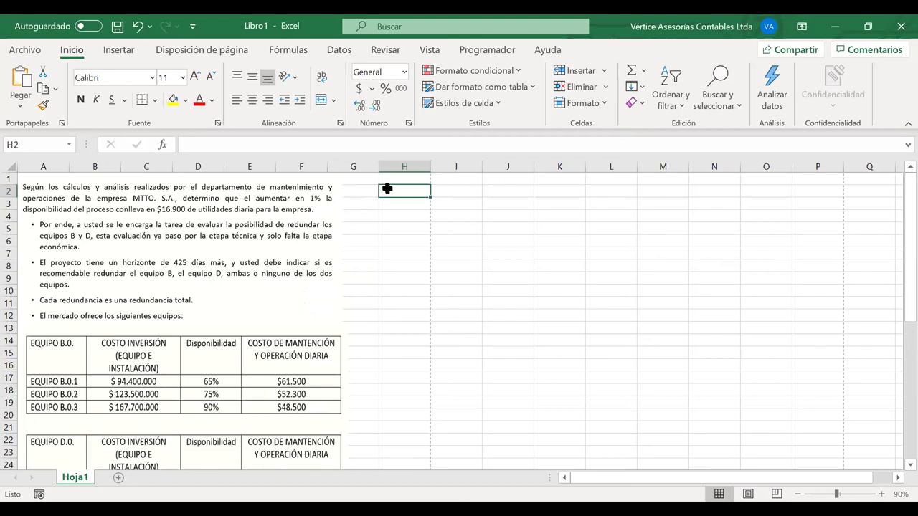
- Enter the heading "DATOS:" in cell H1
{"action": "left_click", "coordinate": [409, 179]}
{"action": "type", "text": "da"}
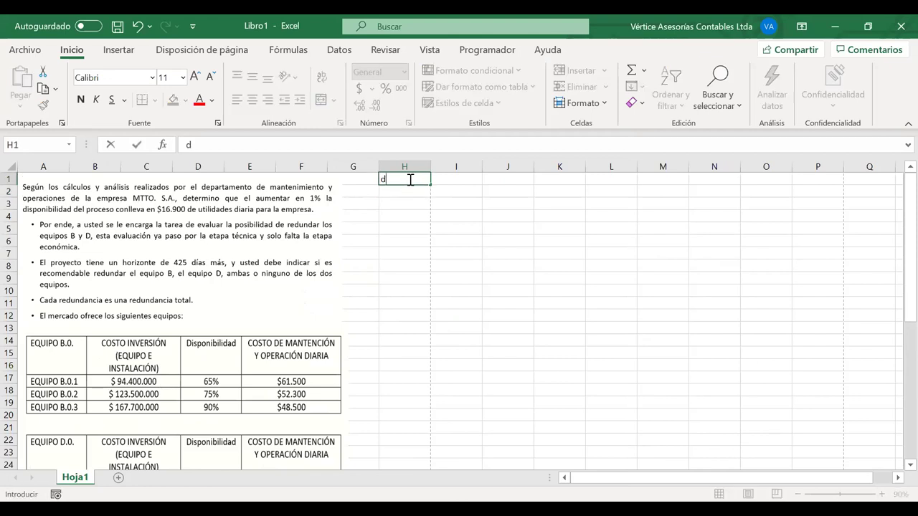
{"action": "key", "text": "BackSpace"}
{"action": "key", "text": "BackSpace"}
{"action": "type", "text": "DATOS:"}
{"action": "key", "text": "Return"}
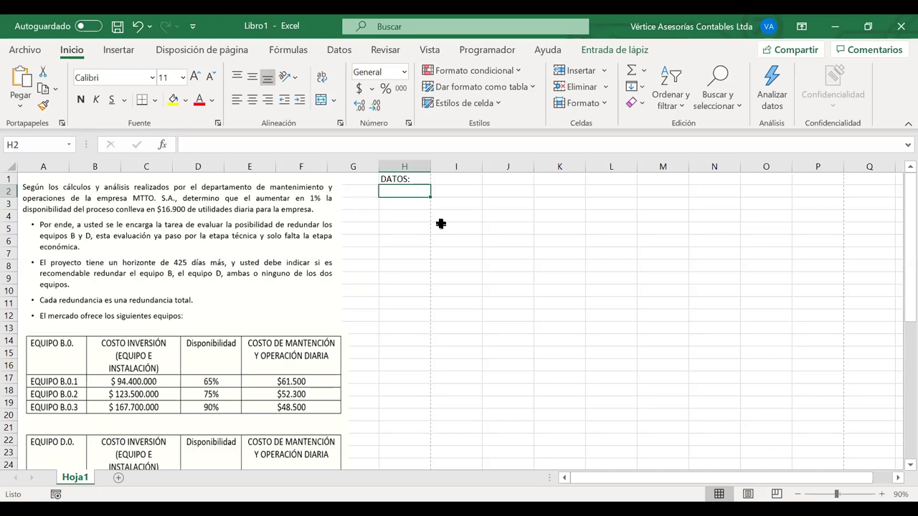
- Record the availability increase by entering 1% in H2 and the label "Disponibilidad" in I2
{"action": "type", "text": "1%"}
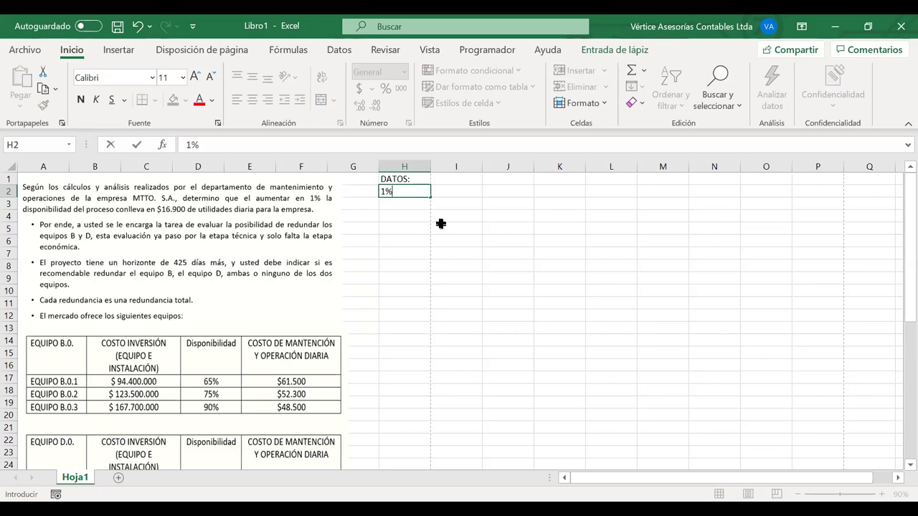
{"action": "key", "text": "Tab"}
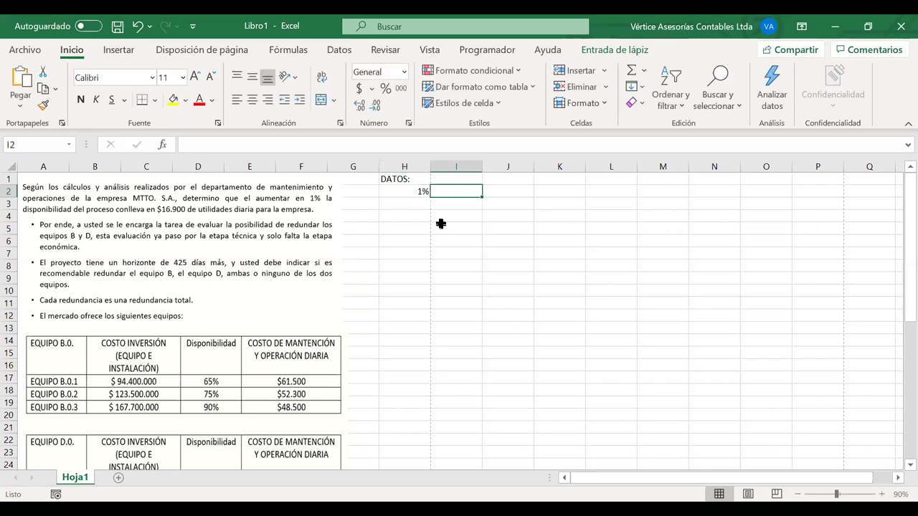
{"action": "type", "text": "$16.900"}
{"action": "key", "text": "BackSpace"}
{"action": "key", "text": "BackSpace"}
{"action": "key", "text": "BackSpace"}
{"action": "key", "text": "BackSpace"}
{"action": "key", "text": "BackSpace"}
{"action": "key", "text": "BackSpace"}
{"action": "key", "text": "BackSpace"}
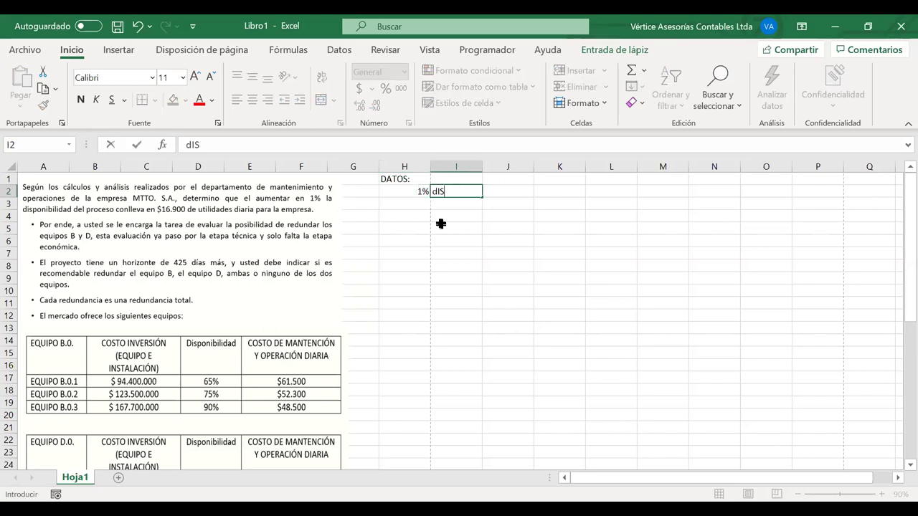
{"action": "type", "text": "Disponibilidad"}
{"action": "key", "text": "Return"}
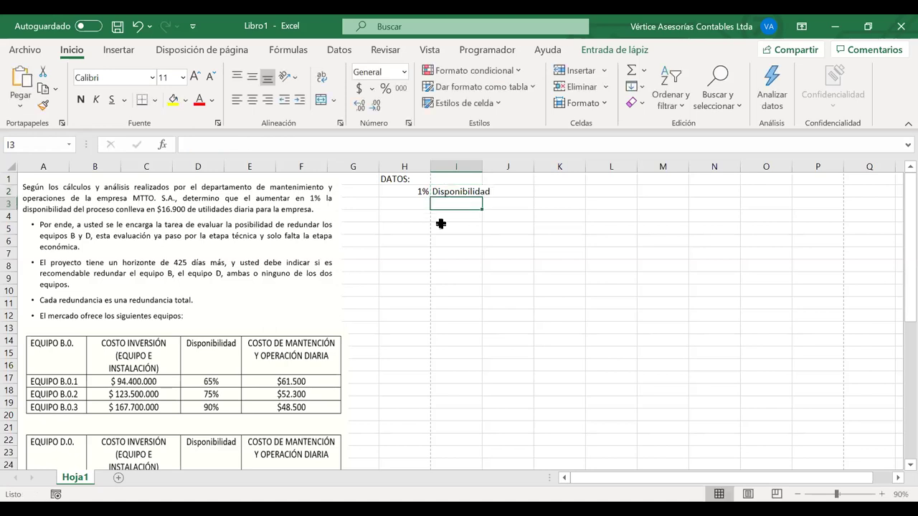
- Record the daily profit by entering $16900 in H3 and the unit "día" in I3
{"action": "key", "text": "Left"}
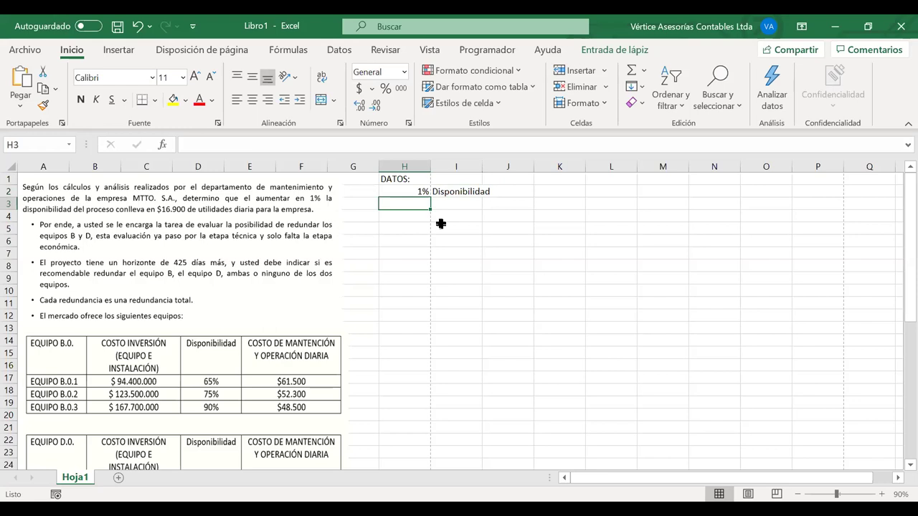
{"action": "type", "text": "$1"}
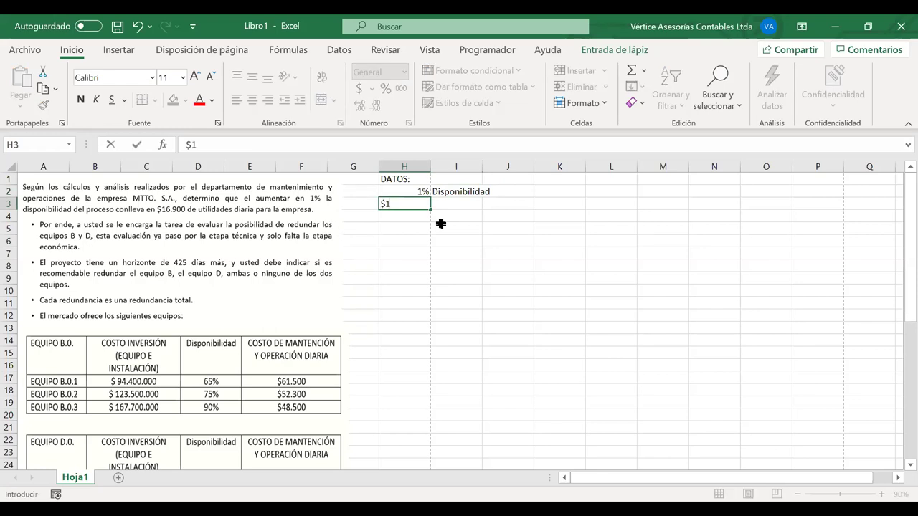
{"action": "type", "text": "69009"}
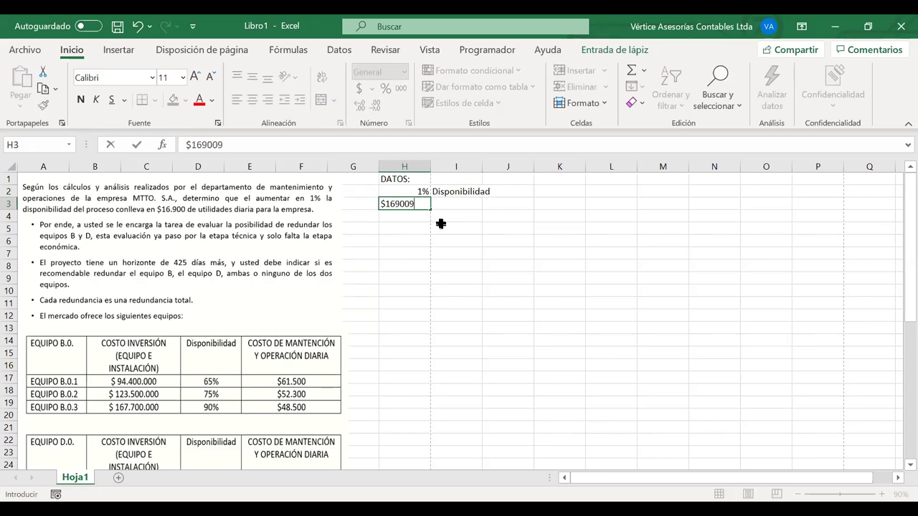
{"action": "key", "text": "BackSpace"}
{"action": "key", "text": "Tab"}
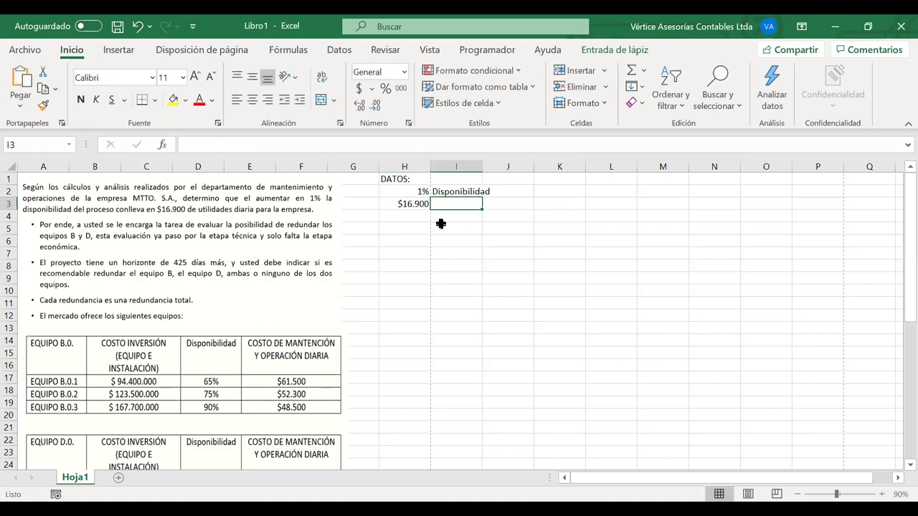
{"action": "type", "text": "dia"}
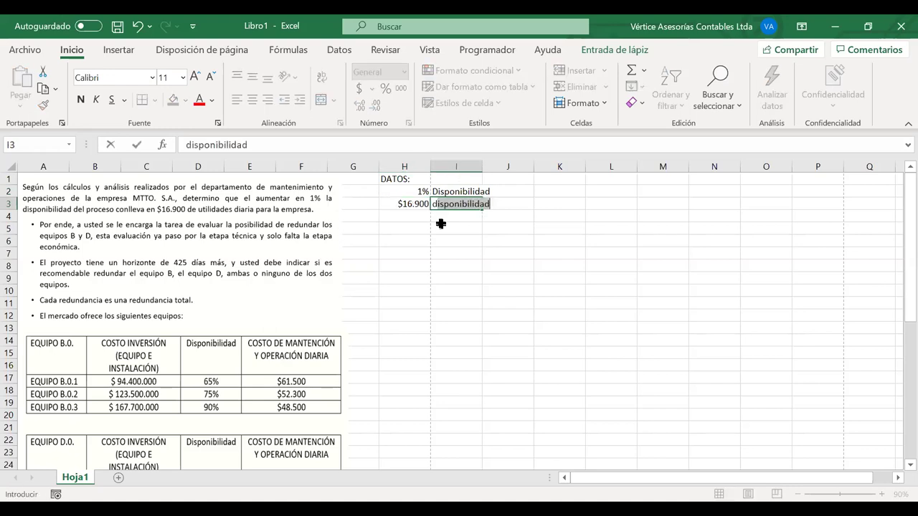
{"action": "key", "text": "BackSpace"}
{"action": "key", "text": "BackSpace"}
{"action": "type", "text": "ía"}
{"action": "key", "text": "Return"}
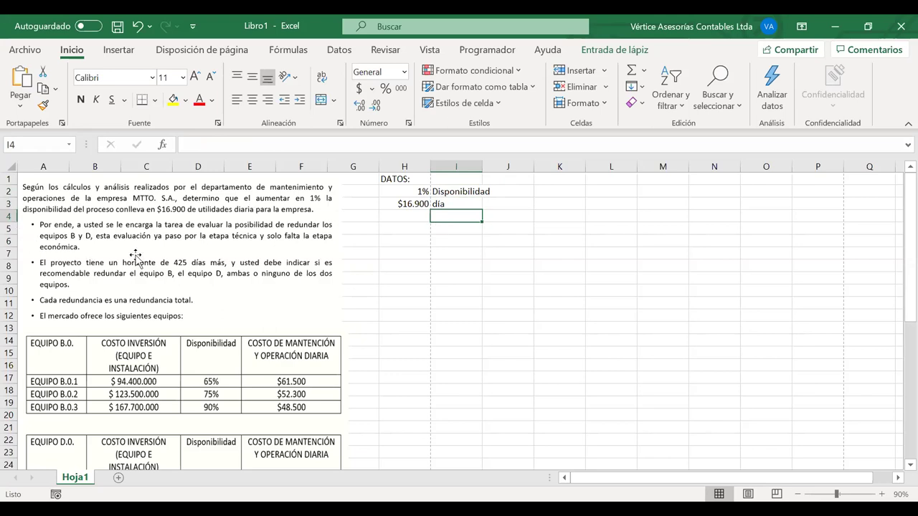
- Circle and cross out the B.O. redundancy block in the process diagram with blue and red ink
{"action": "scroll", "coordinate": [135, 257], "scroll_direction": "down", "scroll_amount": 3}
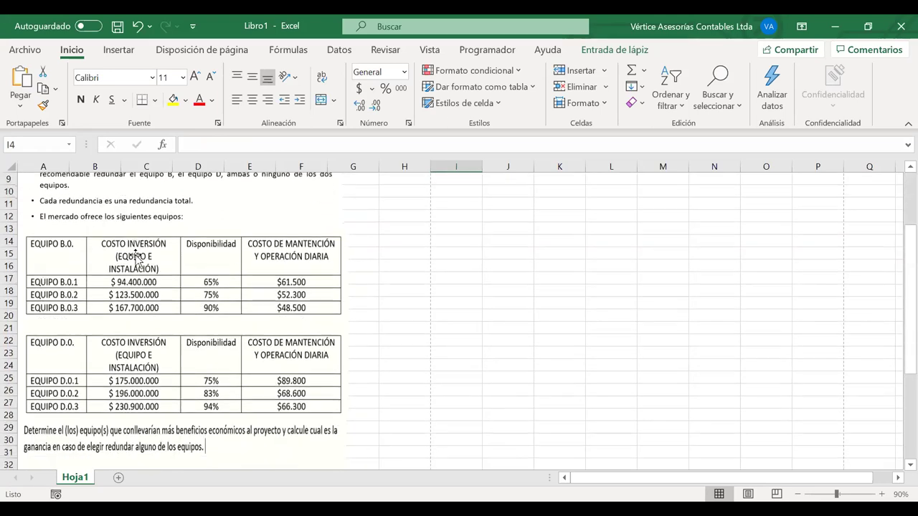
{"action": "scroll", "coordinate": [135, 256], "scroll_direction": "down", "scroll_amount": 5}
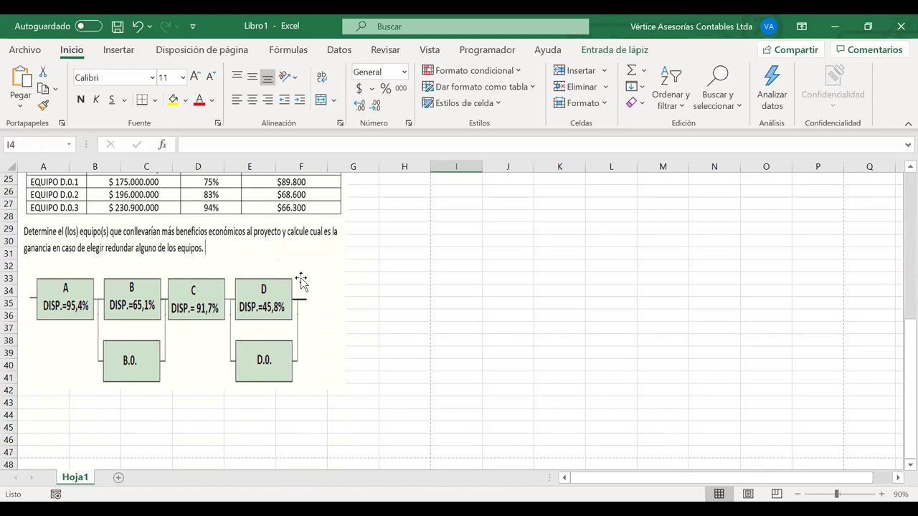
{"action": "mouse_move", "coordinate": [117, 347]}
{"action": "left_mouse_down"}
{"action": "mouse_move", "coordinate": [143, 337]}
{"action": "mouse_move", "coordinate": [118, 343]}
{"action": "left_mouse_up"}
{"action": "left_click_drag", "start_coordinate": [115, 343], "coordinate": [154, 373]}
{"action": "left_click_drag", "start_coordinate": [149, 338], "coordinate": [109, 393]}
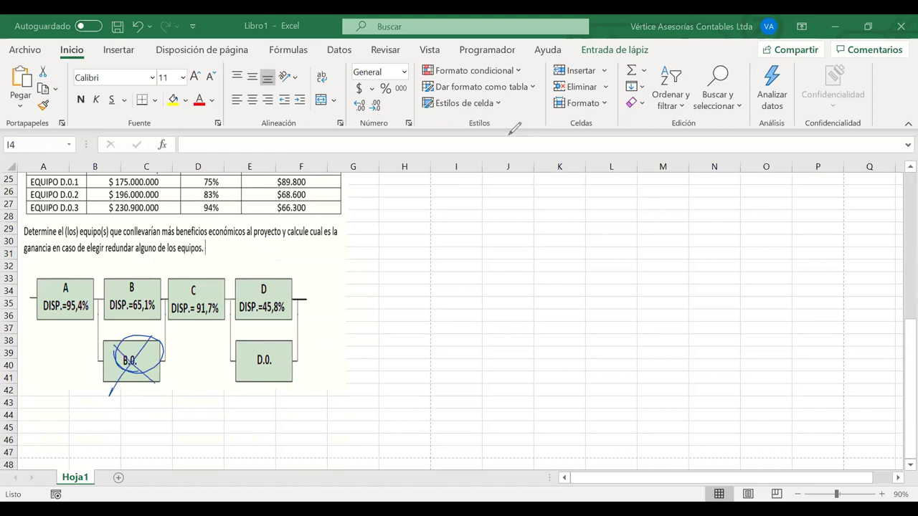
{"action": "mouse_move", "coordinate": [136, 343]}
{"action": "left_mouse_down"}
{"action": "mouse_move", "coordinate": [106, 387]}
{"action": "mouse_move", "coordinate": [154, 373]}
{"action": "left_mouse_up"}
- Circle the letters of blocks A, B, C and D in the process diagram with red ink
{"action": "left_click_drag", "start_coordinate": [71, 271], "coordinate": [69, 270]}
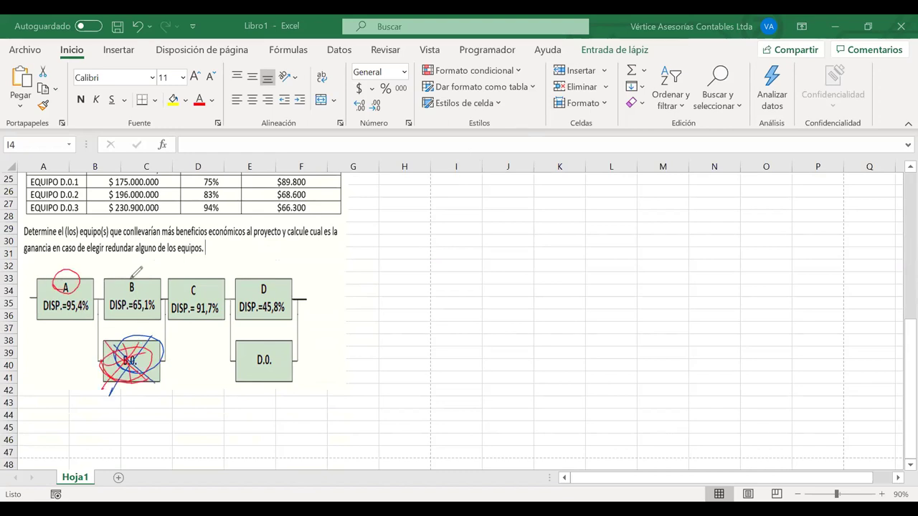
{"action": "left_click_drag", "start_coordinate": [140, 275], "coordinate": [136, 276]}
{"action": "left_click_drag", "start_coordinate": [195, 274], "coordinate": [192, 275]}
{"action": "left_click_drag", "start_coordinate": [265, 270], "coordinate": [263, 271]}
- Cross out and circle the D.O. redundancy block in the process diagram with red ink
{"action": "left_click_drag", "start_coordinate": [291, 337], "coordinate": [232, 393]}
{"action": "left_click_drag", "start_coordinate": [242, 343], "coordinate": [286, 380]}
{"action": "left_click_drag", "start_coordinate": [275, 333], "coordinate": [264, 330]}
{"action": "left_click_drag", "start_coordinate": [286, 363], "coordinate": [276, 370]}
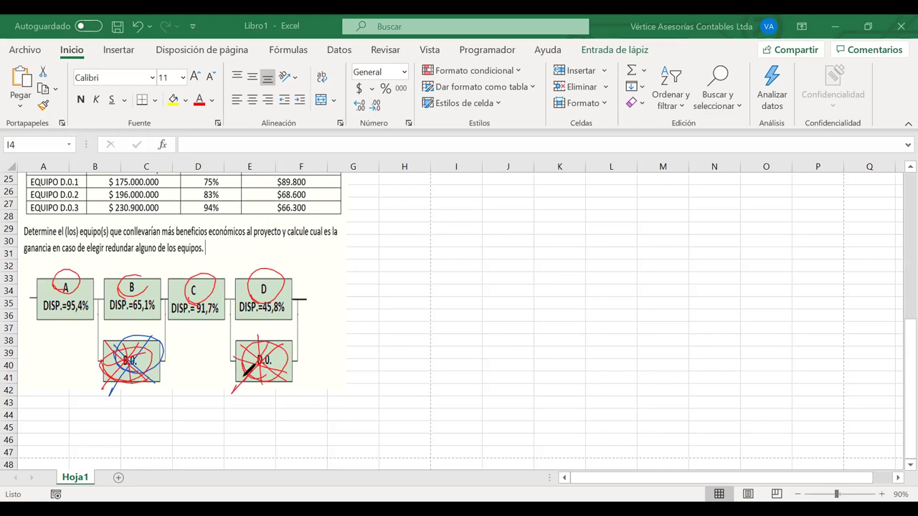
- Erase all the ink marks from the process diagram
{"action": "left_click", "coordinate": [172, 342]}
{"action": "left_click", "coordinate": [65, 282]}
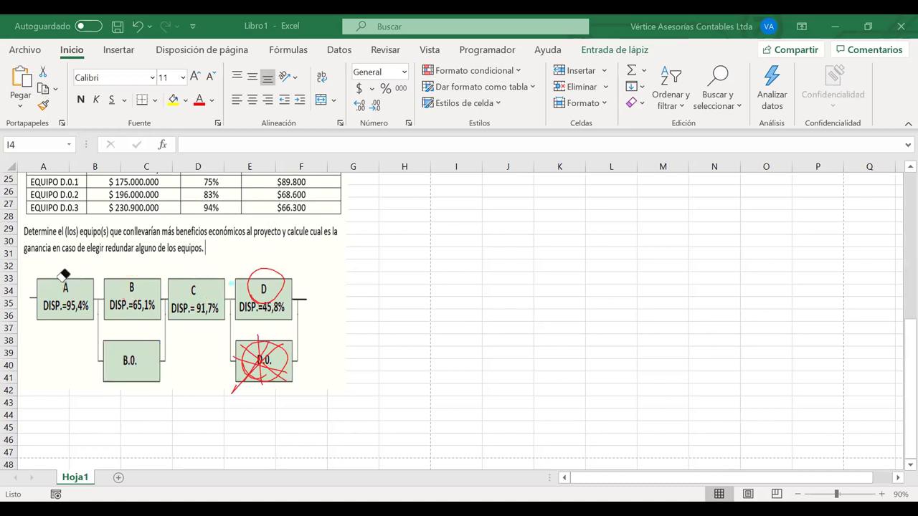
{"action": "left_click_drag", "start_coordinate": [261, 366], "coordinate": [266, 285]}
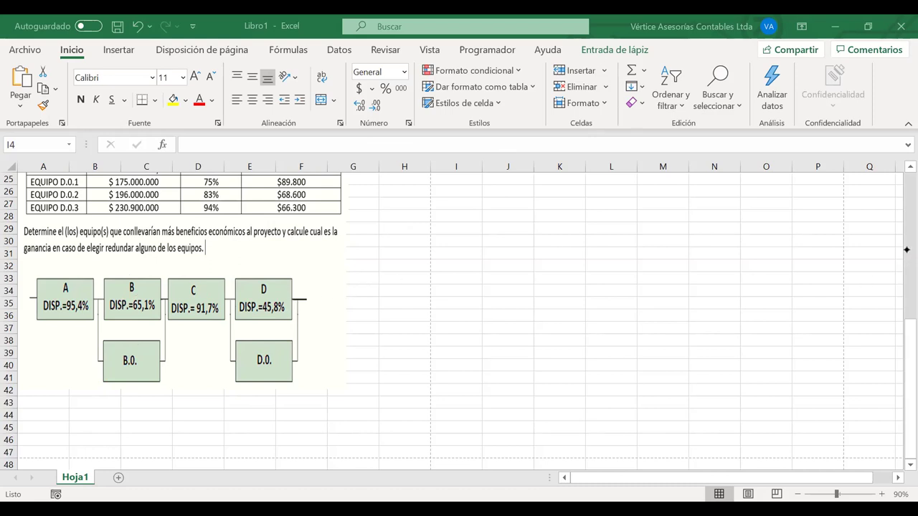
- Record the project horizon with the label "Horizonte" in H5, the value 425 in H6 and the unit "días" in I6
{"action": "scroll", "coordinate": [906, 250], "scroll_direction": "up", "scroll_amount": 8}
{"action": "scroll", "coordinate": [522, 257], "scroll_direction": "up", "scroll_amount": 1}
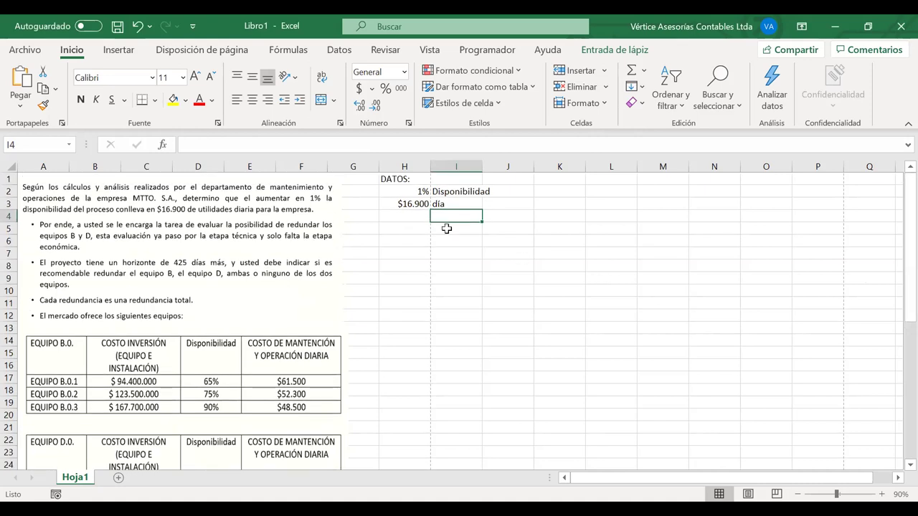
{"action": "left_click", "coordinate": [396, 218]}
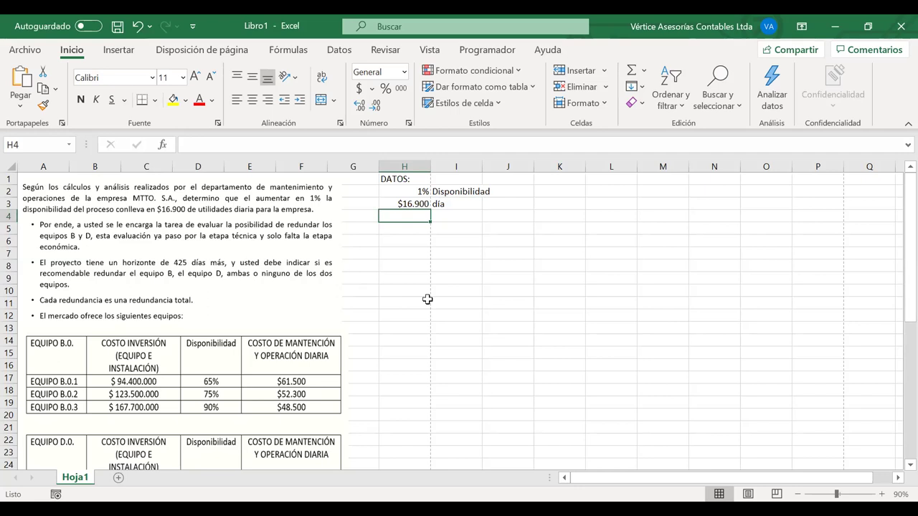
{"action": "key", "text": "Return"}
{"action": "type", "text": "Horizonte"}
{"action": "key", "text": "Return"}
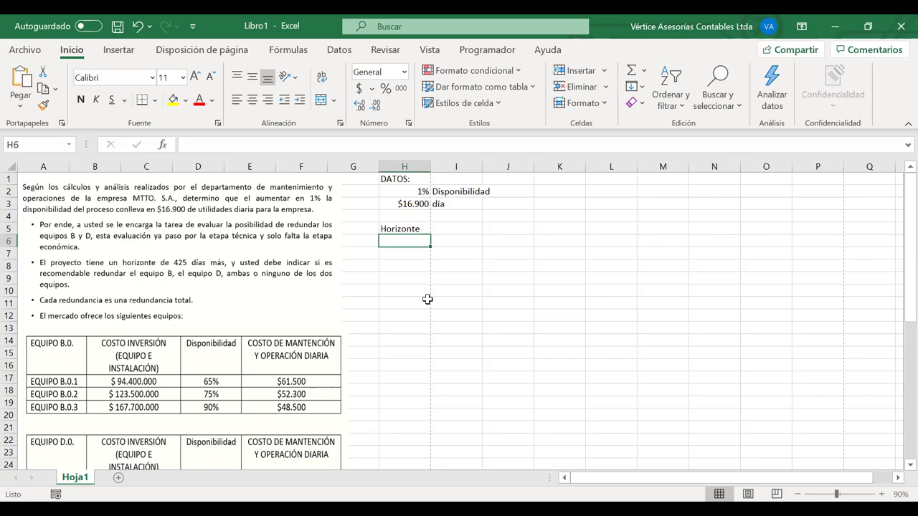
{"action": "type", "text": "425"}
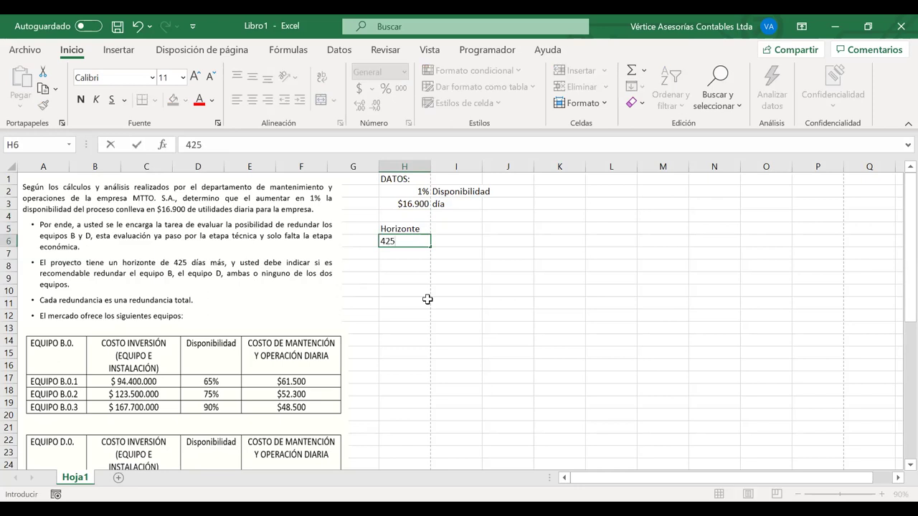
{"action": "key", "text": "Tab"}
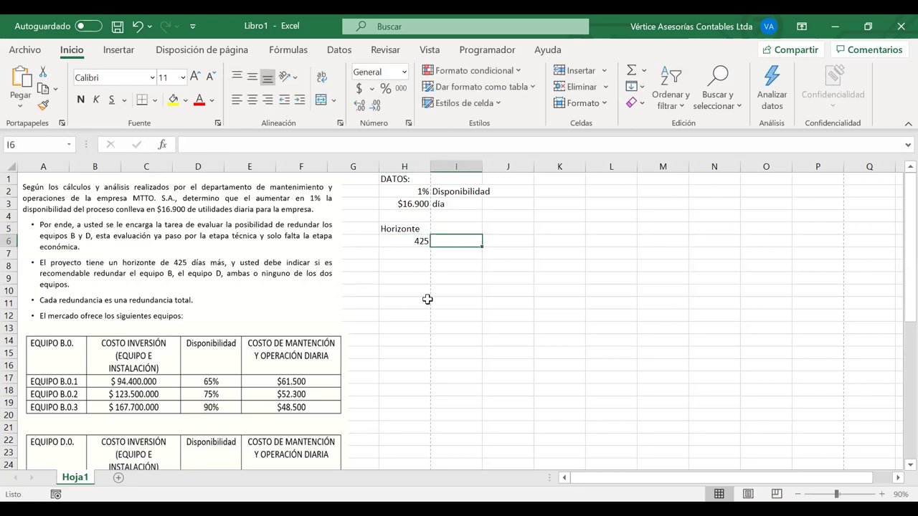
{"action": "type", "text": "días"}
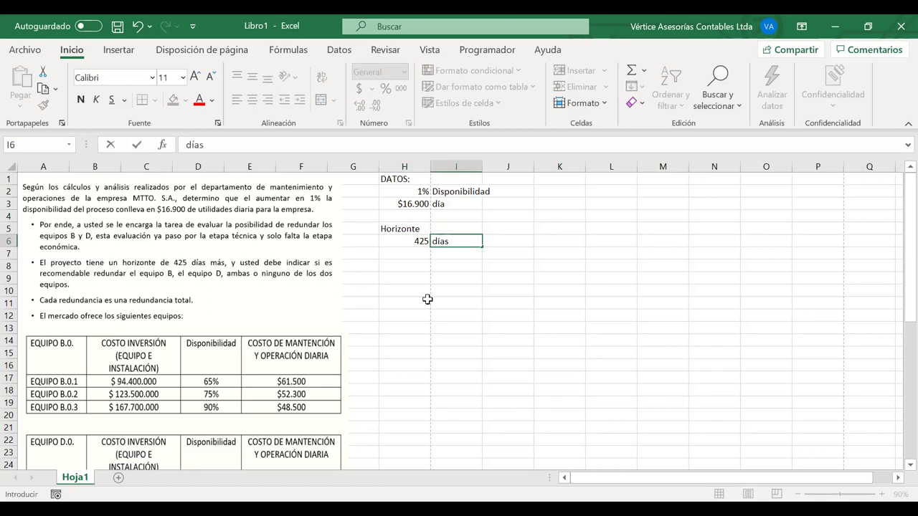
{"action": "key", "text": "Return"}
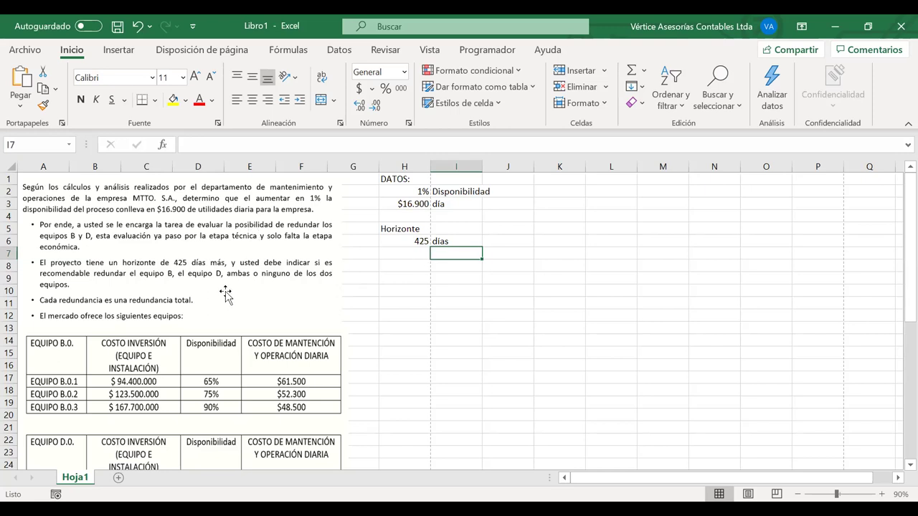
- Enter the heading "Equipo B.O" in cell K2 for the B.O. equipment options
{"action": "scroll", "coordinate": [226, 294], "scroll_direction": "down", "scroll_amount": 1}
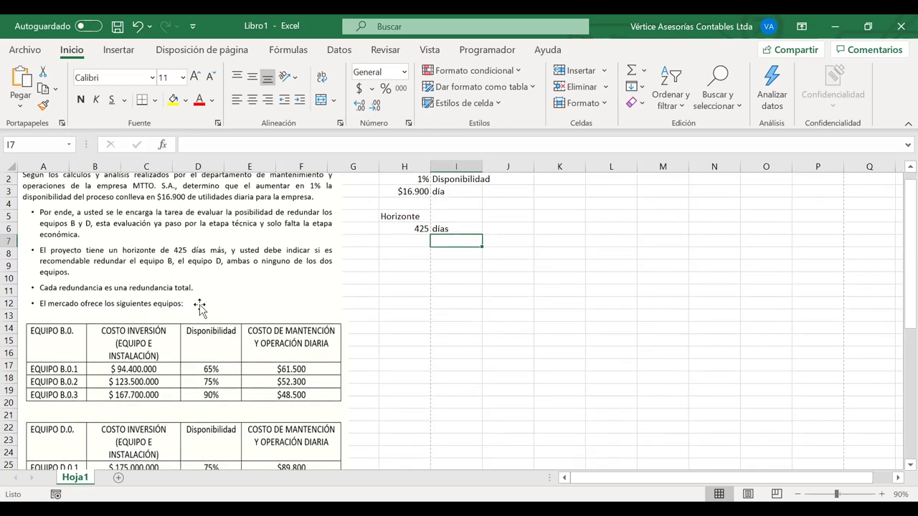
{"action": "scroll", "coordinate": [201, 308], "scroll_direction": "down", "scroll_amount": 3}
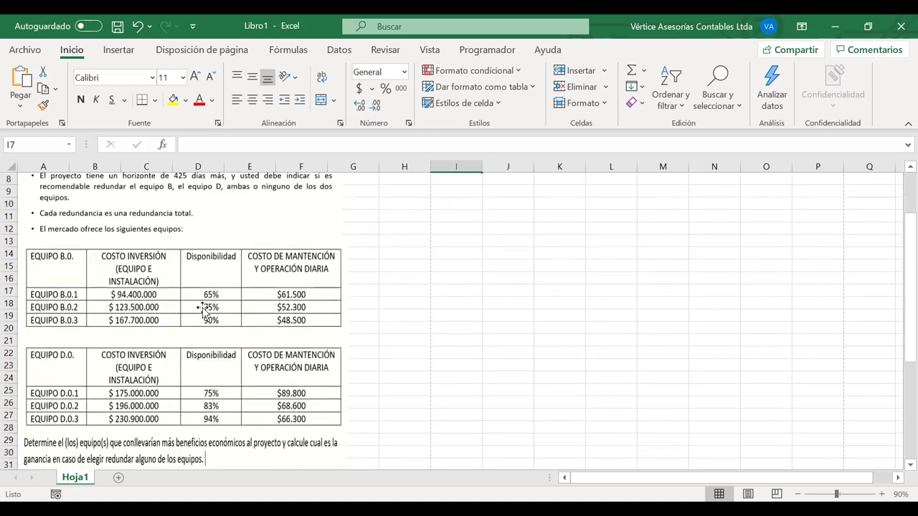
{"action": "scroll", "coordinate": [204, 308], "scroll_direction": "down", "scroll_amount": 1}
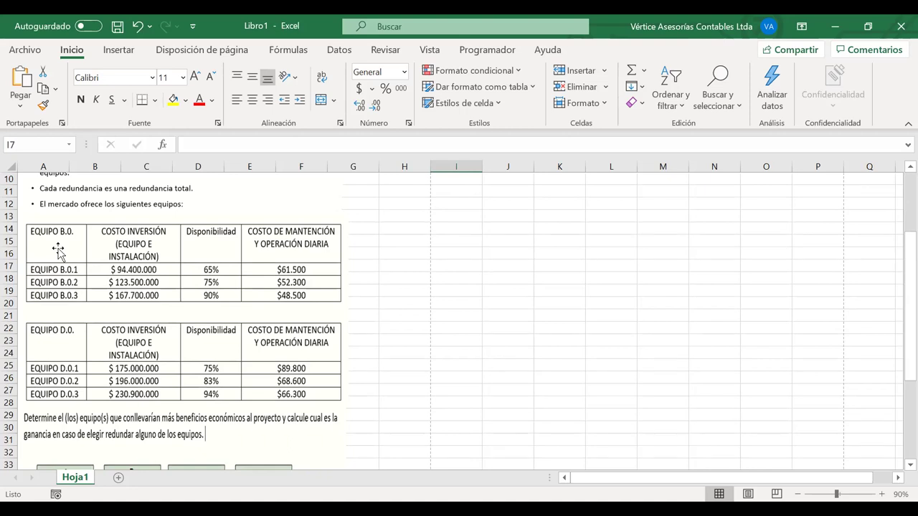
{"action": "scroll", "coordinate": [195, 294], "scroll_direction": "up", "scroll_amount": 3}
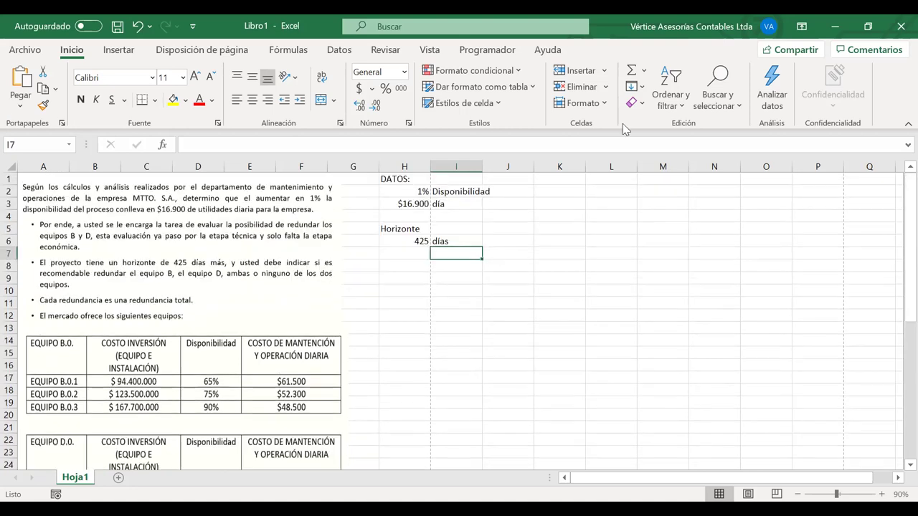
{"action": "left_click", "coordinate": [559, 189]}
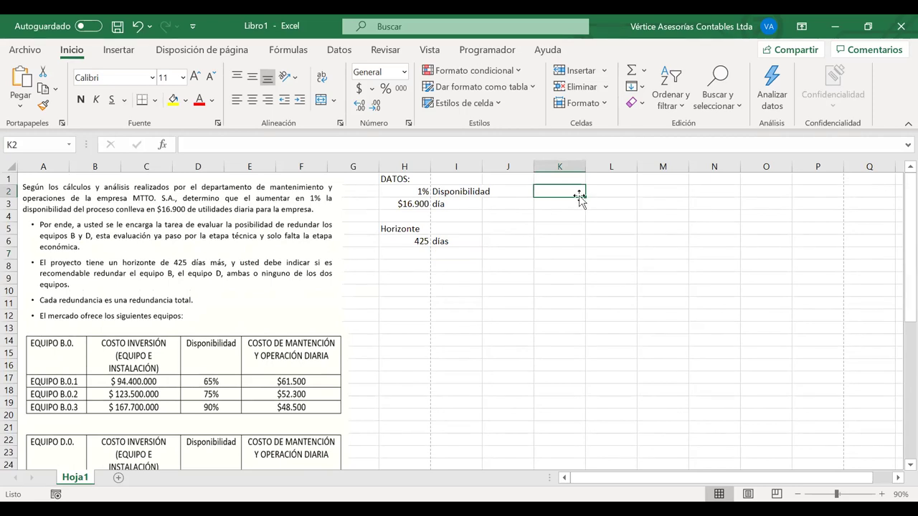
{"action": "type", "text": "Equipo B.O"}
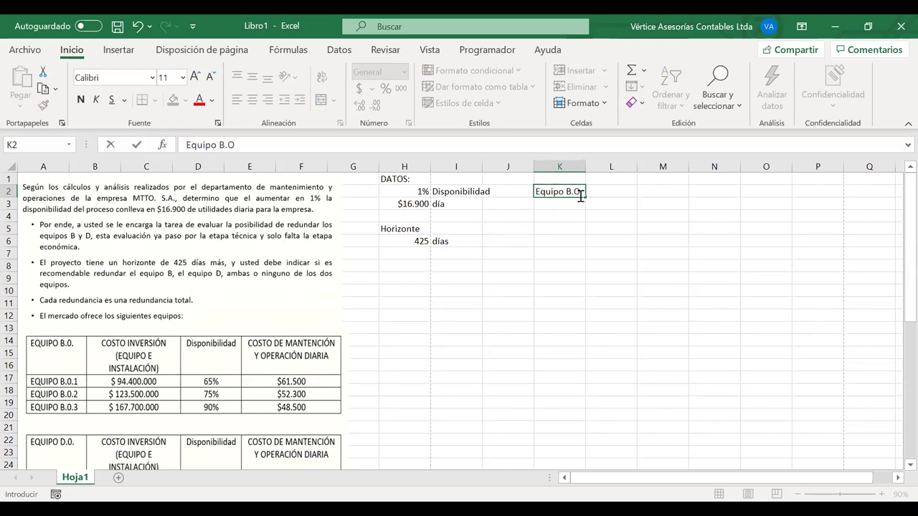
- Enter "Equipo B.0.1" in K3 and fill the series down through "Equipo B.0.3" in K5
{"action": "left_click", "coordinate": [557, 205]}
{"action": "type", "text": "E"}
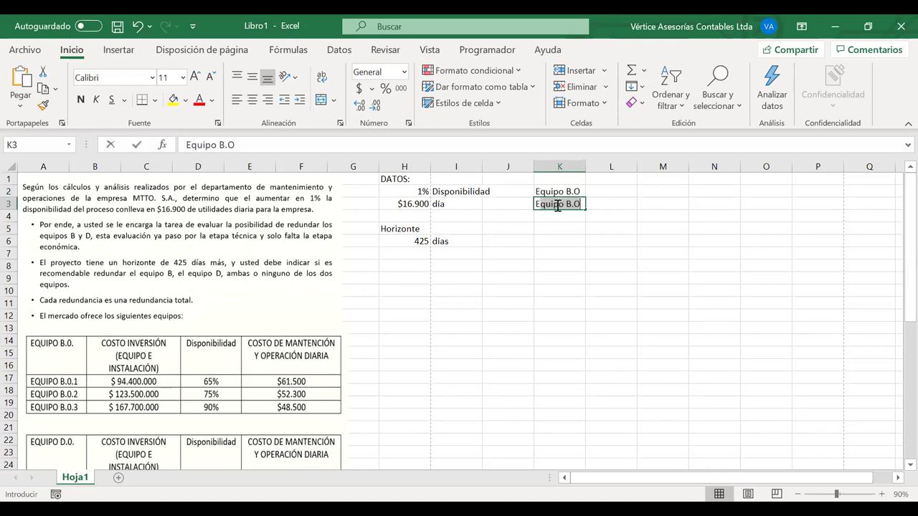
{"action": "type", "text": "quipo B."}
{"action": "key", "text": "BackSpace"}
{"action": "type", "text": "0"}
{"action": "key", "text": "BackSpace"}
{"action": "type", "text": "O.1"}
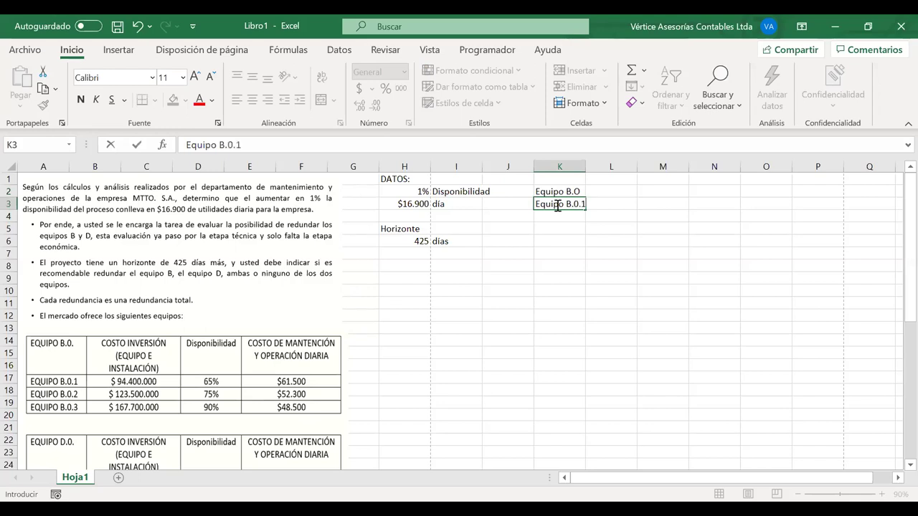
{"action": "key", "text": "Return"}
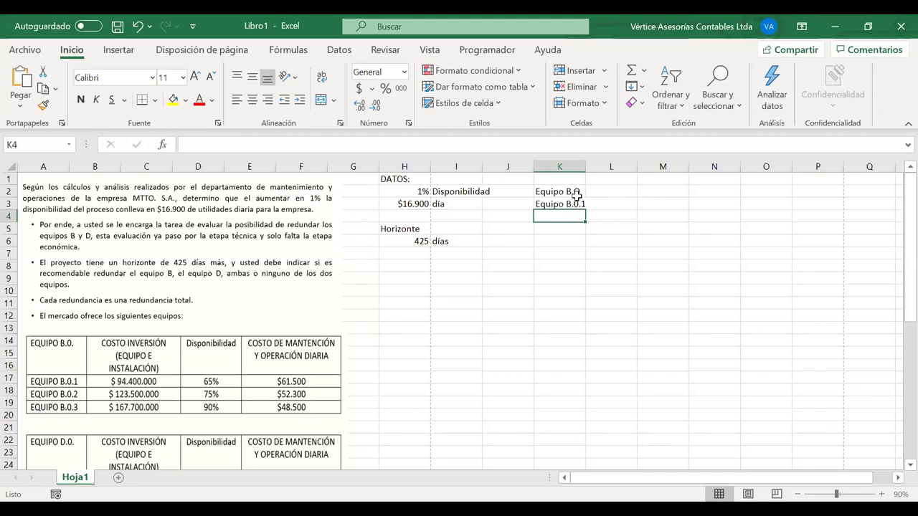
{"action": "left_click", "coordinate": [577, 203]}
{"action": "left_click_drag", "start_coordinate": [586, 210], "coordinate": [584, 229]}
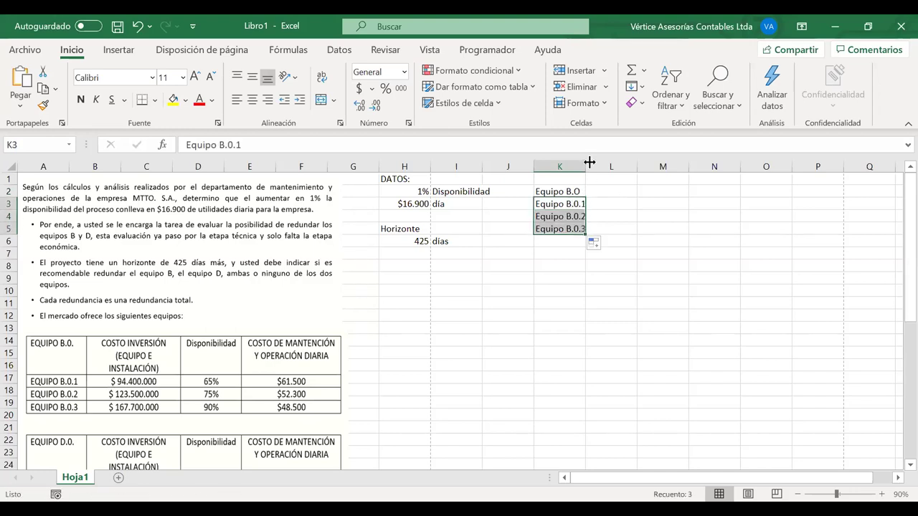
- Apply all borders to the range K2:N5 to frame the B.O. equipment table
{"action": "left_click_drag", "start_coordinate": [574, 188], "coordinate": [706, 231]}
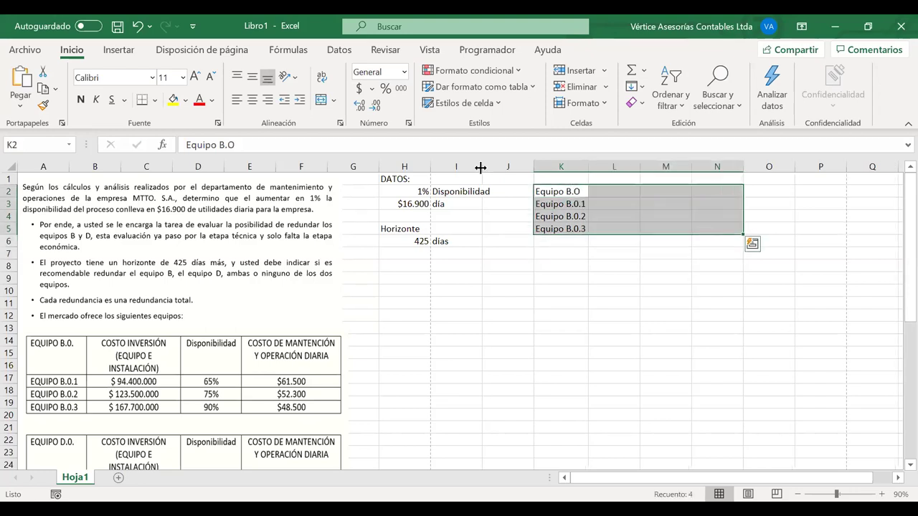
{"action": "left_click", "coordinate": [156, 102]}
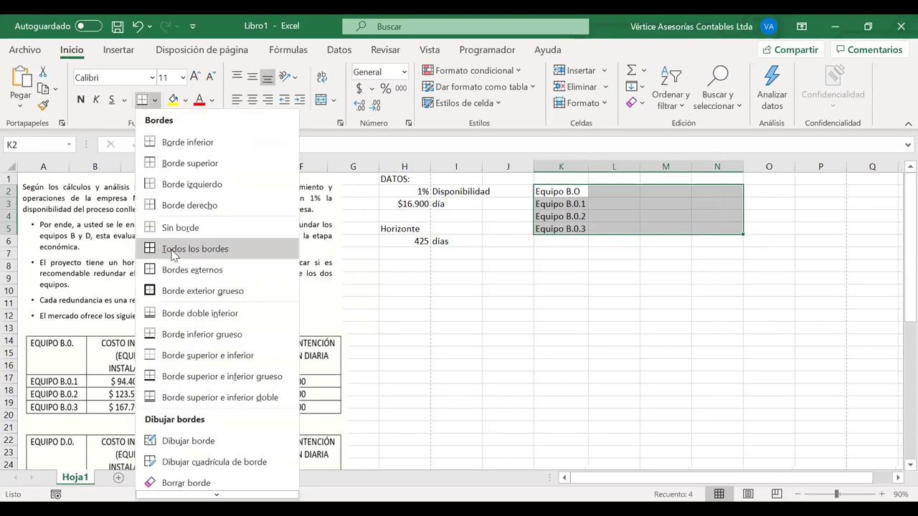
{"action": "left_click", "coordinate": [172, 251]}
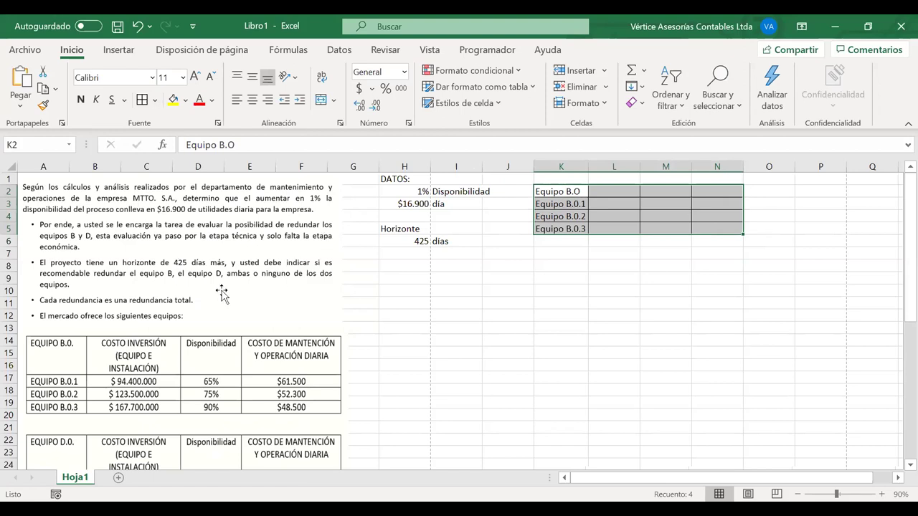
- Enter the heading "Costo Inversion" in L2 and fit column L's width to it
{"action": "left_click", "coordinate": [612, 191]}
{"action": "type", "text": "C"}
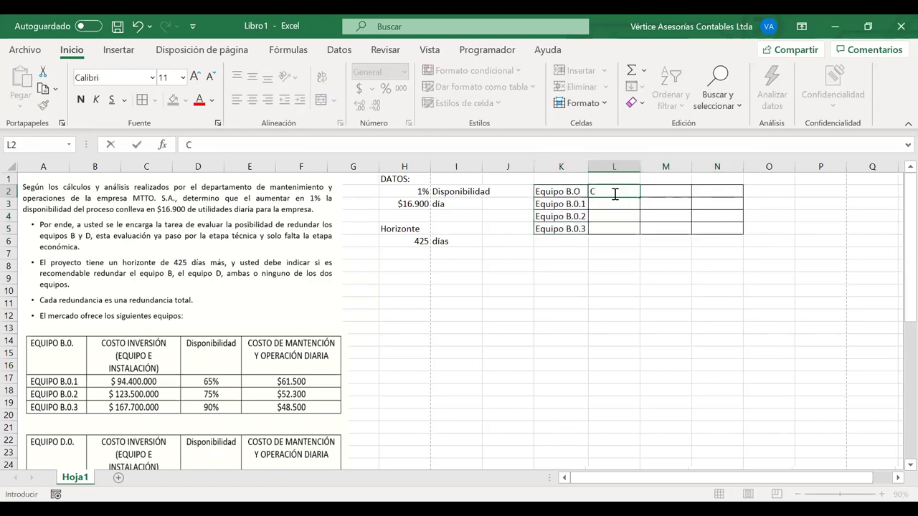
{"action": "type", "text": "osto Inversion"}
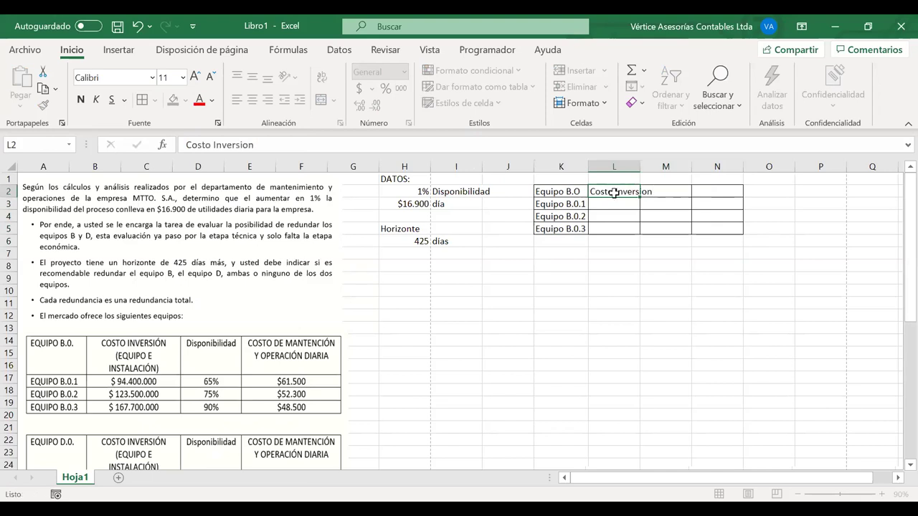
{"action": "key", "text": "Return"}
{"action": "double_click", "coordinate": [637, 172]}
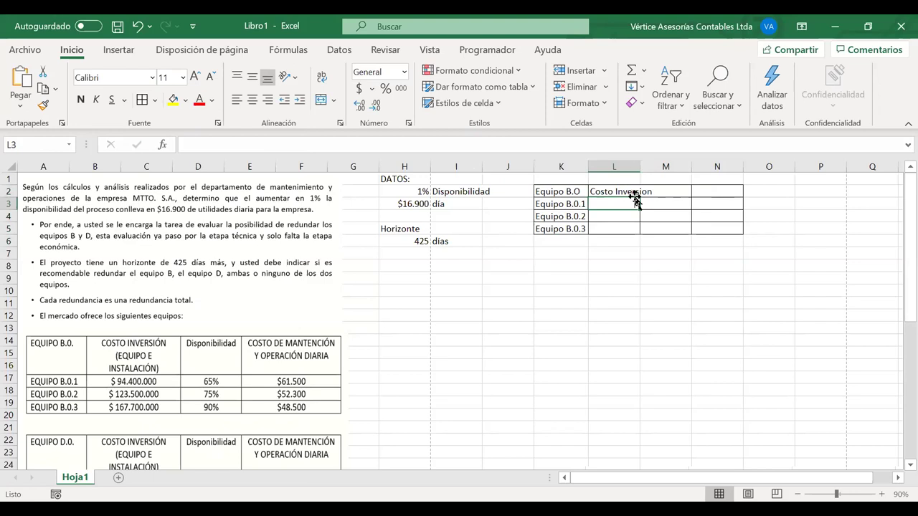
- Format L3:L5 as accounting currency and enter the investment costs 94.400.000, 123.500.000 and 167.700.000
{"action": "left_click_drag", "start_coordinate": [618, 206], "coordinate": [618, 225]}
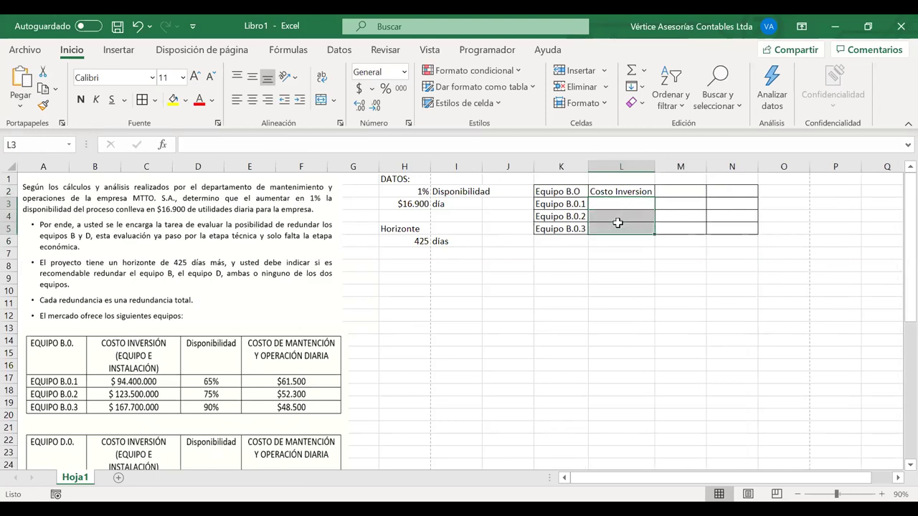
{"action": "left_click", "coordinate": [360, 92]}
{"action": "left_click", "coordinate": [626, 208]}
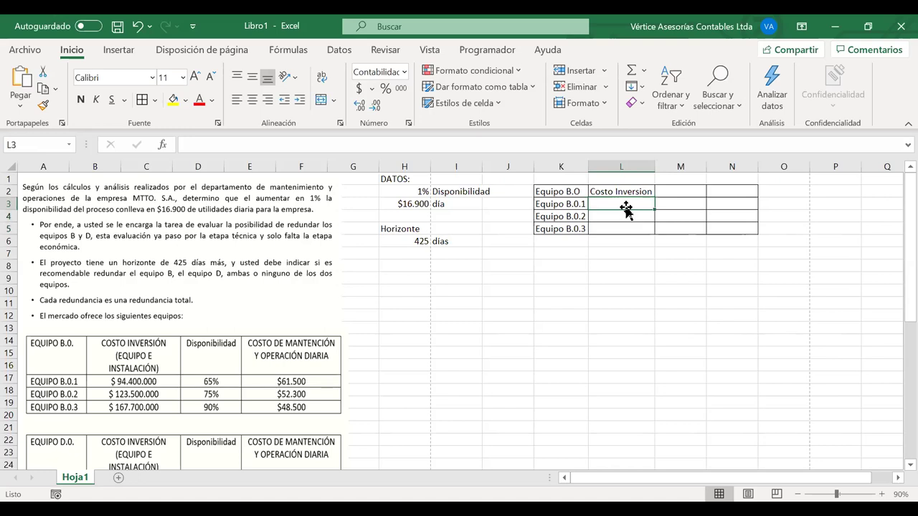
{"action": "type", "text": "944"}
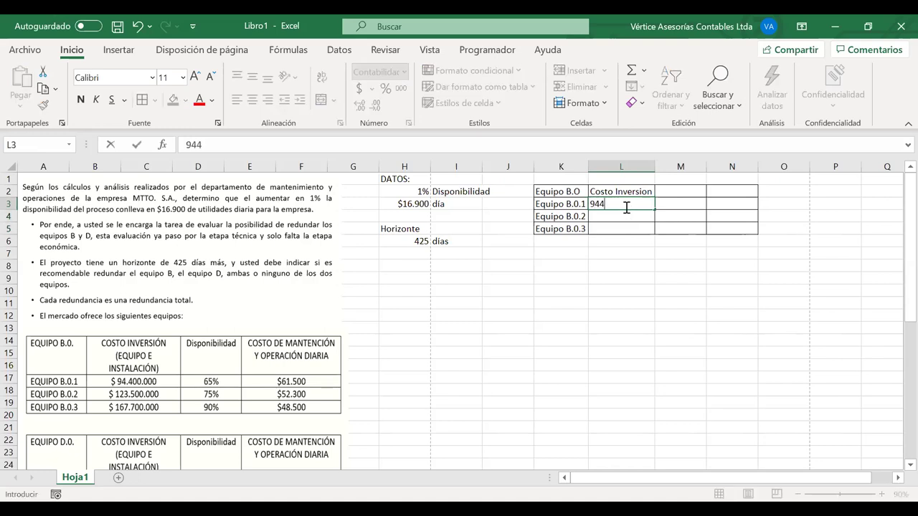
{"action": "type", "text": "00000"}
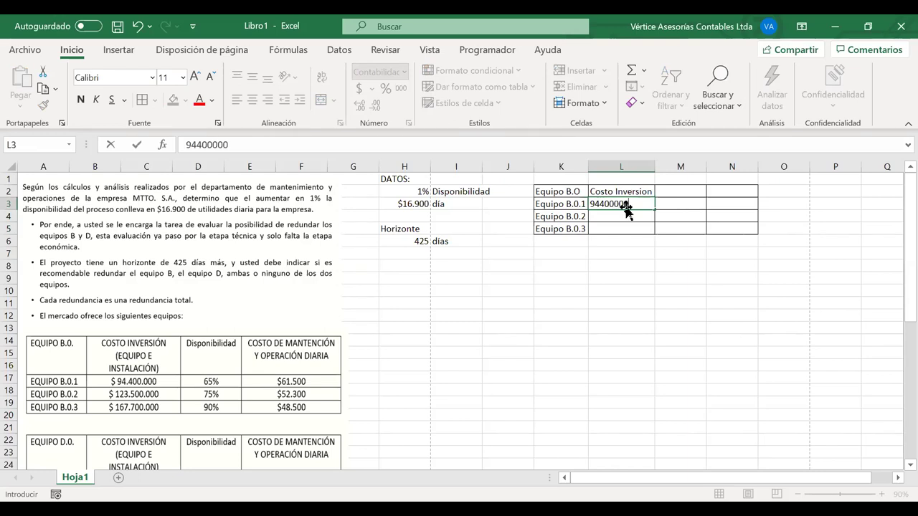
{"action": "key", "text": "Return"}
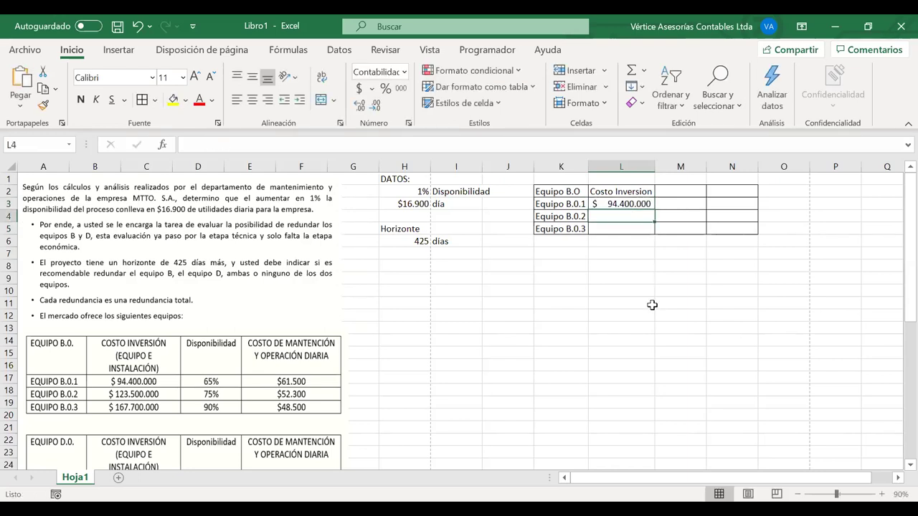
{"action": "type", "text": "123."}
{"action": "type", "text": "500."}
{"action": "type", "text": "00000"}
{"action": "key", "text": "Return"}
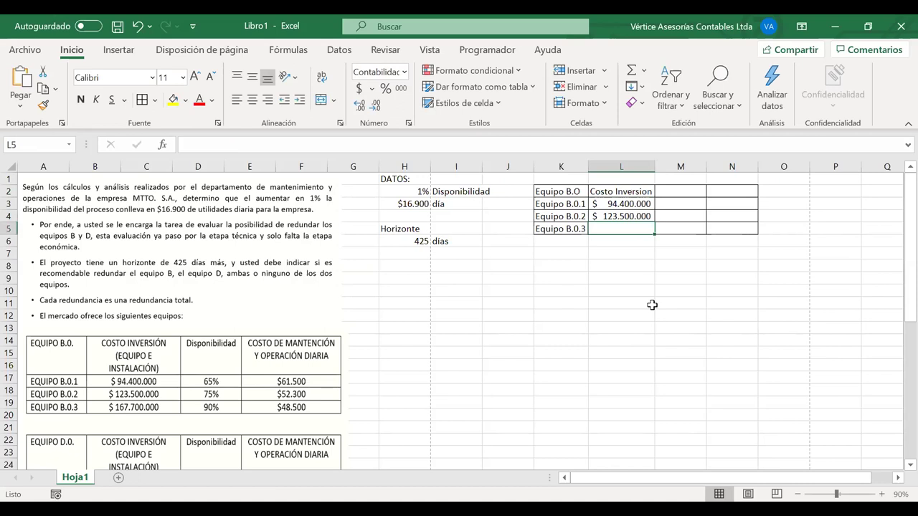
{"action": "type", "text": "1"}
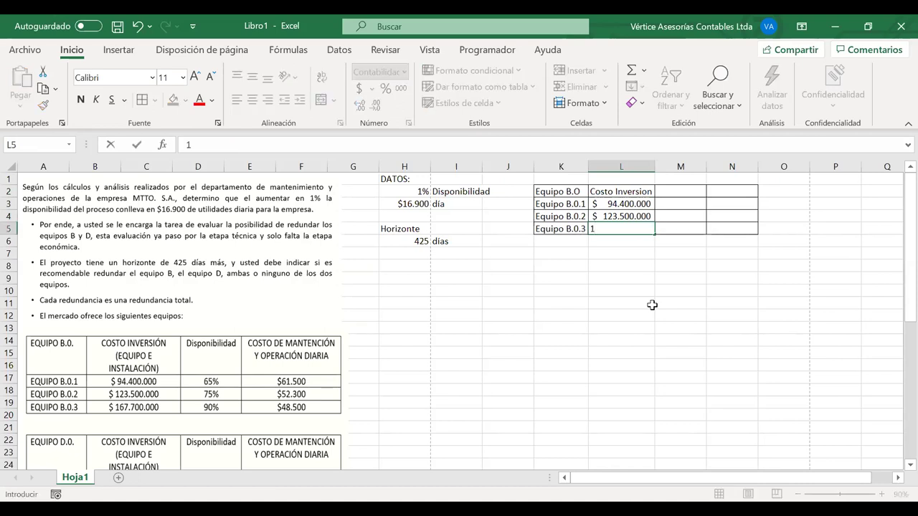
{"action": "type", "text": "67.700.000"}
{"action": "key", "text": "Return"}
- Enter the heading "Disponibilidad" in M2 and fit column M's width to it
{"action": "key", "text": "Up"}
{"action": "key", "text": "Up"}
{"action": "key", "text": "Up"}
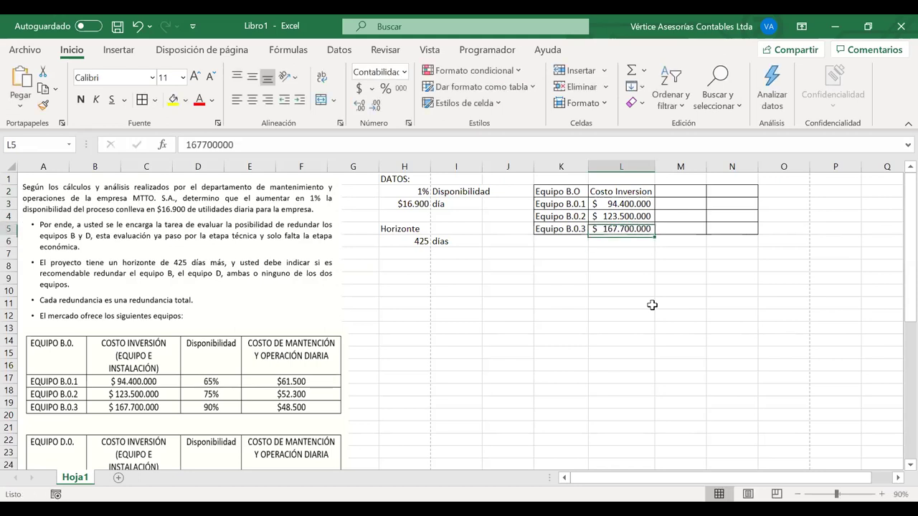
{"action": "key", "text": "Right"}
{"action": "key", "text": "Up"}
{"action": "type", "text": "dispon"}
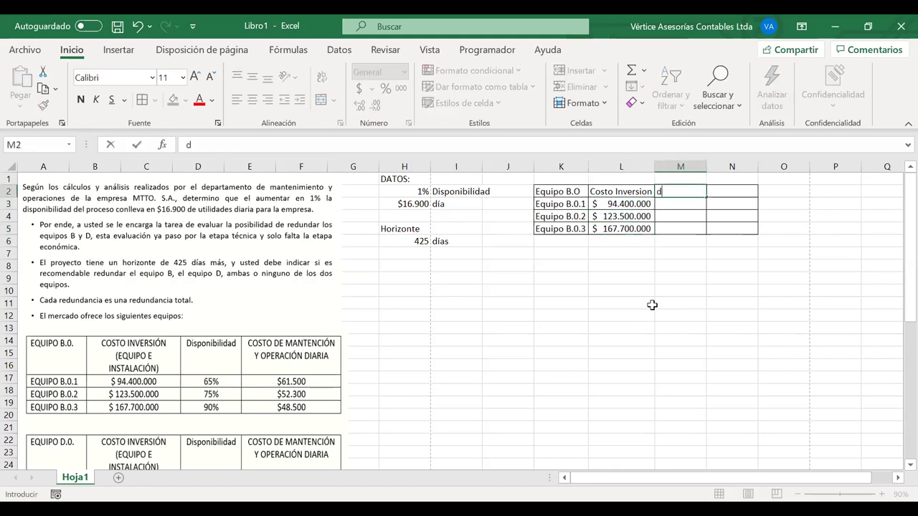
{"action": "key", "text": "BackSpace"}
{"action": "key", "text": "BackSpace"}
{"action": "key", "text": "BackSpace"}
{"action": "key", "text": "BackSpace"}
{"action": "key", "text": "BackSpace"}
{"action": "key", "text": "BackSpace"}
{"action": "type", "text": "Disponibilidad"}
{"action": "key", "text": "Return"}
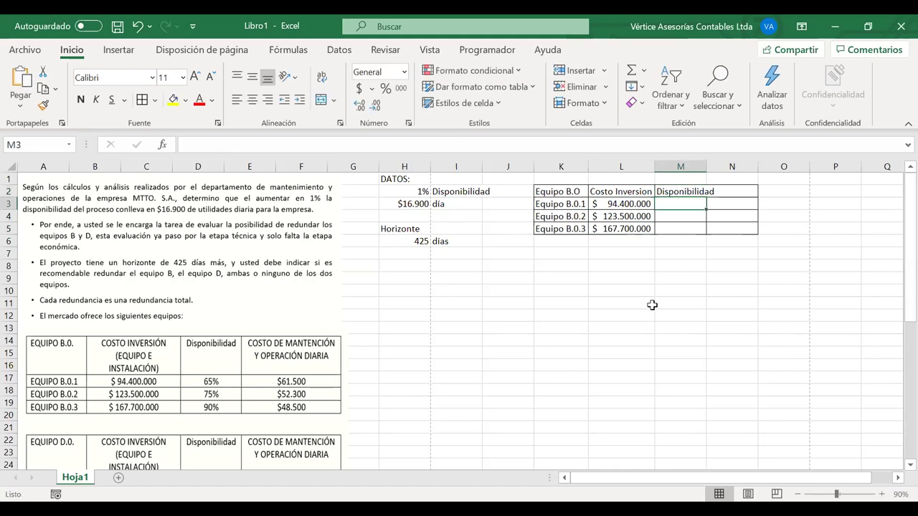
{"action": "double_click", "coordinate": [705, 171]}
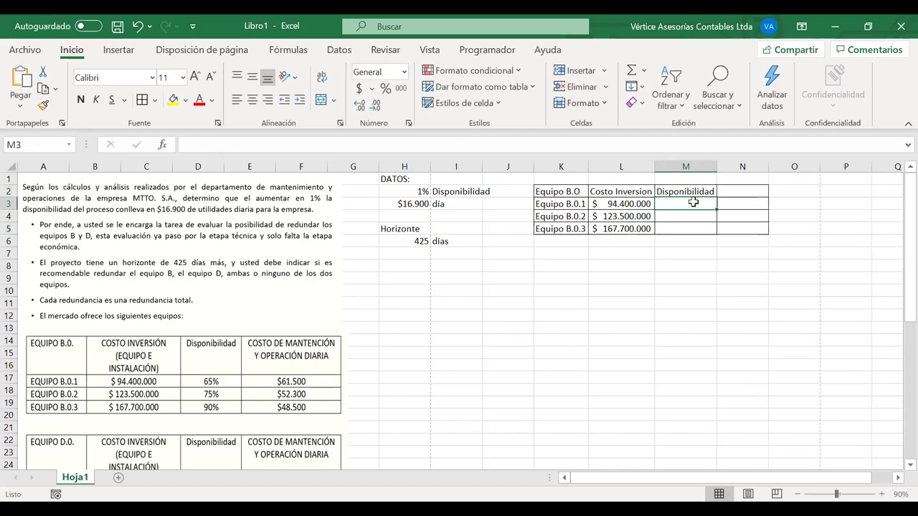
- Format M3:M5 as percentages and enter the availabilities 65%, 75% and 90%
{"action": "left_click_drag", "start_coordinate": [693, 203], "coordinate": [689, 230]}
{"action": "left_click", "coordinate": [386, 87]}
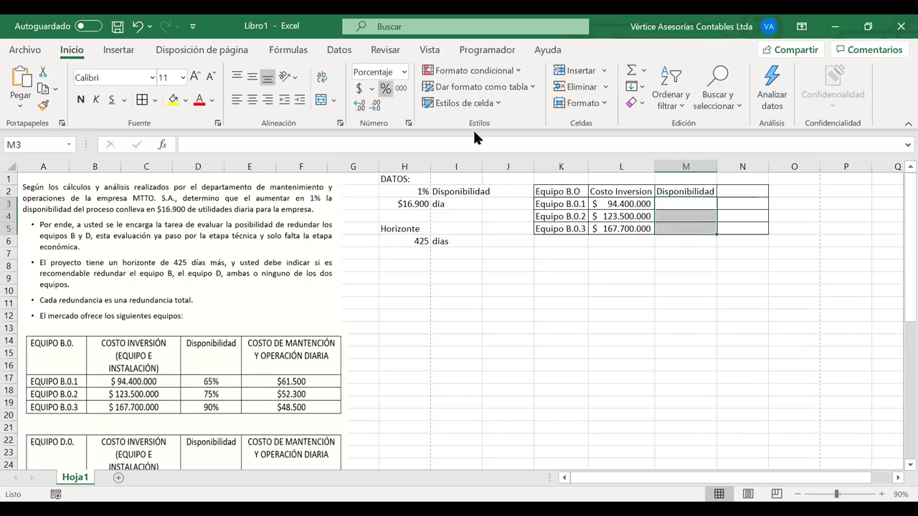
{"action": "left_click", "coordinate": [674, 201]}
{"action": "type", "text": "65"}
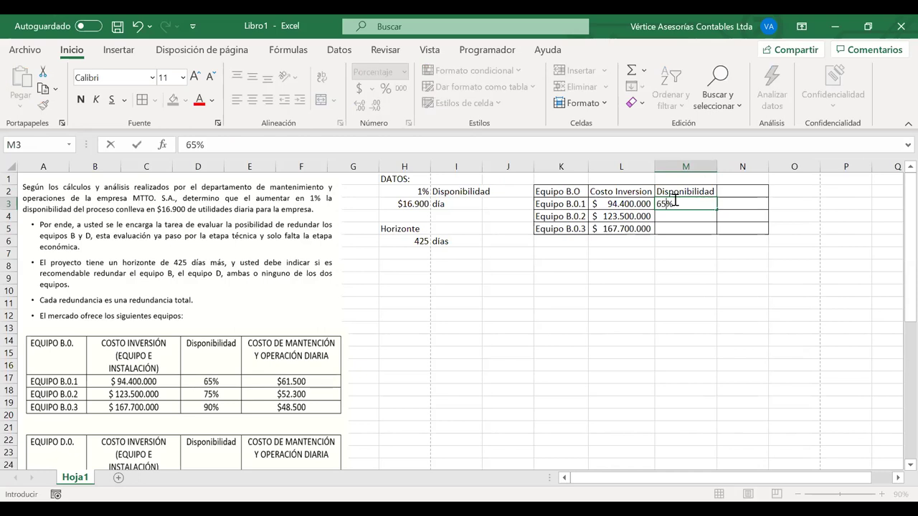
{"action": "key", "text": "Return"}
{"action": "type", "text": "75"}
{"action": "key", "text": "Return"}
{"action": "type", "text": "90"}
{"action": "key", "text": "Return"}
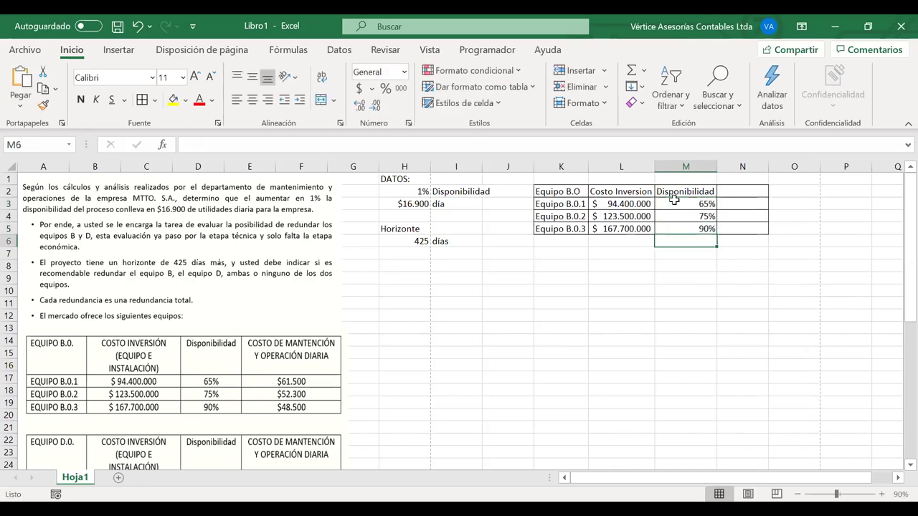
- Enter the heading "Costo día" in N2 for the daily maintenance and operation cost
{"action": "left_click", "coordinate": [737, 190]}
{"action": "type", "text": "Costo"}
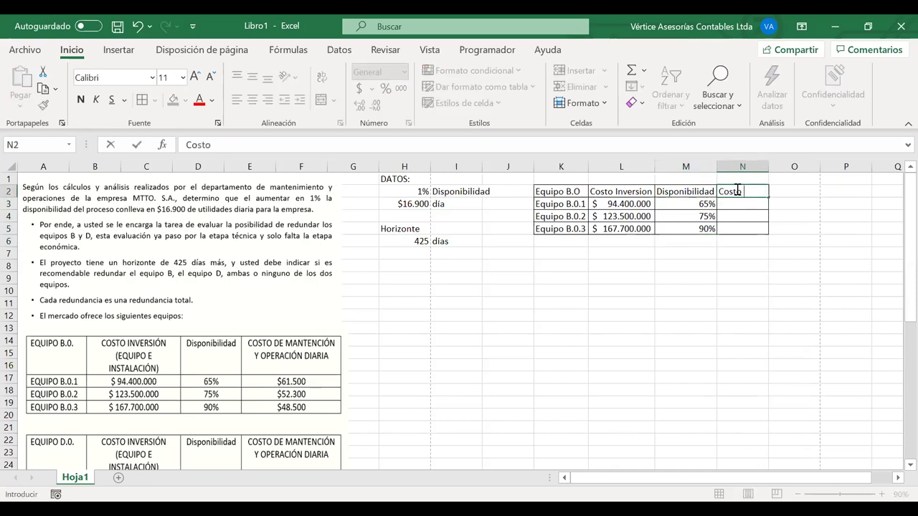
{"action": "type", "text": " día"}
{"action": "key", "text": "Return"}
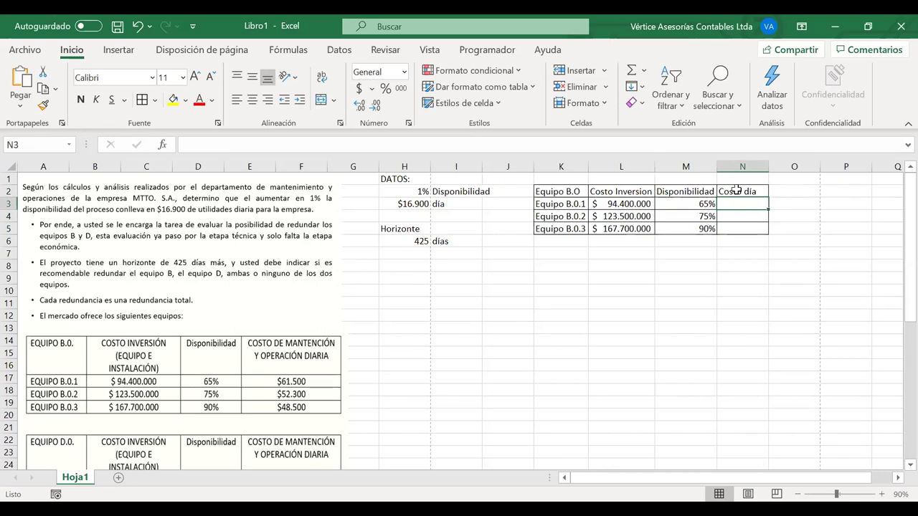
- Format N3:N5 as accounting currency and enter the daily costs 61.500, 52.300 and 48.500
{"action": "left_click", "coordinate": [750, 224], "text": "shift"}
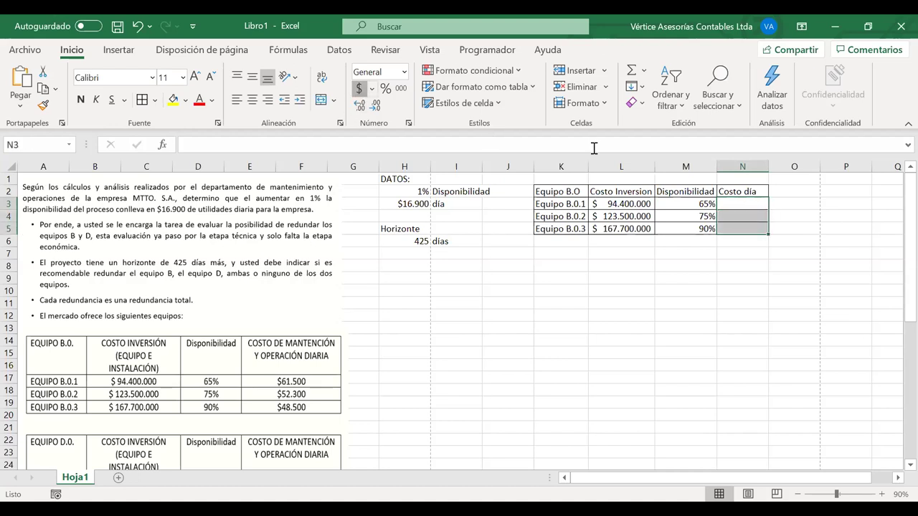
{"action": "left_click", "coordinate": [749, 204]}
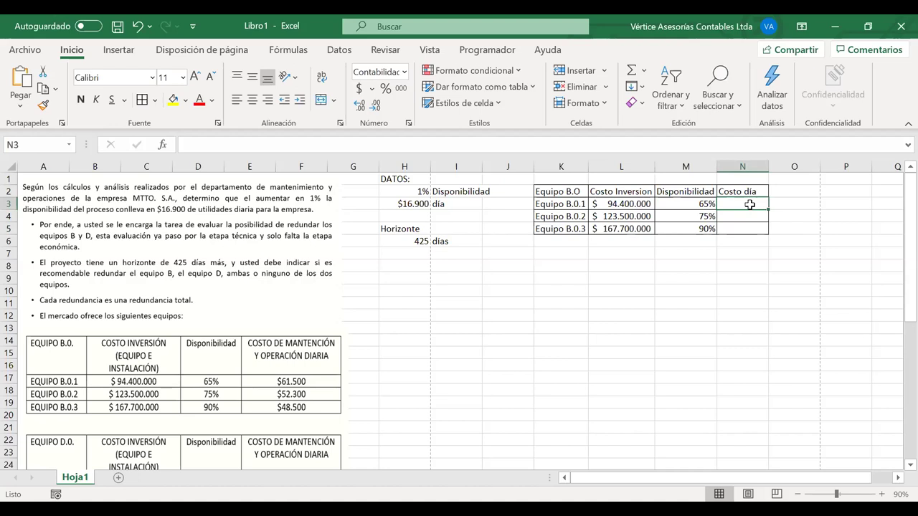
{"action": "type", "text": "61500"}
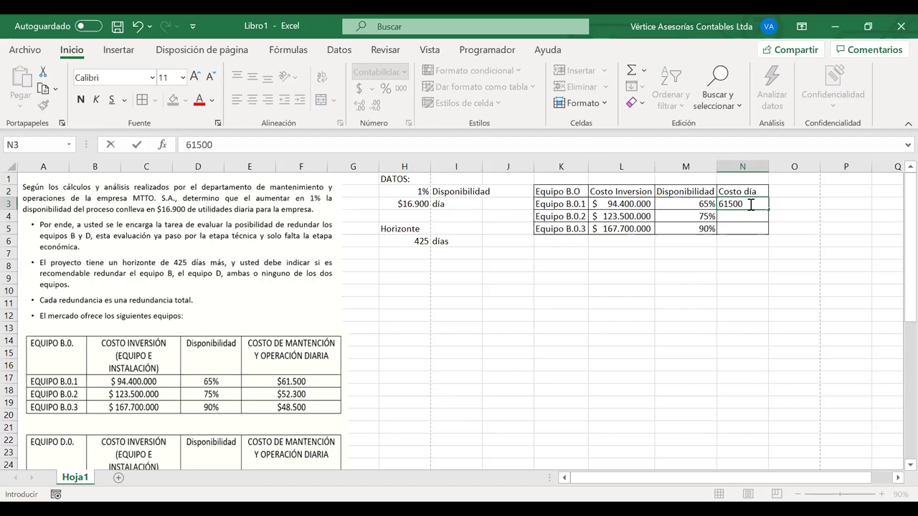
{"action": "key", "text": "Return"}
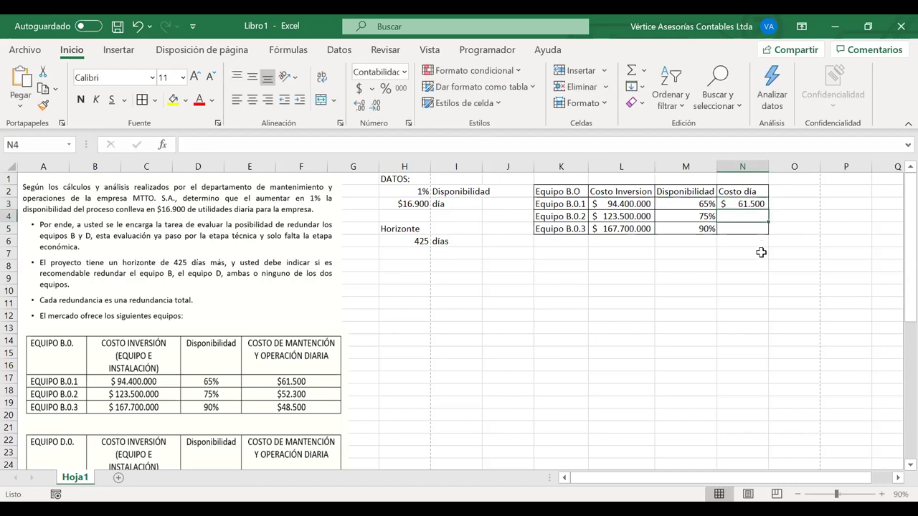
{"action": "type", "text": "5"}
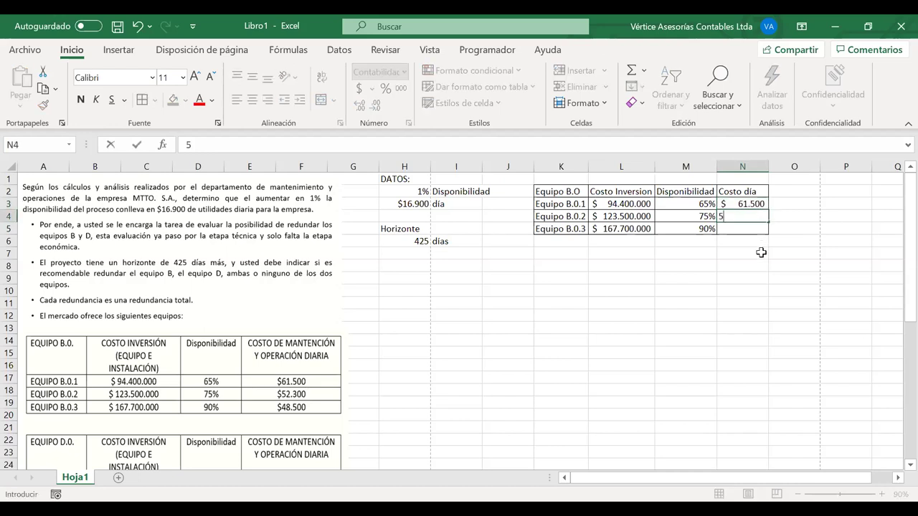
{"action": "type", "text": "2300"}
{"action": "key", "text": "Return"}
{"action": "type", "text": "4"}
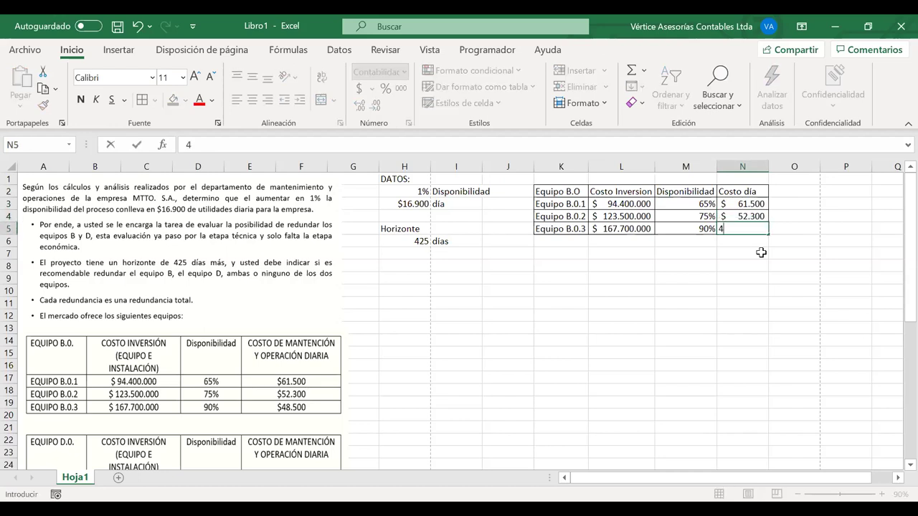
{"action": "type", "text": "8.500"}
{"action": "key", "text": "Return"}
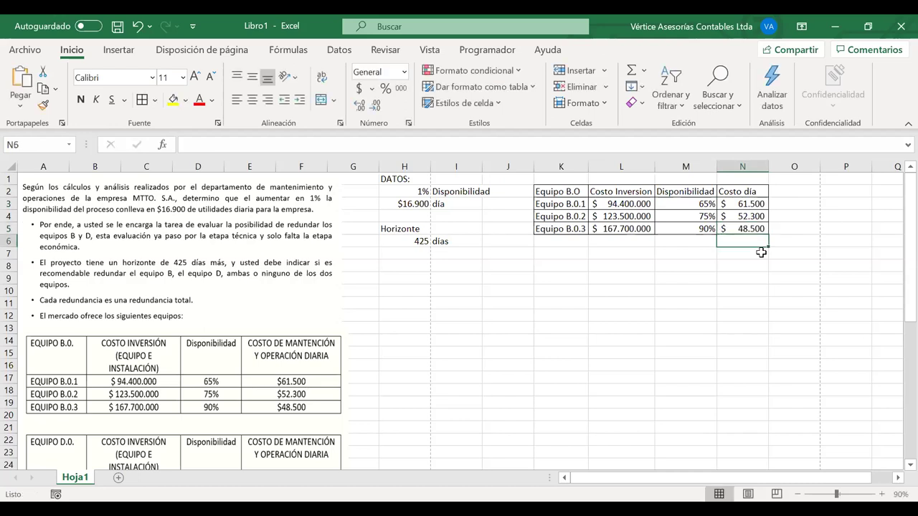
- Enter the heading "Equipo D.0." in K7 to start the second equipment table
{"action": "left_click", "coordinate": [559, 250]}
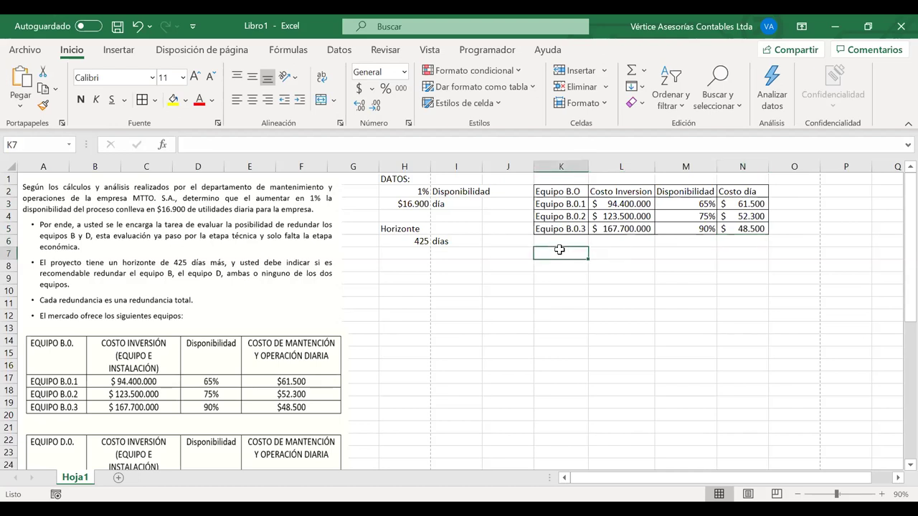
{"action": "scroll", "coordinate": [559, 249], "scroll_direction": "down", "scroll_amount": 1}
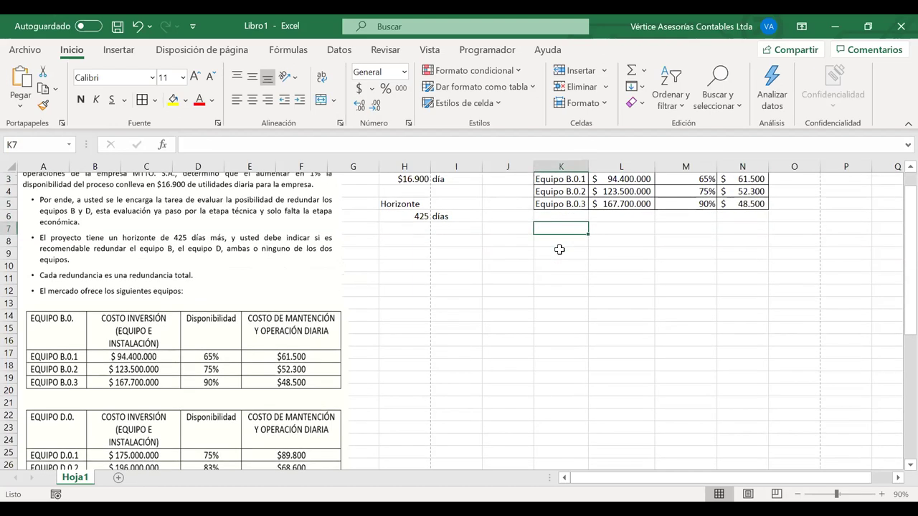
{"action": "scroll", "coordinate": [559, 249], "scroll_direction": "down", "scroll_amount": 1}
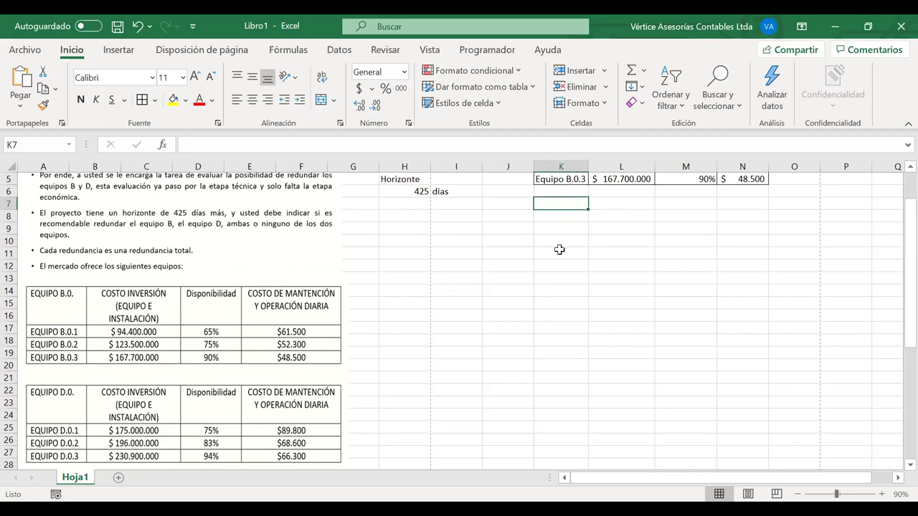
{"action": "type", "text": "Equioo"}
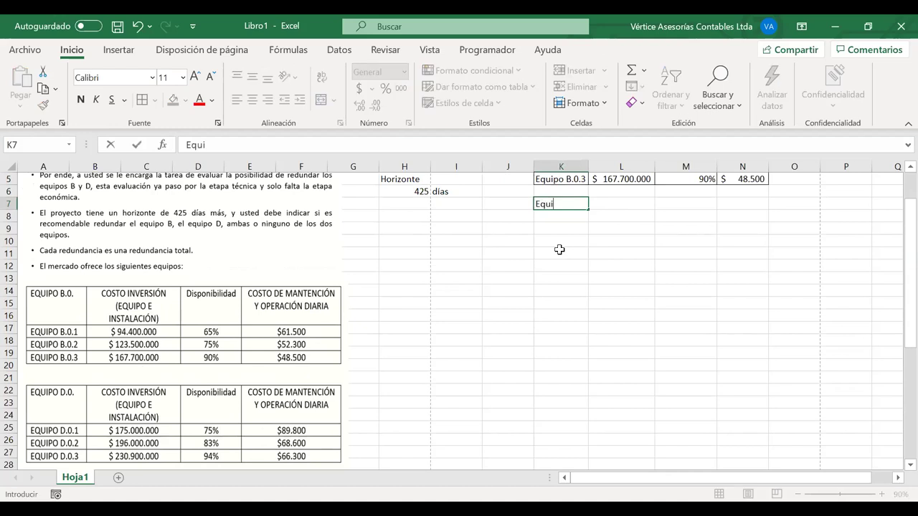
{"action": "key", "text": "BackSpace"}
{"action": "key", "text": "BackSpace"}
{"action": "type", "text": "po D.0."}
{"action": "key", "text": "Return"}
- Enter "Equipo D.0.1" in K8 and fill the series down to K10
{"action": "type", "text": "Equipo D."}
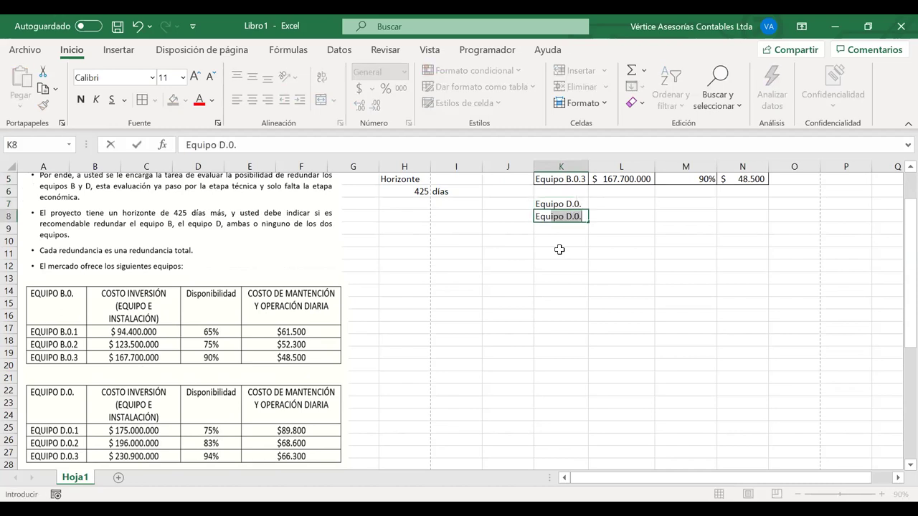
{"action": "type", "text": "0"}
{"action": "key", "text": "BackSpace"}
{"action": "type", "text": ".1"}
{"action": "key", "text": "Return"}
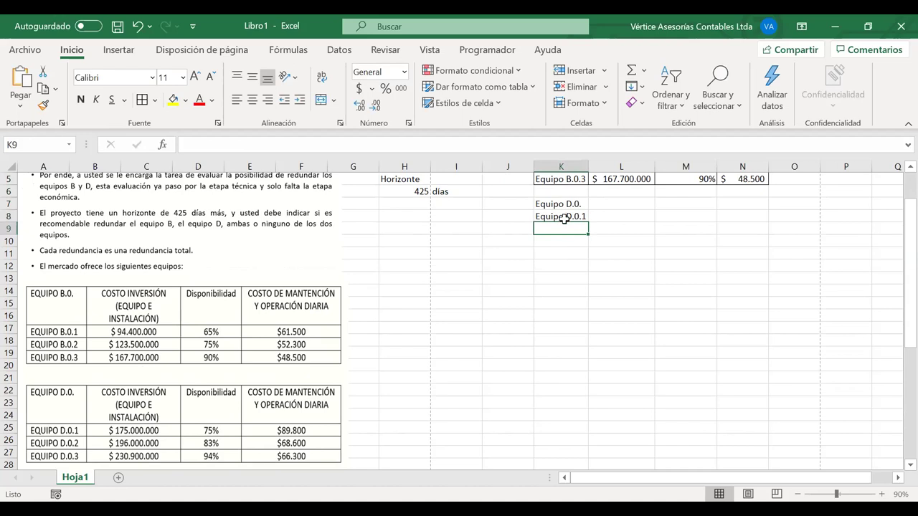
{"action": "left_click", "coordinate": [564, 217]}
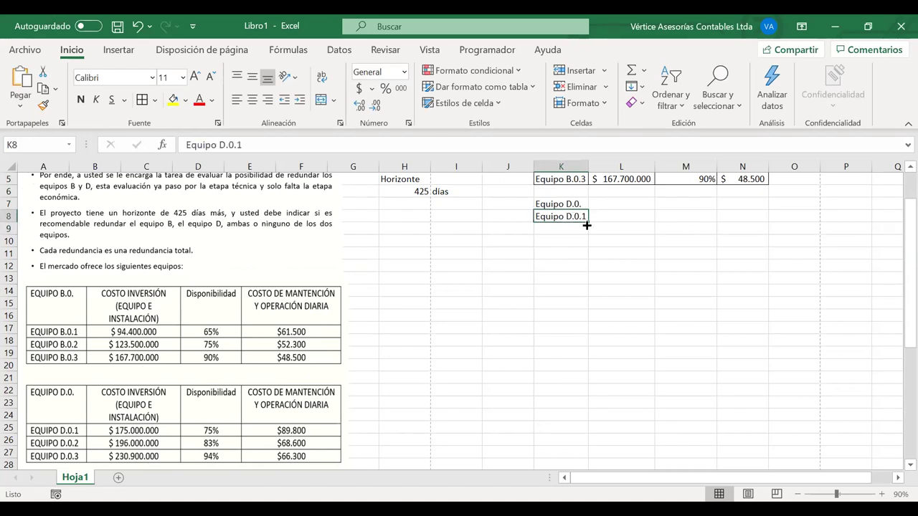
{"action": "left_click_drag", "start_coordinate": [587, 226], "coordinate": [588, 244]}
- Apply all borders to K7:N10 and move the equipment tables picture up to about row 8, over the end of the problem statement
{"action": "left_click_drag", "start_coordinate": [549, 204], "coordinate": [714, 231]}
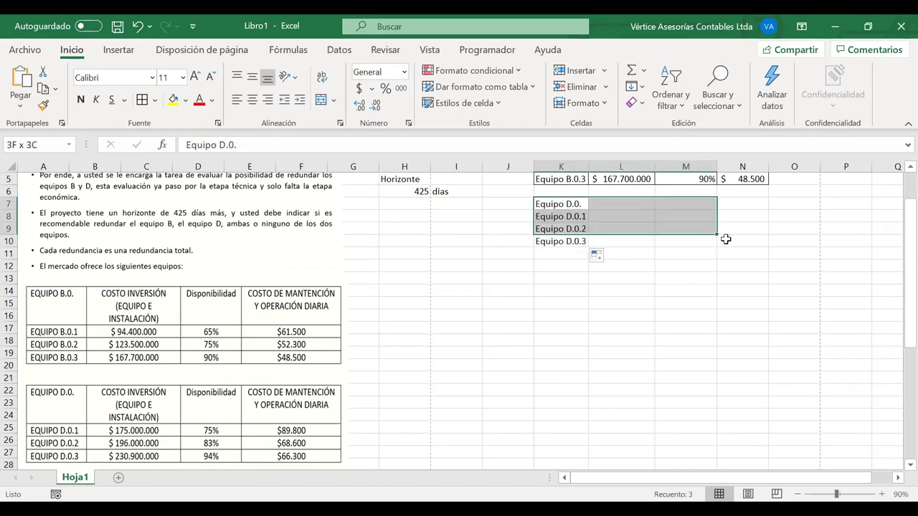
{"action": "key", "text": "shift+Right"}
{"action": "key", "text": "shift+Down"}
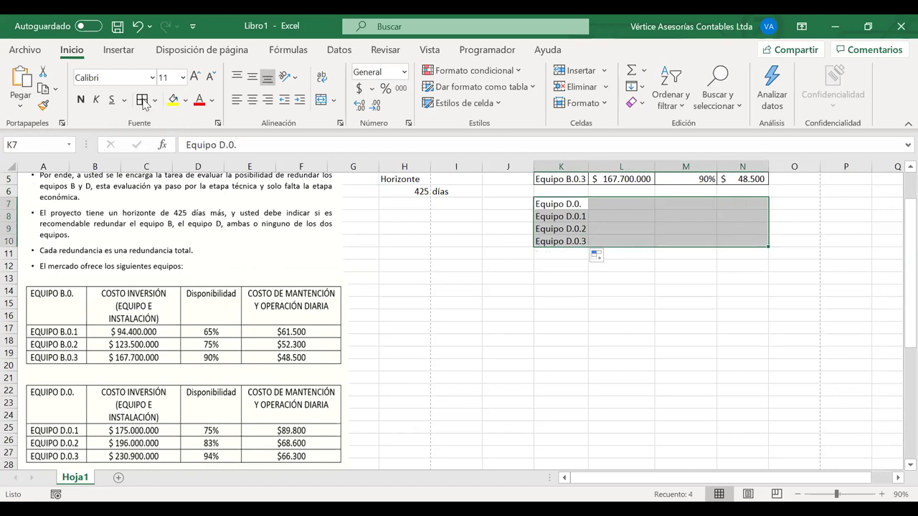
{"action": "scroll", "coordinate": [518, 292], "scroll_direction": "up", "scroll_amount": 2}
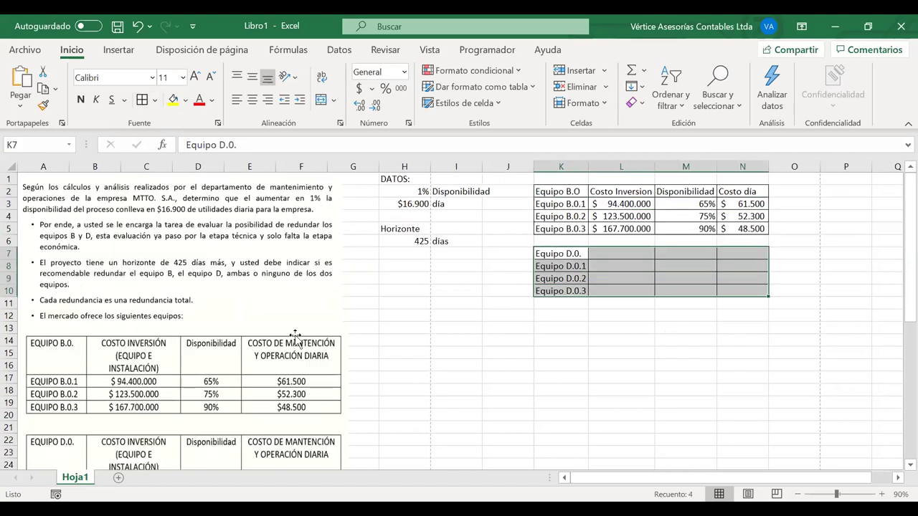
{"action": "left_click_drag", "start_coordinate": [283, 315], "coordinate": [280, 289]}
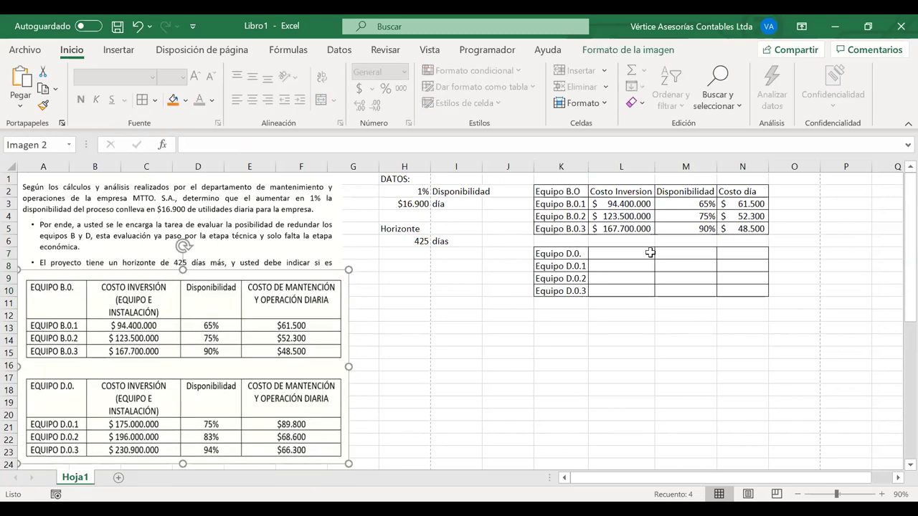
- Copy the headings in L2:N2 to L7:N7 of the D.0. table
{"action": "left_click_drag", "start_coordinate": [601, 187], "coordinate": [733, 192]}
{"action": "key", "text": "ctrl+c"}
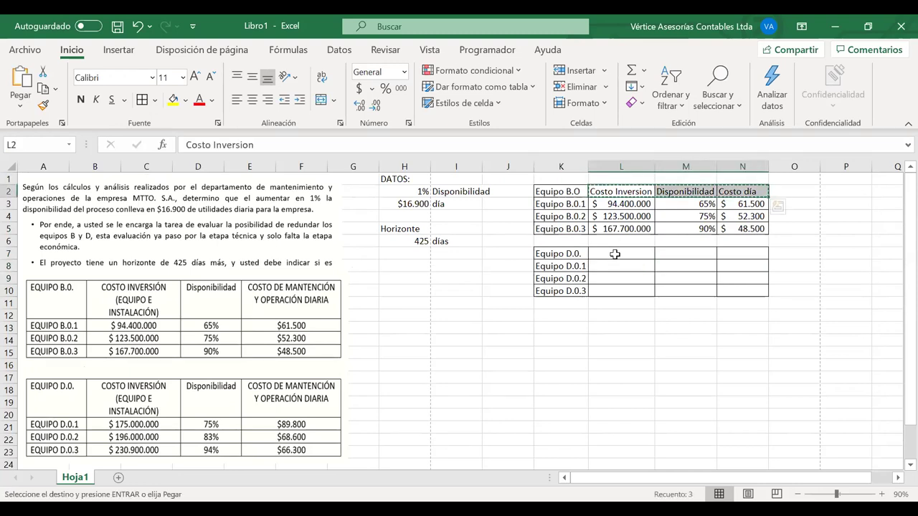
{"action": "left_click", "coordinate": [614, 254]}
{"action": "key", "text": "ctrl+v"}
- Format the cost cells L8:L10 and N8:N10 as accounting currency
{"action": "left_click_drag", "start_coordinate": [621, 269], "coordinate": [621, 291]}
{"action": "left_click", "coordinate": [402, 88]}
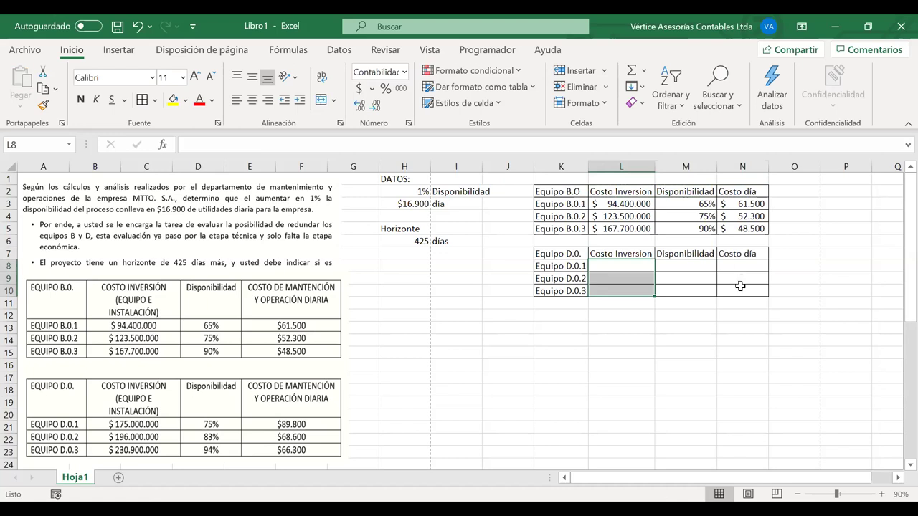
{"action": "left_click_drag", "start_coordinate": [740, 266], "coordinate": [740, 286]}
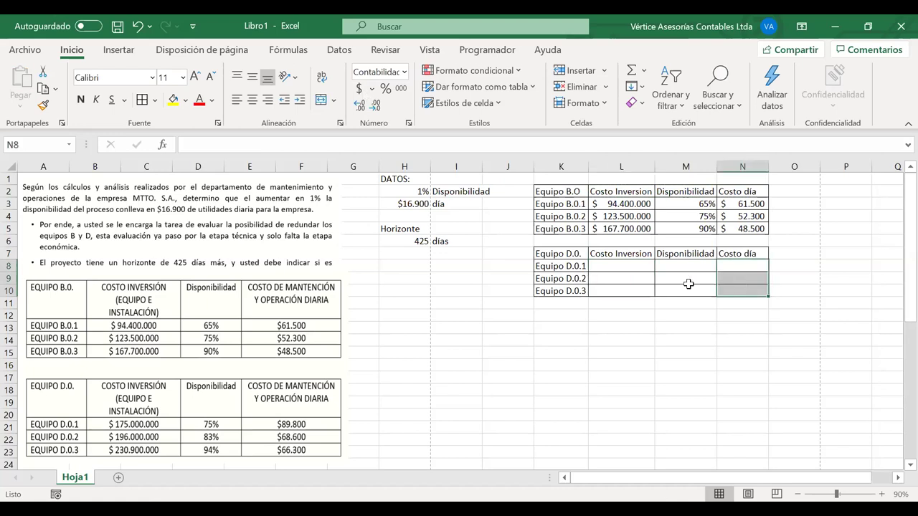
- Format M8:M10 as percentages and center the availability cells M3:M5 and M8:M10
{"action": "left_click_drag", "start_coordinate": [687, 266], "coordinate": [687, 287]}
{"action": "left_click", "coordinate": [385, 90]}
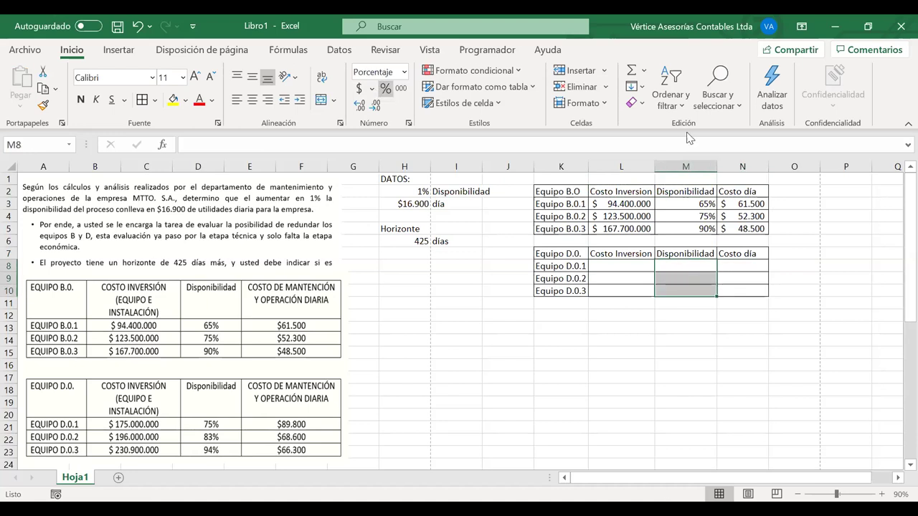
{"action": "left_click_drag", "start_coordinate": [680, 206], "coordinate": [672, 223]}
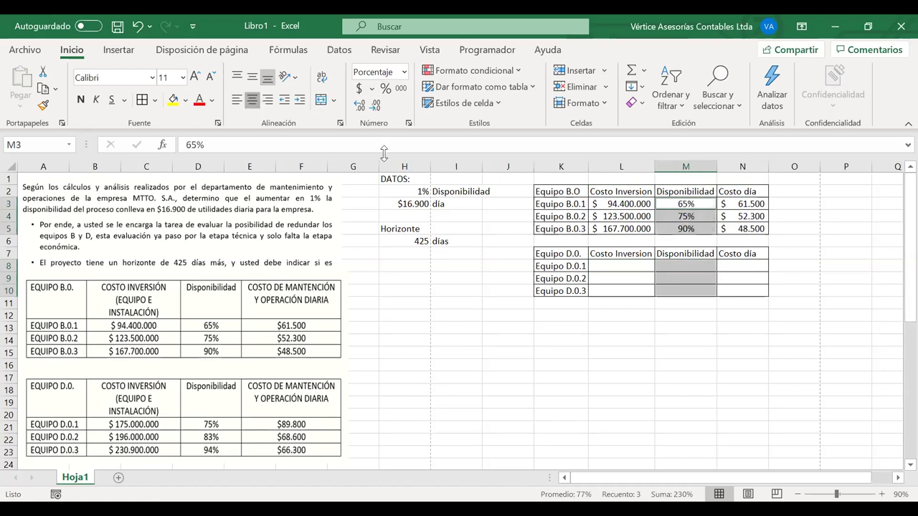
{"action": "left_click", "coordinate": [253, 100]}
- Enter the D.0. equipment availabilities 75%, 83% and 94% in M8:M10
{"action": "left_click", "coordinate": [675, 267]}
{"action": "type", "text": "5"}
{"action": "key", "text": "BackSpace"}
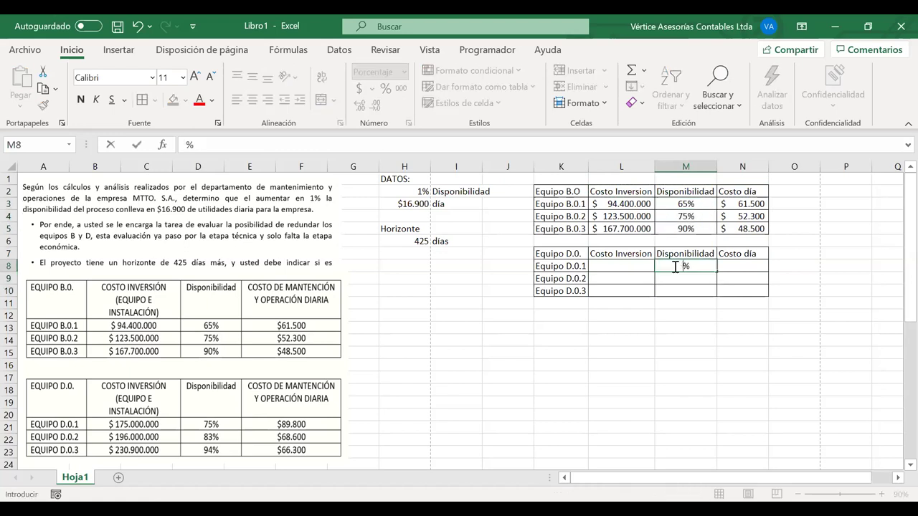
{"action": "type", "text": "75"}
{"action": "key", "text": "Return"}
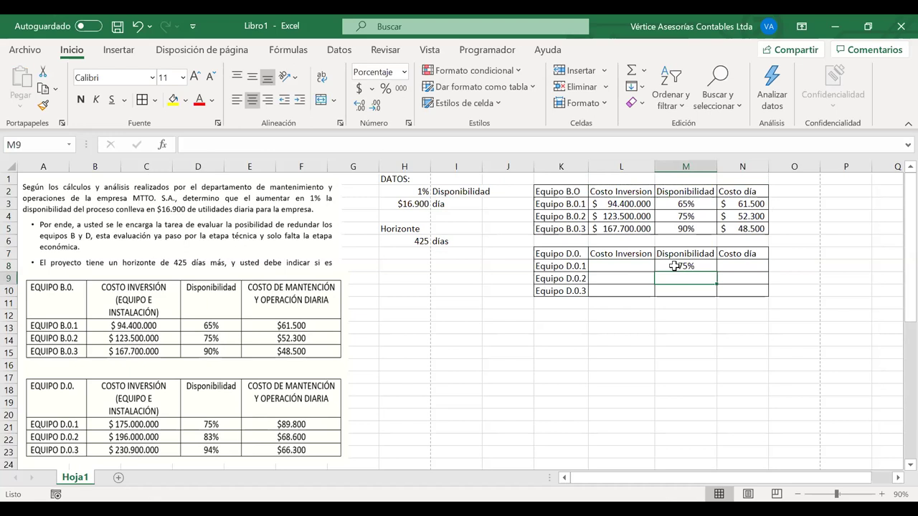
{"action": "type", "text": "83"}
{"action": "key", "text": "Return"}
{"action": "type", "text": "9"}
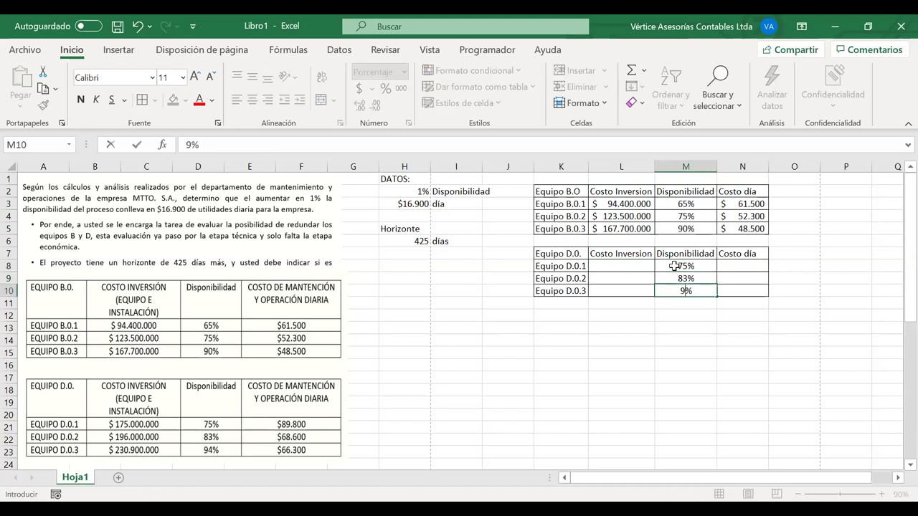
{"action": "type", "text": "4"}
- Enter the investment cost 175.000.000 for Equipo D.0.1 in L8
{"action": "key", "text": "Left"}
{"action": "key", "text": "Left"}
{"action": "key", "text": "Up"}
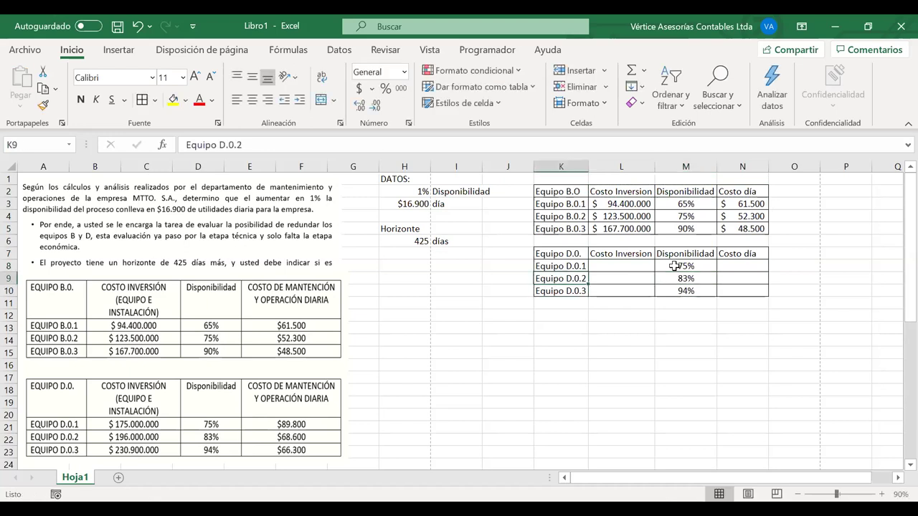
{"action": "key", "text": "Up"}
{"action": "key", "text": "Right"}
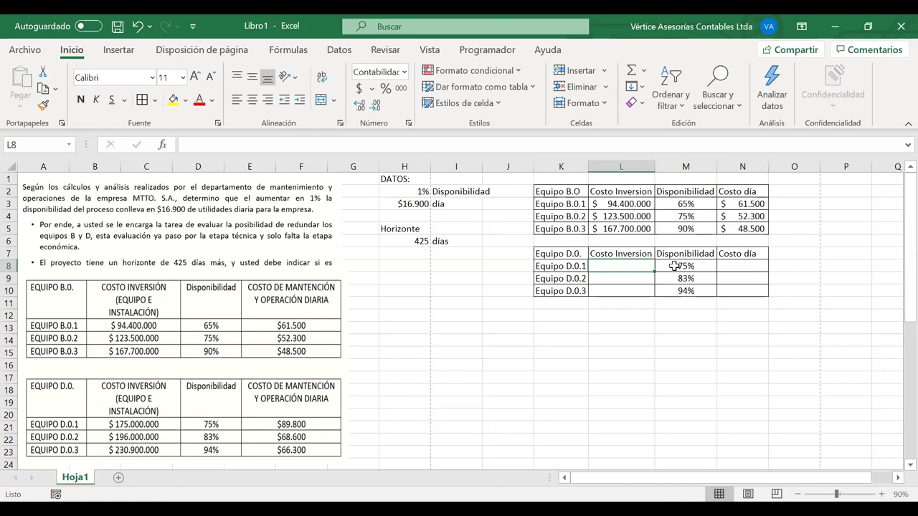
{"action": "type", "text": "175."}
{"action": "type", "text": "000."}
{"action": "type", "text": "00"}
{"action": "type", "text": "000"}
{"action": "key", "text": "Return"}
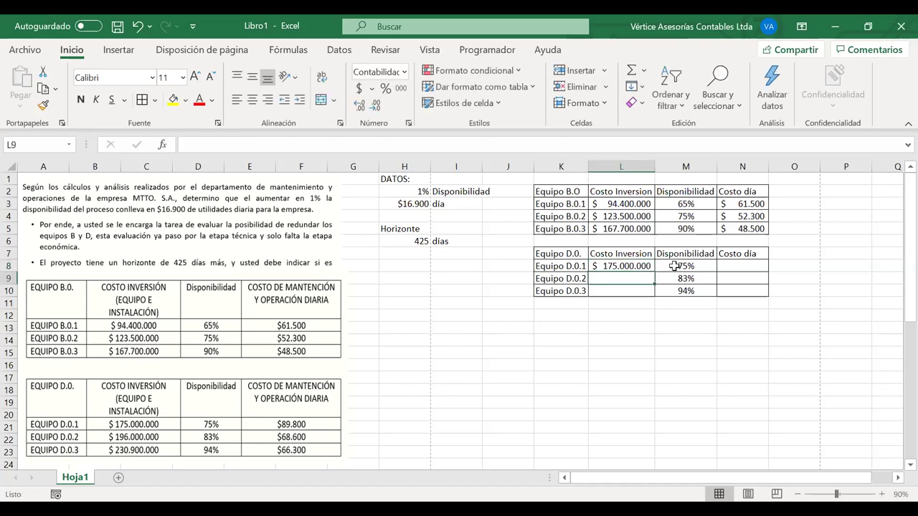
- Enter the investment costs 196.000.000 and 230.900.000 for Equipo D.0.2 and D.0.3 in L9:L10
{"action": "type", "text": "1960009"}
{"action": "key", "text": "BackSpace"}
{"action": "type", "text": "000"}
{"action": "key", "text": "Return"}
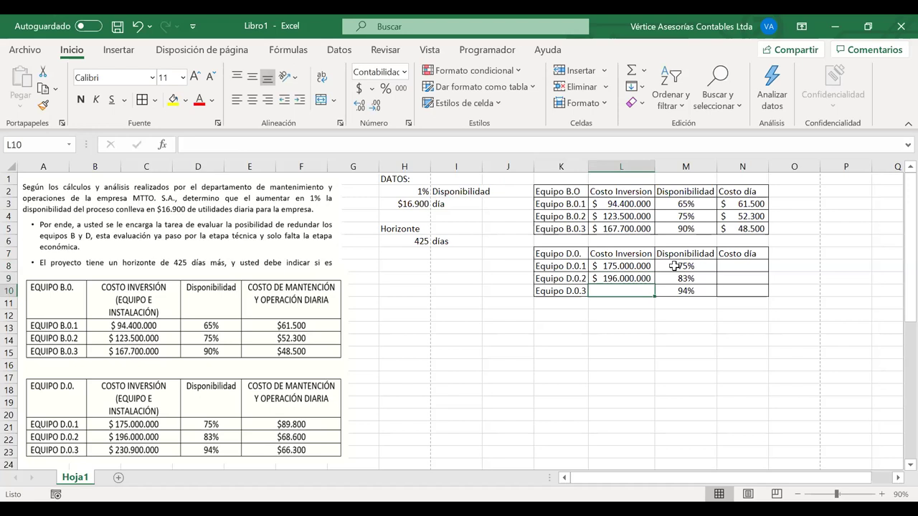
{"action": "type", "text": "230900000"}
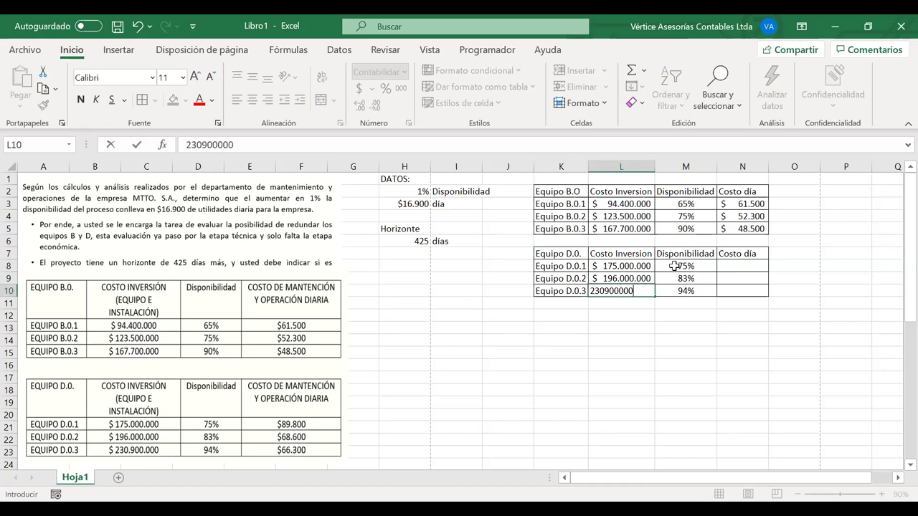
{"action": "key", "text": "Return"}
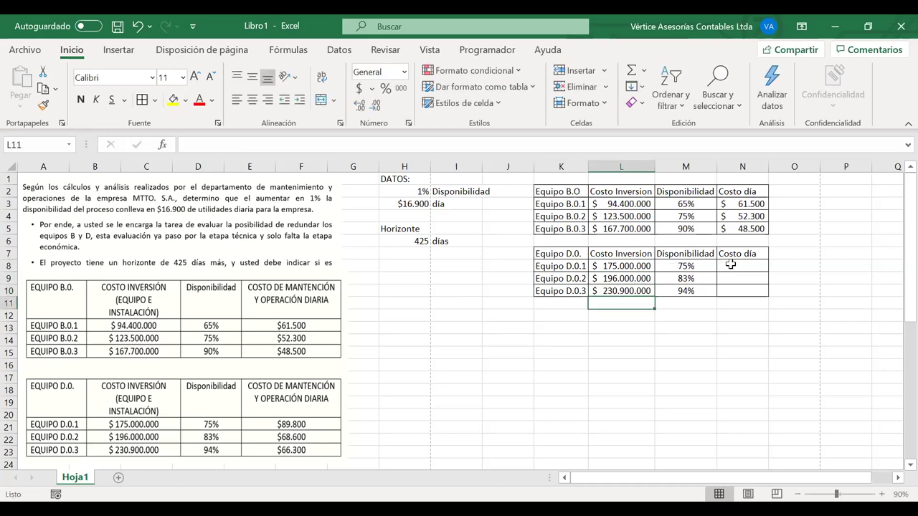
- Enter the D.0. equipment daily costs 89.800, 68.600 and 66.300 in N8:N10
{"action": "left_click", "coordinate": [730, 264]}
{"action": "type", "text": "89800"}
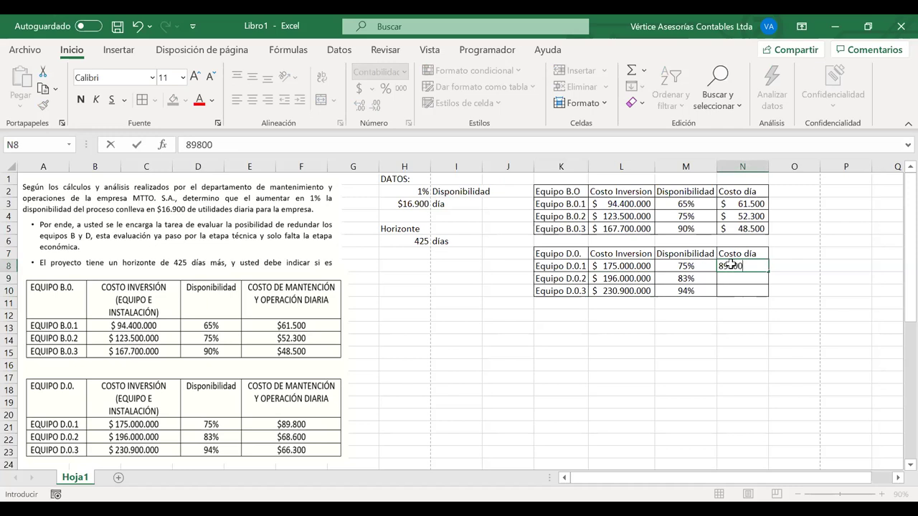
{"action": "key", "text": "Return"}
{"action": "type", "text": "68600"}
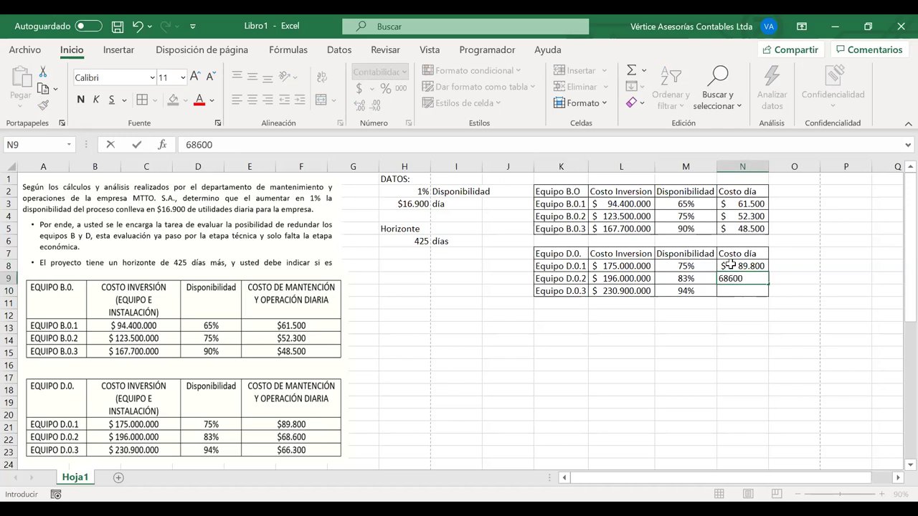
{"action": "key", "text": "Return"}
{"action": "type", "text": "66.300"}
{"action": "key", "text": "Return"}
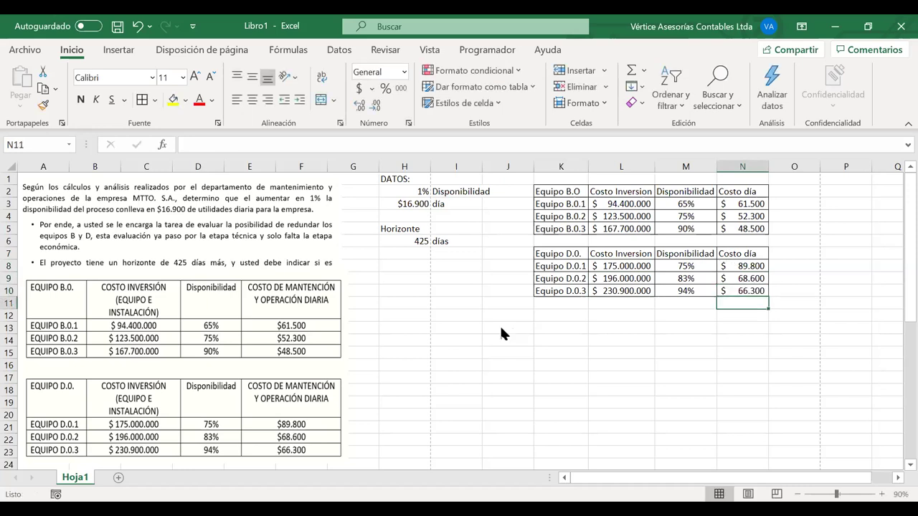
{"action": "right_click", "coordinate": [501, 329]}
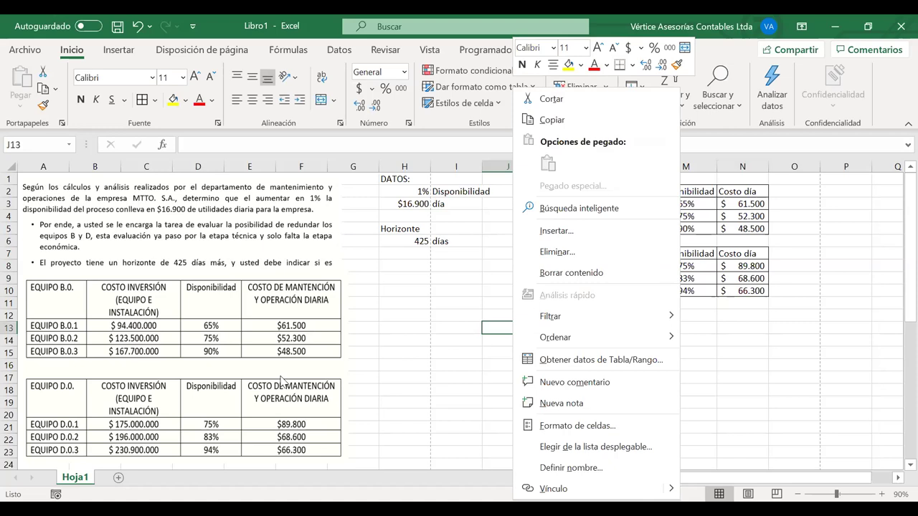
{"action": "left_click", "coordinate": [237, 130]}
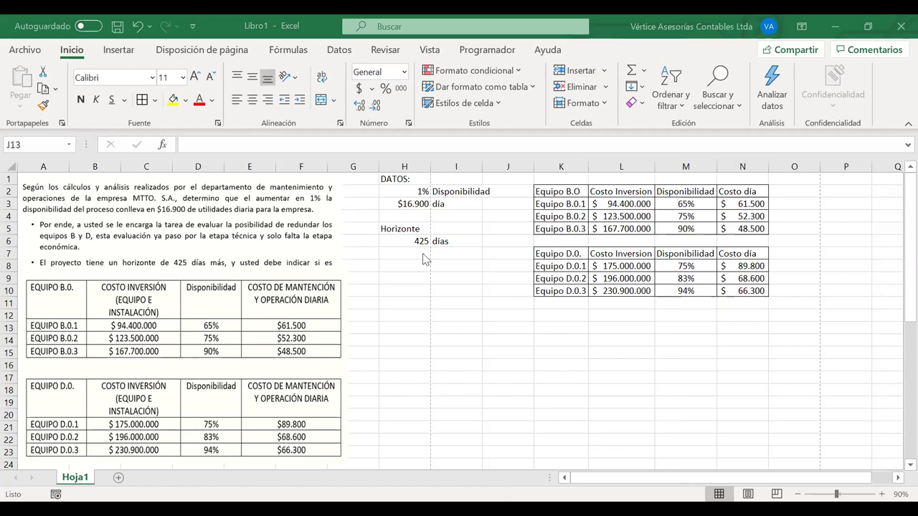
- Move the picture with the question and availability block diagram up over the equipment tables picture, and select cell H11
{"action": "scroll", "coordinate": [424, 260], "scroll_direction": "down", "scroll_amount": 1}
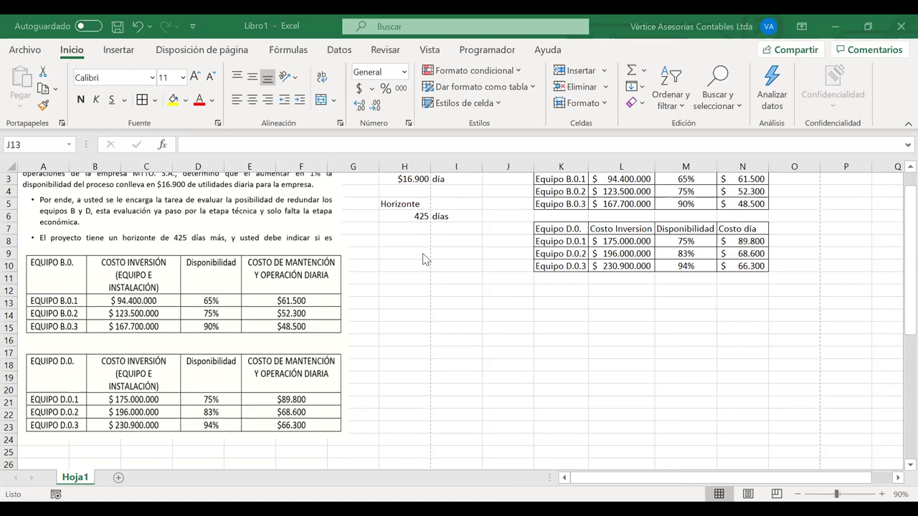
{"action": "scroll", "coordinate": [270, 337], "scroll_direction": "up", "scroll_amount": 1}
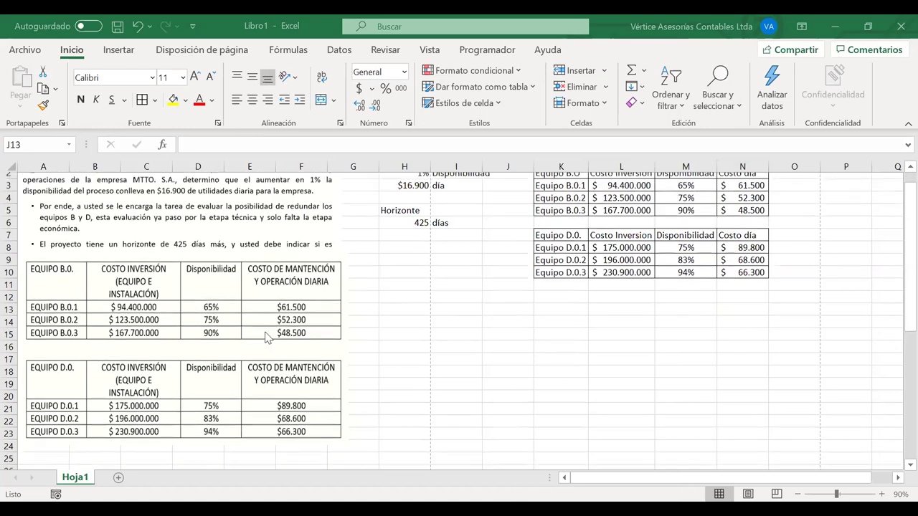
{"action": "scroll", "coordinate": [266, 338], "scroll_direction": "down", "scroll_amount": 2}
{"action": "scroll", "coordinate": [267, 339], "scroll_direction": "down", "scroll_amount": 1}
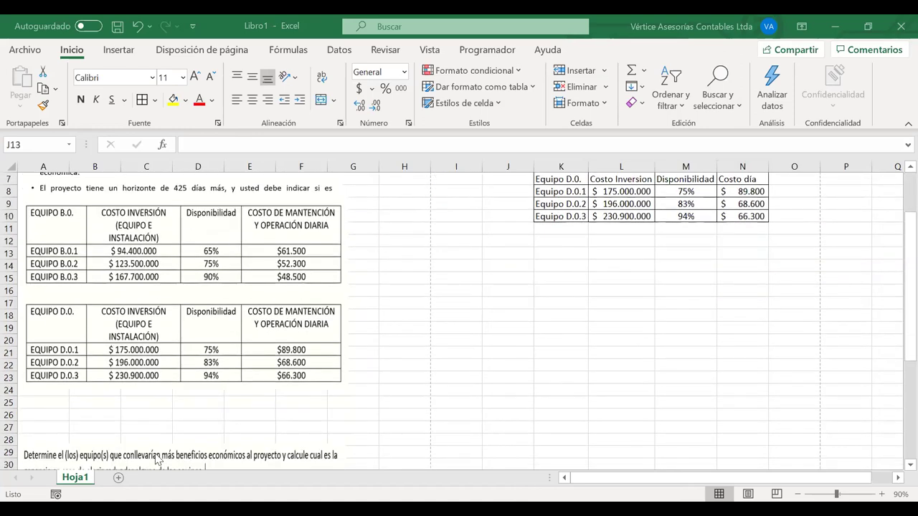
{"action": "left_click_drag", "start_coordinate": [156, 460], "coordinate": [151, 217]}
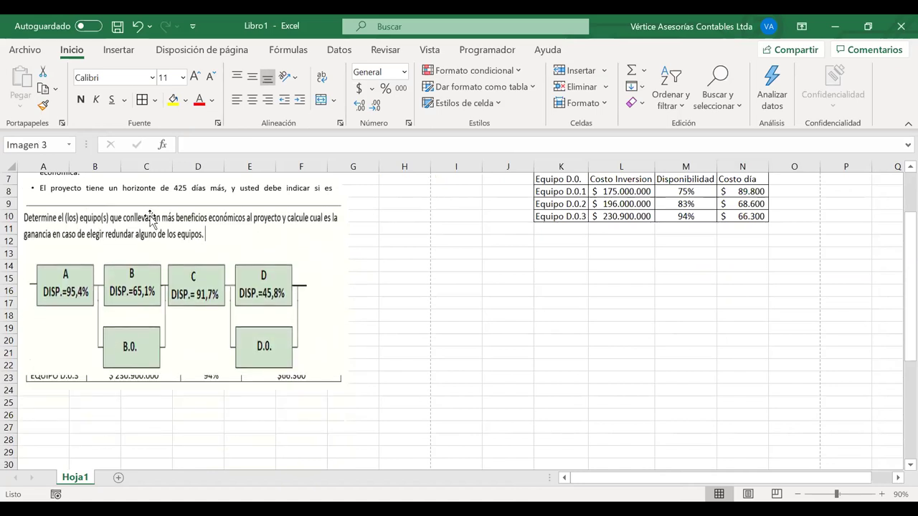
{"action": "scroll", "coordinate": [469, 283], "scroll_direction": "up", "scroll_amount": 2}
{"action": "left_click", "coordinate": [406, 302]}
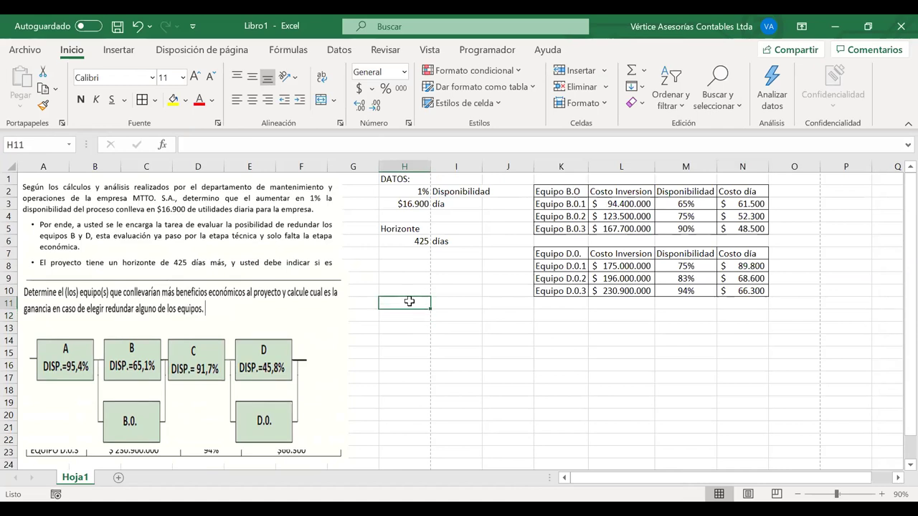
- Enter the label "AA=" in H11 with its first A in bold at size 14
{"action": "type", "text": "AA"}
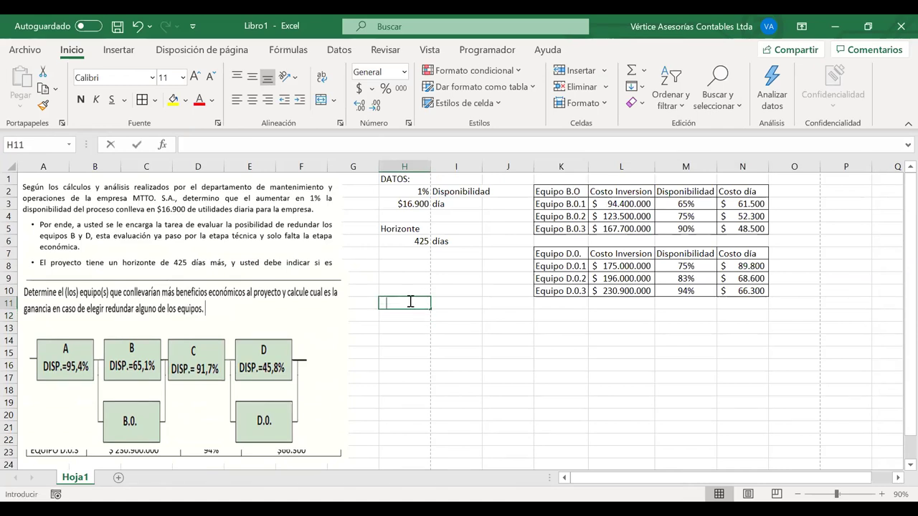
{"action": "type", "text": "="}
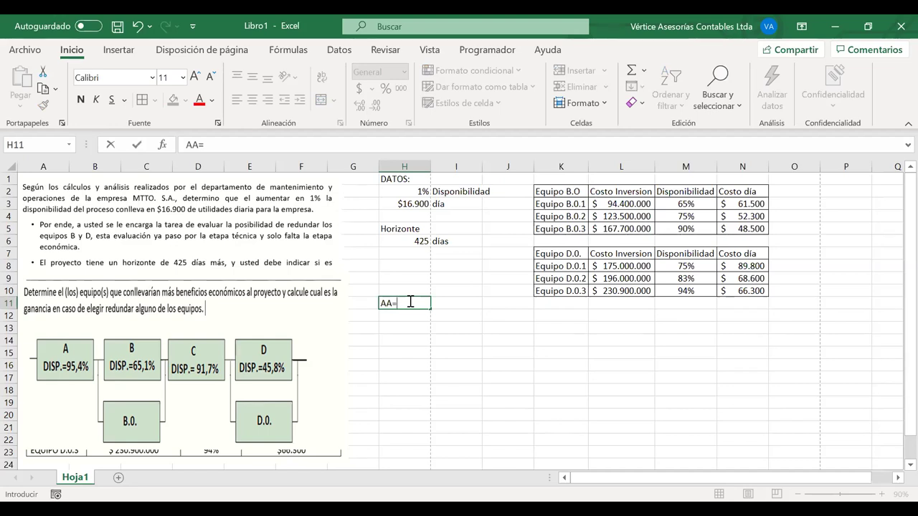
{"action": "key", "text": "Return"}
{"action": "left_click", "coordinate": [404, 304]}
{"action": "double_click", "coordinate": [382, 303]}
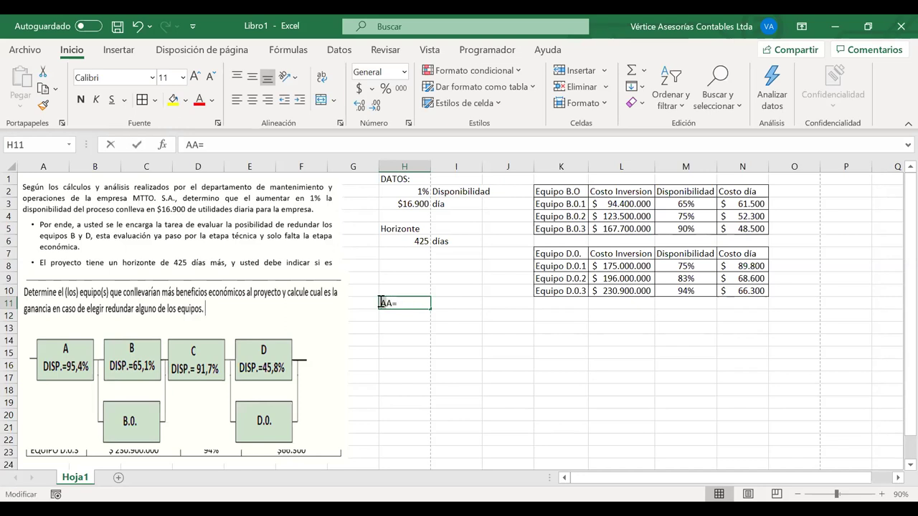
{"action": "left_click", "coordinate": [445, 279]}
{"action": "left_click", "coordinate": [445, 279]}
{"action": "left_click", "coordinate": [388, 278]}
{"action": "key", "text": "Return"}
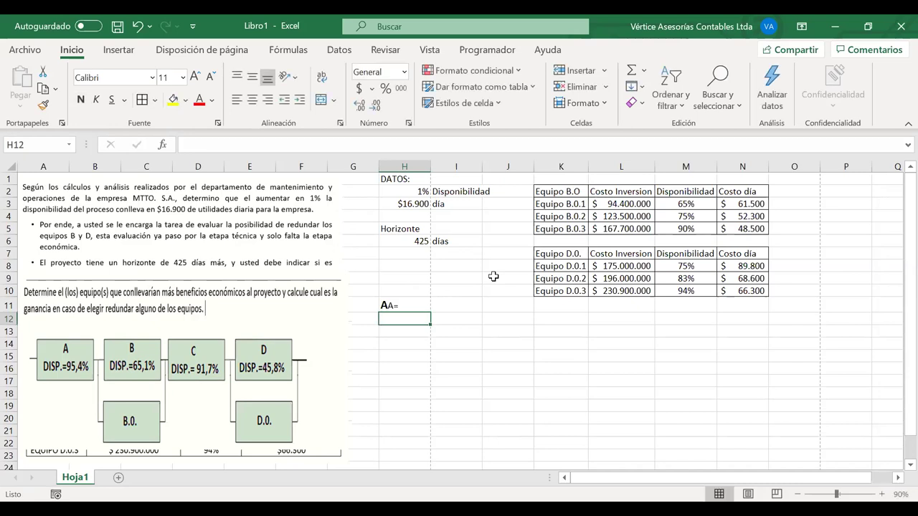
- Copy the H11 label down to H12:H14 and change the one in H12 to "AB="
{"action": "left_click", "coordinate": [421, 304]}
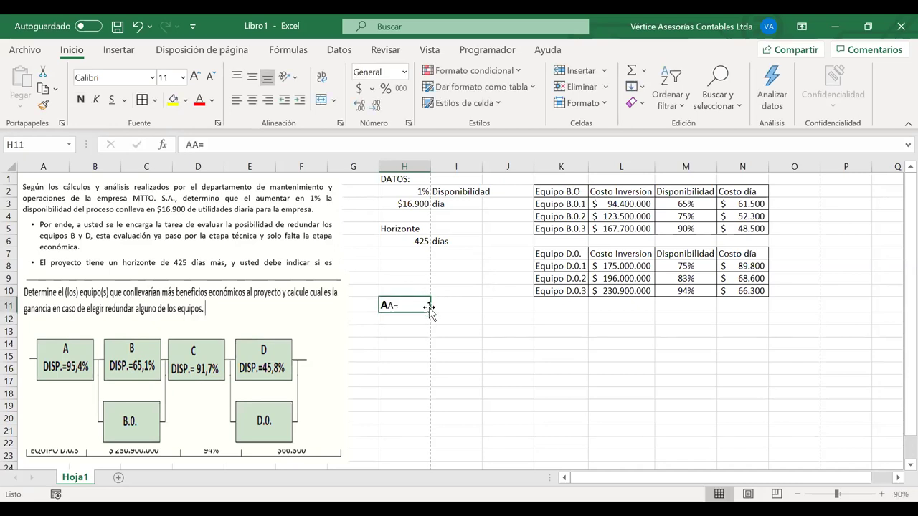
{"action": "left_click_drag", "start_coordinate": [429, 310], "coordinate": [426, 355]}
{"action": "double_click", "coordinate": [391, 322]}
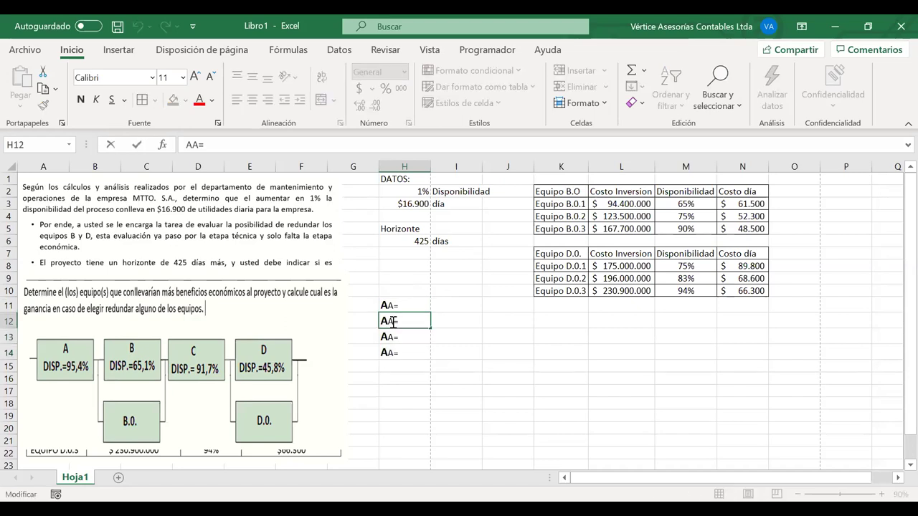
{"action": "type", "text": "B"}
{"action": "key", "text": "BackSpace"}
- Change the copied labels to "AC=" in H13 and "AD=" in H14
{"action": "left_click", "coordinate": [394, 337]}
{"action": "double_click", "coordinate": [394, 338]}
{"action": "type", "text": "C"}
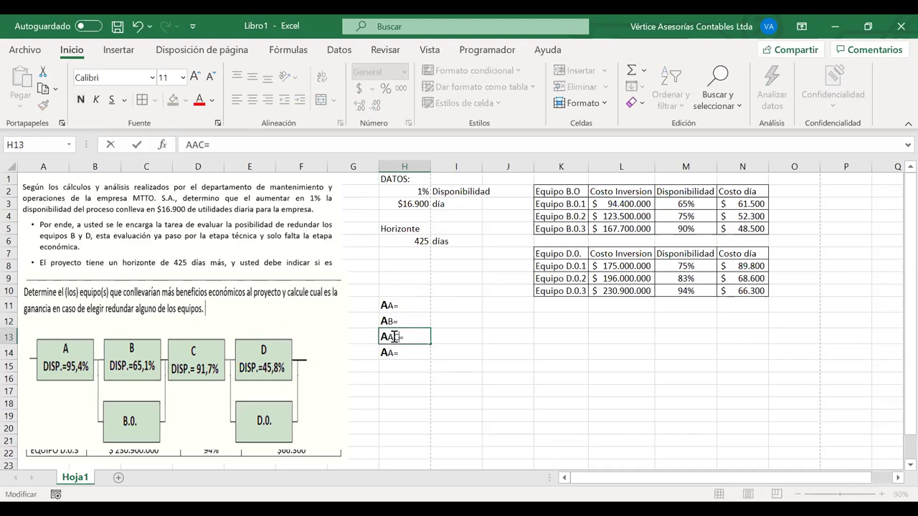
{"action": "key", "text": "Delete"}
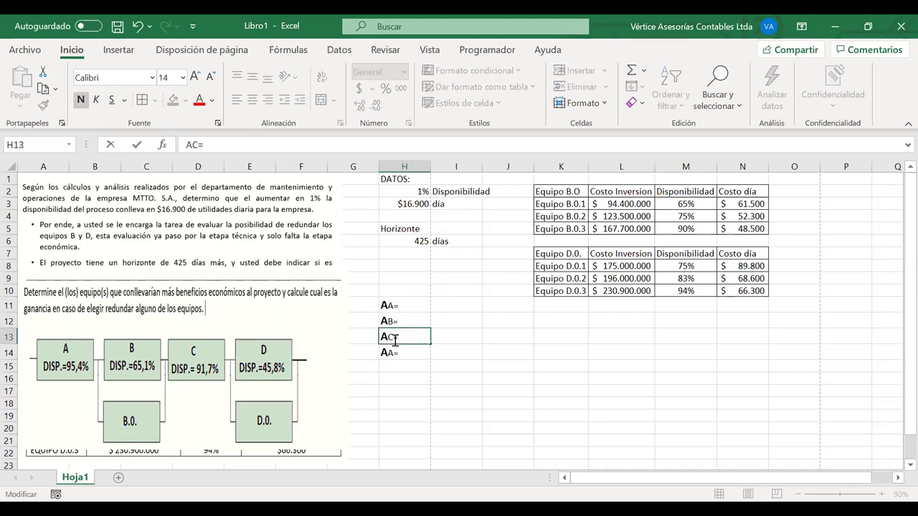
{"action": "left_click", "coordinate": [395, 353]}
{"action": "double_click", "coordinate": [394, 353]}
{"action": "type", "text": "D"}
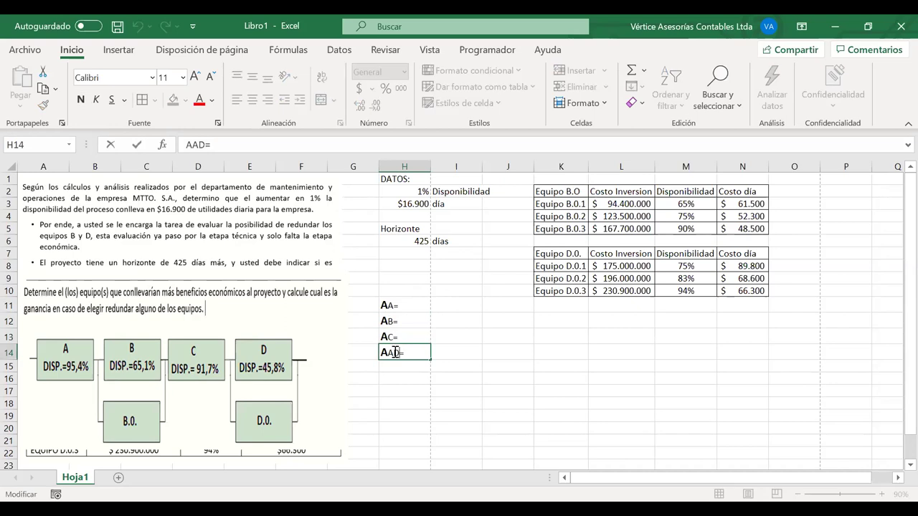
{"action": "key", "text": "BackSpace"}
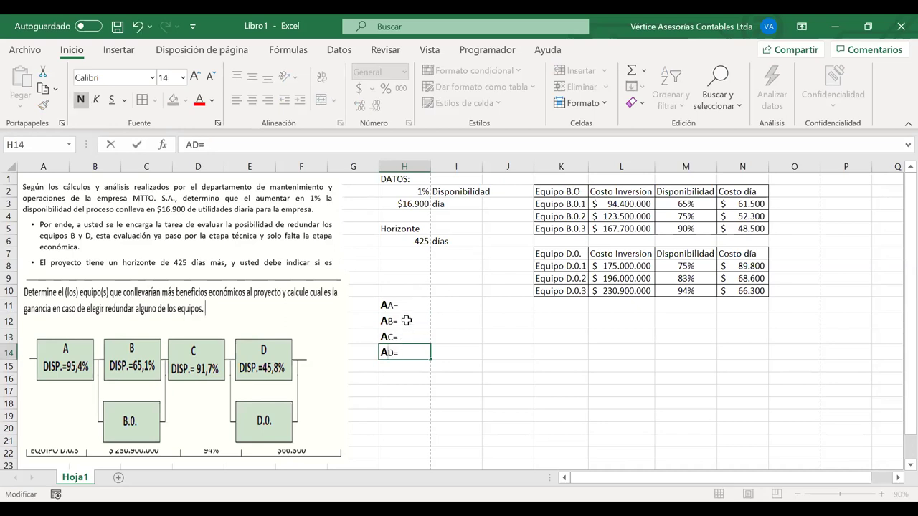
- Center the range H11:I14 and apply borders to all its cells
{"action": "left_click_drag", "start_coordinate": [388, 305], "coordinate": [474, 353]}
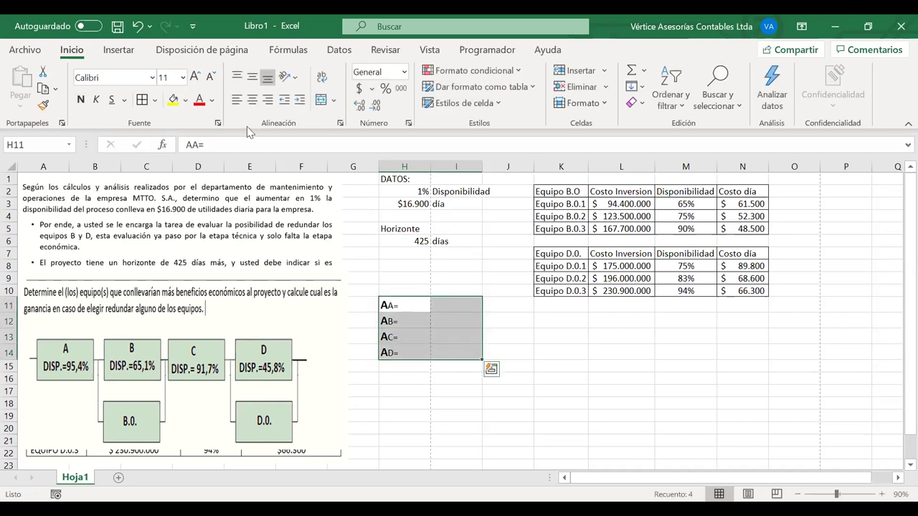
{"action": "left_click", "coordinate": [252, 100]}
{"action": "left_click", "coordinate": [142, 99]}
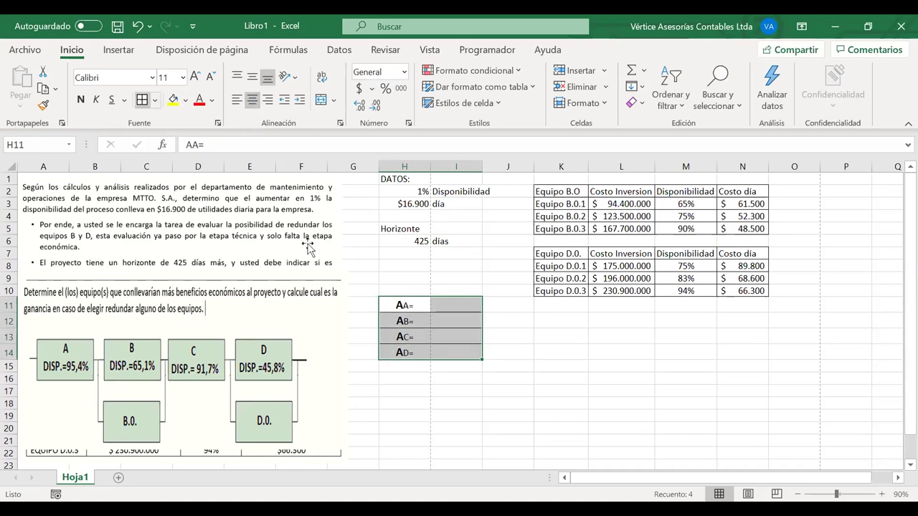
- Copy the "AD=" label down to H15 and change it to "AS="
{"action": "left_click", "coordinate": [402, 353]}
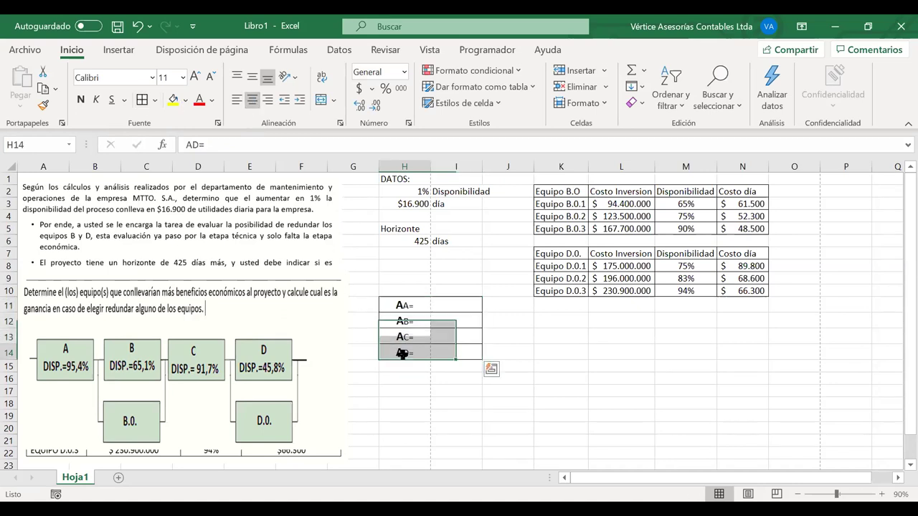
{"action": "left_click_drag", "start_coordinate": [430, 363], "coordinate": [418, 368]}
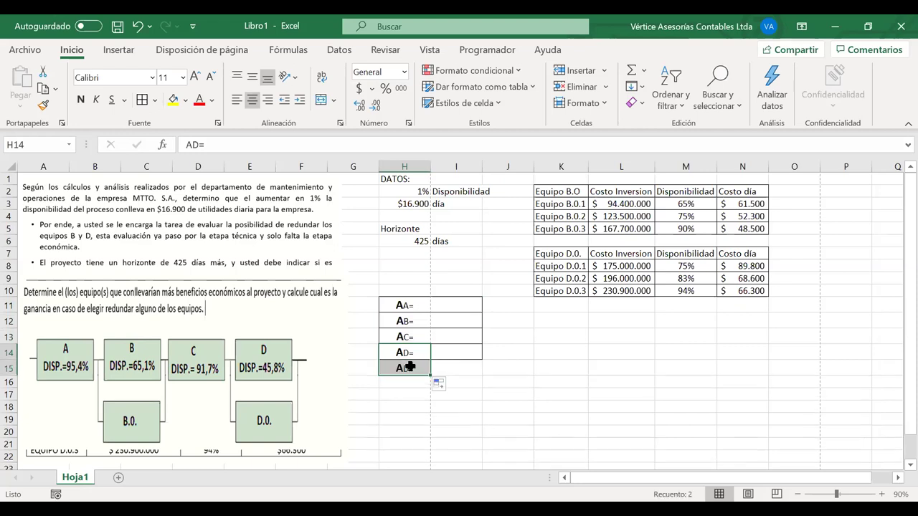
{"action": "double_click", "coordinate": [409, 367]}
{"action": "type", "text": "S"}
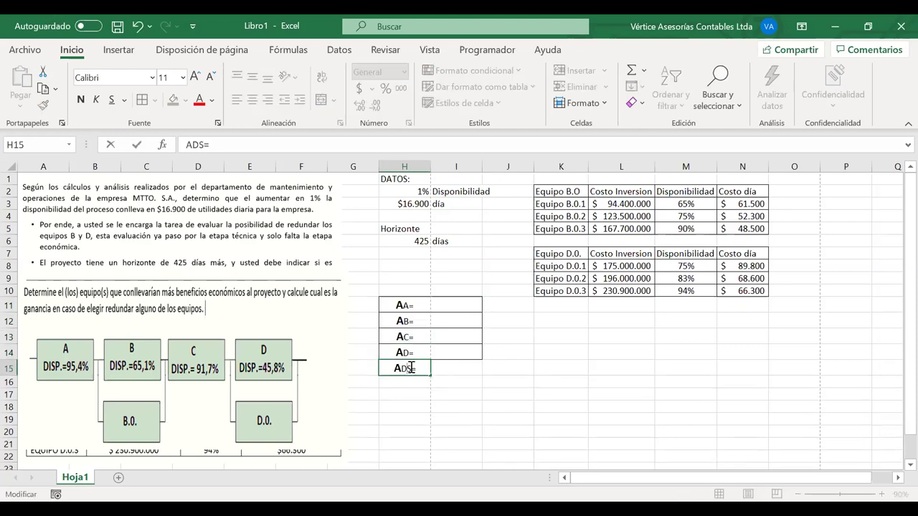
- Fill H15:I15 with yellow and enter "Actual" in J15 beside it
{"action": "left_click_drag", "start_coordinate": [453, 369], "coordinate": [407, 367]}
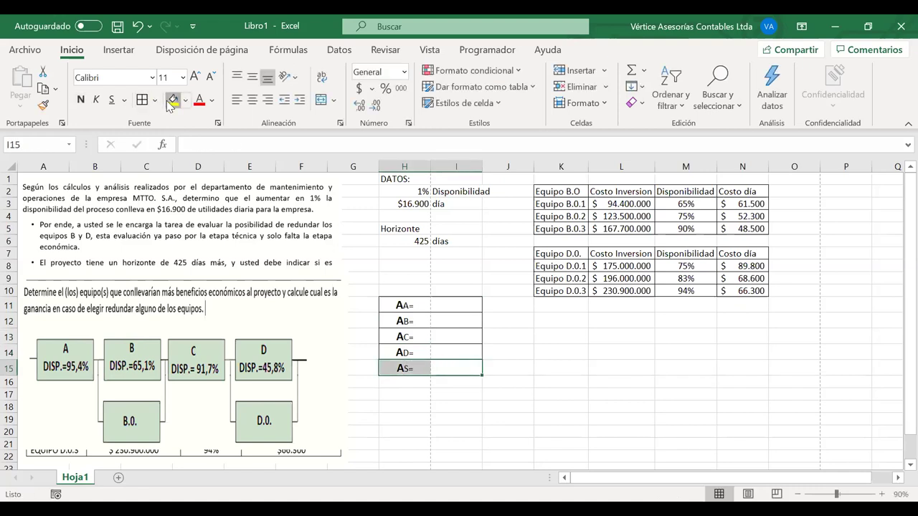
{"action": "left_click", "coordinate": [170, 103]}
{"action": "left_click", "coordinate": [512, 370]}
{"action": "type", "text": "Actual"}
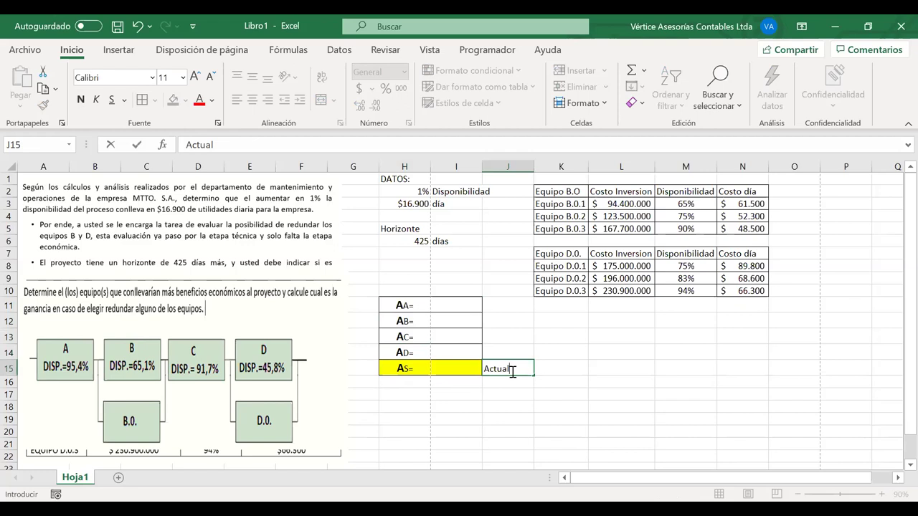
{"action": "key", "text": "Return"}
- Format the value cells I11:I15 as percentages
{"action": "key", "text": "Left"}
{"action": "key", "text": "Up"}
{"action": "key", "text": "Up"}
{"action": "key", "text": "Up"}
{"action": "key", "text": "Up"}
{"action": "key", "text": "Up"}
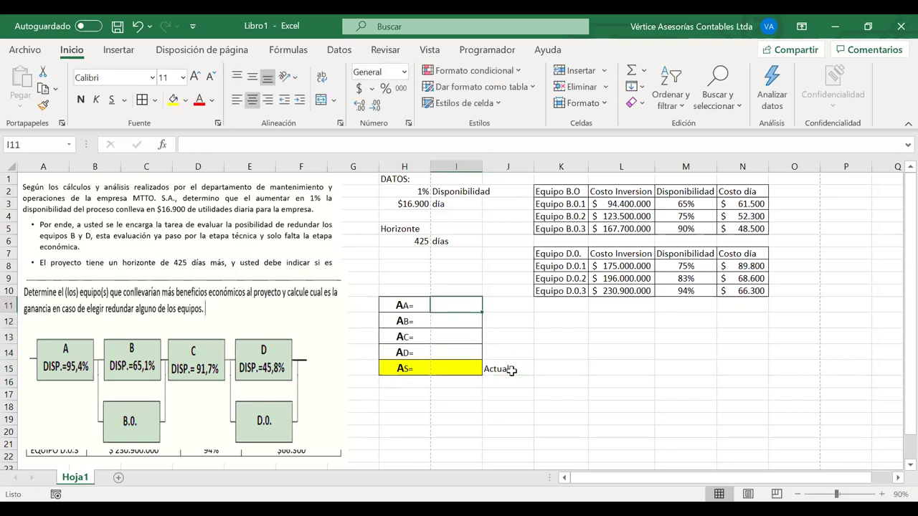
{"action": "left_click_drag", "start_coordinate": [453, 308], "coordinate": [453, 371]}
{"action": "key", "text": "ctrl+shift+5"}
- Enter the availabilities 95,4% for equipment A in I11 and 65,1% for equipment B in I12
{"action": "left_click", "coordinate": [457, 306]}
{"action": "type", "text": "95"}
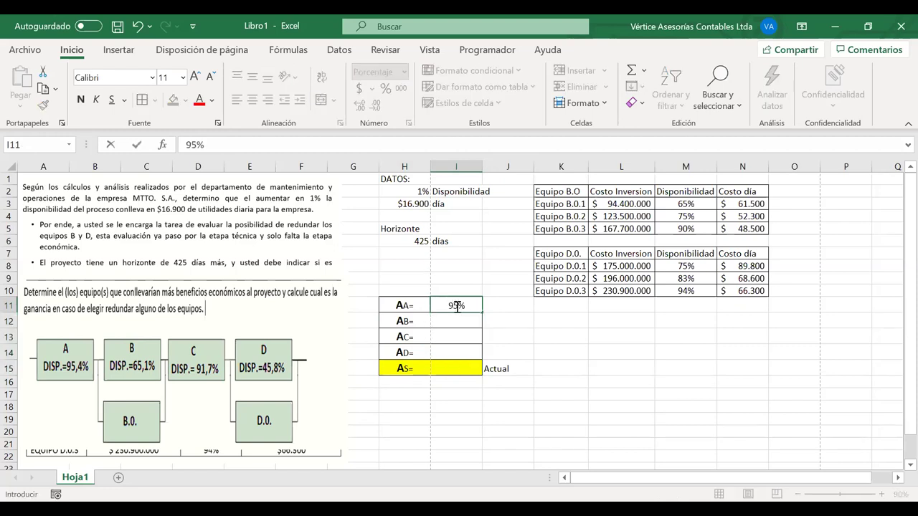
{"action": "type", "text": ",4"}
{"action": "key", "text": "Return"}
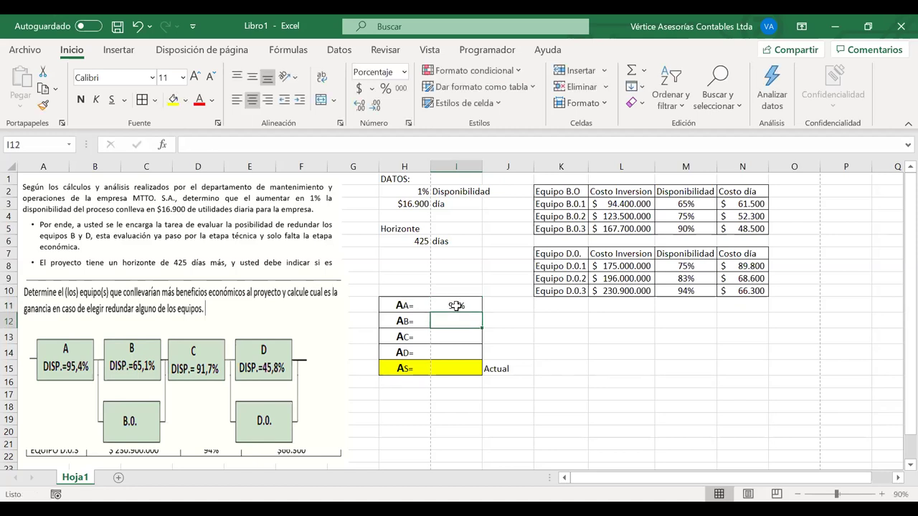
{"action": "type", "text": "65,1"}
{"action": "key", "text": "Return"}
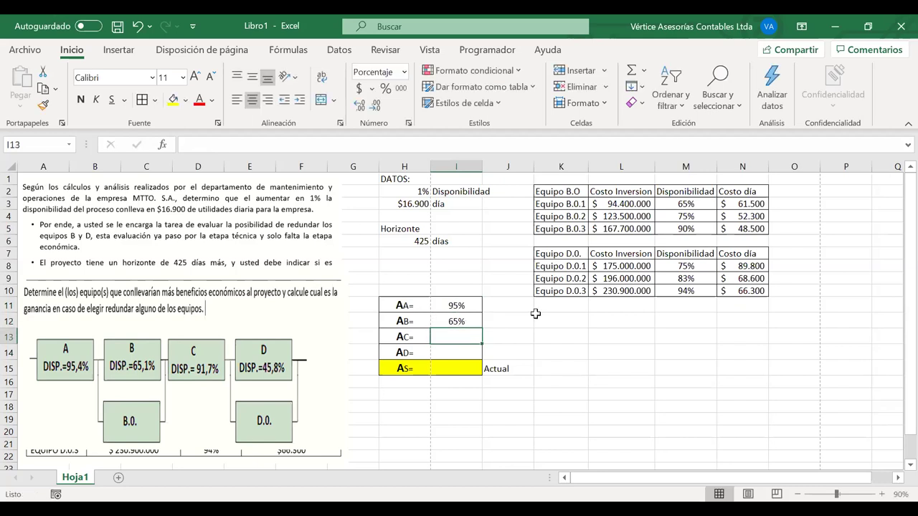
- Show the percentages in I11:I15 with one decimal place
{"action": "left_click", "coordinate": [455, 302]}
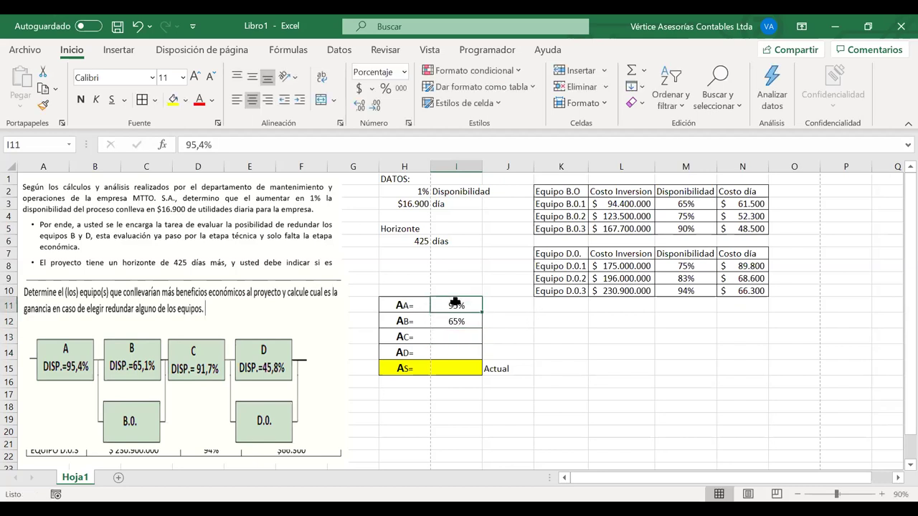
{"action": "left_click_drag", "start_coordinate": [455, 302], "coordinate": [452, 368]}
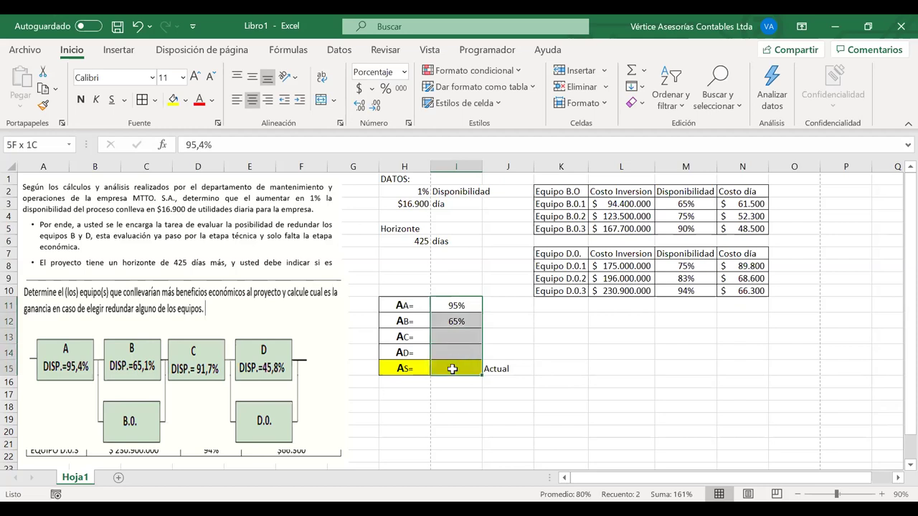
{"action": "left_click", "coordinate": [359, 105]}
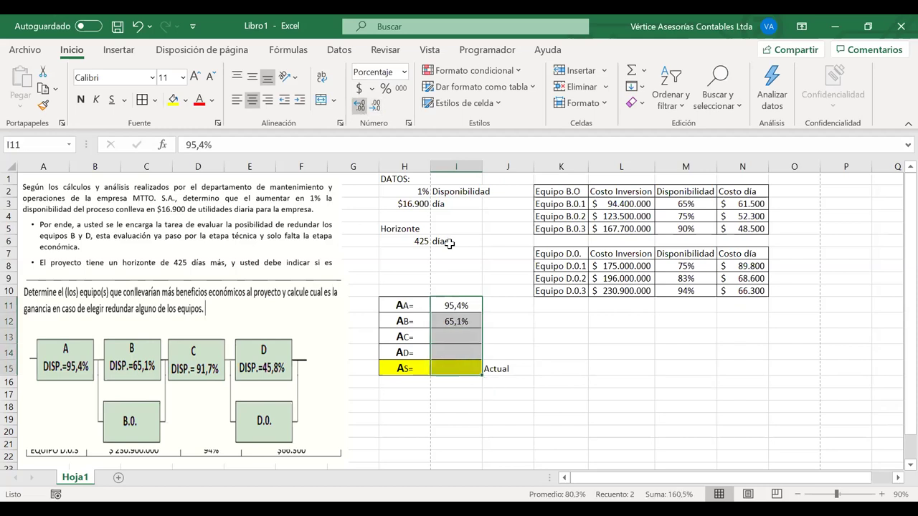
- Enter the availabilities 91,7% for equipment C in I13 and 45,8% for equipment D in I14
{"action": "left_click", "coordinate": [457, 333]}
{"action": "type", "text": "91%"}
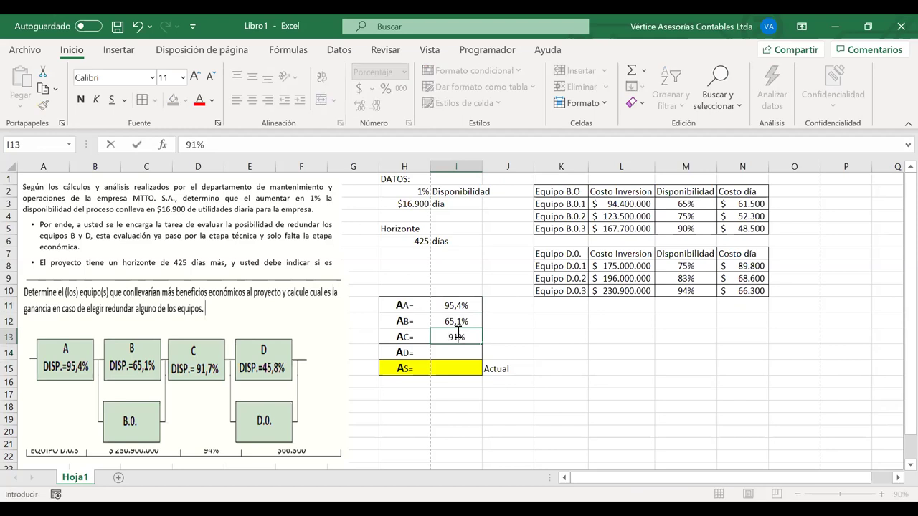
{"action": "type", "text": ",7"}
{"action": "key", "text": "Return"}
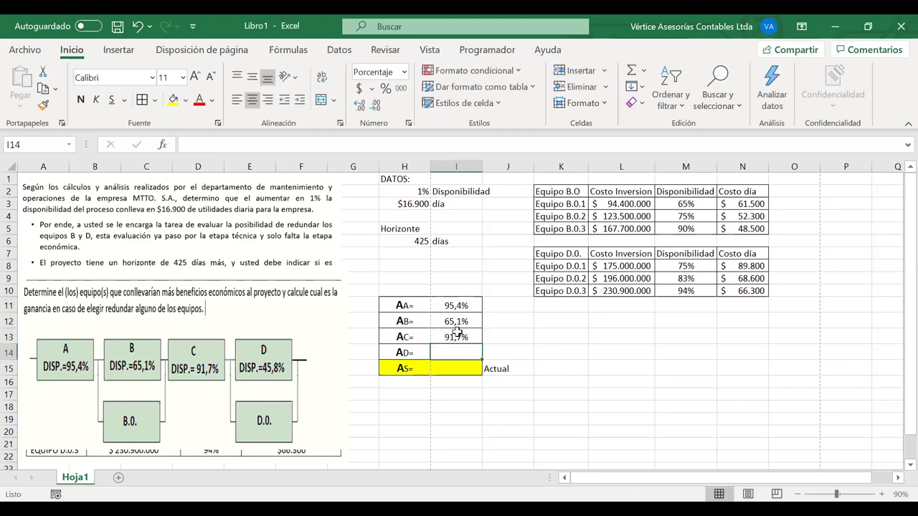
{"action": "type", "text": "45,8"}
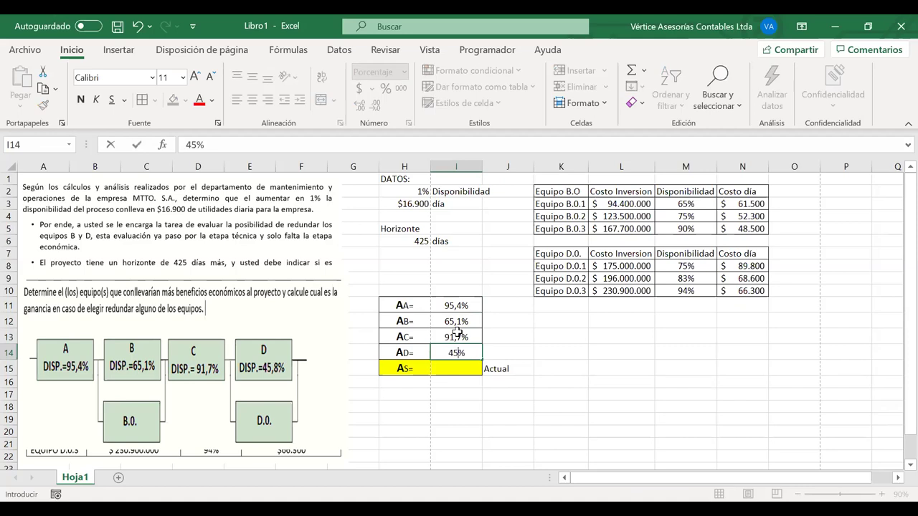
{"action": "key", "text": "Return"}
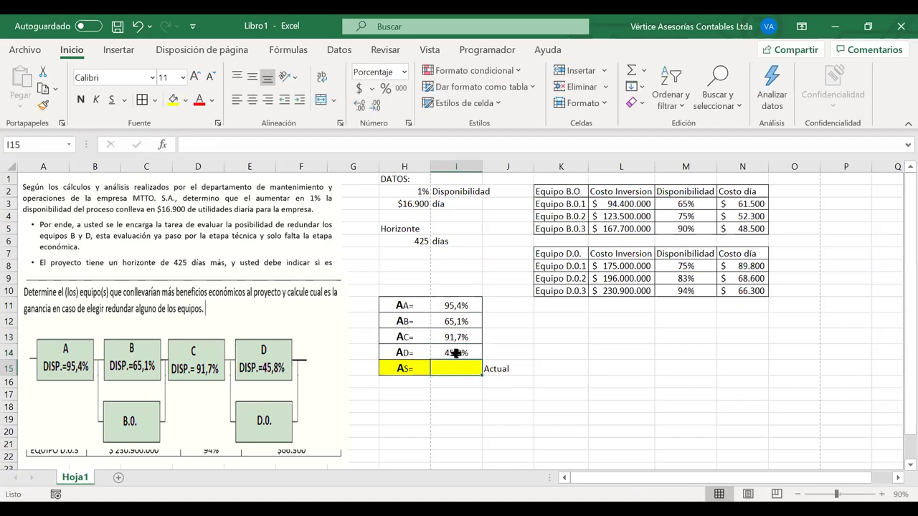
{"action": "left_click", "coordinate": [459, 353]}
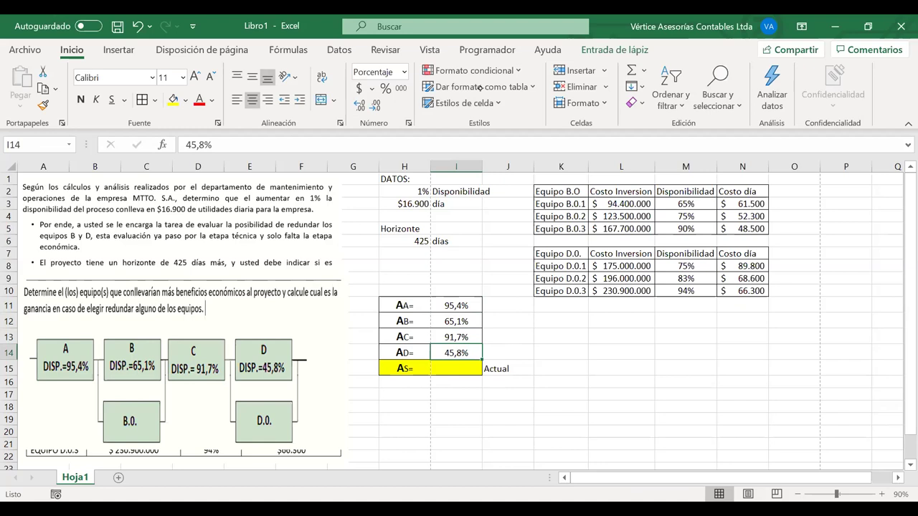
- Handwrite the series availability formula As = ∏ Ai, from i = 1 to n, below the equipment tables and clear the ink
{"action": "mouse_move", "coordinate": [574, 327]}
{"action": "left_mouse_down"}
{"action": "mouse_move", "coordinate": [563, 373]}
{"action": "mouse_move", "coordinate": [581, 376]}
{"action": "mouse_move", "coordinate": [580, 353]}
{"action": "mouse_move", "coordinate": [590, 374]}
{"action": "mouse_move", "coordinate": [630, 352]}
{"action": "left_mouse_up"}
{"action": "left_click_drag", "start_coordinate": [673, 327], "coordinate": [672, 366]}
{"action": "left_click_drag", "start_coordinate": [694, 324], "coordinate": [696, 361]}
{"action": "mouse_move", "coordinate": [655, 323]}
{"action": "left_mouse_down"}
{"action": "mouse_move", "coordinate": [712, 317]}
{"action": "mouse_move", "coordinate": [735, 359]}
{"action": "left_mouse_up"}
{"action": "mouse_move", "coordinate": [747, 322]}
{"action": "left_mouse_down"}
{"action": "mouse_move", "coordinate": [759, 356]}
{"action": "mouse_move", "coordinate": [772, 357]}
{"action": "left_mouse_up"}
{"action": "left_click", "coordinate": [768, 331]}
{"action": "left_click_drag", "start_coordinate": [661, 380], "coordinate": [684, 379]}
{"action": "left_click_drag", "start_coordinate": [704, 372], "coordinate": [706, 385]}
{"action": "left_click_drag", "start_coordinate": [674, 310], "coordinate": [693, 310]}
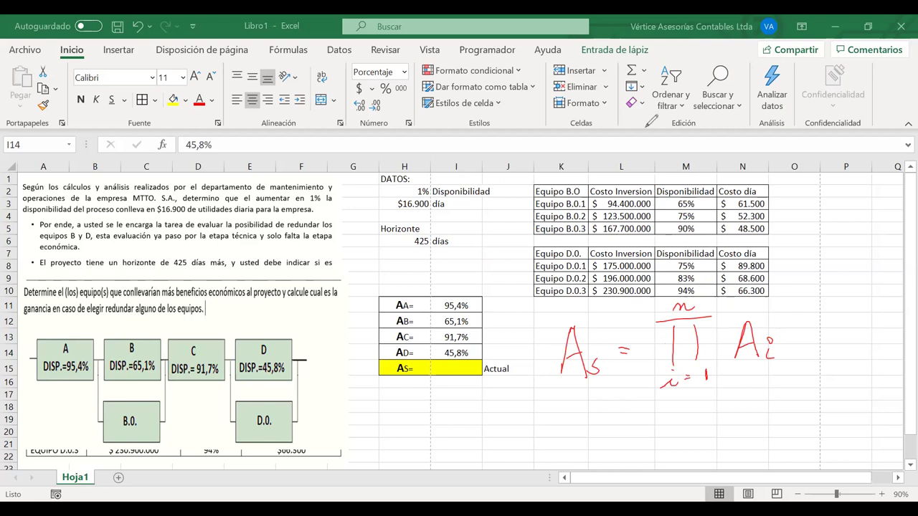
{"action": "key", "text": "Escape"}
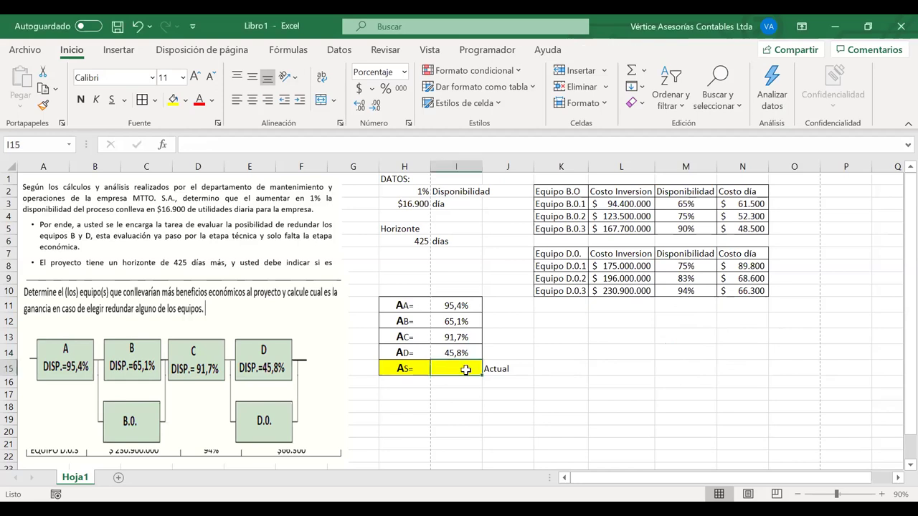
- Calculate the current system availability in I15 by multiplying the four equipment availabilities with =I11*I12*I13*I14
{"action": "type", "text": "="}
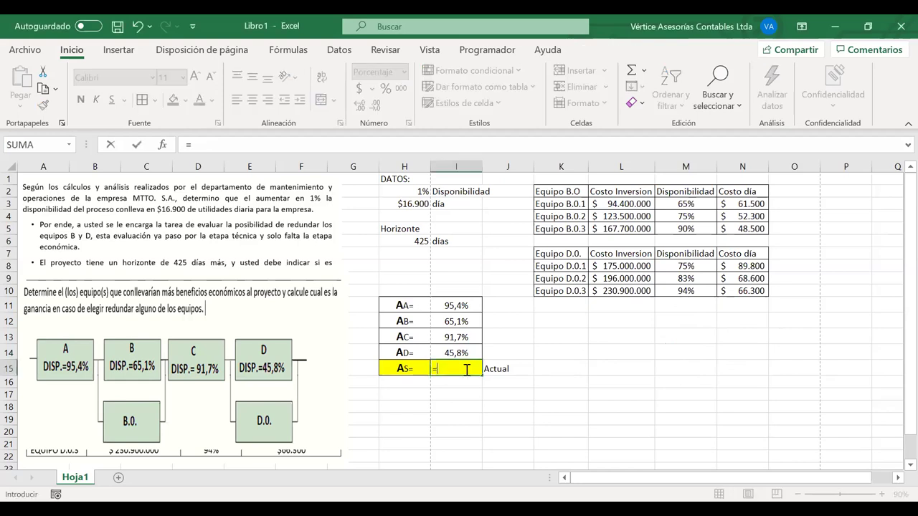
{"action": "left_click", "coordinate": [451, 300]}
{"action": "type", "text": "*"}
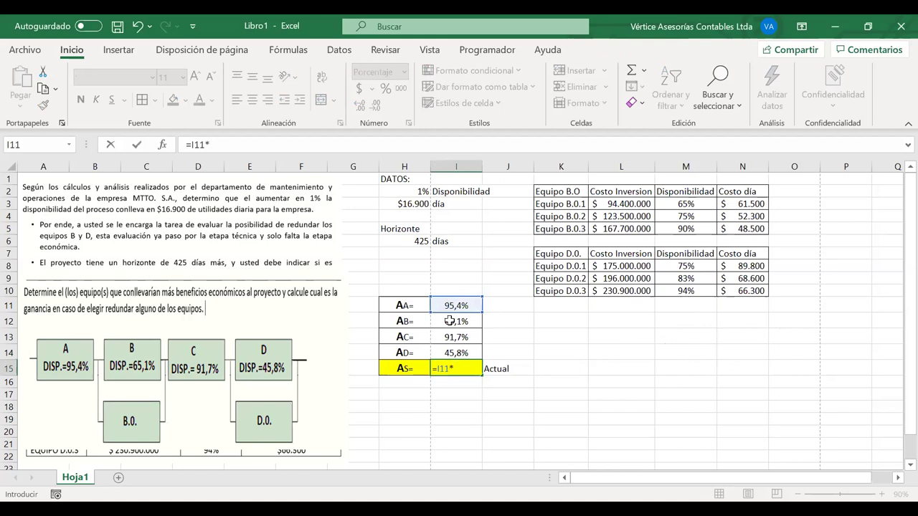
{"action": "left_click", "coordinate": [449, 321]}
{"action": "type", "text": "*"}
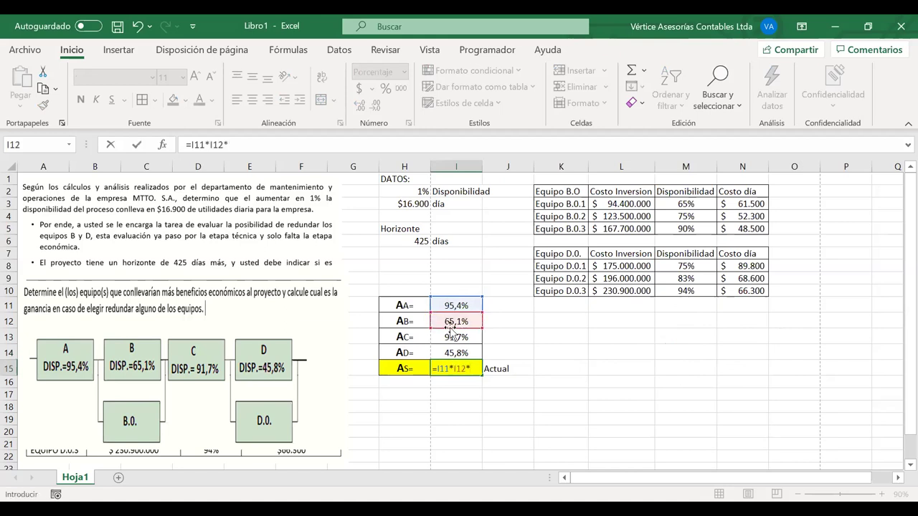
{"action": "left_click", "coordinate": [449, 337]}
{"action": "type", "text": "*"}
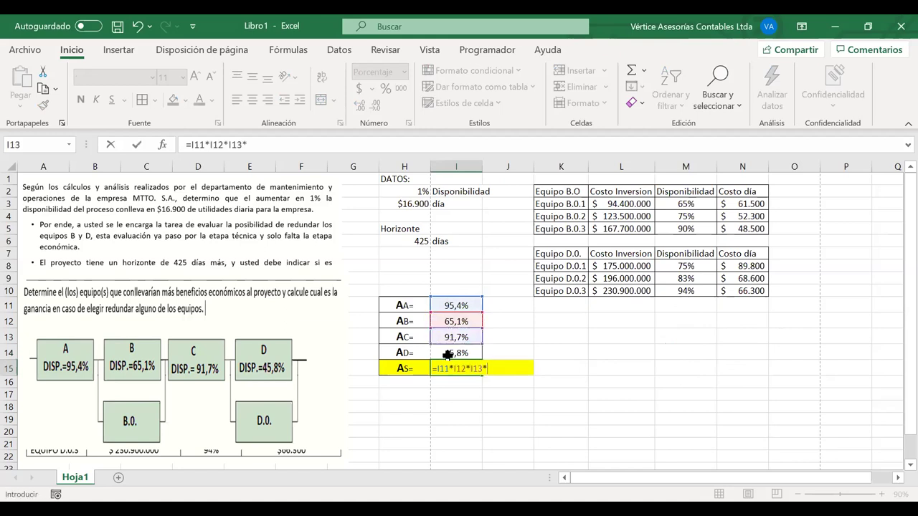
{"action": "left_click", "coordinate": [448, 355]}
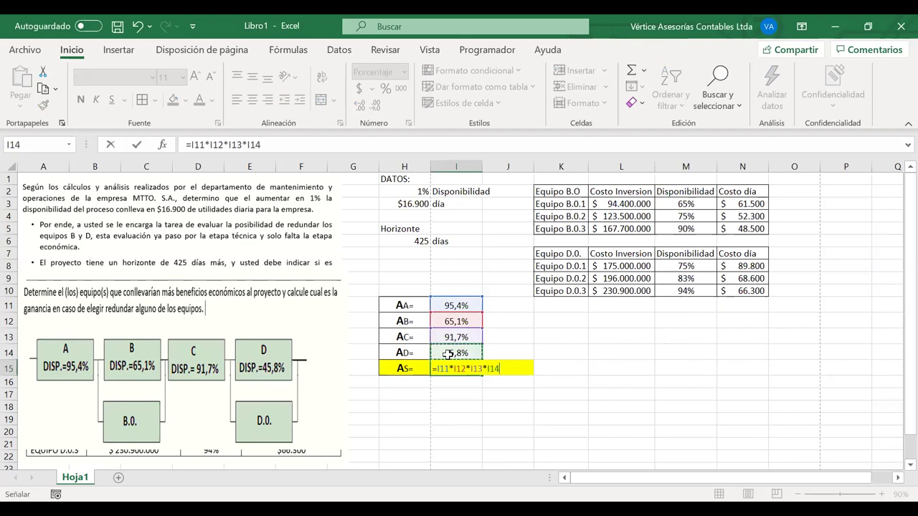
{"action": "key", "text": "Return"}
- Replace the system availability formula in I15 with =PRODUCTO(I11:I14)
{"action": "left_click", "coordinate": [471, 365]}
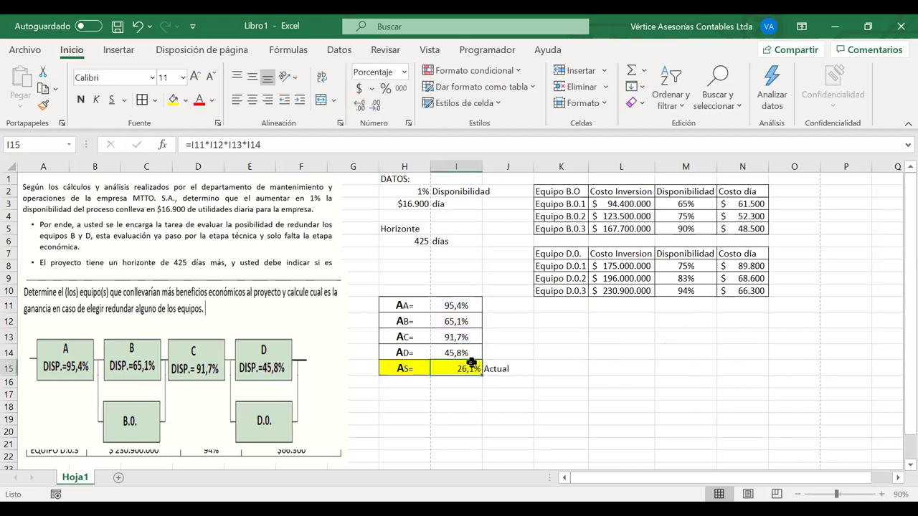
{"action": "type", "text": "="}
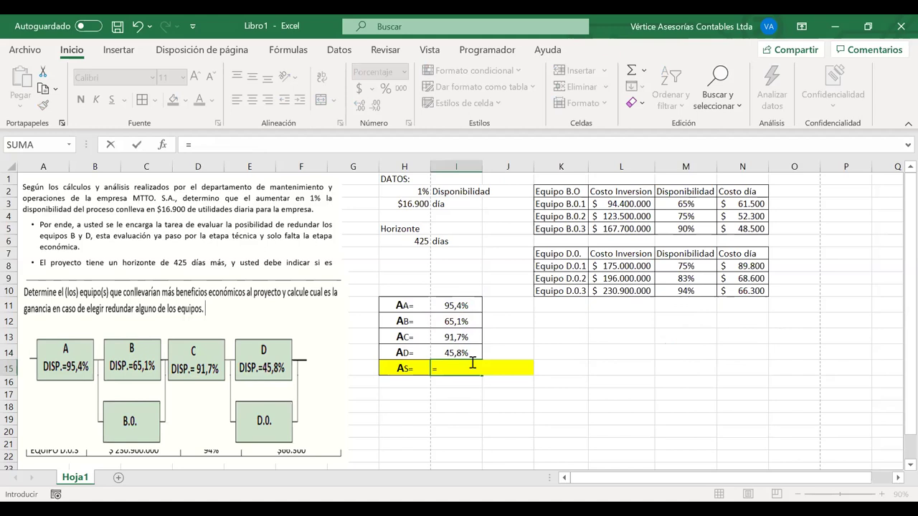
{"action": "type", "text": "produ"}
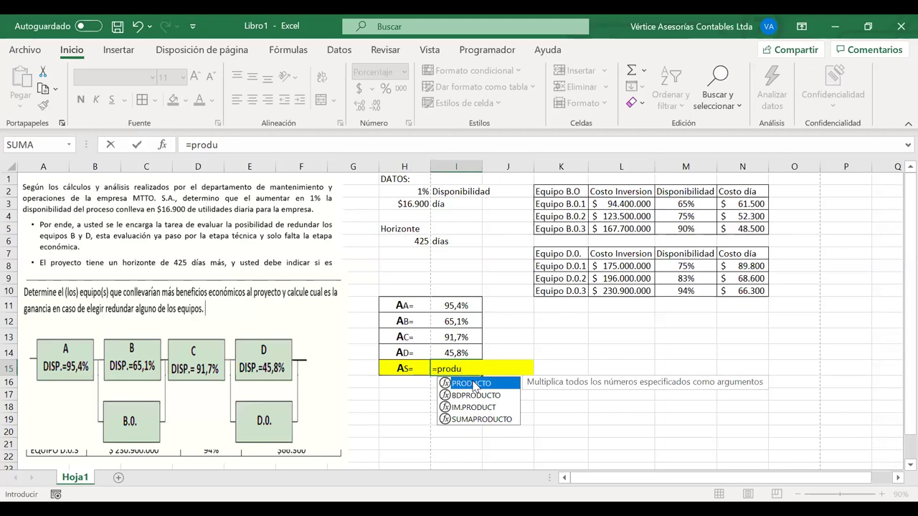
{"action": "key", "text": "Tab"}
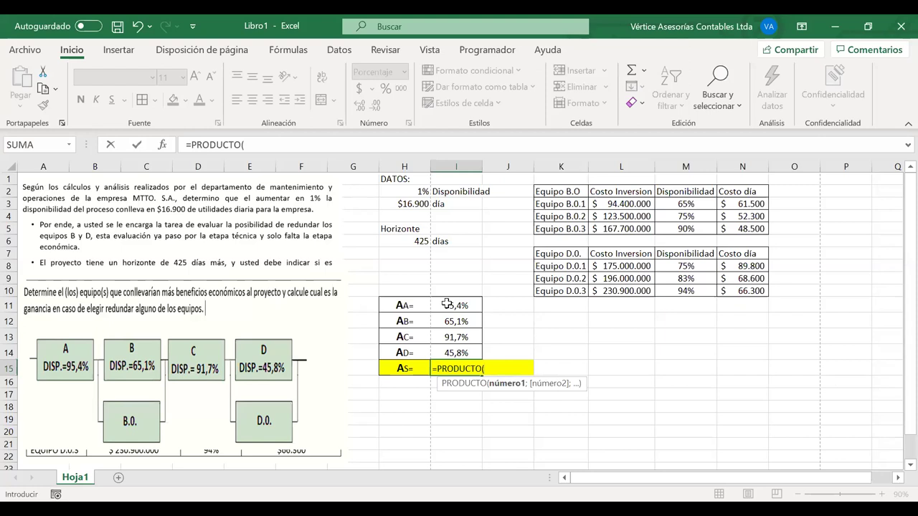
{"action": "left_click_drag", "start_coordinate": [445, 348], "coordinate": [452, 305]}
{"action": "key", "text": "Return"}
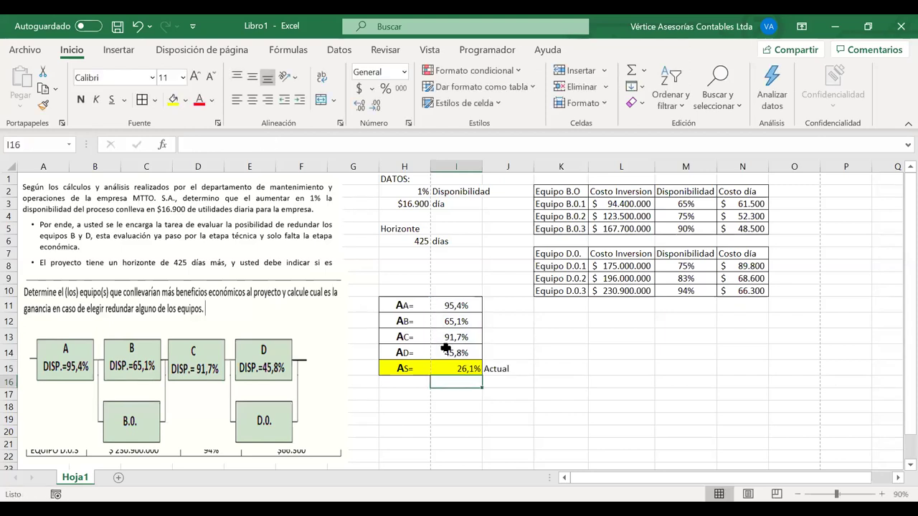
- Center the system availability percentage in I15 and make it bold
{"action": "left_click", "coordinate": [448, 367]}
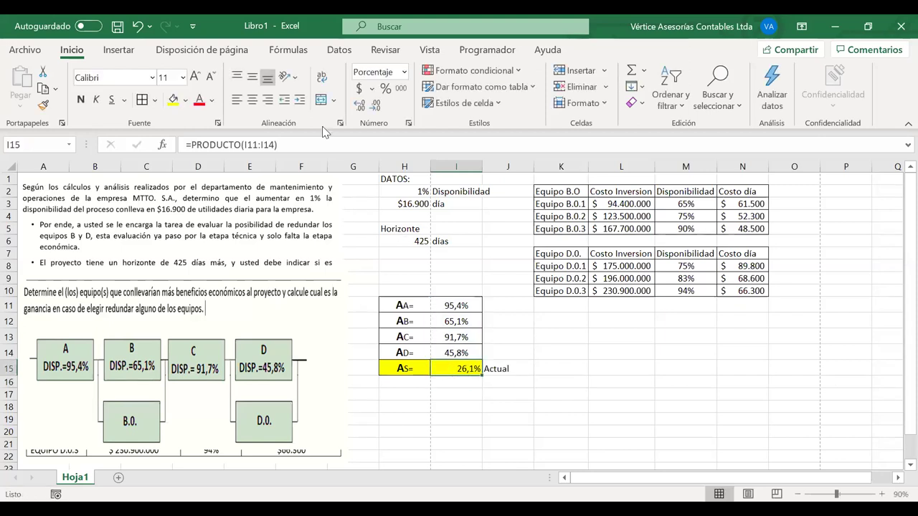
{"action": "right_click", "coordinate": [257, 97]}
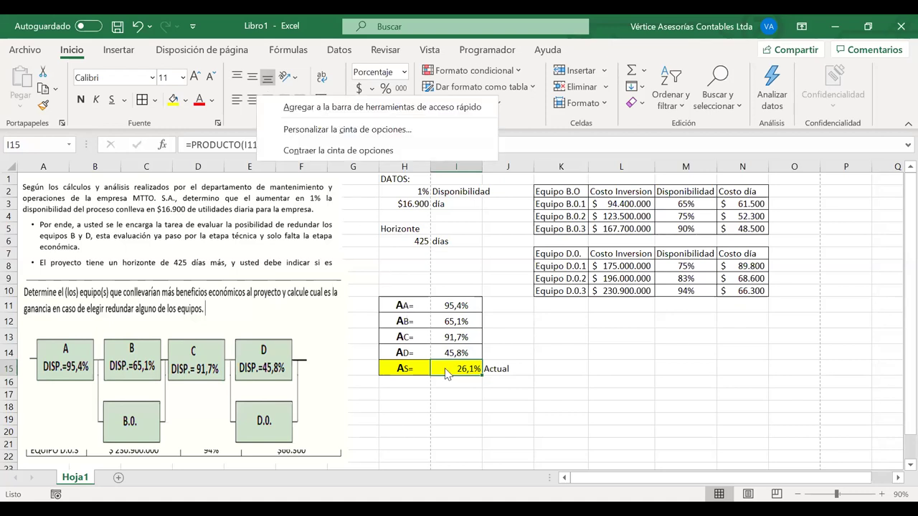
{"action": "left_click", "coordinate": [445, 373]}
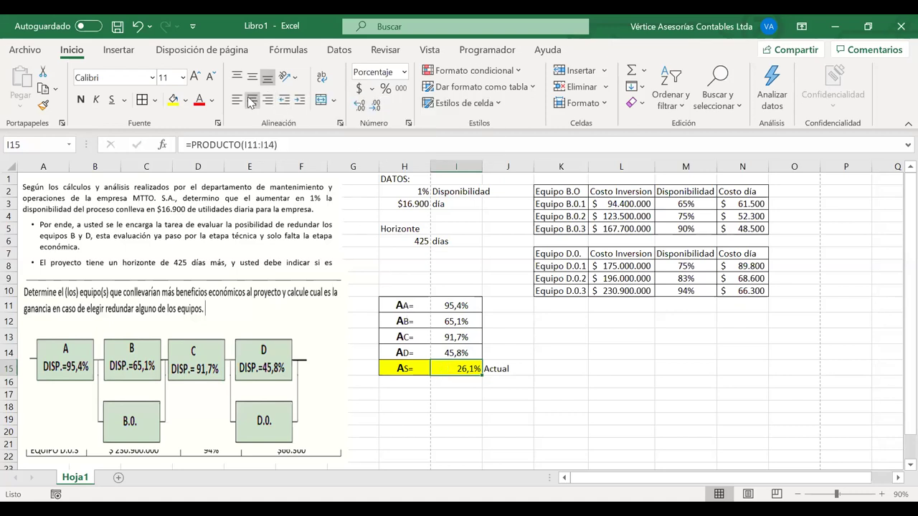
{"action": "left_click", "coordinate": [81, 100]}
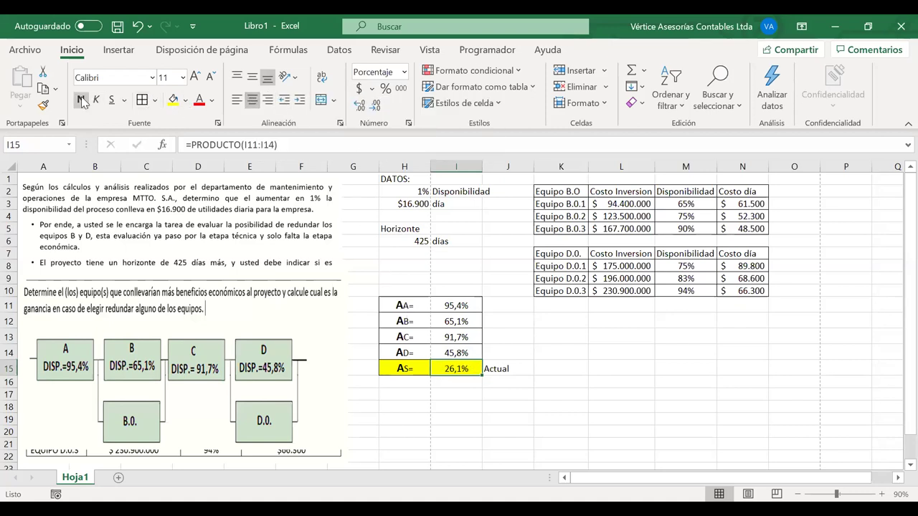
{"action": "left_click", "coordinate": [460, 392]}
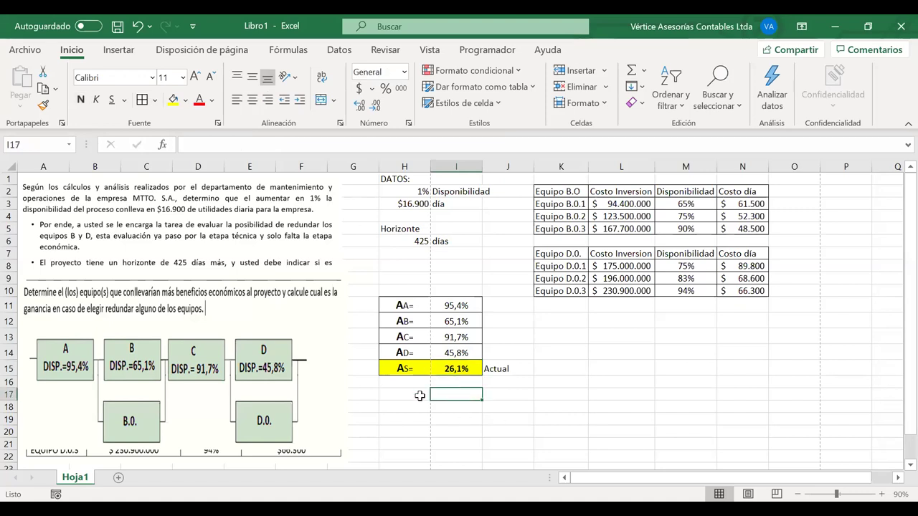
- Copy the heading Equipo B.O from K2 to H17 and fill the copied cell with light blue
{"action": "left_click_drag", "start_coordinate": [410, 396], "coordinate": [447, 393]}
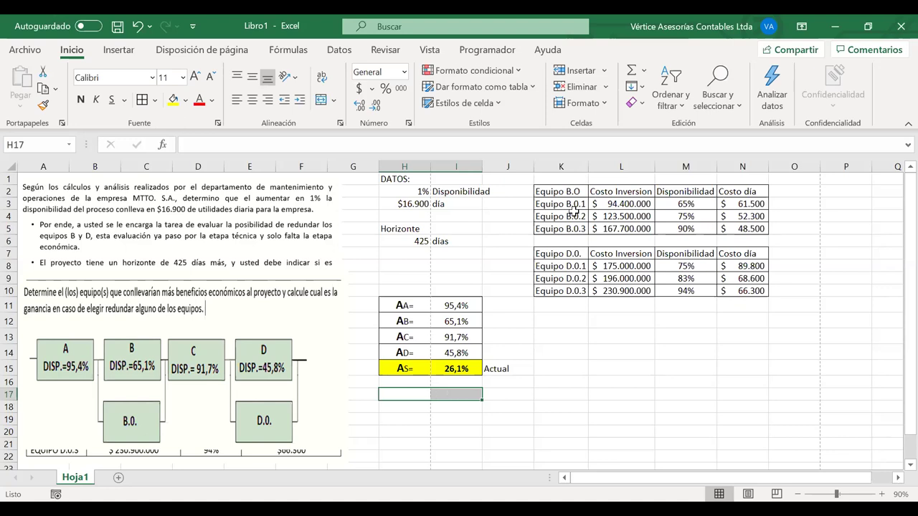
{"action": "left_click", "coordinate": [558, 192]}
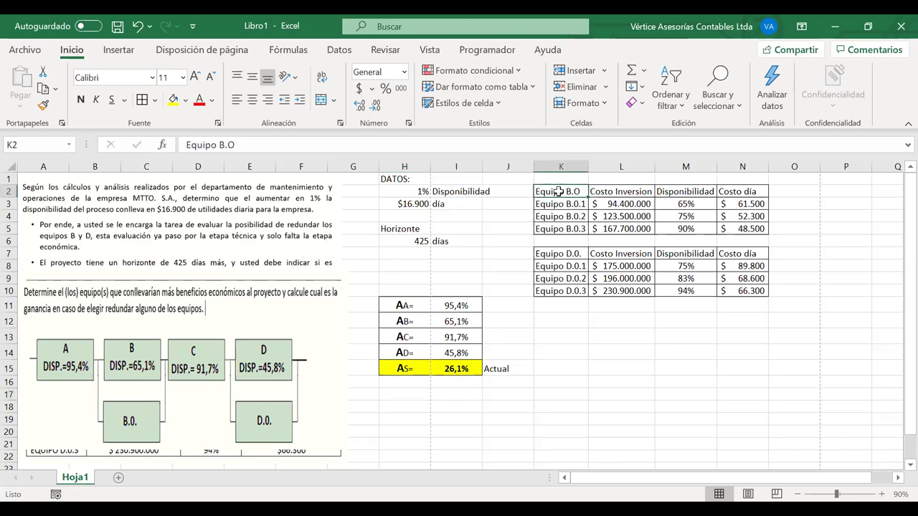
{"action": "key", "text": "ctrl+c"}
{"action": "left_click", "coordinate": [413, 395]}
{"action": "key", "text": "ctrl+v"}
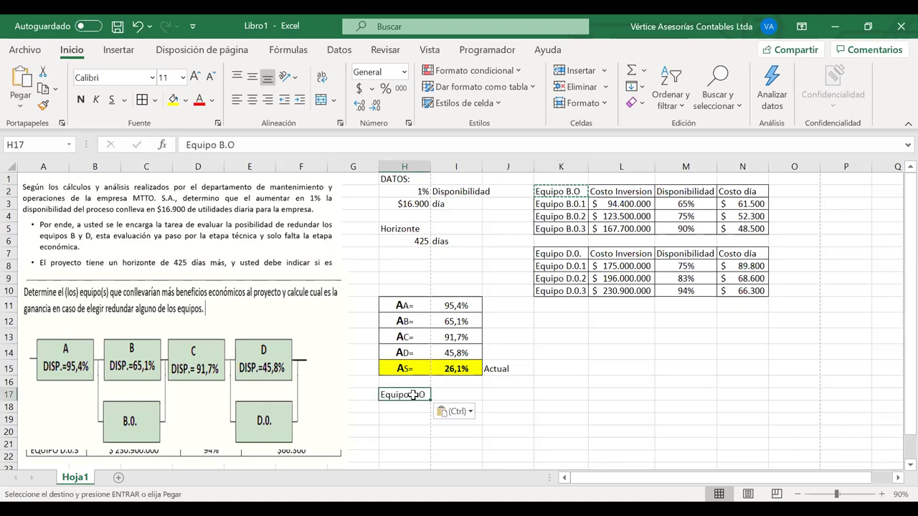
{"action": "left_click", "coordinate": [186, 101]}
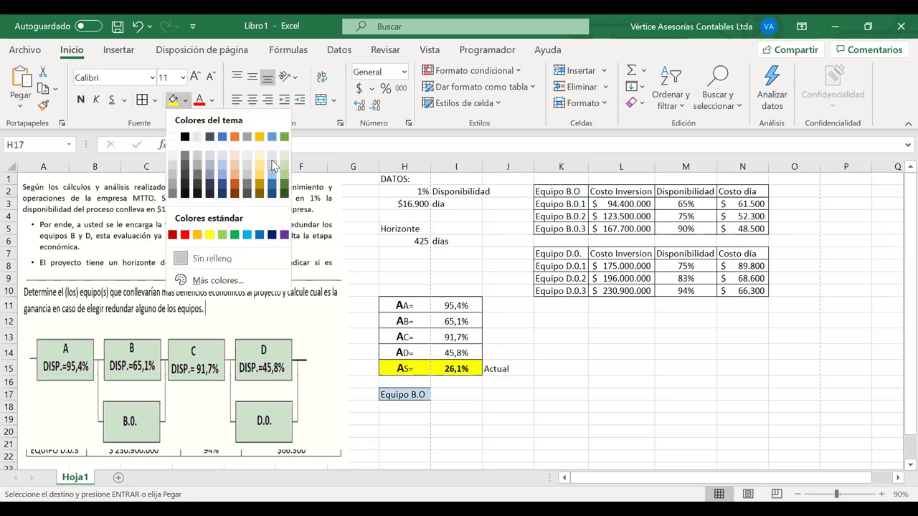
{"action": "left_click", "coordinate": [273, 166]}
- Copy the bordered Equipo B.0.1 cell from K3 to H18, under the blue heading
{"action": "left_click", "coordinate": [419, 408]}
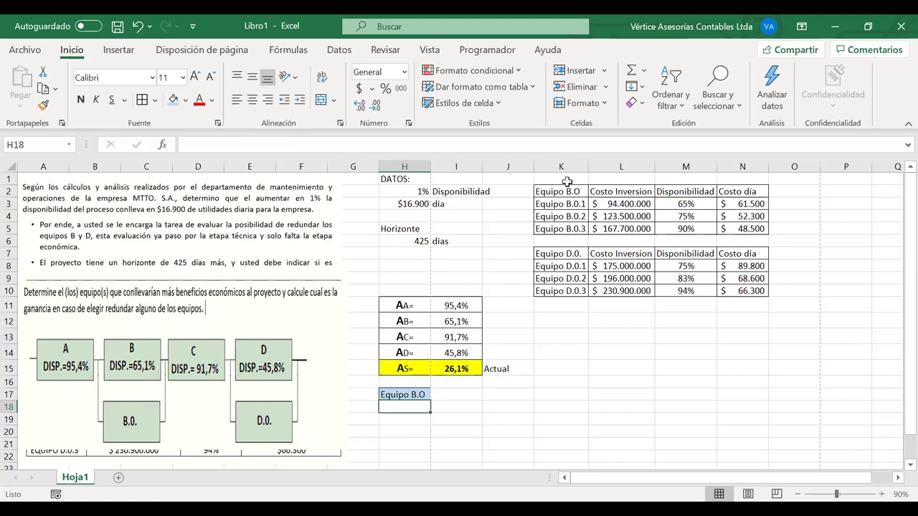
{"action": "left_click", "coordinate": [547, 218]}
{"action": "left_click", "coordinate": [547, 205]}
{"action": "key", "text": "ctrl+c"}
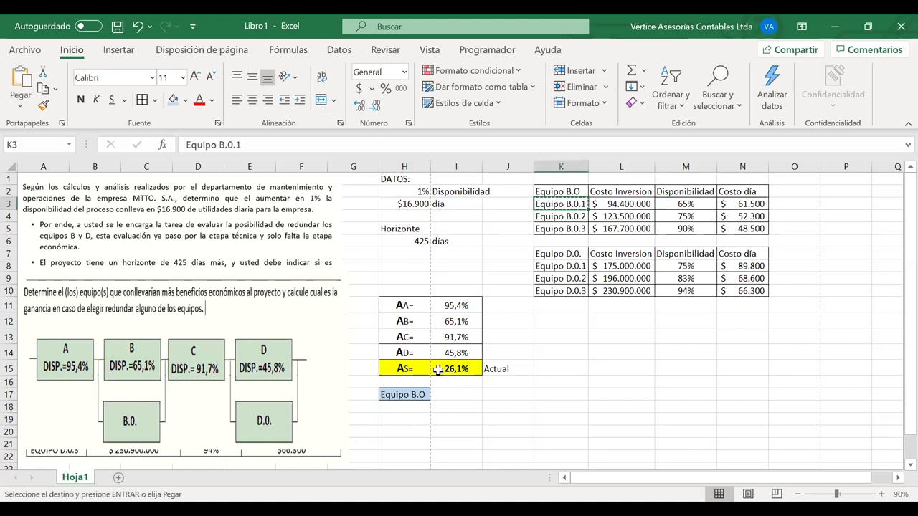
{"action": "left_click", "coordinate": [403, 408]}
{"action": "key", "text": "ctrl+v"}
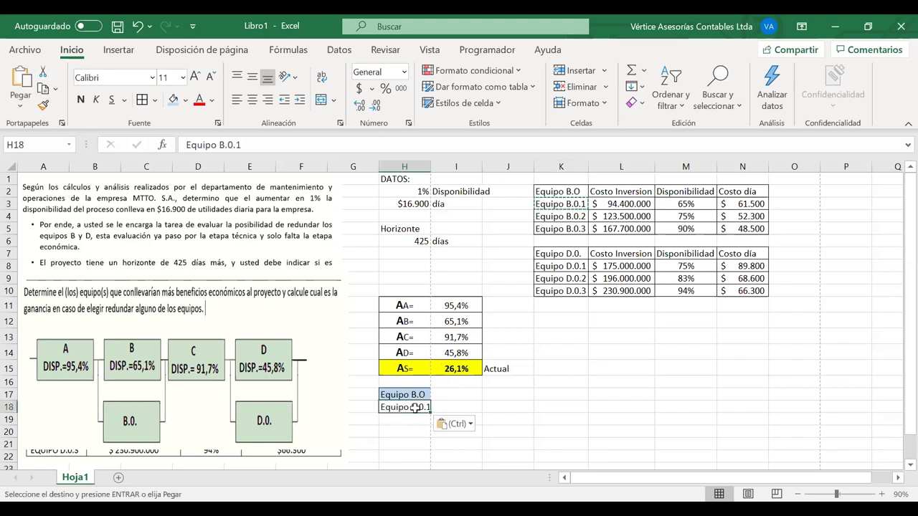
- Change the label in H18 to "Equipo B.0.1=", reusing the text from K3, and widen column H to fit it
{"action": "type", "text": "="}
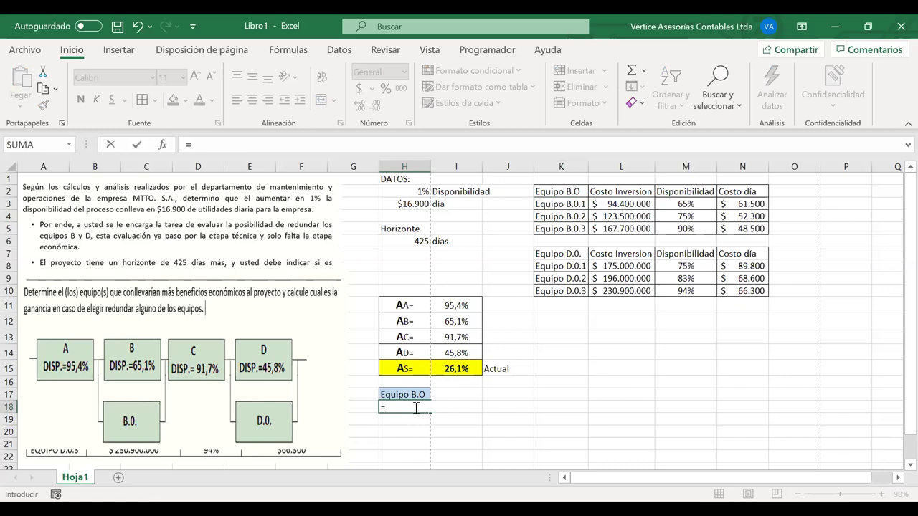
{"action": "key", "text": "BackSpace"}
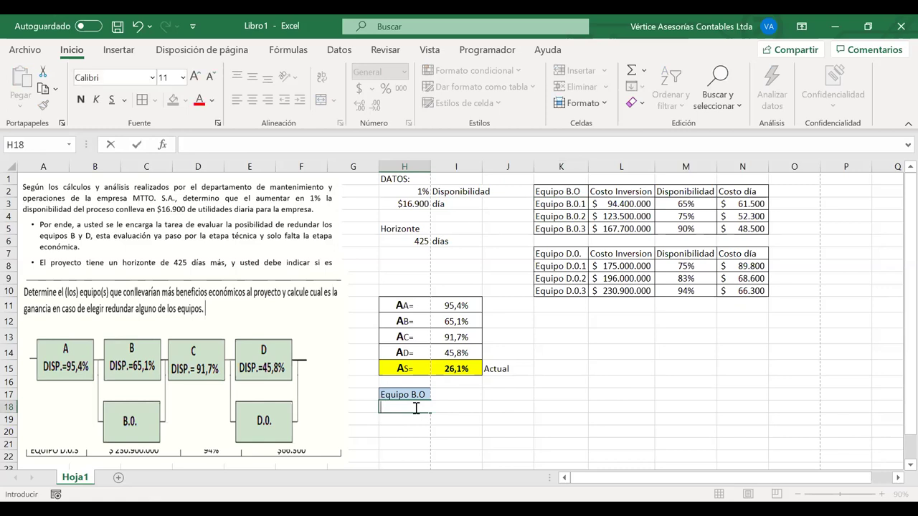
{"action": "left_click", "coordinate": [577, 228]}
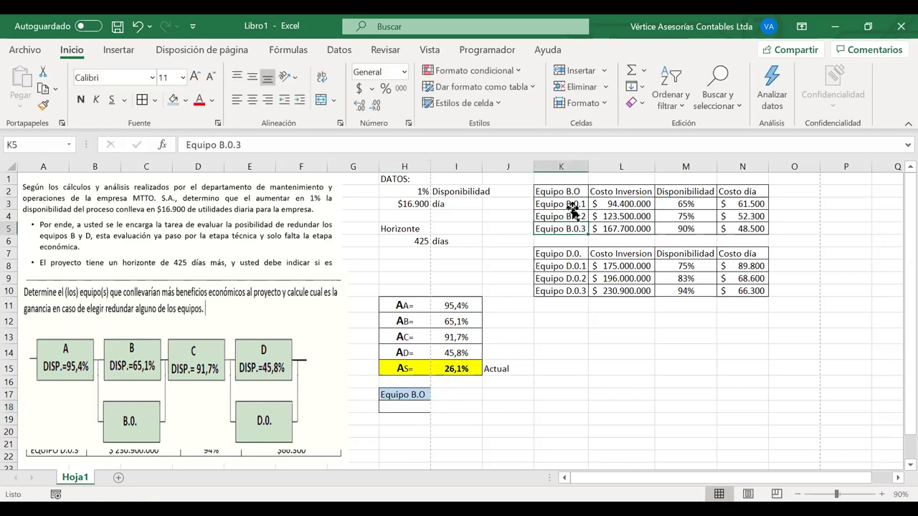
{"action": "double_click", "coordinate": [566, 205]}
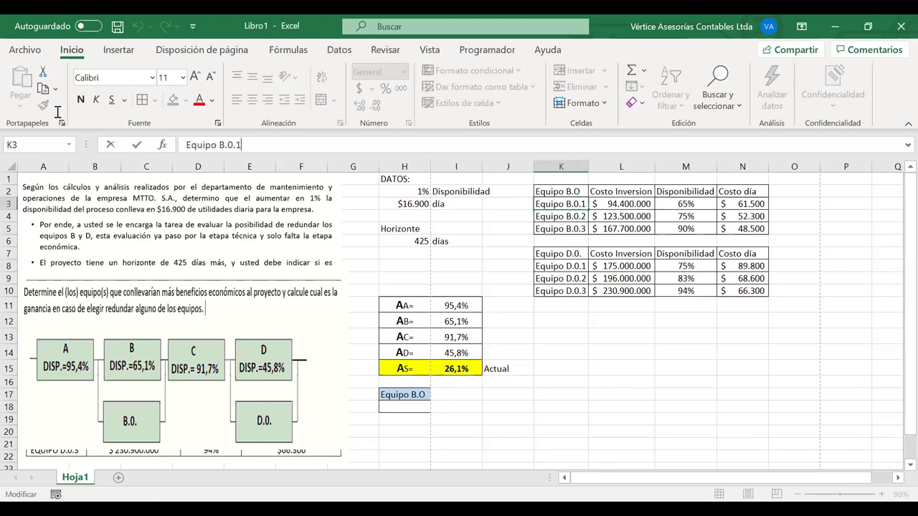
{"action": "key", "text": "shift+Home"}
{"action": "key", "text": "ctrl+c"}
{"action": "key", "text": "Return"}
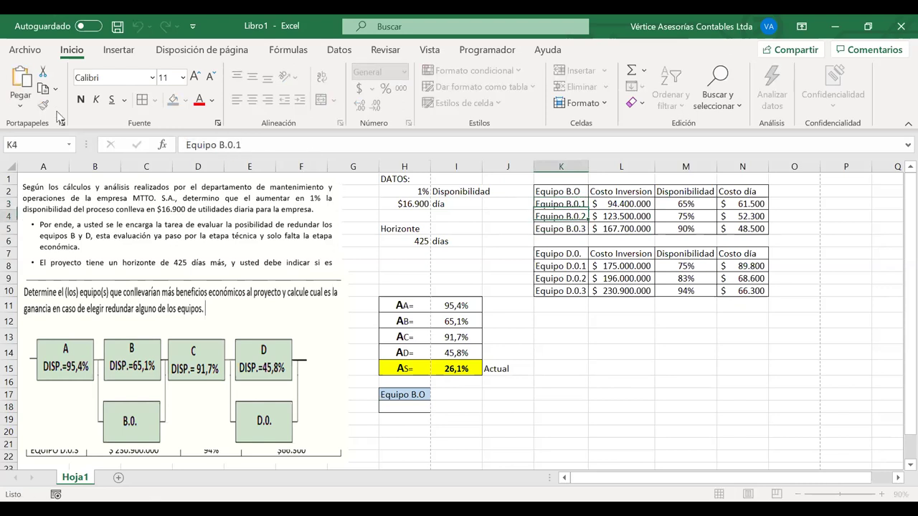
{"action": "left_click", "coordinate": [399, 408]}
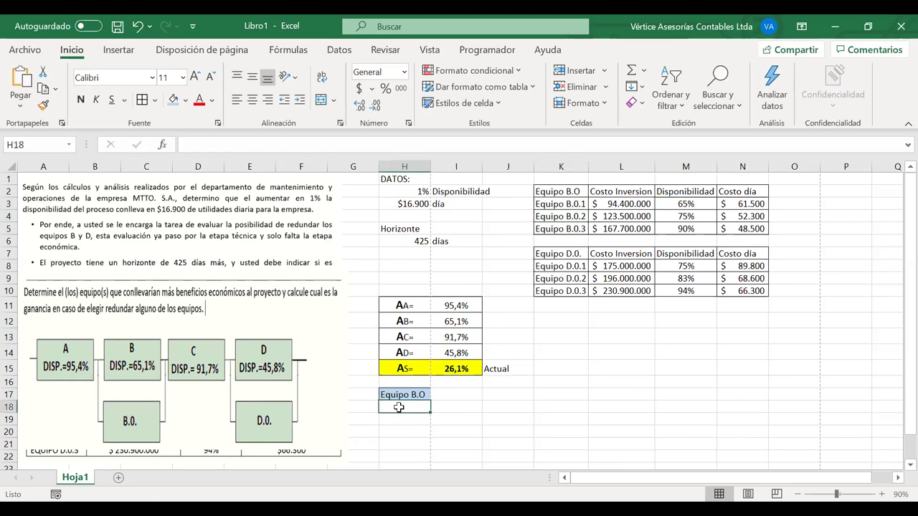
{"action": "type", "text": "Equipo B.0.1"}
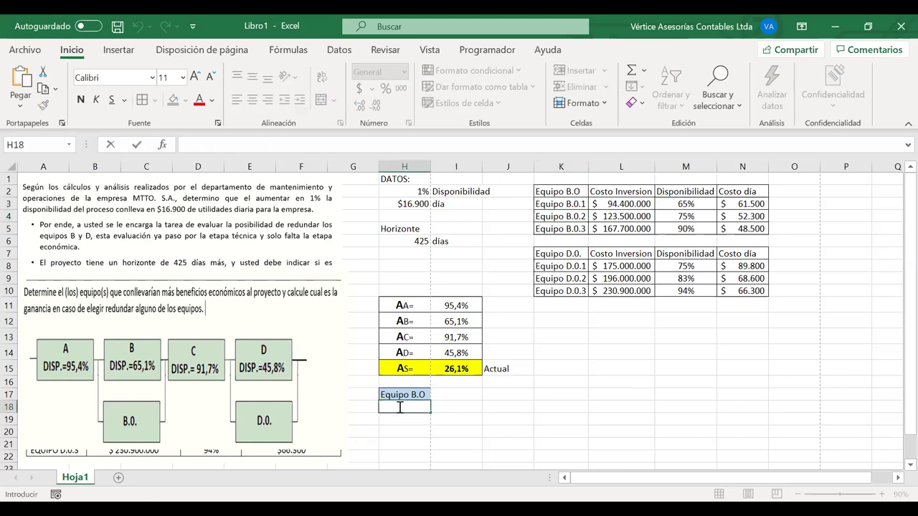
{"action": "type", "text": "="}
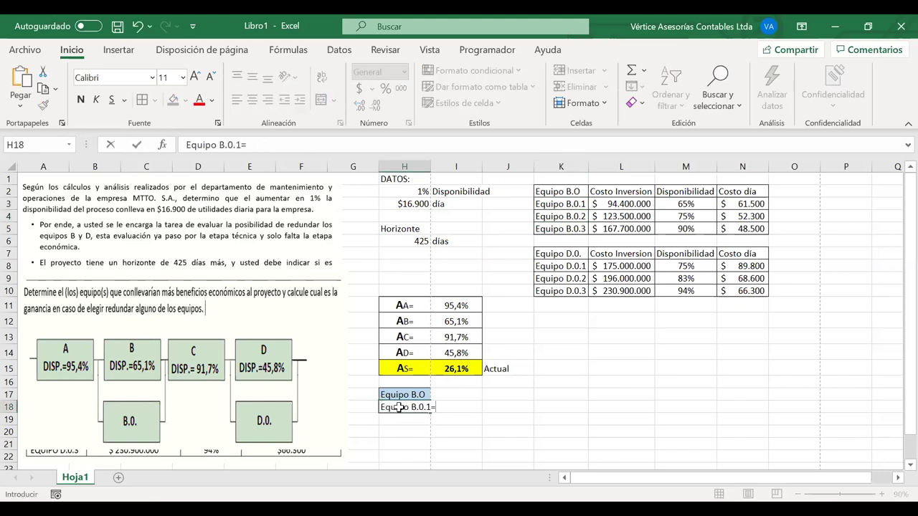
{"action": "key", "text": "Return"}
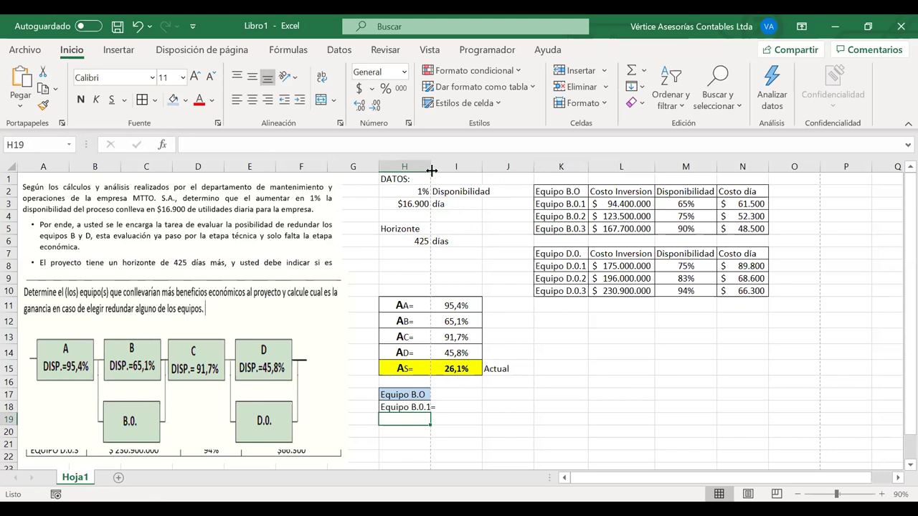
{"action": "left_click_drag", "start_coordinate": [432, 171], "coordinate": [439, 170]}
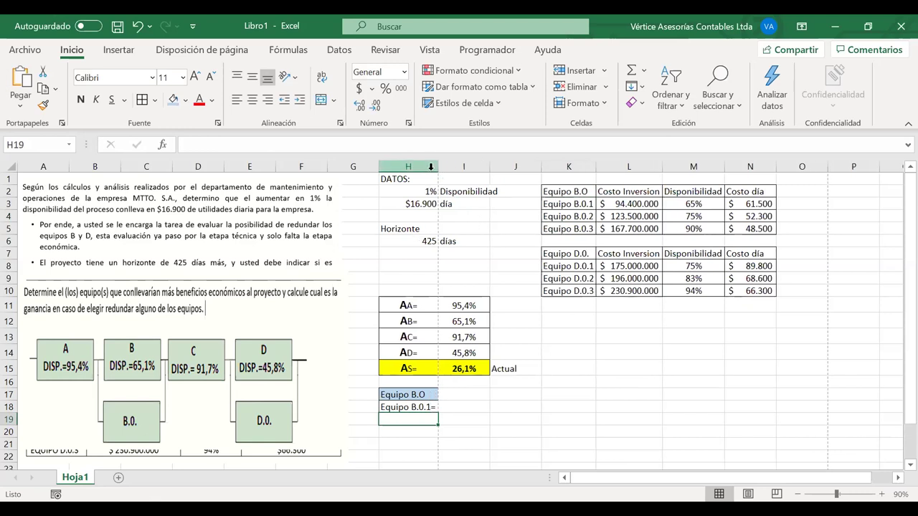
- Link I18 to the availability of Equipo B.0.1 with the formula =M3
{"action": "left_click", "coordinate": [459, 407]}
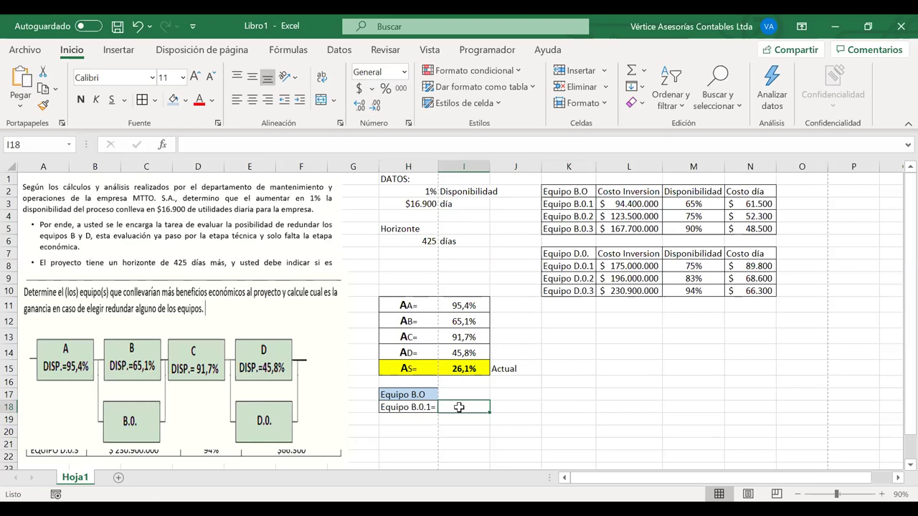
{"action": "type", "text": "="}
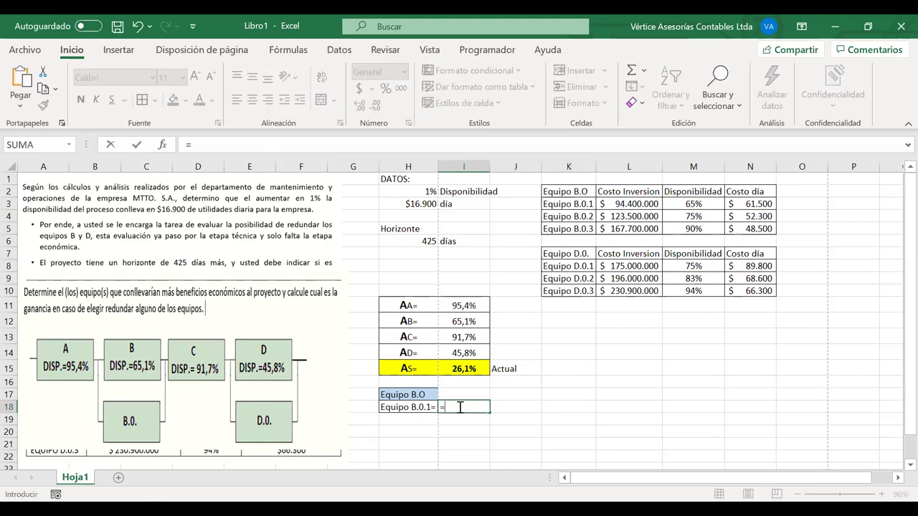
{"action": "left_click", "coordinate": [701, 207]}
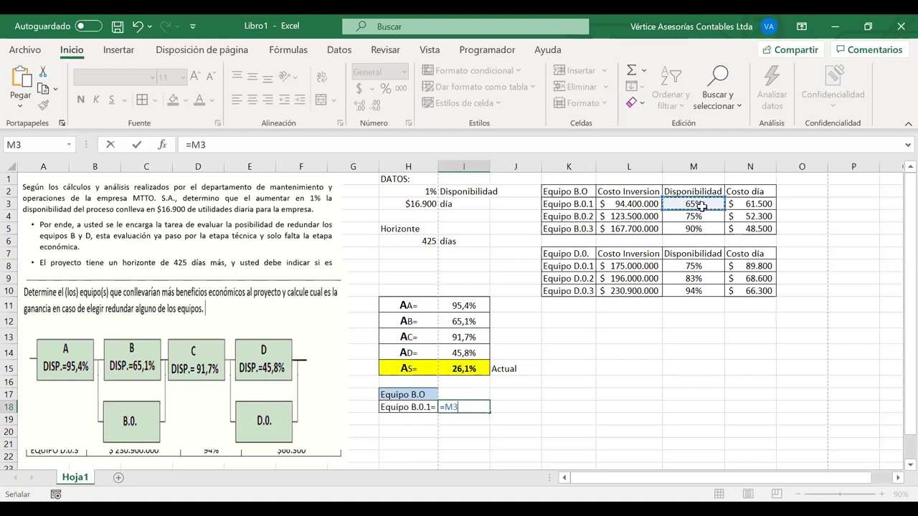
{"action": "key", "text": "Return"}
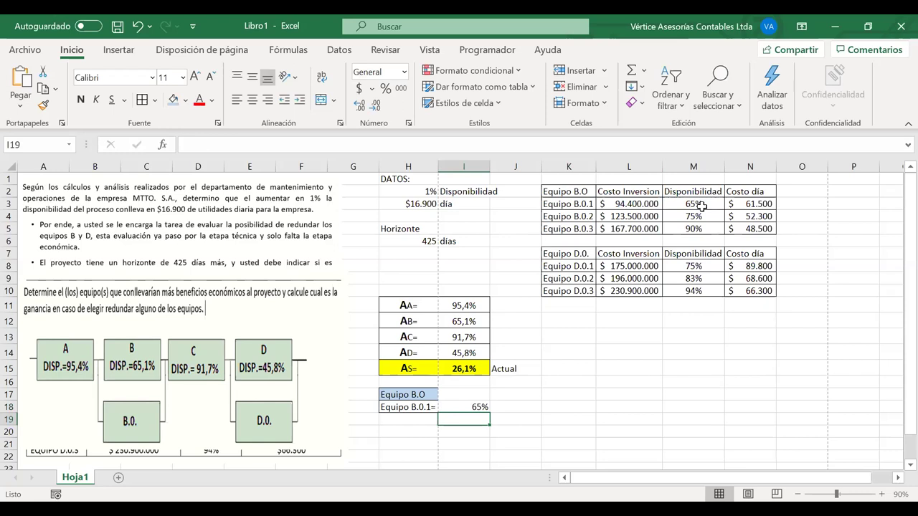
- Enter the label "As =" in H19, below the Equipo B.0.1 label
{"action": "left_click", "coordinate": [422, 419]}
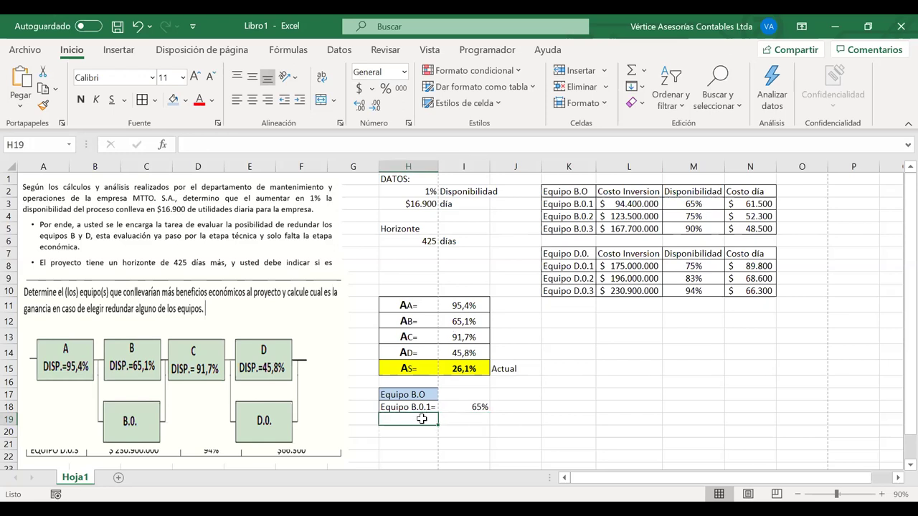
{"action": "type", "text": "A"}
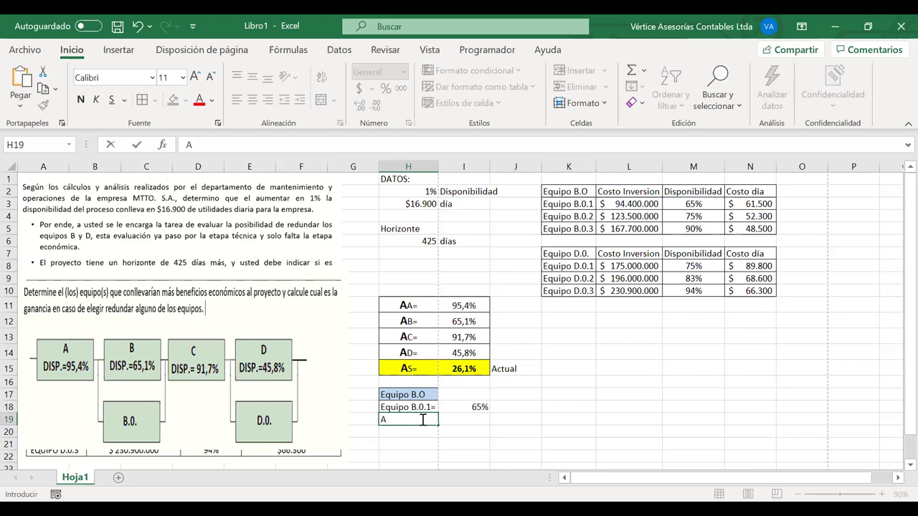
{"action": "type", "text": "s"}
{"action": "type", "text": " Ac"}
{"action": "key", "text": "BackSpace"}
{"action": "key", "text": "BackSpace"}
{"action": "type", "text": "="}
{"action": "key", "text": "Return"}
- Make the "As =" label in H19 bold and center it
{"action": "left_click", "coordinate": [406, 420]}
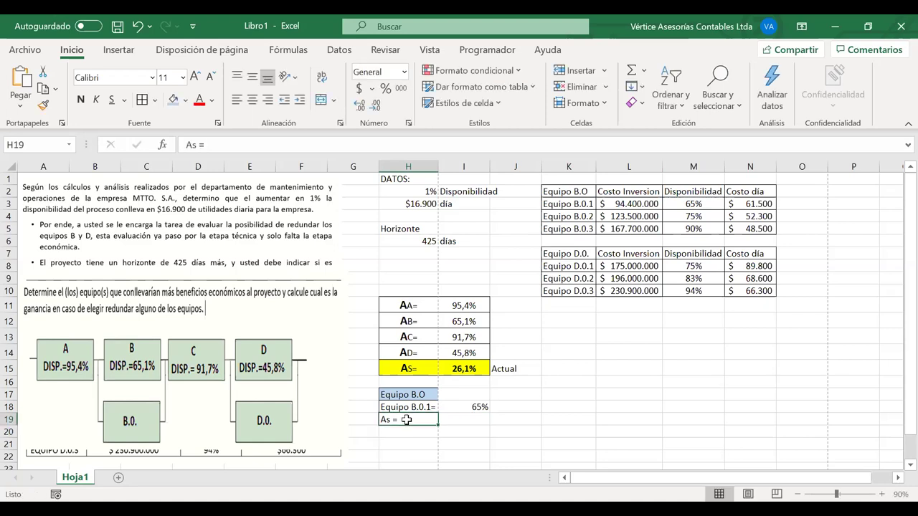
{"action": "left_click", "coordinate": [80, 100]}
{"action": "key", "text": "alt+o"}
{"action": "key", "text": "a"}
{"action": "key", "text": "c"}
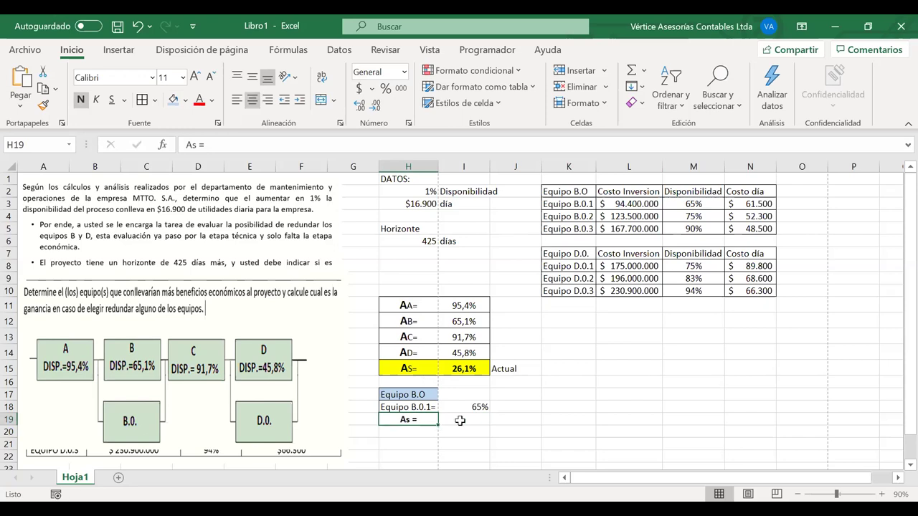
- Add borders around all cells of H18:I19, then center I19 and format it as a percentage
{"action": "left_click_drag", "start_coordinate": [459, 421], "coordinate": [426, 408]}
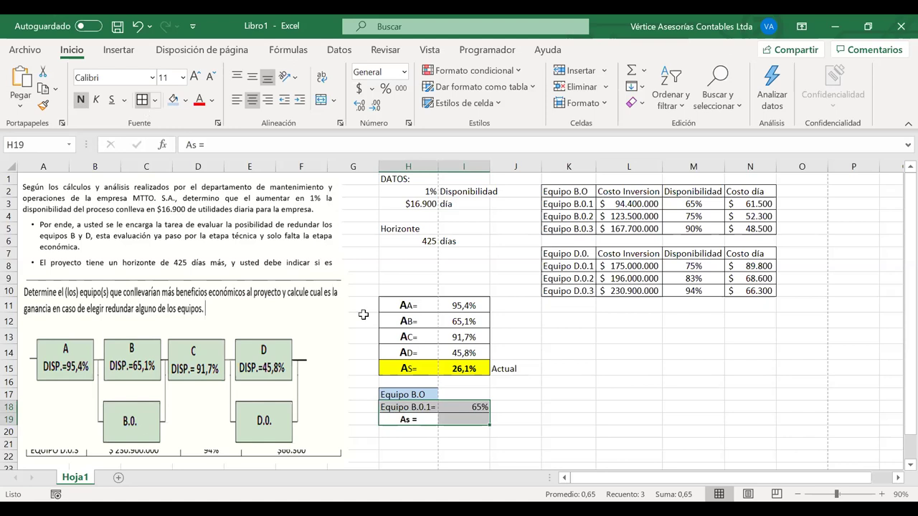
{"action": "key", "text": "ctrl+v"}
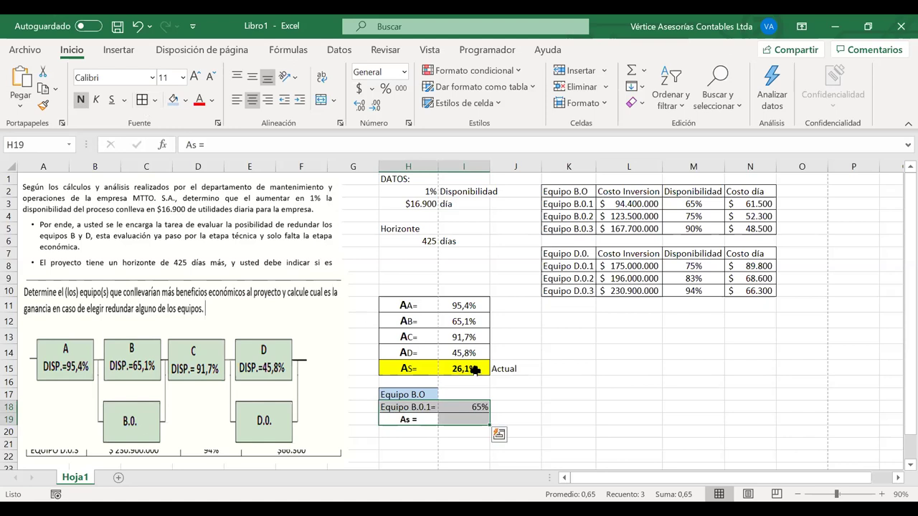
{"action": "left_click", "coordinate": [472, 421]}
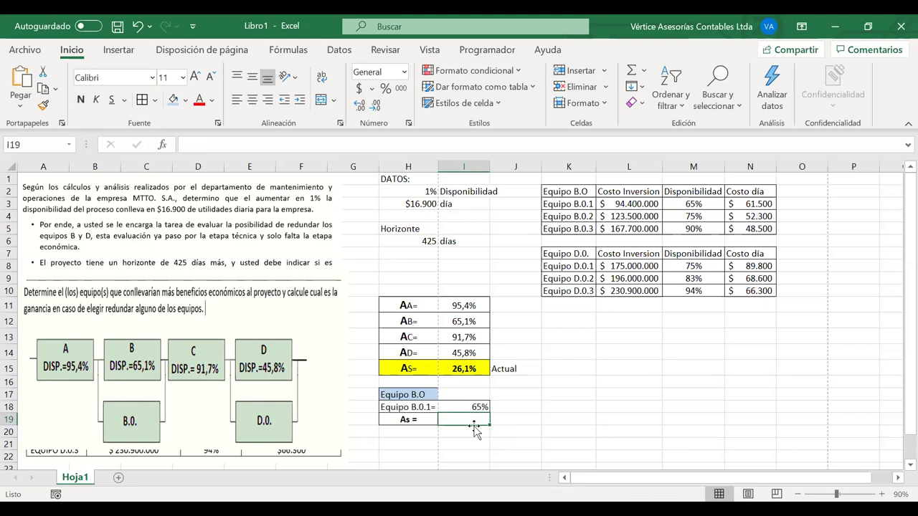
{"action": "left_click", "coordinate": [252, 102]}
{"action": "key", "text": "ctrl+shift+5"}
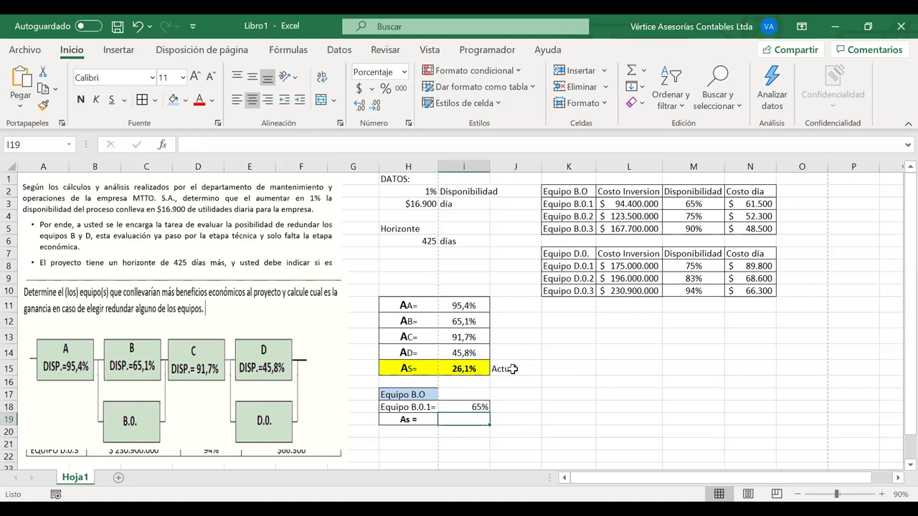
- Begin the system availability formula in I19 with =I11*( using the availability of A
{"action": "type", "text": "="}
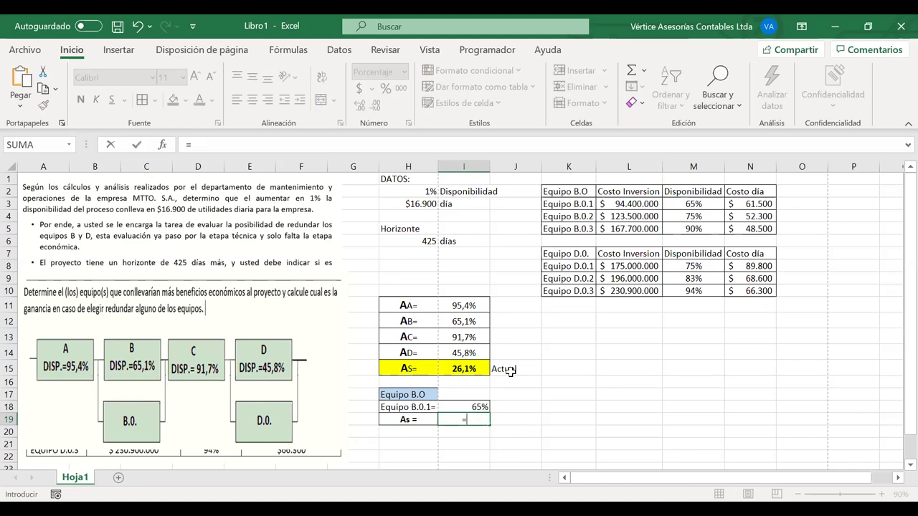
{"action": "left_click", "coordinate": [459, 303]}
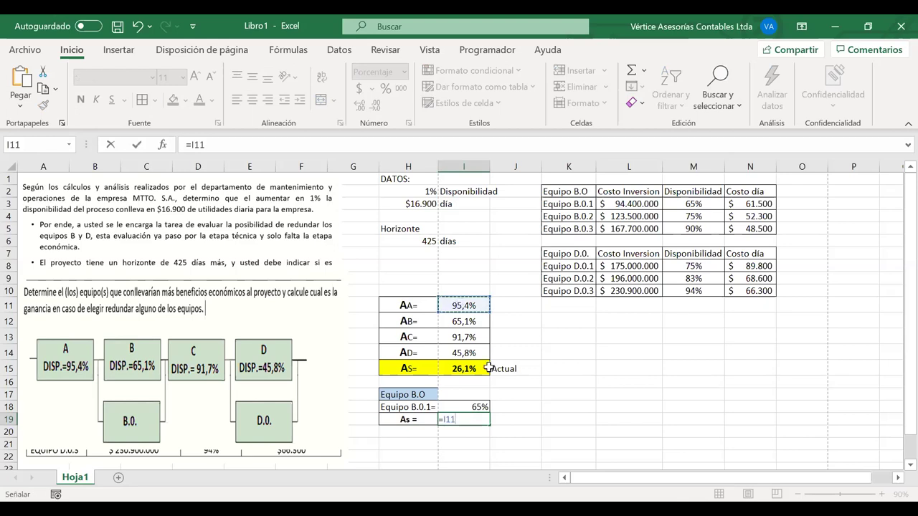
{"action": "type", "text": "*("}
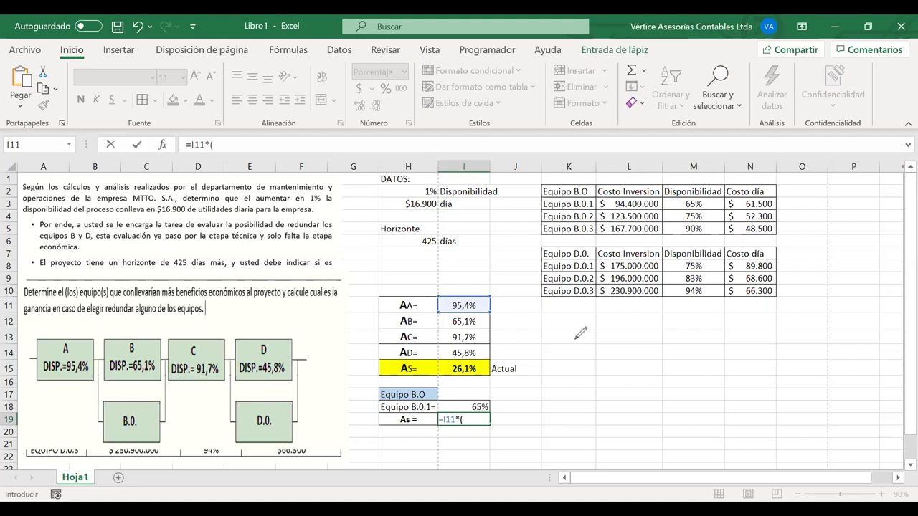
- Handwrite the parallel availability formula As = 1 − Π(1 − Ai) from i=1 over the sheet, circle blocks B and B.0., and clear the ink
{"action": "mouse_move", "coordinate": [565, 368]}
{"action": "left_mouse_down"}
{"action": "mouse_move", "coordinate": [576, 323]}
{"action": "mouse_move", "coordinate": [594, 370]}
{"action": "left_mouse_up"}
{"action": "left_click_drag", "start_coordinate": [619, 344], "coordinate": [628, 343]}
{"action": "left_click_drag", "start_coordinate": [621, 349], "coordinate": [671, 359]}
{"action": "left_click_drag", "start_coordinate": [687, 343], "coordinate": [696, 341]}
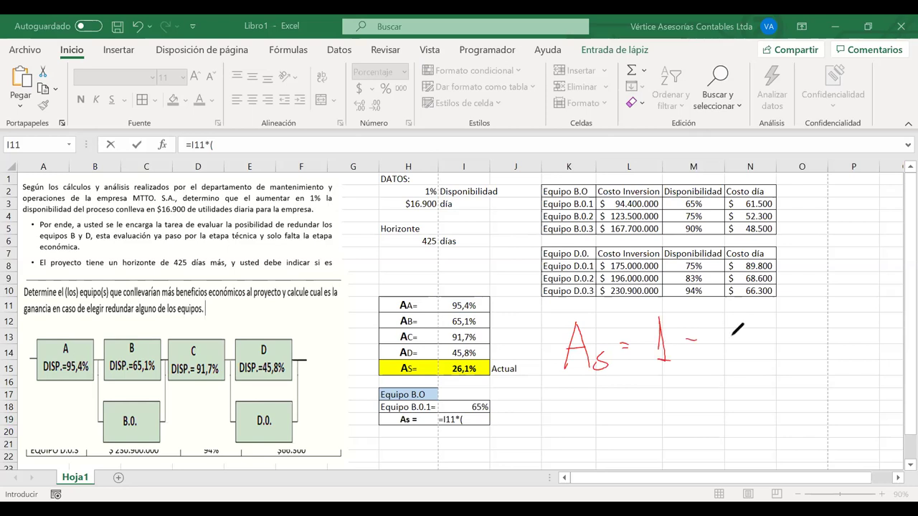
{"action": "mouse_move", "coordinate": [732, 318]}
{"action": "left_mouse_down"}
{"action": "mouse_move", "coordinate": [734, 352]}
{"action": "mouse_move", "coordinate": [753, 351]}
{"action": "mouse_move", "coordinate": [777, 303]}
{"action": "mouse_move", "coordinate": [801, 362]}
{"action": "left_mouse_up"}
{"action": "mouse_move", "coordinate": [813, 323]}
{"action": "left_mouse_down"}
{"action": "mouse_move", "coordinate": [820, 357]}
{"action": "mouse_move", "coordinate": [844, 330]}
{"action": "mouse_move", "coordinate": [883, 344]}
{"action": "left_mouse_up"}
{"action": "left_click_drag", "start_coordinate": [860, 337], "coordinate": [885, 344]}
{"action": "left_click", "coordinate": [884, 324]}
{"action": "left_click_drag", "start_coordinate": [892, 307], "coordinate": [901, 351]}
{"action": "mouse_move", "coordinate": [723, 372]}
{"action": "left_mouse_down"}
{"action": "mouse_move", "coordinate": [733, 382]}
{"action": "mouse_move", "coordinate": [753, 367]}
{"action": "left_mouse_up"}
{"action": "left_click_drag", "start_coordinate": [743, 376], "coordinate": [770, 380]}
{"action": "left_click_drag", "start_coordinate": [726, 300], "coordinate": [753, 294]}
{"action": "left_click_drag", "start_coordinate": [135, 334], "coordinate": [141, 338]}
{"action": "left_click_drag", "start_coordinate": [128, 399], "coordinate": [110, 412]}
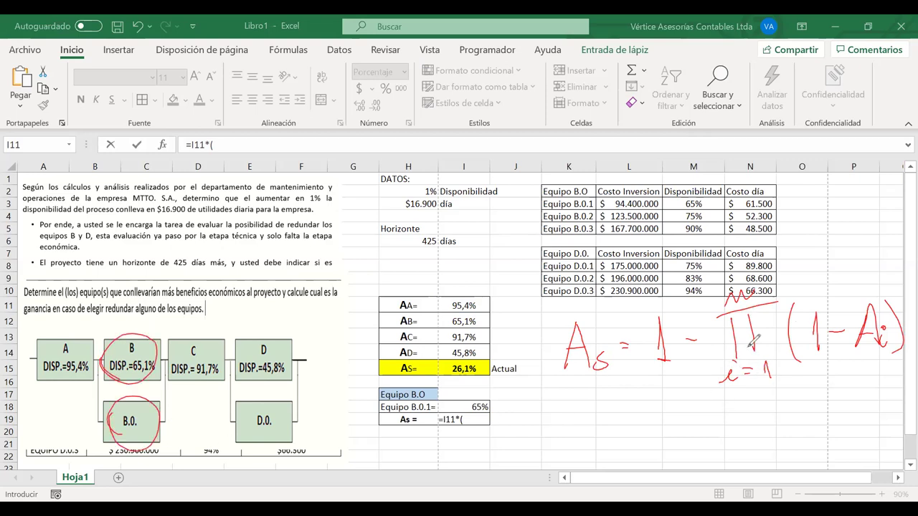
{"action": "left_click_drag", "start_coordinate": [775, 286], "coordinate": [788, 294]}
{"action": "key", "text": "Escape"}
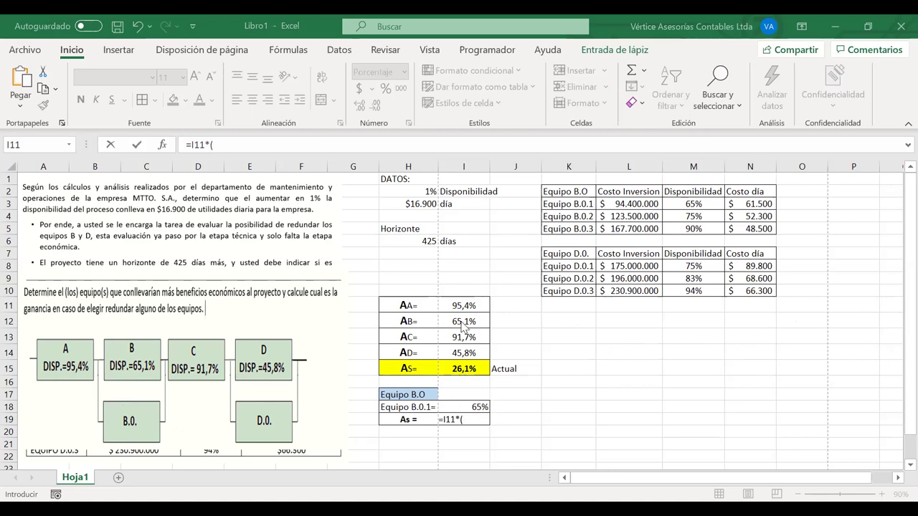
- Extend the I19 formula to =I11*(1-(1-I12)*(1-I18))*I13*I14, treating B and its backup as parallel
{"action": "left_click", "coordinate": [463, 423]}
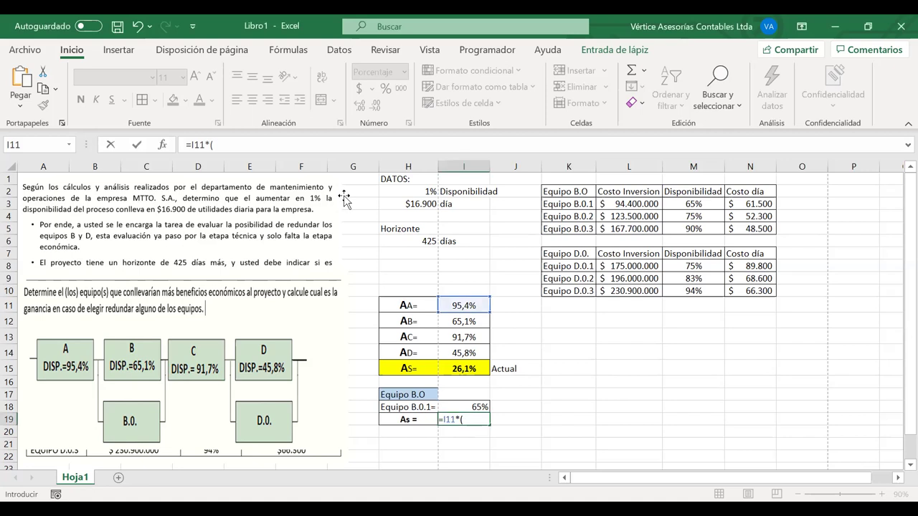
{"action": "type", "text": "1-(1-"}
{"action": "left_click", "coordinate": [451, 318]}
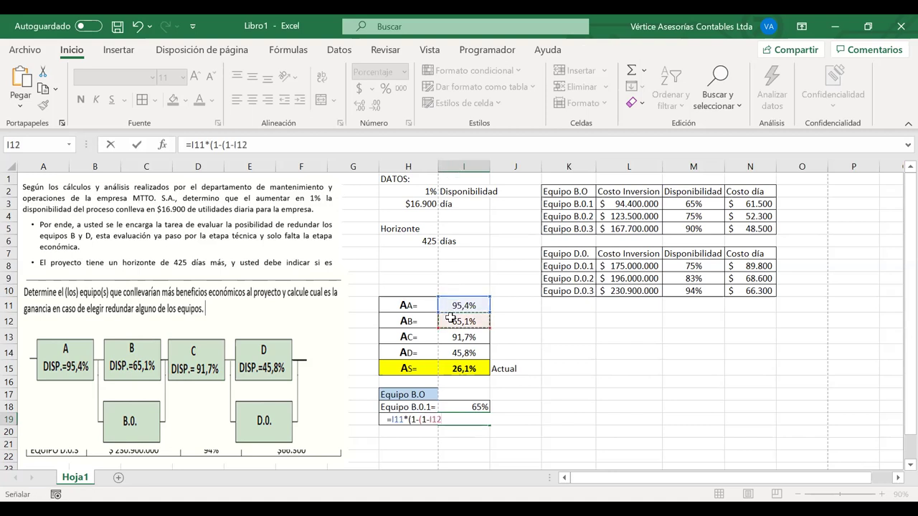
{"action": "type", "text": ")*(1-"}
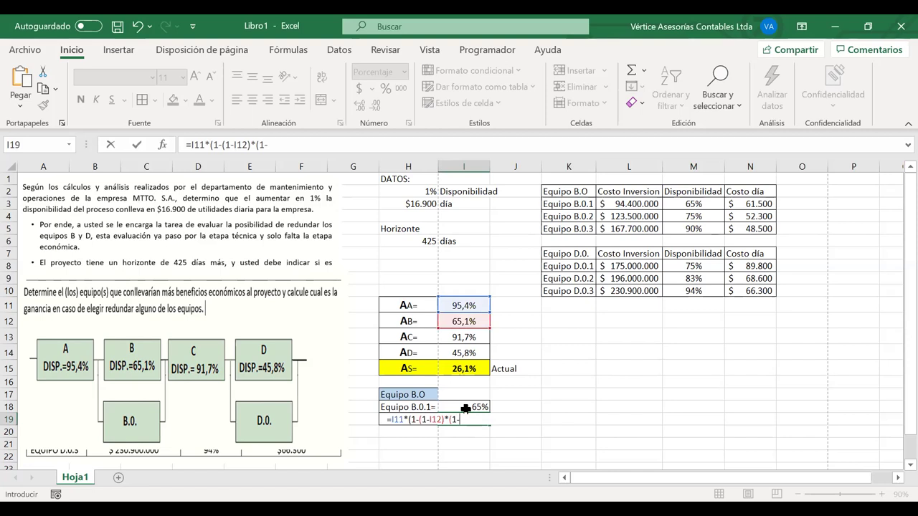
{"action": "left_click", "coordinate": [465, 409]}
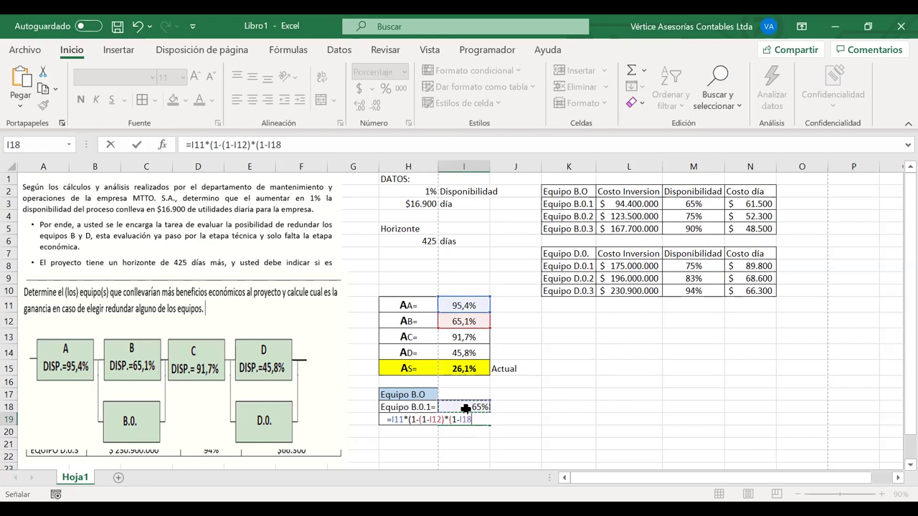
{"action": "type", "text": "))*"}
{"action": "left_click", "coordinate": [450, 340]}
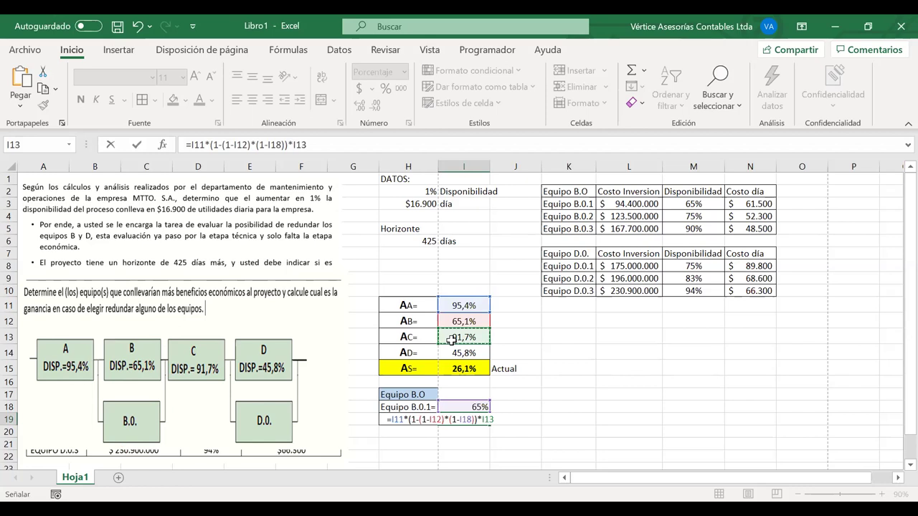
{"action": "type", "text": "*"}
{"action": "left_click", "coordinate": [484, 353]}
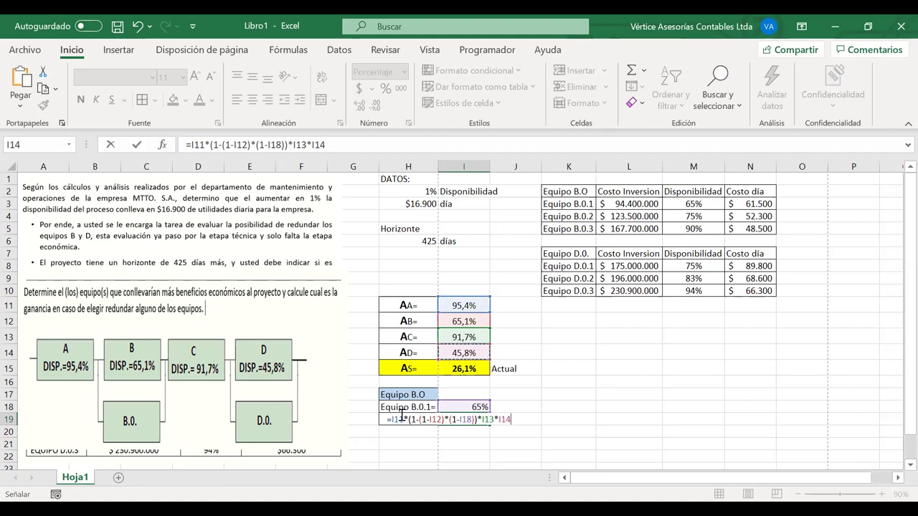
- Make the references to I11, I12, I13 and I14 absolute in the I19 formula, leaving I18 relative, and enter it
{"action": "double_click", "coordinate": [196, 145]}
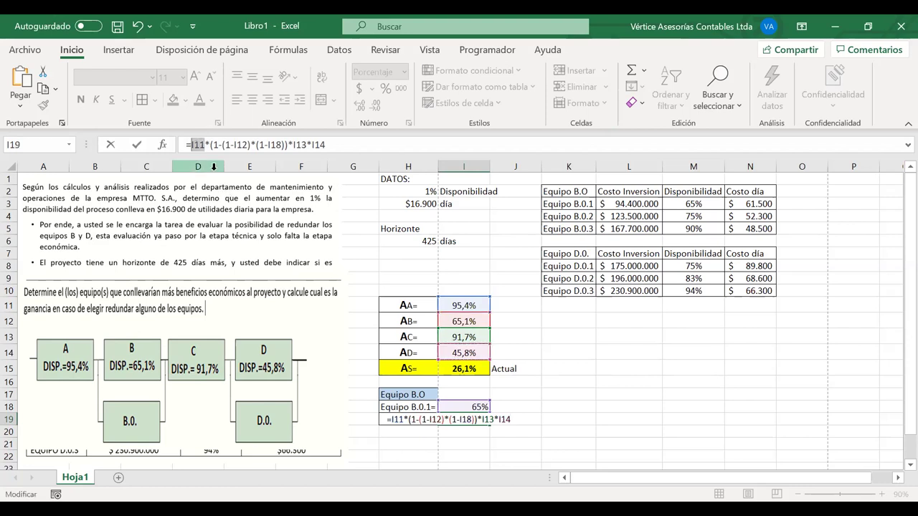
{"action": "key", "text": "F4"}
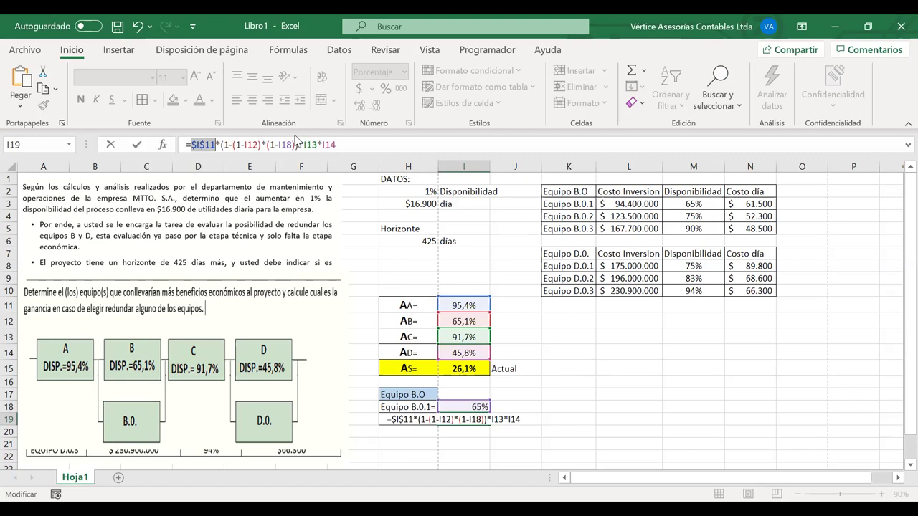
{"action": "left_click_drag", "start_coordinate": [302, 145], "coordinate": [348, 148]}
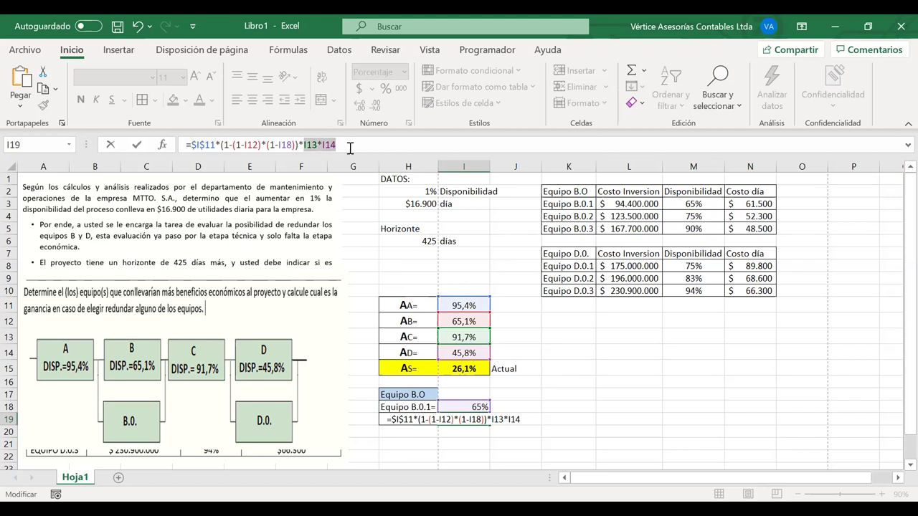
{"action": "key", "text": "F4"}
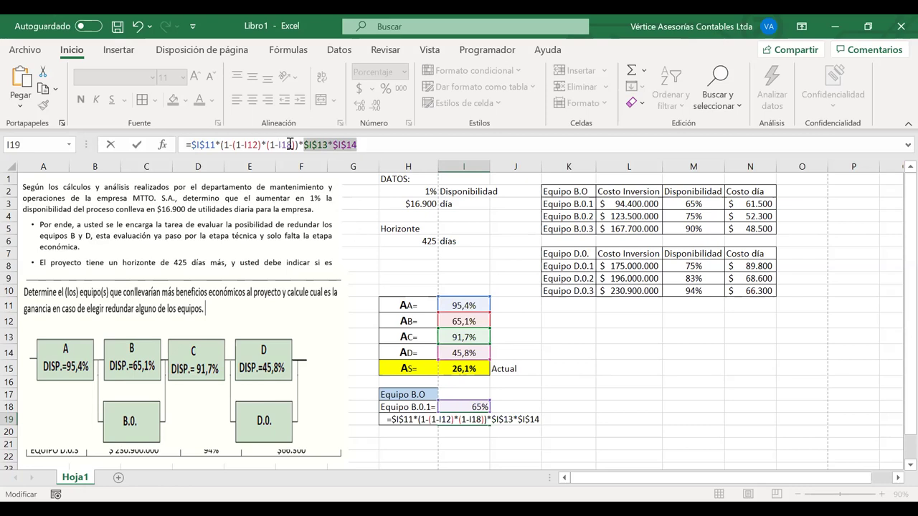
{"action": "left_click", "coordinate": [257, 145]}
{"action": "left_click_drag", "start_coordinate": [258, 145], "coordinate": [243, 145]}
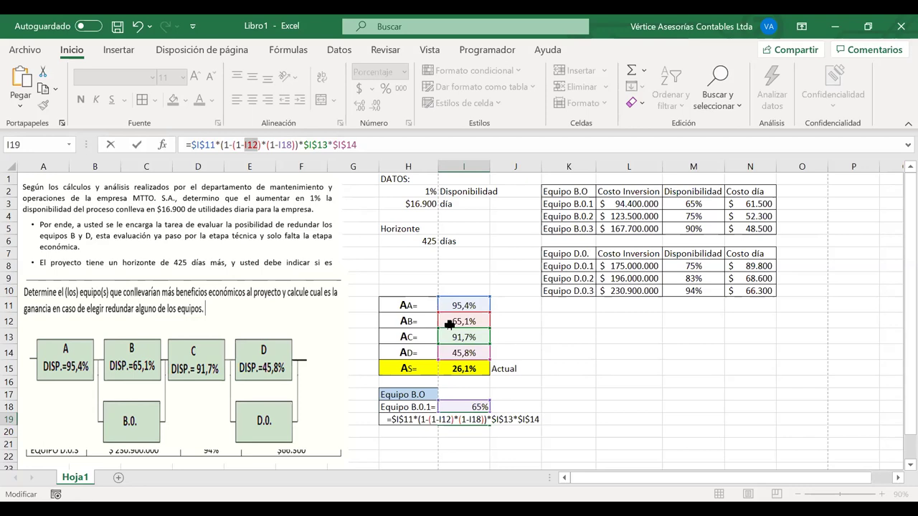
{"action": "key", "text": "F4"}
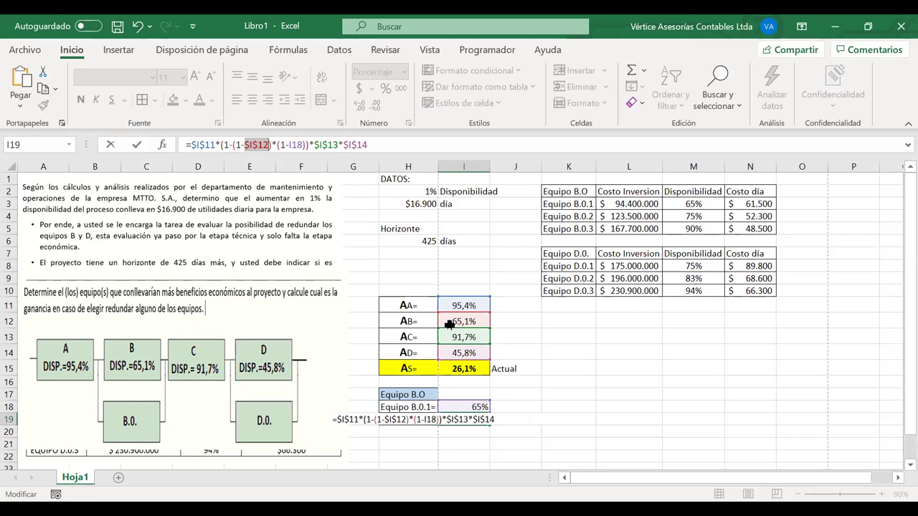
{"action": "key", "text": "Return"}
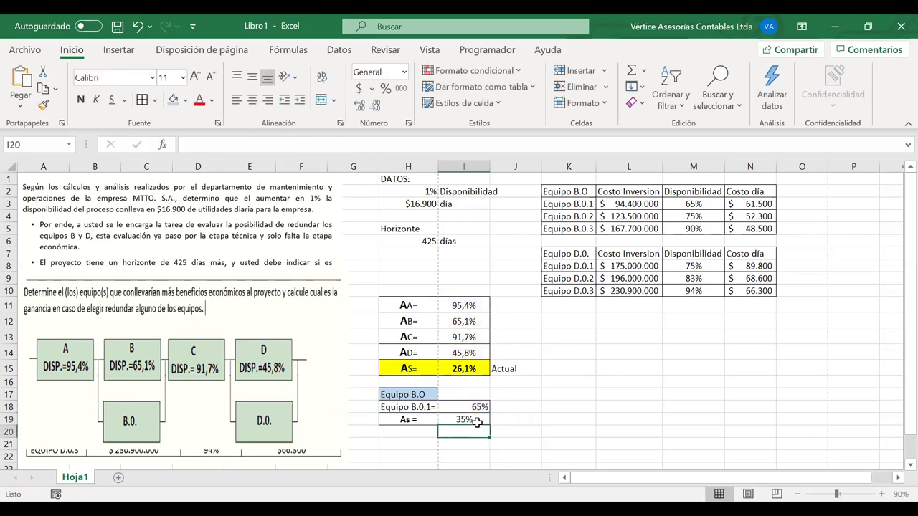
- Show the system availability in I19 with two decimals and center the percentage in I18
{"action": "left_click", "coordinate": [476, 422]}
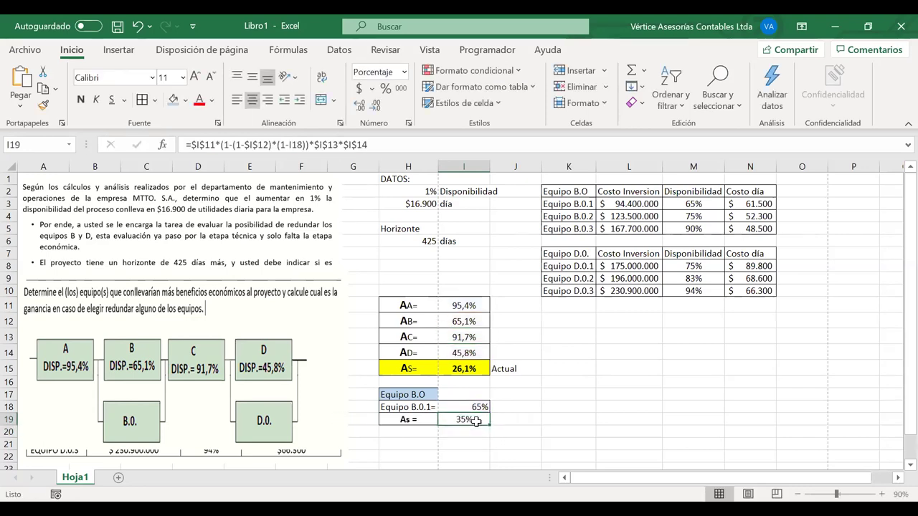
{"action": "left_click", "coordinate": [359, 105]}
{"action": "left_click", "coordinate": [360, 105]}
{"action": "left_click", "coordinate": [452, 407]}
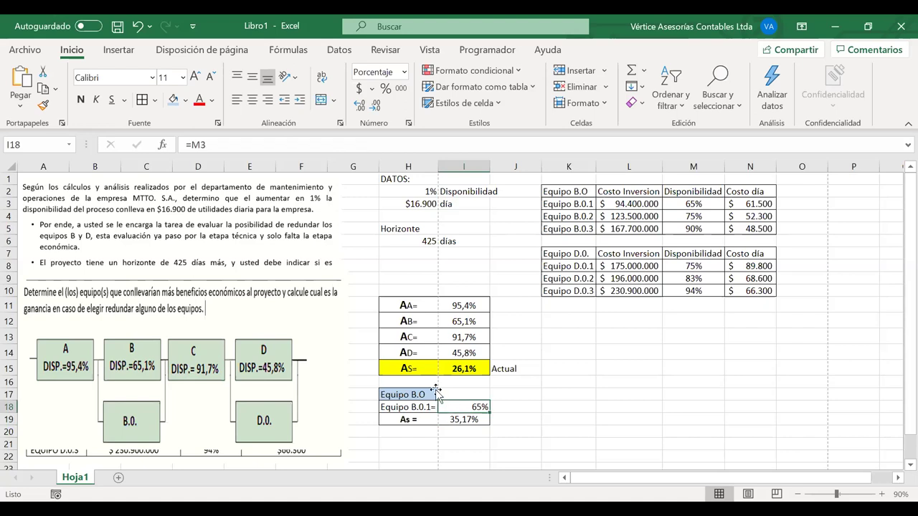
{"action": "left_click", "coordinate": [252, 99]}
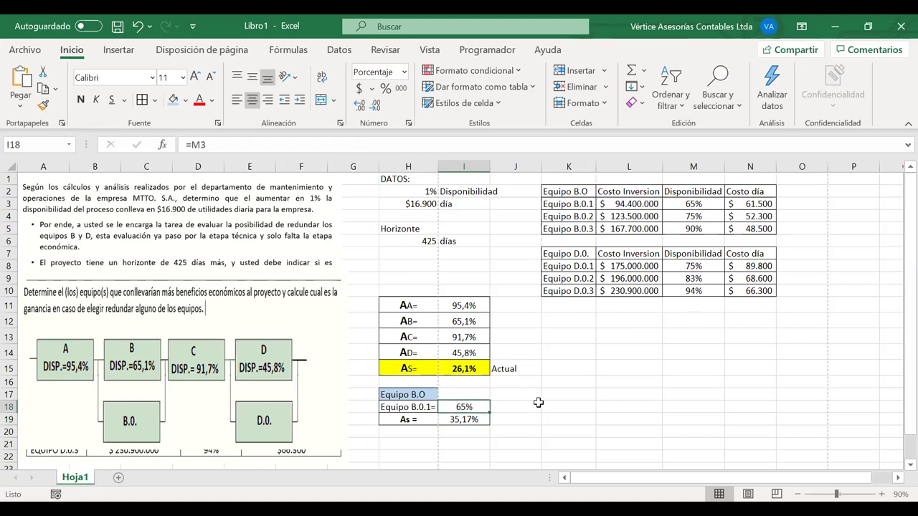
{"action": "left_click", "coordinate": [526, 403]}
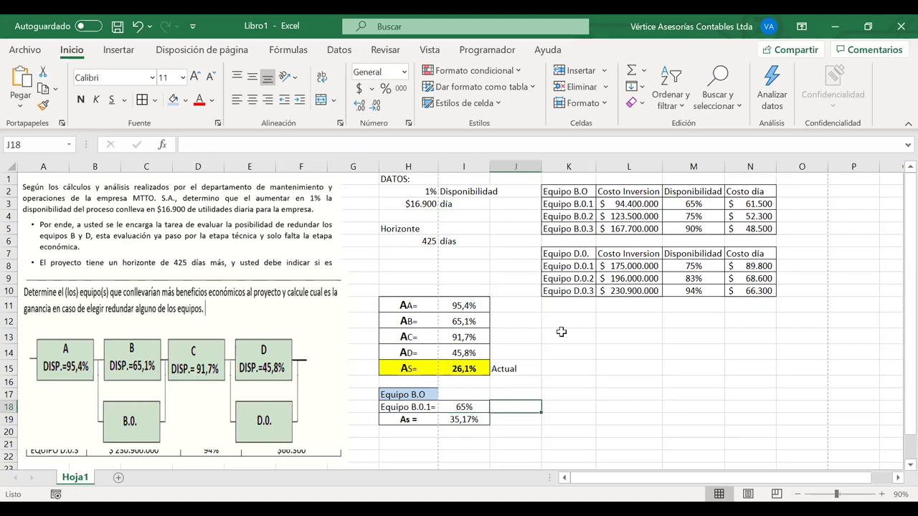
- Narrow column J and review the cell references in the I19 availability formula without changing it
{"action": "left_click_drag", "start_coordinate": [543, 166], "coordinate": [524, 166]}
{"action": "left_click", "coordinate": [540, 404]}
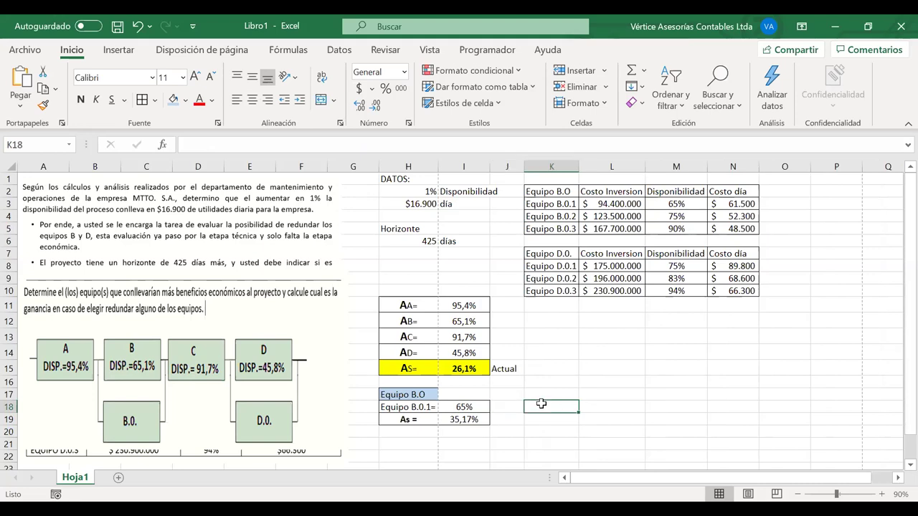
{"action": "left_click", "coordinate": [462, 419]}
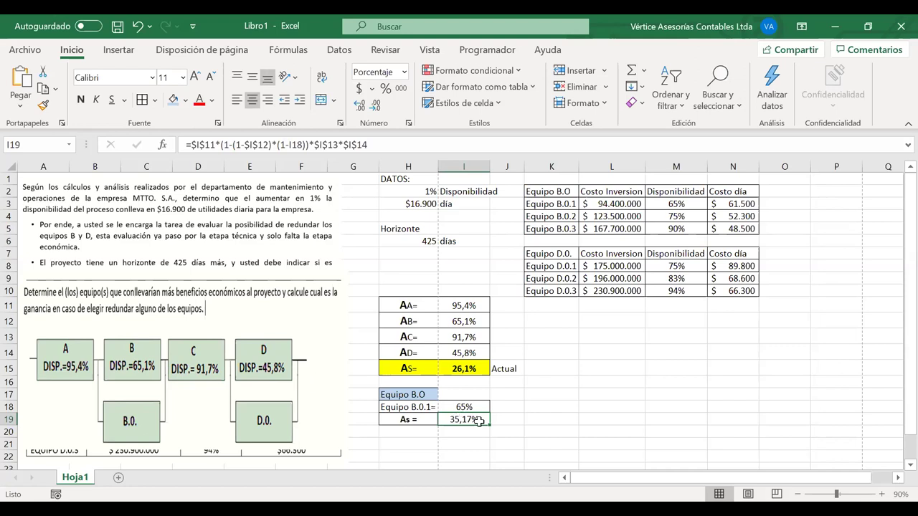
{"action": "key", "text": "F2"}
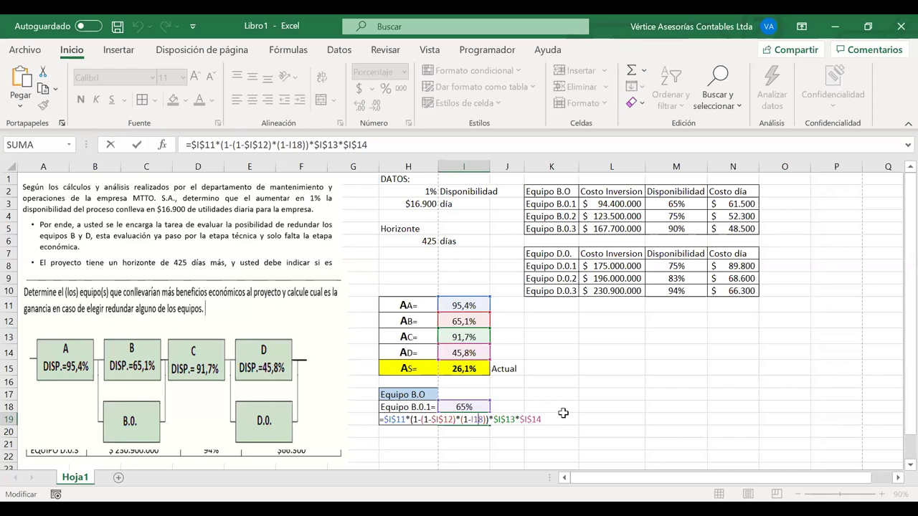
{"action": "left_click", "coordinate": [532, 406]}
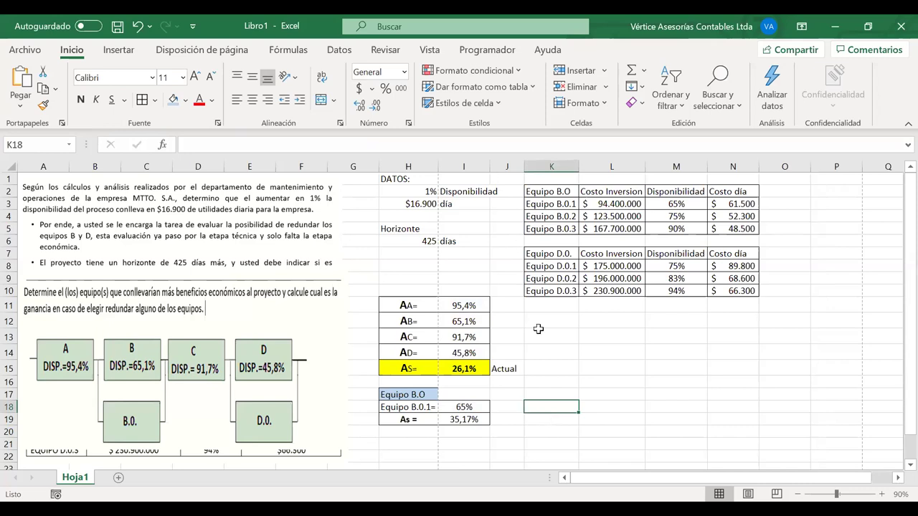
- Enter the heading "Aumento Disp." in K18
{"action": "type", "text": "A"}
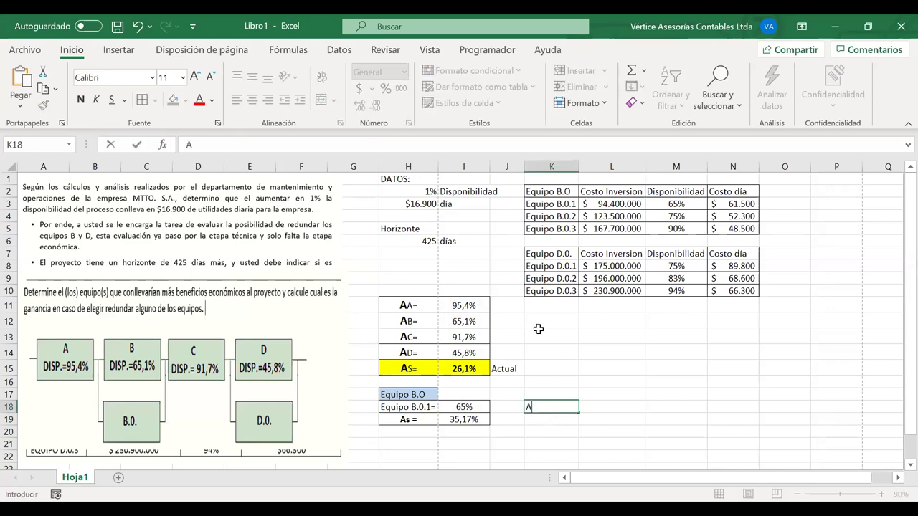
{"action": "type", "text": "ument"}
{"action": "type", "text": "o en"}
{"action": "key", "text": "BackSpace"}
{"action": "key", "text": "BackSpace"}
{"action": "key", "text": "BackSpace"}
{"action": "type", "text": "A"}
{"action": "key", "text": "BackSpace"}
{"action": "type", "text": "Disp"}
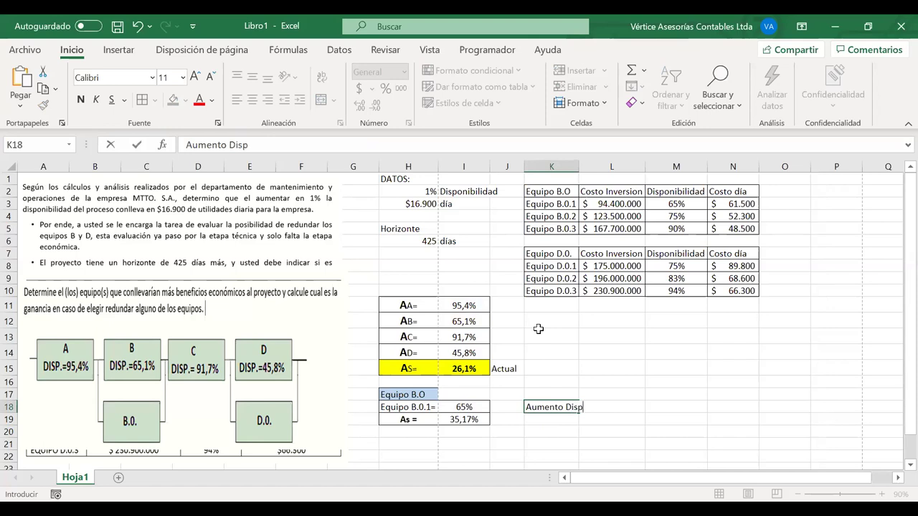
{"action": "type", "text": "."}
{"action": "key", "text": "Return"}
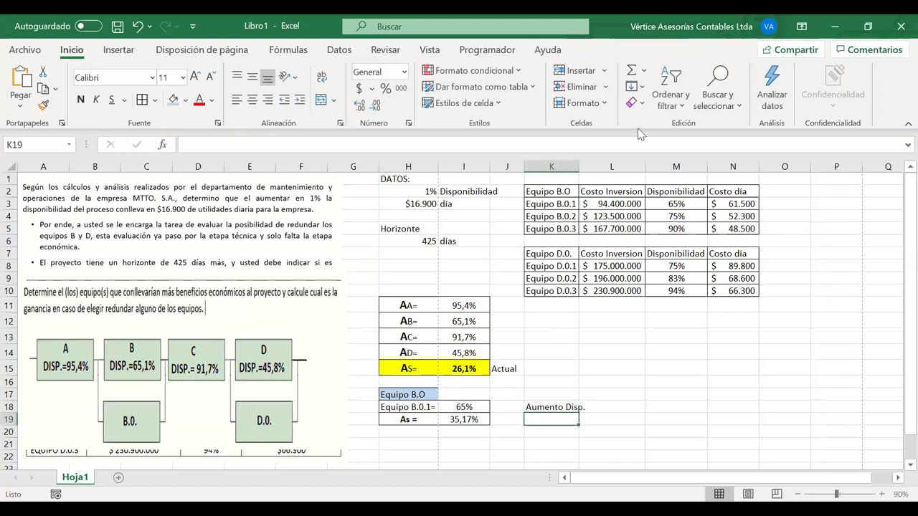
- Fit column K to its heading and add borders to K18:K19
{"action": "double_click", "coordinate": [581, 166]}
{"action": "left_click_drag", "start_coordinate": [551, 406], "coordinate": [552, 415]}
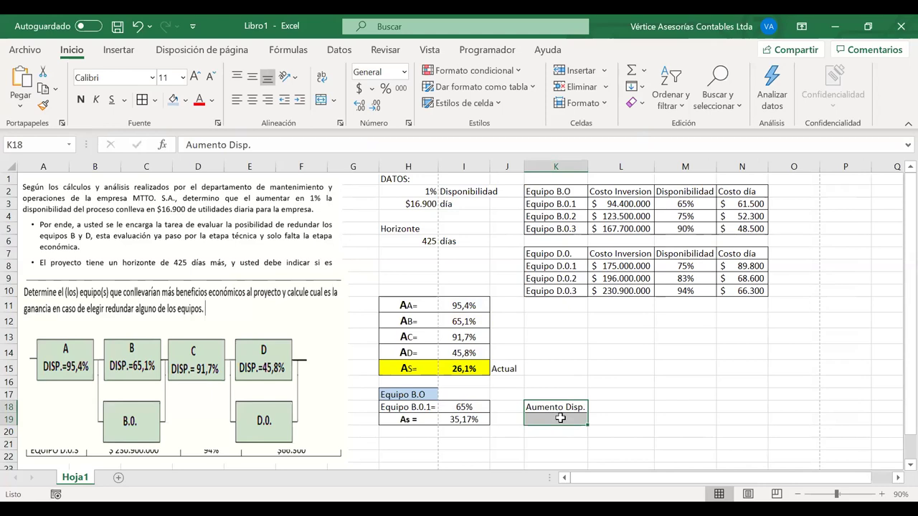
- Calculate the availability increase in K19 with =I19-I15
{"action": "left_click", "coordinate": [564, 424]}
{"action": "type", "text": "="}
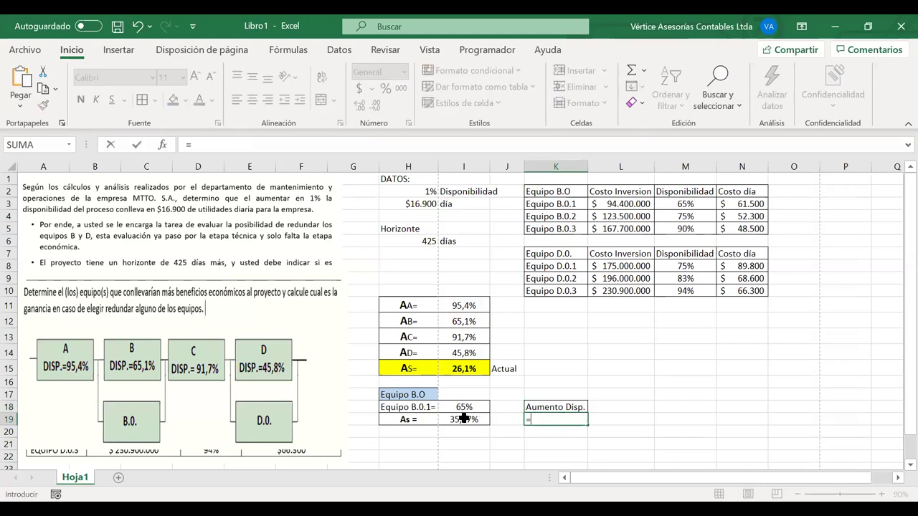
{"action": "left_click", "coordinate": [465, 419]}
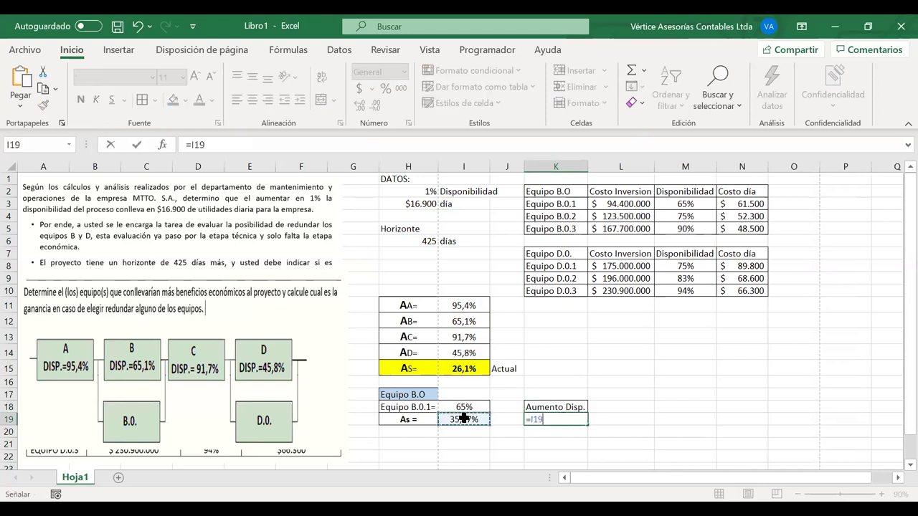
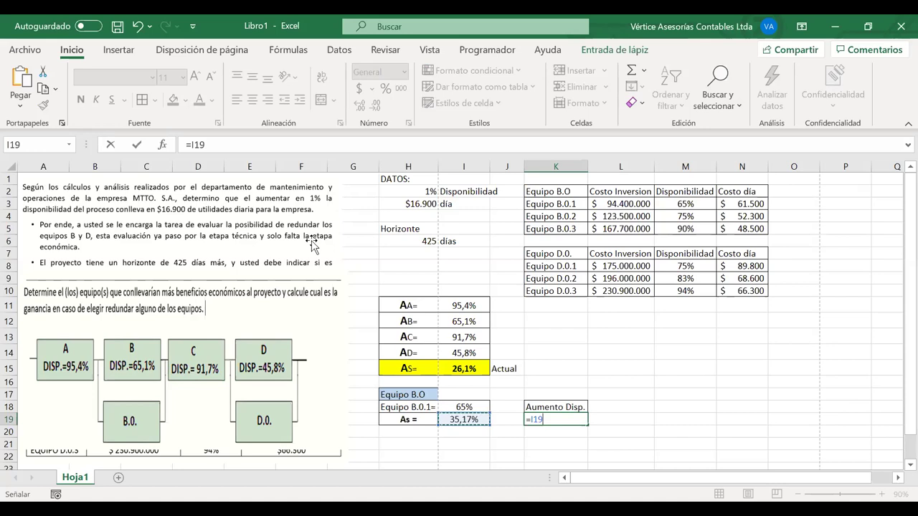
{"action": "type", "text": "-"}
{"action": "left_click", "coordinate": [467, 368]}
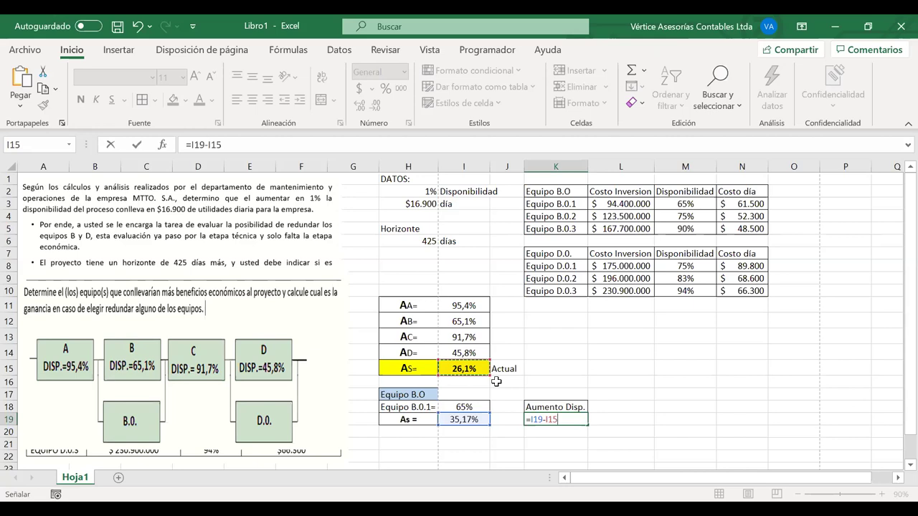
{"action": "key", "text": "Return"}
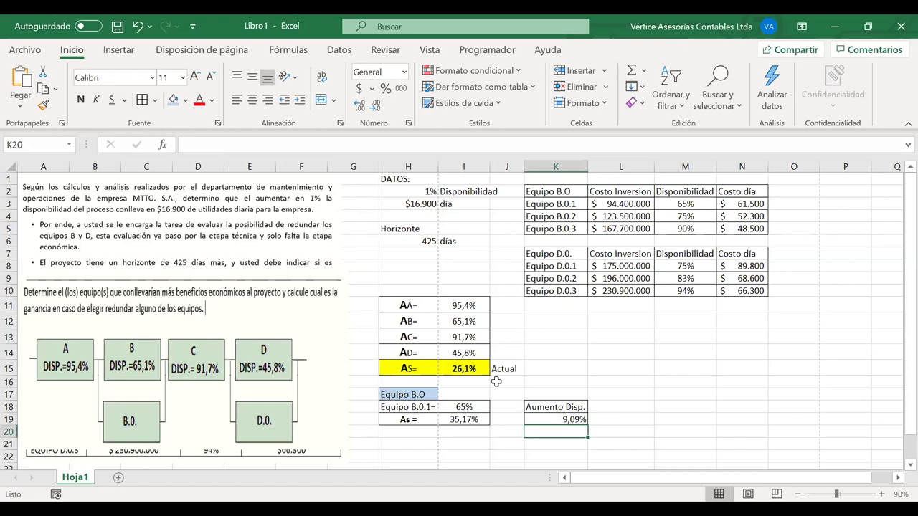
- Enter the heading "Aumento $" in L18 and add borders to L18:L19
{"action": "left_click", "coordinate": [626, 406]}
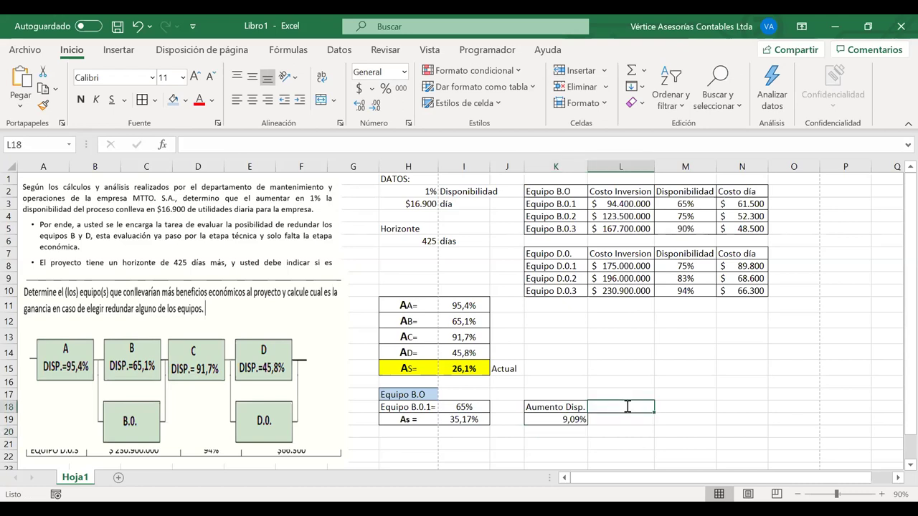
{"action": "type", "text": "Aumento e"}
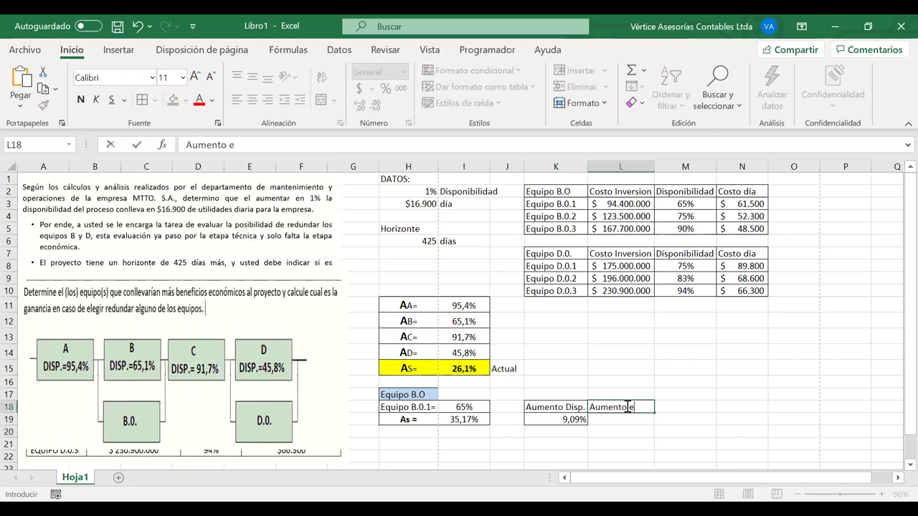
{"action": "key", "text": "BackSpace"}
{"action": "key", "text": "BackSpace"}
{"action": "type", "text": "$"}
{"action": "key", "text": "Return"}
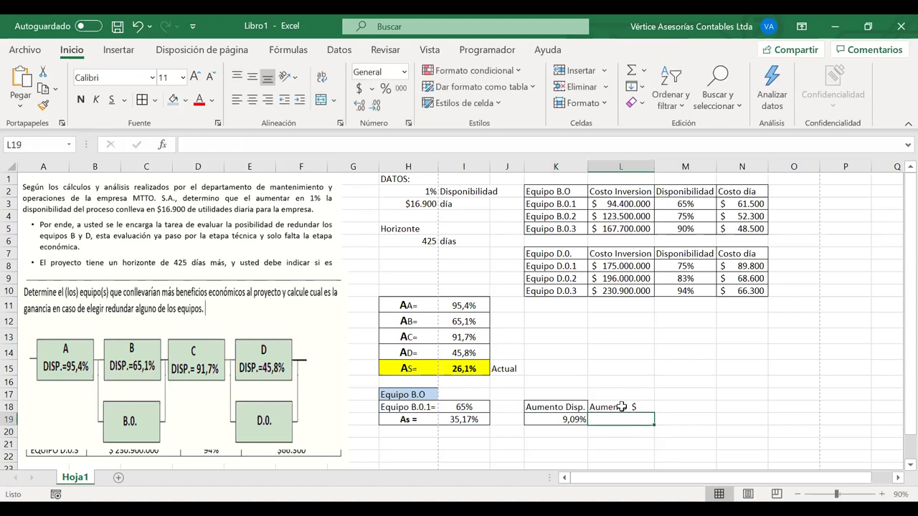
{"action": "left_click_drag", "start_coordinate": [621, 407], "coordinate": [621, 420]}
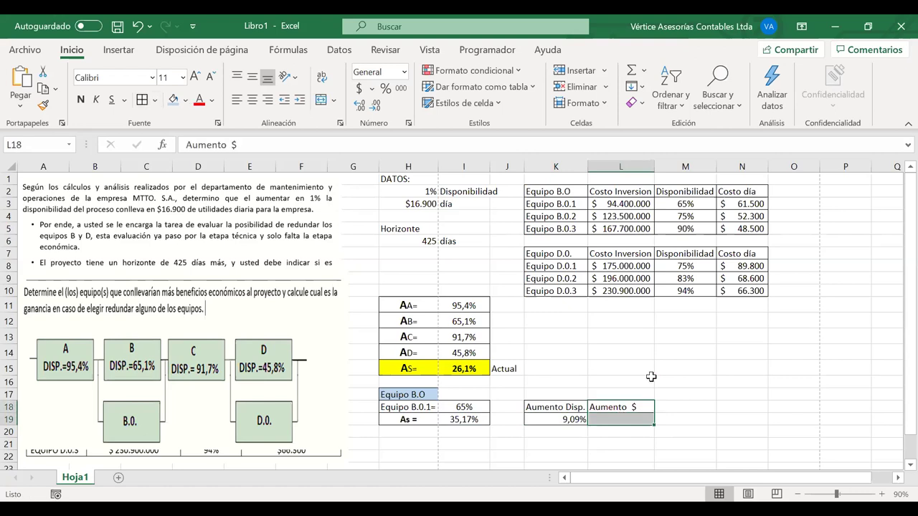
- Calculate the monetary increase in L19 with =H3*K19 and show it without decimals
{"action": "left_click", "coordinate": [612, 420]}
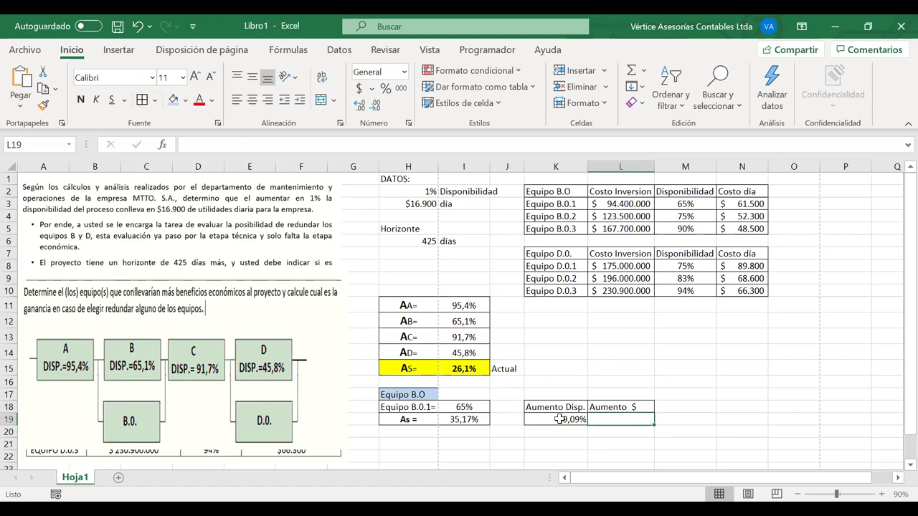
{"action": "key", "text": "Left"}
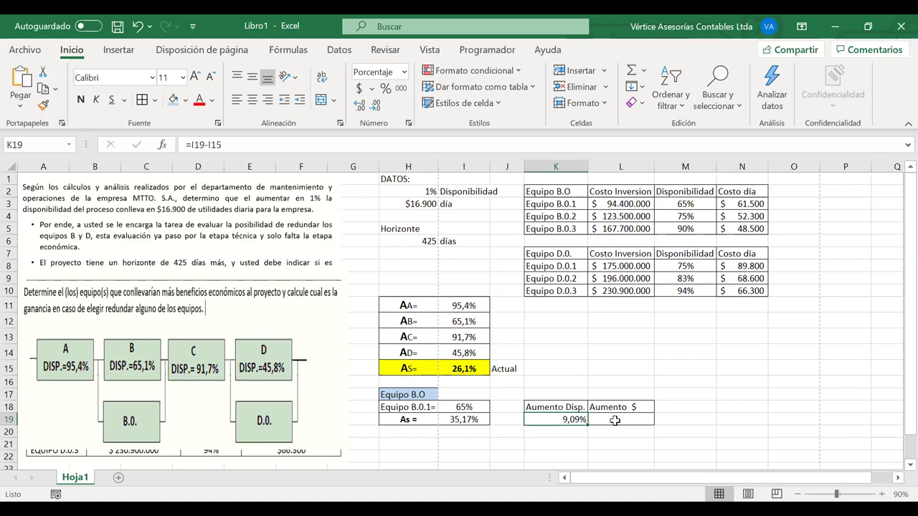
{"action": "left_click", "coordinate": [615, 421]}
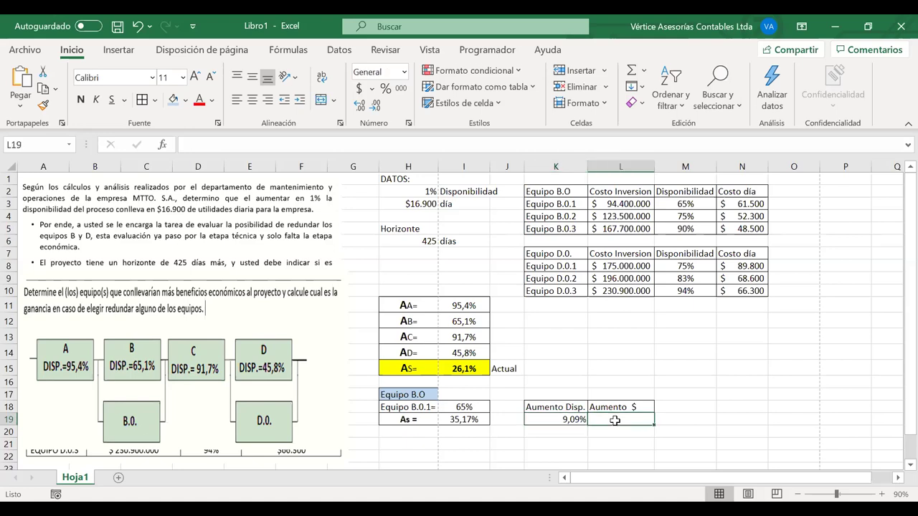
{"action": "type", "text": "="}
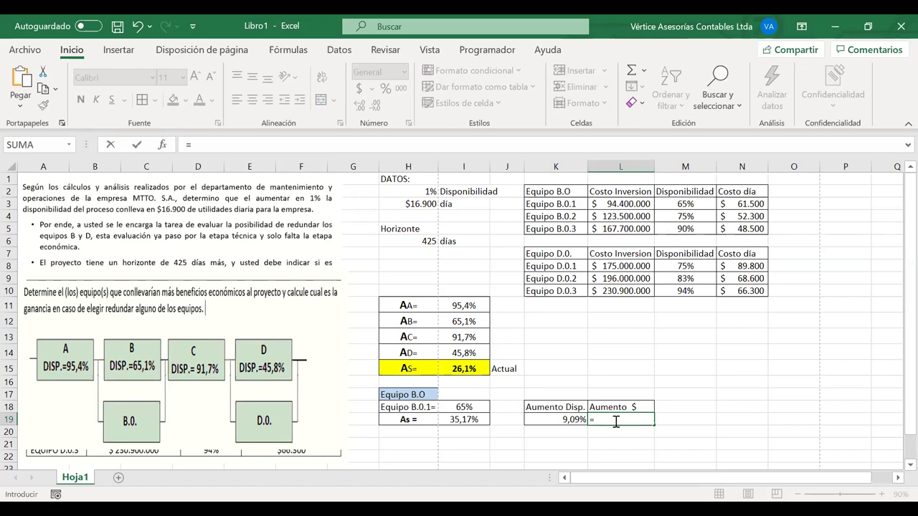
{"action": "left_click", "coordinate": [409, 204]}
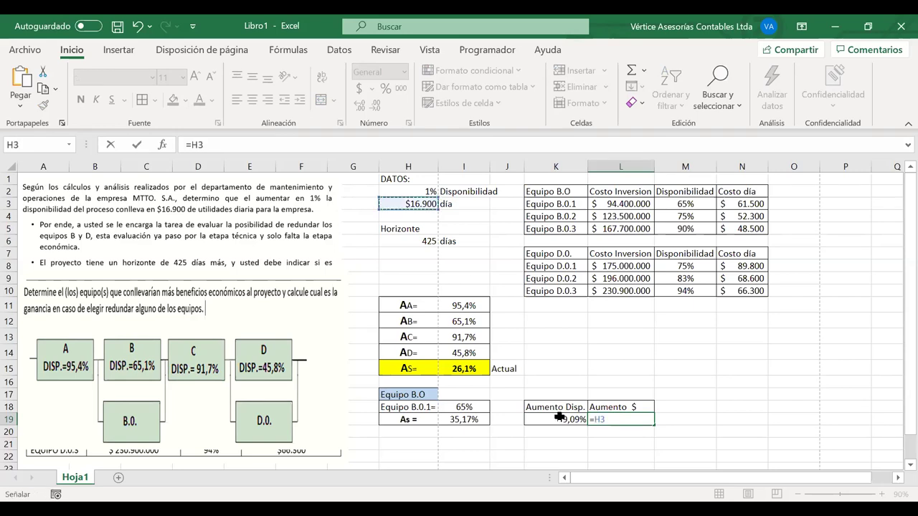
{"action": "type", "text": "*"}
{"action": "left_click", "coordinate": [557, 420]}
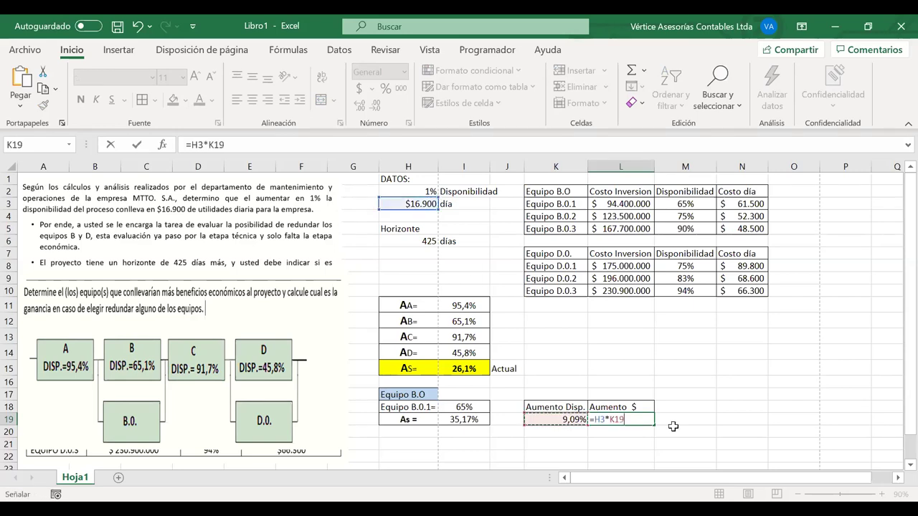
{"action": "key", "text": "Return"}
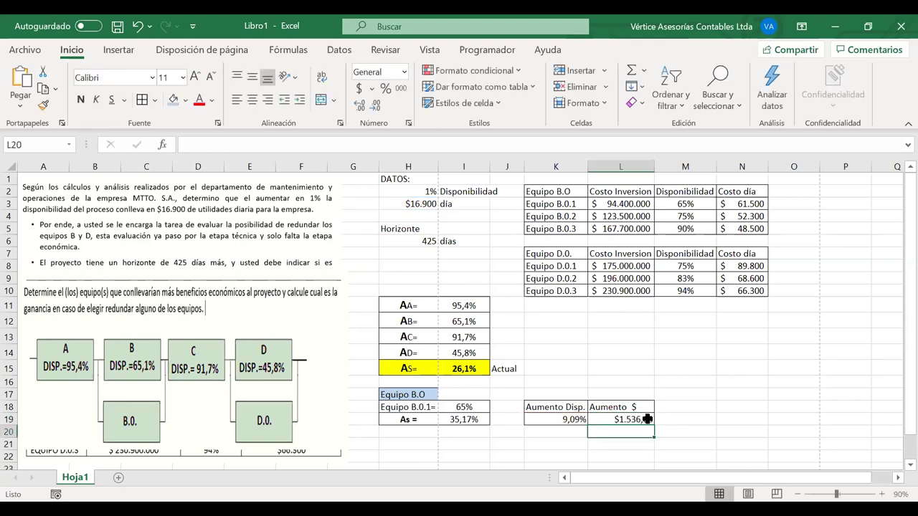
{"action": "left_click", "coordinate": [623, 419]}
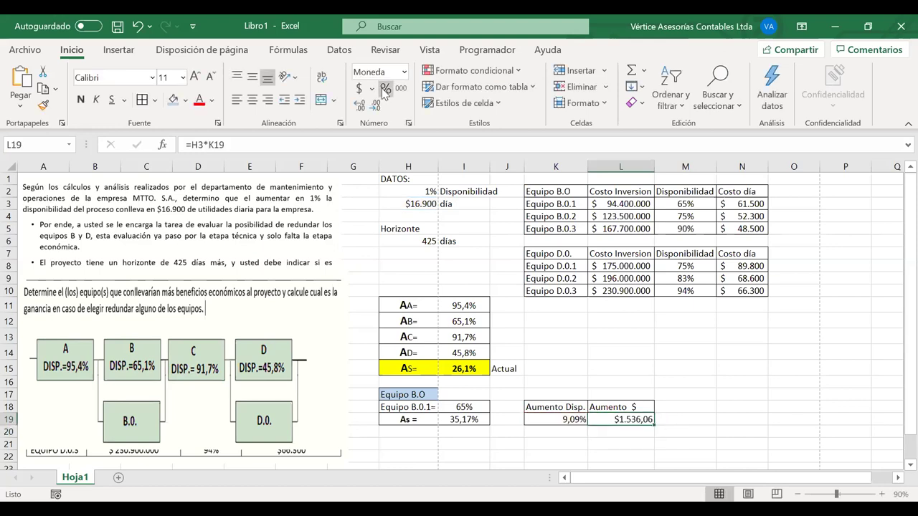
{"action": "double_click", "coordinate": [374, 108]}
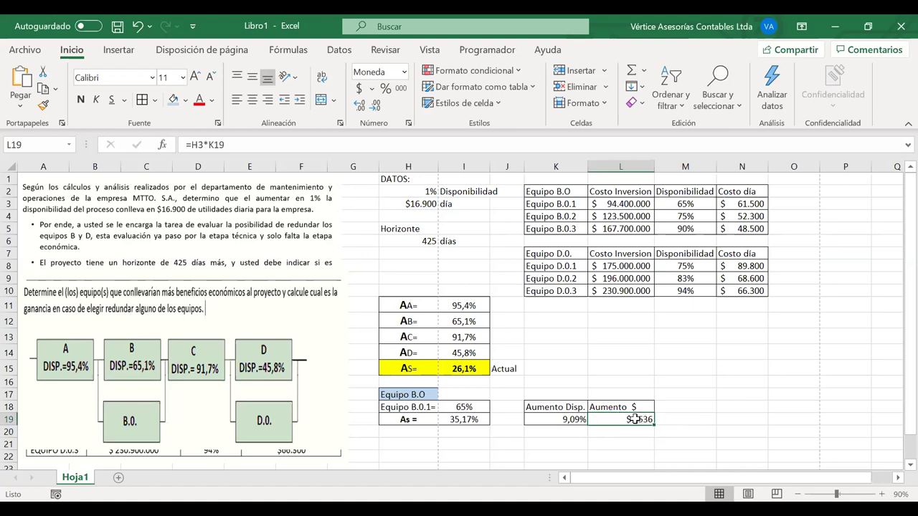
- Edit the L19 formula to =H3*(K19*100) so the increase is counted in percentage points
{"action": "double_click", "coordinate": [635, 419]}
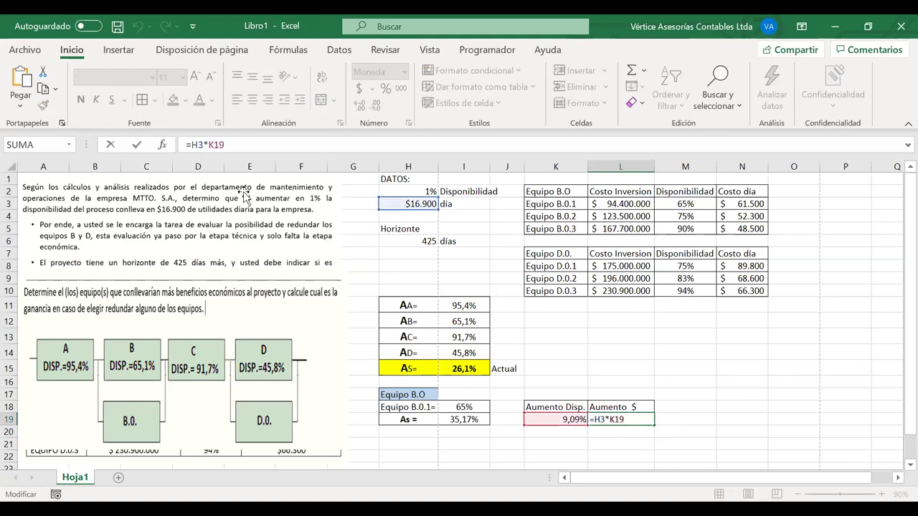
{"action": "left_click", "coordinate": [207, 145]}
{"action": "type", "text": "("}
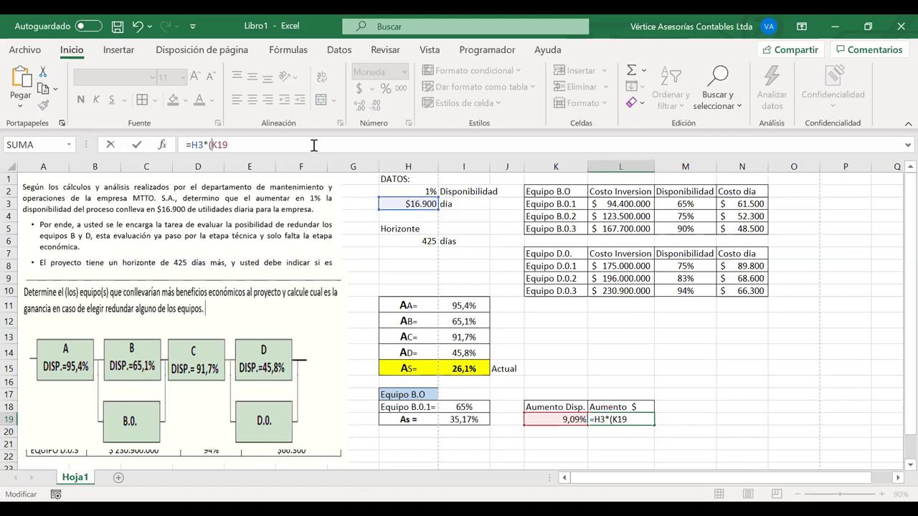
{"action": "type", "text": "*100)"}
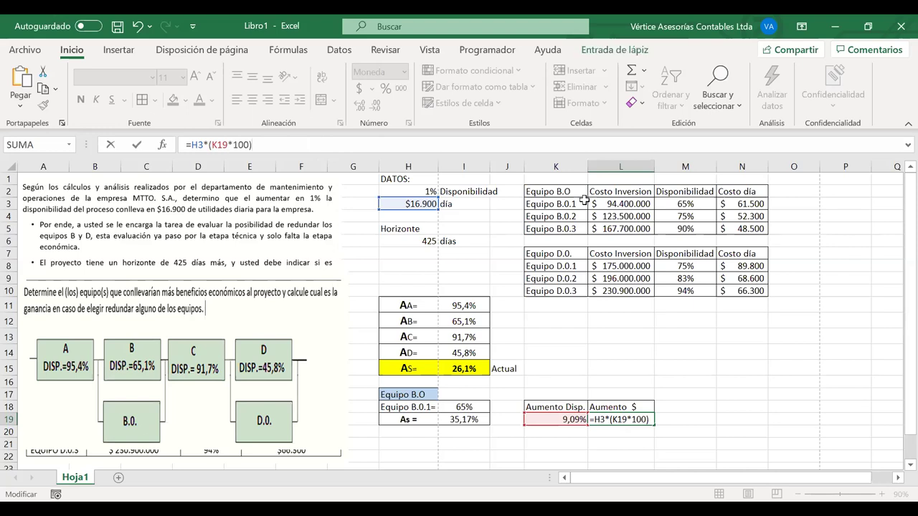
- Handwrite 9,09 % → 0,0909 over the sheet, box it and a separate 9,09 linked to the circled $16.900, and clear the ink
{"action": "mouse_move", "coordinate": [558, 322]}
{"action": "left_mouse_down"}
{"action": "mouse_move", "coordinate": [549, 313]}
{"action": "mouse_move", "coordinate": [543, 319]}
{"action": "mouse_move", "coordinate": [647, 310]}
{"action": "mouse_move", "coordinate": [643, 335]}
{"action": "mouse_move", "coordinate": [733, 319]}
{"action": "left_mouse_up"}
{"action": "left_click_drag", "start_coordinate": [745, 342], "coordinate": [743, 352]}
{"action": "mouse_move", "coordinate": [763, 320]}
{"action": "left_mouse_down"}
{"action": "mouse_move", "coordinate": [783, 343]}
{"action": "mouse_move", "coordinate": [794, 323]}
{"action": "left_mouse_up"}
{"action": "left_click_drag", "start_coordinate": [815, 324], "coordinate": [812, 344]}
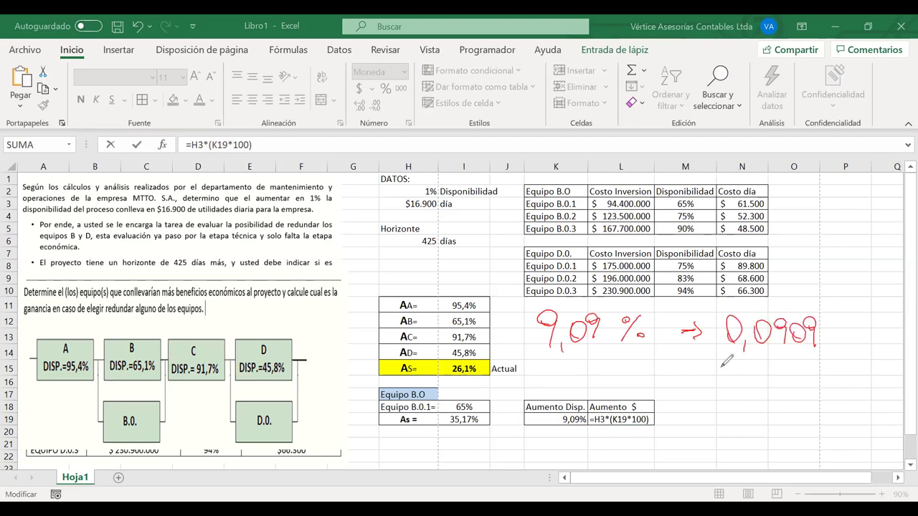
{"action": "mouse_move", "coordinate": [831, 286]}
{"action": "left_mouse_down"}
{"action": "mouse_move", "coordinate": [728, 367]}
{"action": "mouse_move", "coordinate": [829, 284]}
{"action": "left_mouse_up"}
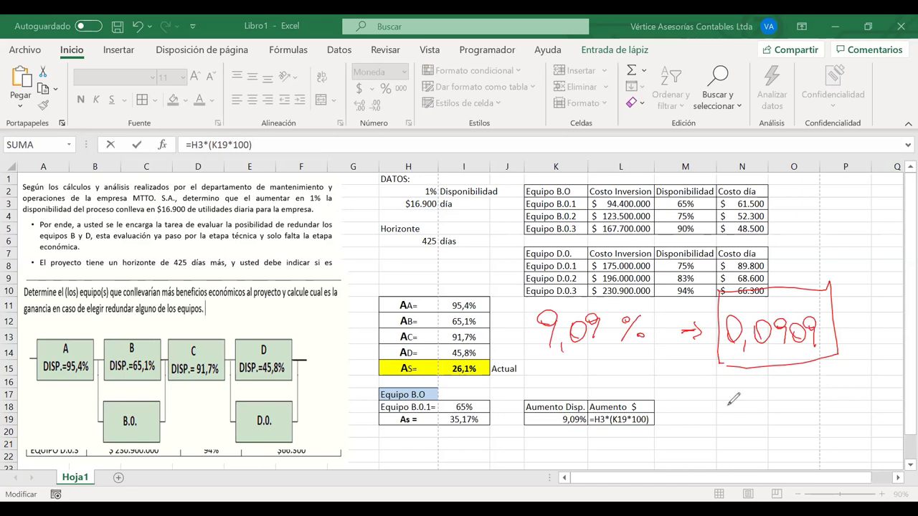
{"action": "mouse_move", "coordinate": [741, 397]}
{"action": "left_mouse_down"}
{"action": "mouse_move", "coordinate": [739, 427]}
{"action": "mouse_move", "coordinate": [750, 428]}
{"action": "mouse_move", "coordinate": [760, 401]}
{"action": "left_mouse_up"}
{"action": "mouse_move", "coordinate": [791, 404]}
{"action": "left_mouse_down"}
{"action": "mouse_move", "coordinate": [782, 408]}
{"action": "mouse_move", "coordinate": [787, 428]}
{"action": "left_mouse_up"}
{"action": "left_click_drag", "start_coordinate": [707, 382], "coordinate": [712, 420]}
{"action": "mouse_move", "coordinate": [705, 383]}
{"action": "left_mouse_down"}
{"action": "mouse_move", "coordinate": [688, 434]}
{"action": "mouse_move", "coordinate": [450, 209]}
{"action": "left_mouse_up"}
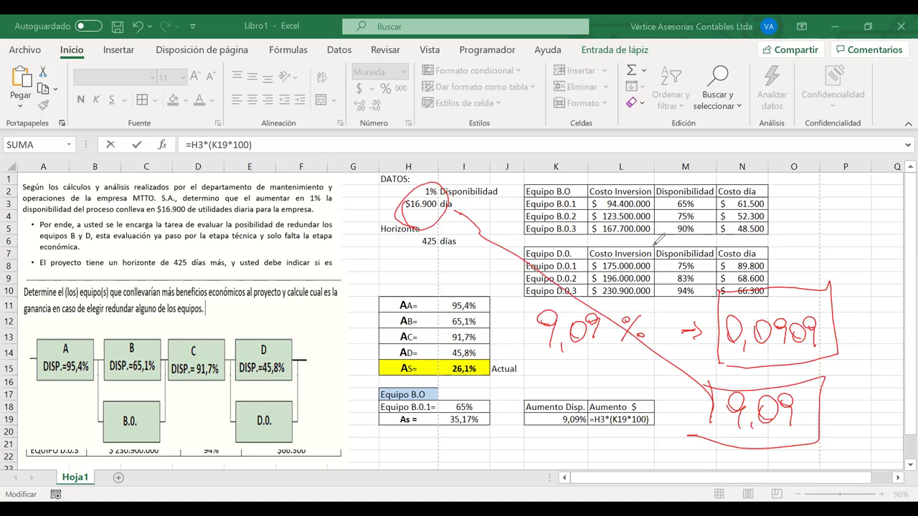
{"action": "key", "text": "e"}
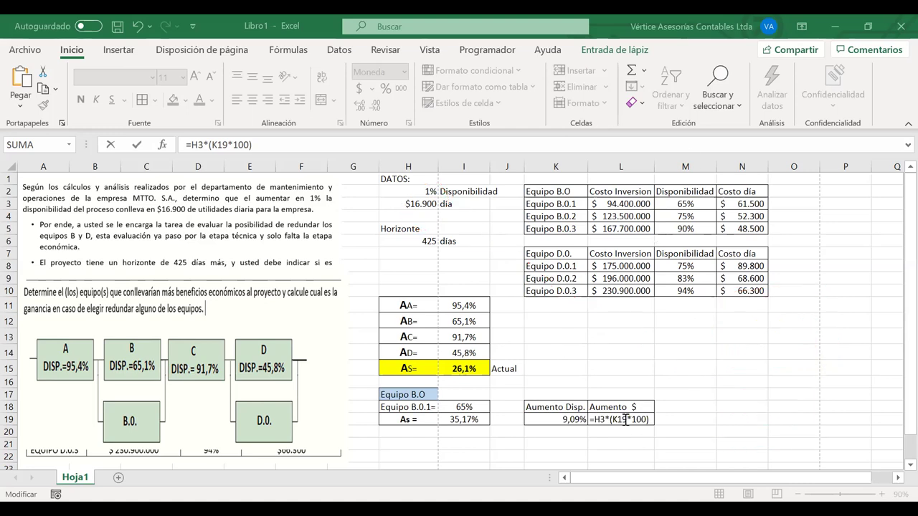
- Commit the edited monetary increase formula in L19 and select that cell
{"action": "key", "text": "Return"}
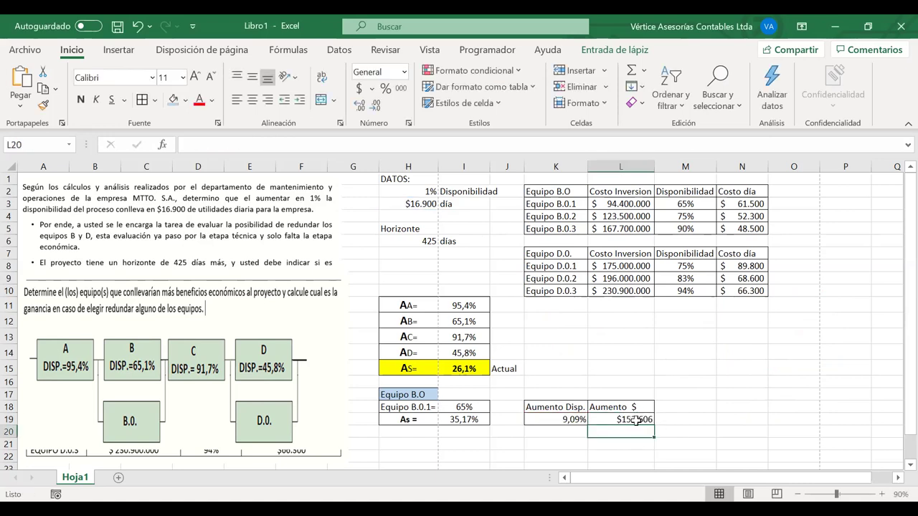
{"action": "left_click", "coordinate": [637, 421]}
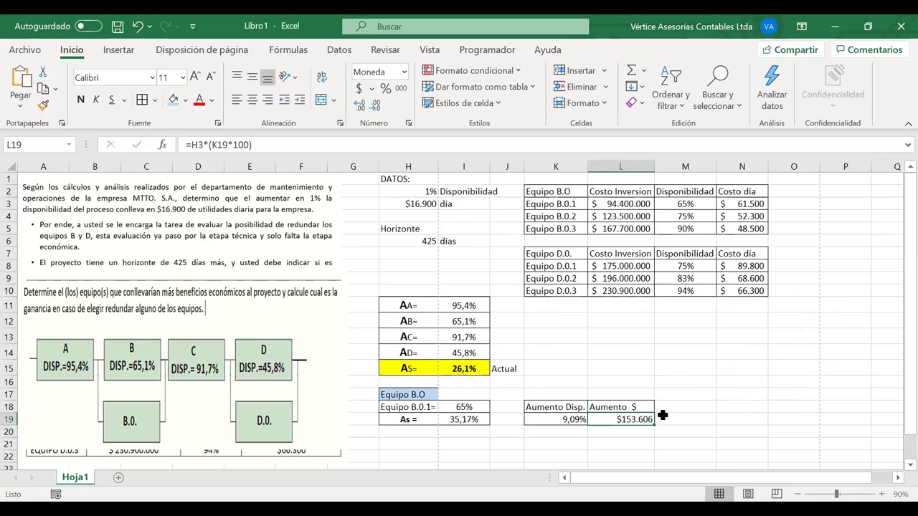
- Edit the L19 formula to =$H$3*(K19*100)*$H$6 so the monetary increase covers the whole horizon with fixed references
{"action": "double_click", "coordinate": [613, 419]}
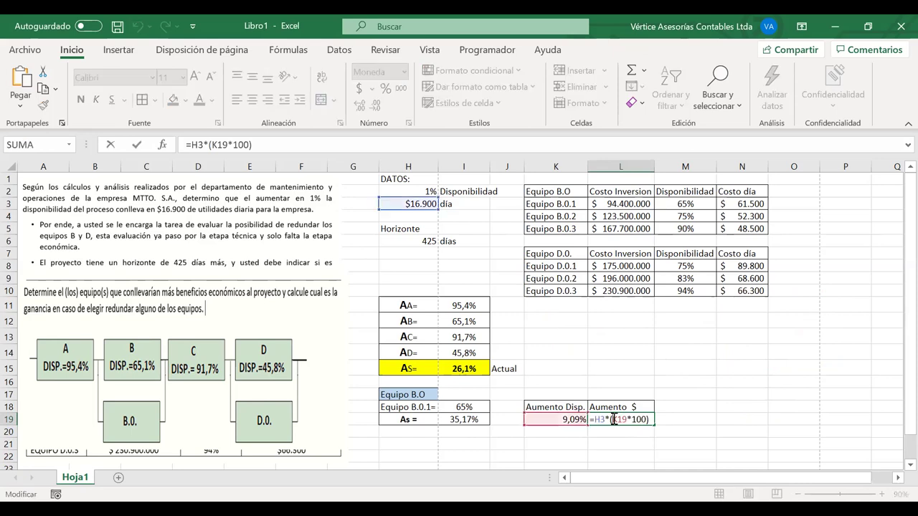
{"action": "left_click", "coordinate": [273, 145]}
{"action": "type", "text": "*"}
{"action": "left_click", "coordinate": [402, 241]}
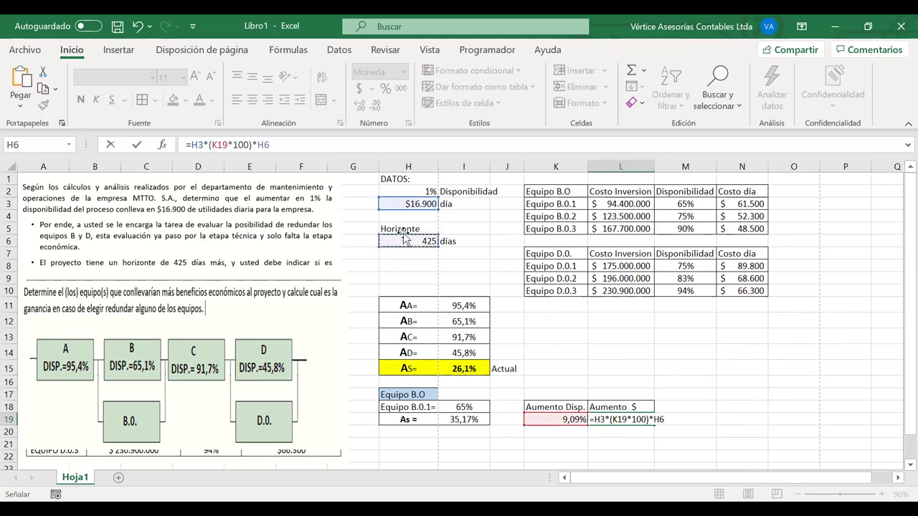
{"action": "left_click_drag", "start_coordinate": [259, 146], "coordinate": [285, 150]}
{"action": "key", "text": "F4"}
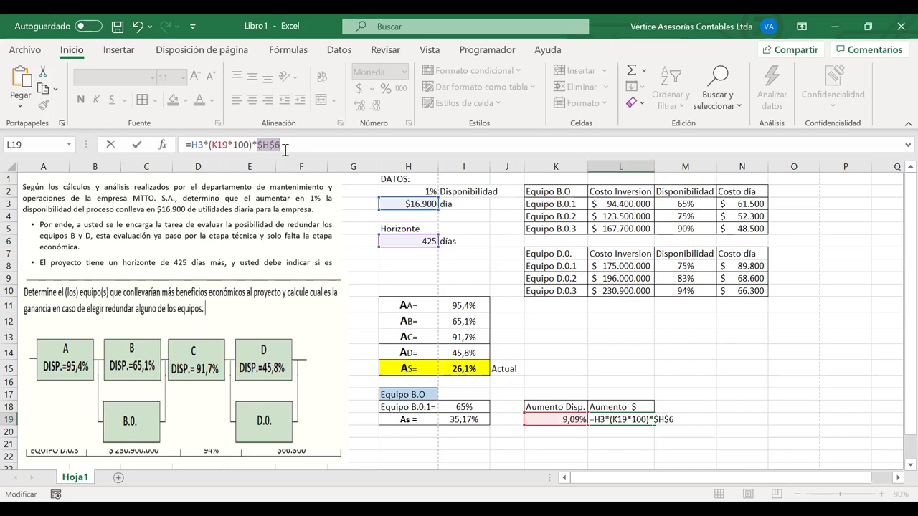
{"action": "double_click", "coordinate": [194, 144]}
{"action": "key", "text": "Escape"}
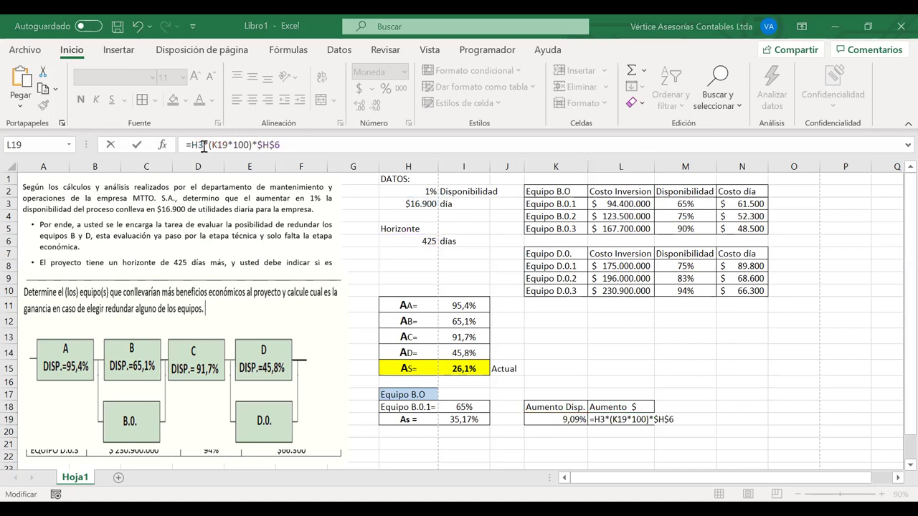
{"action": "double_click", "coordinate": [204, 146]}
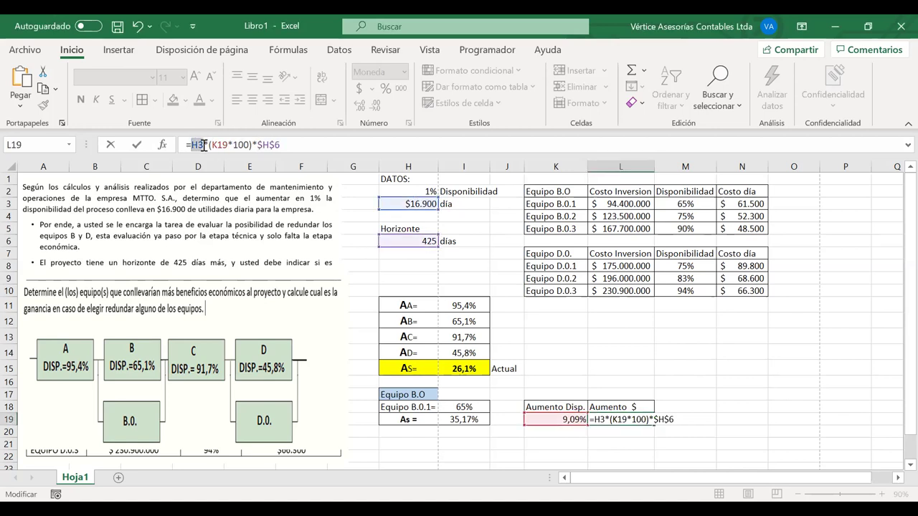
{"action": "key", "text": "F4"}
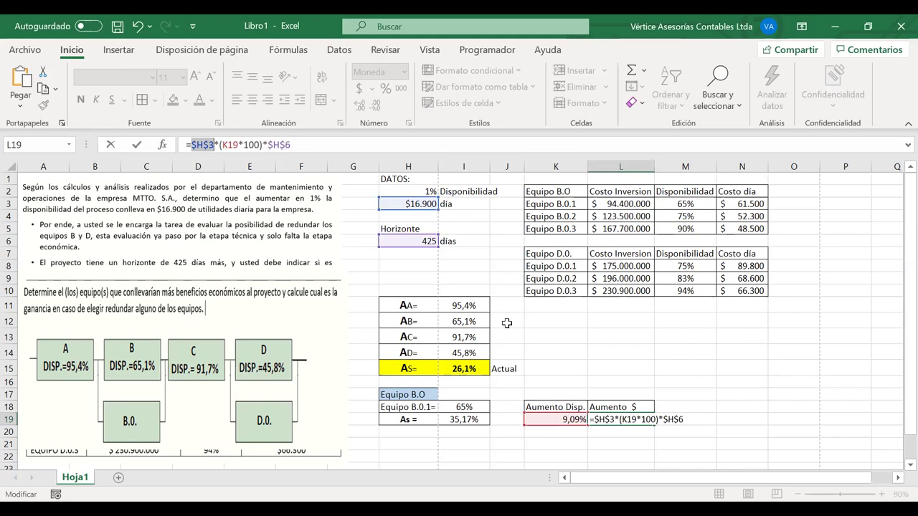
{"action": "key", "text": "Return"}
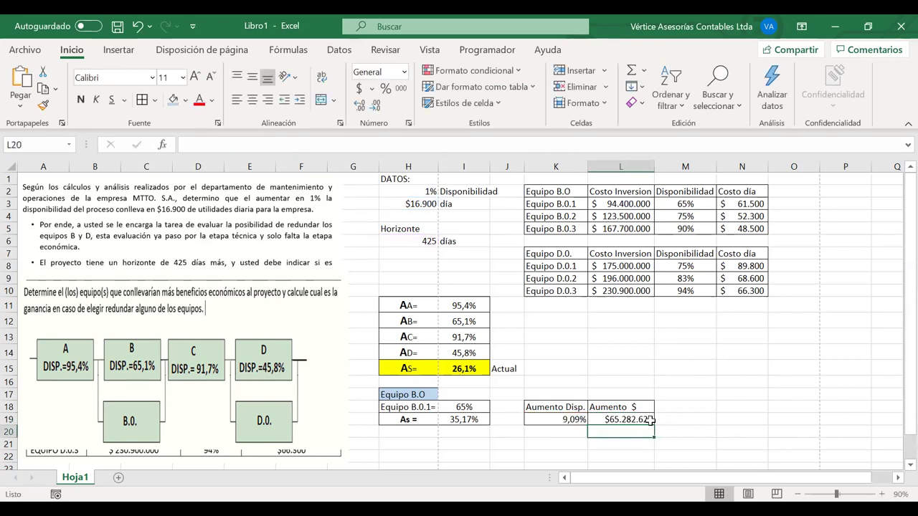
- Center the headings and values of the availability and monetary increases in K18:L19
{"action": "left_click", "coordinate": [643, 420]}
{"action": "left_click_drag", "start_coordinate": [631, 409], "coordinate": [556, 418]}
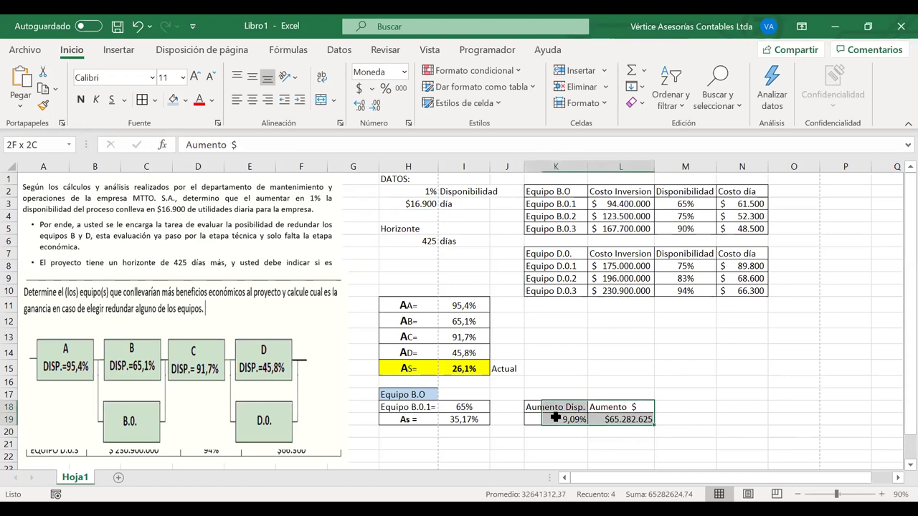
{"action": "left_click", "coordinate": [252, 100]}
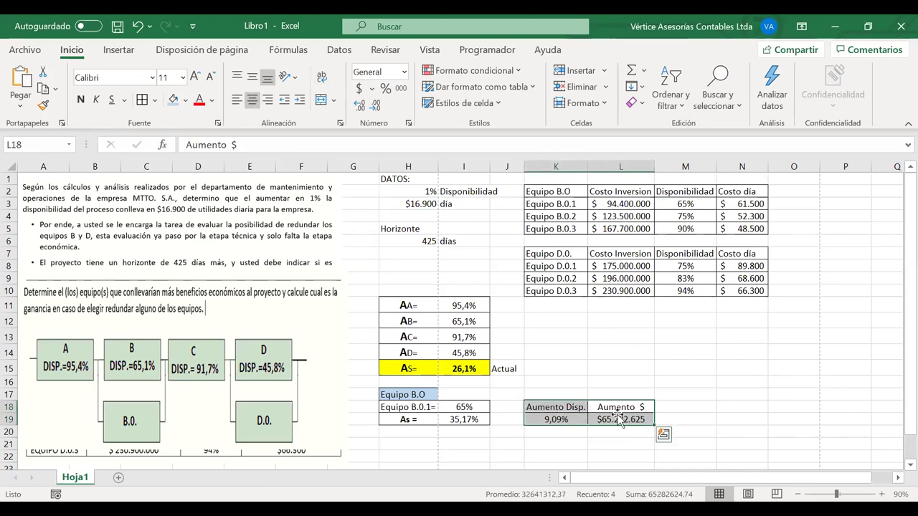
{"action": "left_click", "coordinate": [615, 421]}
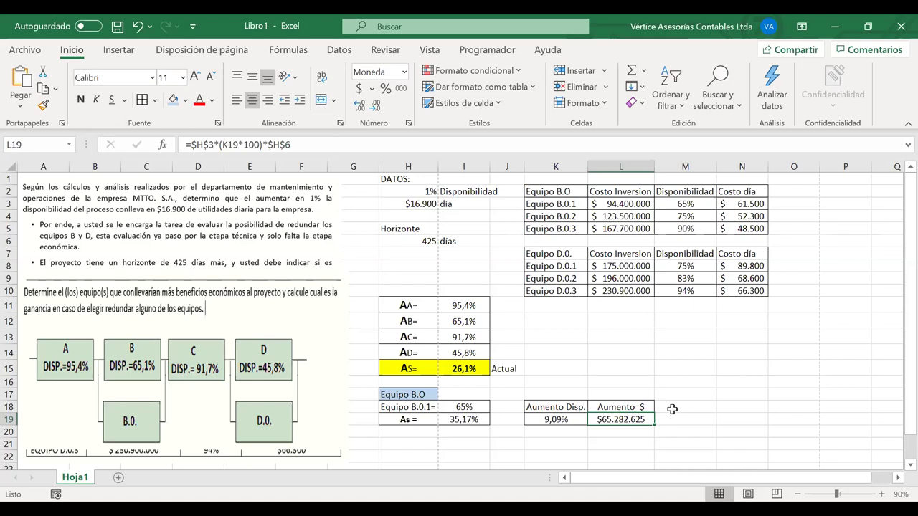
- Enter the heading Costo Inv. in M18 and apply borders to all cells of M18:N19
{"action": "left_click", "coordinate": [672, 409]}
{"action": "type", "text": "Csot"}
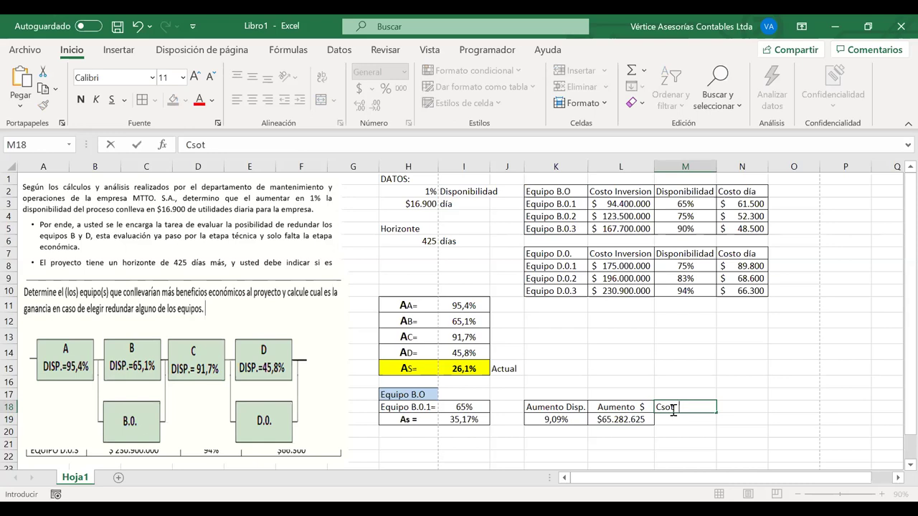
{"action": "type", "text": "osto"}
{"action": "key", "text": "BackSpace"}
{"action": "key", "text": "BackSpace"}
{"action": "key", "text": "BackSpace"}
{"action": "key", "text": "BackSpace"}
{"action": "key", "text": "BackSpace"}
{"action": "type", "text": "osto Inv."}
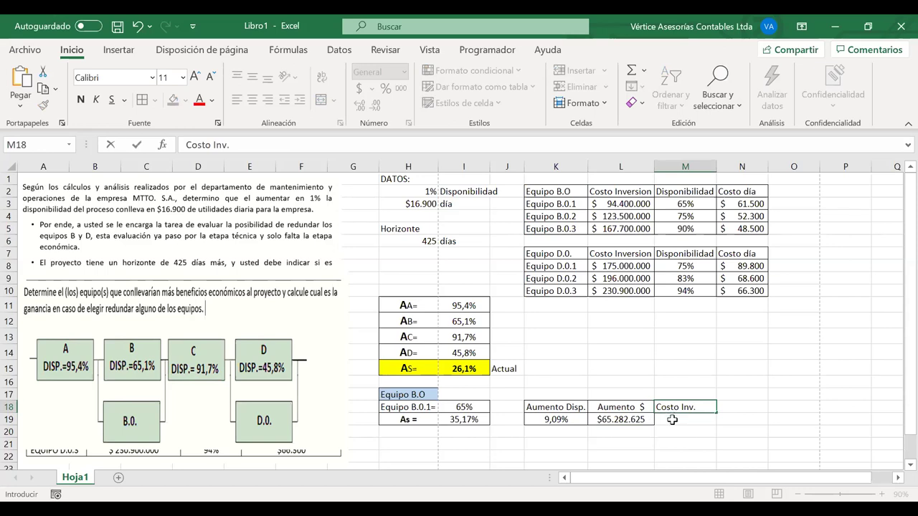
{"action": "key", "text": "ctrl+Return"}
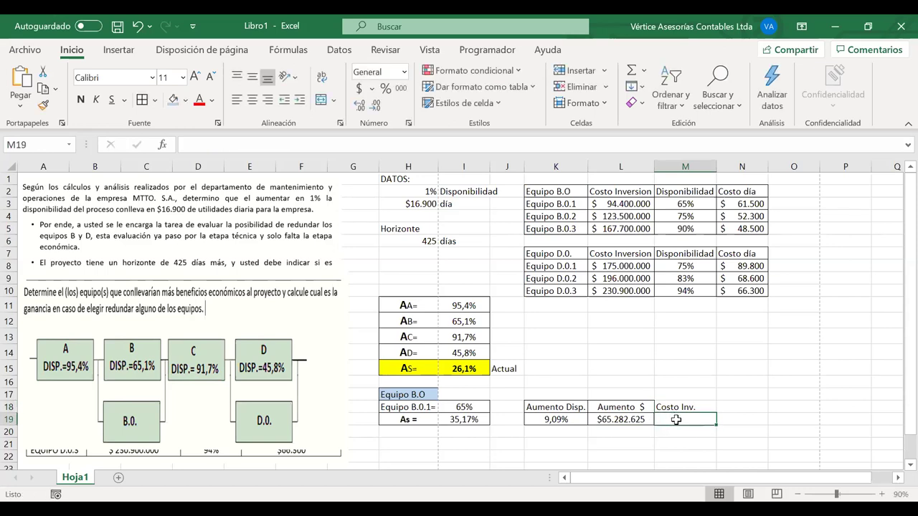
{"action": "left_click_drag", "start_coordinate": [700, 419], "coordinate": [719, 419]}
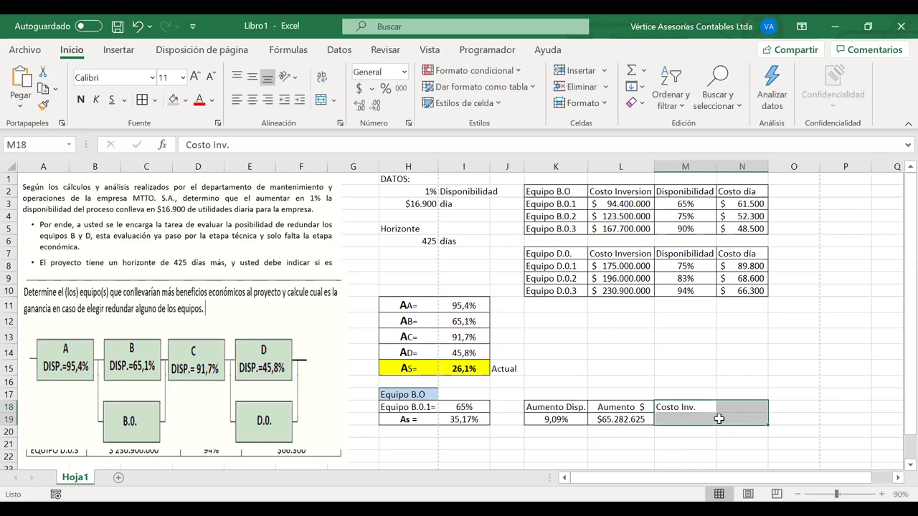
{"action": "left_click", "coordinate": [142, 99]}
- Calculate the total investment cost of Equipo B.0.1 in M19 with =L3+N3*$H$6
{"action": "left_click", "coordinate": [687, 419]}
{"action": "type", "text": "="}
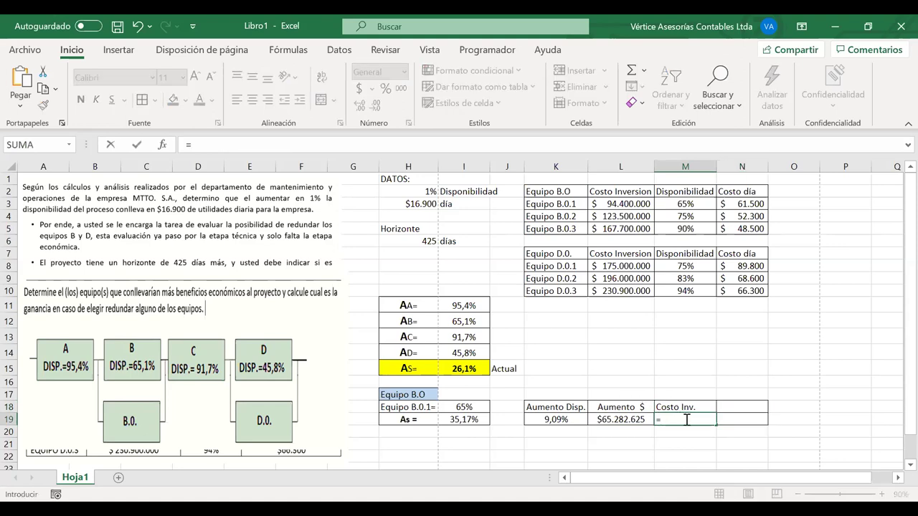
{"action": "left_click", "coordinate": [622, 204]}
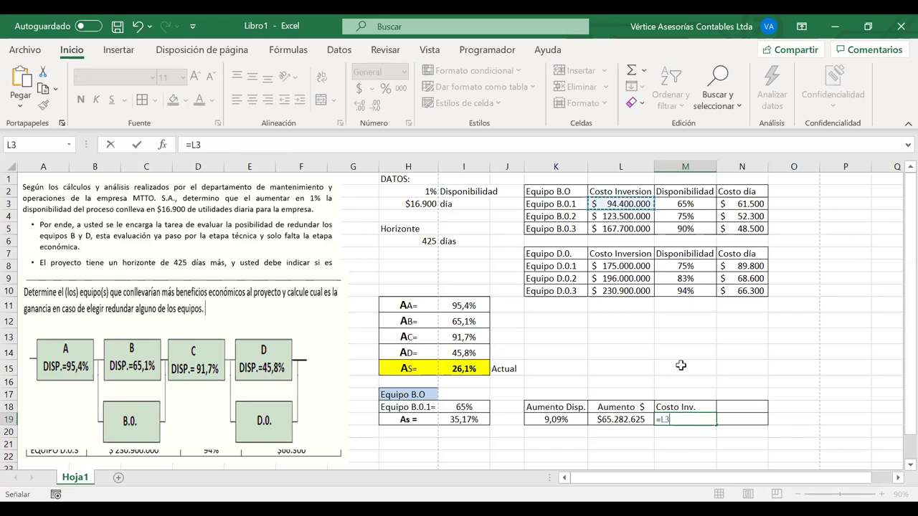
{"action": "type", "text": "+"}
{"action": "left_click", "coordinate": [741, 205]}
{"action": "type", "text": "*"}
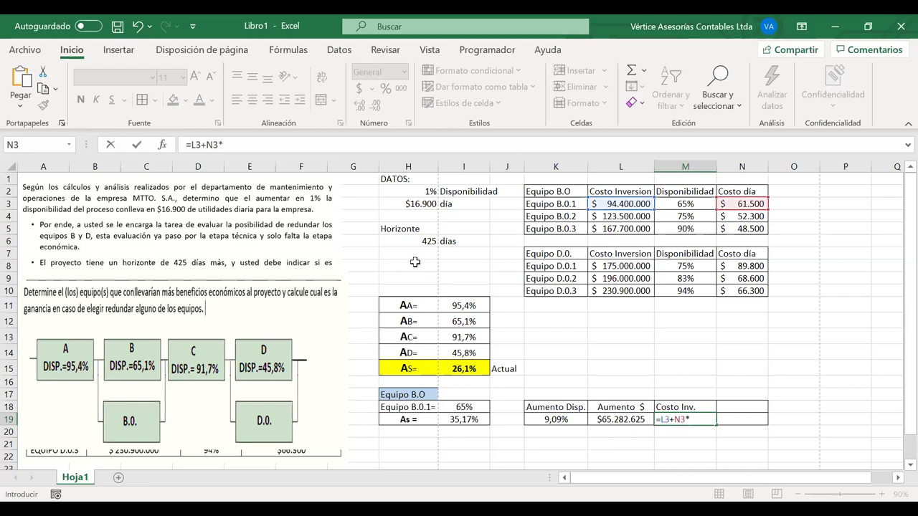
{"action": "left_click", "coordinate": [412, 237]}
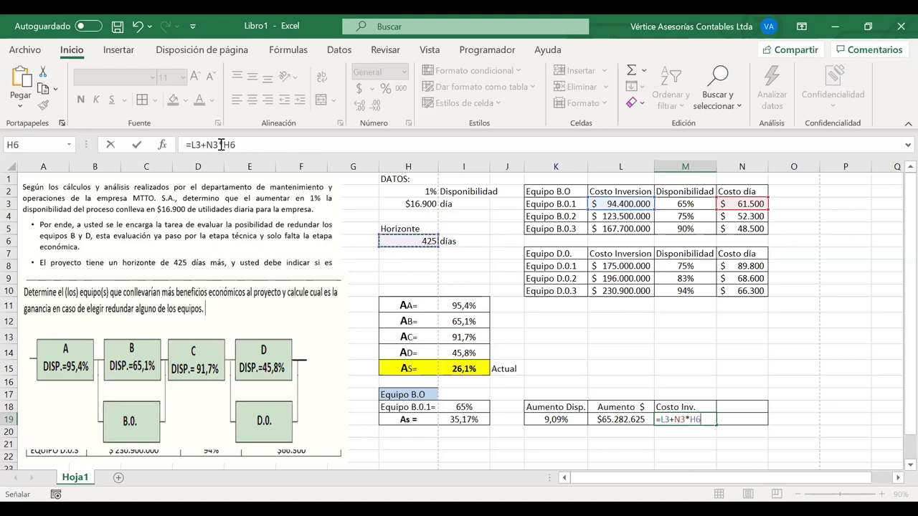
{"action": "left_click_drag", "start_coordinate": [224, 144], "coordinate": [242, 145]}
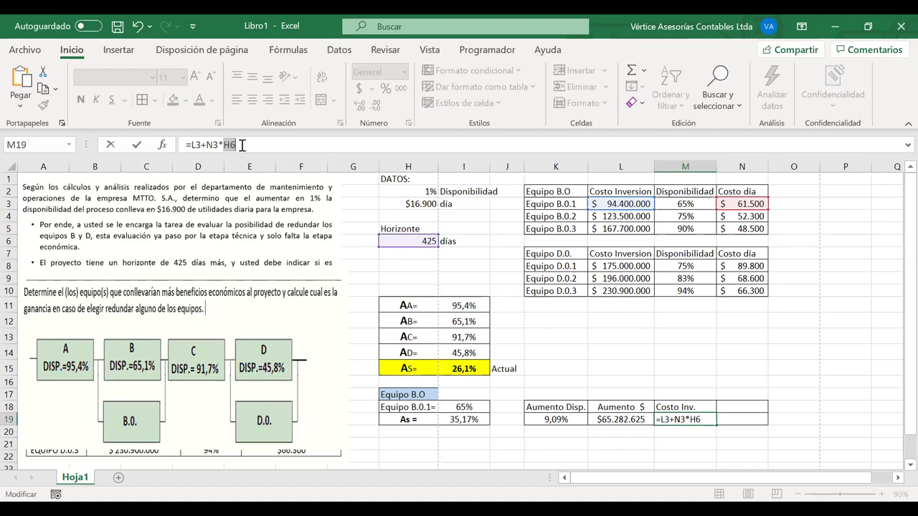
{"action": "key", "text": "F4"}
{"action": "key", "text": "Return"}
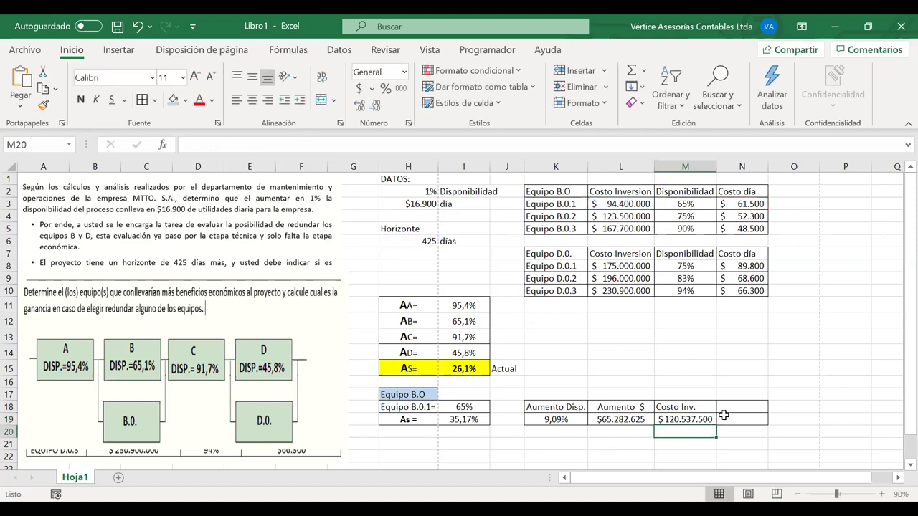
- Enter the heading Utilidad in N18
{"action": "left_click", "coordinate": [730, 408]}
{"action": "type", "text": "U"}
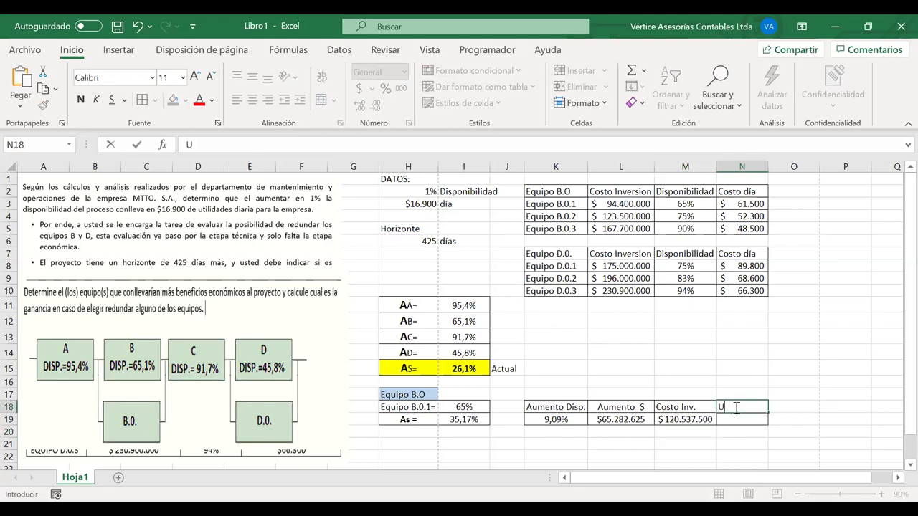
{"action": "type", "text": "tilidad"}
{"action": "key", "text": "Return"}
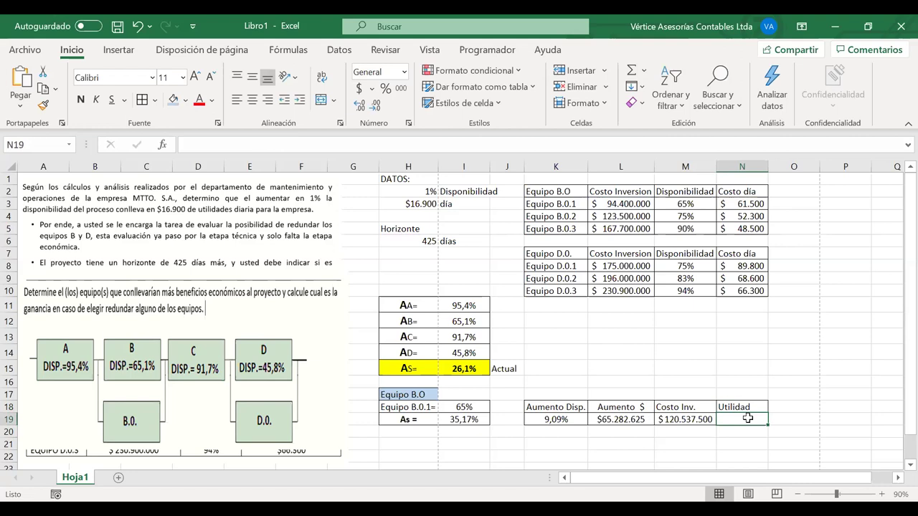
- Try calculating the profit in N19 as investment cost minus monetary increase with =M19-L19
{"action": "type", "text": "="}
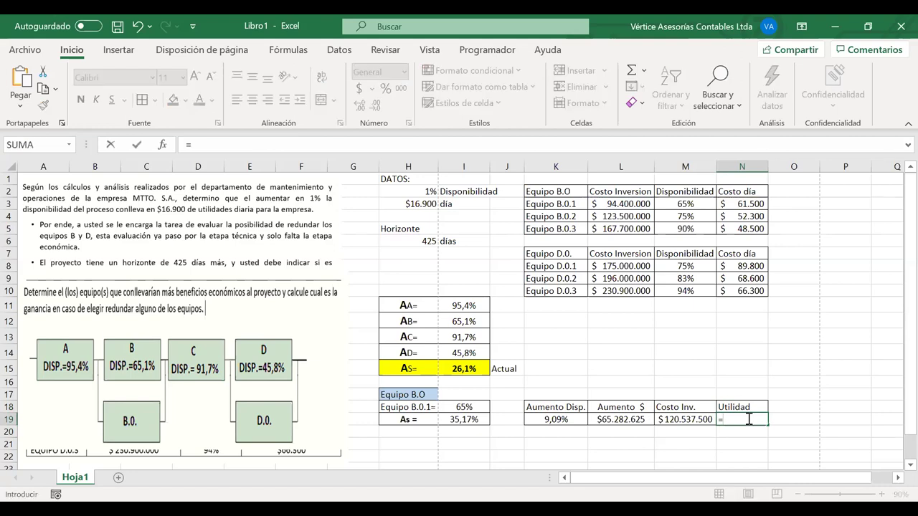
{"action": "left_click", "coordinate": [696, 420]}
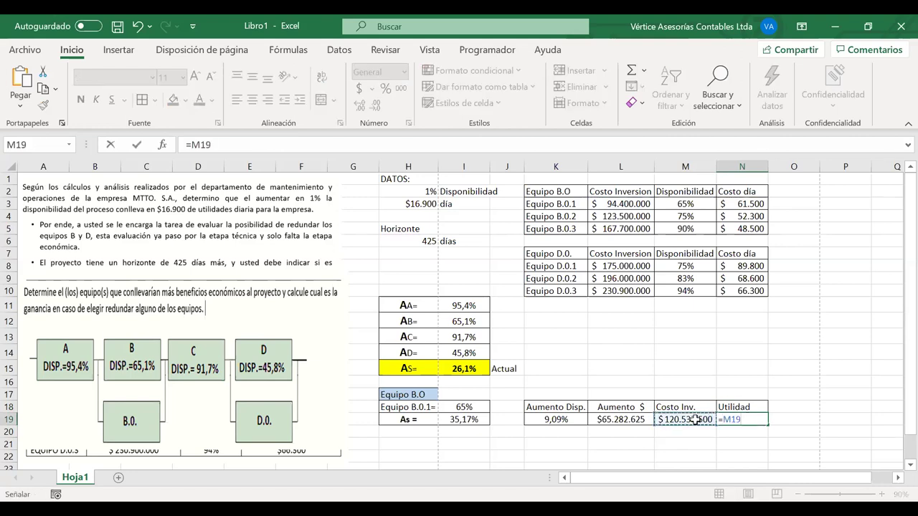
{"action": "type", "text": "-"}
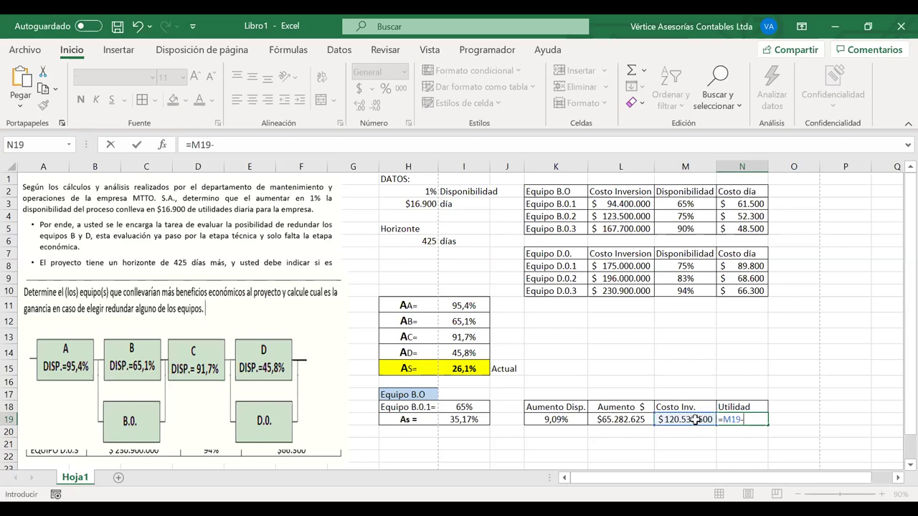
{"action": "left_click", "coordinate": [616, 419]}
{"action": "key", "text": "Return"}
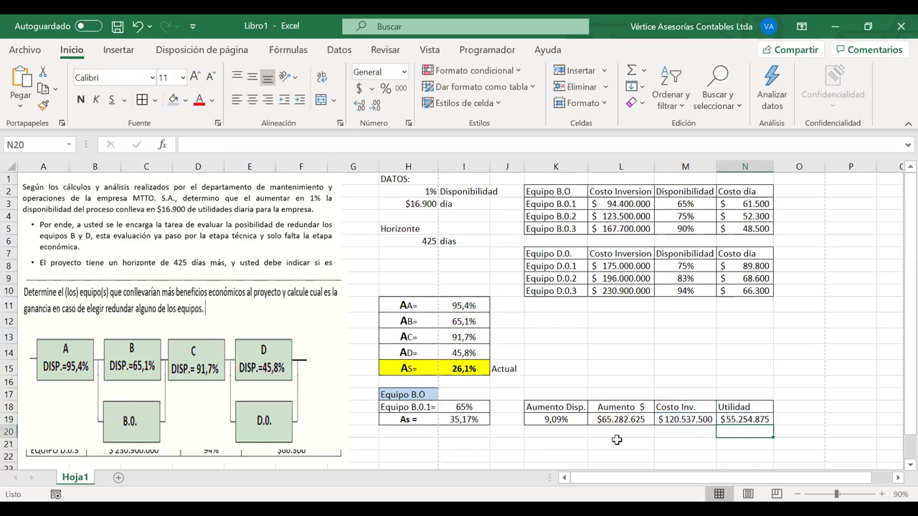
- Fit column N to its contents and replace the N19 profit formula with =L19-M19
{"action": "left_click", "coordinate": [735, 418]}
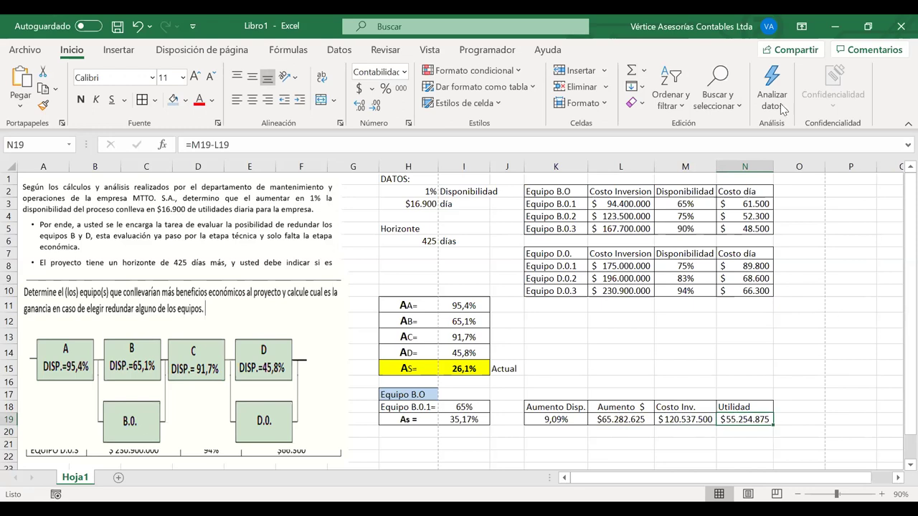
{"action": "double_click", "coordinate": [774, 166]}
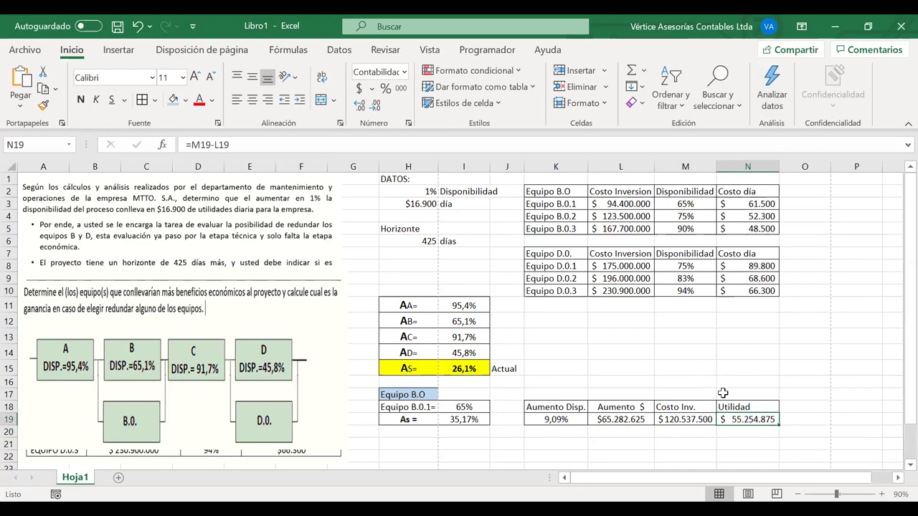
{"action": "double_click", "coordinate": [733, 420]}
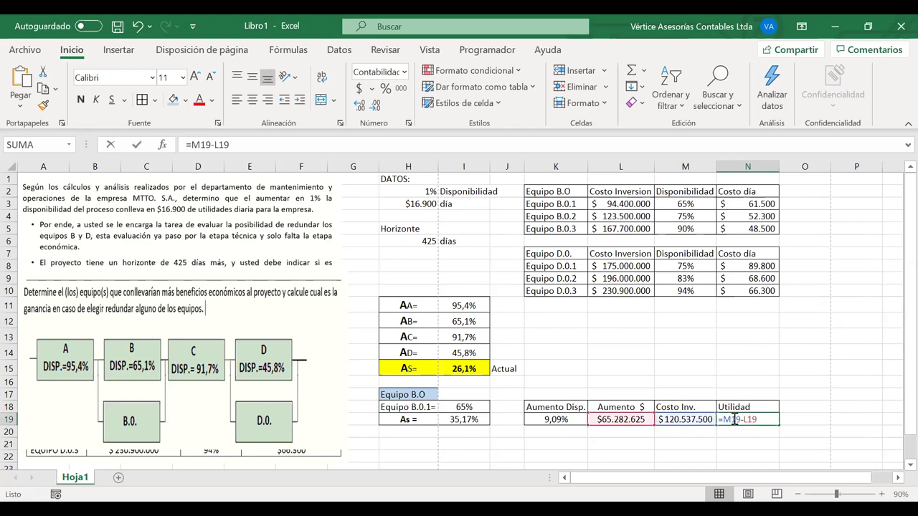
{"action": "key", "text": "shift+Home"}
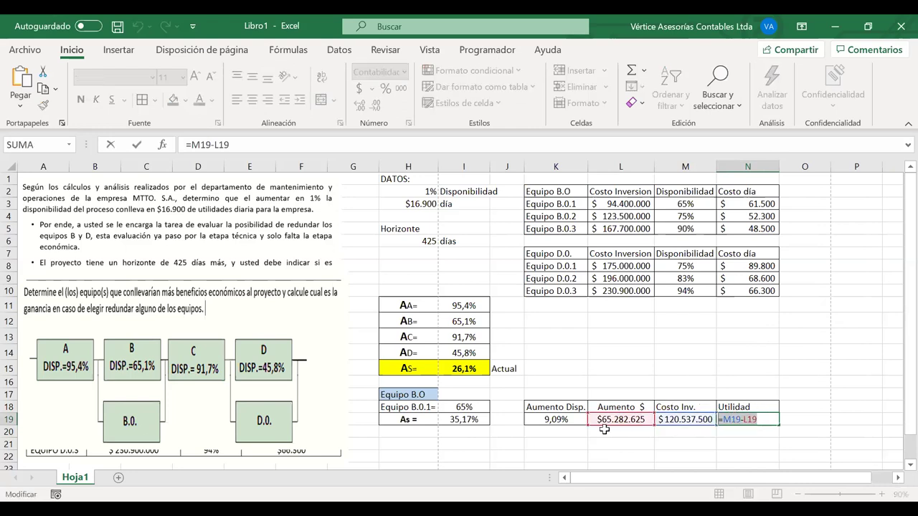
{"action": "key", "text": "BackSpace"}
{"action": "type", "text": "="}
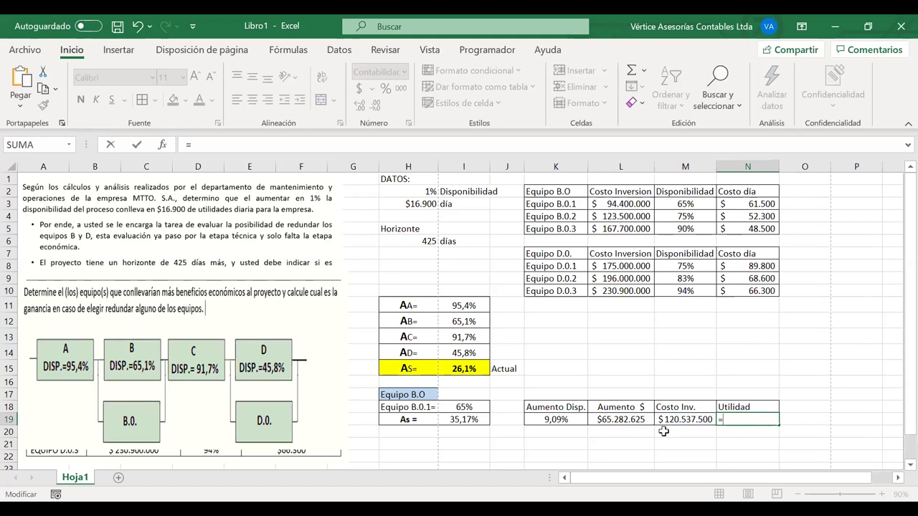
{"action": "left_click", "coordinate": [621, 420]}
{"action": "type", "text": "-"}
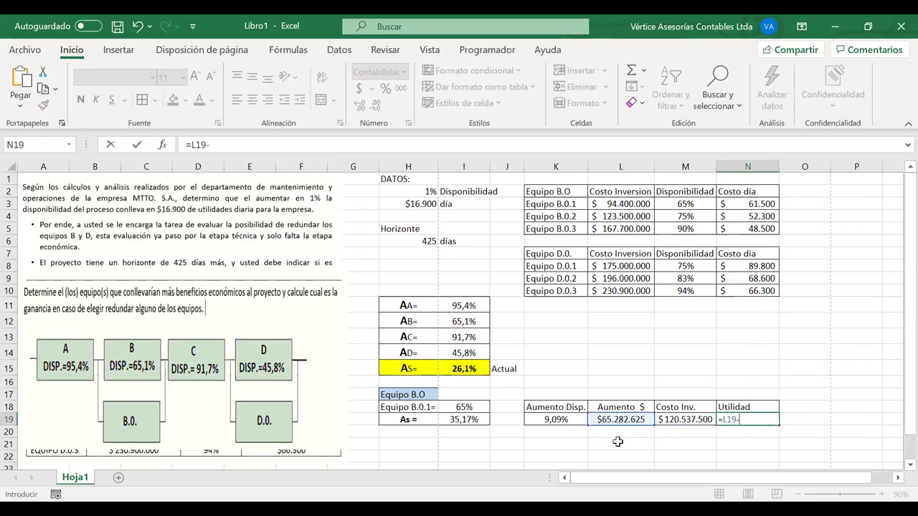
{"action": "left_click", "coordinate": [680, 423]}
{"action": "key", "text": "Return"}
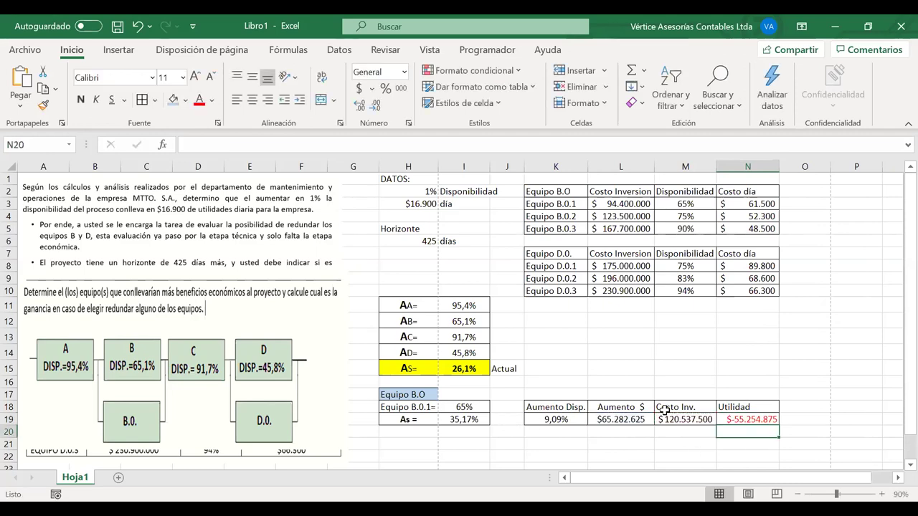
- Fill the heading cells K18:N18, from Aumento Disp. to Utilidad, with light gray
{"action": "left_click", "coordinate": [734, 406]}
{"action": "left_click", "coordinate": [633, 407], "text": "shift"}
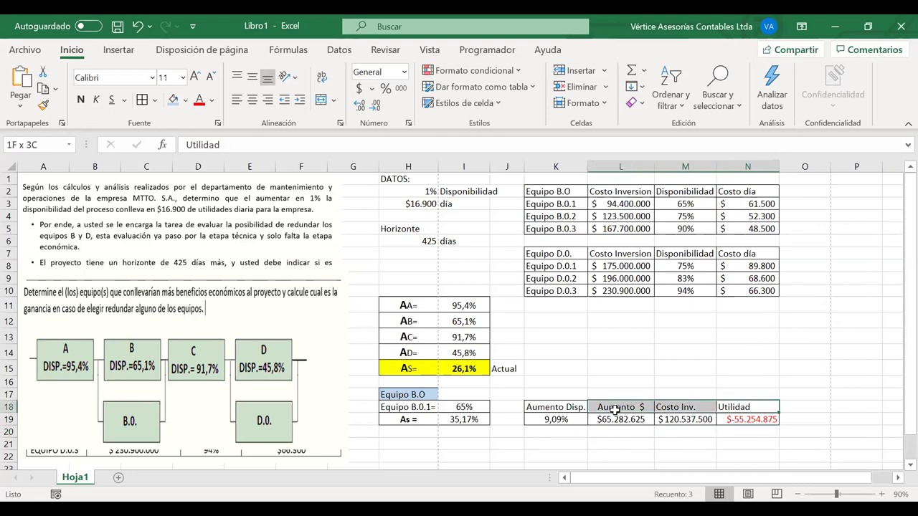
{"action": "left_click", "coordinate": [574, 407], "text": "shift"}
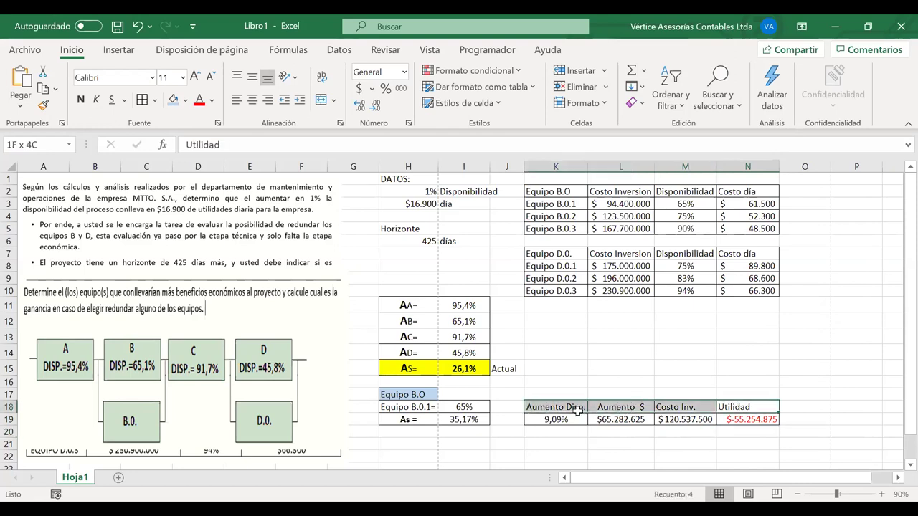
{"action": "left_click", "coordinate": [185, 100]}
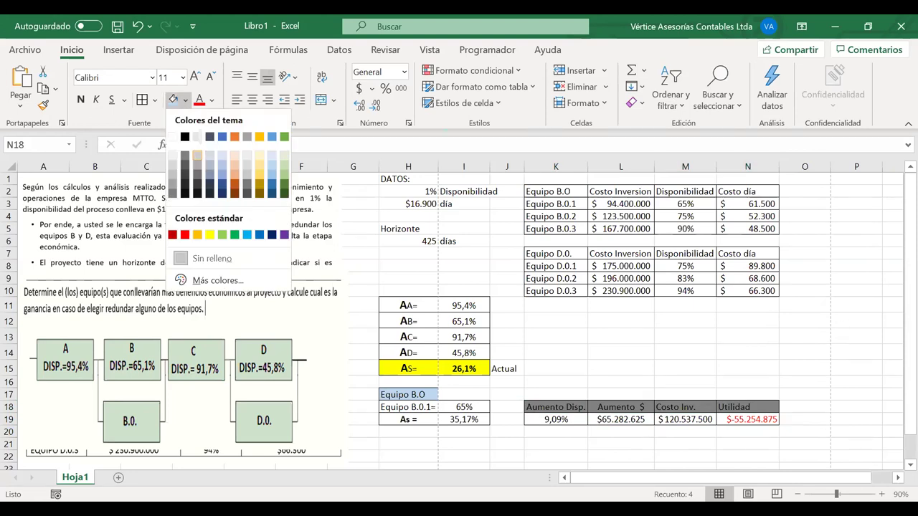
{"action": "left_click", "coordinate": [856, 352]}
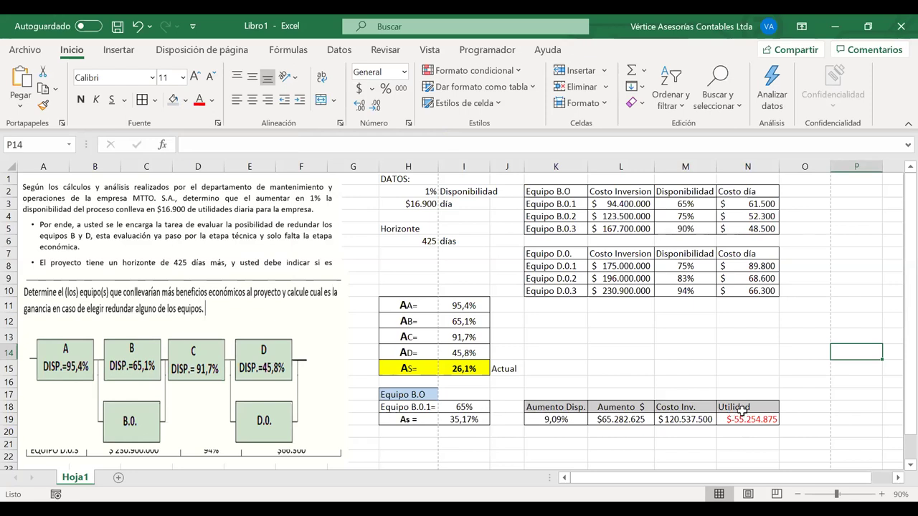
- Copy the Equipo B.0.1 block H18:N19 to H21 and relabel the copy in H21 as Equipo B.0.2=
{"action": "left_click_drag", "start_coordinate": [409, 407], "coordinate": [736, 416]}
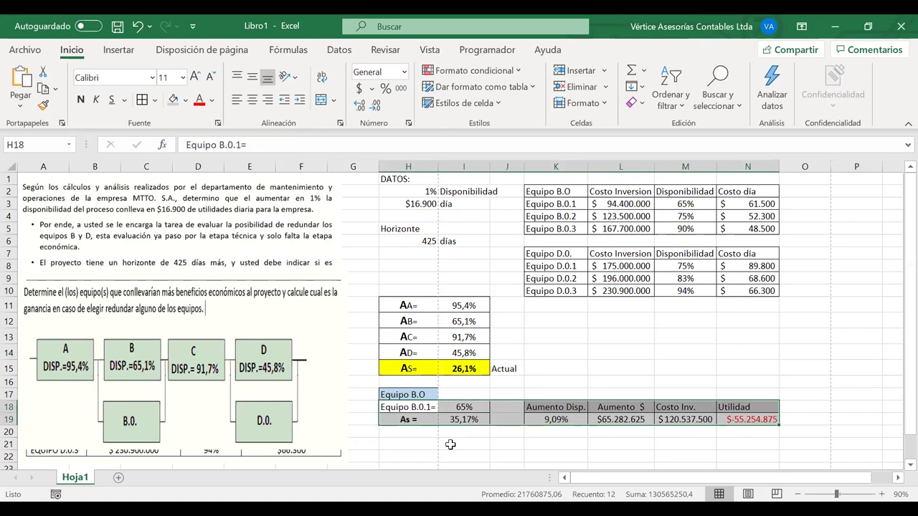
{"action": "key", "text": "ctrl+c"}
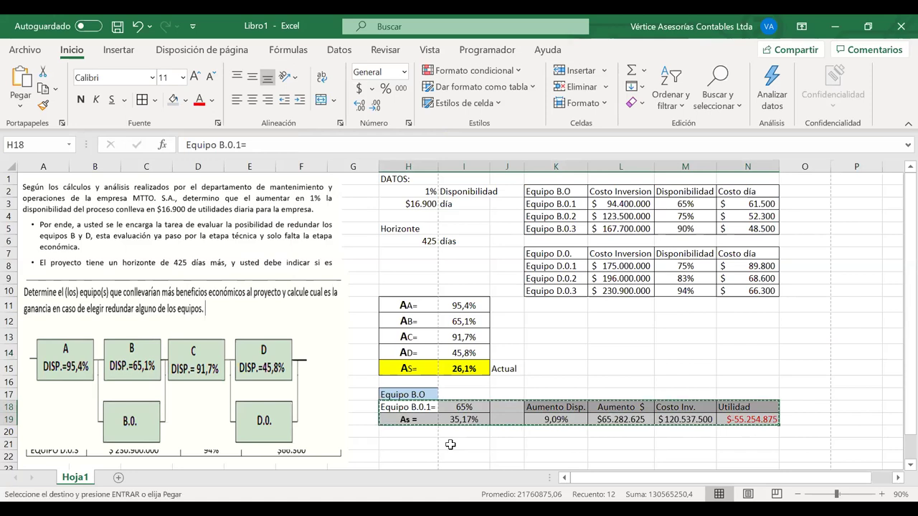
{"action": "left_click", "coordinate": [398, 442]}
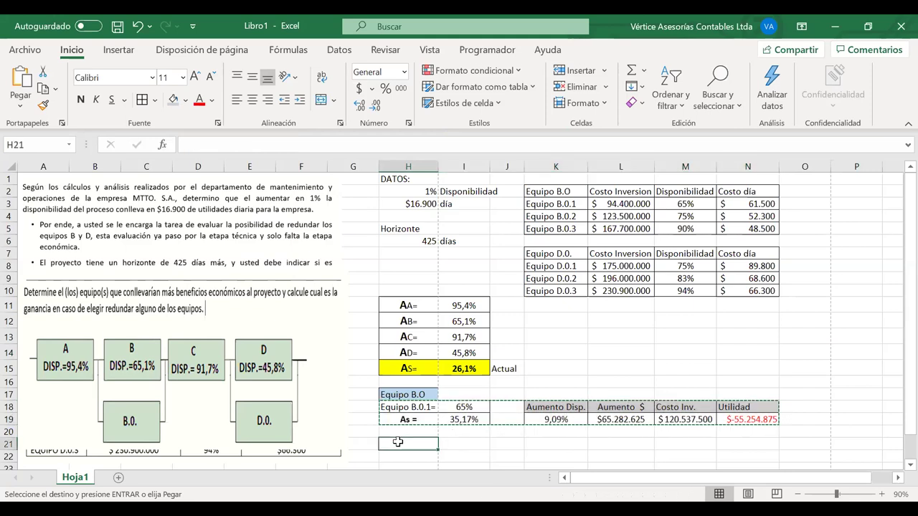
{"action": "key", "text": "ctrl+v"}
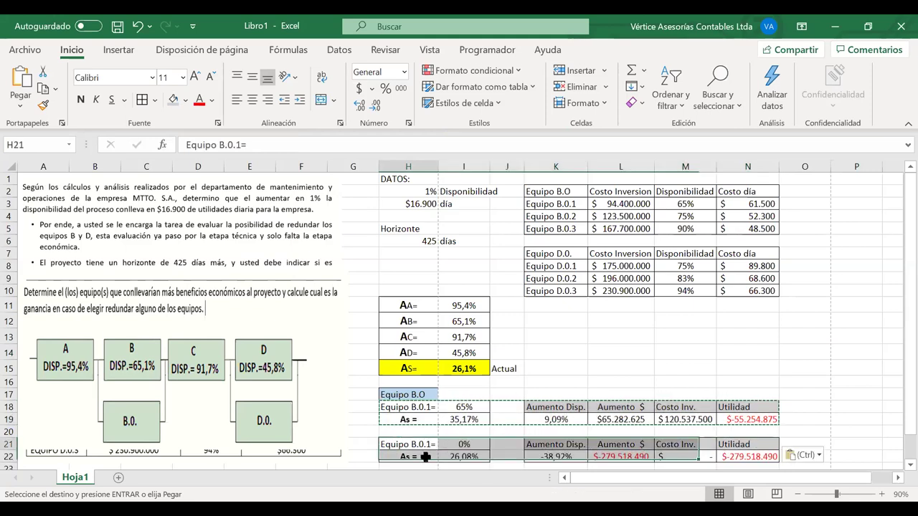
{"action": "key", "text": "F2"}
{"action": "key", "text": "BackSpace"}
{"action": "type", "text": "2"}
{"action": "key", "text": "Return"}
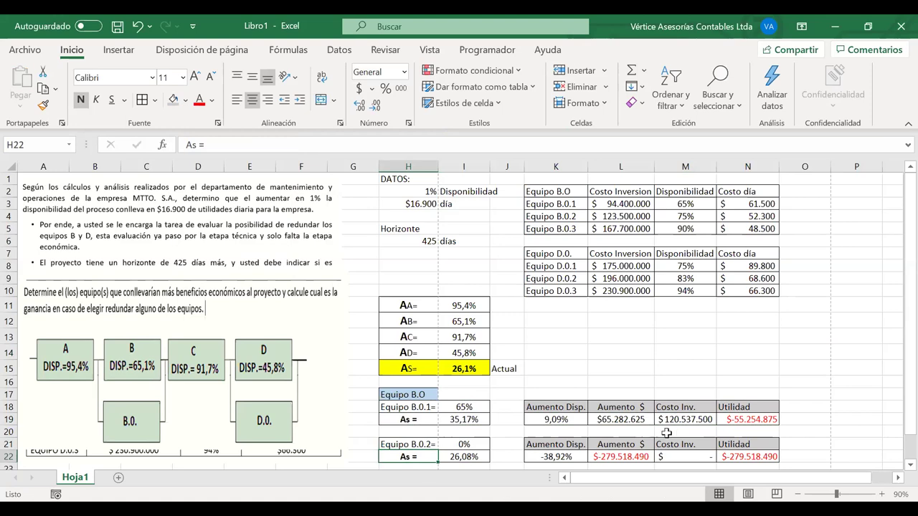
- Link the Equipo B.0.2 availability in I21 to the equipment table with =M4 and check the As formula in I22
{"action": "left_click", "coordinate": [468, 422]}
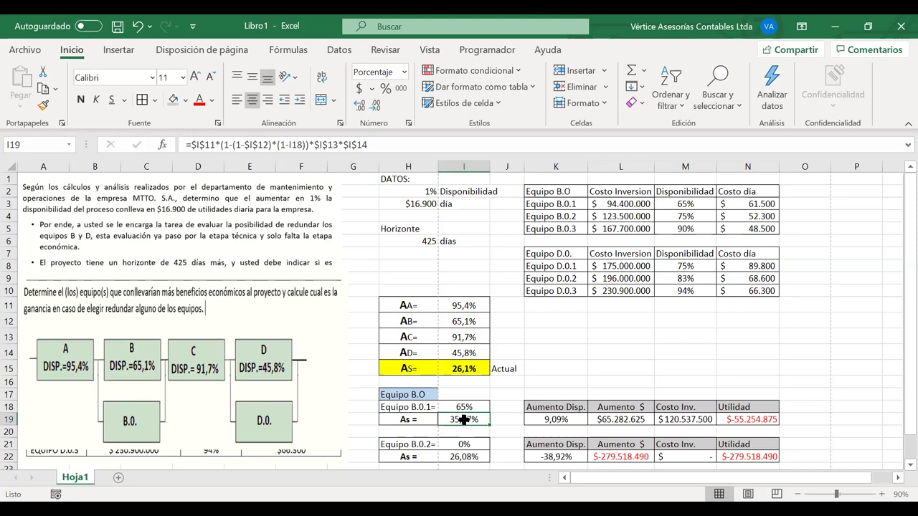
{"action": "double_click", "coordinate": [464, 421]}
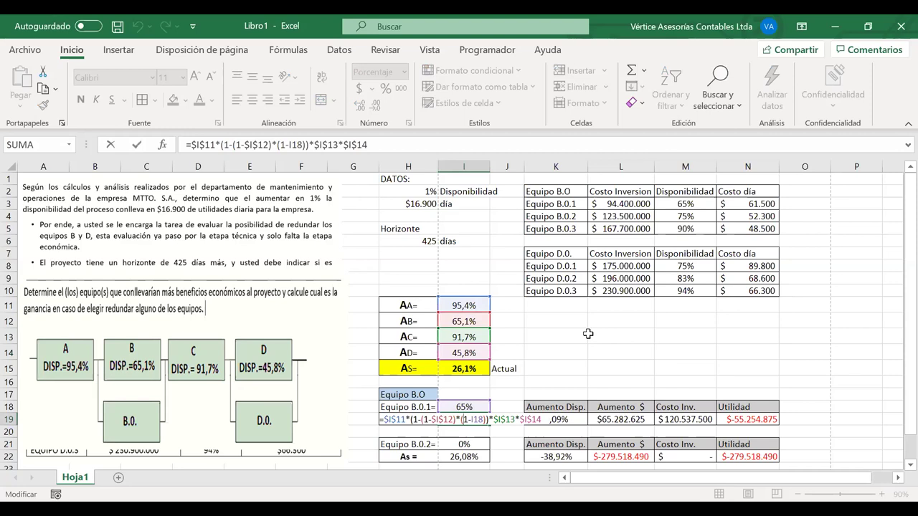
{"action": "key", "text": "Return"}
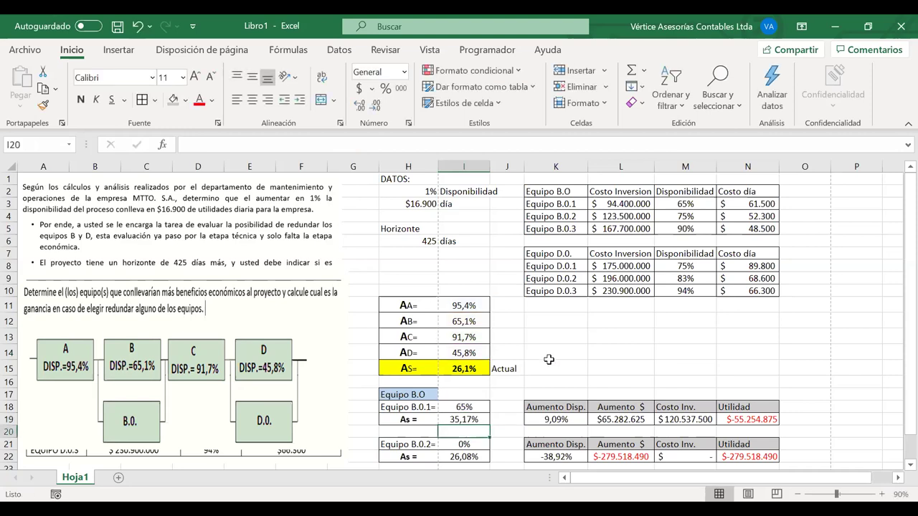
{"action": "left_click", "coordinate": [416, 445]}
{"action": "left_click", "coordinate": [478, 446]}
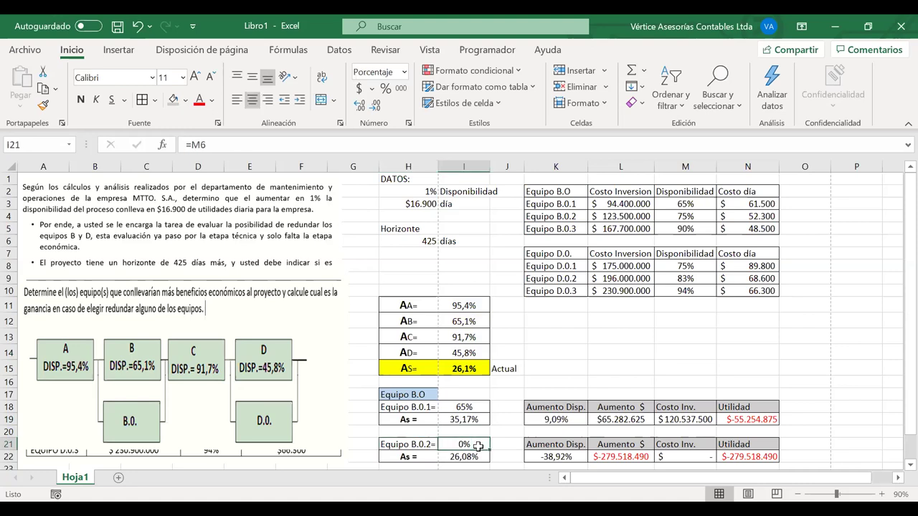
{"action": "type", "text": "="}
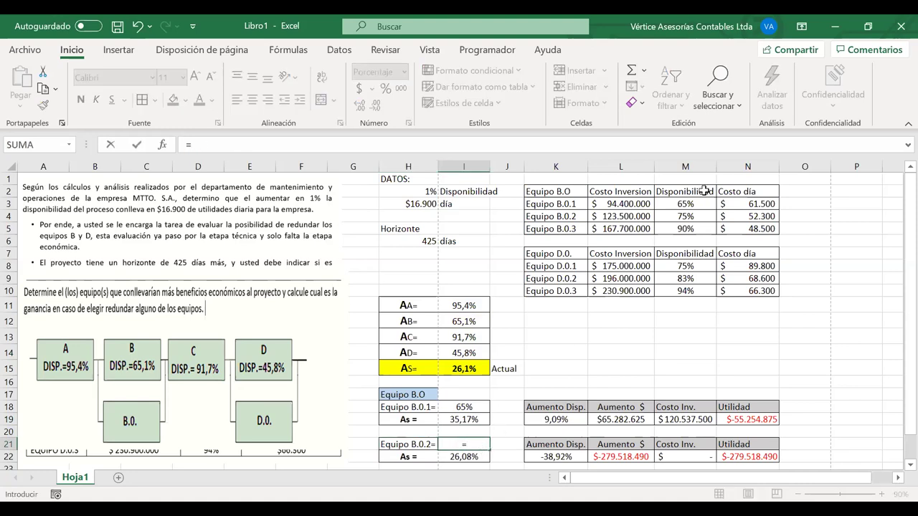
{"action": "left_click", "coordinate": [680, 215]}
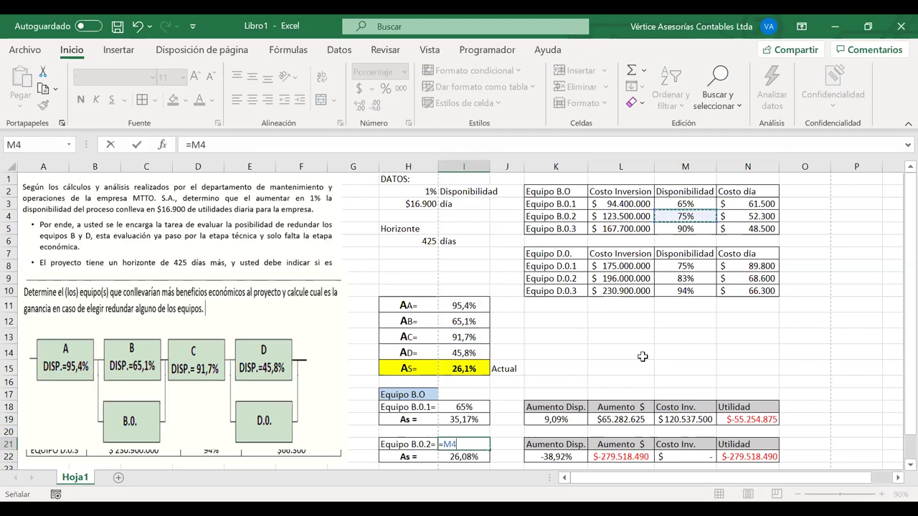
{"action": "key", "text": "Return"}
{"action": "double_click", "coordinate": [473, 462]}
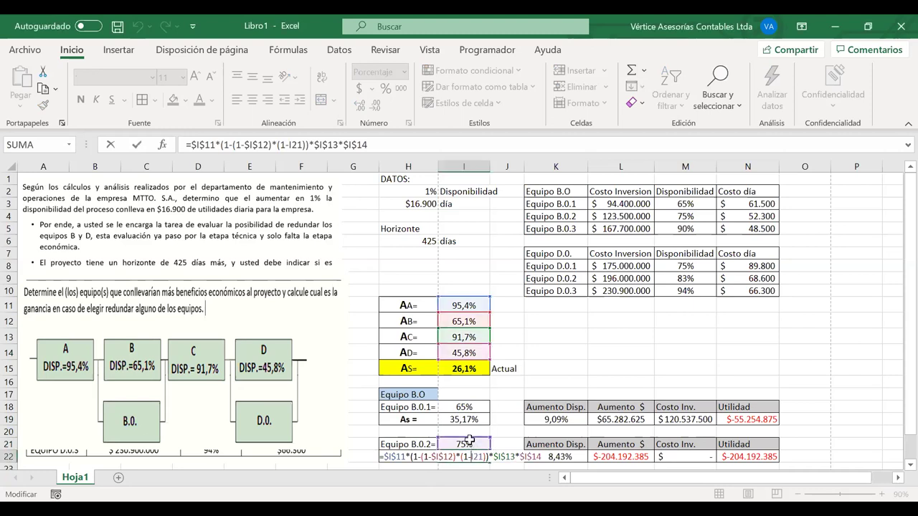
{"action": "key", "text": "Return"}
{"action": "double_click", "coordinate": [480, 445]}
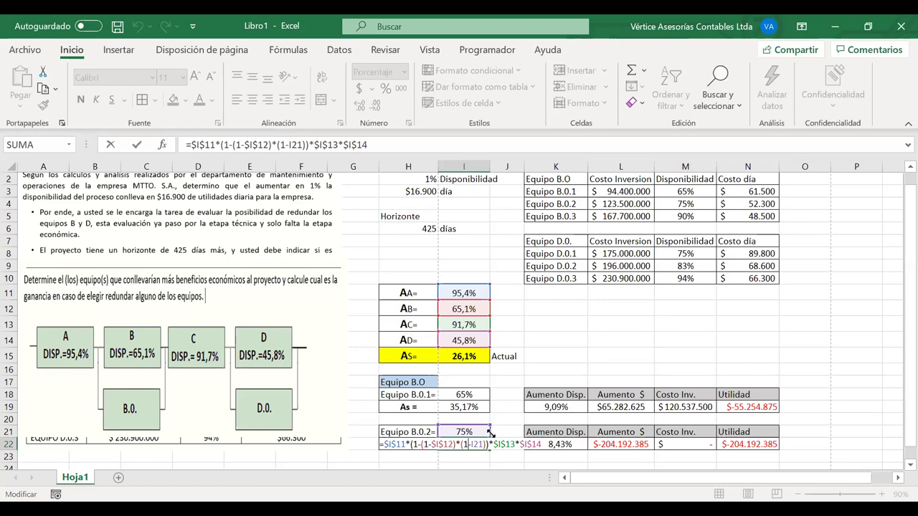
{"action": "key", "text": "Return"}
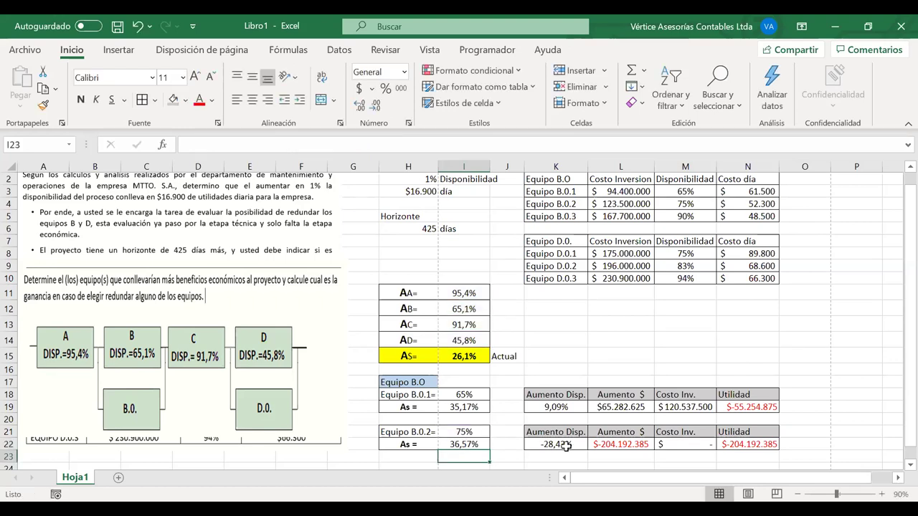
- Correct the Equipo B.0.2 availability increase in K22 to =I22-I15
{"action": "double_click", "coordinate": [566, 446]}
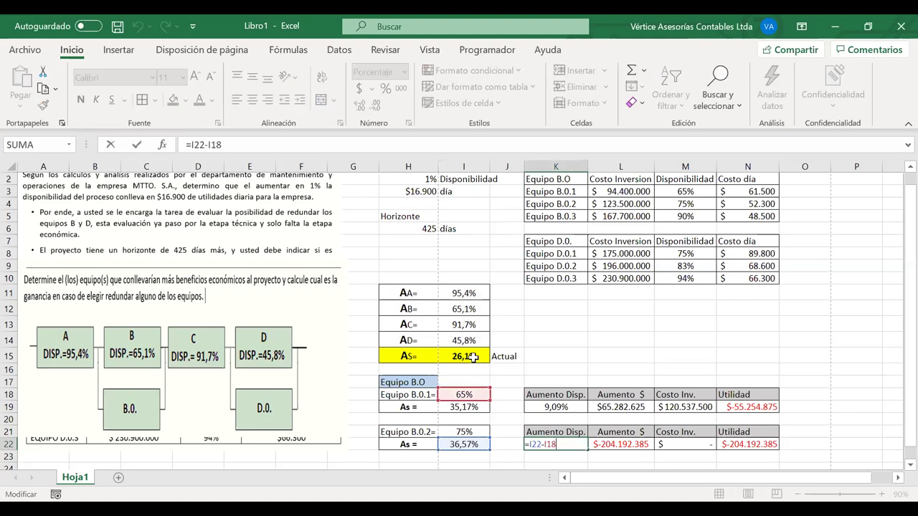
{"action": "left_click", "coordinate": [474, 356]}
{"action": "key", "text": "Return"}
- Make the reference to the current system availability absolute ($I$15) in the availability increase formulas K19 and K22
{"action": "double_click", "coordinate": [556, 408]}
{"action": "left_click", "coordinate": [207, 144]}
{"action": "key", "text": "F4"}
{"action": "key", "text": "Return"}
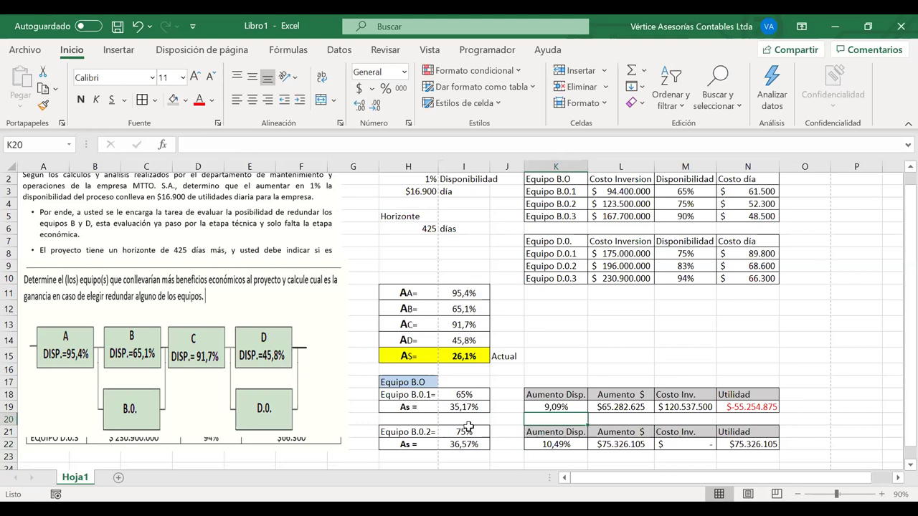
{"action": "key", "text": "Down"}
{"action": "key", "text": "Down"}
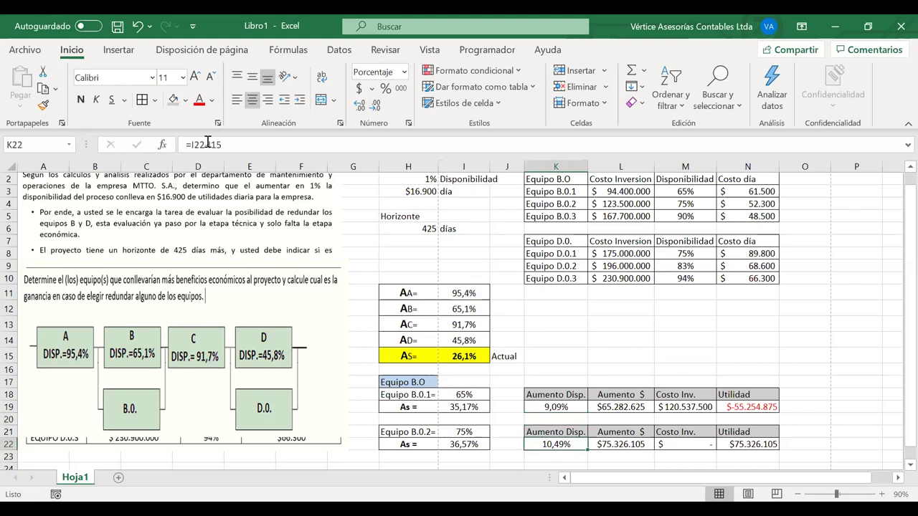
{"action": "left_click", "coordinate": [273, 148]}
{"action": "key", "text": "F4"}
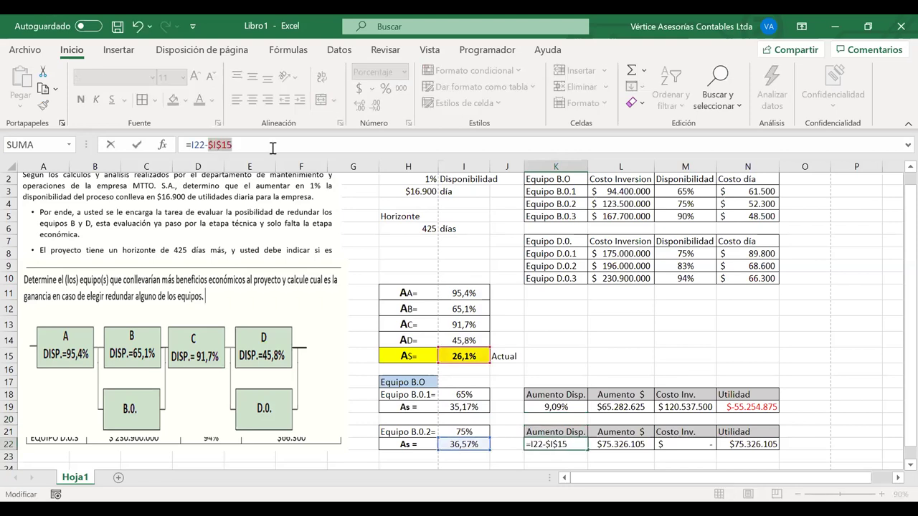
{"action": "key", "text": "Return"}
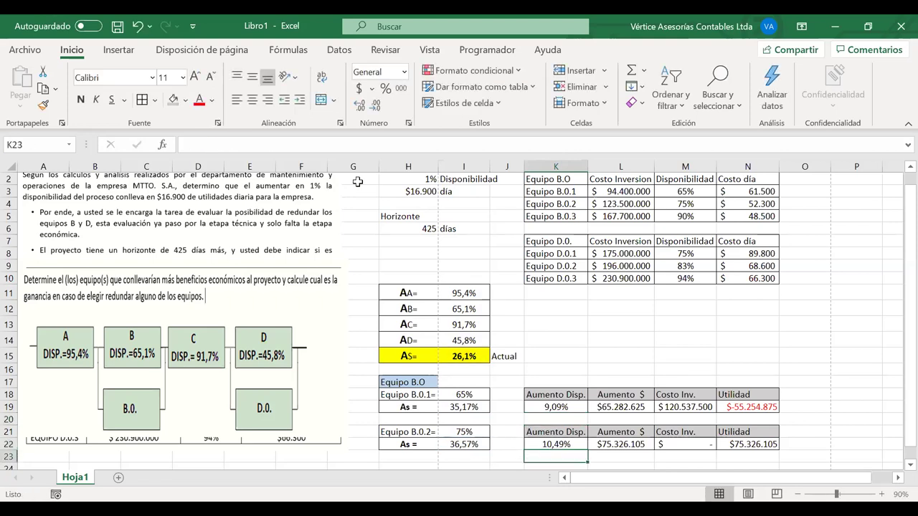
{"action": "double_click", "coordinate": [538, 445]}
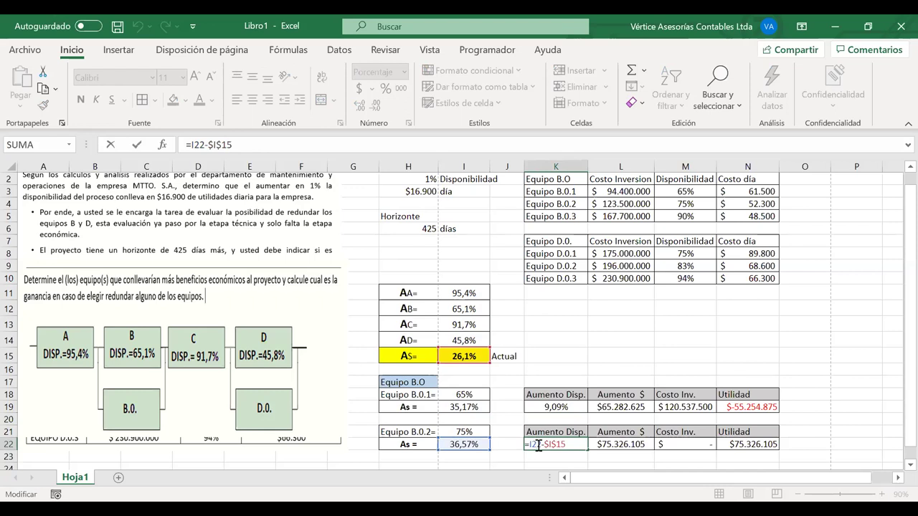
{"action": "key", "text": "Return"}
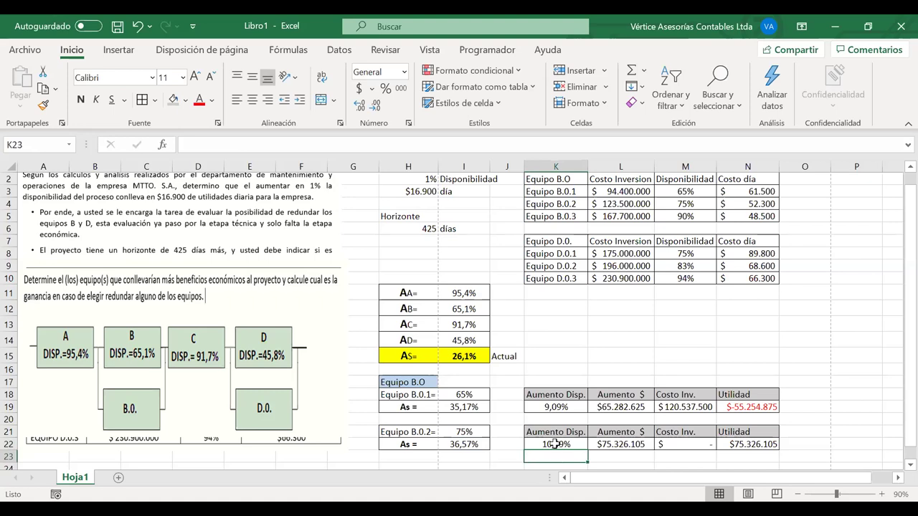
{"action": "left_click", "coordinate": [558, 445]}
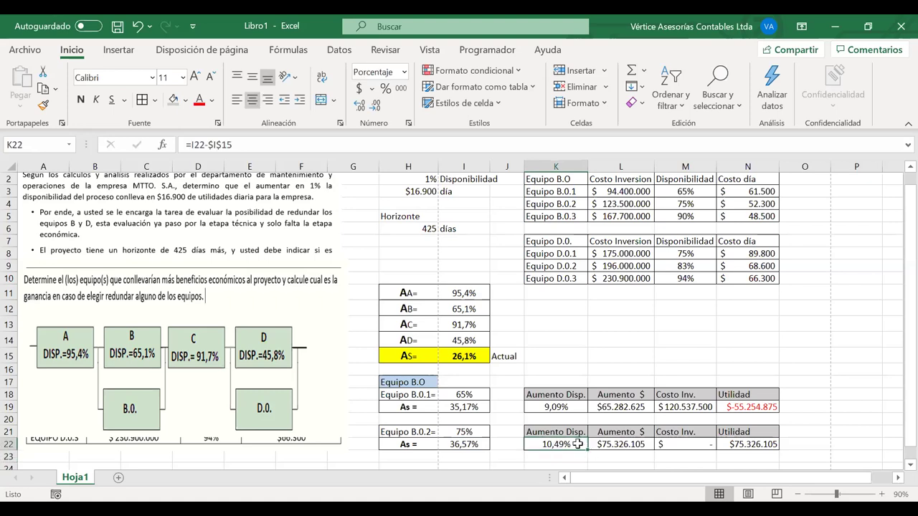
- Check the monetary increase formula in L22 and correct the Equipo B.0.2 investment cost in M22 to =L4+N4*$H$6
{"action": "left_click", "coordinate": [615, 445]}
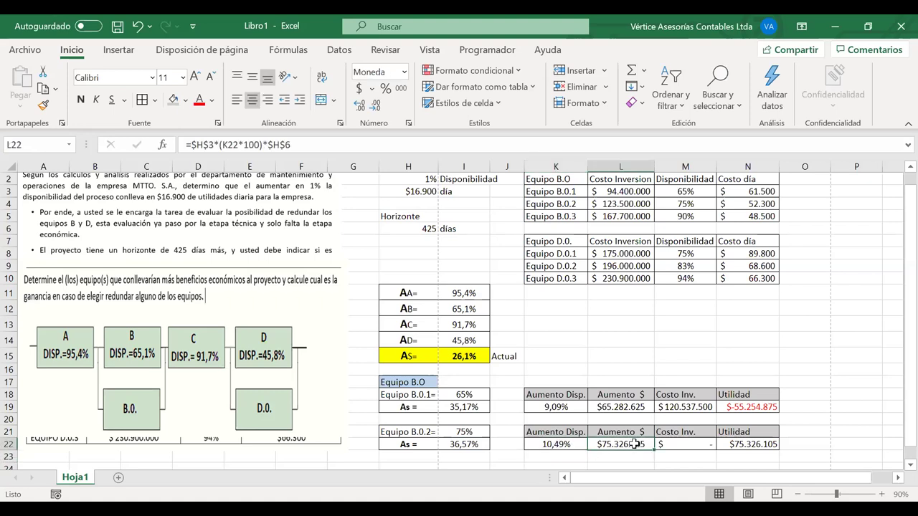
{"action": "double_click", "coordinate": [615, 445]}
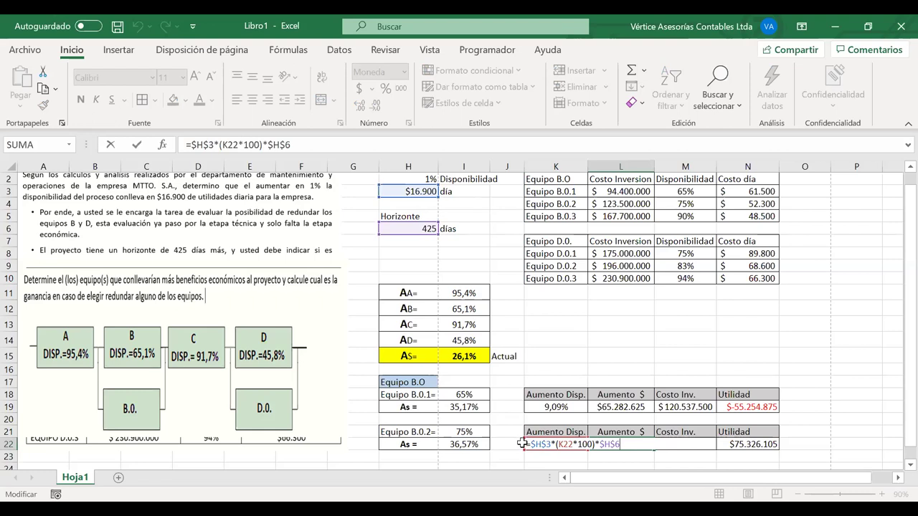
{"action": "key", "text": "Return"}
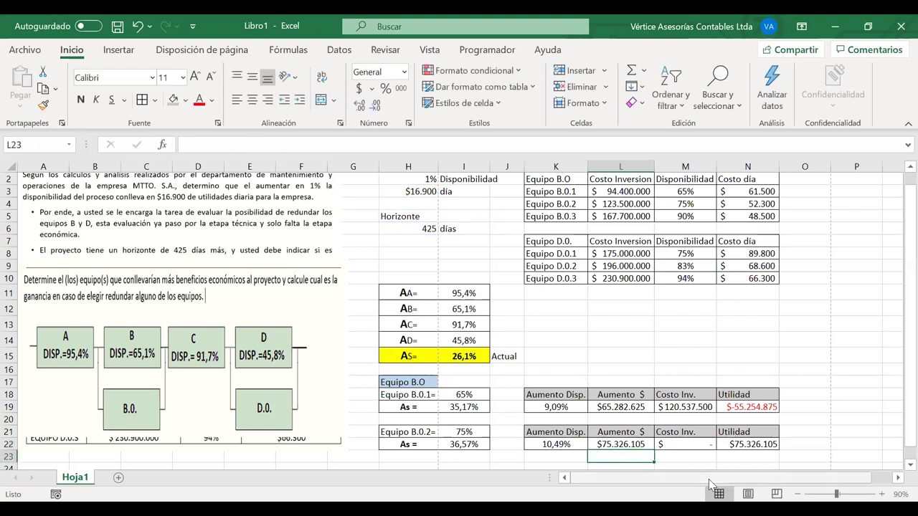
{"action": "double_click", "coordinate": [678, 445]}
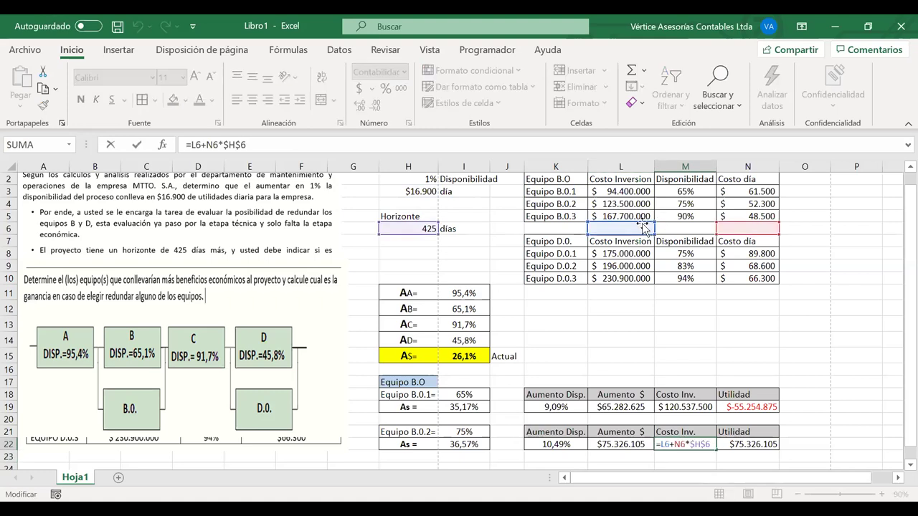
{"action": "left_click_drag", "start_coordinate": [648, 226], "coordinate": [639, 210]}
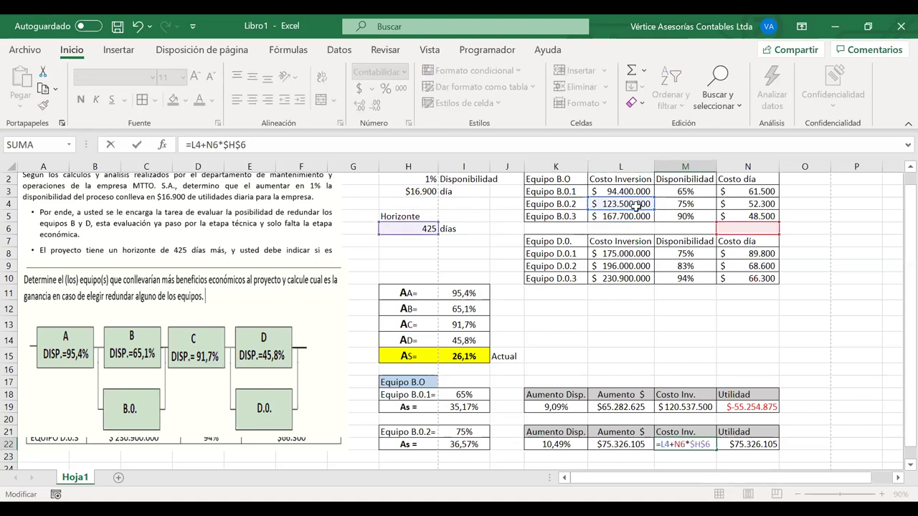
{"action": "left_click_drag", "start_coordinate": [735, 228], "coordinate": [732, 206]}
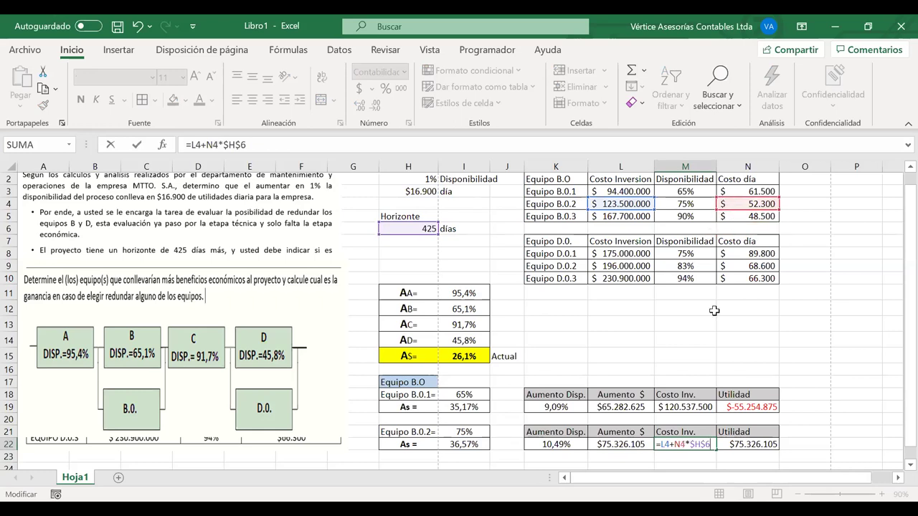
{"action": "key", "text": "Return"}
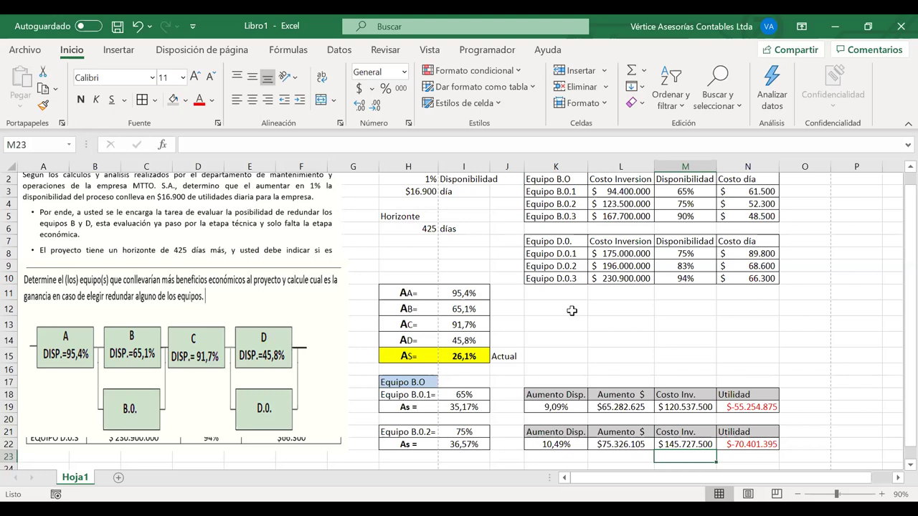
- Copy the Equipo B.0.2 calculation block H21:N22 and paste it starting at H24
{"action": "scroll", "coordinate": [571, 311], "scroll_direction": "down", "scroll_amount": 2}
{"action": "left_click_drag", "start_coordinate": [403, 382], "coordinate": [727, 394]}
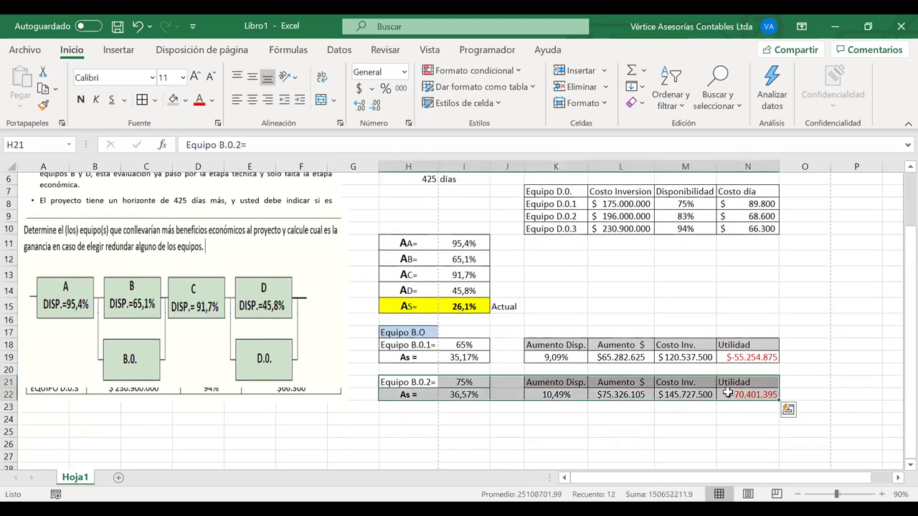
{"action": "key", "text": "ctrl+c"}
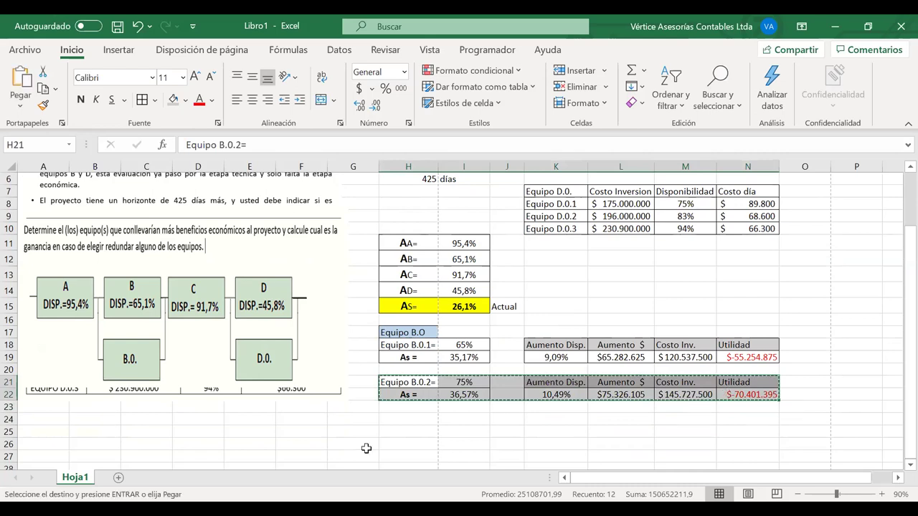
{"action": "left_click", "coordinate": [396, 423]}
{"action": "key", "text": "ctrl+v"}
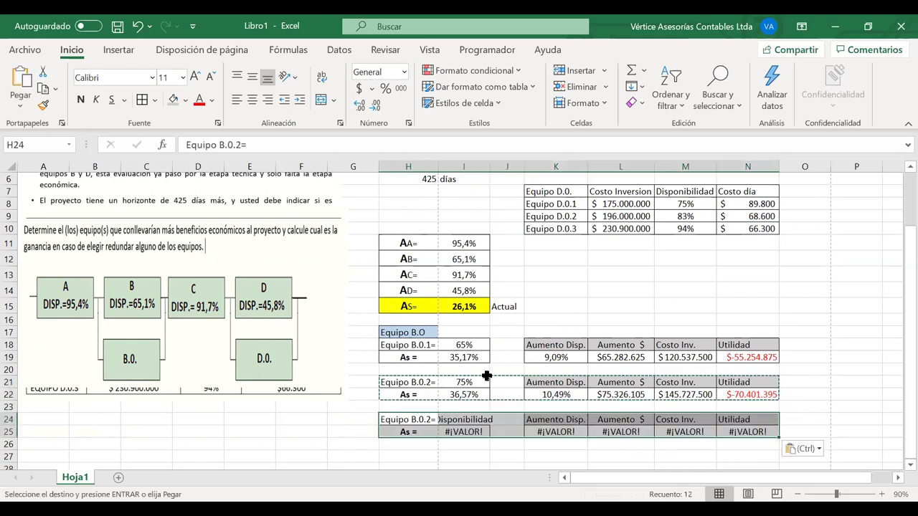
- Link the availability in I24 to the Equipo B.0.3 row of the equipment table with =M5
{"action": "scroll", "coordinate": [486, 376], "scroll_direction": "up", "scroll_amount": 2}
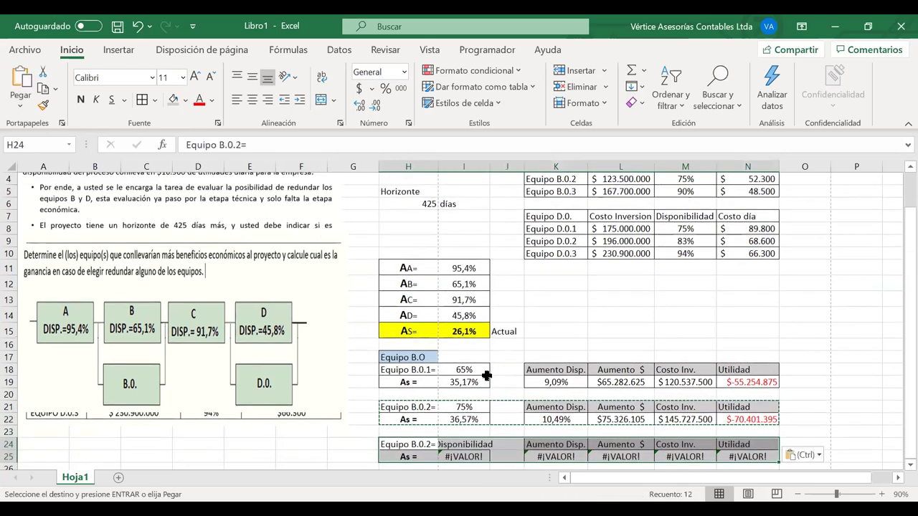
{"action": "left_click", "coordinate": [456, 448]}
{"action": "type", "text": "="}
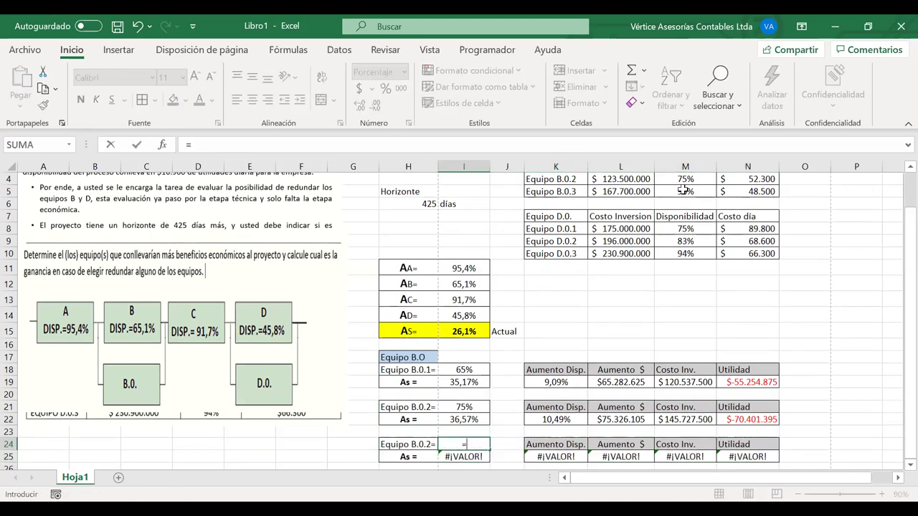
{"action": "scroll", "coordinate": [683, 190], "scroll_direction": "up", "scroll_amount": 1}
{"action": "left_click", "coordinate": [683, 216]}
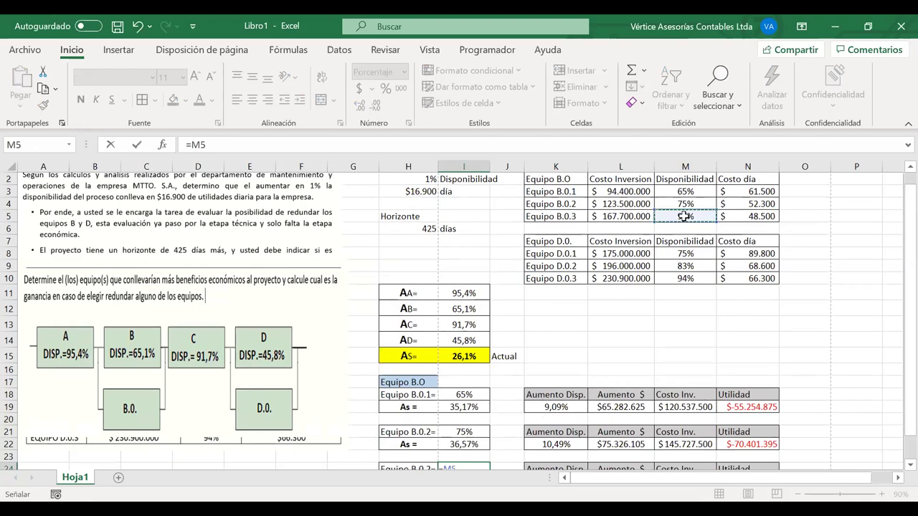
{"action": "key", "text": "Return"}
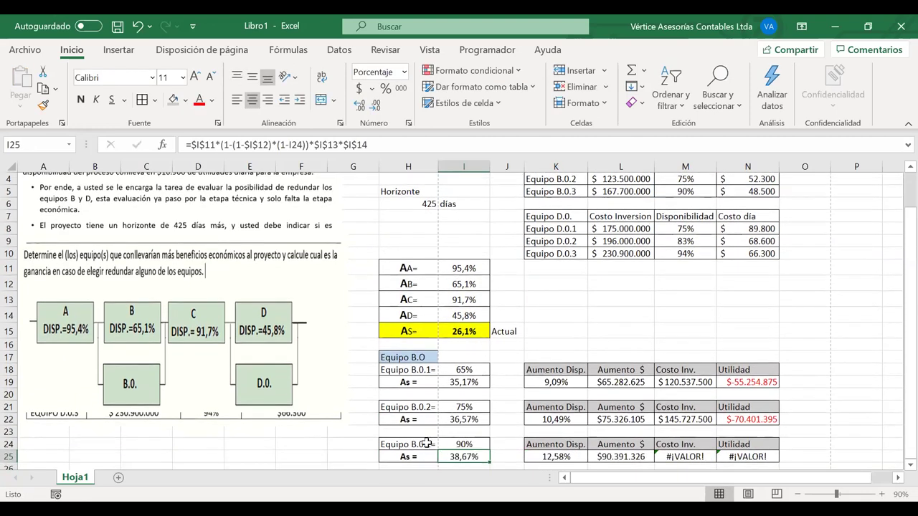
- Change the label of the copied block in H24 to Equipo B.0.3=
{"action": "left_click", "coordinate": [414, 445]}
{"action": "key", "text": "F2"}
{"action": "key", "text": "BackSpace"}
{"action": "key", "text": "BackSpace"}
{"action": "type", "text": "3="}
{"action": "key", "text": "Return"}
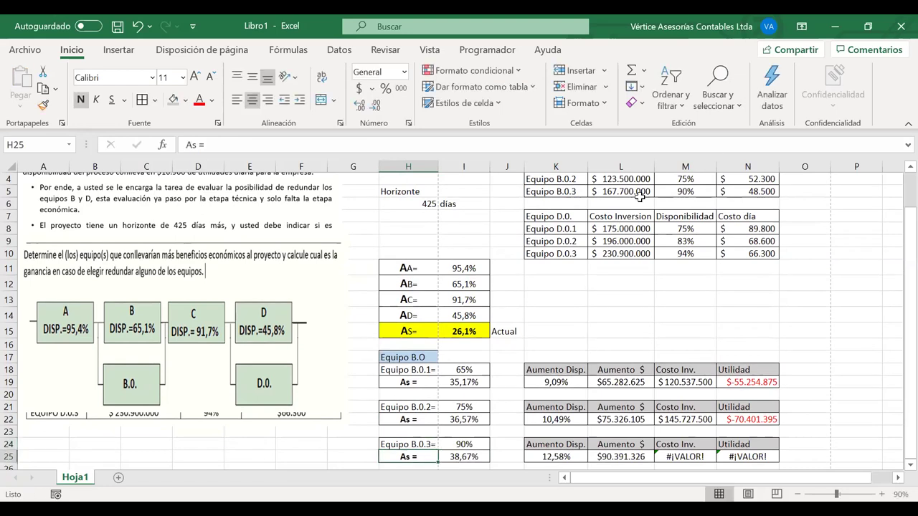
- Check the As formula of Equipo B.0.3 in I25 with the sheet zoomed out to 80%
{"action": "left_click", "coordinate": [681, 192]}
{"action": "scroll", "coordinate": [666, 215], "scroll_direction": "up", "scroll_amount": 1}
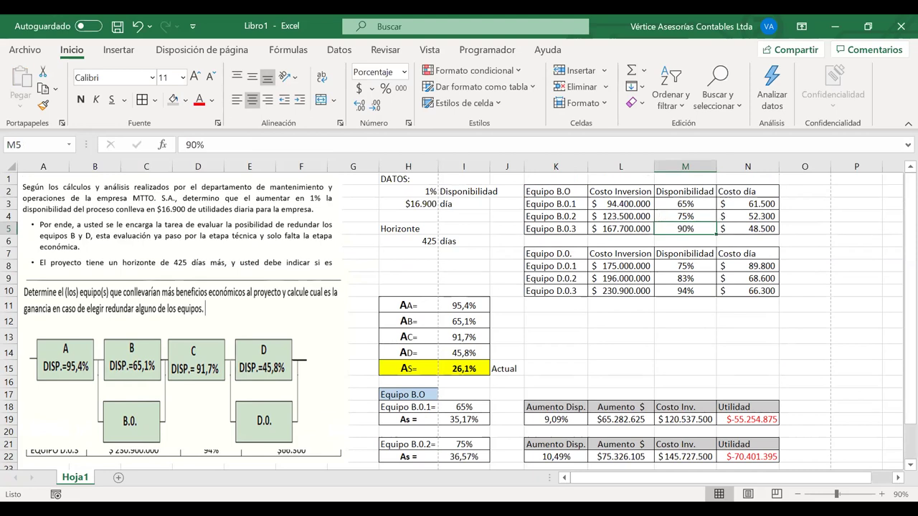
{"action": "left_click", "coordinate": [797, 495]}
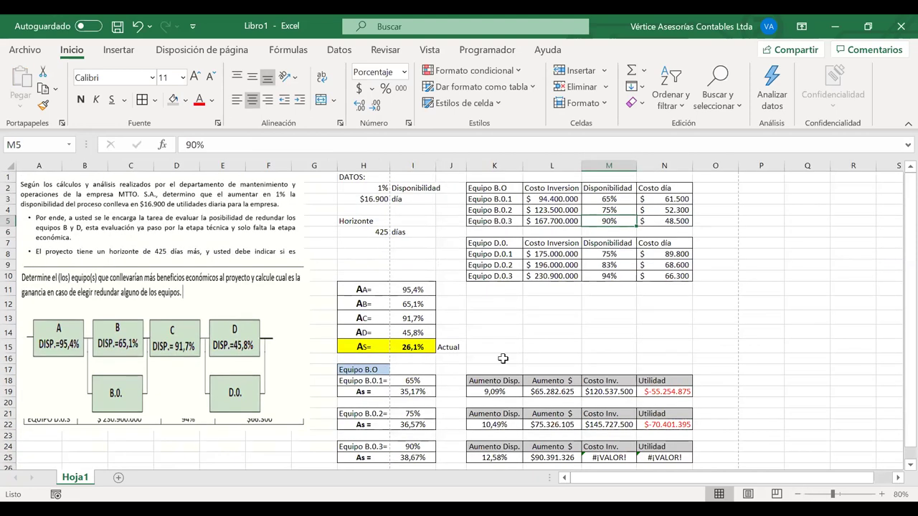
{"action": "left_click", "coordinate": [406, 457]}
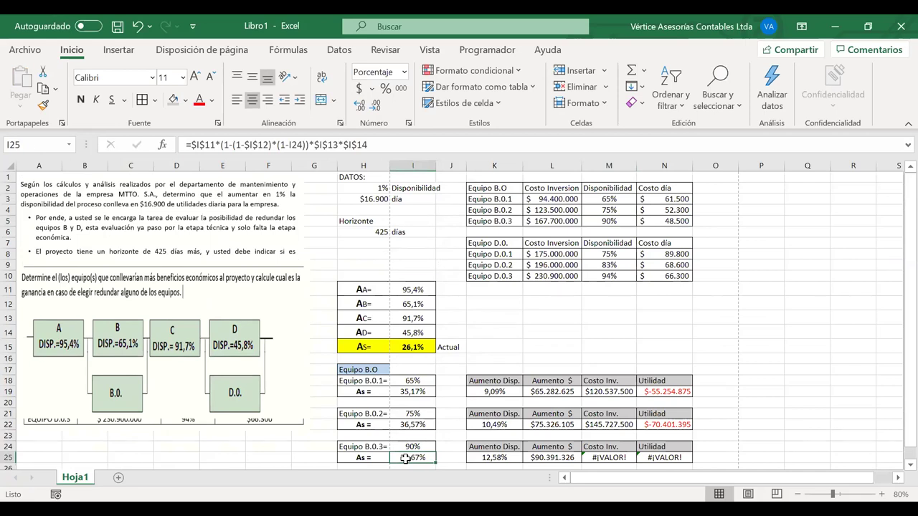
{"action": "double_click", "coordinate": [406, 459]}
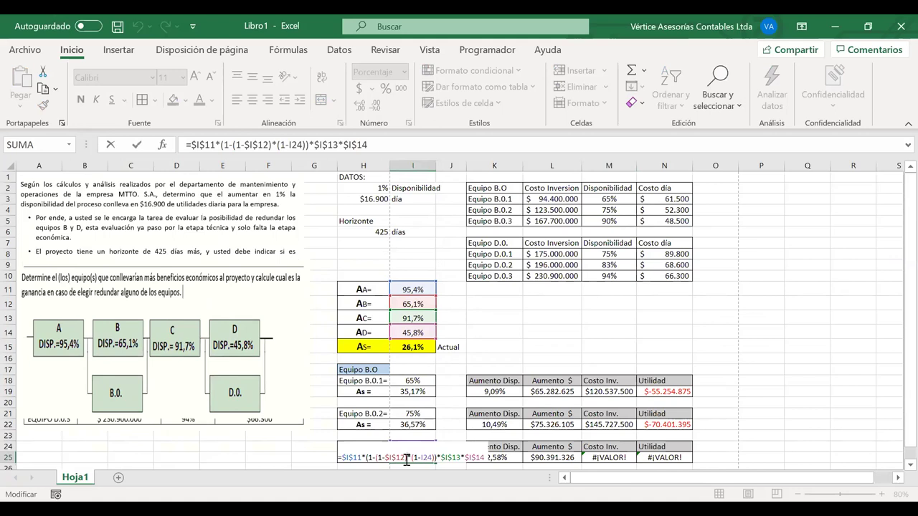
{"action": "key", "text": "Return"}
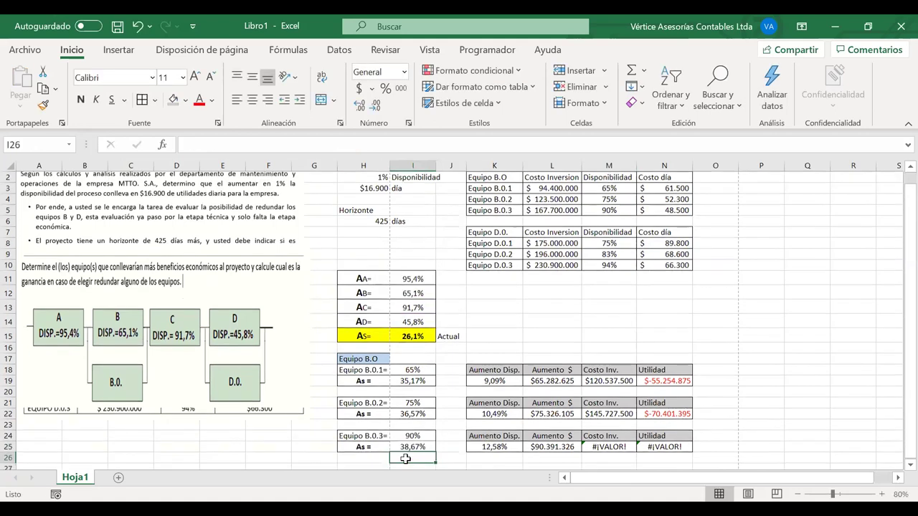
- Check the Equipo B.0.3 availability increase formula in K25 and the monetary increase formula in L25
{"action": "left_click", "coordinate": [493, 446]}
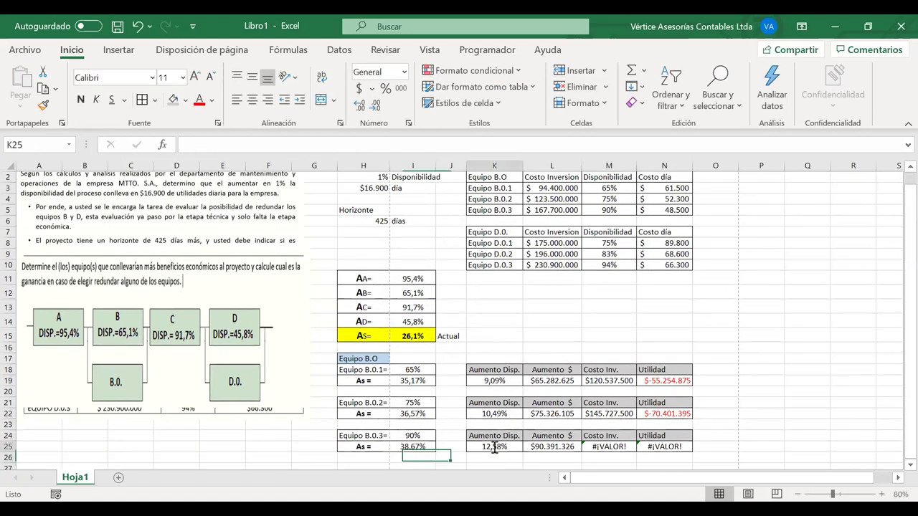
{"action": "double_click", "coordinate": [494, 446]}
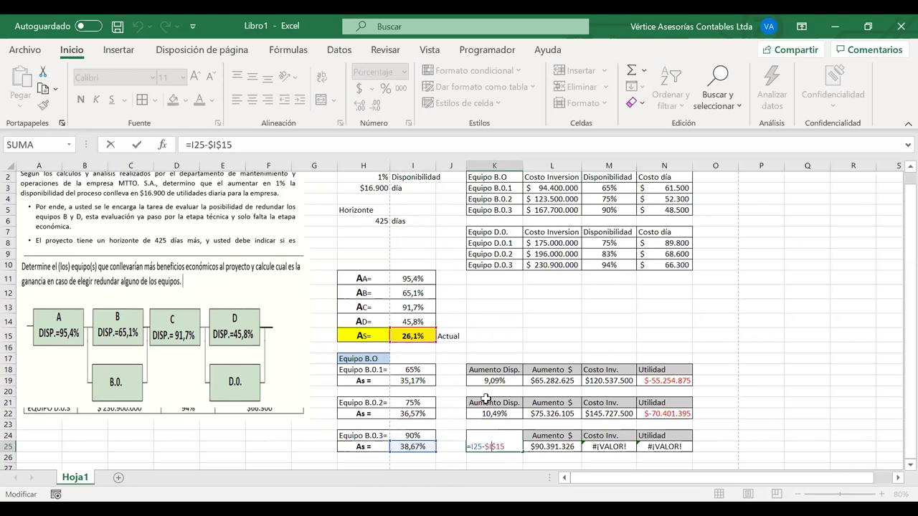
{"action": "key", "text": "Return"}
{"action": "key", "text": "Return"}
{"action": "scroll", "coordinate": [546, 411], "scroll_direction": "up", "scroll_amount": 1}
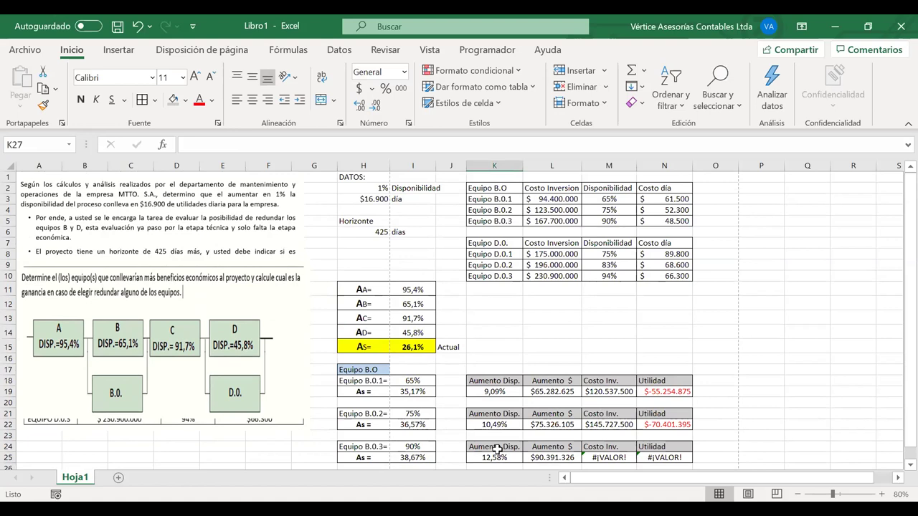
{"action": "double_click", "coordinate": [550, 458]}
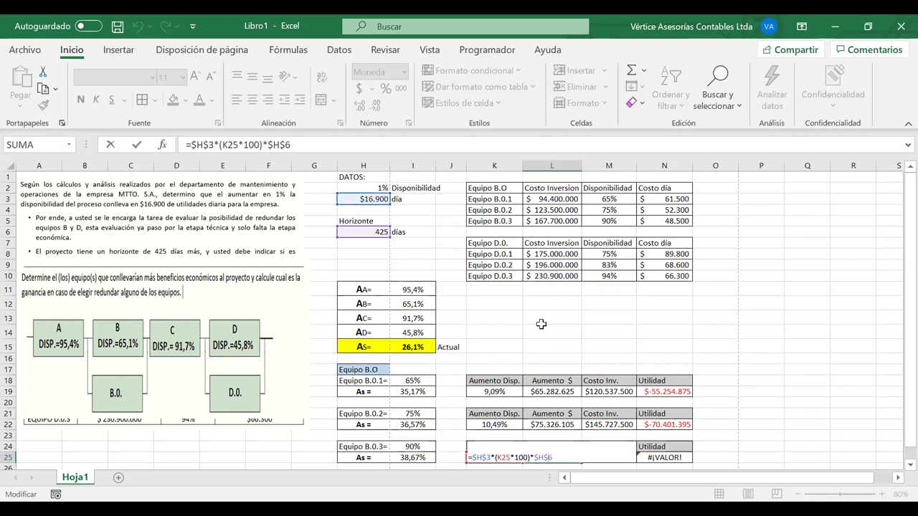
{"action": "key", "text": "Return"}
- Correct the Equipo B.0.3 investment cost in M25 to =L5+N5*$H$6 and review its references
{"action": "left_click", "coordinate": [609, 447]}
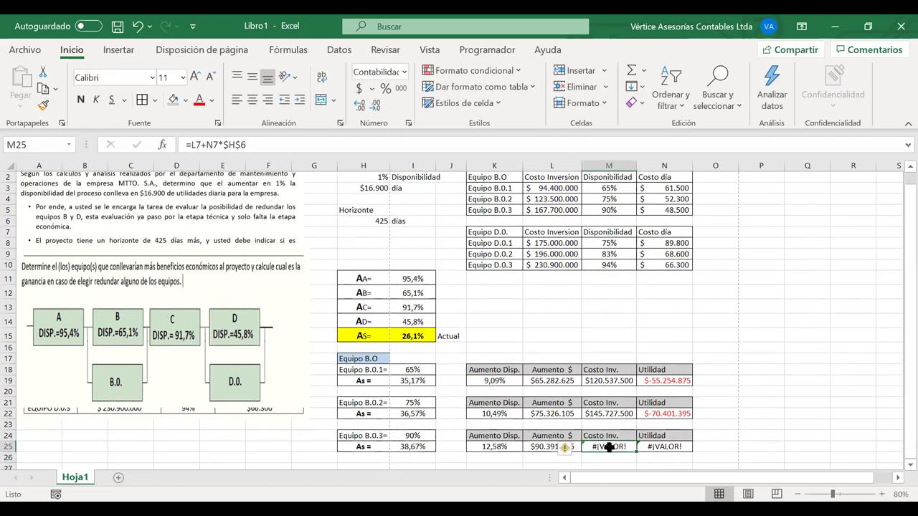
{"action": "double_click", "coordinate": [609, 447]}
{"action": "left_click_drag", "start_coordinate": [572, 234], "coordinate": [572, 212]}
{"action": "left_click_drag", "start_coordinate": [657, 228], "coordinate": [656, 206]}
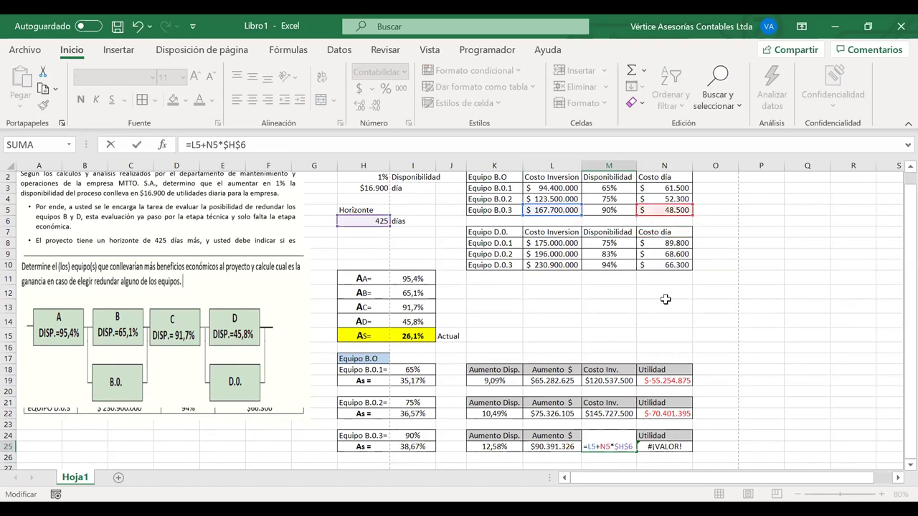
{"action": "key", "text": "Return"}
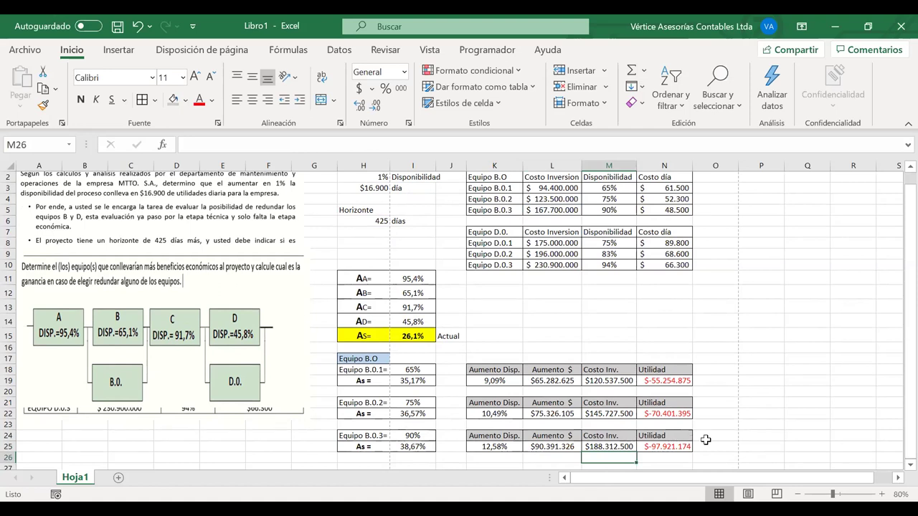
{"action": "double_click", "coordinate": [602, 445]}
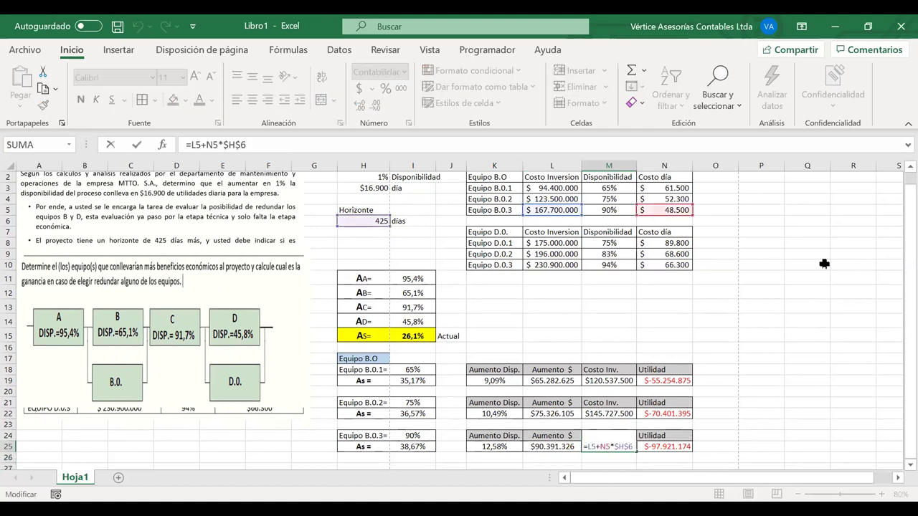
{"action": "key", "text": "Return"}
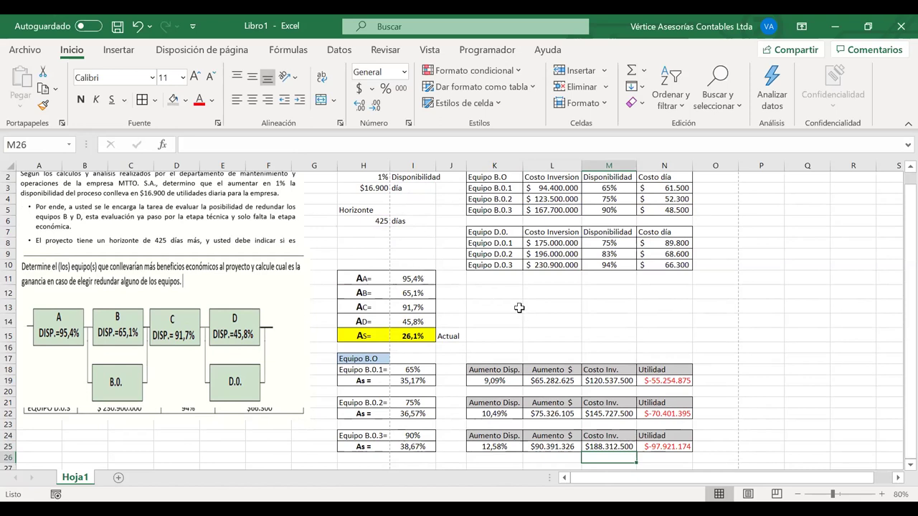
- Test the profits of the B.0 options with a horizon of 700 and of 1000 days in H6
{"action": "left_click", "coordinate": [373, 220]}
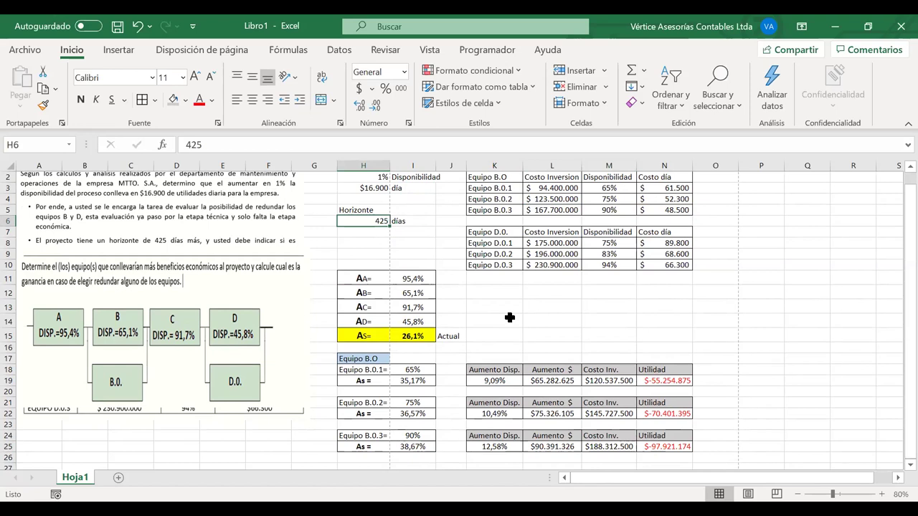
{"action": "type", "text": "700"}
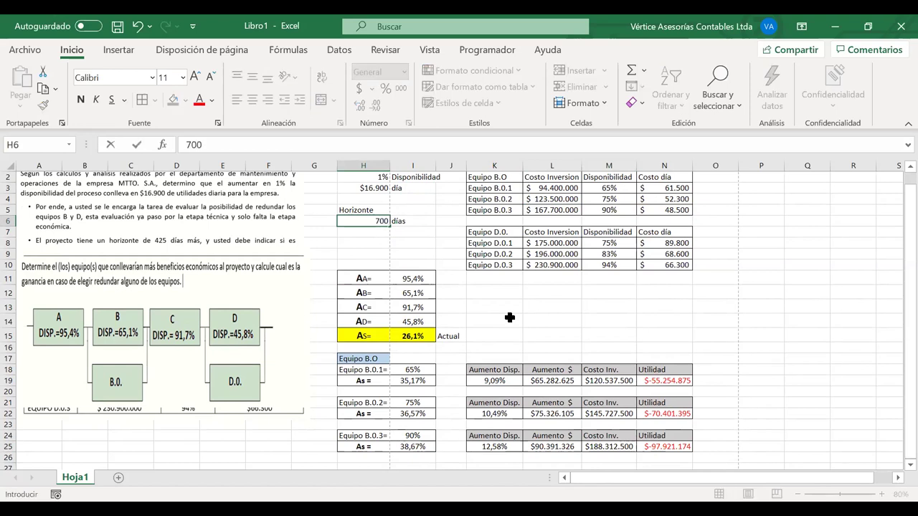
{"action": "key", "text": "Return"}
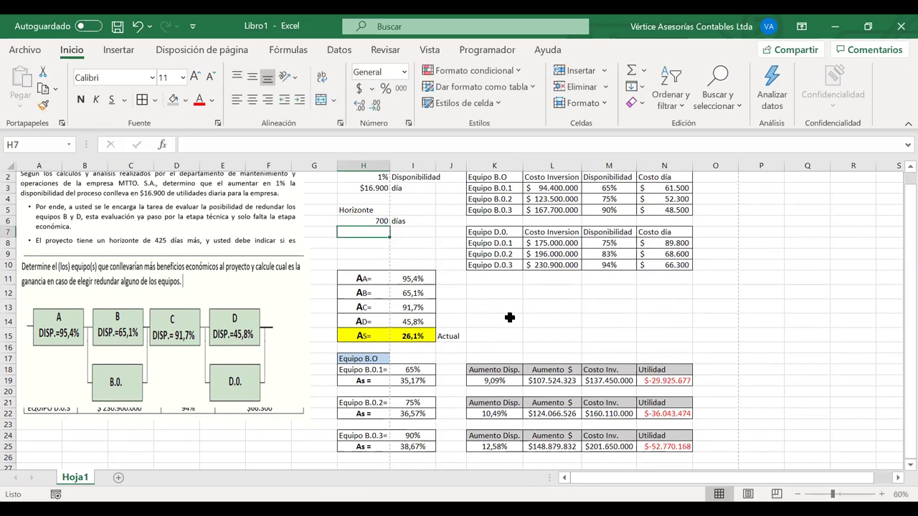
{"action": "key", "text": "Up"}
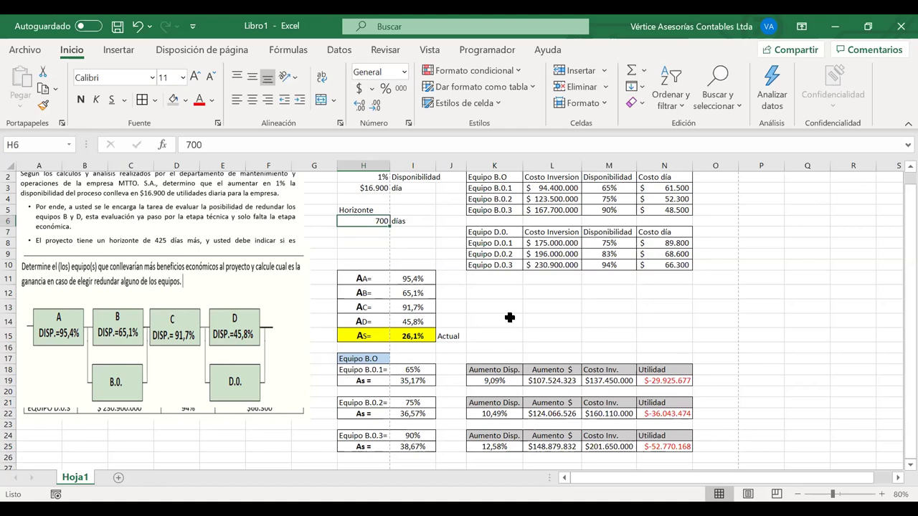
{"action": "type", "text": "1000"}
{"action": "key", "text": "Return"}
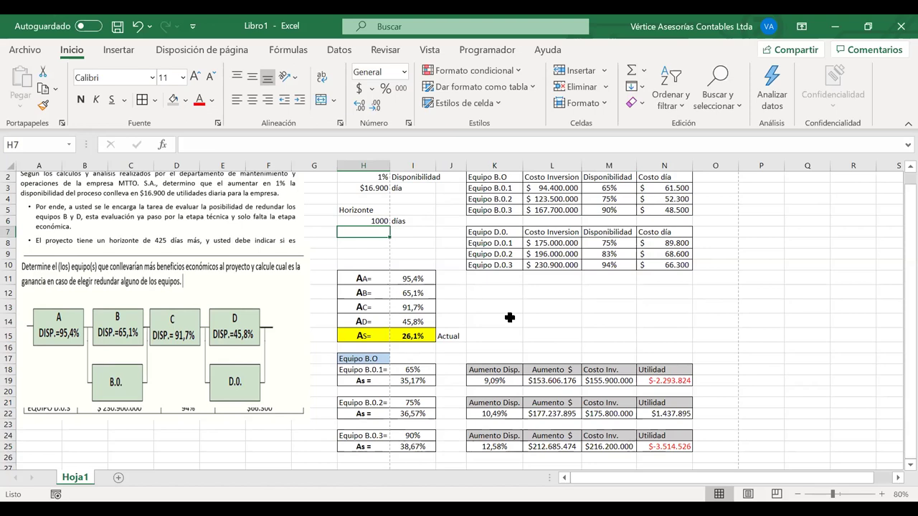
- Test the profits of the B.0 options with a horizon of 1095 days in H6
{"action": "left_click", "coordinate": [373, 223]}
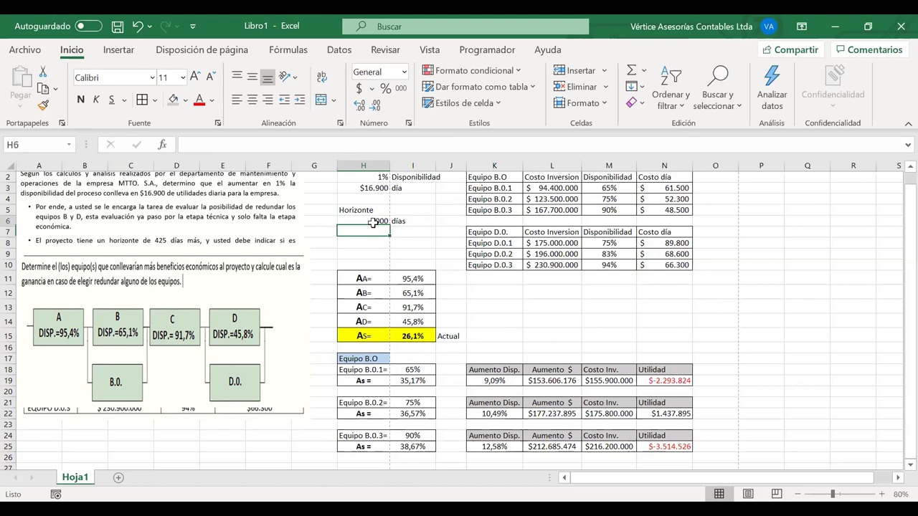
{"action": "left_click", "coordinate": [244, 149]}
{"action": "key", "text": "BackSpace"}
{"action": "key", "text": "BackSpace"}
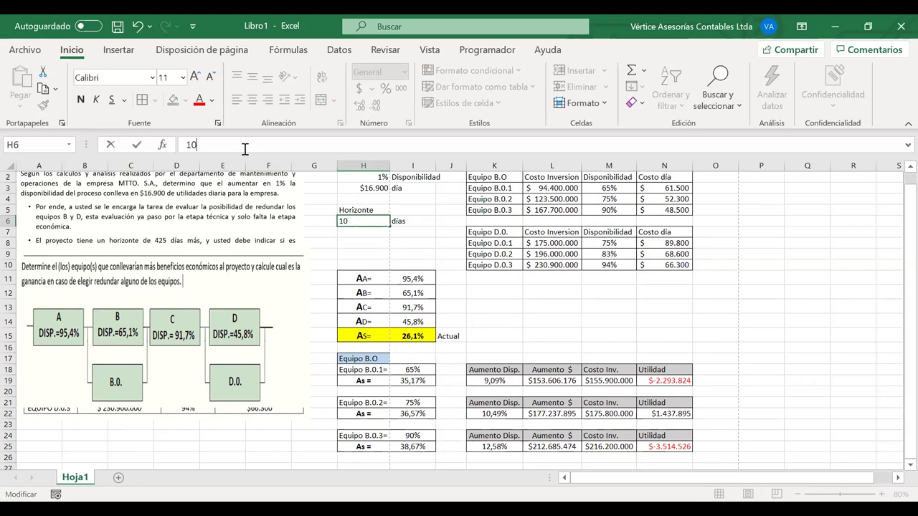
{"action": "type", "text": "95"}
{"action": "key", "text": "Return"}
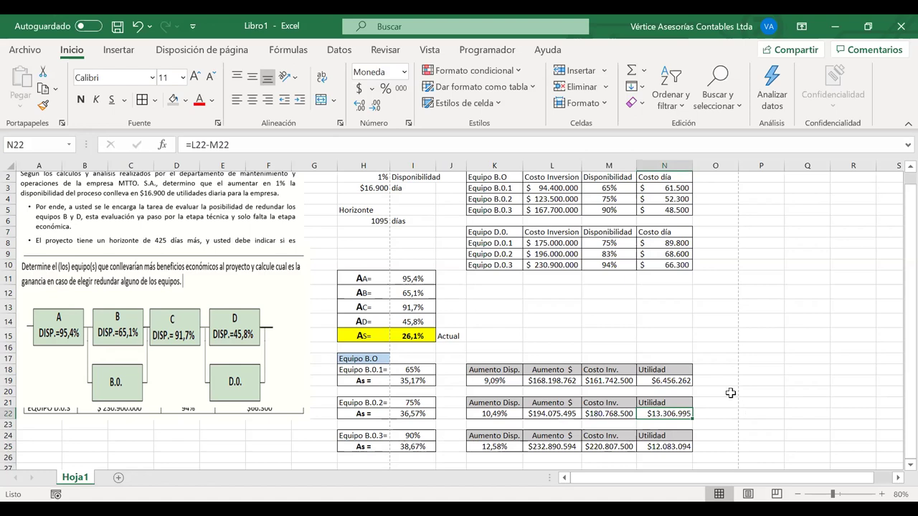
- Undo the three test changes to the horizon in H6
{"action": "key", "text": "ctrl+z"}
{"action": "key", "text": "ctrl+z"}
{"action": "key", "text": "ctrl+z"}
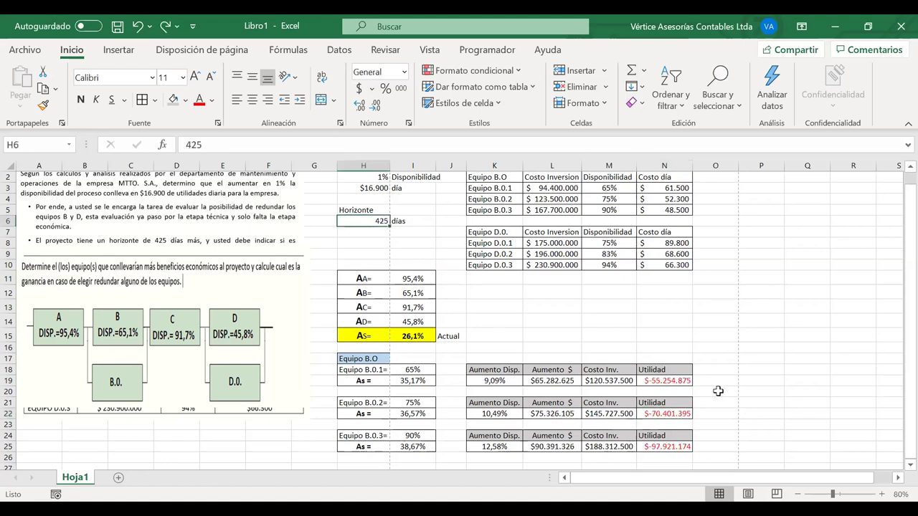
{"action": "left_click", "coordinate": [677, 349]}
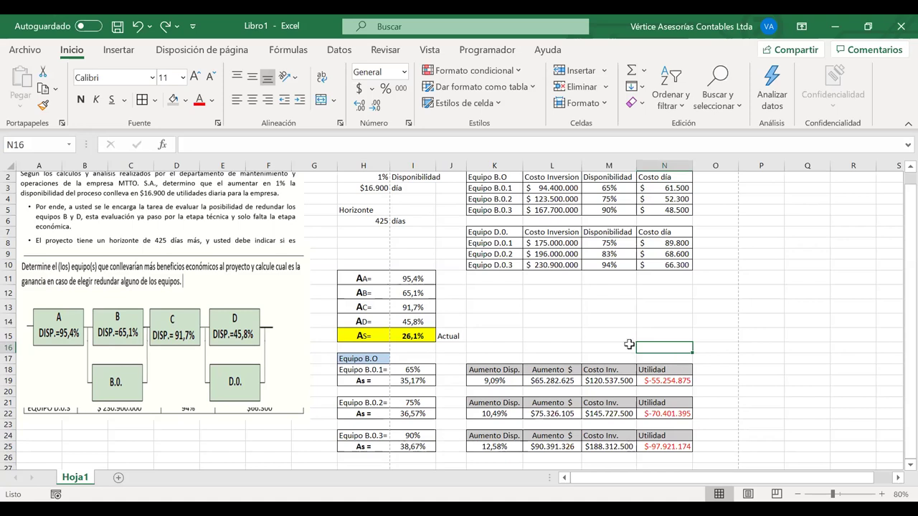
- Copy the Equipo B.O heading from H17 to H27 and change the copy's text to Equipo D.O
{"action": "scroll", "coordinate": [510, 304], "scroll_direction": "down", "scroll_amount": 1}
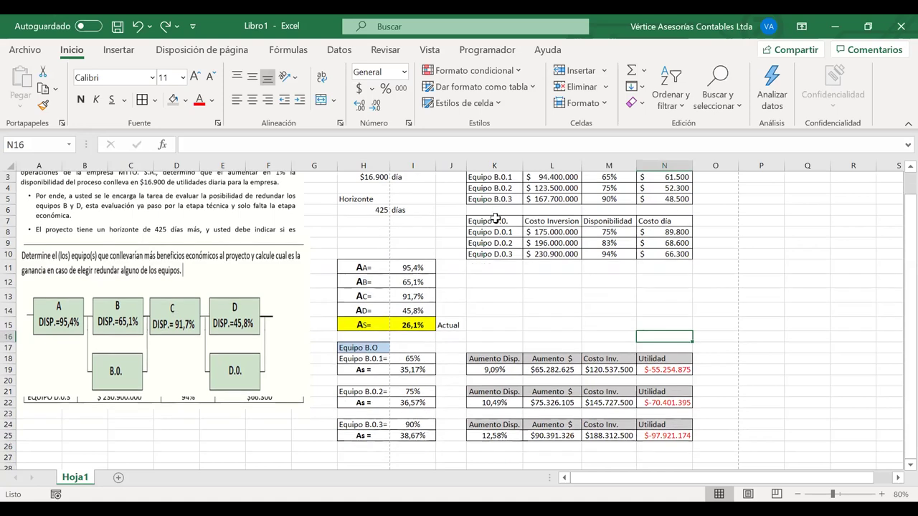
{"action": "left_click", "coordinate": [498, 220]}
{"action": "left_click", "coordinate": [357, 348]}
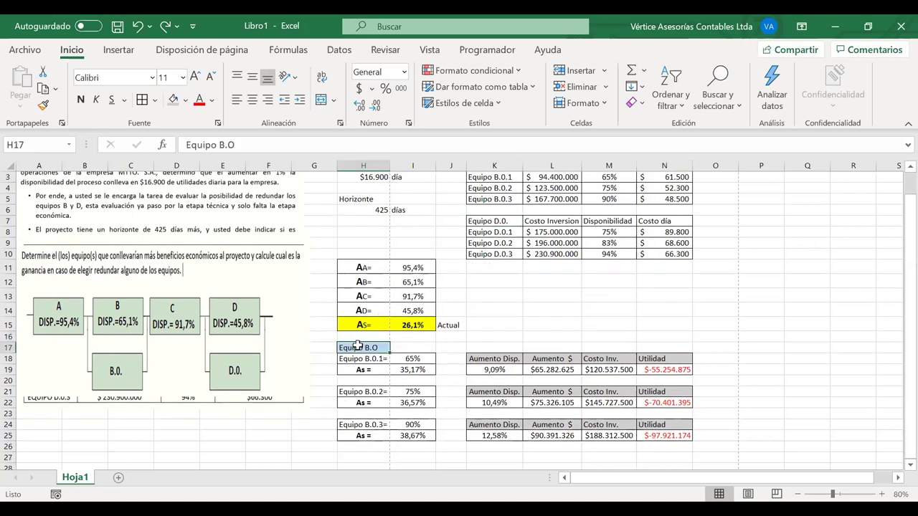
{"action": "key", "text": "ctrl+c"}
{"action": "left_click", "coordinate": [352, 455]}
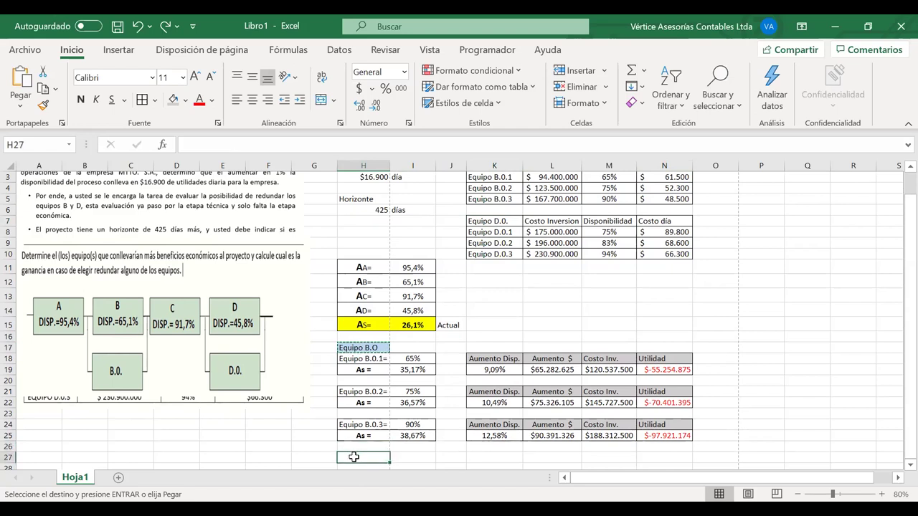
{"action": "key", "text": "ctrl+v"}
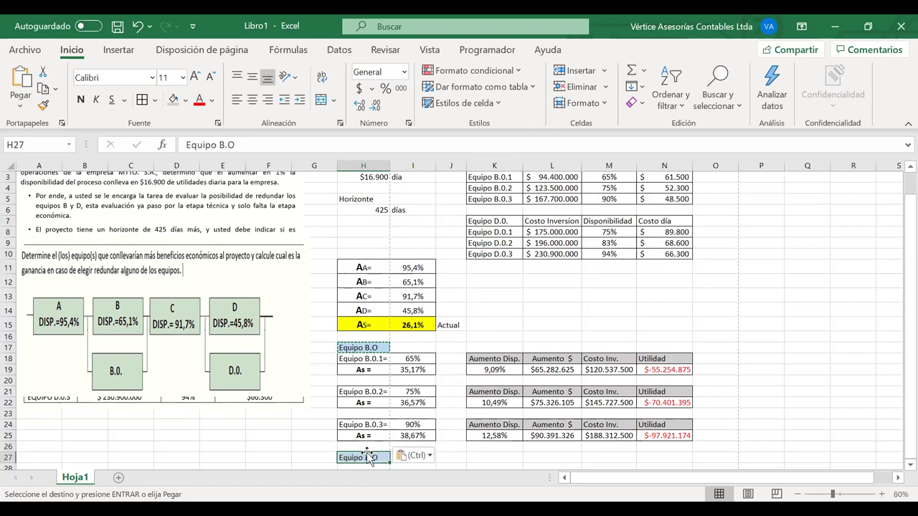
{"action": "double_click", "coordinate": [366, 458]}
{"action": "key", "text": "Delete"}
{"action": "type", "text": "D"}
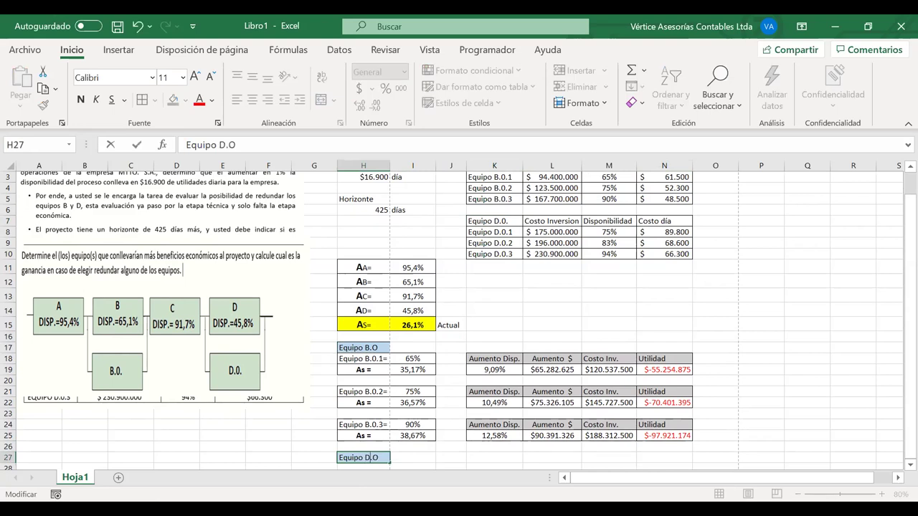
{"action": "left_click", "coordinate": [606, 436]}
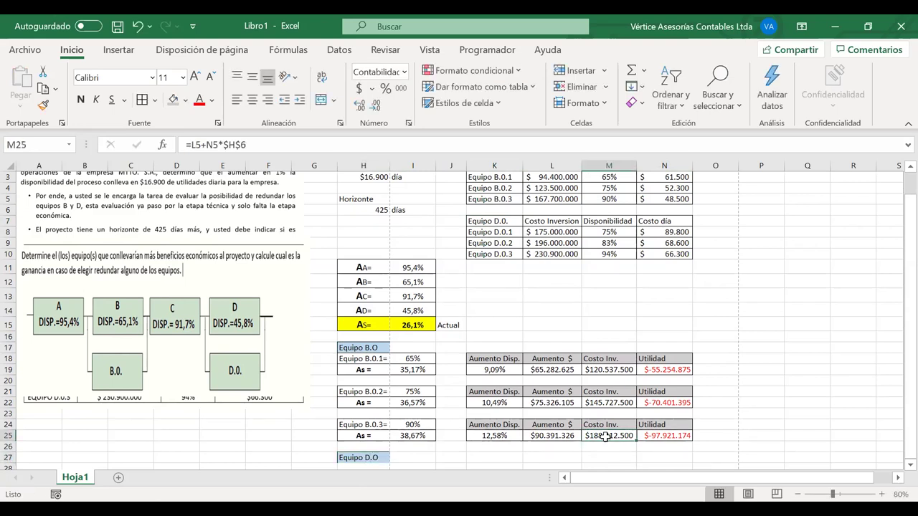
- Review the cells referenced by the Equipo B.0.3 investment cost formula in M25
{"action": "double_click", "coordinate": [606, 436]}
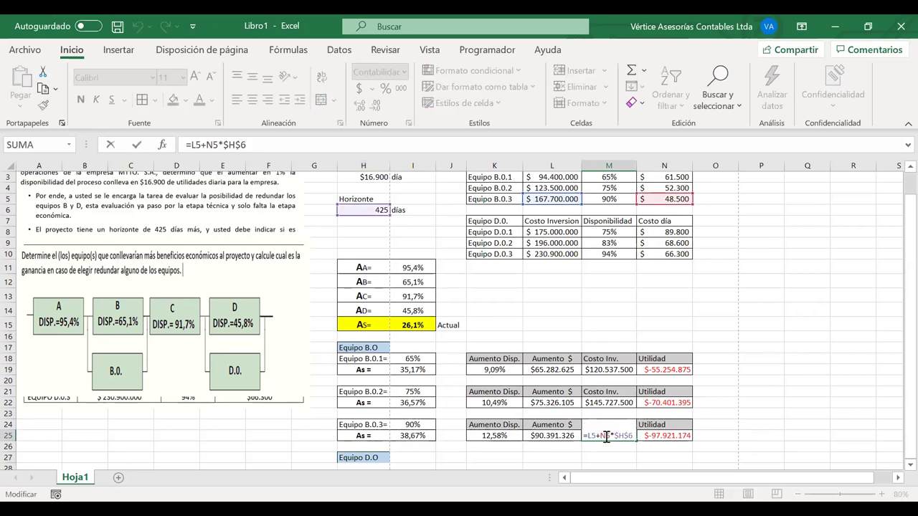
{"action": "scroll", "coordinate": [606, 438], "scroll_direction": "up", "scroll_amount": 1}
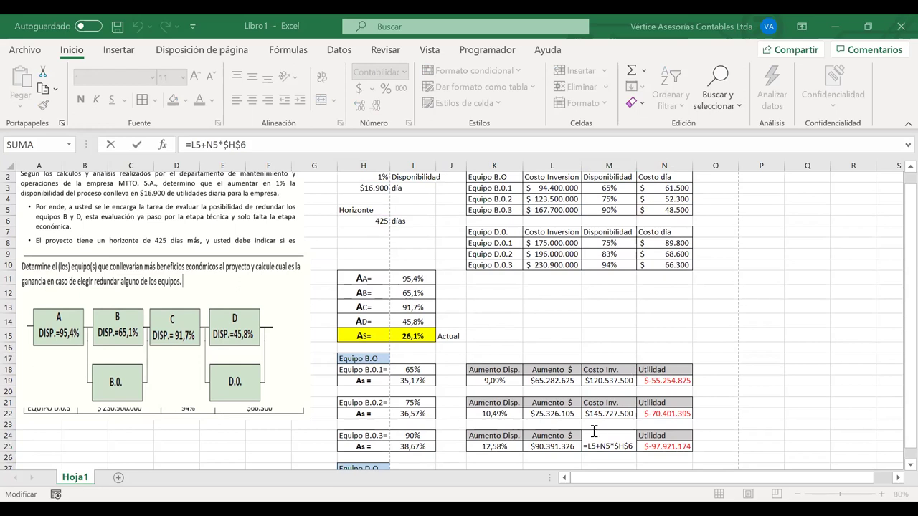
{"action": "left_click", "coordinate": [259, 138]}
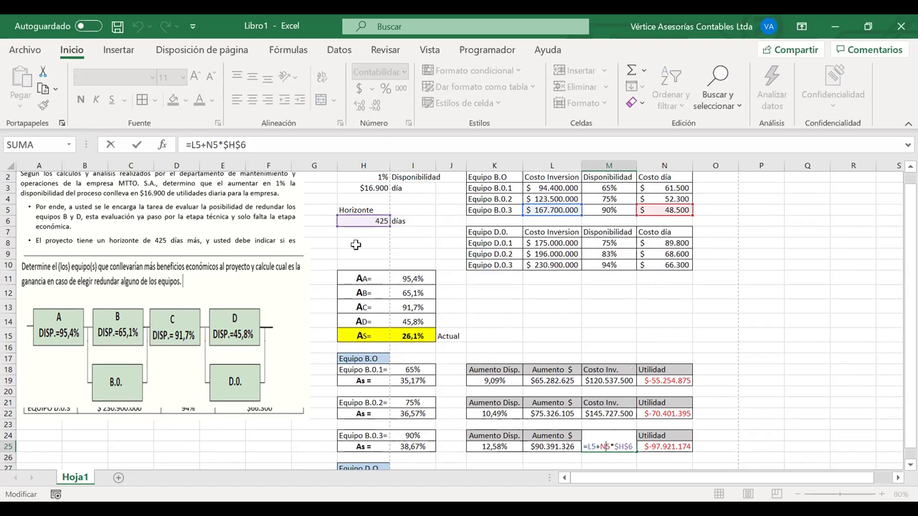
{"action": "key", "text": "Return"}
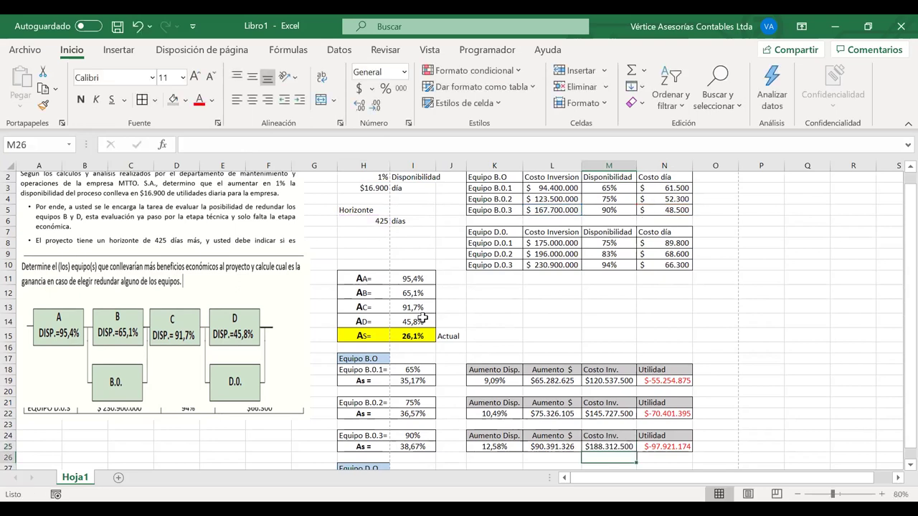
- Copy the Equipo B.0.1 calculation block H18:N19 to H28, directly below the Equipo D.O heading
{"action": "key", "text": "Down"}
{"action": "key", "text": "Left"}
{"action": "key", "text": "Down"}
{"action": "key", "text": "Down"}
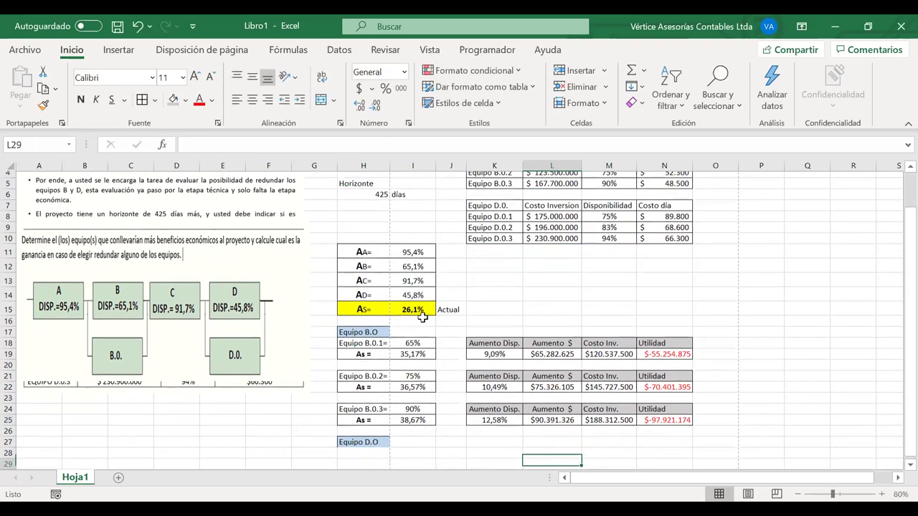
{"action": "key", "text": "Left"}
{"action": "key", "text": "Left"}
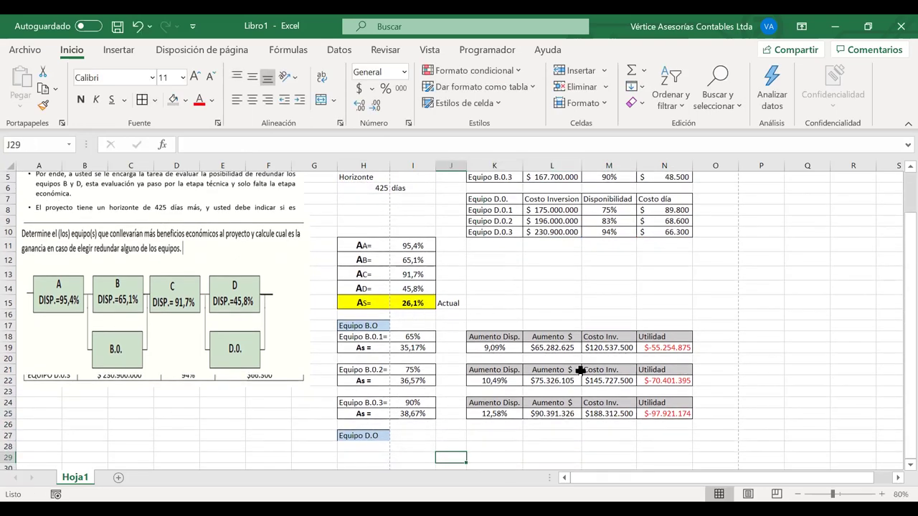
{"action": "left_click_drag", "start_coordinate": [358, 336], "coordinate": [656, 350]}
{"action": "key", "text": "ctrl+c"}
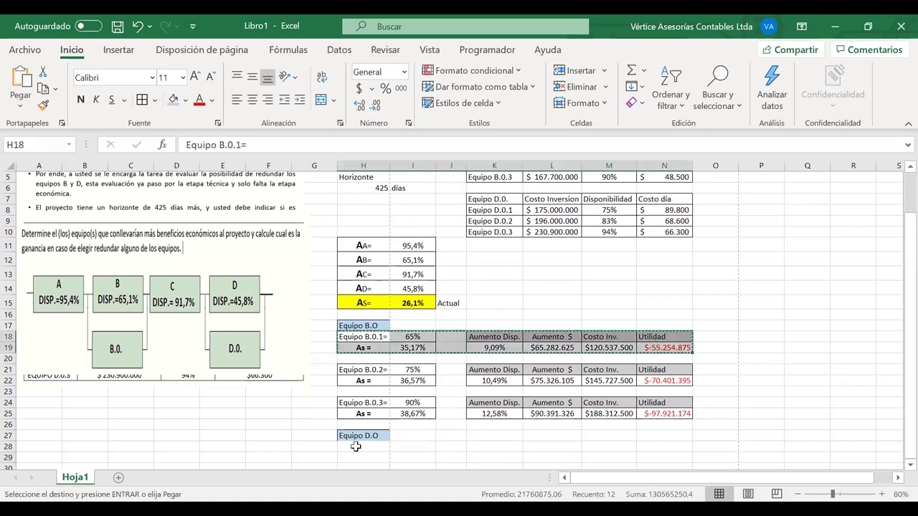
{"action": "left_click", "coordinate": [356, 446]}
{"action": "key", "text": "ctrl+v"}
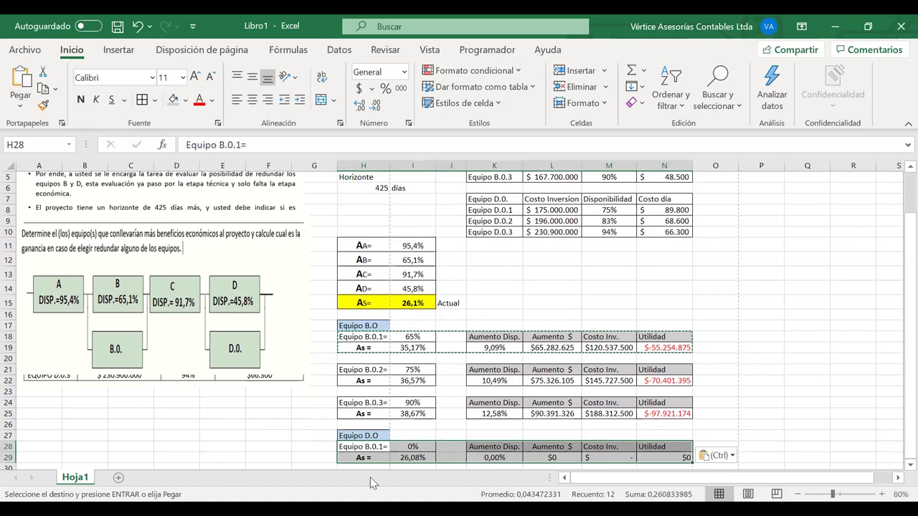
- Change the copied block's label in H28 to Equipo D.0.1=
{"action": "key", "text": "F2"}
{"action": "key", "text": "Left"}
{"action": "key", "text": "Left"}
{"action": "key", "text": "Left"}
{"action": "key", "text": "Left"}
{"action": "key", "text": "Left"}
{"action": "key", "text": "BackSpace"}
{"action": "type", "text": "D"}
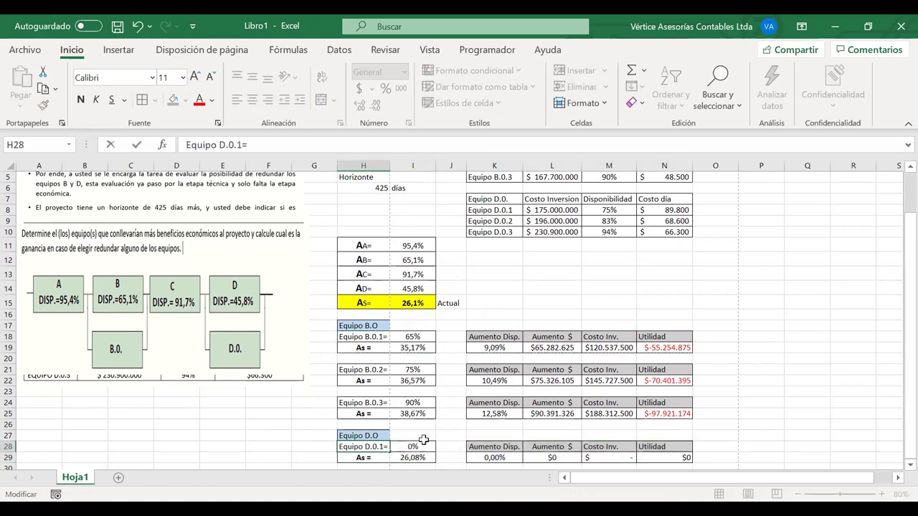
- Start a new formula in I28 for the availability of Equipo D.0.1
{"action": "left_click", "coordinate": [410, 447]}
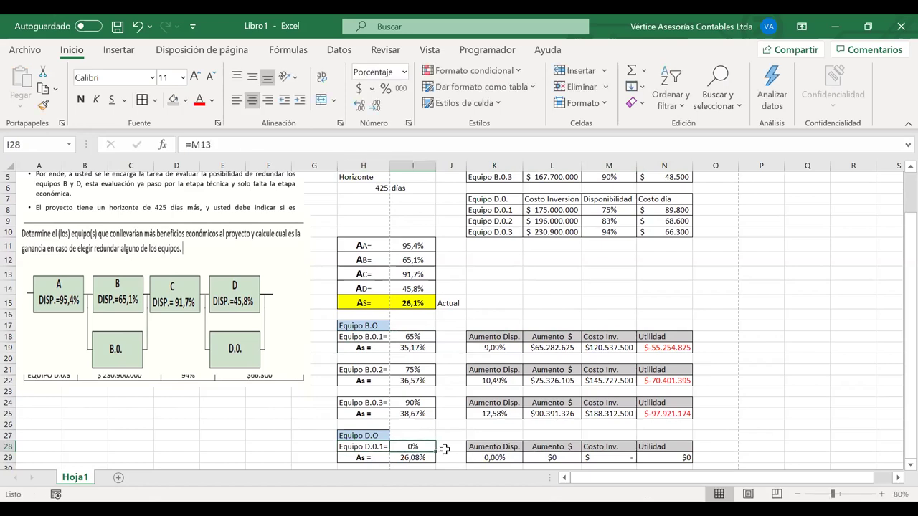
{"action": "type", "text": "="}
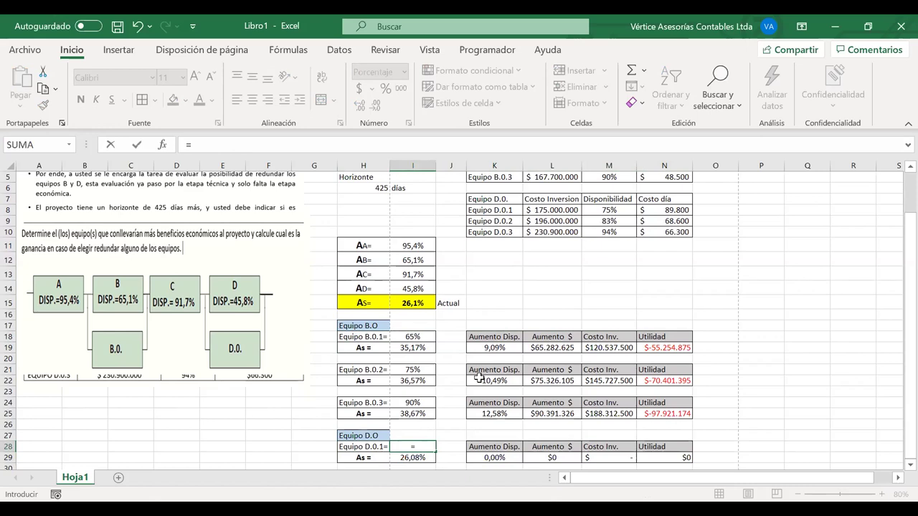
- Link Equipo D.0.1's availability to M8 and replace the equipment B redundancy term in its As formula with I12
{"action": "type", "text": "M8"}
{"action": "key", "text": "Return"}
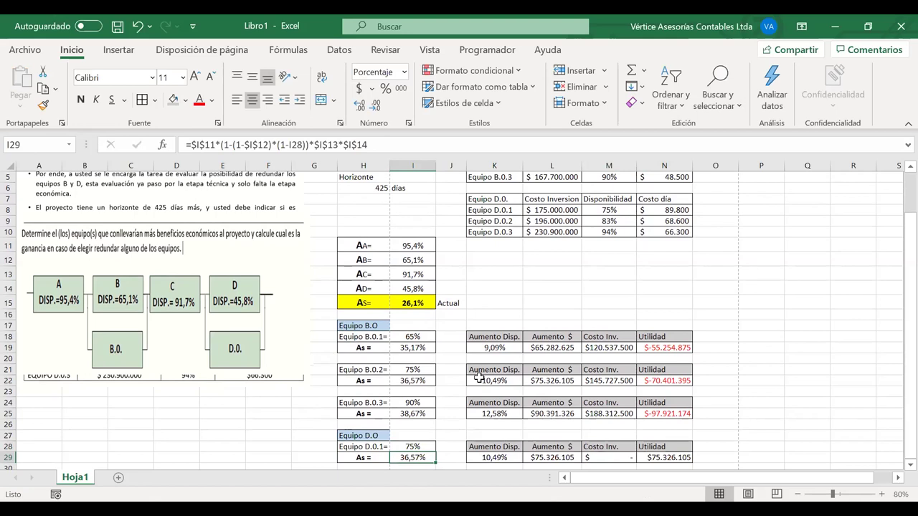
{"action": "double_click", "coordinate": [413, 458]}
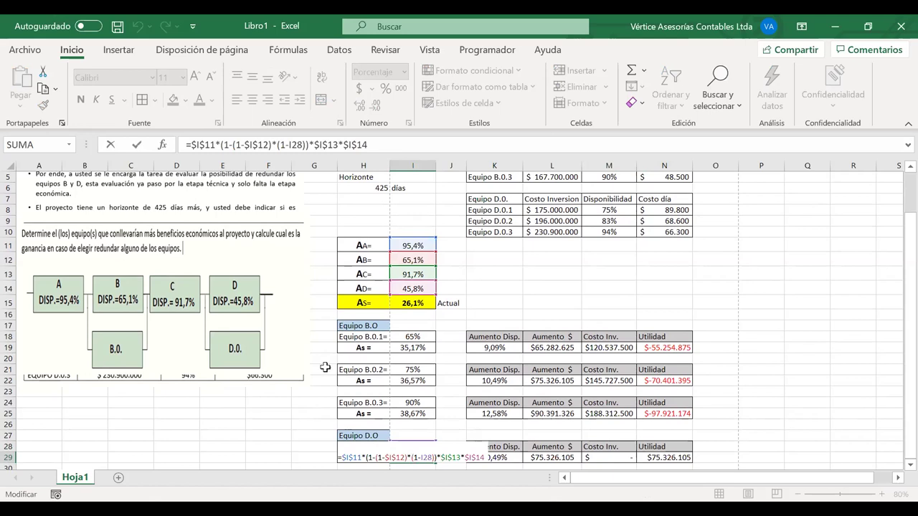
{"action": "left_click", "coordinate": [243, 145]}
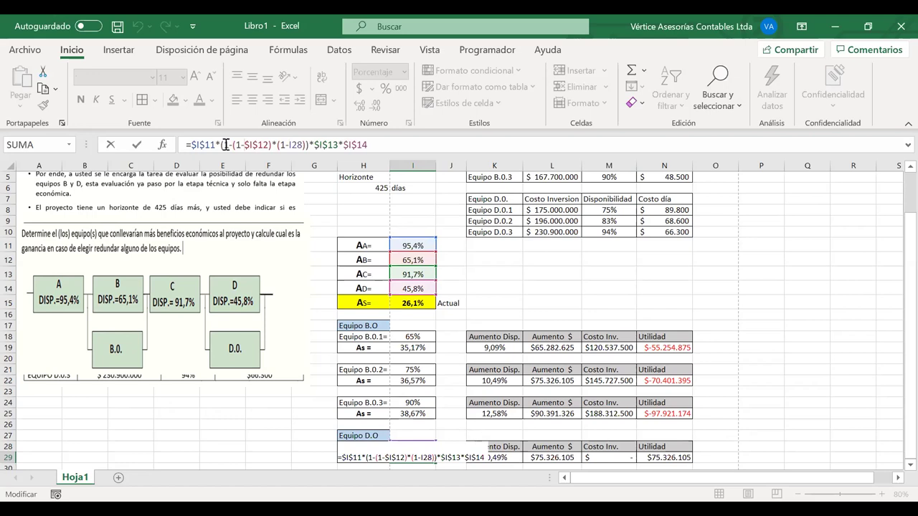
{"action": "left_click_drag", "start_coordinate": [220, 146], "coordinate": [309, 146]}
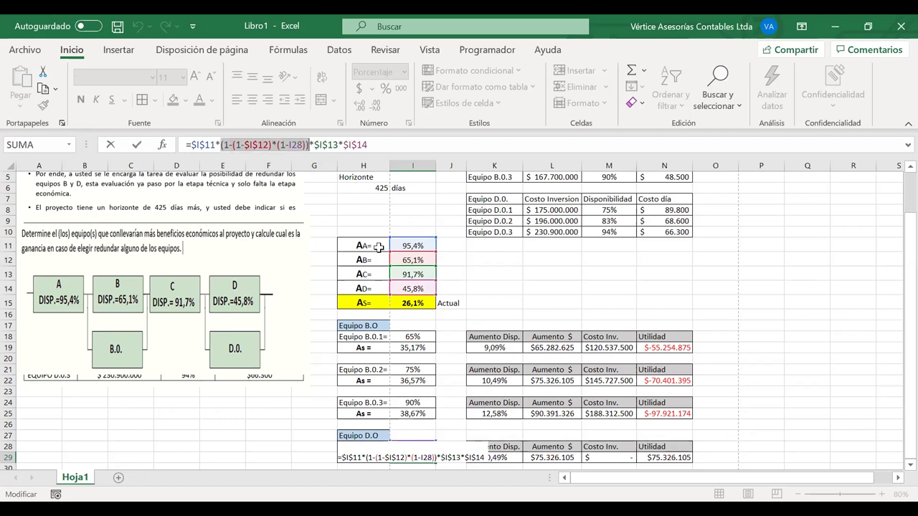
{"action": "key", "text": "BackSpace"}
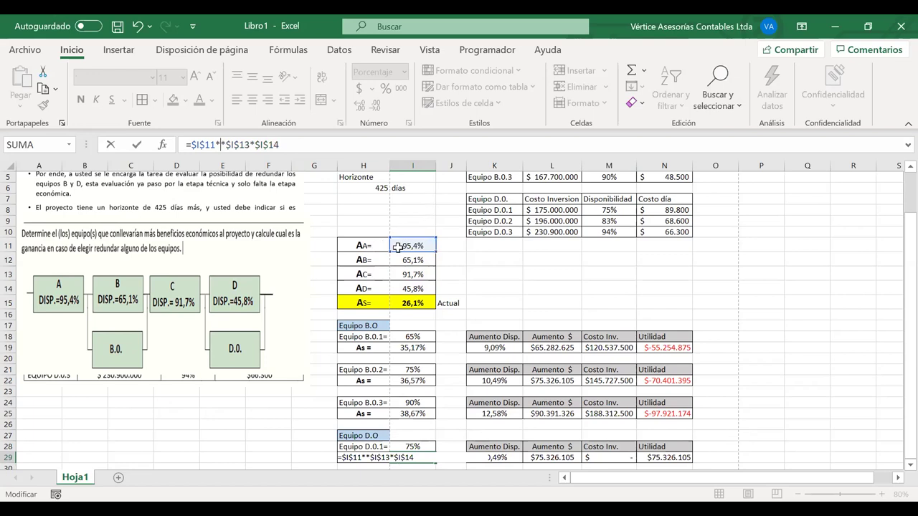
{"action": "left_click", "coordinate": [407, 260]}
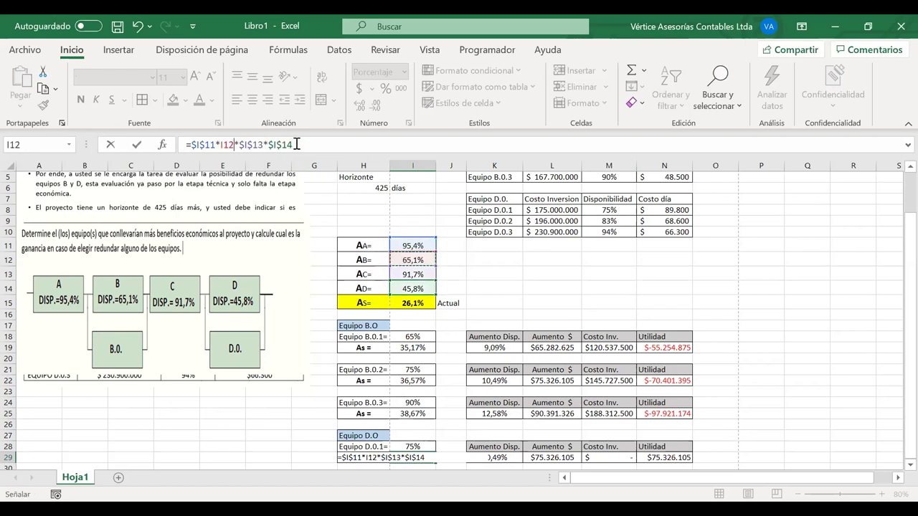
- Replace the final $I$14 factor in Equipo D.0.1's As formula with the redundancy term (1-(1-$I$14)*(1-I28))
{"action": "left_click_drag", "start_coordinate": [296, 144], "coordinate": [270, 144]}
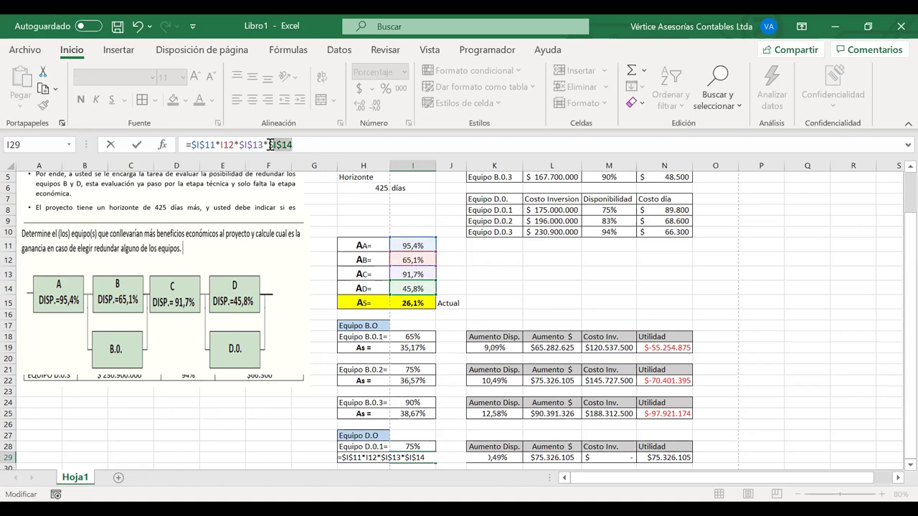
{"action": "key", "text": "BackSpace"}
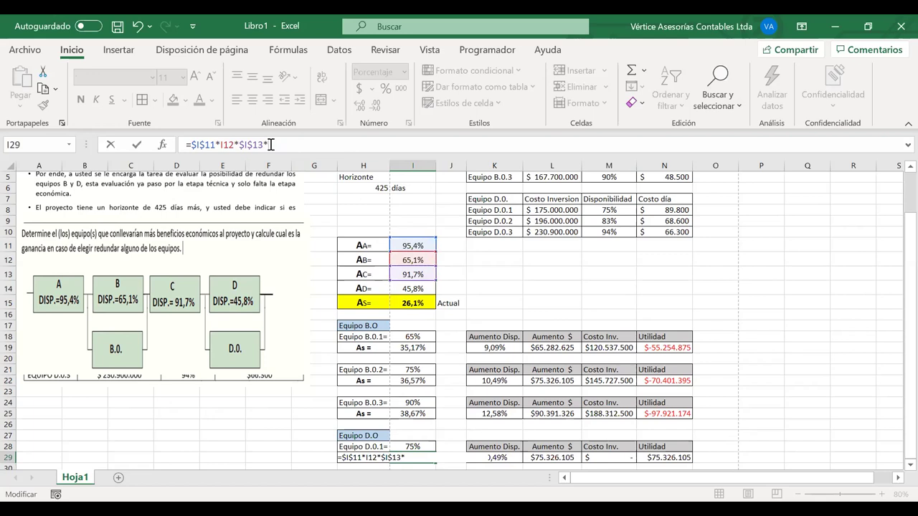
{"action": "type", "text": "("}
{"action": "type", "text": "1-(1-"}
{"action": "left_click", "coordinate": [403, 289]}
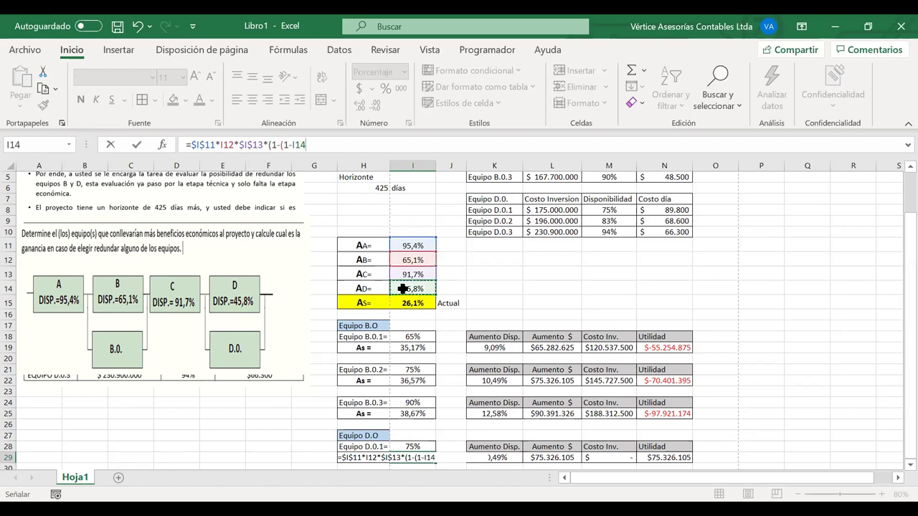
{"action": "type", "text": ")"}
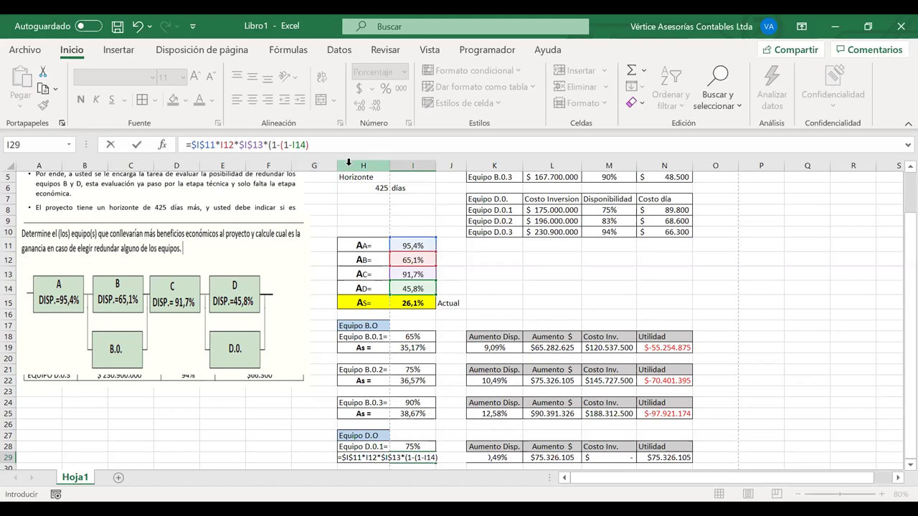
{"action": "key", "text": "F4"}
{"action": "type", "text": "*(1-"}
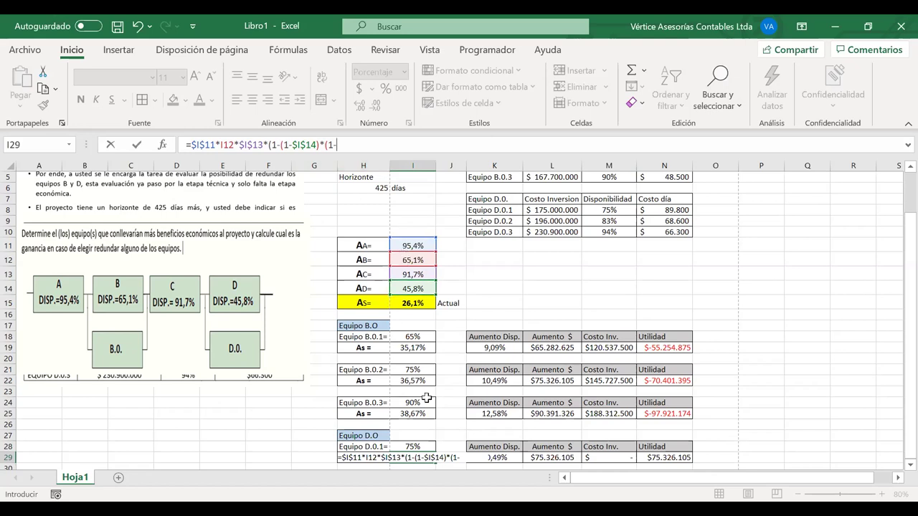
{"action": "left_click", "coordinate": [407, 447]}
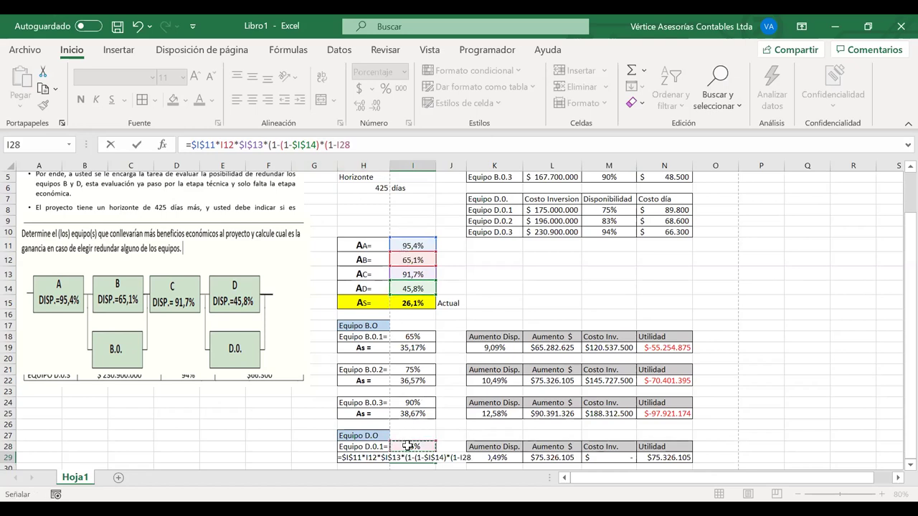
{"action": "type", "text": ")"}
{"action": "key", "text": "Return"}
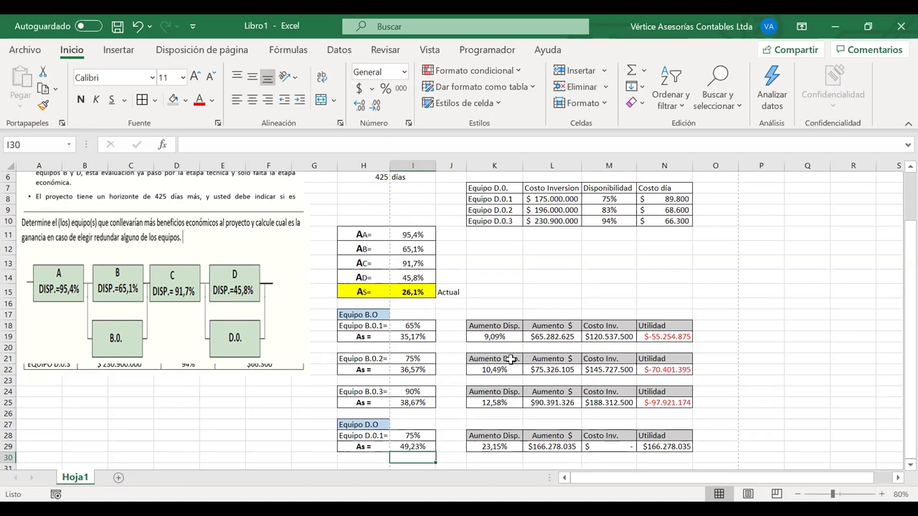
- Check the increase formulas for Equipo D.0.1 and correct its investment cost formula in M29 to =L8+N8*$H$6
{"action": "double_click", "coordinate": [487, 445]}
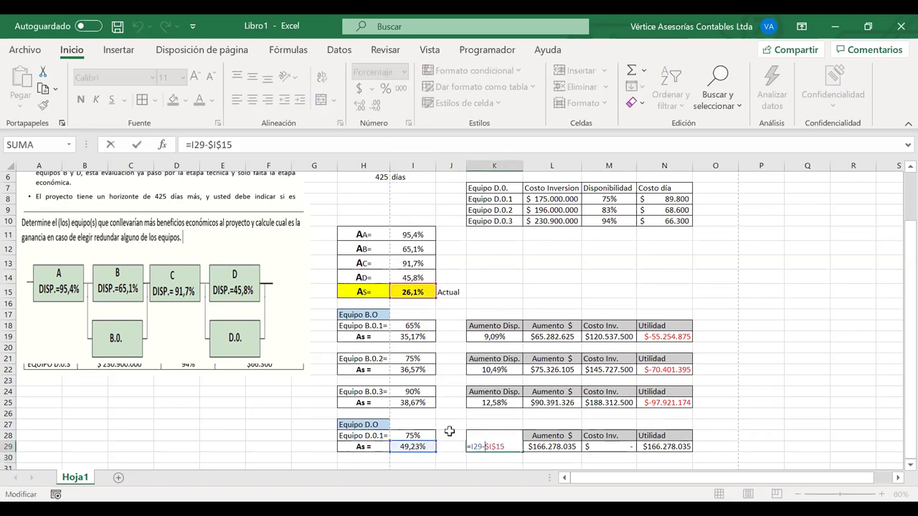
{"action": "key", "text": "Tab"}
{"action": "key", "text": "F2"}
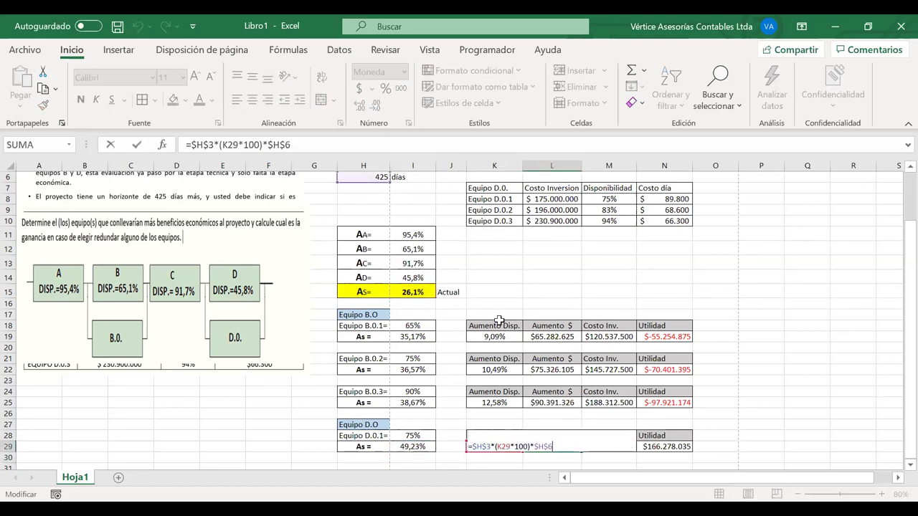
{"action": "scroll", "coordinate": [499, 320], "scroll_direction": "up", "scroll_amount": 2}
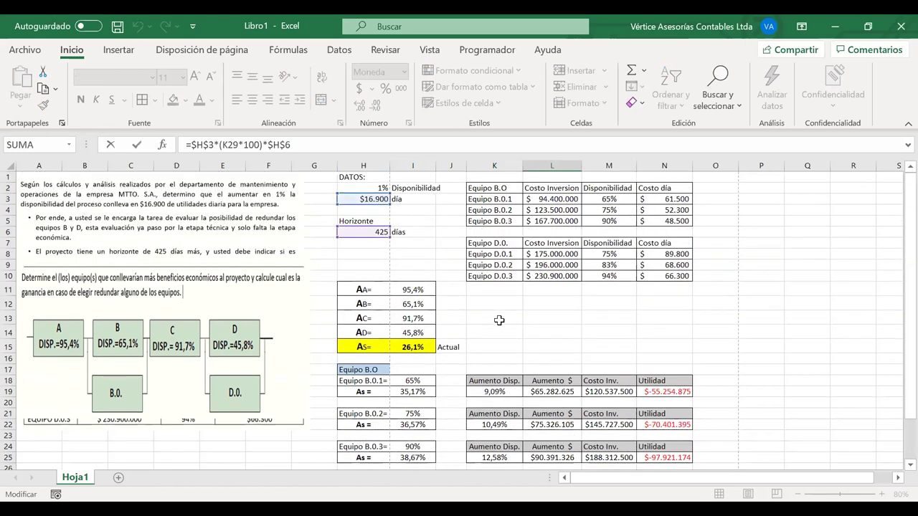
{"action": "scroll", "coordinate": [499, 320], "scroll_direction": "down", "scroll_amount": 3}
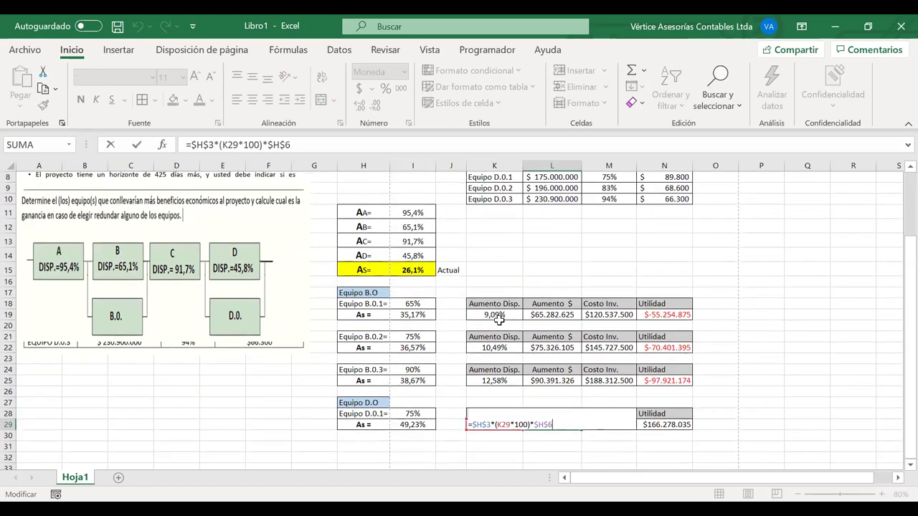
{"action": "key", "text": "Tab"}
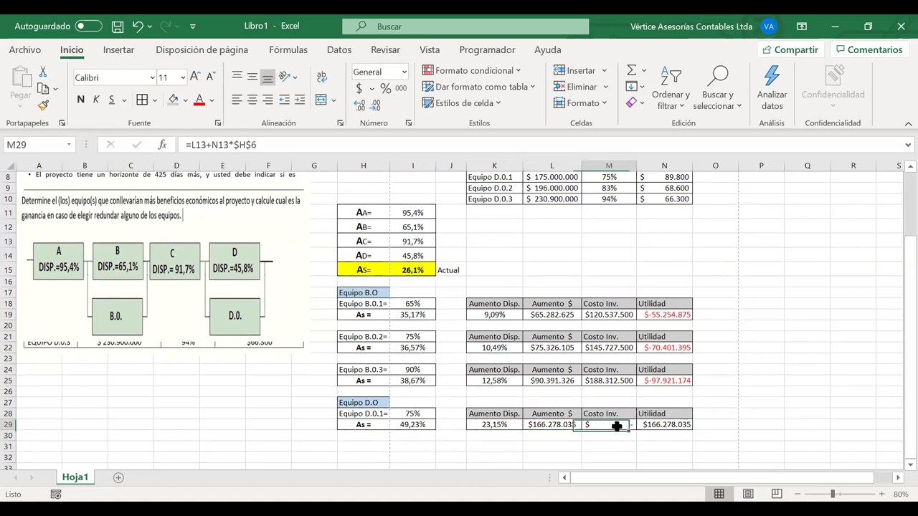
{"action": "double_click", "coordinate": [617, 426]}
{"action": "scroll", "coordinate": [551, 269], "scroll_direction": "up", "scroll_amount": 1}
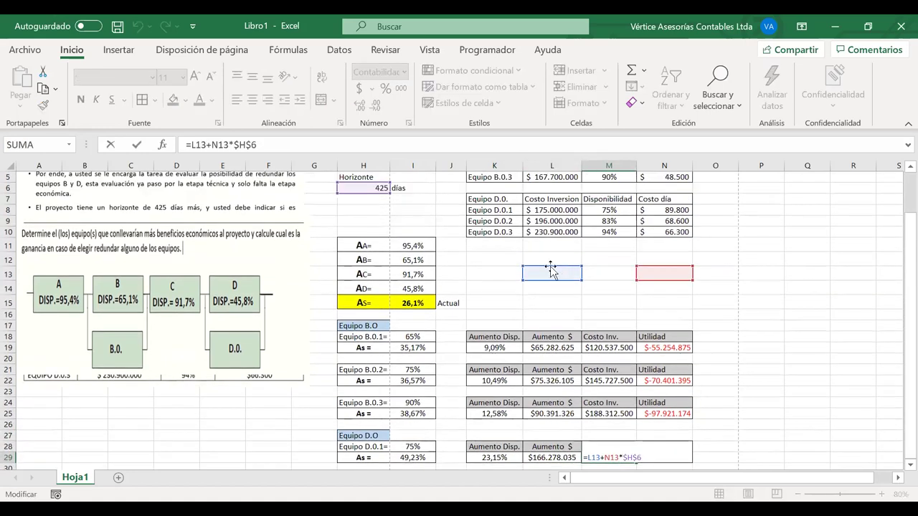
{"action": "left_click_drag", "start_coordinate": [551, 267], "coordinate": [543, 215]}
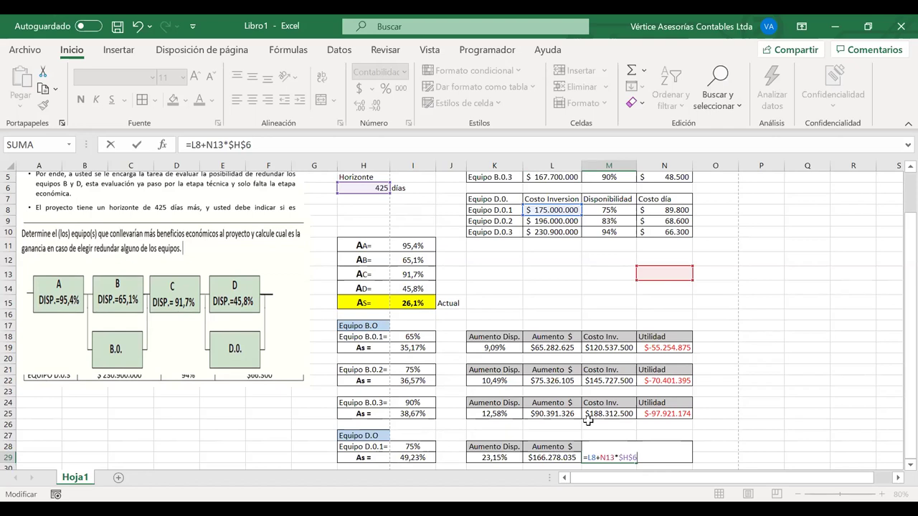
{"action": "left_click_drag", "start_coordinate": [651, 286], "coordinate": [654, 215]}
{"action": "key", "text": "Return"}
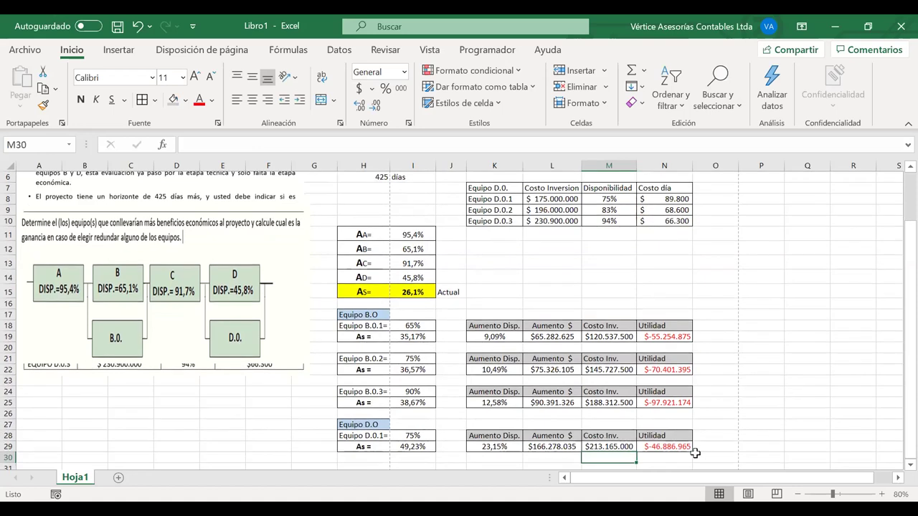
{"action": "left_click", "coordinate": [595, 446]}
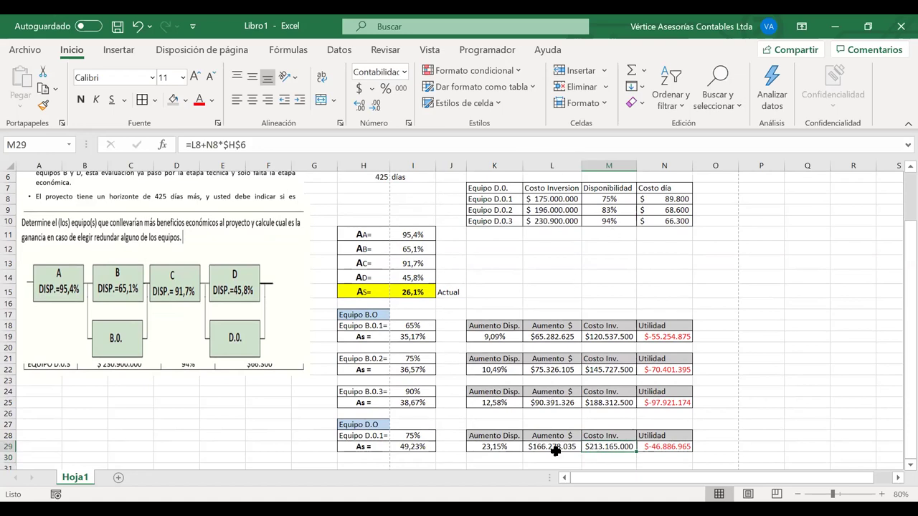
- Copy the Equipo D.0.1 block H28:N29 to H31 and relabel the copy as Equipo D.0.2=
{"action": "left_click_drag", "start_coordinate": [380, 443], "coordinate": [649, 455]}
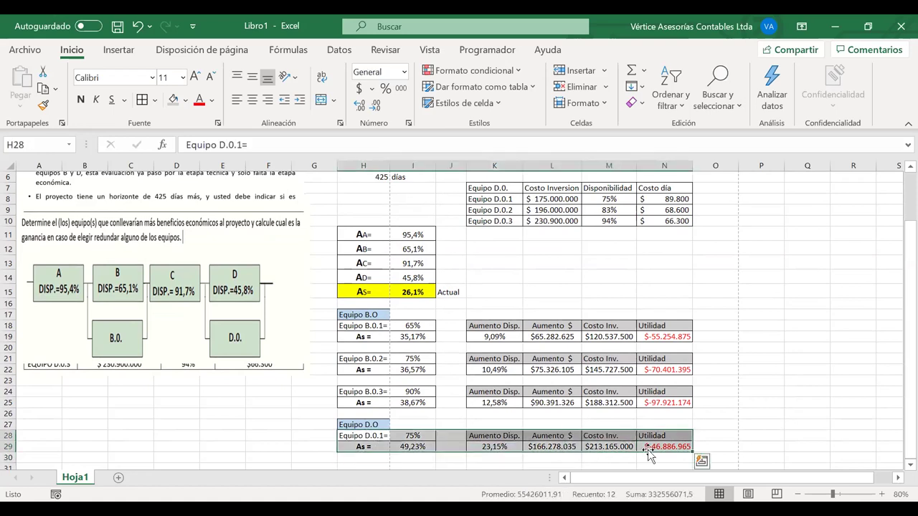
{"action": "key", "text": "ctrl+c"}
{"action": "left_click", "coordinate": [363, 466]}
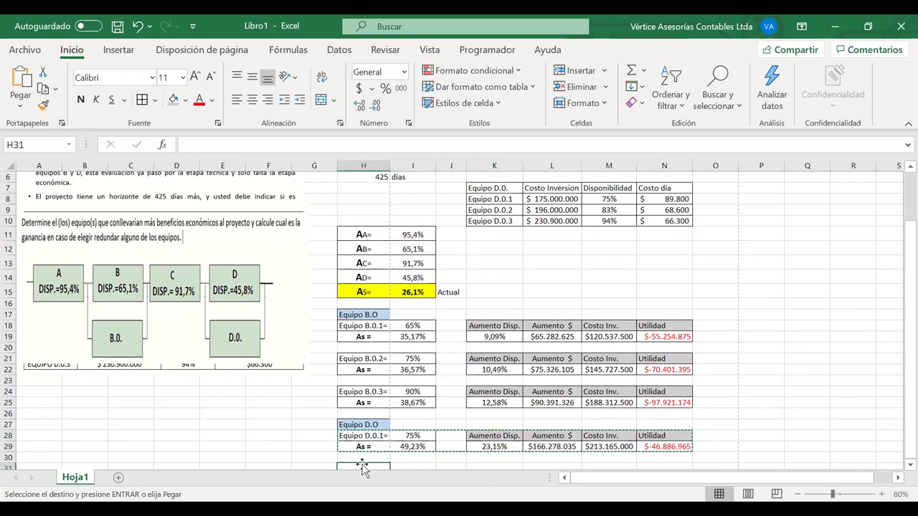
{"action": "key", "text": "ctrl+v"}
{"action": "scroll", "coordinate": [467, 375], "scroll_direction": "down", "scroll_amount": 4}
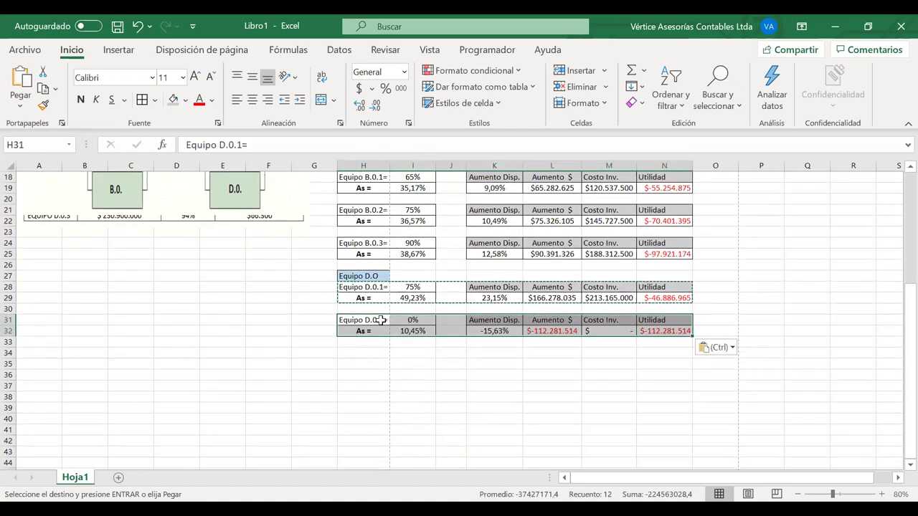
{"action": "double_click", "coordinate": [380, 321]}
{"action": "key", "text": "BackSpace"}
{"action": "type", "text": "2"}
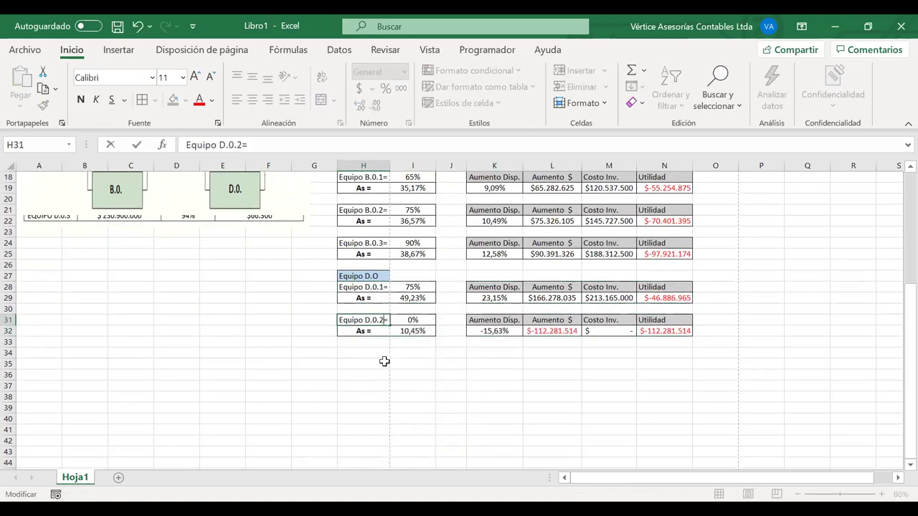
- Link Equipo D.0.2's availability in I31 to M9 and check the resulting reference
{"action": "left_click", "coordinate": [420, 323]}
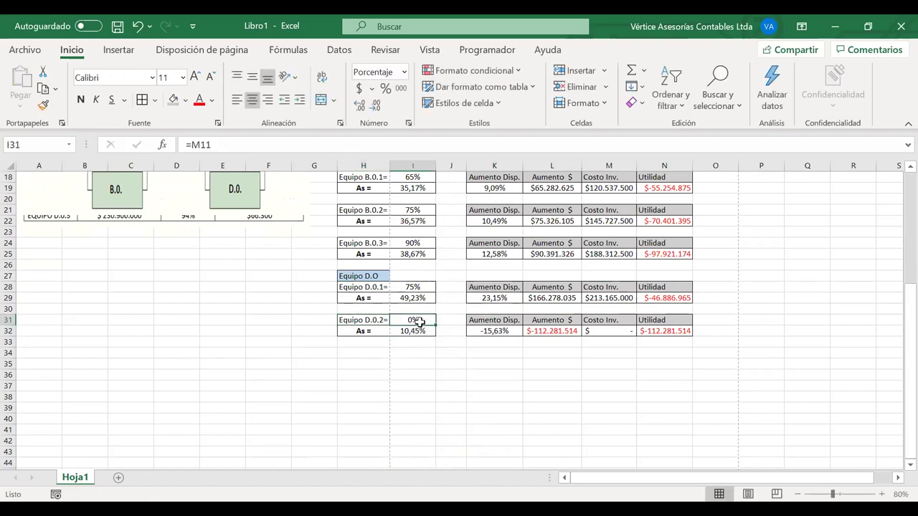
{"action": "type", "text": "="}
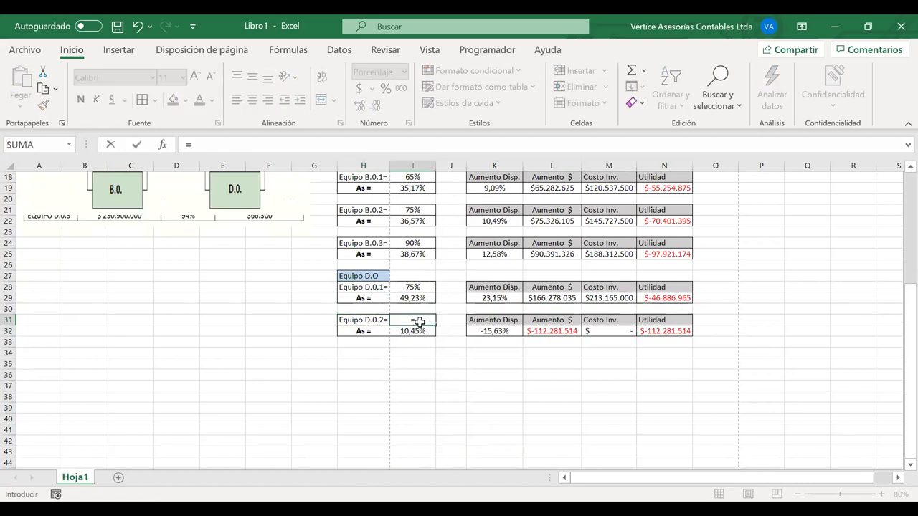
{"action": "scroll", "coordinate": [420, 322], "scroll_direction": "up", "scroll_amount": 6}
{"action": "left_click", "coordinate": [618, 264]}
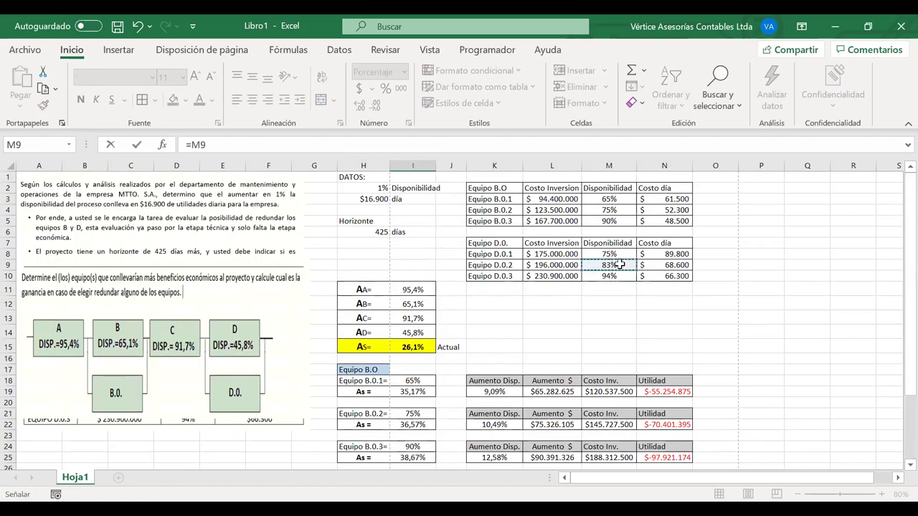
{"action": "key", "text": "Return"}
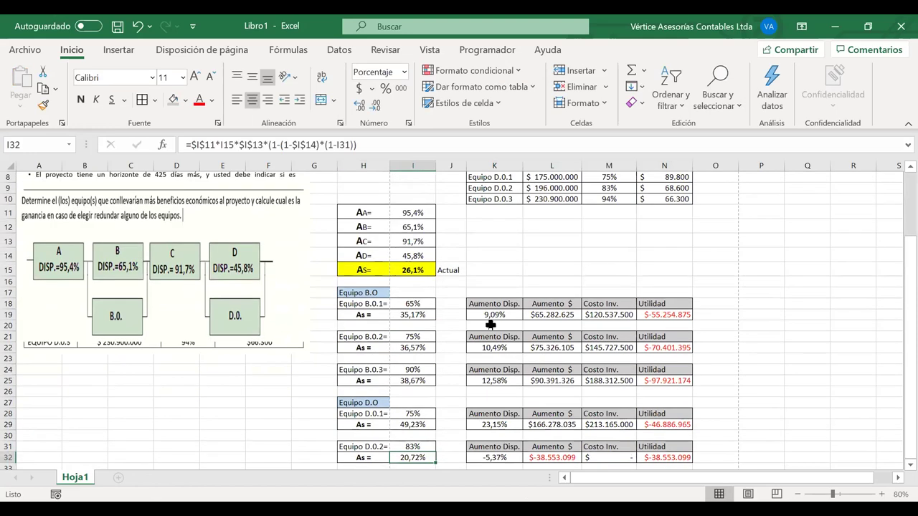
{"action": "left_click", "coordinate": [422, 446]}
{"action": "double_click", "coordinate": [422, 446]}
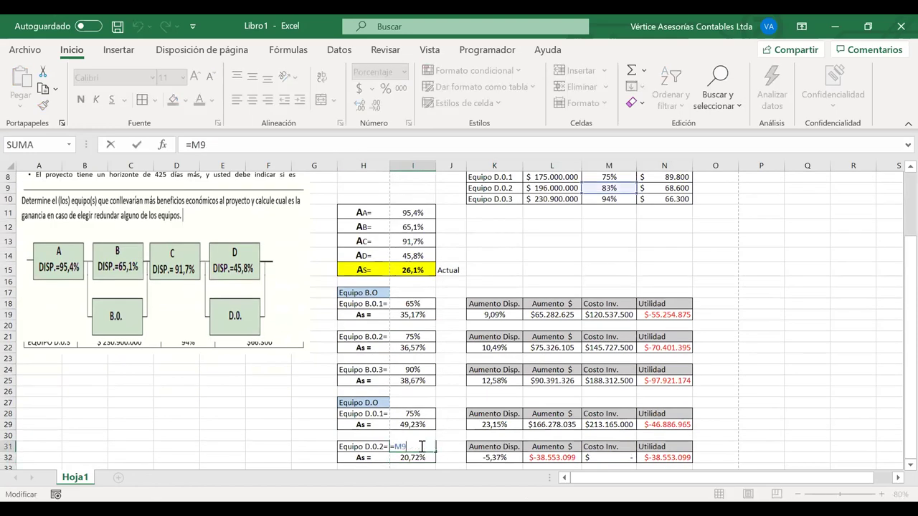
{"action": "key", "text": "Return"}
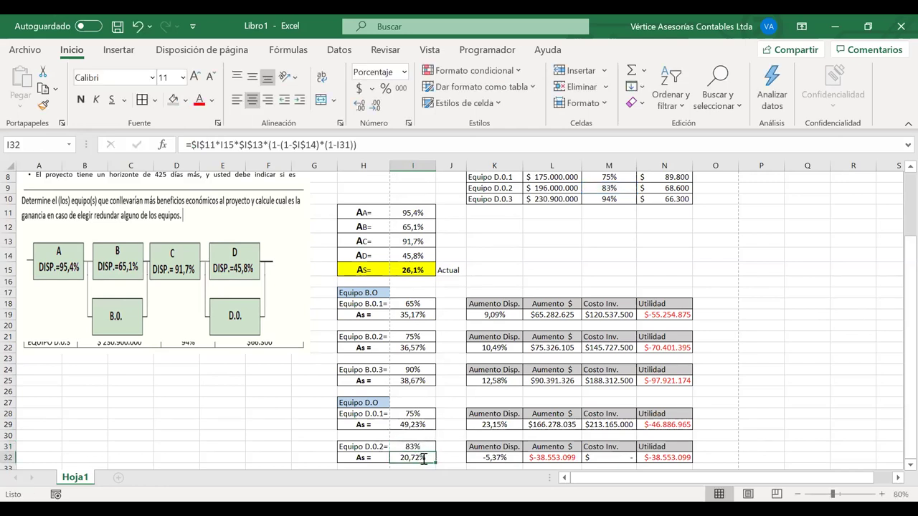
- Check Equipo D.0.2's As formula in I32 and make the I12 reference absolute in Equipo D.0.1's As formula in I29
{"action": "double_click", "coordinate": [424, 459]}
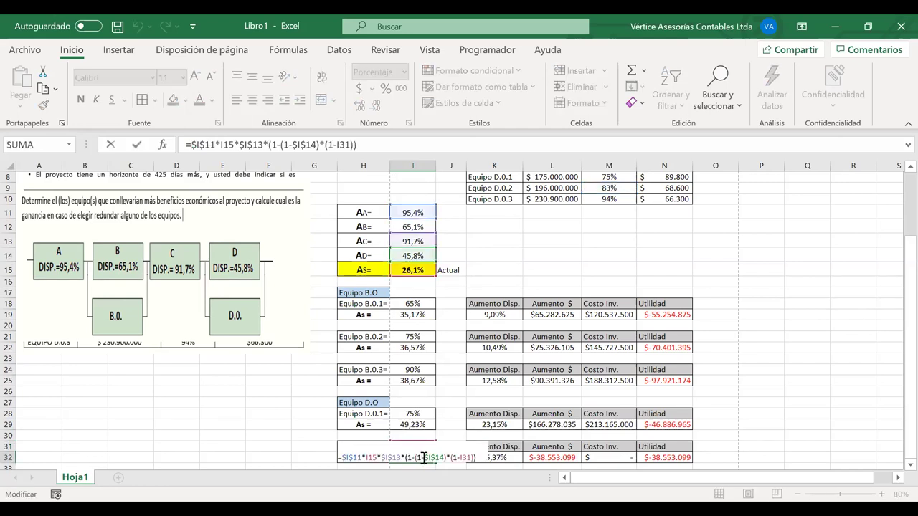
{"action": "key", "text": "Return"}
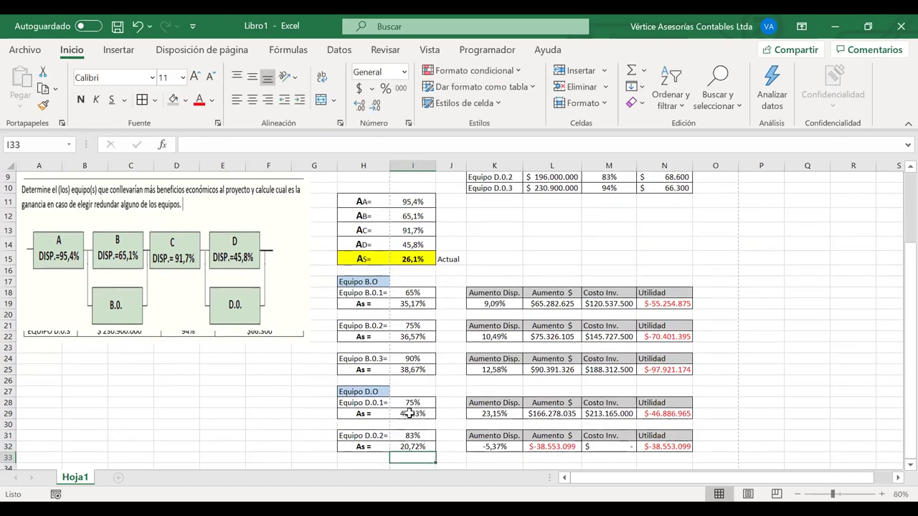
{"action": "left_click", "coordinate": [410, 414]}
{"action": "double_click", "coordinate": [410, 414]}
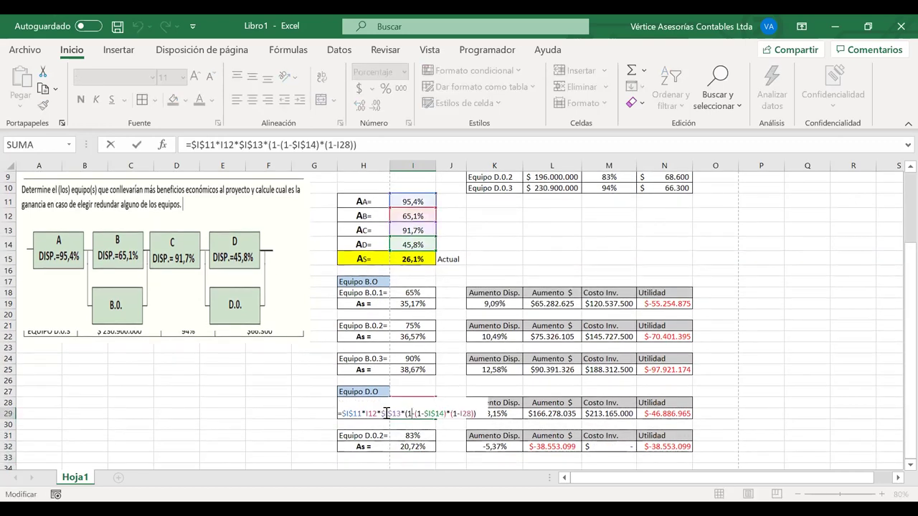
{"action": "left_click_drag", "start_coordinate": [377, 416], "coordinate": [370, 416]}
{"action": "key", "text": "F4"}
{"action": "key", "text": "Return"}
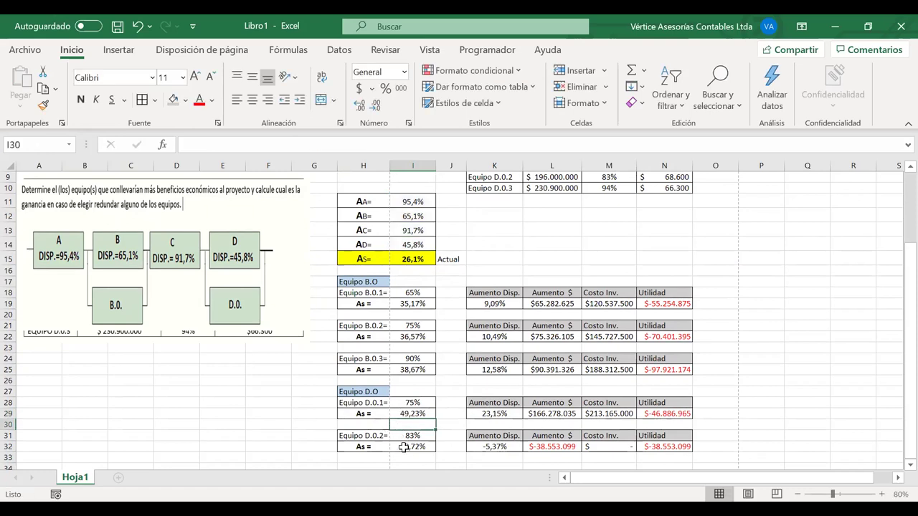
- Correct Equipo D.0.2's As formula in I32 to =$I$11*$I$12*$I$13*(1-(1-$I$14)*(1-I31))
{"action": "double_click", "coordinate": [404, 446]}
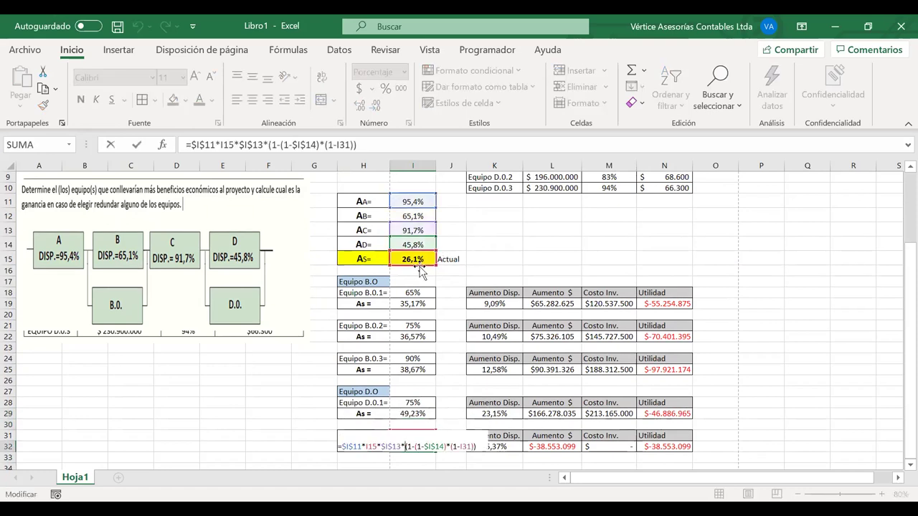
{"action": "left_click_drag", "start_coordinate": [418, 267], "coordinate": [411, 215]}
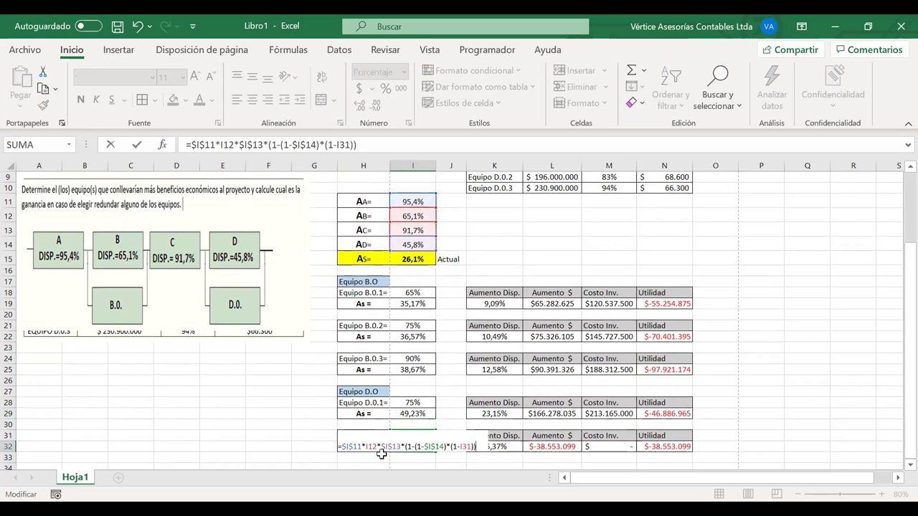
{"action": "left_click_drag", "start_coordinate": [379, 450], "coordinate": [365, 446]}
{"action": "key", "text": "F4"}
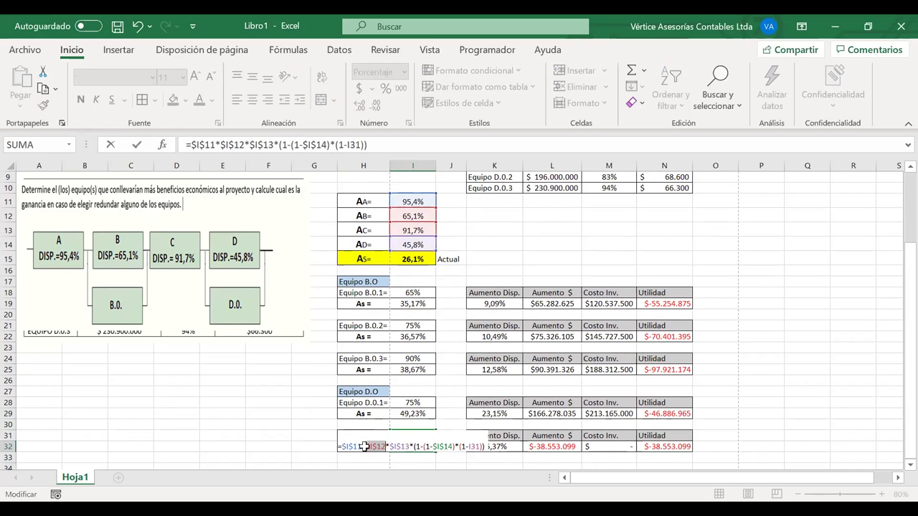
{"action": "key", "text": "Return"}
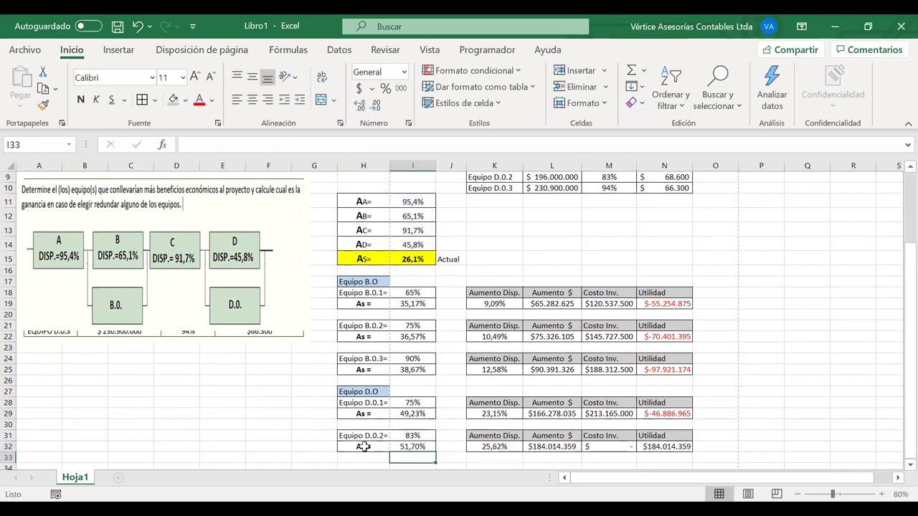
- Check the references in Equipo D.0.2's As, availability increase and monetary increase formulas in I32, K32 and L32
{"action": "left_click", "coordinate": [429, 446]}
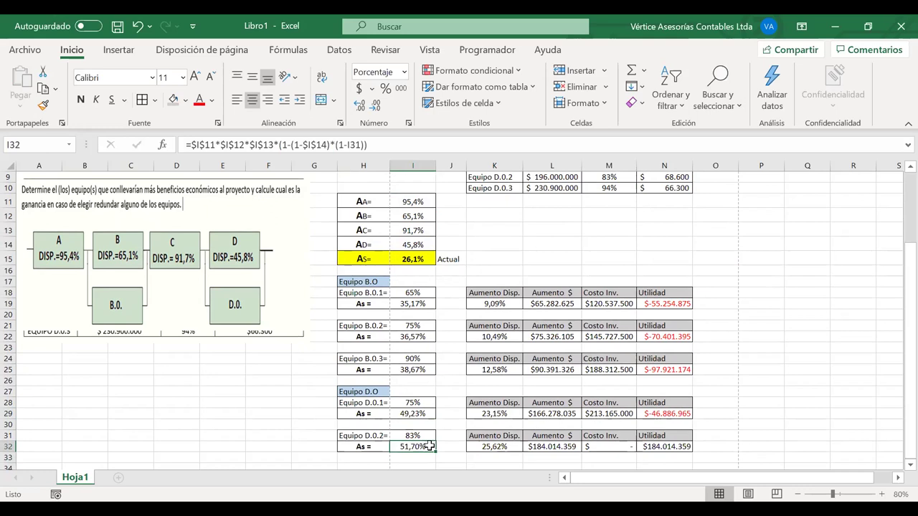
{"action": "double_click", "coordinate": [429, 446]}
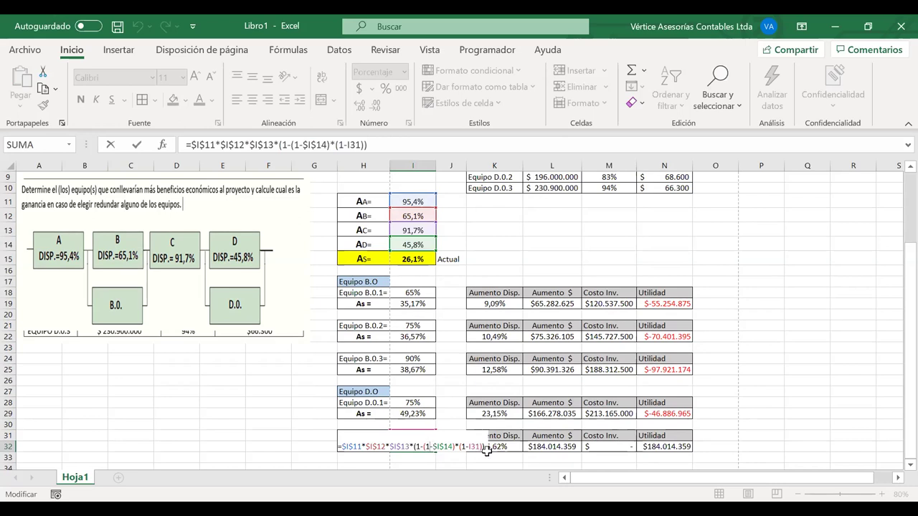
{"action": "key", "text": "Return"}
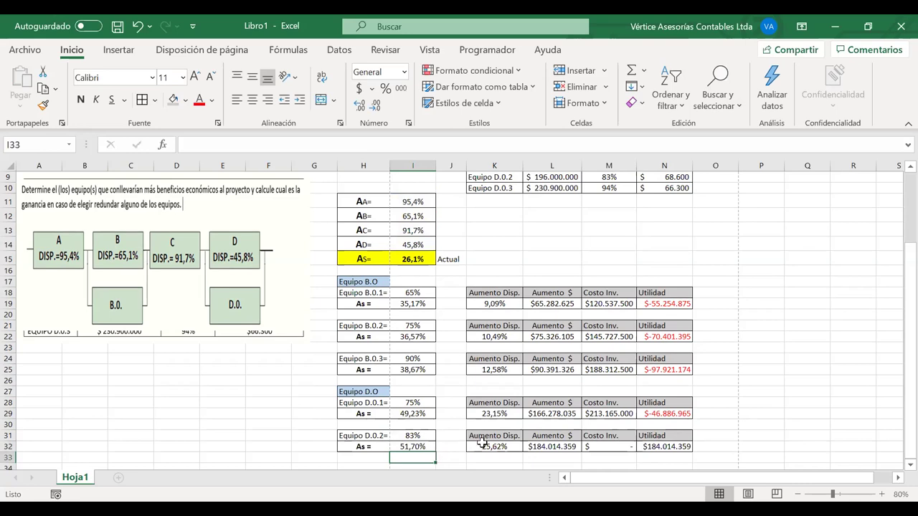
{"action": "double_click", "coordinate": [481, 445]}
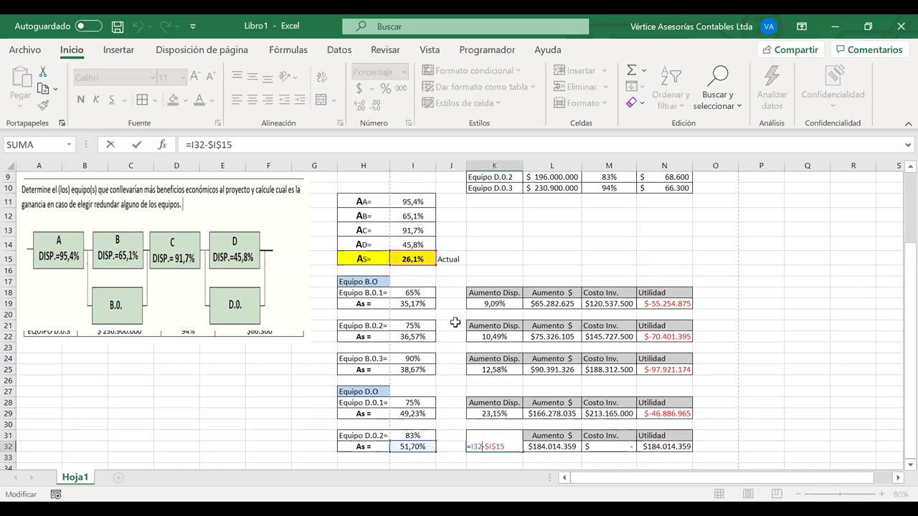
{"action": "key", "text": "Return"}
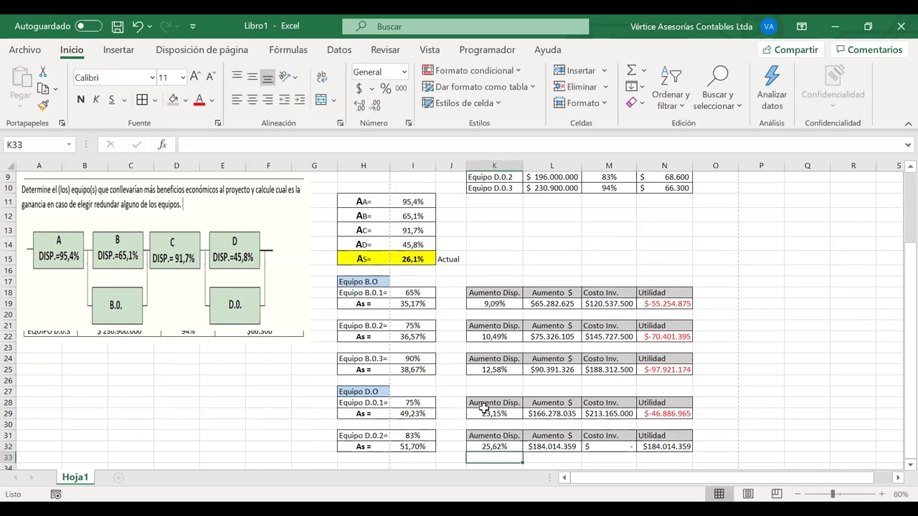
{"action": "left_click", "coordinate": [556, 446]}
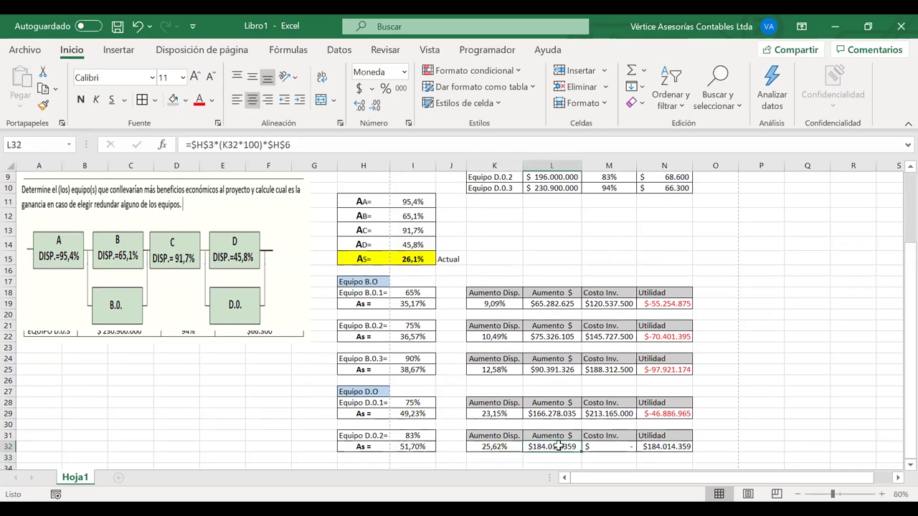
{"action": "double_click", "coordinate": [561, 446]}
{"action": "scroll", "coordinate": [563, 445], "scroll_direction": "up", "scroll_amount": 3}
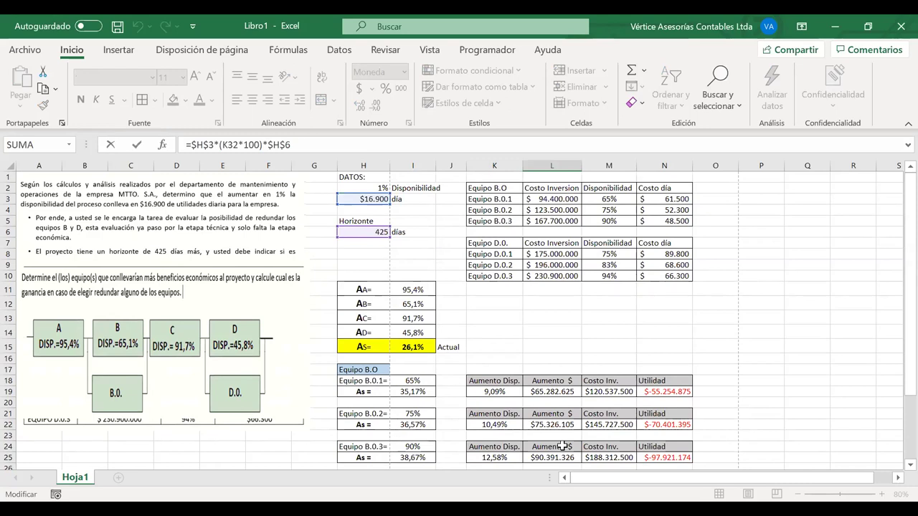
{"action": "key", "text": "Return"}
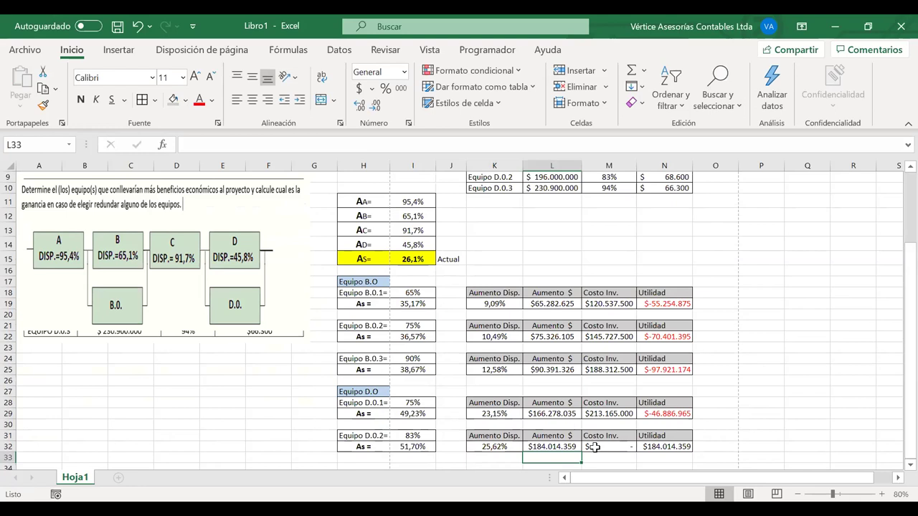
- Correct Equipo D.0.2's investment cost formula in M32 to =L9+N9*$H$6
{"action": "double_click", "coordinate": [595, 447]}
{"action": "scroll", "coordinate": [542, 190], "scroll_direction": "up", "scroll_amount": 2}
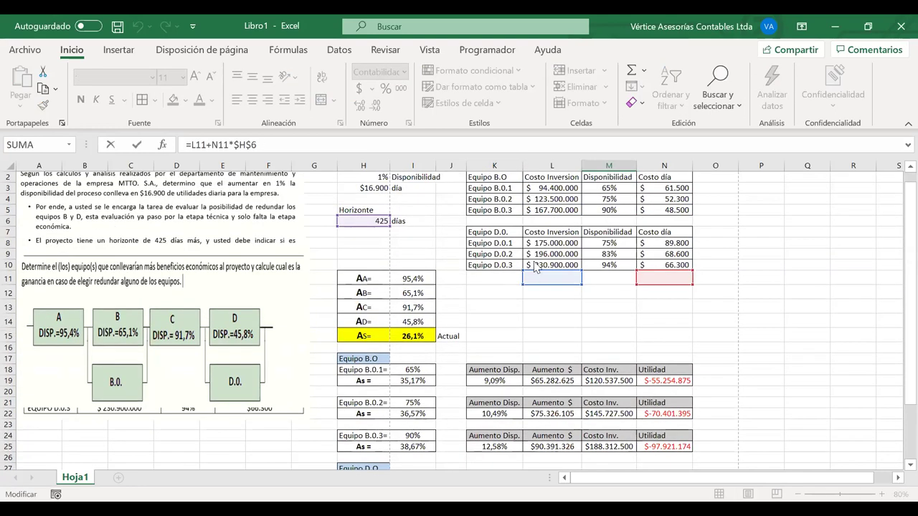
{"action": "left_click_drag", "start_coordinate": [534, 271], "coordinate": [535, 261]}
{"action": "key", "text": "Up"}
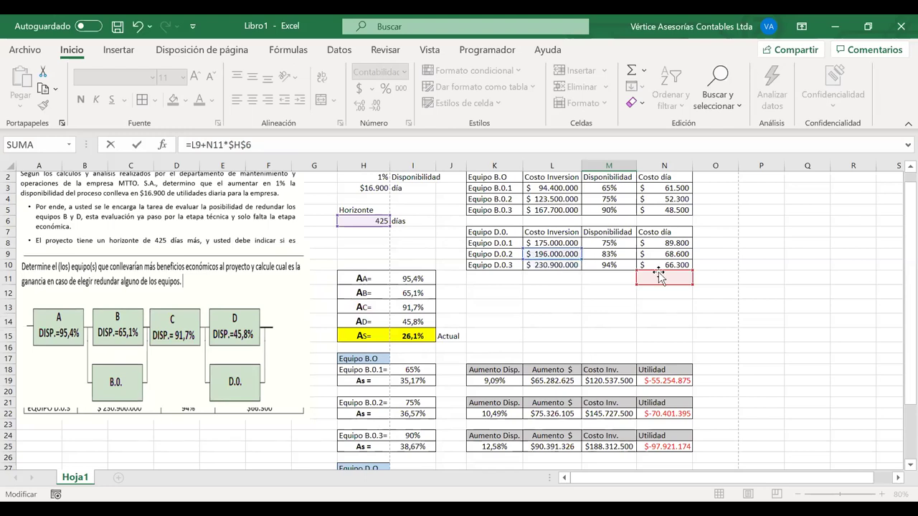
{"action": "left_click_drag", "start_coordinate": [661, 264], "coordinate": [662, 252]}
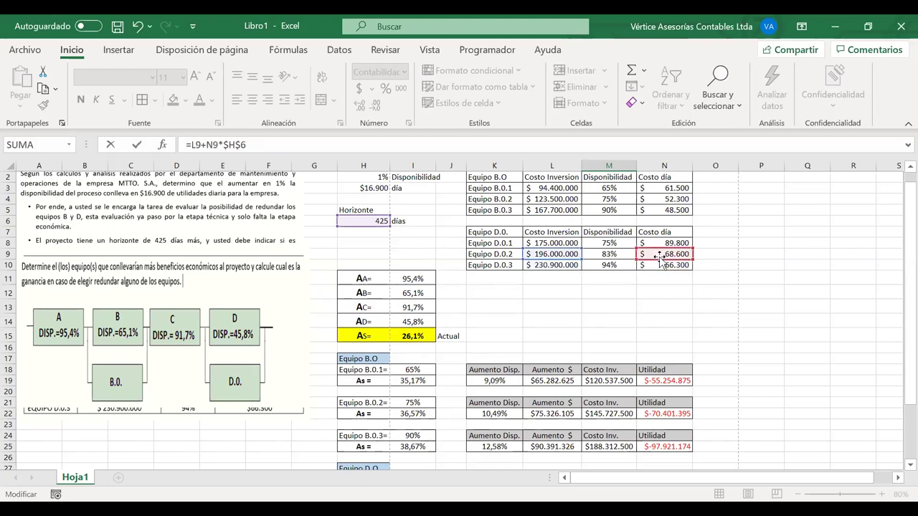
{"action": "key", "text": "Return"}
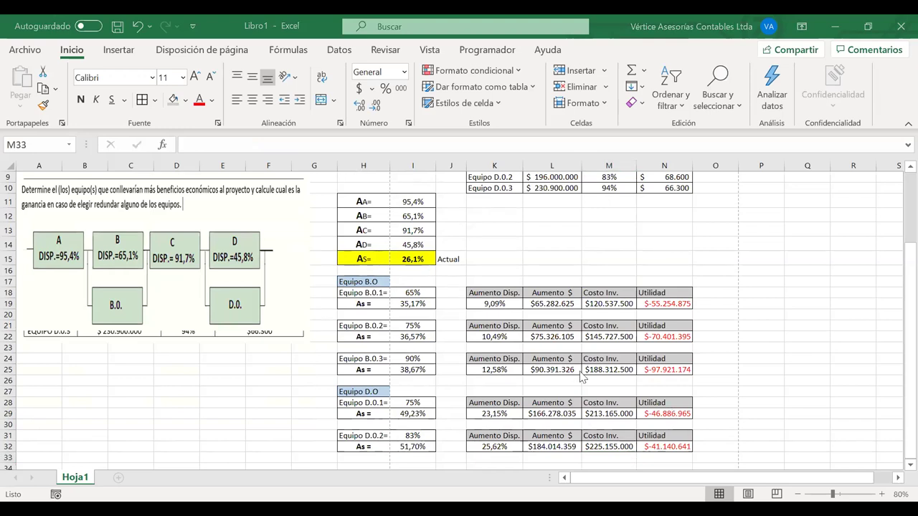
- Copy the Equipo D.0.2 block H31:N32 to H34
{"action": "left_click_drag", "start_coordinate": [362, 402], "coordinate": [645, 425]}
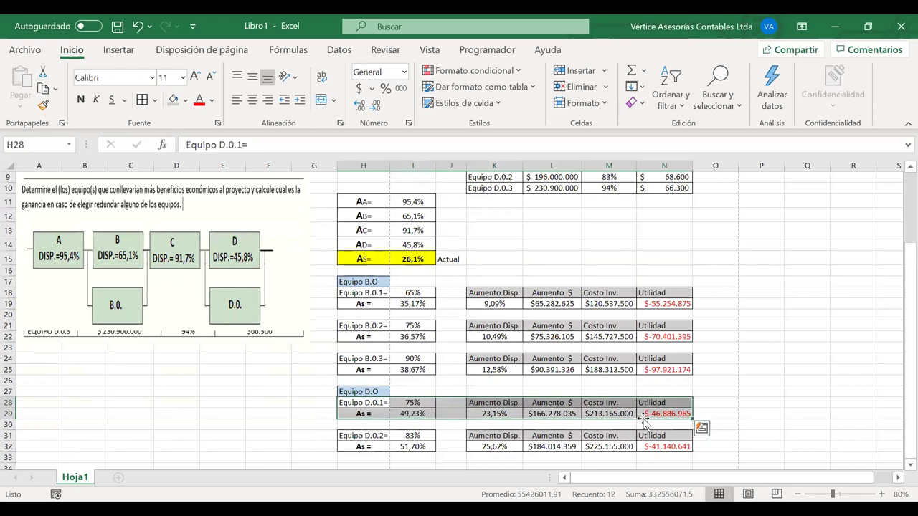
{"action": "left_click_drag", "start_coordinate": [358, 436], "coordinate": [685, 446]}
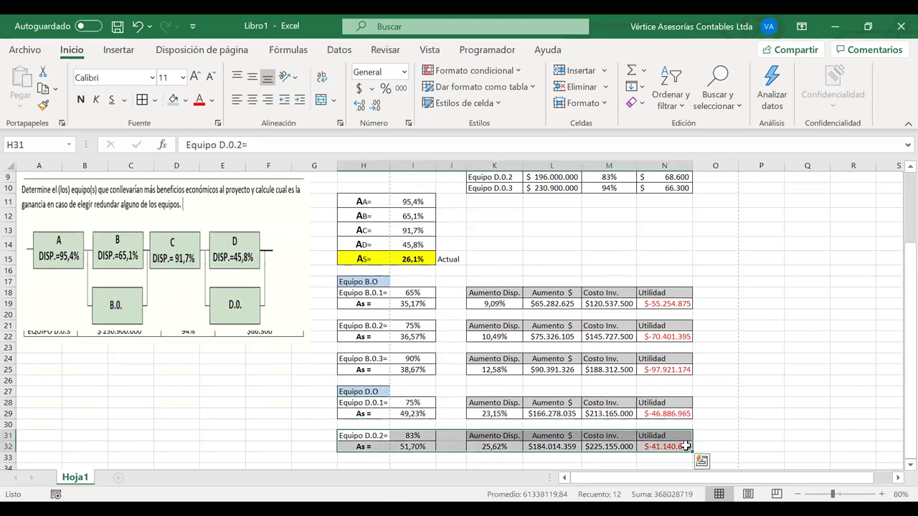
{"action": "key", "text": "ctrl+c"}
{"action": "left_click", "coordinate": [365, 466]}
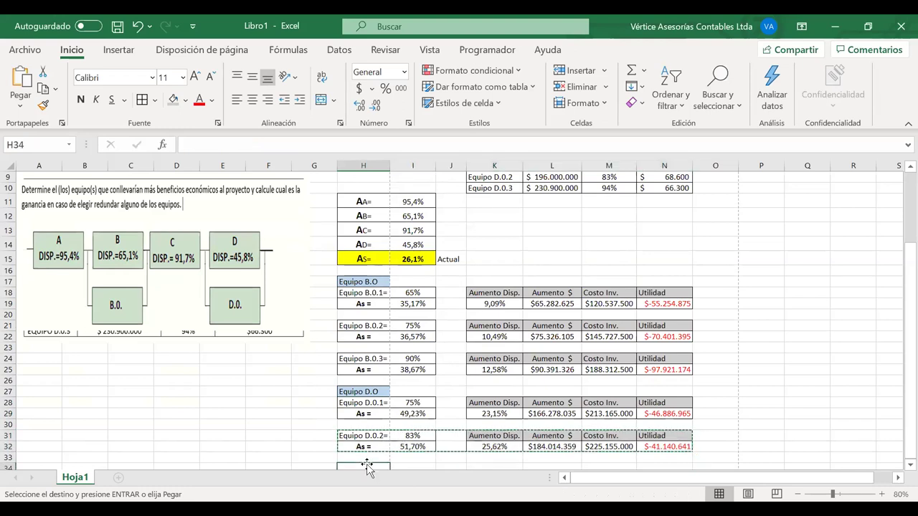
{"action": "scroll", "coordinate": [368, 470], "scroll_direction": "down", "scroll_amount": 4}
{"action": "key", "text": "ctrl+v"}
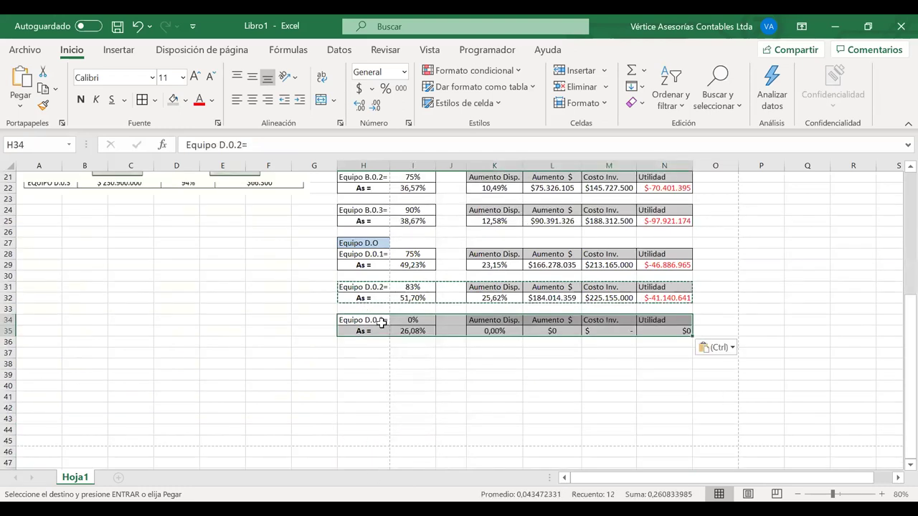
{"action": "key", "text": "Escape"}
- Relabel the copied block's heading in H34 as Equipo D.0.3=
{"action": "left_click", "coordinate": [407, 427]}
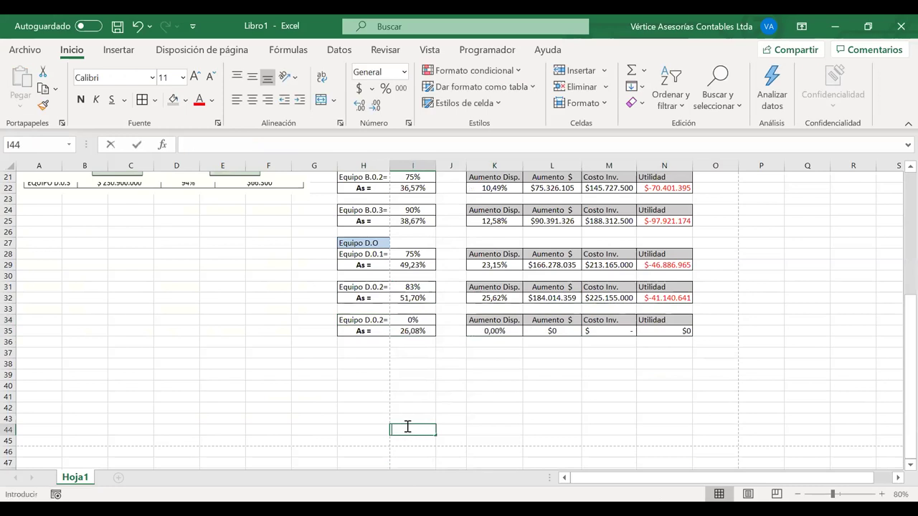
{"action": "double_click", "coordinate": [407, 427]}
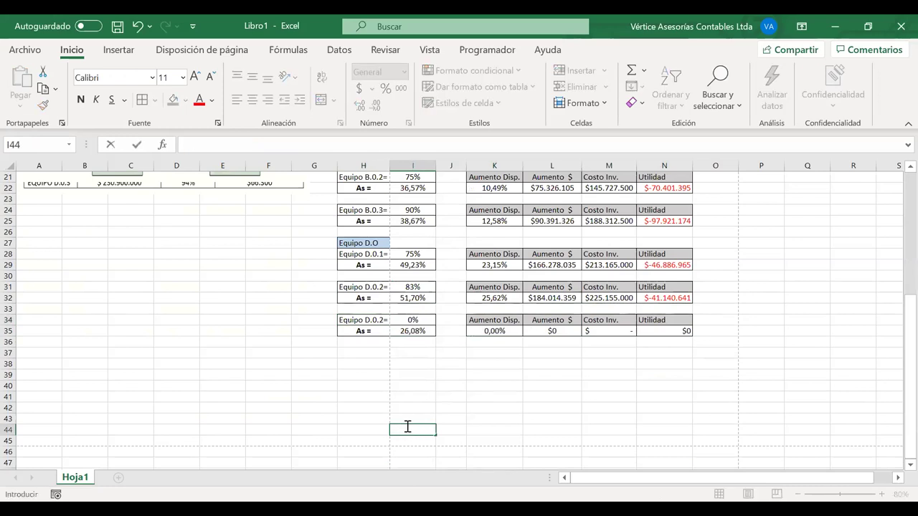
{"action": "double_click", "coordinate": [381, 321]}
{"action": "key", "text": "BackSpace"}
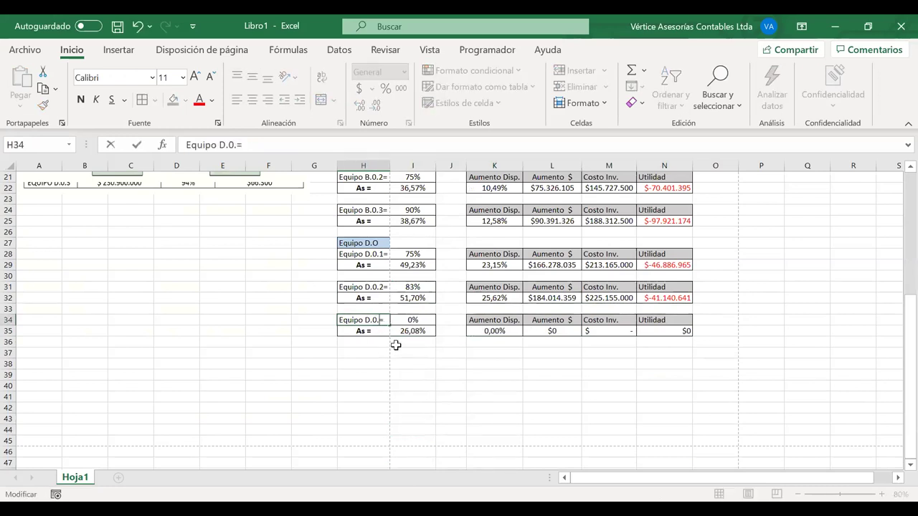
{"action": "type", "text": "3"}
{"action": "key", "text": "Return"}
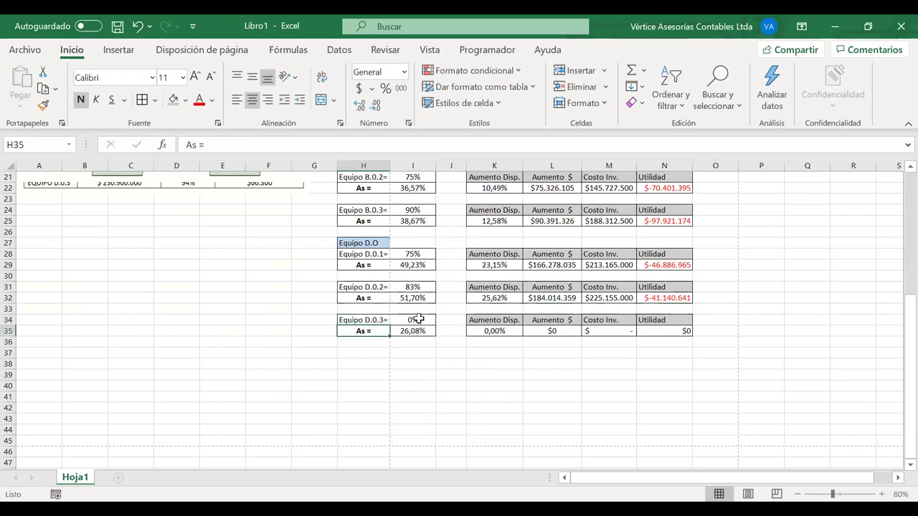
- Link Equipo D.0.3's availability in I34 to M10
{"action": "left_click", "coordinate": [419, 319]}
{"action": "type", "text": "="}
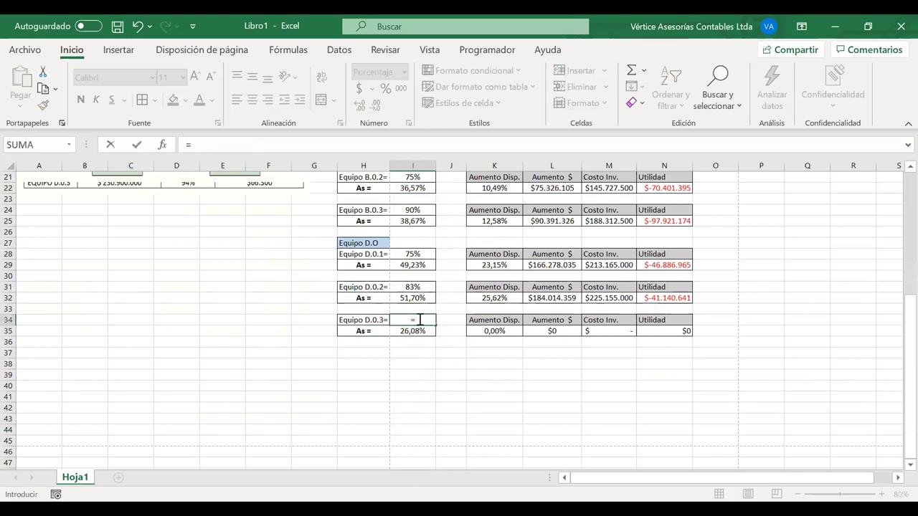
{"action": "scroll", "coordinate": [421, 320], "scroll_direction": "up", "scroll_amount": 7}
{"action": "left_click", "coordinate": [613, 276]}
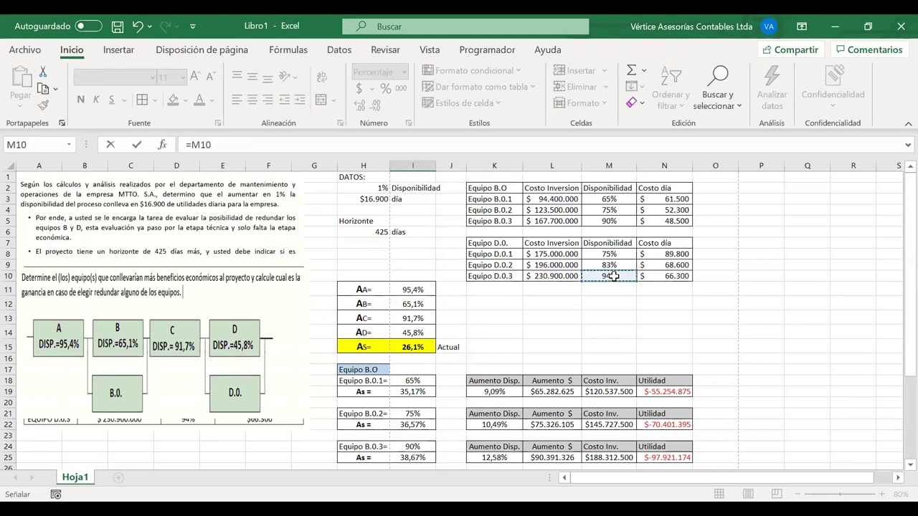
{"action": "key", "text": "Return"}
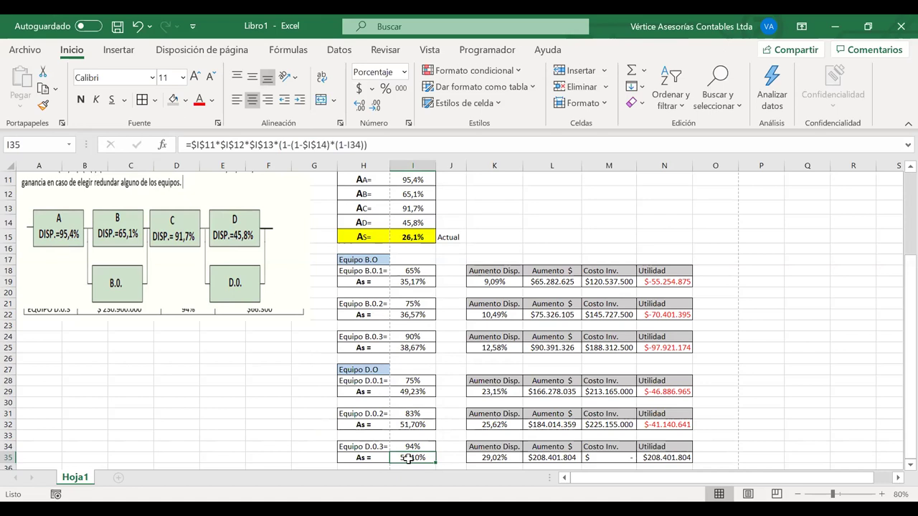
- Check Equipo D.0.3's availability increase and monetary increase formulas in K35 and L35
{"action": "double_click", "coordinate": [498, 457]}
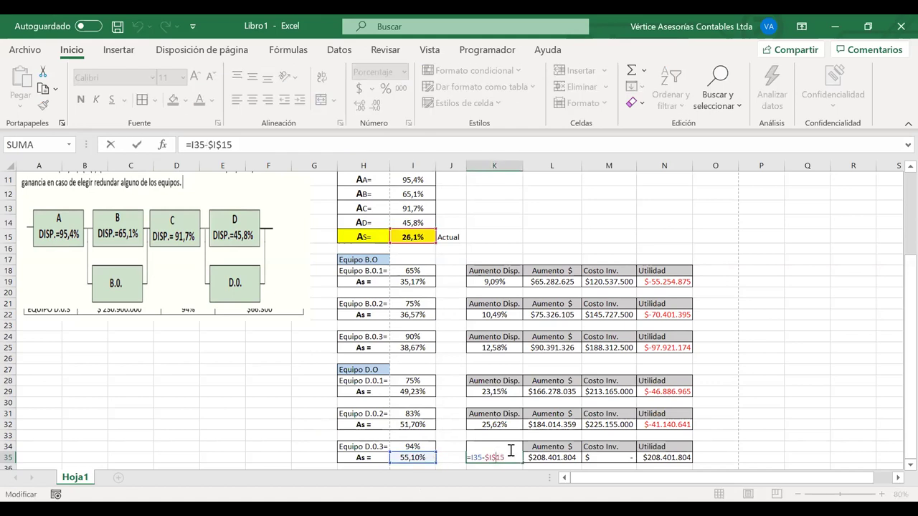
{"action": "key", "text": "Return"}
{"action": "double_click", "coordinate": [554, 443]}
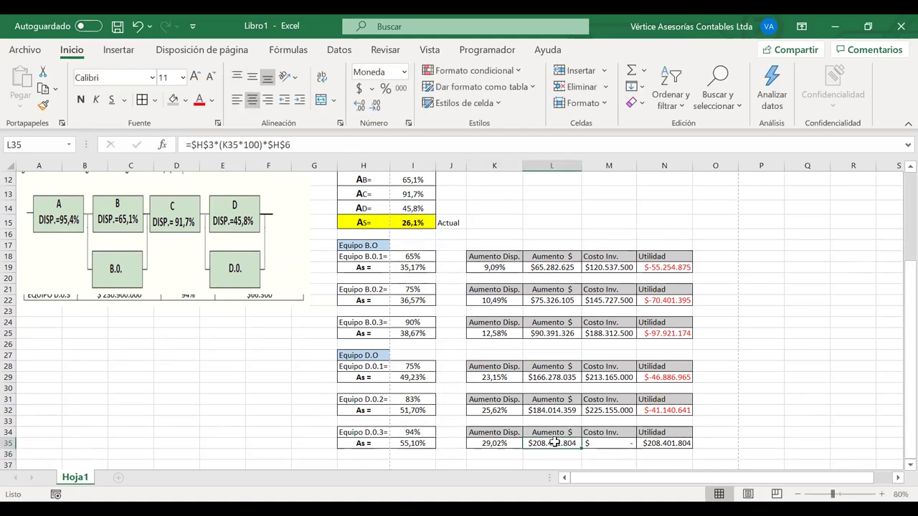
{"action": "key", "text": "Return"}
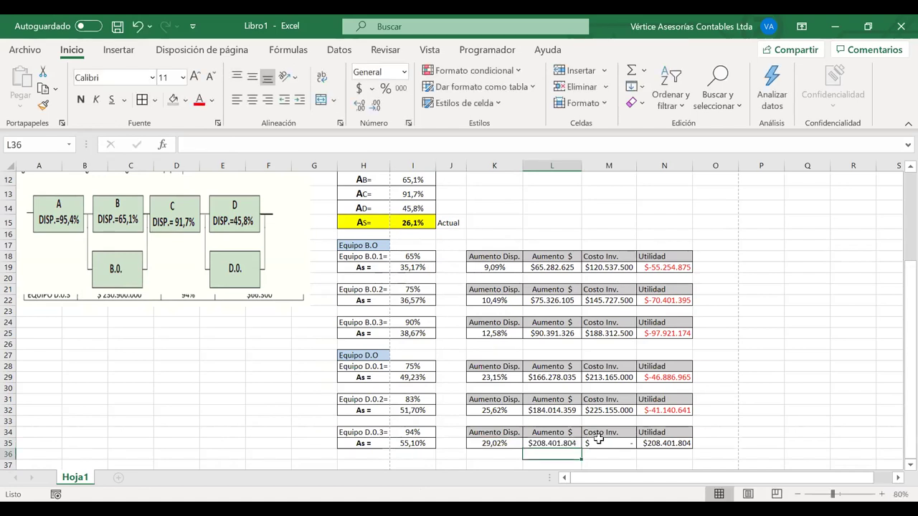
- Correct Equipo D.0.3's investment cost formula in M35 to =L10+N10*$H$6
{"action": "double_click", "coordinate": [599, 441]}
{"action": "scroll", "coordinate": [584, 339], "scroll_direction": "up", "scroll_amount": 2}
{"action": "scroll", "coordinate": [584, 339], "scroll_direction": "up", "scroll_amount": 2}
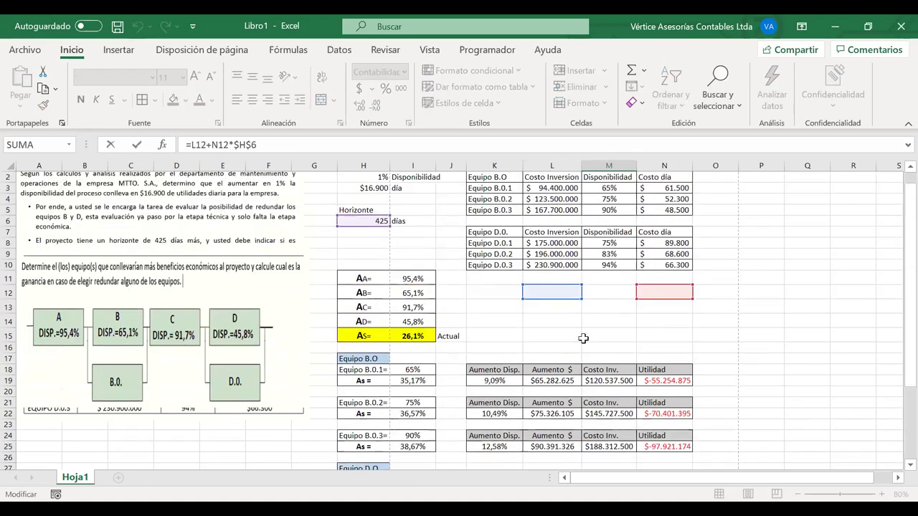
{"action": "scroll", "coordinate": [540, 333], "scroll_direction": "down", "scroll_amount": 3}
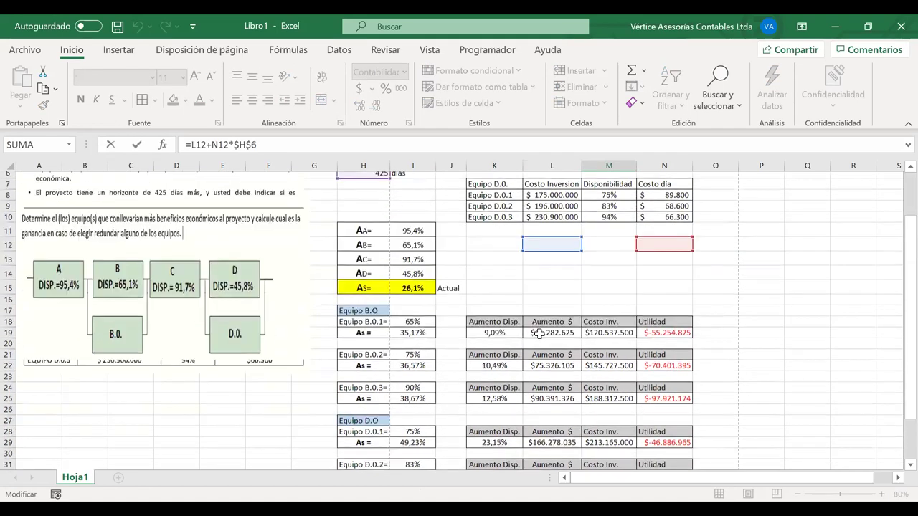
{"action": "scroll", "coordinate": [539, 334], "scroll_direction": "up", "scroll_amount": 2}
{"action": "scroll", "coordinate": [539, 334], "scroll_direction": "down", "scroll_amount": 3}
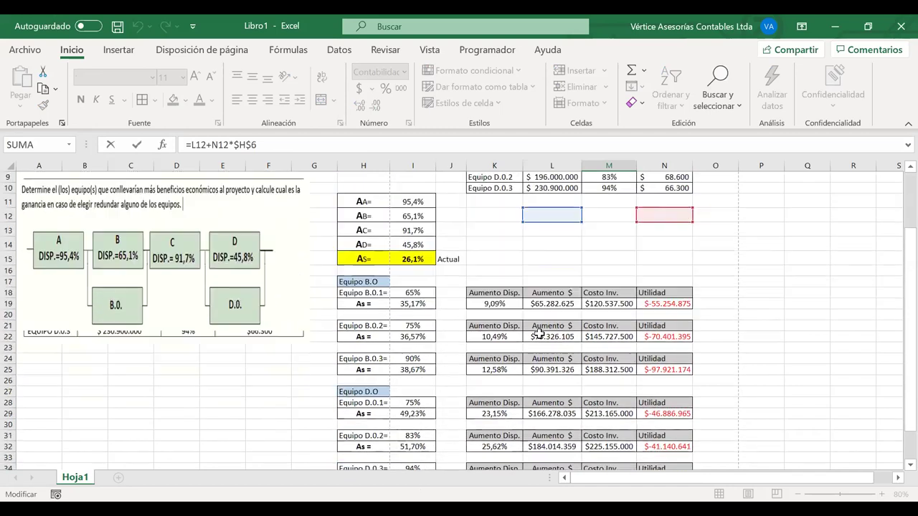
{"action": "scroll", "coordinate": [539, 334], "scroll_direction": "up", "scroll_amount": 4}
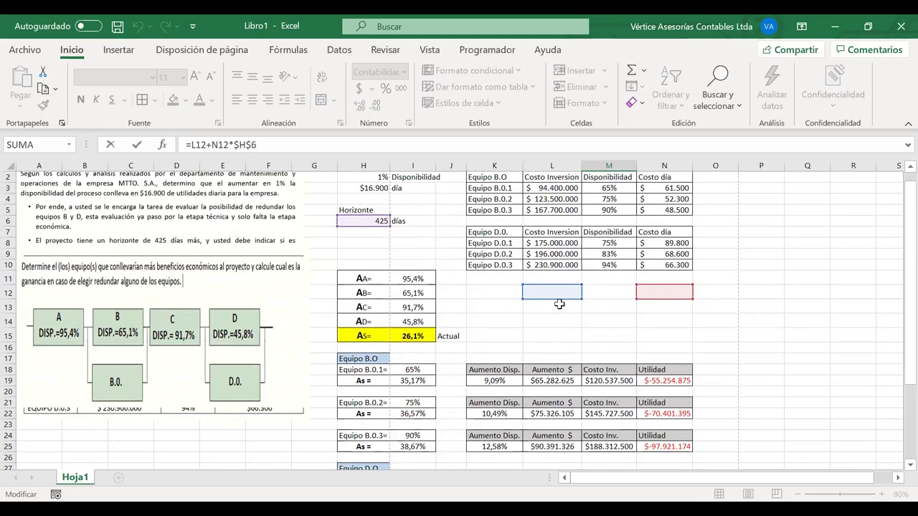
{"action": "left_click", "coordinate": [556, 265]}
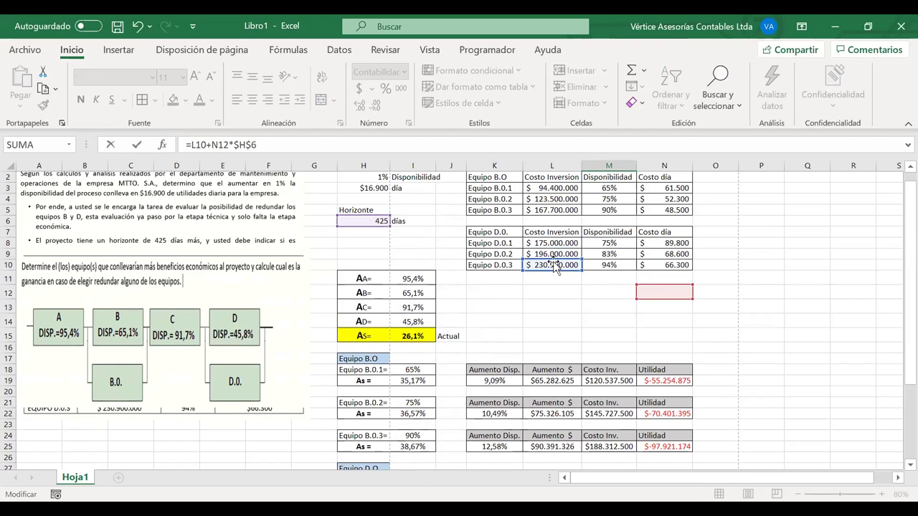
{"action": "left_click_drag", "start_coordinate": [657, 290], "coordinate": [658, 270]}
{"action": "key", "text": "Return"}
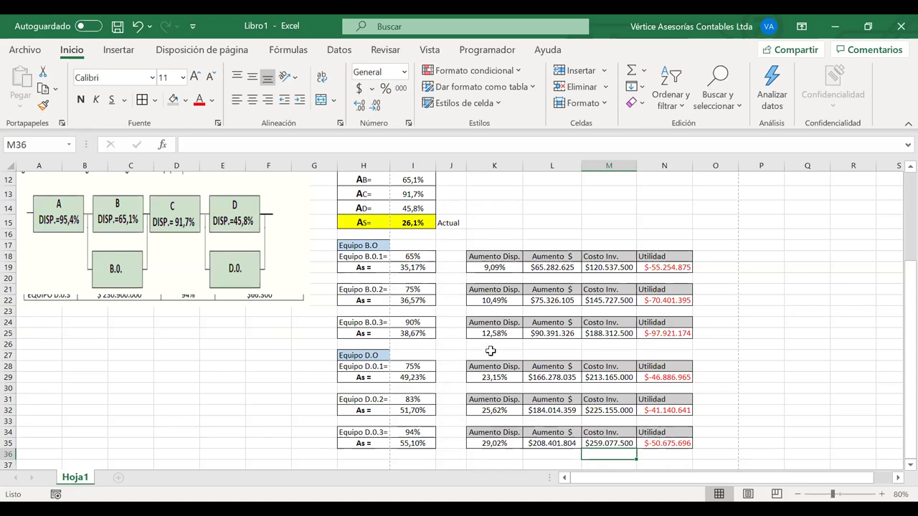
- Copy the Equipo B.O heading from H17 to H37 and the Equipo D.O heading from H27 to I37
{"action": "scroll", "coordinate": [491, 351], "scroll_direction": "down", "scroll_amount": 1}
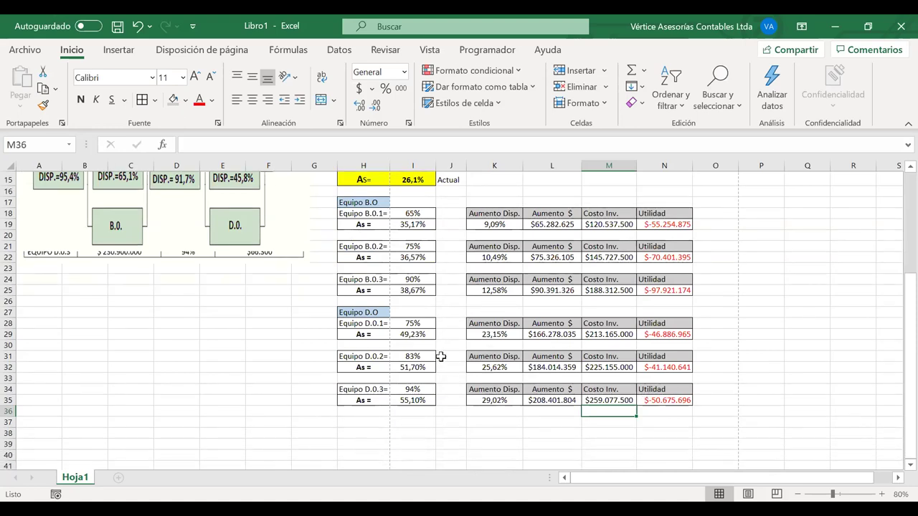
{"action": "left_click", "coordinate": [354, 312]}
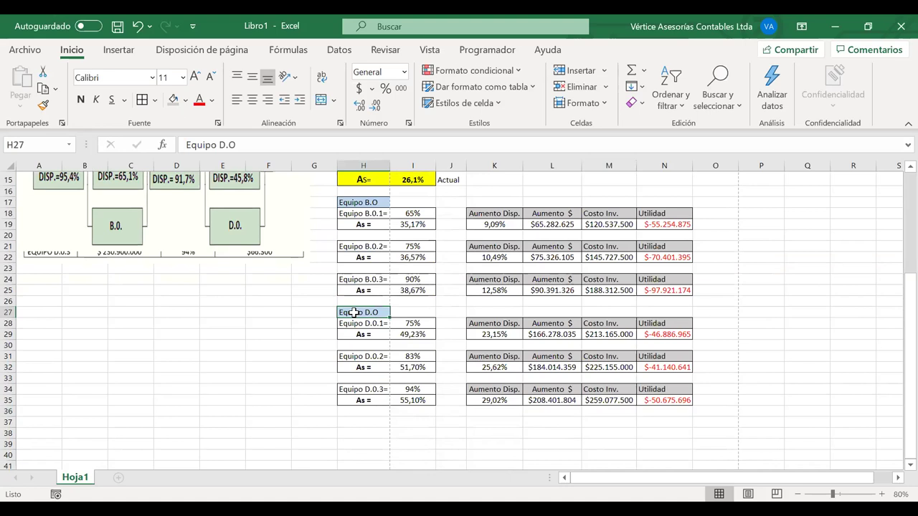
{"action": "left_click", "coordinate": [354, 204]}
{"action": "key", "text": "ctrl+c"}
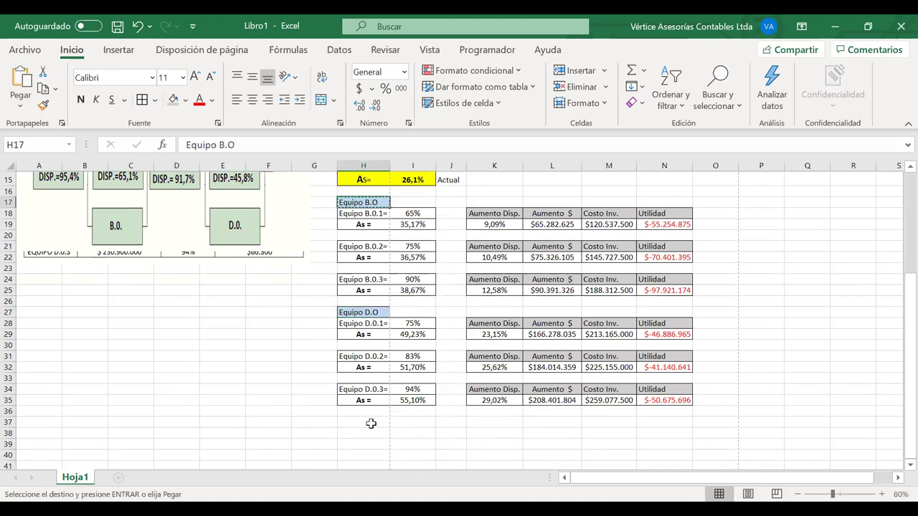
{"action": "left_click", "coordinate": [371, 423]}
{"action": "key", "text": "ctrl+v"}
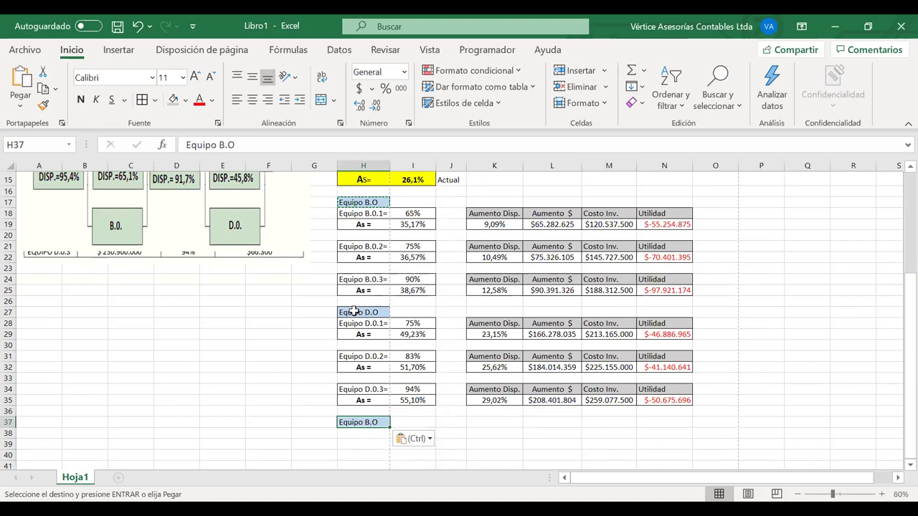
{"action": "left_click", "coordinate": [355, 312]}
{"action": "key", "text": "ctrl+c"}
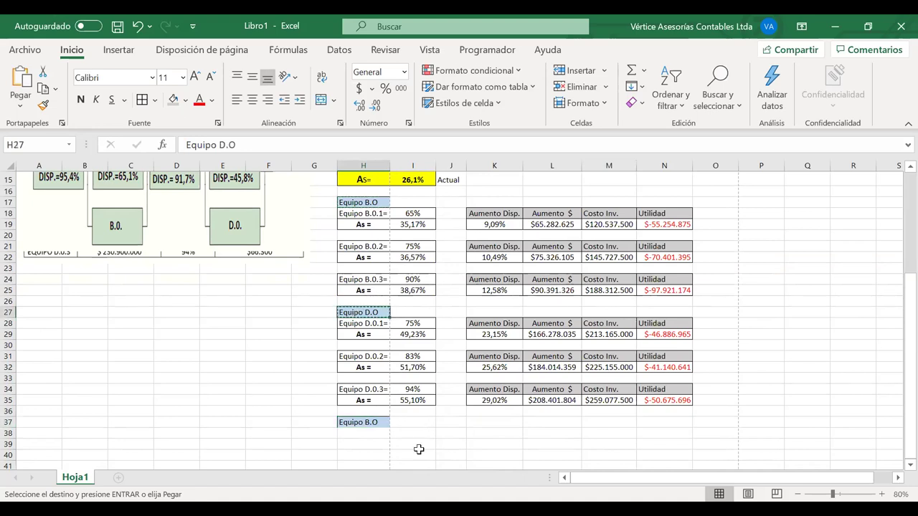
{"action": "left_click", "coordinate": [412, 421]}
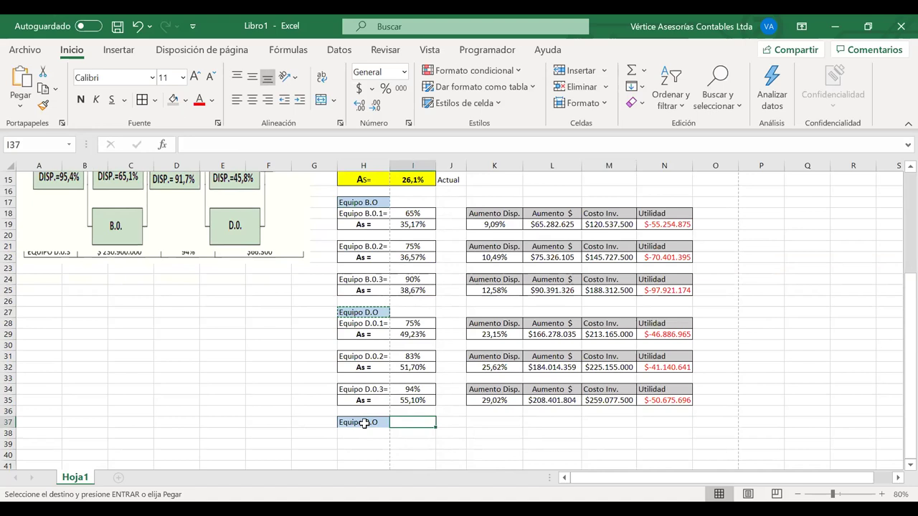
{"action": "key", "text": "ctrl+v"}
- Give the combined headings in H37:I37 a light green fill and bold text
{"action": "left_click_drag", "start_coordinate": [364, 423], "coordinate": [386, 423]}
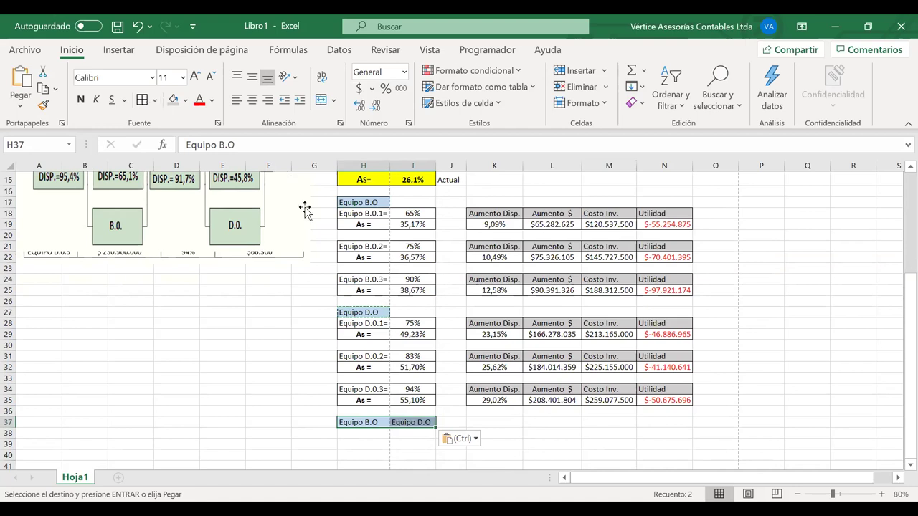
{"action": "key", "text": "F4"}
{"action": "left_click", "coordinate": [84, 100]}
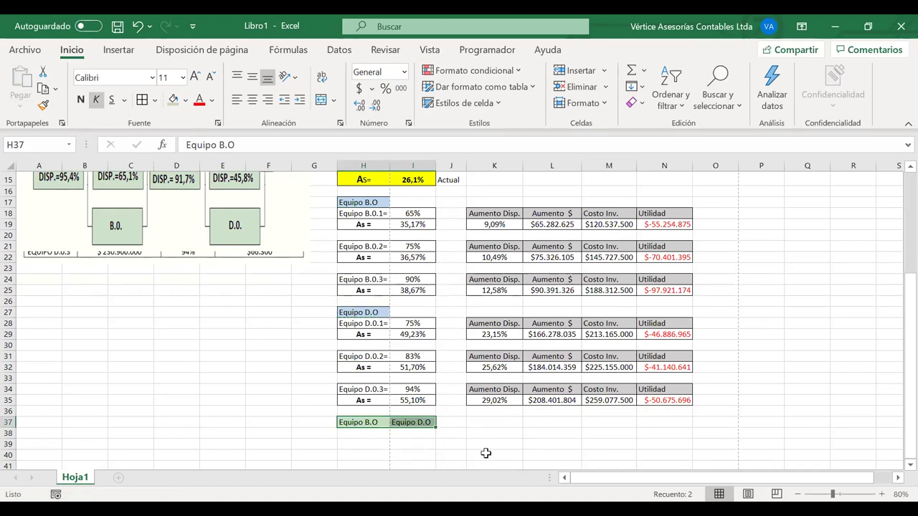
{"action": "left_click", "coordinate": [371, 442]}
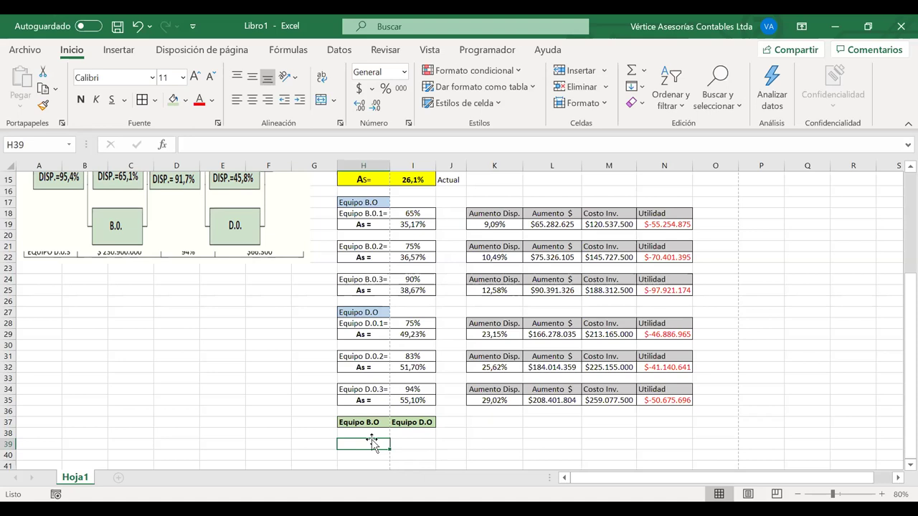
- Copy the Equipo B.0.1= label from H18 to H38 and the Equipo D.0.1= label from H28 to H39
{"action": "left_click", "coordinate": [362, 433]}
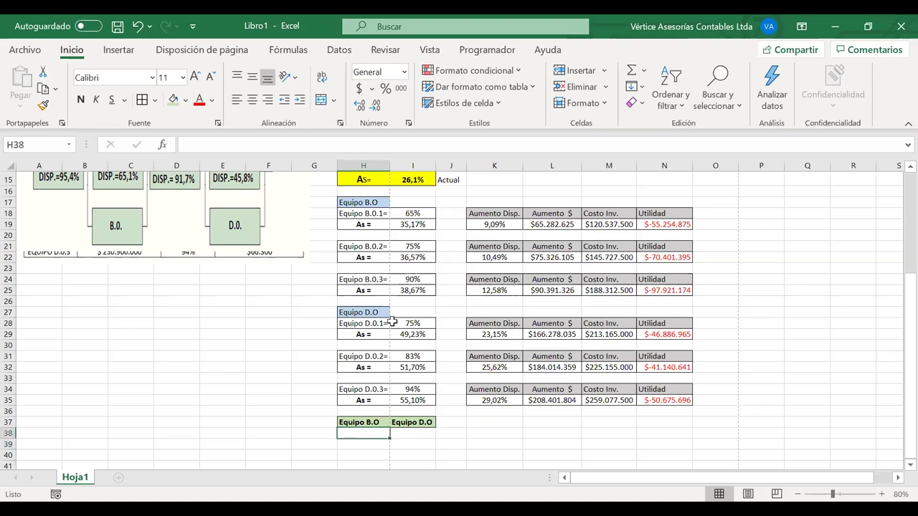
{"action": "left_click", "coordinate": [350, 213]}
{"action": "key", "text": "ctrl+c"}
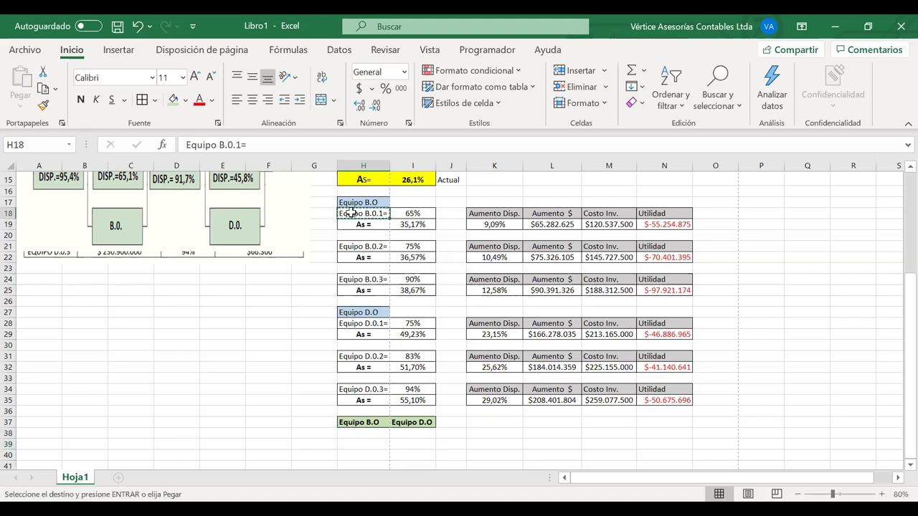
{"action": "left_click", "coordinate": [357, 434]}
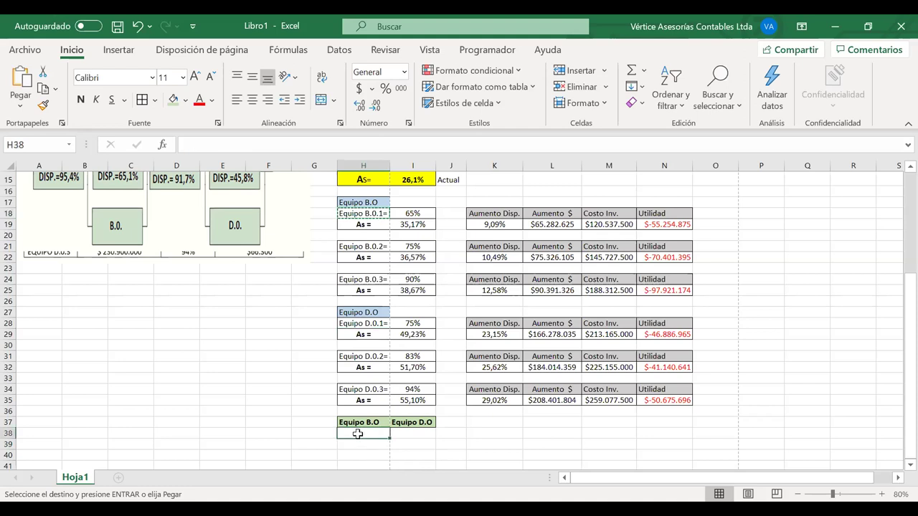
{"action": "key", "text": "ctrl+v"}
{"action": "left_click", "coordinate": [376, 324]}
{"action": "key", "text": "ctrl+c"}
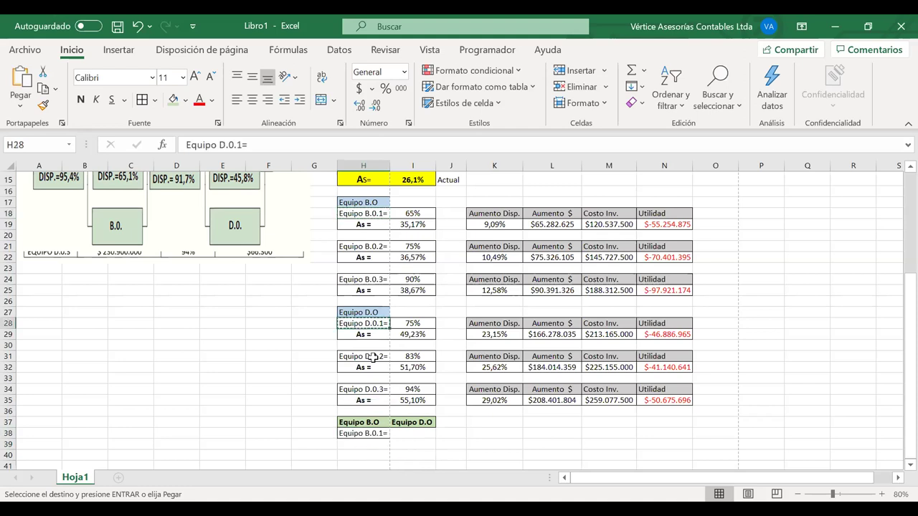
{"action": "left_click", "coordinate": [358, 444]}
{"action": "key", "text": "ctrl+v"}
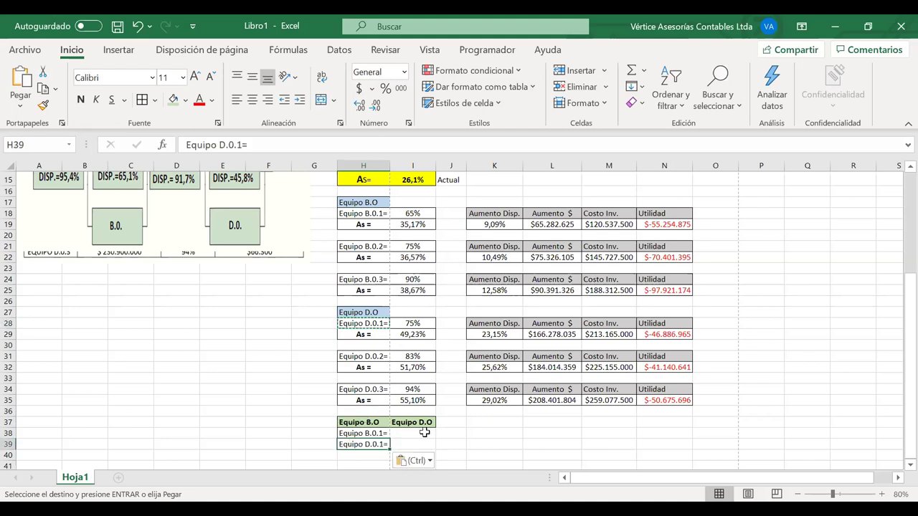
- Link the combined block's availabilities to the equipment tables, with I38 as =M3 and I39 as =M8
{"action": "left_click", "coordinate": [412, 433]}
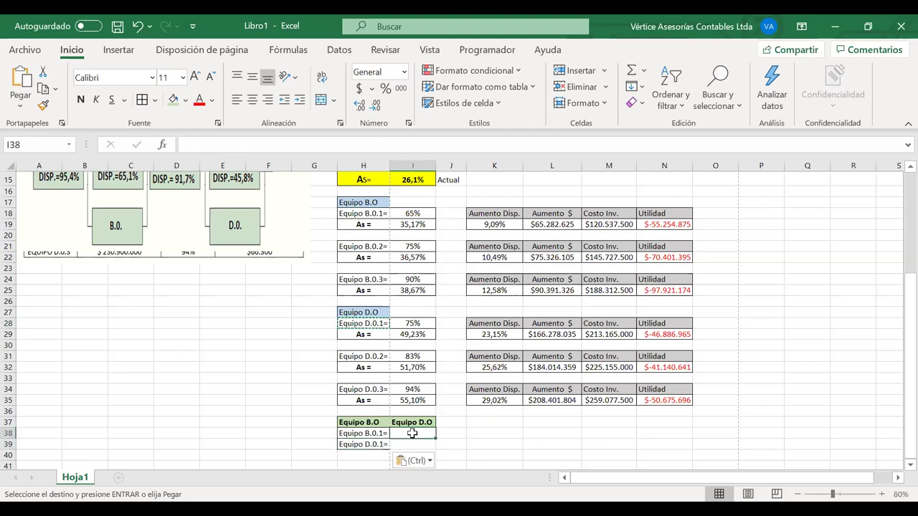
{"action": "type", "text": "="}
{"action": "scroll", "coordinate": [618, 240], "scroll_direction": "up", "scroll_amount": 5}
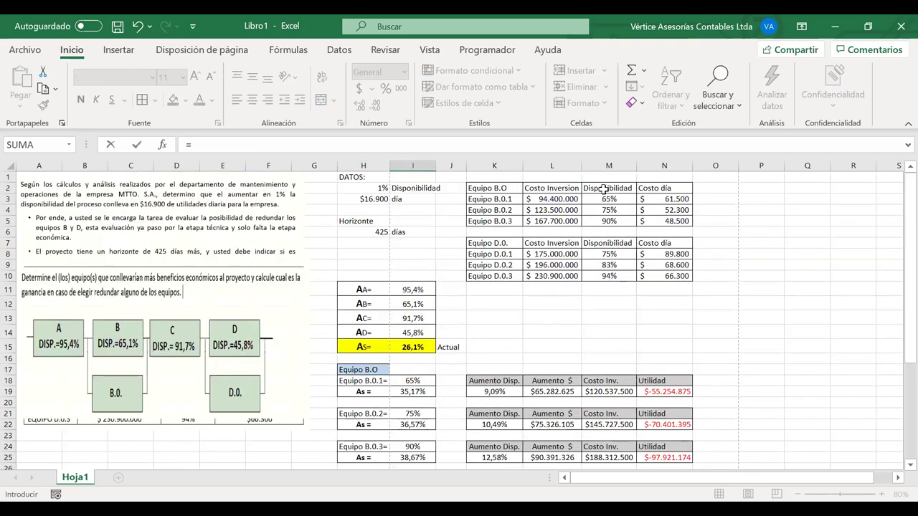
{"action": "left_click", "coordinate": [600, 199]}
{"action": "key", "text": "Return"}
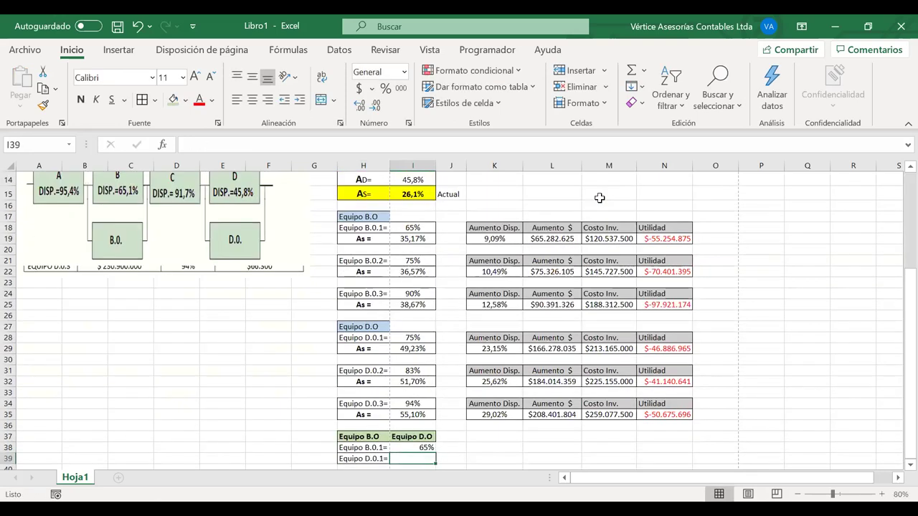
{"action": "type", "text": "="}
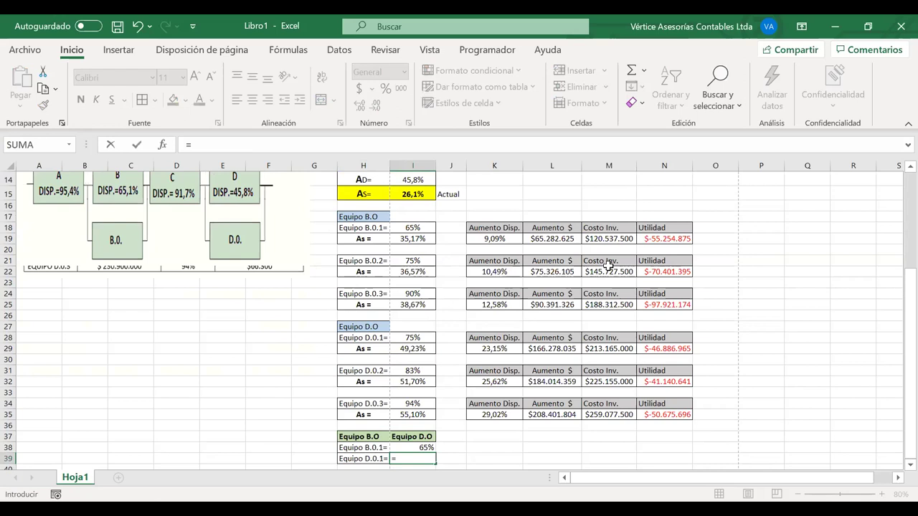
{"action": "scroll", "coordinate": [609, 265], "scroll_direction": "up", "scroll_amount": 5}
{"action": "left_click", "coordinate": [609, 255]}
{"action": "key", "text": "Return"}
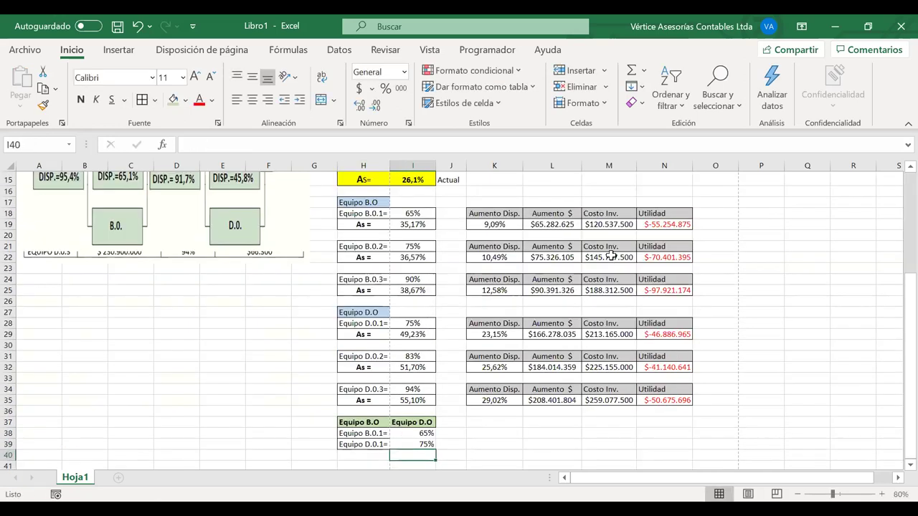
- Centre the availability percentages in I38:I39
{"action": "left_click_drag", "start_coordinate": [402, 434], "coordinate": [413, 445]}
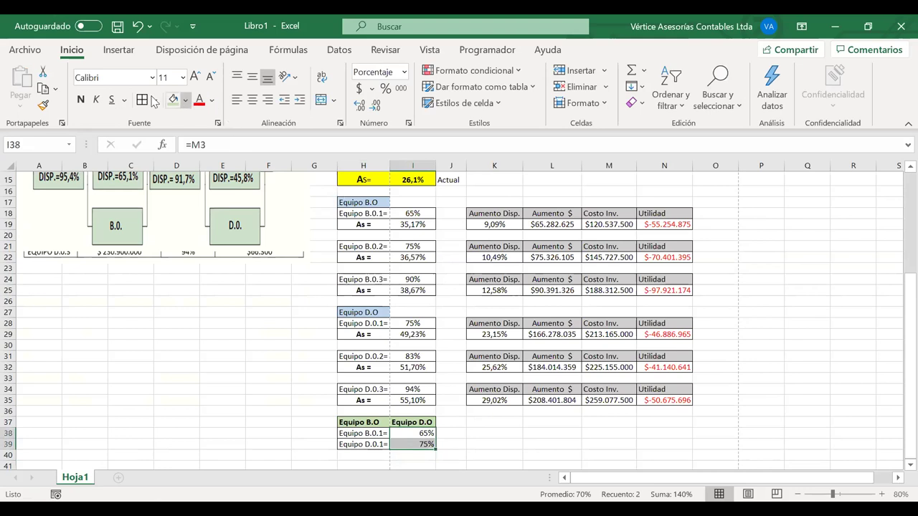
{"action": "left_click", "coordinate": [251, 100]}
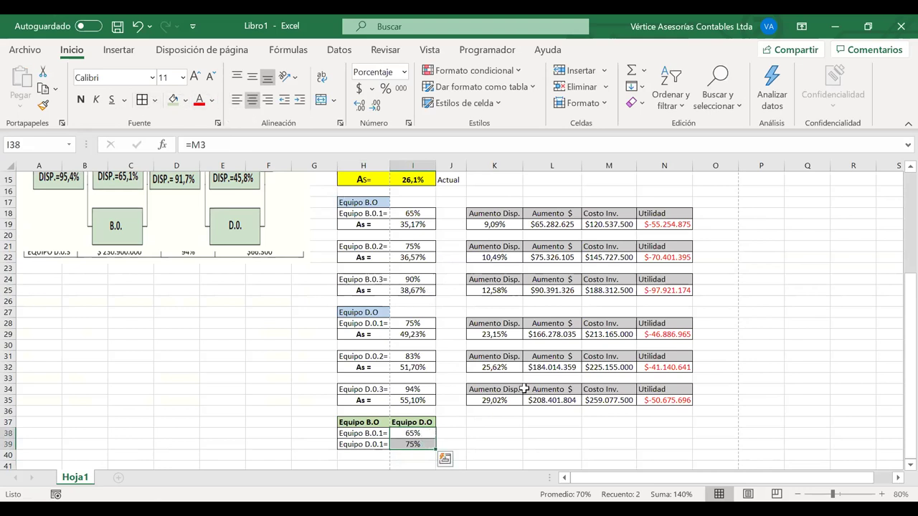
{"action": "left_click", "coordinate": [479, 433]}
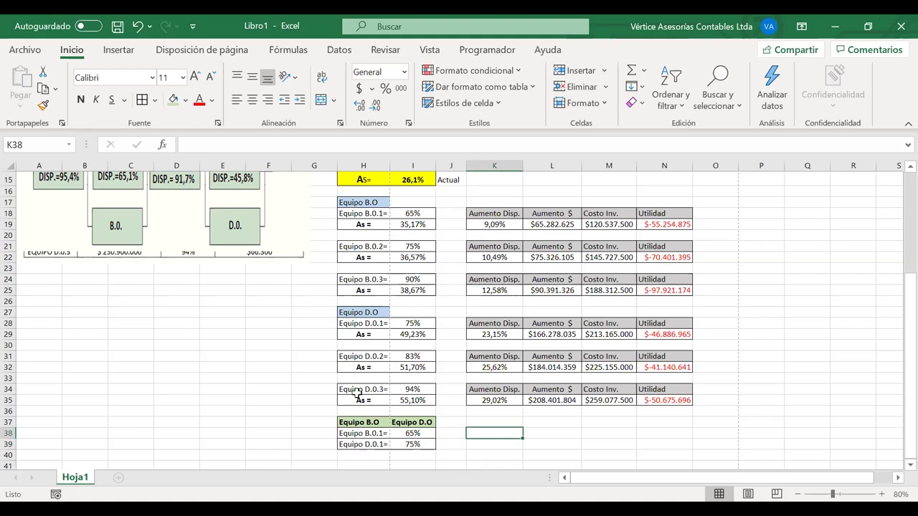
- Copy the As = label from H35 to H40 below the combined equipment labels
{"action": "mouse_move", "coordinate": [360, 398]}
{"action": "left_mouse_down"}
{"action": "mouse_move", "coordinate": [405, 400]}
{"action": "mouse_move", "coordinate": [365, 400]}
{"action": "left_mouse_up"}
{"action": "key", "text": "ctrl+c"}
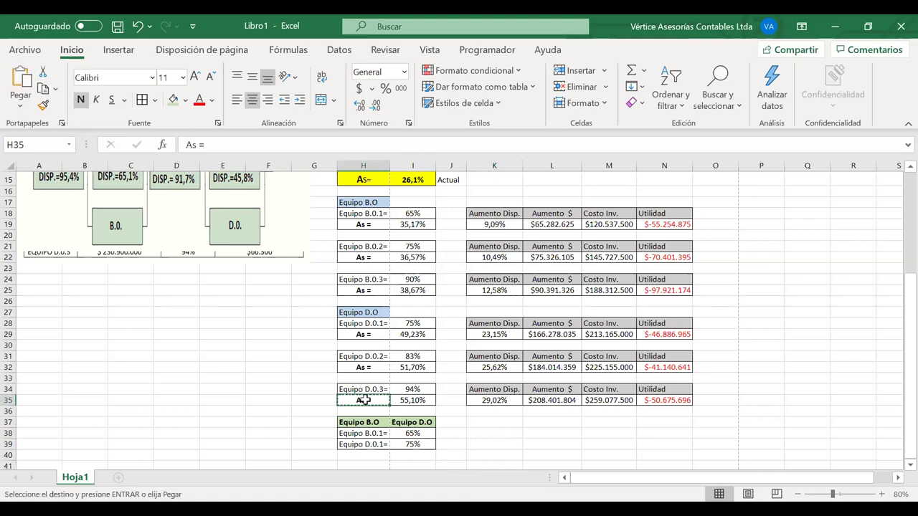
{"action": "left_click", "coordinate": [374, 455]}
{"action": "key", "text": "ctrl+v"}
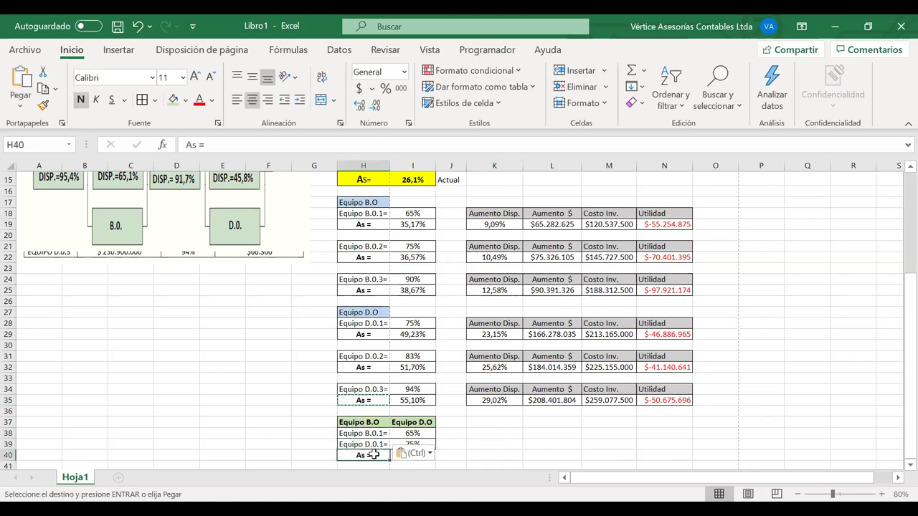
{"action": "left_click", "coordinate": [459, 453]}
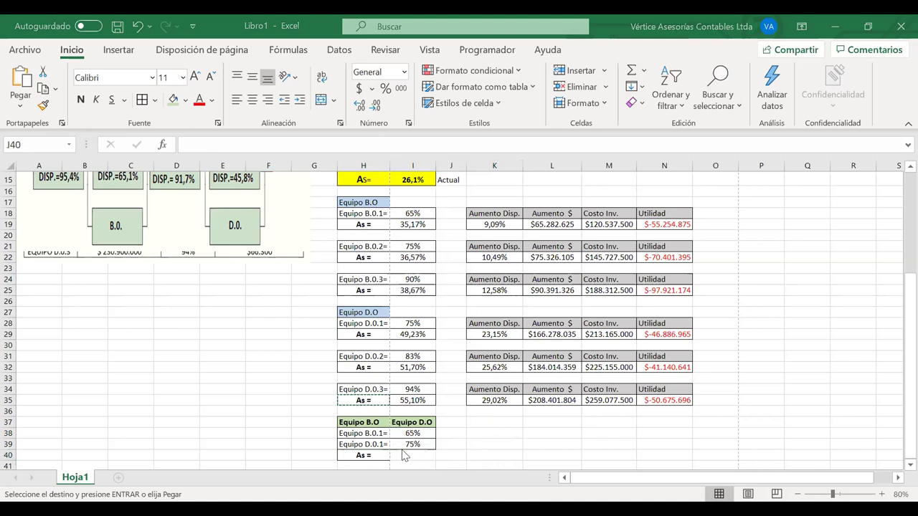
{"action": "left_click_drag", "start_coordinate": [373, 455], "coordinate": [402, 455]}
{"action": "key", "text": "ctrl+v"}
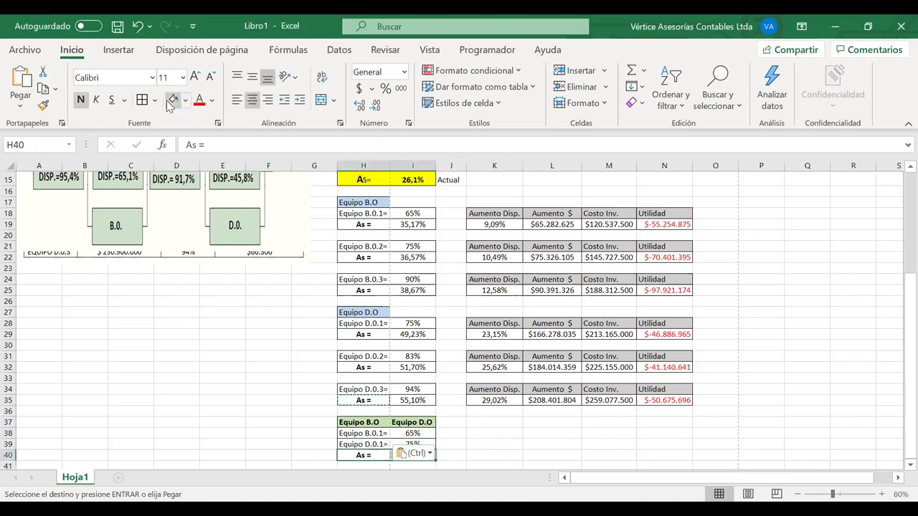
{"action": "key", "text": "Escape"}
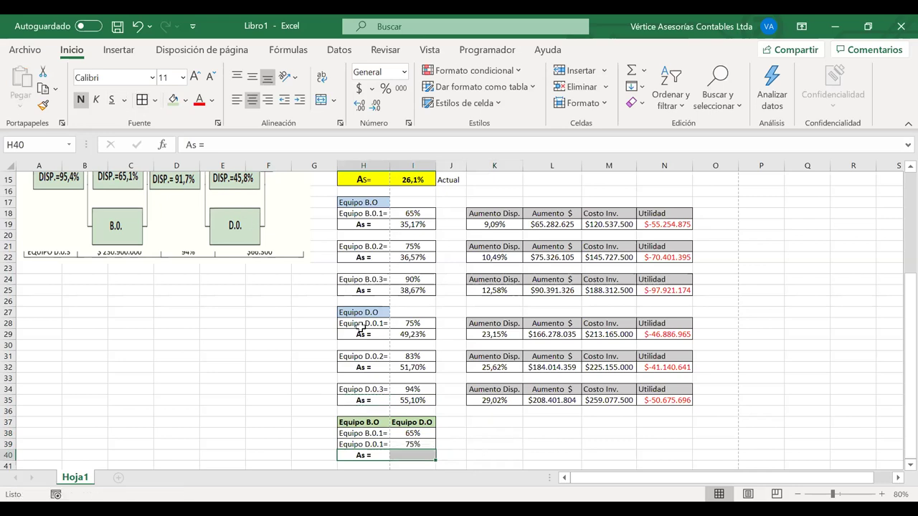
- Start the combined As formula in I40 with an absolute reference to equipment A's availability, =$I$11
{"action": "left_click", "coordinate": [413, 455]}
{"action": "type", "text": "="}
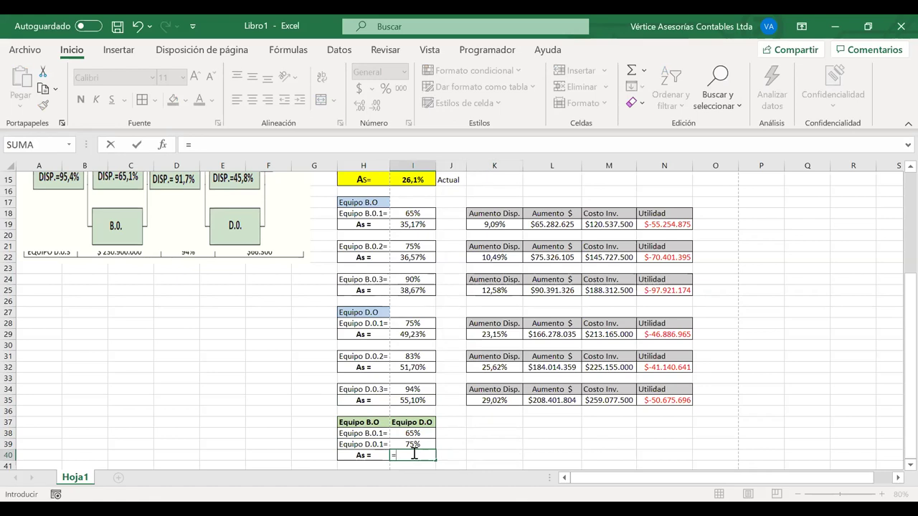
{"action": "scroll", "coordinate": [414, 459], "scroll_direction": "up", "scroll_amount": 2}
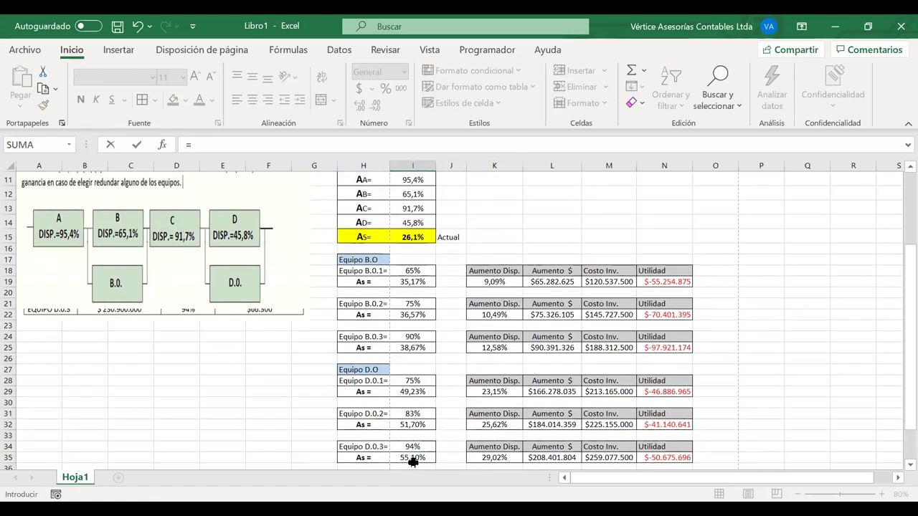
{"action": "left_click", "coordinate": [408, 180]}
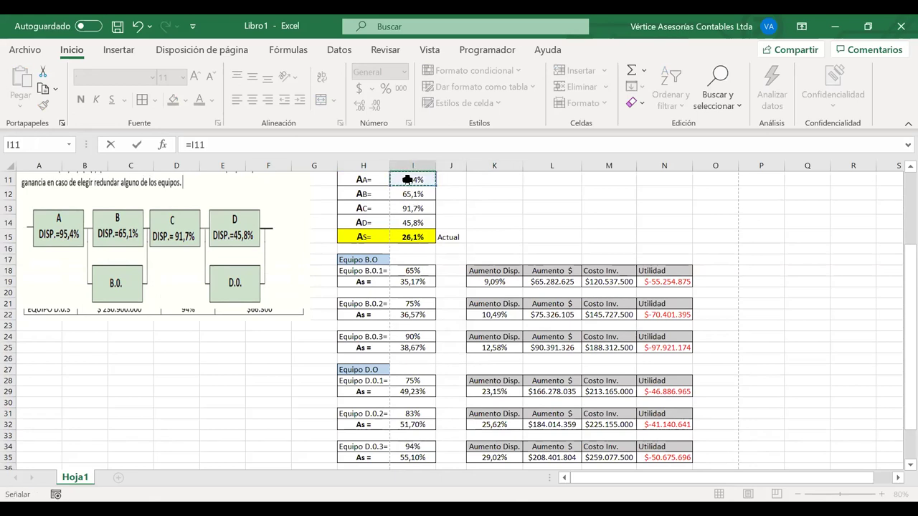
{"action": "key", "text": "F4"}
{"action": "scroll", "coordinate": [372, 224], "scroll_direction": "up", "scroll_amount": 2}
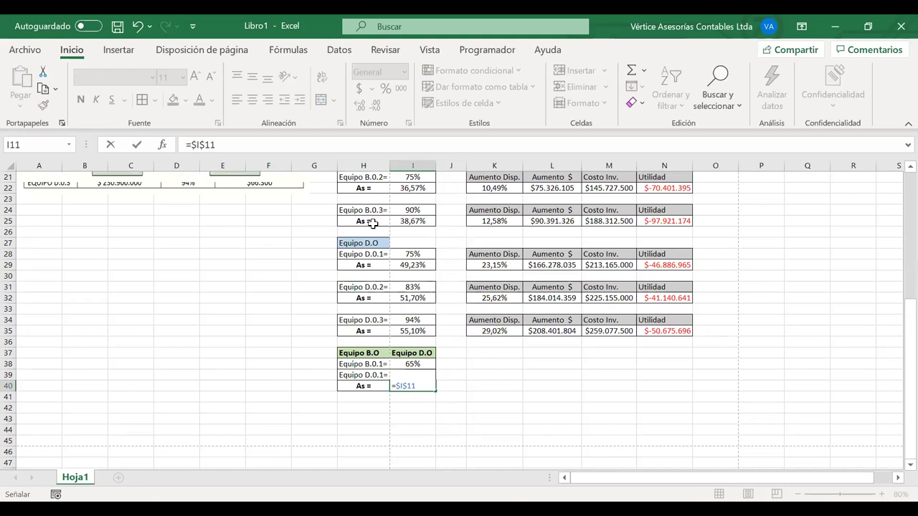
{"action": "scroll", "coordinate": [373, 224], "scroll_direction": "up", "scroll_amount": 3}
- Multiply the I40 formula by the parallel term for equipment B and B.0.1, (1-(1-$I$12)*(1-I38))
{"action": "type", "text": "*("}
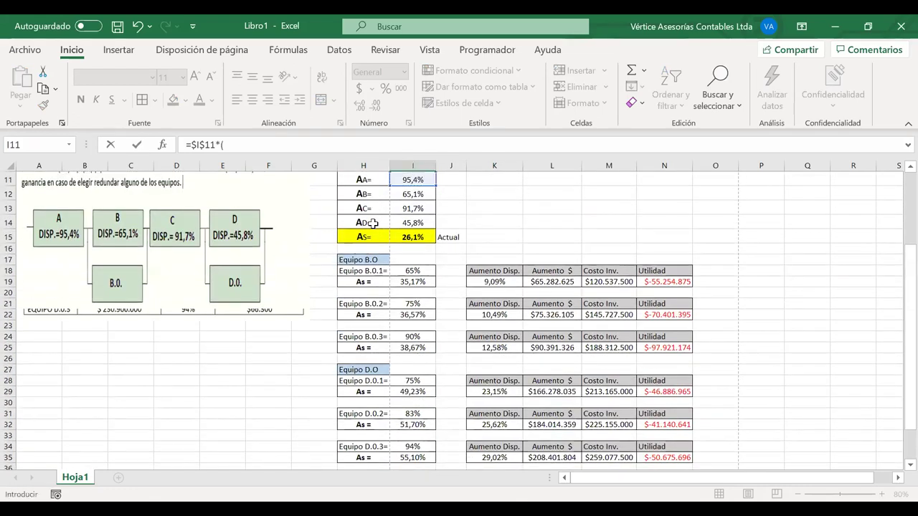
{"action": "type", "text": "1-("}
{"action": "left_click", "coordinate": [414, 194]}
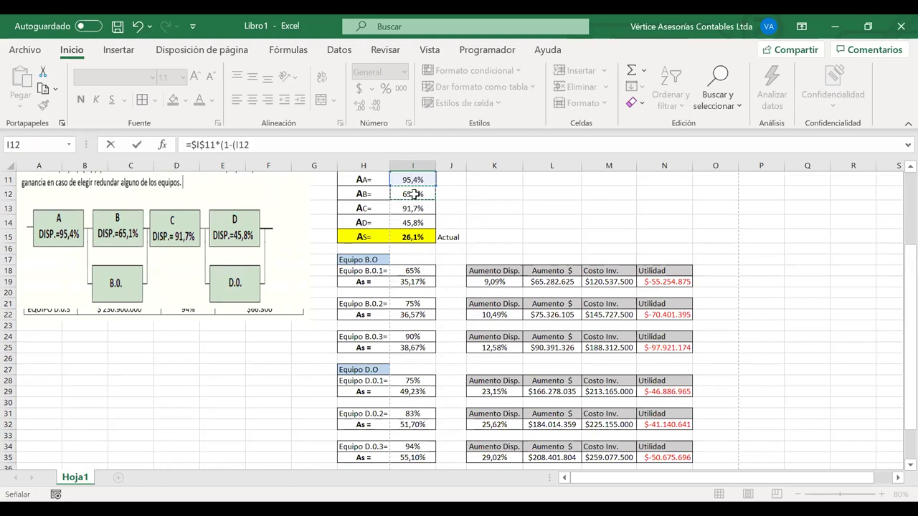
{"action": "key", "text": "BackSpace"}
{"action": "type", "text": "1-"}
{"action": "left_click", "coordinate": [414, 194]}
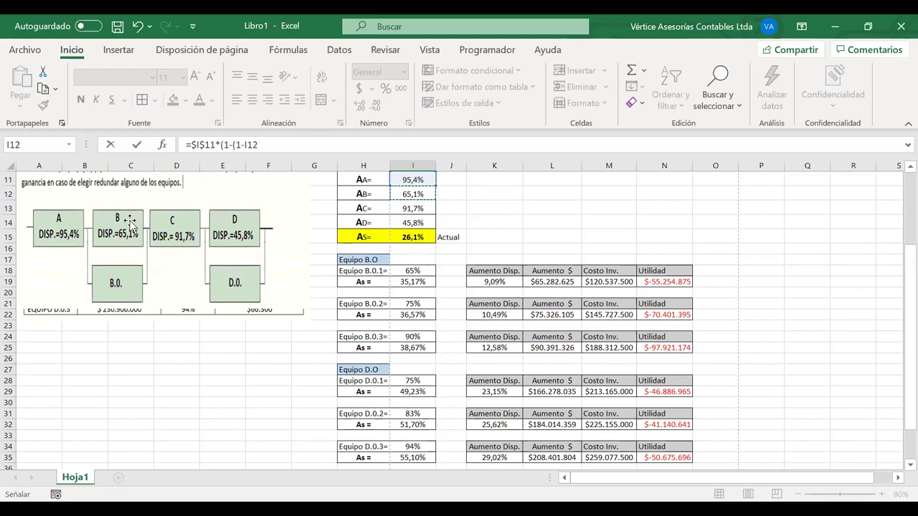
{"action": "key", "text": "F4"}
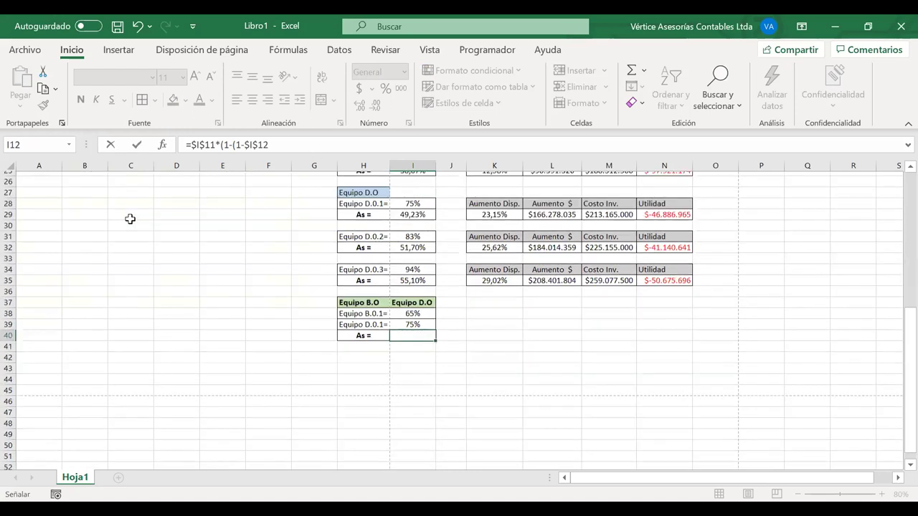
{"action": "type", "text": ")*("}
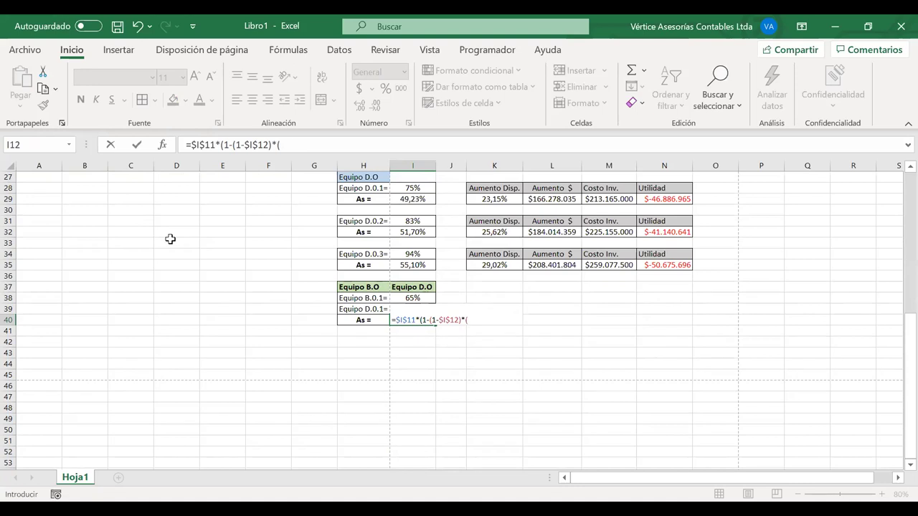
{"action": "scroll", "coordinate": [170, 239], "scroll_direction": "up", "scroll_amount": 4}
{"action": "scroll", "coordinate": [171, 240], "scroll_direction": "up", "scroll_amount": 1}
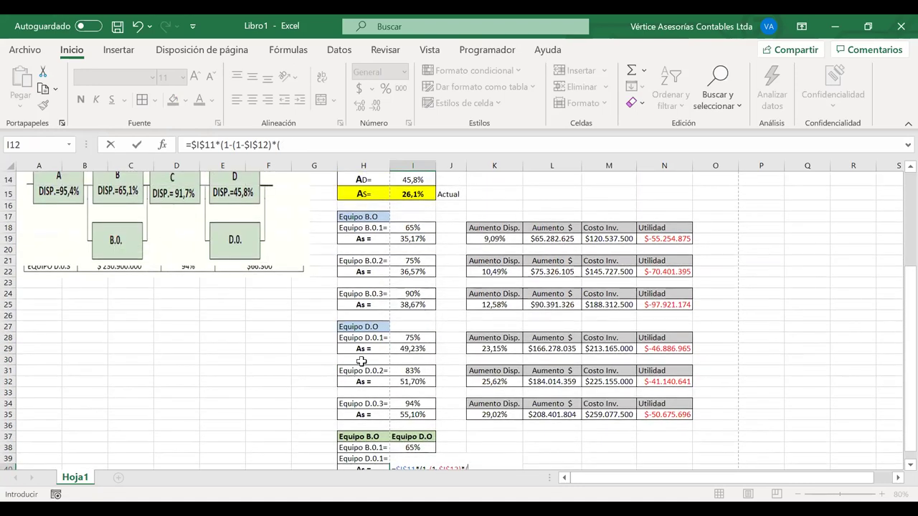
{"action": "scroll", "coordinate": [450, 437], "scroll_direction": "down", "scroll_amount": 1}
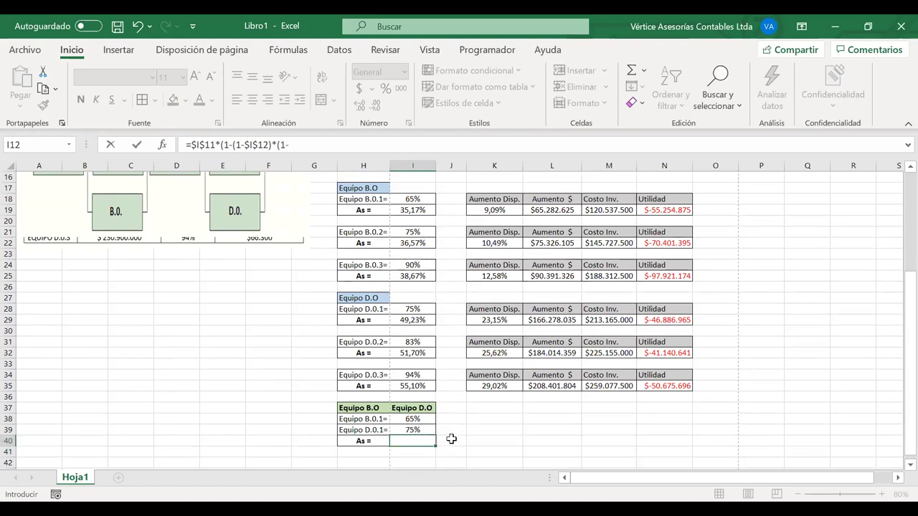
{"action": "left_click", "coordinate": [405, 408]}
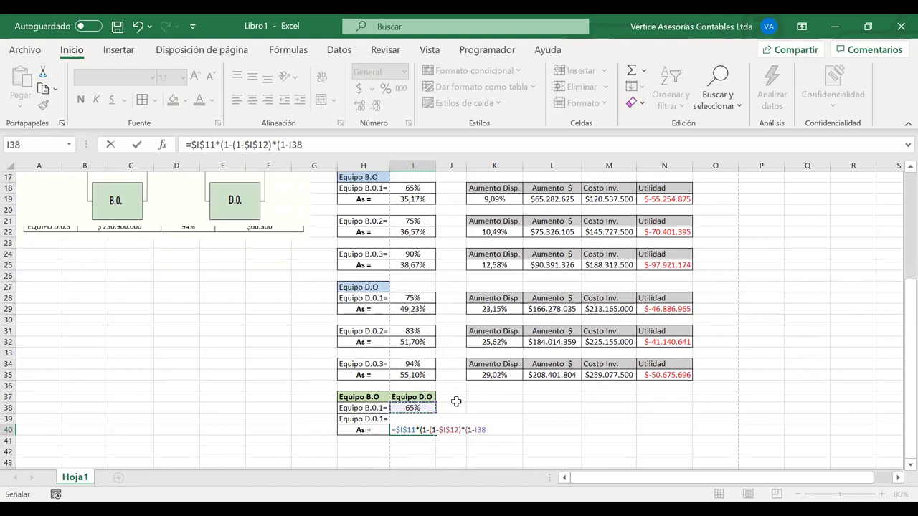
{"action": "type", "text": ")"}
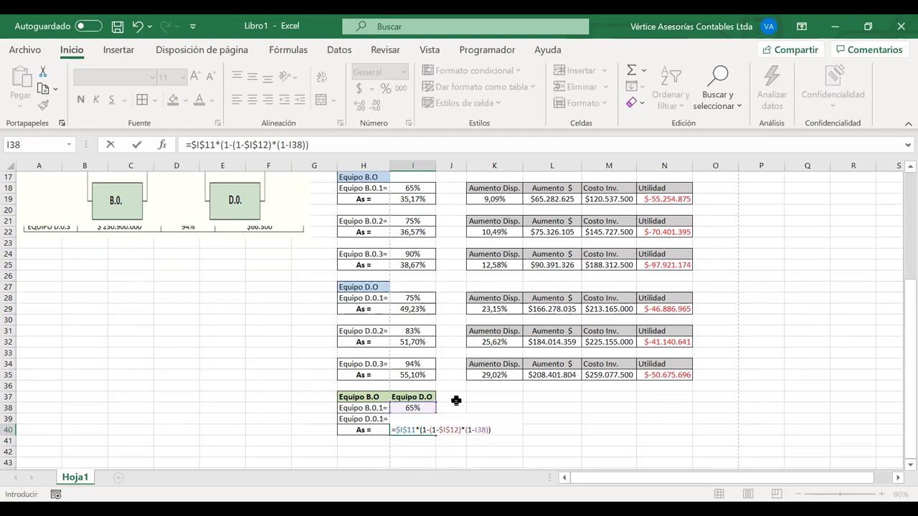
- Extend the I40 formula with a multiplication by equipment C's availability as the absolute reference $I$13
{"action": "scroll", "coordinate": [456, 401], "scroll_direction": "up", "scroll_amount": 3}
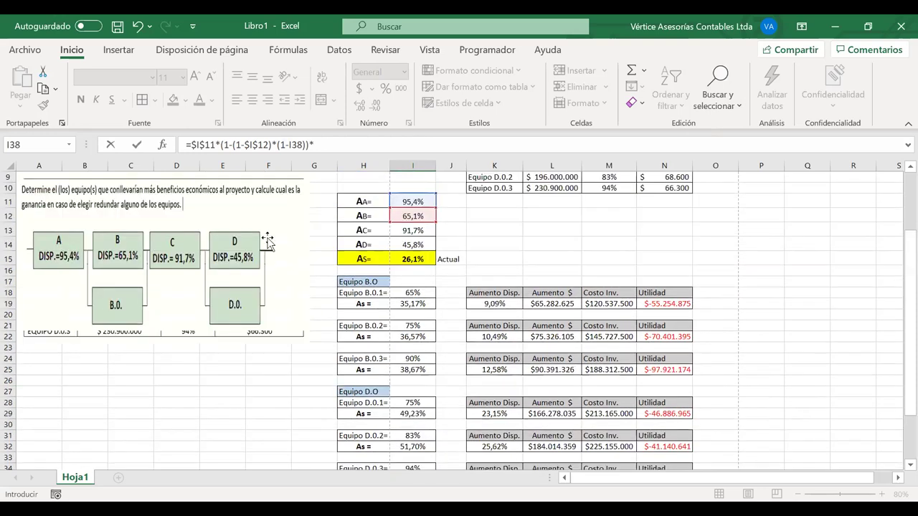
{"action": "left_click", "coordinate": [406, 230]}
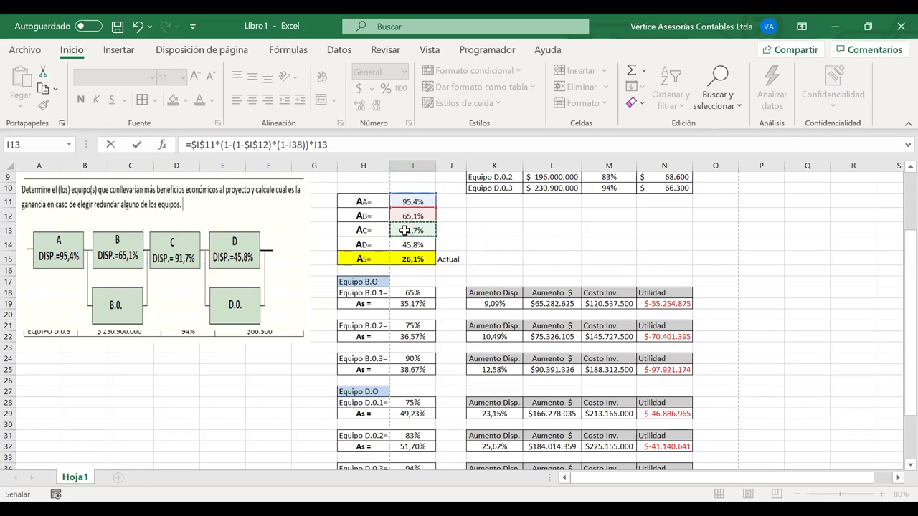
{"action": "key", "text": "F4"}
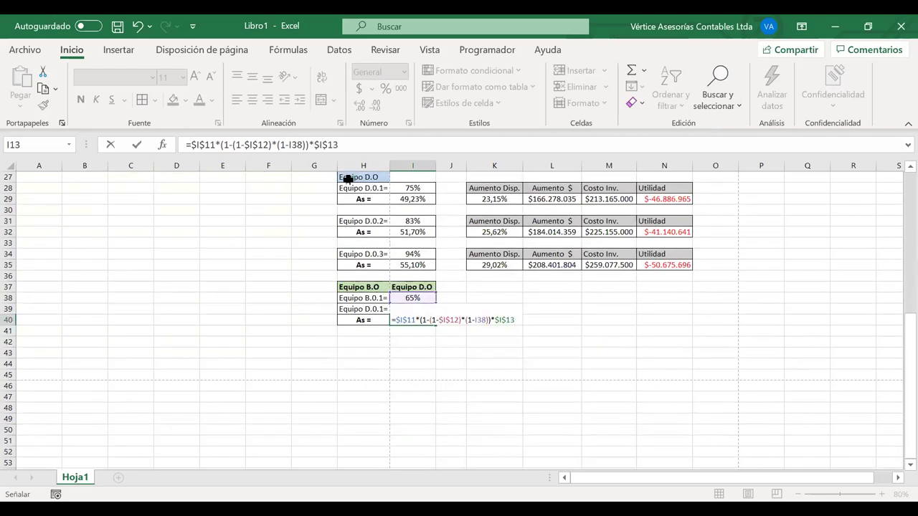
{"action": "scroll", "coordinate": [344, 178], "scroll_direction": "up", "scroll_amount": 5}
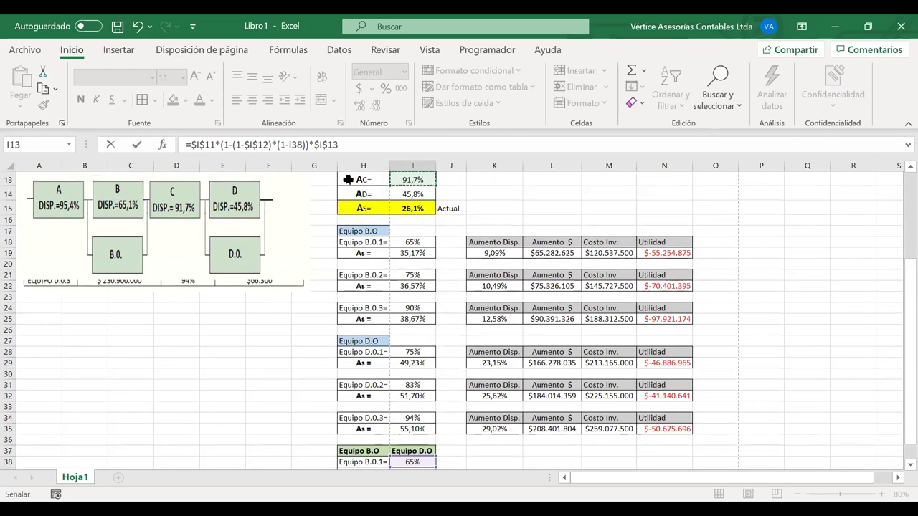
{"action": "left_click", "coordinate": [349, 146]}
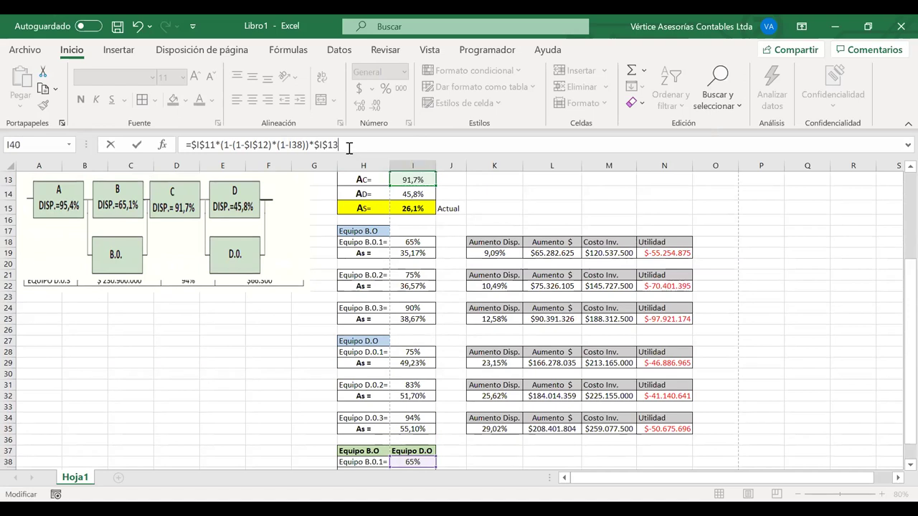
- Complete the I40 formula with the parallel term for equipment D and D.0.1, *(1-(1-$I$14)*(1-I39))
{"action": "type", "text": "*"}
{"action": "type", "text": "1-(1-"}
{"action": "left_click", "coordinate": [409, 195]}
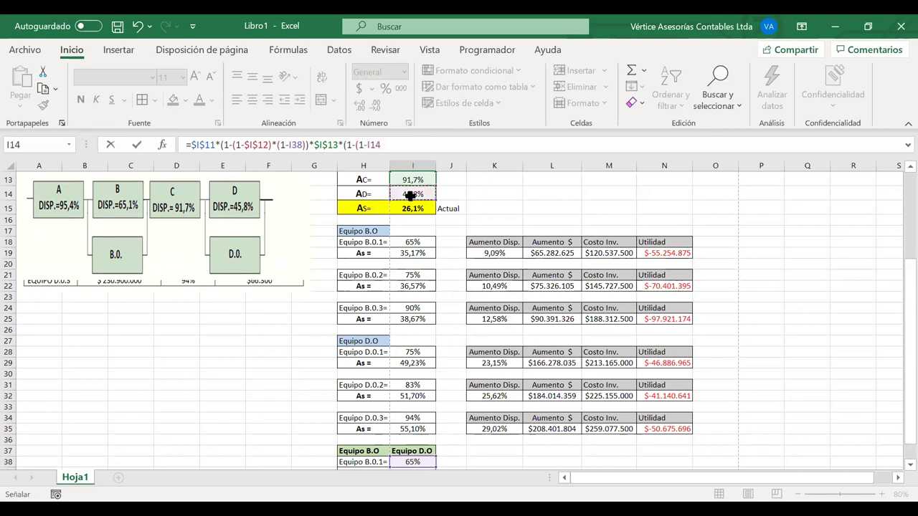
{"action": "key", "text": "F4"}
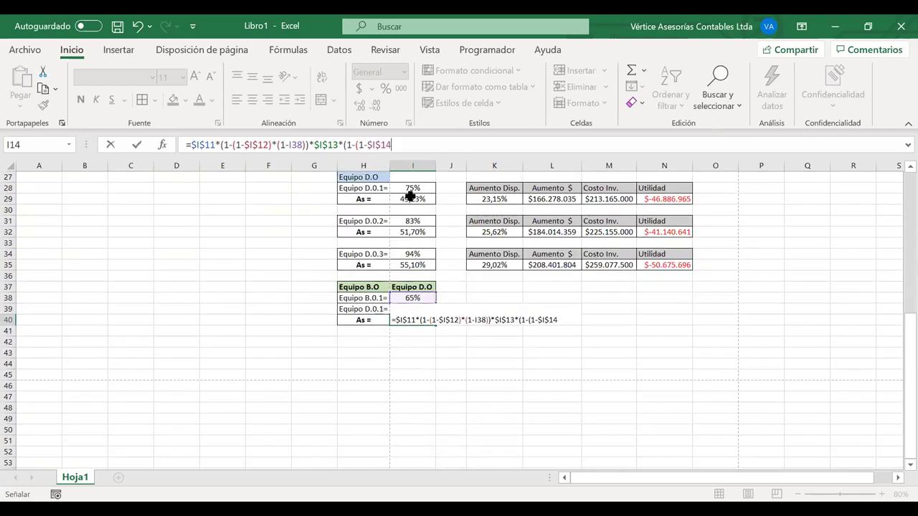
{"action": "type", "text": ")*(1-"}
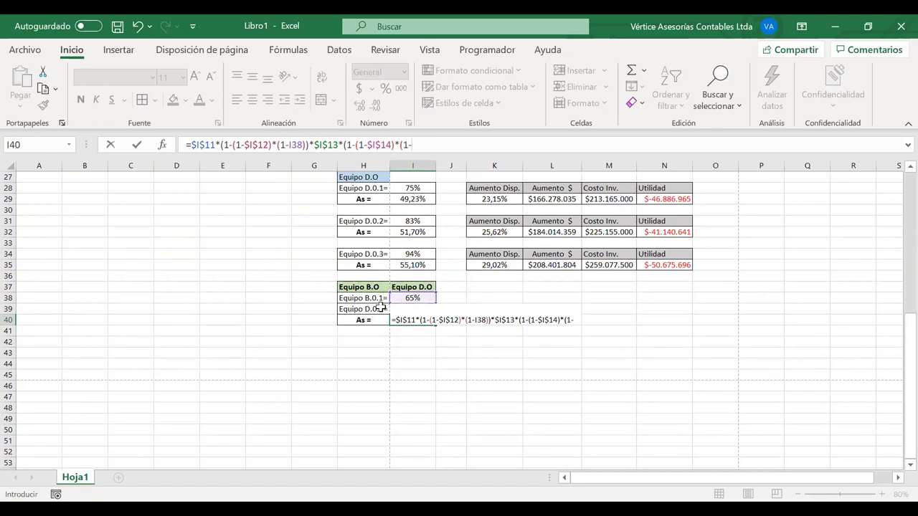
{"action": "key", "text": "F2"}
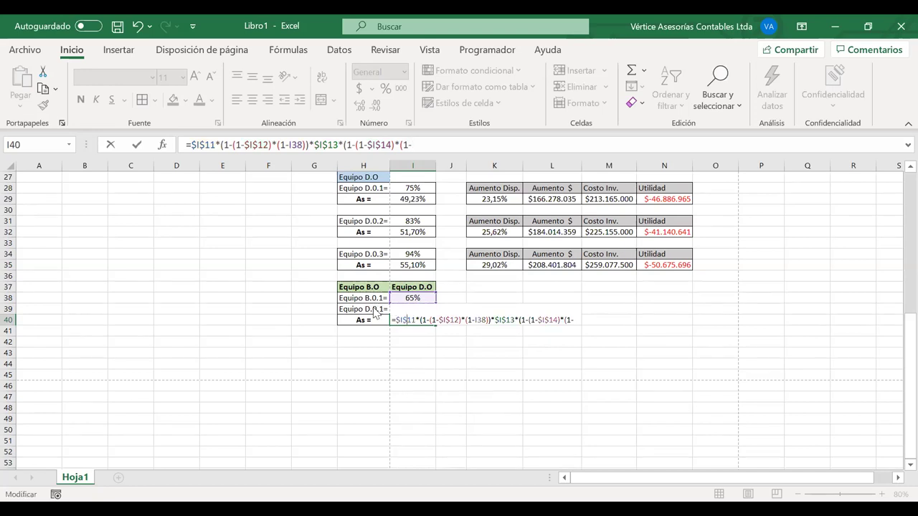
{"action": "key", "text": "Return"}
{"action": "left_click", "coordinate": [418, 322]}
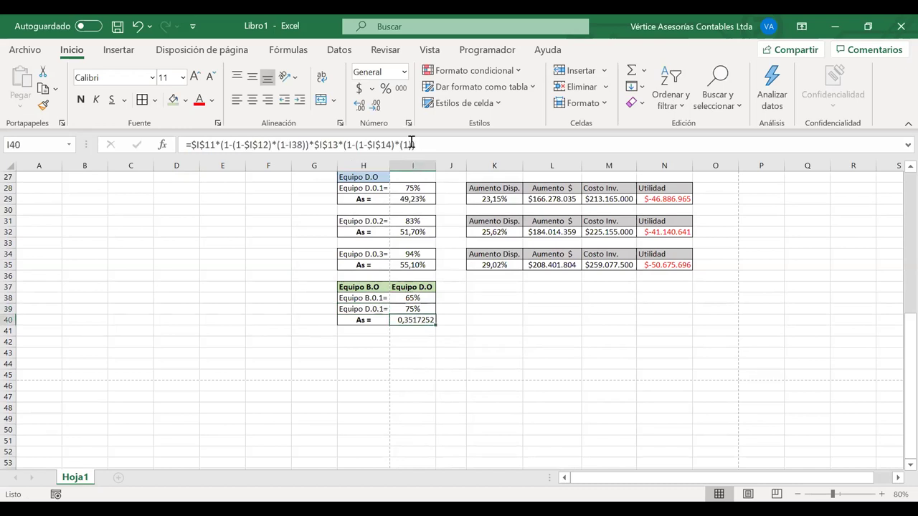
{"action": "key", "text": "F2"}
{"action": "type", "text": "-"}
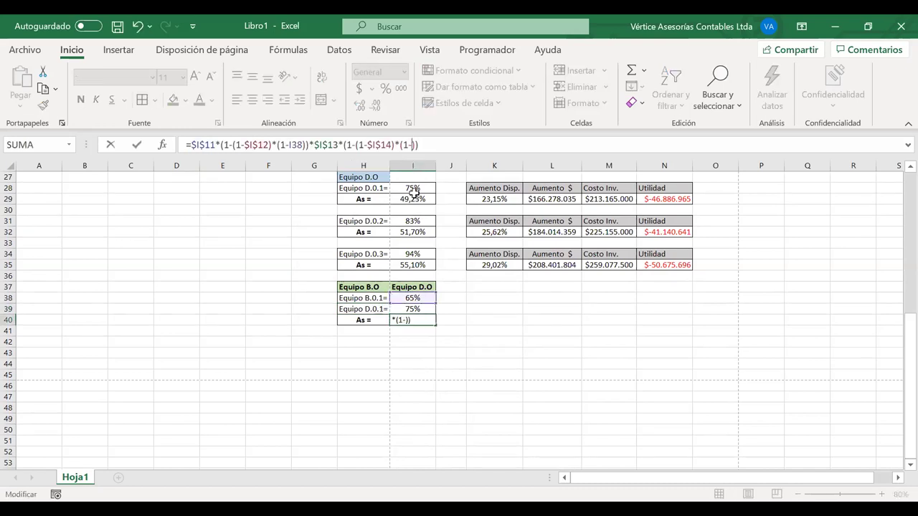
{"action": "left_click", "coordinate": [408, 308]}
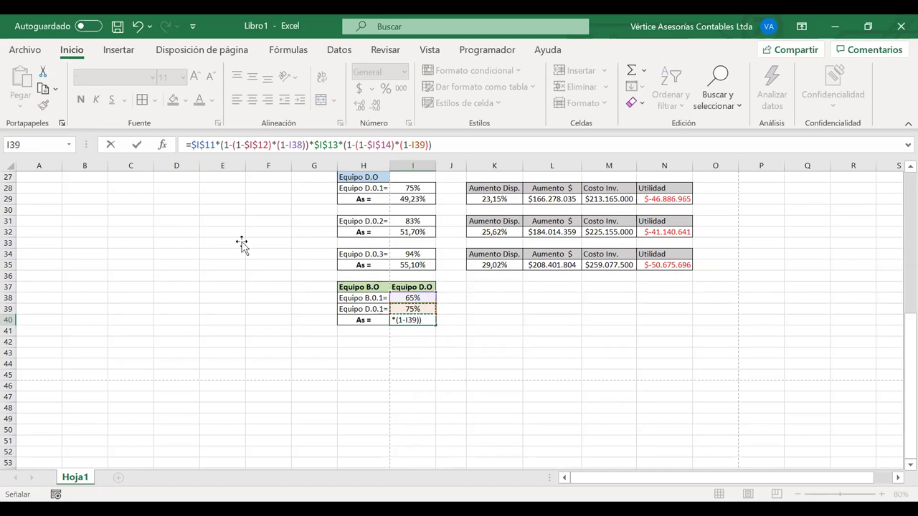
- Check each reference in the I40 formula against the block diagram, the base availabilities and the combined equipment rows
{"action": "scroll", "coordinate": [242, 239], "scroll_direction": "up", "scroll_amount": 6}
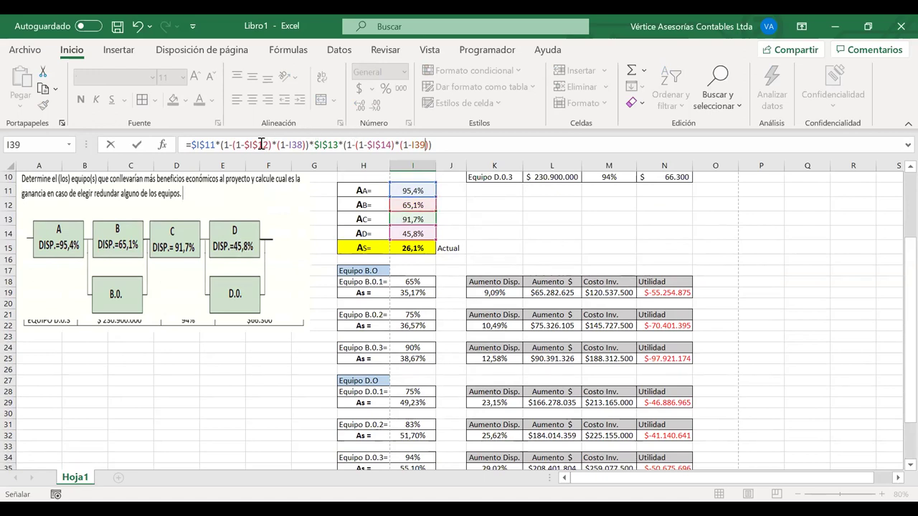
{"action": "scroll", "coordinate": [378, 282], "scroll_direction": "down", "scroll_amount": 1}
{"action": "scroll", "coordinate": [378, 280], "scroll_direction": "up", "scroll_amount": 1}
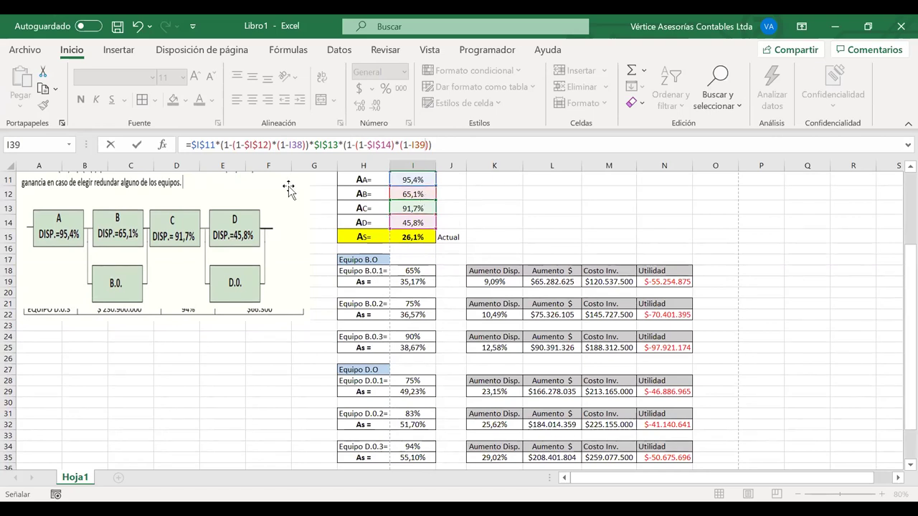
{"action": "scroll", "coordinate": [398, 268], "scroll_direction": "down", "scroll_amount": 3}
{"action": "scroll", "coordinate": [398, 268], "scroll_direction": "down", "scroll_amount": 1}
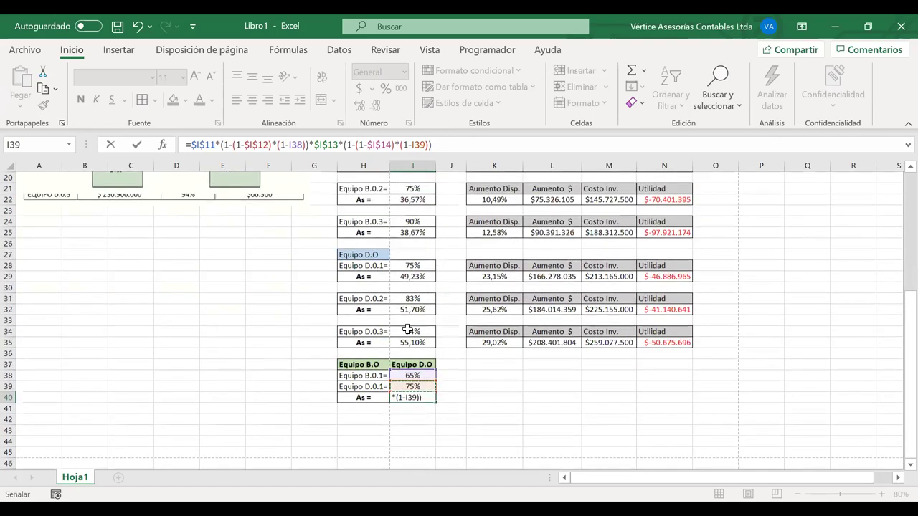
{"action": "scroll", "coordinate": [374, 222], "scroll_direction": "up", "scroll_amount": 4}
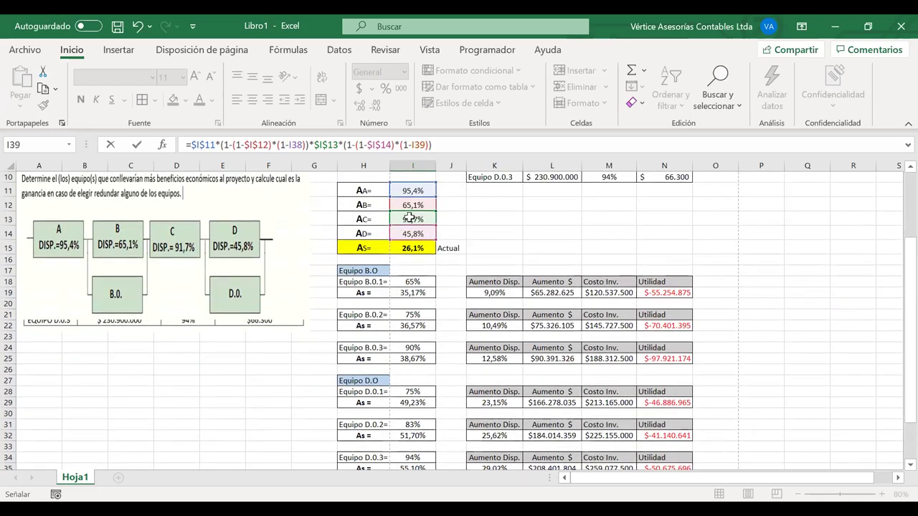
{"action": "left_click", "coordinate": [393, 145]}
{"action": "key", "text": "Right"}
{"action": "key", "text": "Right"}
{"action": "key", "text": "Right"}
{"action": "key", "text": "Right"}
{"action": "key", "text": "Right"}
{"action": "key", "text": "Right"}
{"action": "key", "text": "Right"}
{"action": "key", "text": "Right"}
{"action": "key", "text": "Right"}
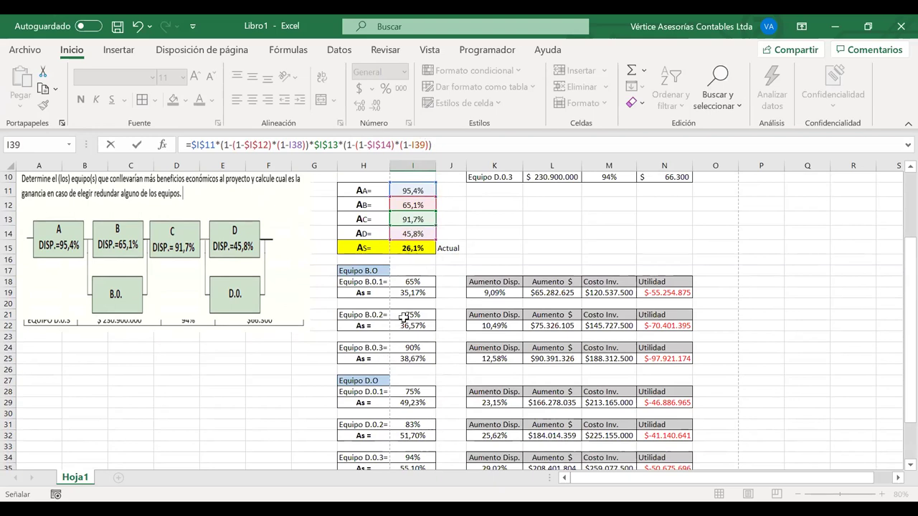
{"action": "scroll", "coordinate": [403, 318], "scroll_direction": "down", "scroll_amount": 1}
{"action": "scroll", "coordinate": [404, 317], "scroll_direction": "down", "scroll_amount": 1}
{"action": "scroll", "coordinate": [404, 317], "scroll_direction": "up", "scroll_amount": 2}
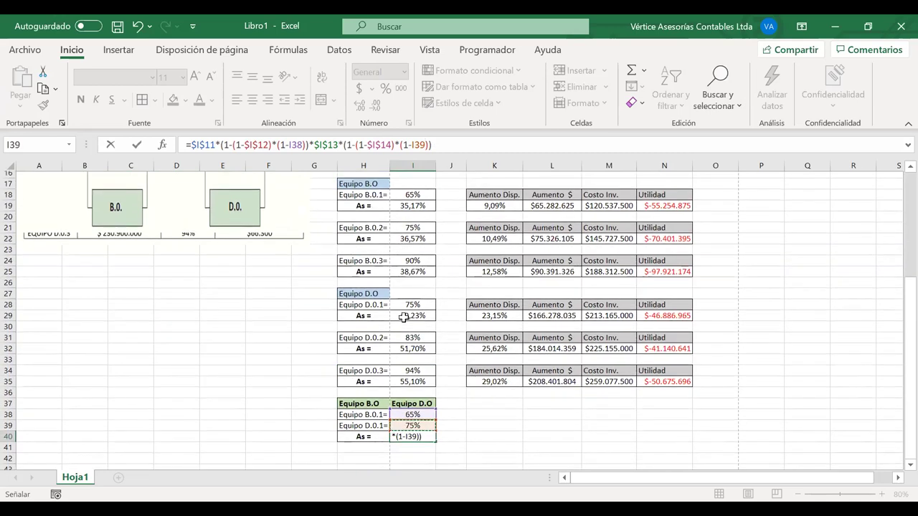
{"action": "scroll", "coordinate": [404, 318], "scroll_direction": "up", "scroll_amount": 1}
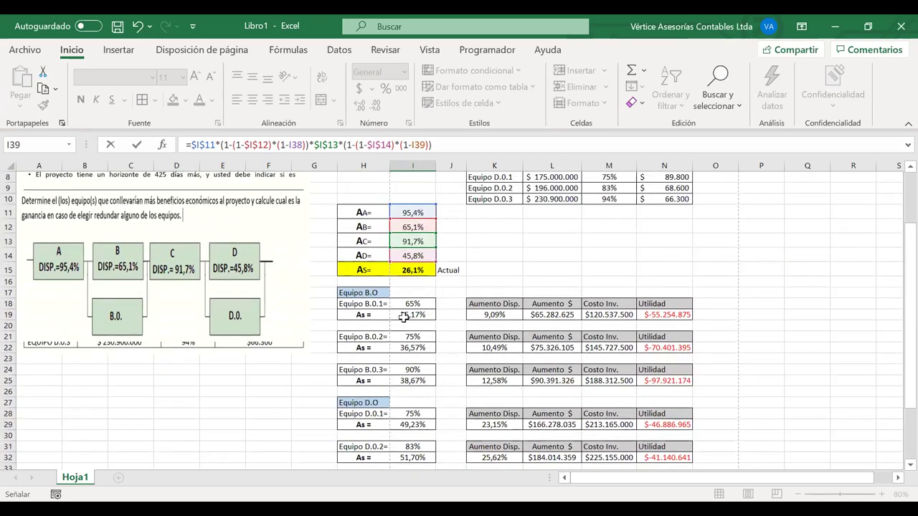
- Enter the finished As formula in I40 and centre its result
{"action": "key", "text": "Return"}
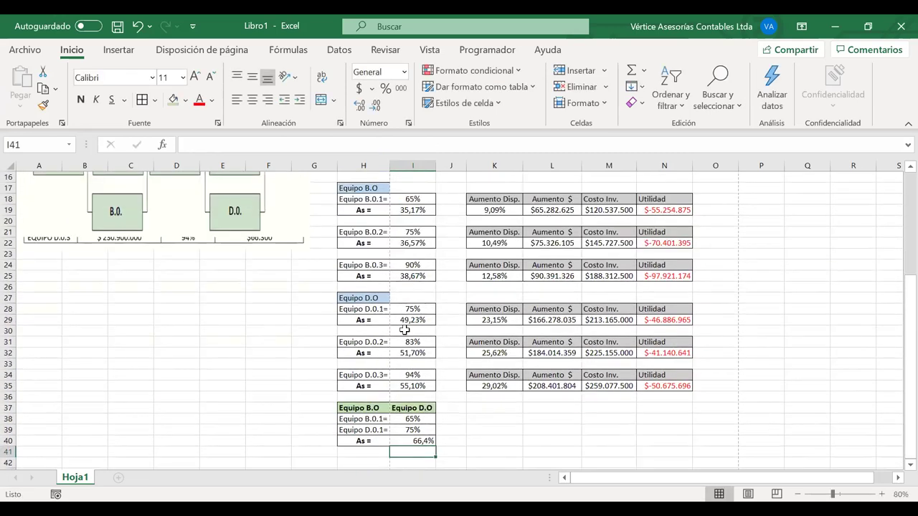
{"action": "left_click", "coordinate": [403, 441]}
{"action": "left_click", "coordinate": [253, 102]}
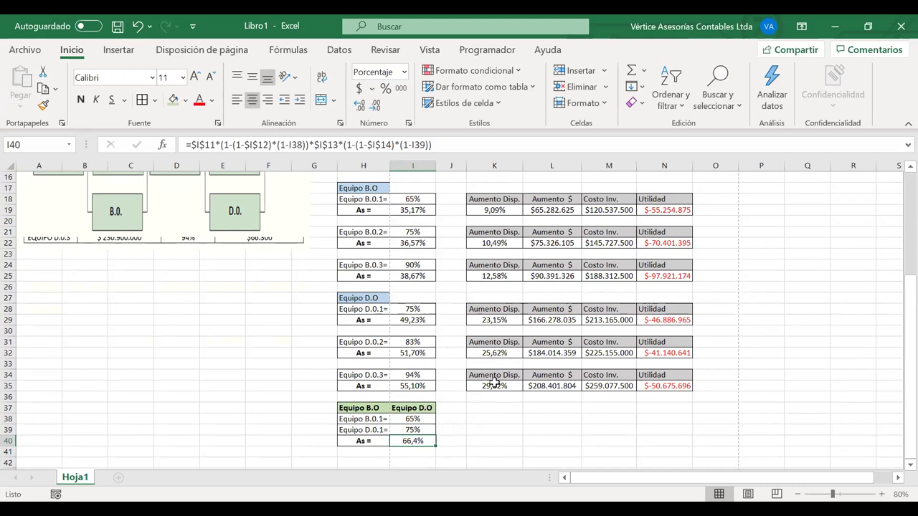
- Copy the increase, cost and profit block K34:N35 of equipment D.0.3 to K39 beside the combined option
{"action": "left_click_drag", "start_coordinate": [491, 375], "coordinate": [647, 385]}
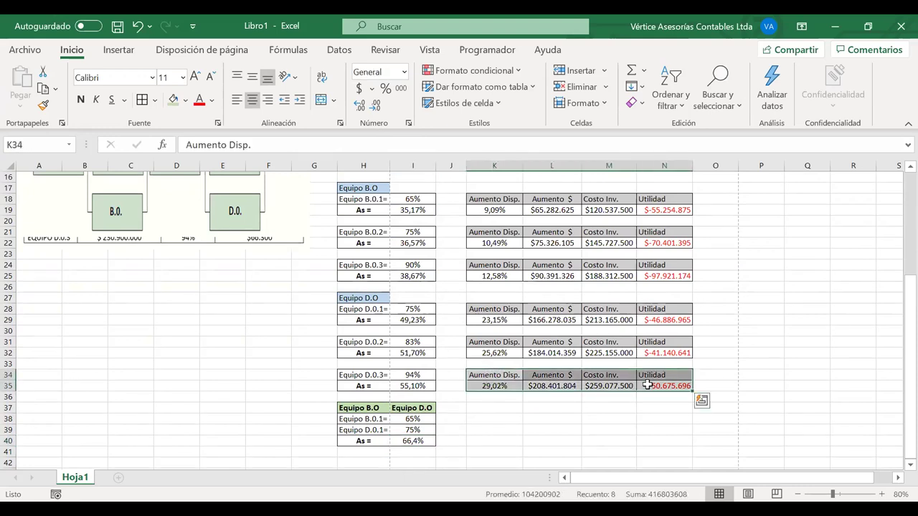
{"action": "key", "text": "ctrl+c"}
{"action": "left_click", "coordinate": [488, 426]}
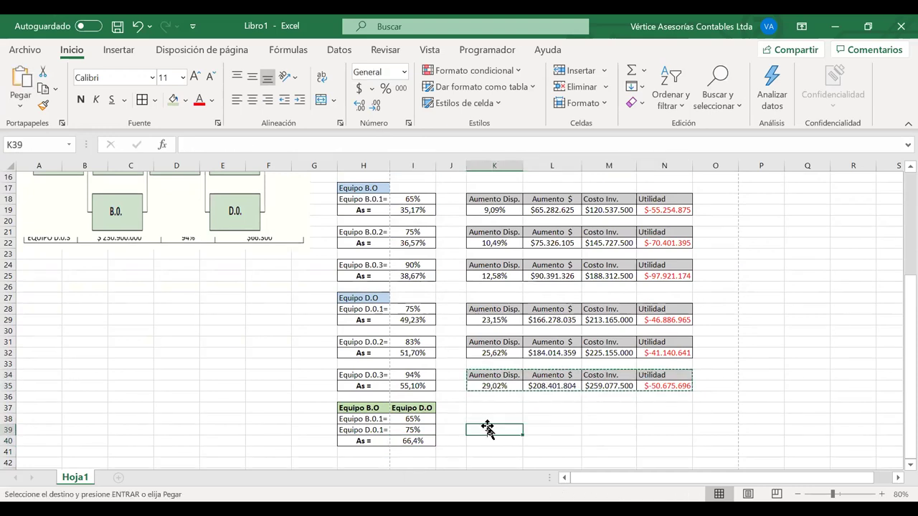
{"action": "key", "text": "ctrl+v"}
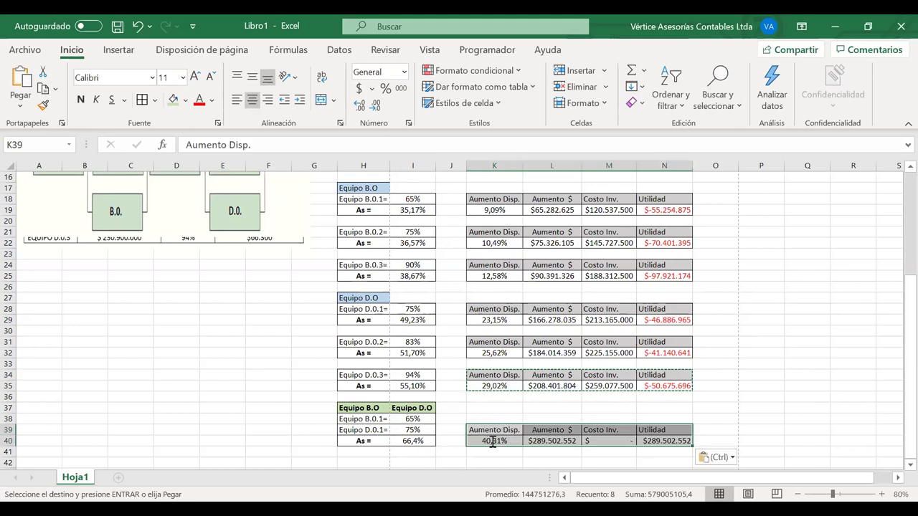
- Check the copied availability-increase formula in K40 and the monetary-increase formula in L40 for correct references
{"action": "double_click", "coordinate": [491, 441]}
{"action": "scroll", "coordinate": [429, 386], "scroll_direction": "up", "scroll_amount": 3}
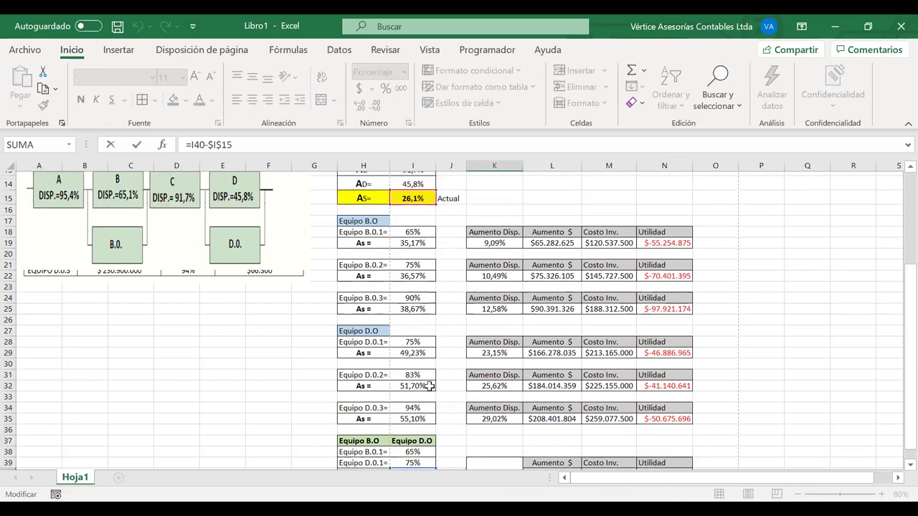
{"action": "scroll", "coordinate": [429, 386], "scroll_direction": "down", "scroll_amount": 3}
{"action": "key", "text": "Return"}
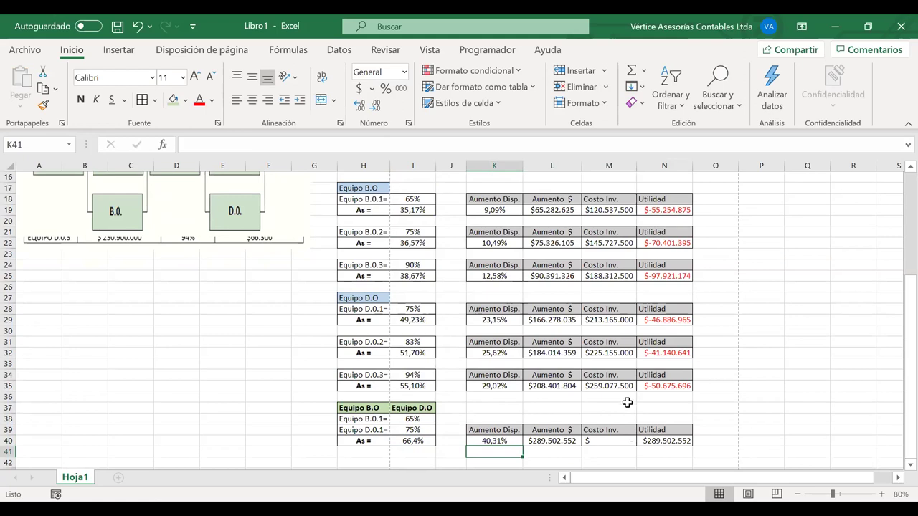
{"action": "double_click", "coordinate": [557, 441]}
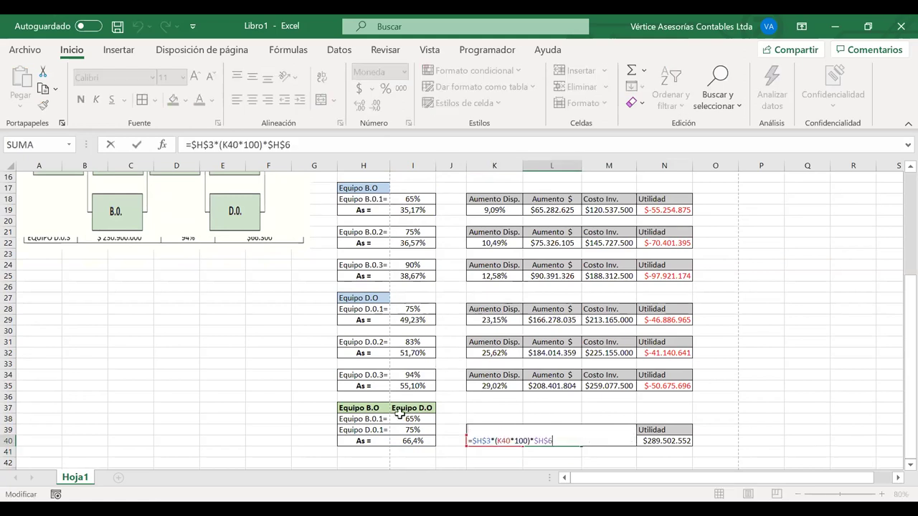
{"action": "key", "text": "Return"}
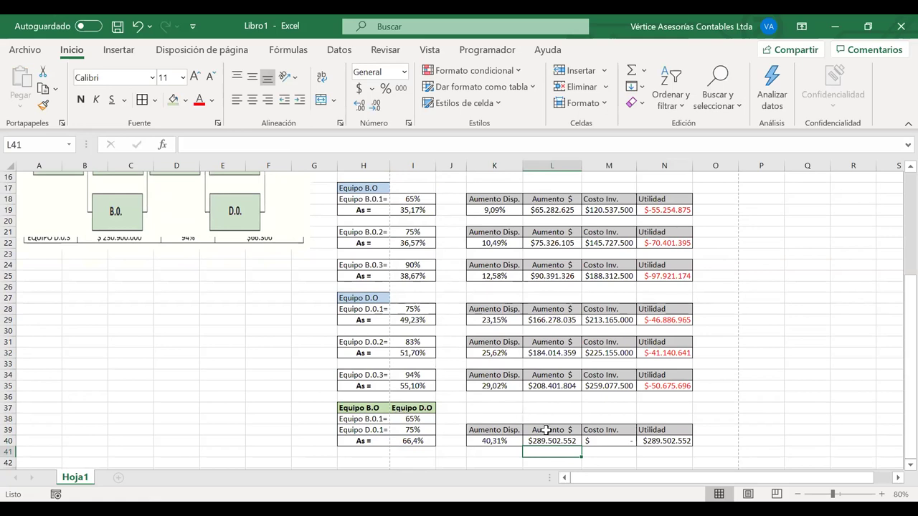
- Inspect the cells referenced by the copied Costo Inv. formula in M40 and compare them with the equipment cost tables
{"action": "left_click", "coordinate": [607, 440]}
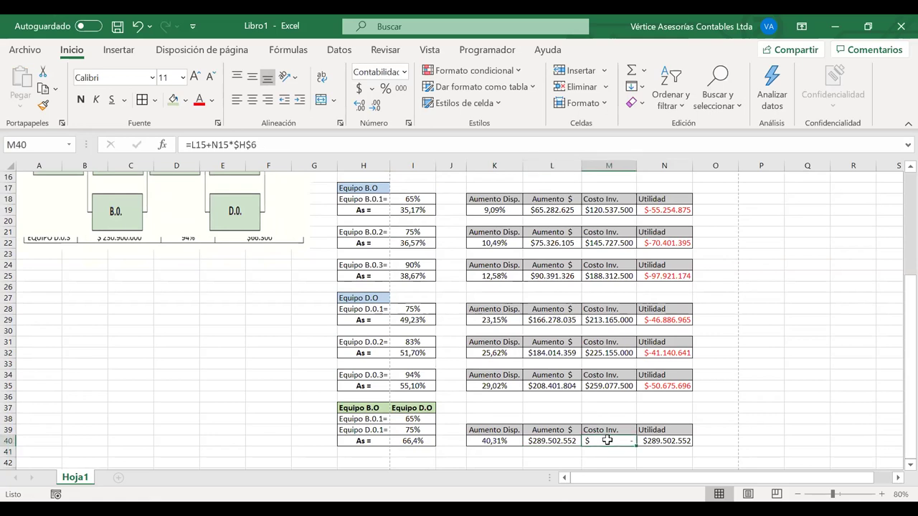
{"action": "scroll", "coordinate": [607, 440], "scroll_direction": "up", "scroll_amount": 3}
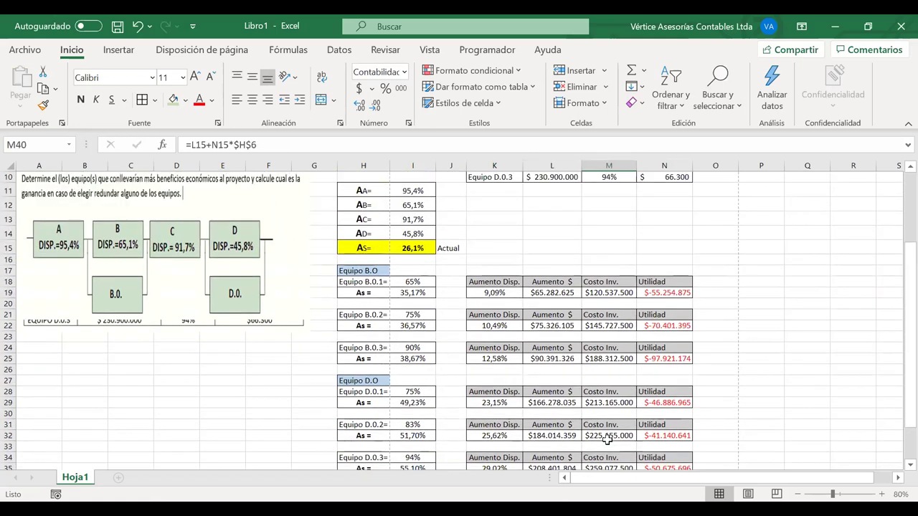
{"action": "scroll", "coordinate": [606, 441], "scroll_direction": "down", "scroll_amount": 3}
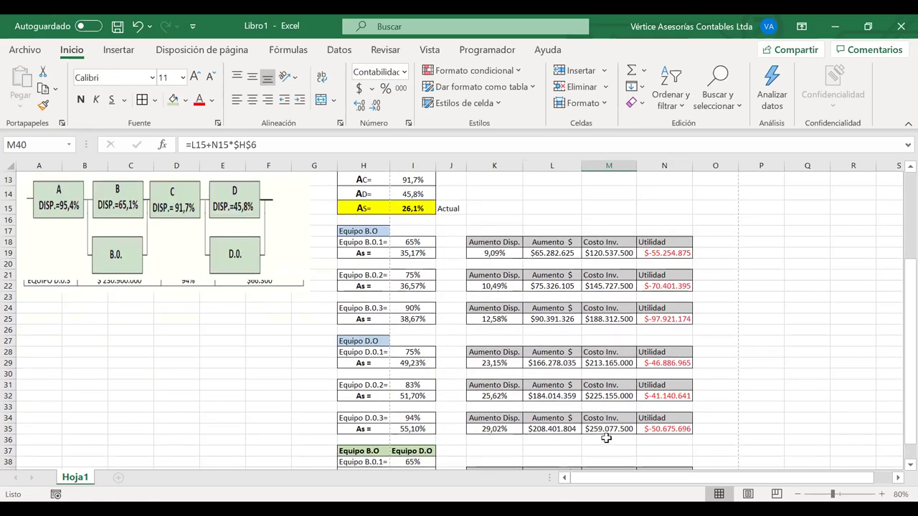
{"action": "scroll", "coordinate": [606, 440], "scroll_direction": "down", "scroll_amount": 1}
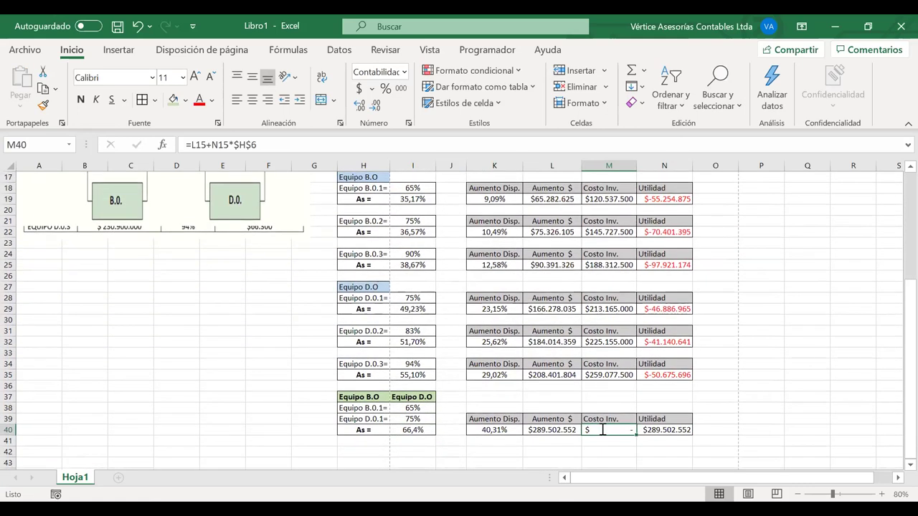
{"action": "double_click", "coordinate": [602, 430]}
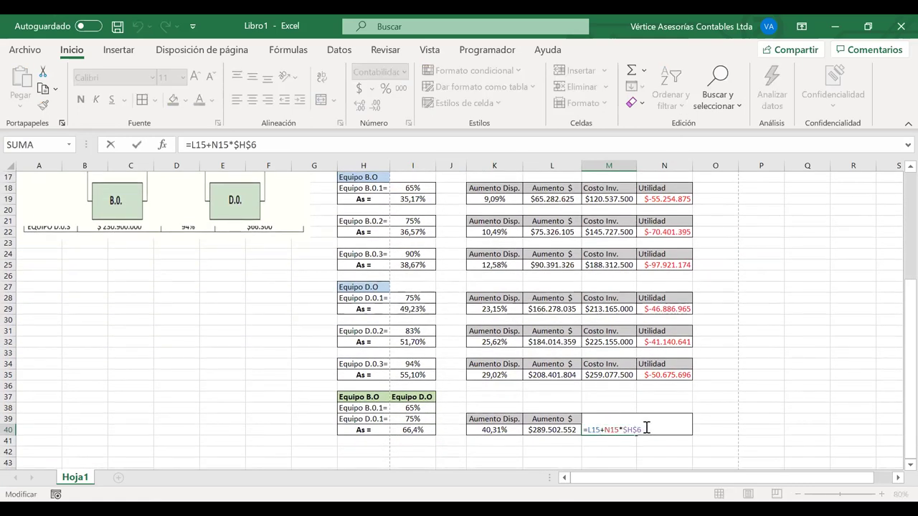
{"action": "left_click_drag", "start_coordinate": [646, 429], "coordinate": [547, 429]}
{"action": "scroll", "coordinate": [640, 332], "scroll_direction": "up", "scroll_amount": 1}
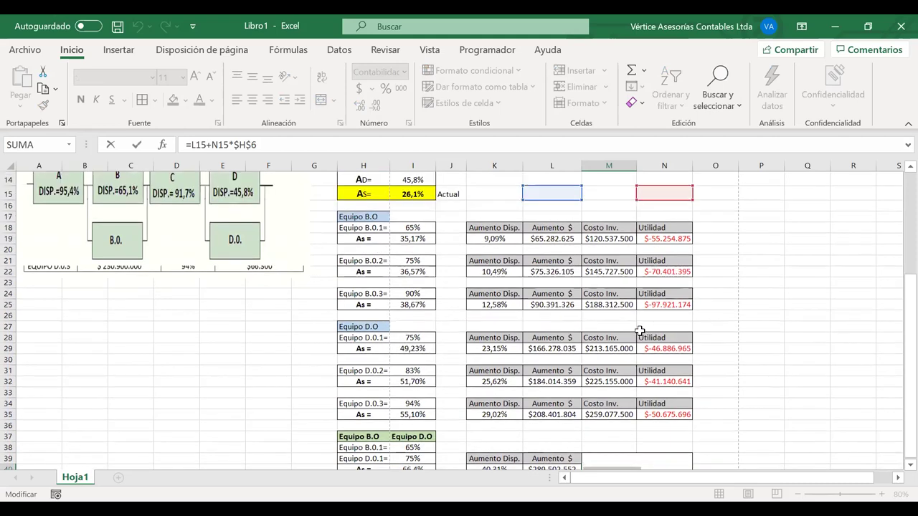
{"action": "scroll", "coordinate": [640, 331], "scroll_direction": "up", "scroll_amount": 5}
{"action": "scroll", "coordinate": [640, 331], "scroll_direction": "down", "scroll_amount": 1}
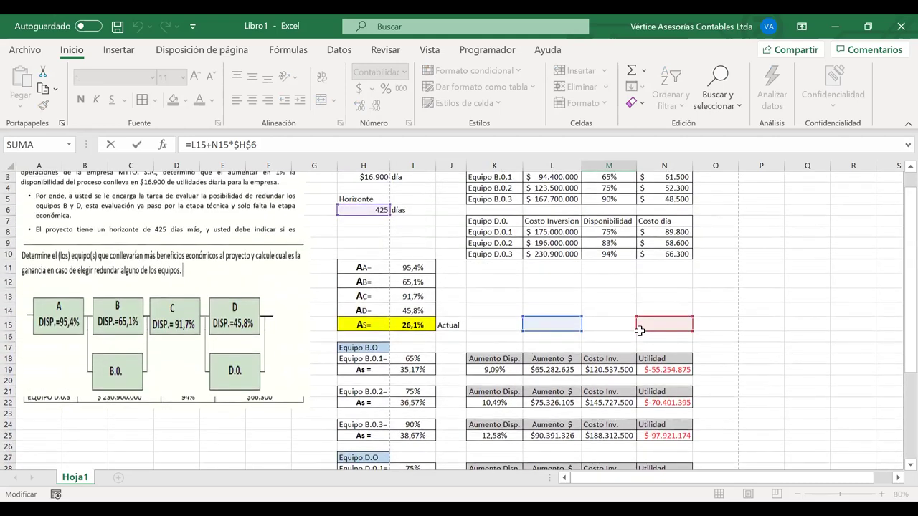
{"action": "scroll", "coordinate": [639, 331], "scroll_direction": "down", "scroll_amount": 1}
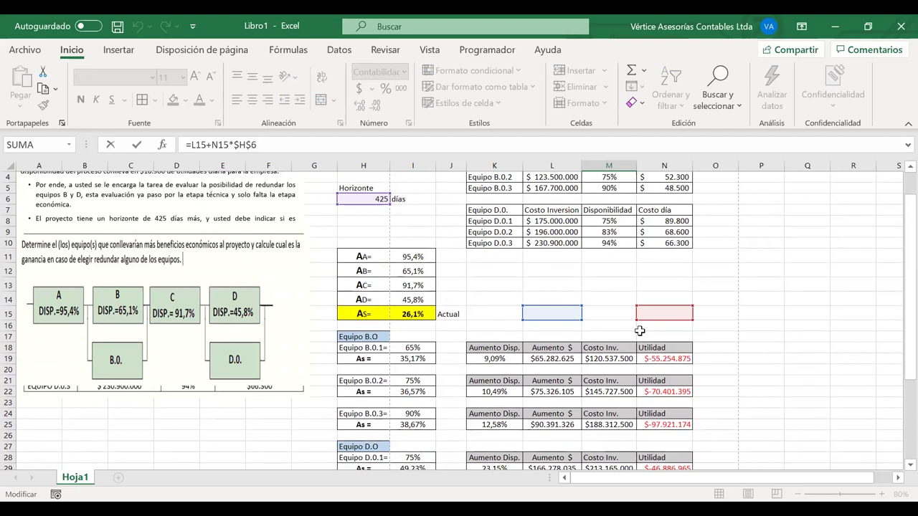
{"action": "key", "text": "Escape"}
- Replace the Costo Inv. formula in M40 with the sum of the B.0.1 and D.0.1 costs, =M19+M29
{"action": "type", "text": "="}
{"action": "scroll", "coordinate": [640, 331], "scroll_direction": "down", "scroll_amount": 1}
{"action": "left_click", "coordinate": [608, 337]}
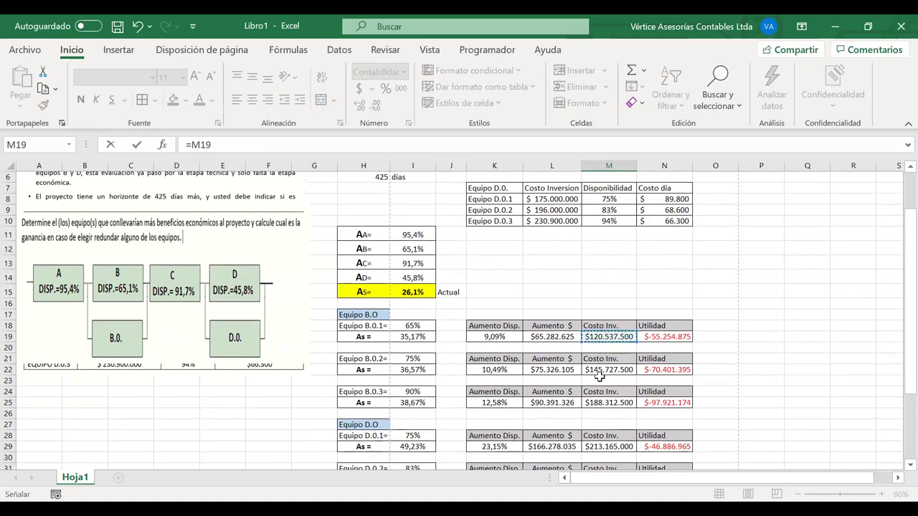
{"action": "type", "text": "+"}
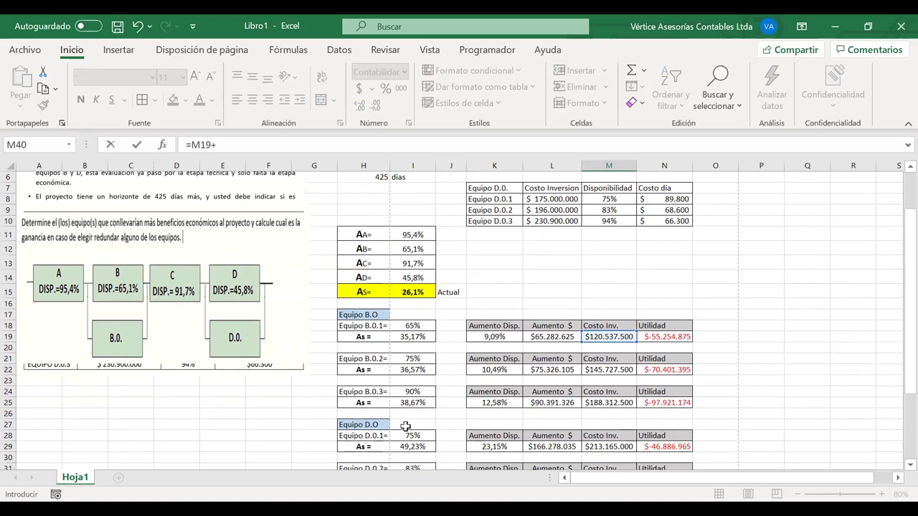
{"action": "left_click", "coordinate": [614, 446]}
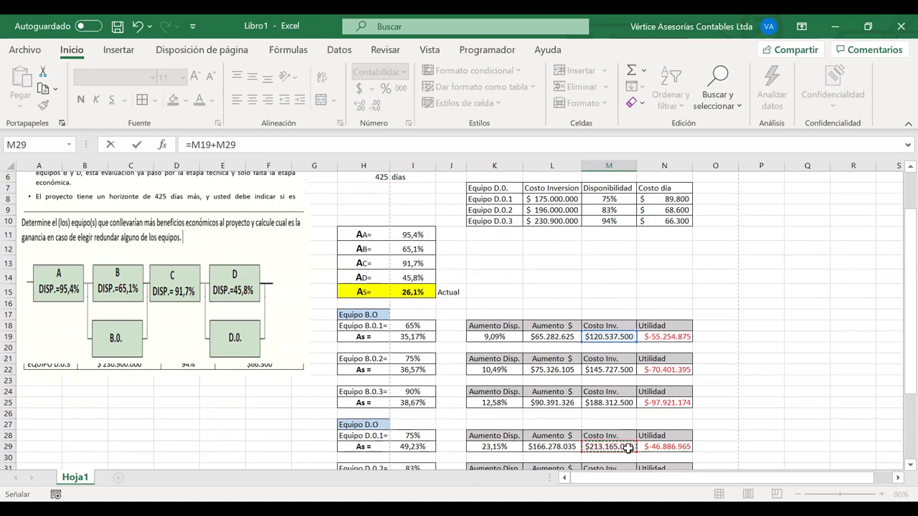
{"action": "key", "text": "Return"}
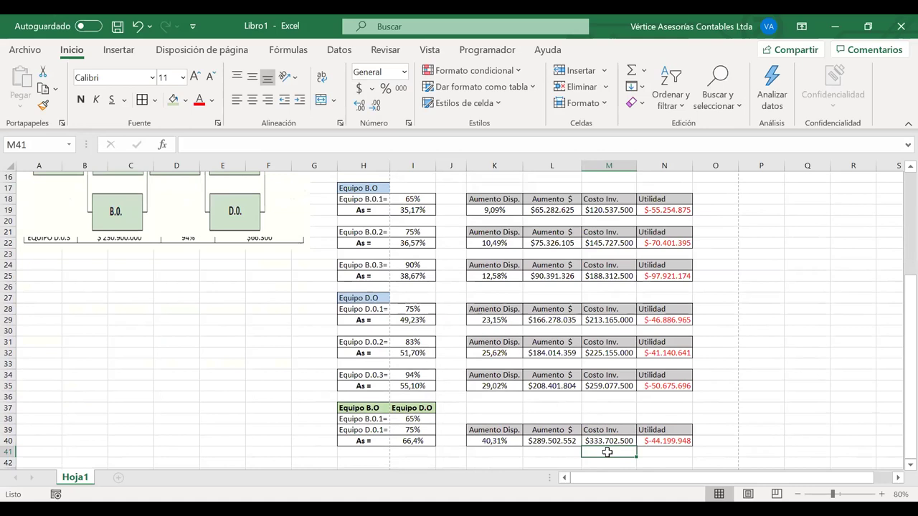
- Start a cross-check formula in M41 with B.0.1's investment plus its daily cost over the horizon, =L3+N3*H6
{"action": "type", "text": "O"}
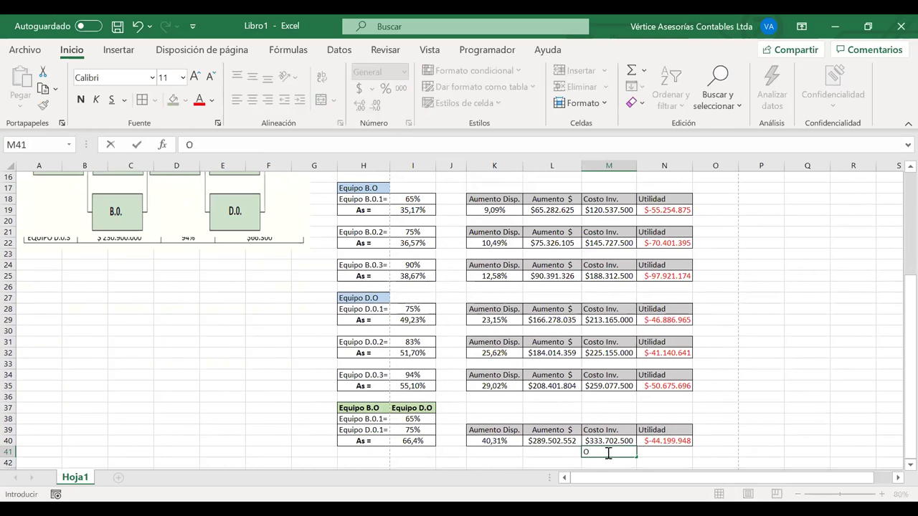
{"action": "type", "text": "="}
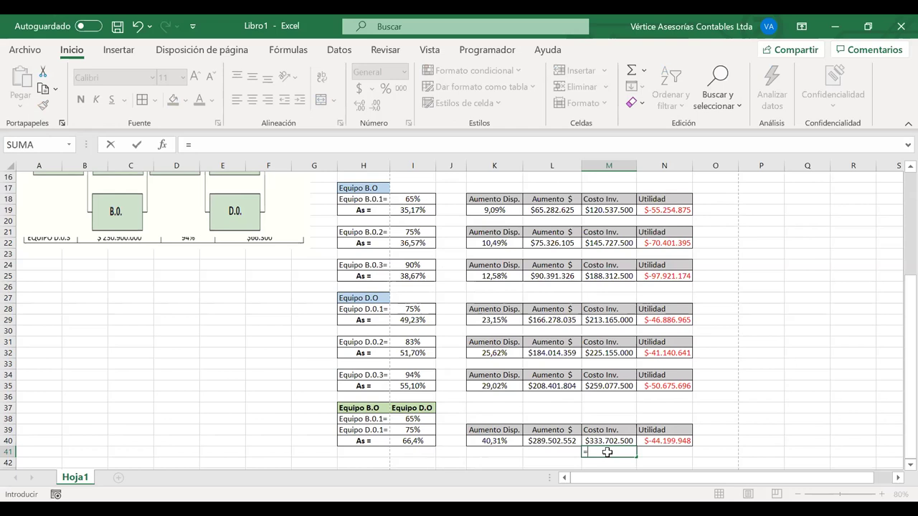
{"action": "scroll", "coordinate": [607, 452], "scroll_direction": "up", "scroll_amount": 5}
{"action": "left_click", "coordinate": [537, 189]}
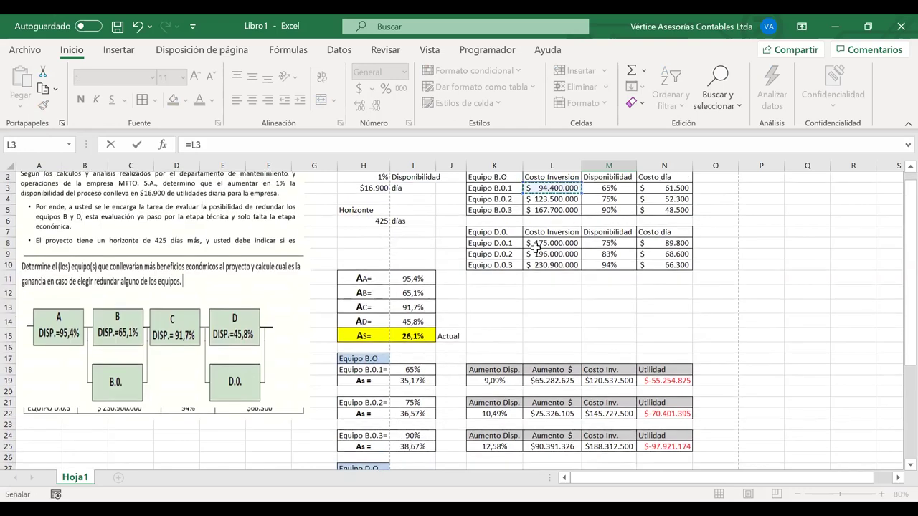
{"action": "type", "text": "+"}
{"action": "left_click", "coordinate": [655, 189]}
{"action": "type", "text": "*"}
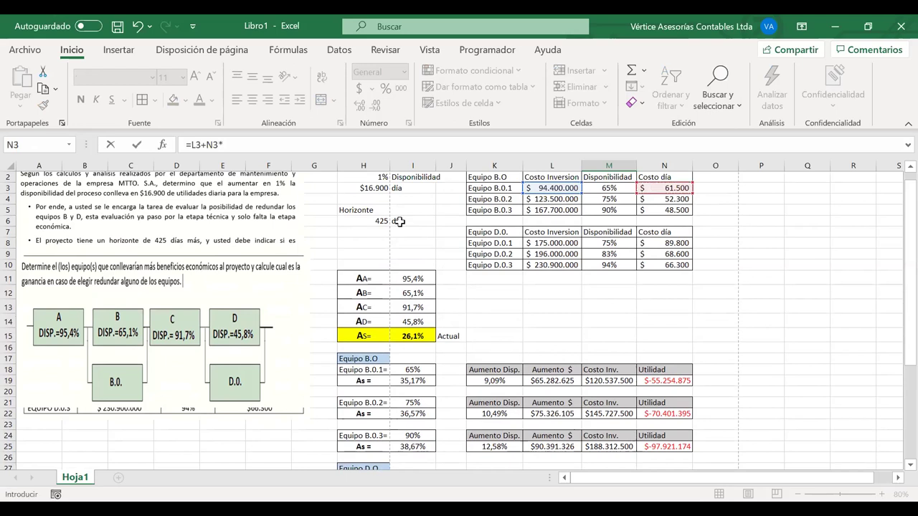
{"action": "left_click", "coordinate": [380, 221]}
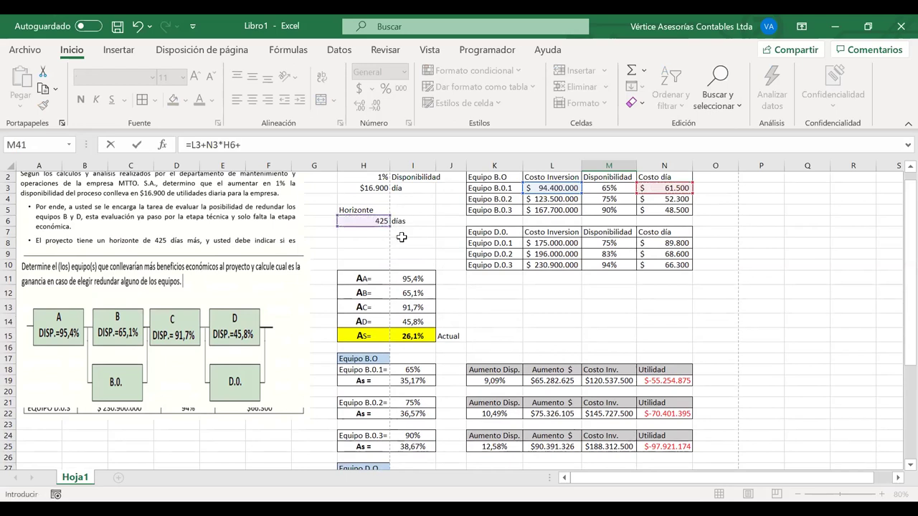
- Complete the M41 cross-check formula with D.0.1's investment and daily cost over the horizon, +L8+N8*H6
{"action": "type", "text": "+"}
{"action": "left_click", "coordinate": [544, 243]}
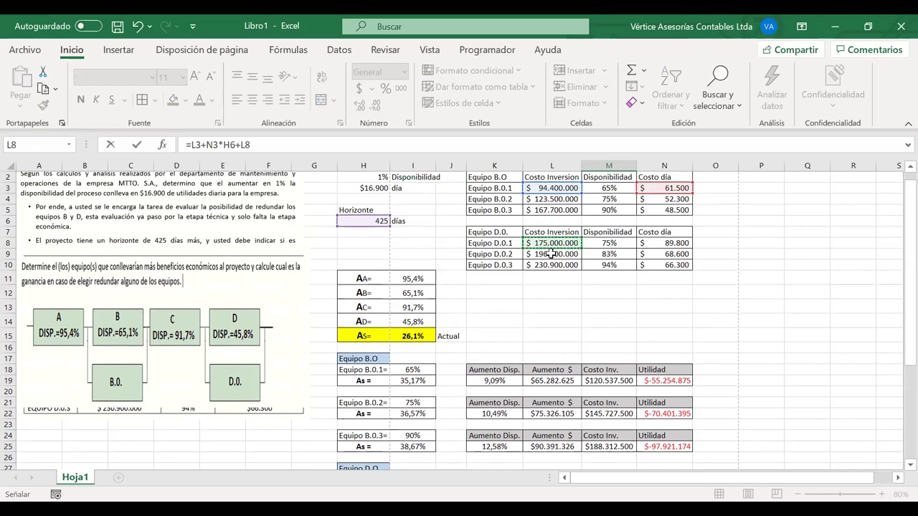
{"action": "type", "text": "+"}
{"action": "left_click", "coordinate": [670, 243]}
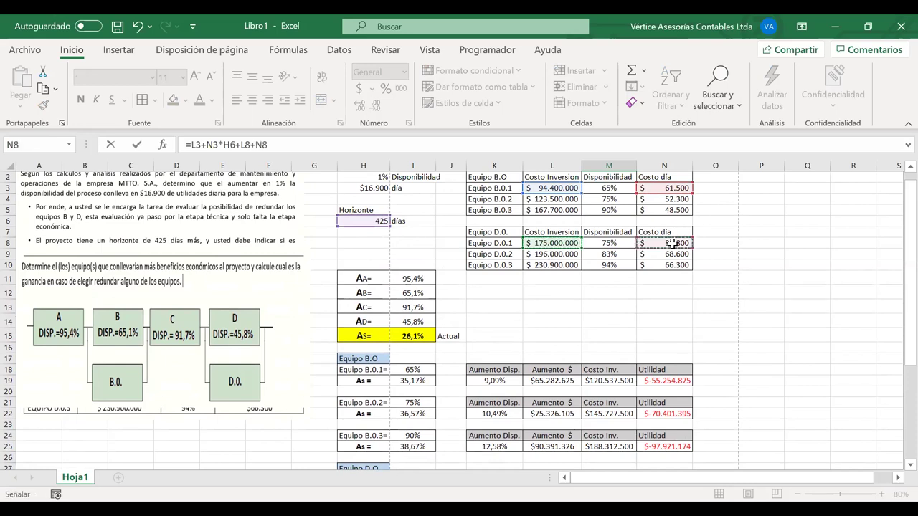
{"action": "type", "text": "*"}
{"action": "left_click", "coordinate": [368, 222]}
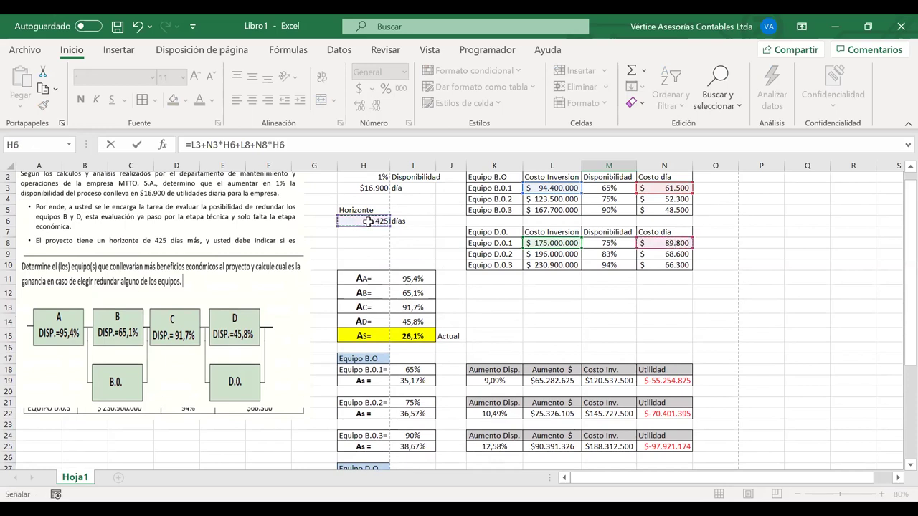
{"action": "key", "text": "Return"}
- Compare the cost results in M40 and M41, and clear the cross-check formula from M41
{"action": "left_click_drag", "start_coordinate": [596, 441], "coordinate": [594, 451]}
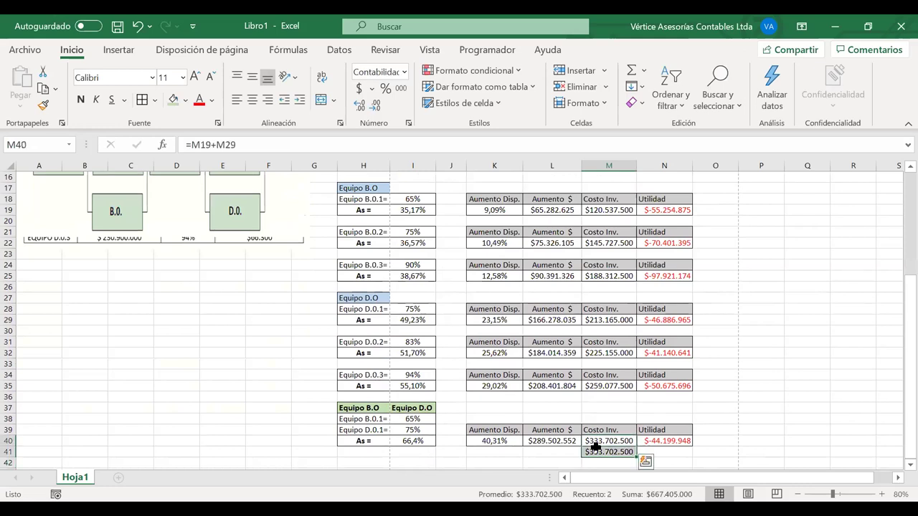
{"action": "left_click", "coordinate": [716, 422]}
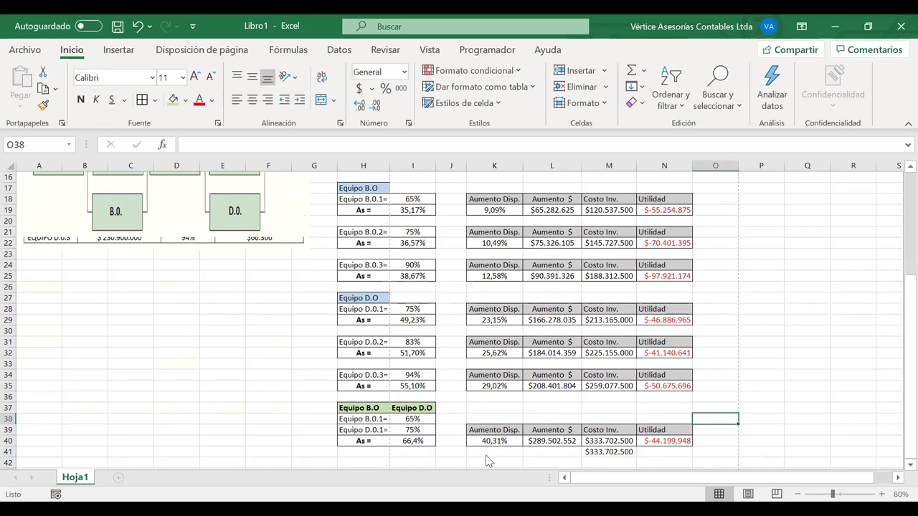
{"action": "left_click", "coordinate": [601, 453]}
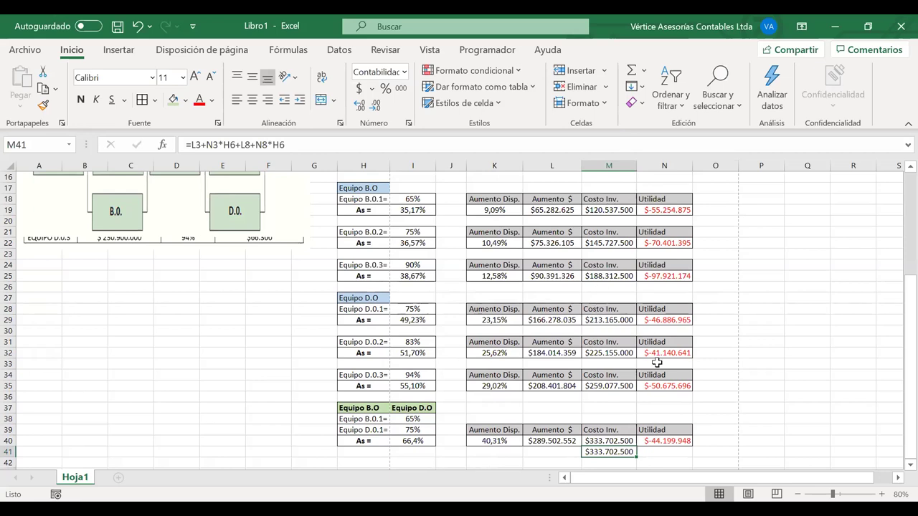
{"action": "key", "text": "Delete"}
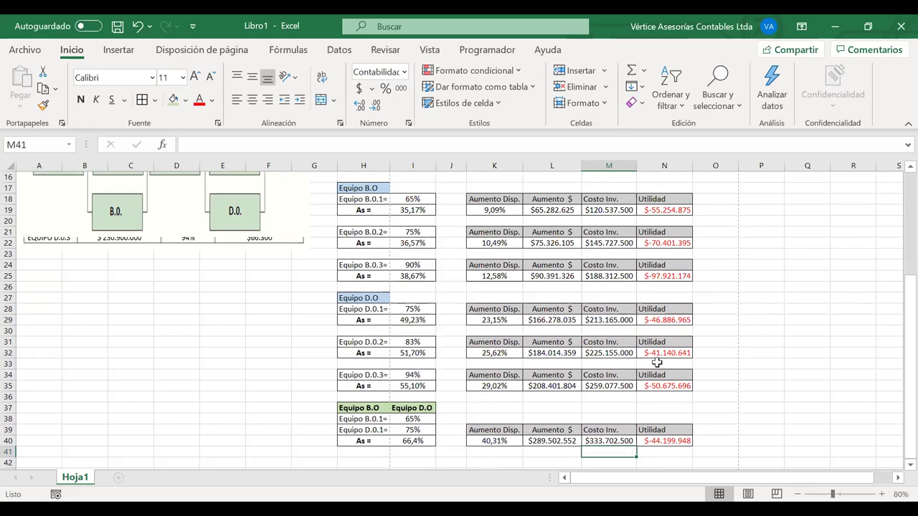
- Copy the whole B.0.1 and D.0.1 combination block H38:N40 to H42 for the next combination
{"action": "left_click", "coordinate": [661, 447]}
{"action": "left_click_drag", "start_coordinate": [399, 424], "coordinate": [365, 423]}
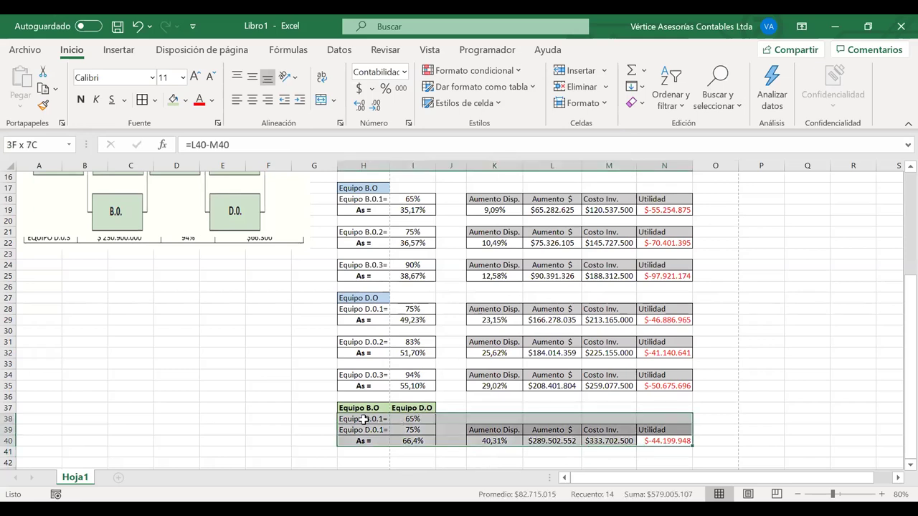
{"action": "key", "text": "shift+Up"}
{"action": "key", "text": "shift+Left"}
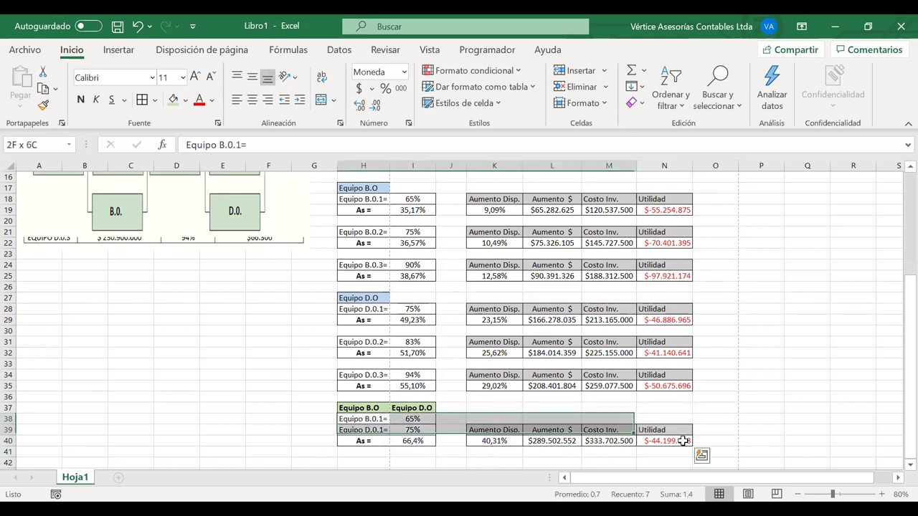
{"action": "left_click", "coordinate": [683, 441], "text": "shift"}
{"action": "key", "text": "ctrl+c"}
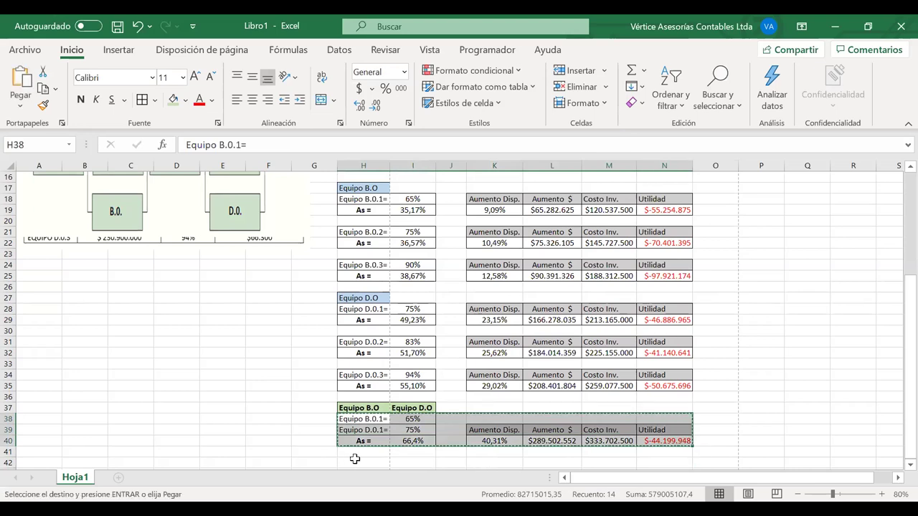
{"action": "left_click", "coordinate": [359, 460]}
{"action": "key", "text": "ctrl+v"}
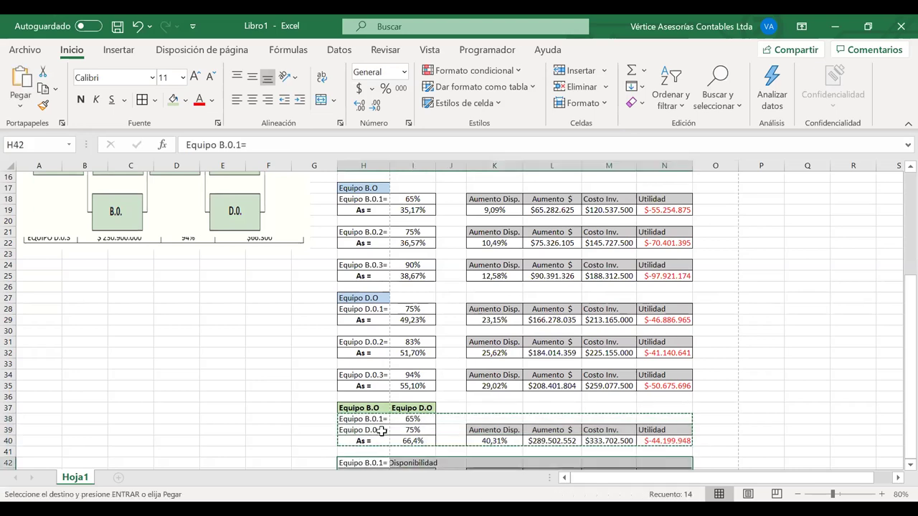
- Link I42 of the copied combination block to Equipo B.0.1's availability with =M3
{"action": "scroll", "coordinate": [381, 432], "scroll_direction": "down", "scroll_amount": 2}
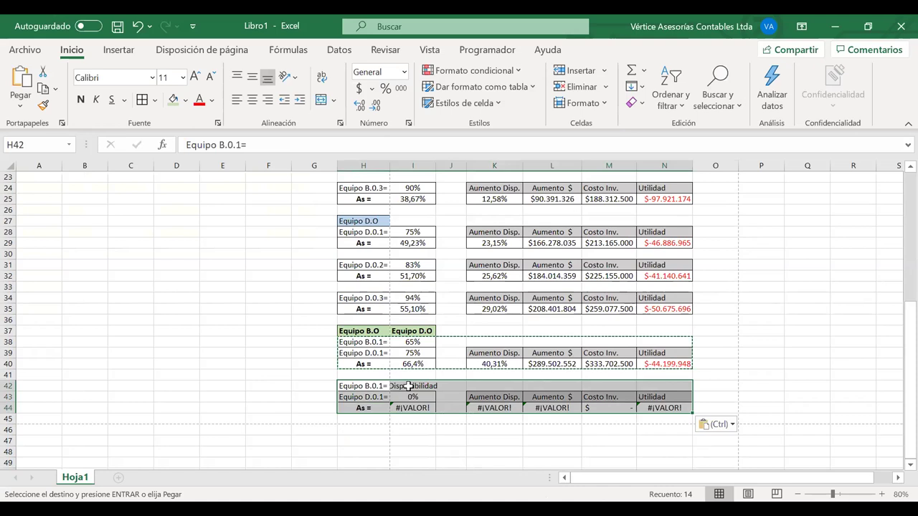
{"action": "left_click", "coordinate": [409, 385]}
{"action": "type", "text": "="}
{"action": "scroll", "coordinate": [409, 386], "scroll_direction": "up", "scroll_amount": 7}
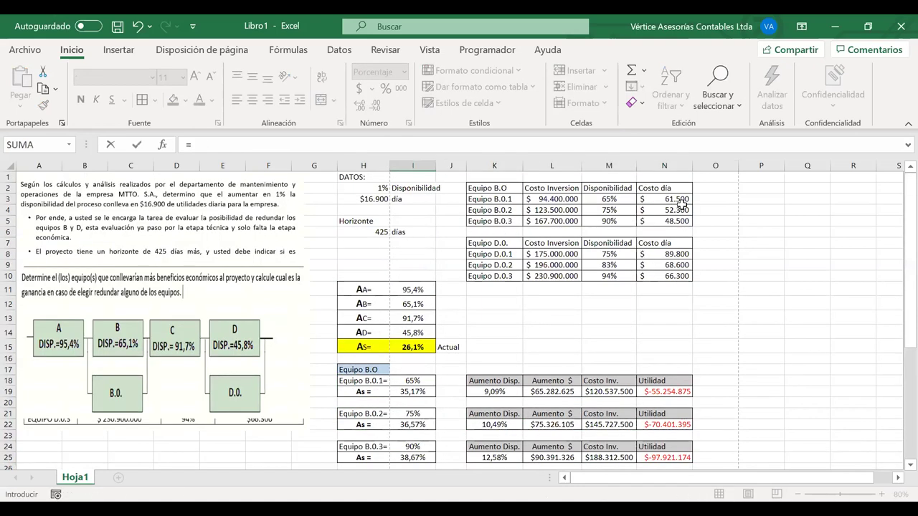
{"action": "left_click", "coordinate": [609, 198]}
{"action": "key", "text": "Return"}
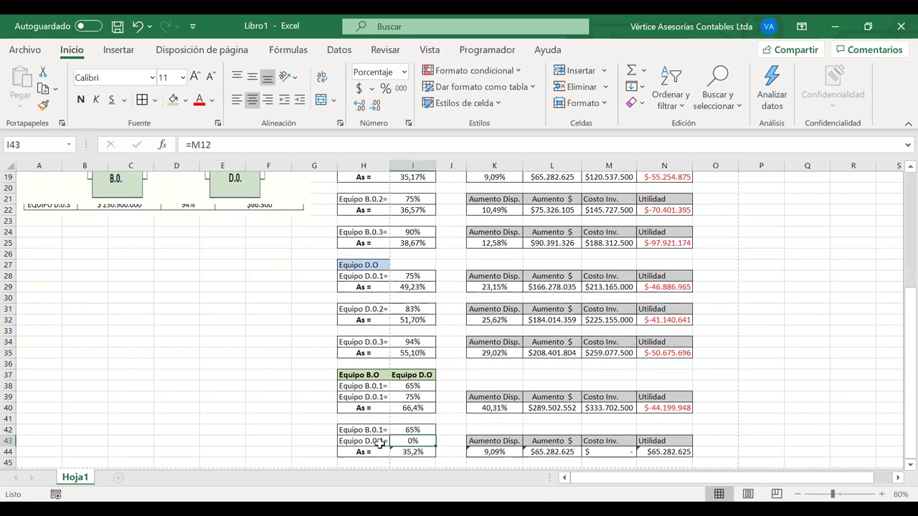
- Change the second equipment label of the copied block, in H43, to Equipo D.0.2=
{"action": "left_click", "coordinate": [381, 442]}
{"action": "double_click", "coordinate": [382, 443]}
{"action": "key", "text": "BackSpace"}
{"action": "type", "text": "2"}
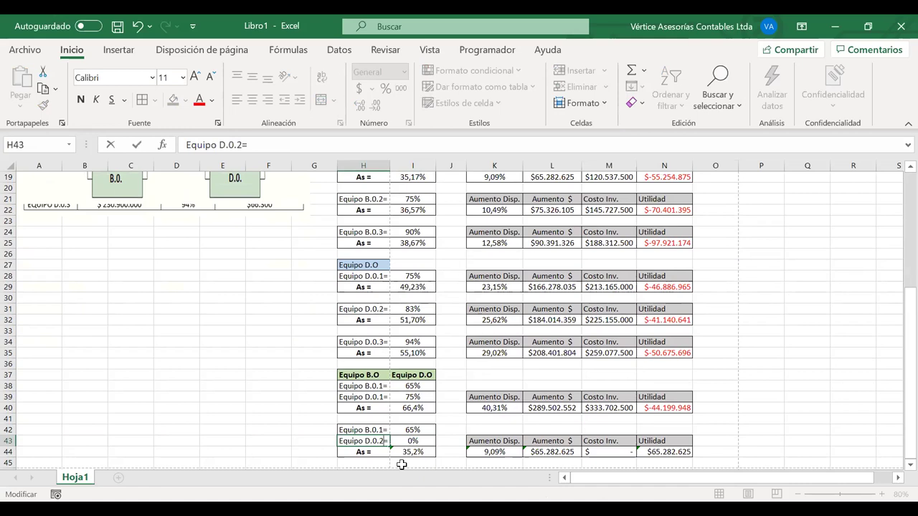
- Link I43 to Equipo D.0.2's availability of 83% in the equipment data table
{"action": "left_click", "coordinate": [429, 440]}
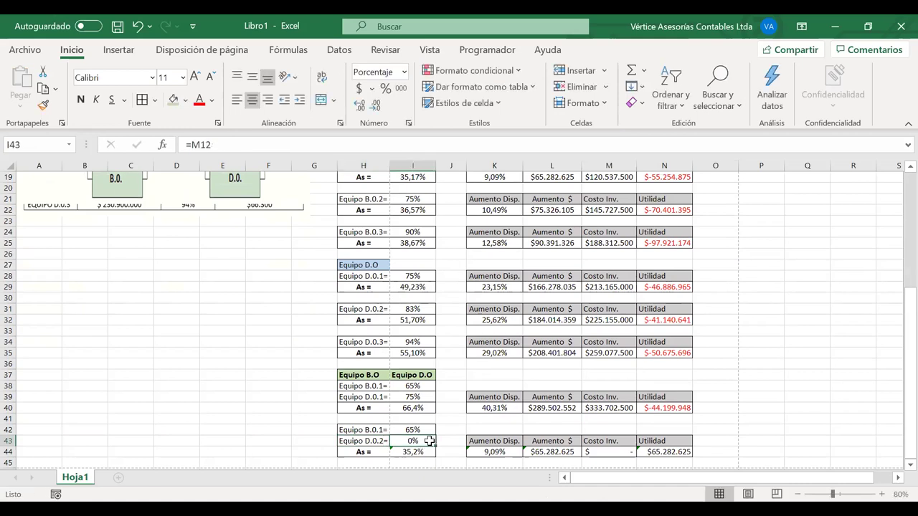
{"action": "type", "text": "="}
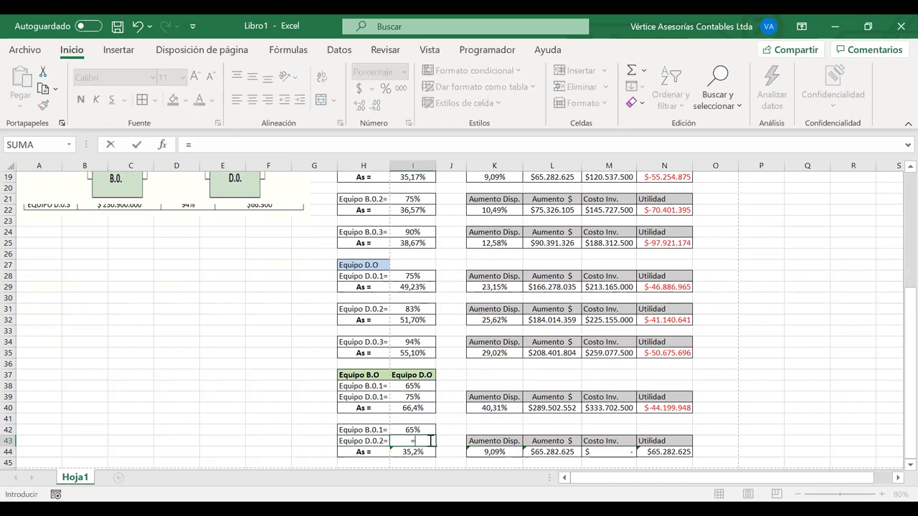
{"action": "scroll", "coordinate": [614, 241], "scroll_direction": "up", "scroll_amount": 6}
{"action": "left_click", "coordinate": [620, 253]}
{"action": "key", "text": "Return"}
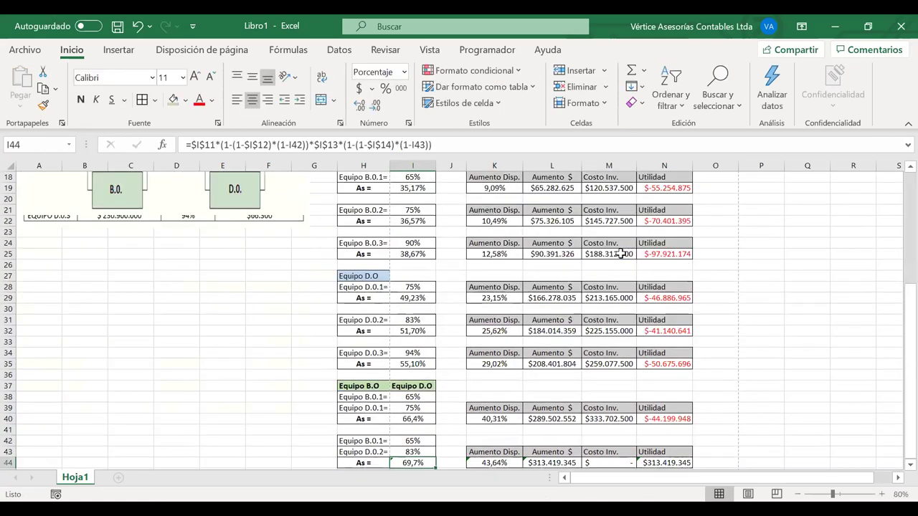
- Check the cell references in the copied availability, availability increase and monetary increase formulas in I44, K44 and L44
{"action": "scroll", "coordinate": [418, 395], "scroll_direction": "down", "scroll_amount": 2}
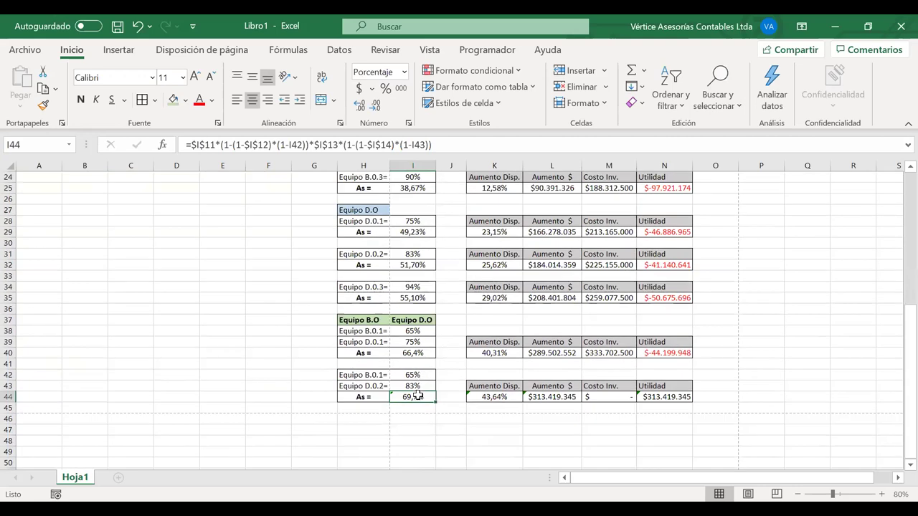
{"action": "double_click", "coordinate": [418, 396]}
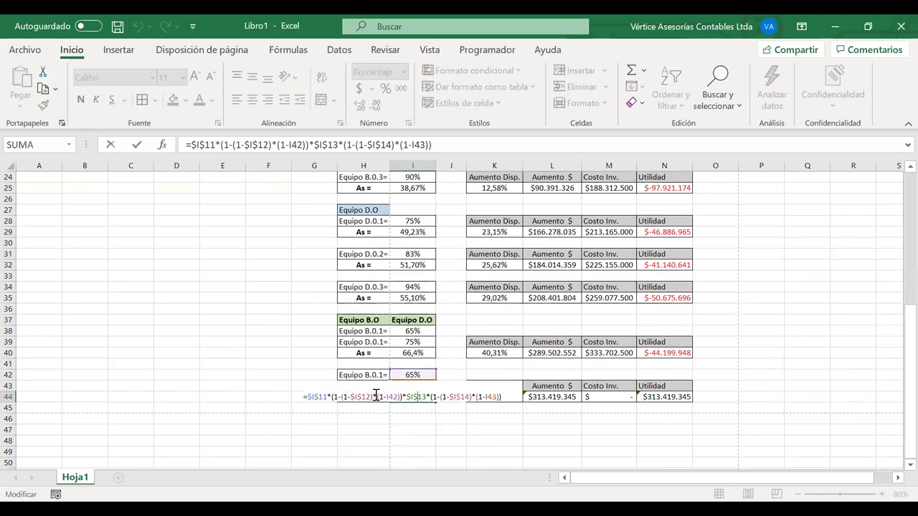
{"action": "key", "text": "Return"}
{"action": "double_click", "coordinate": [494, 398]}
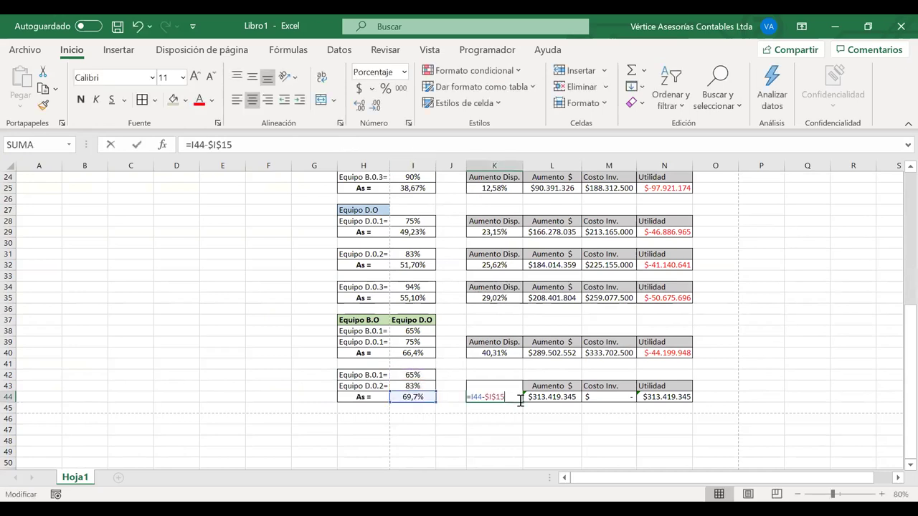
{"action": "key", "text": "Return"}
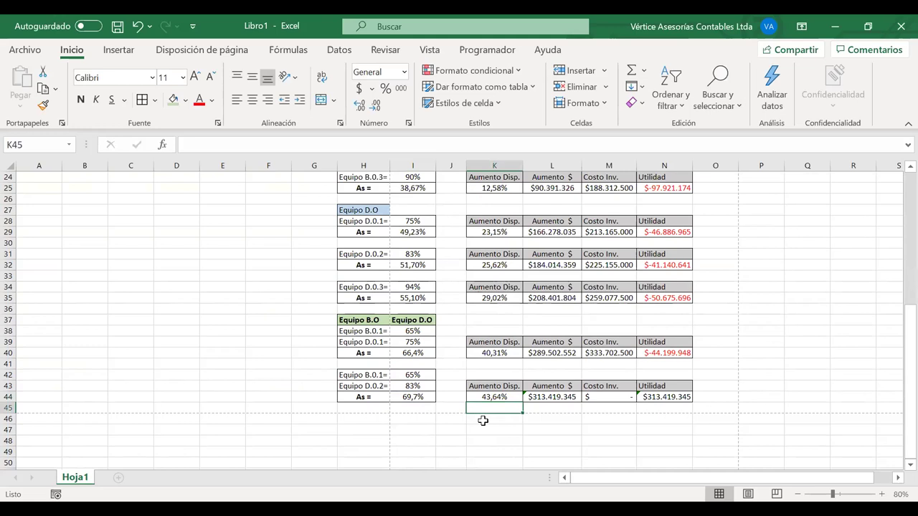
{"action": "left_click", "coordinate": [539, 398]}
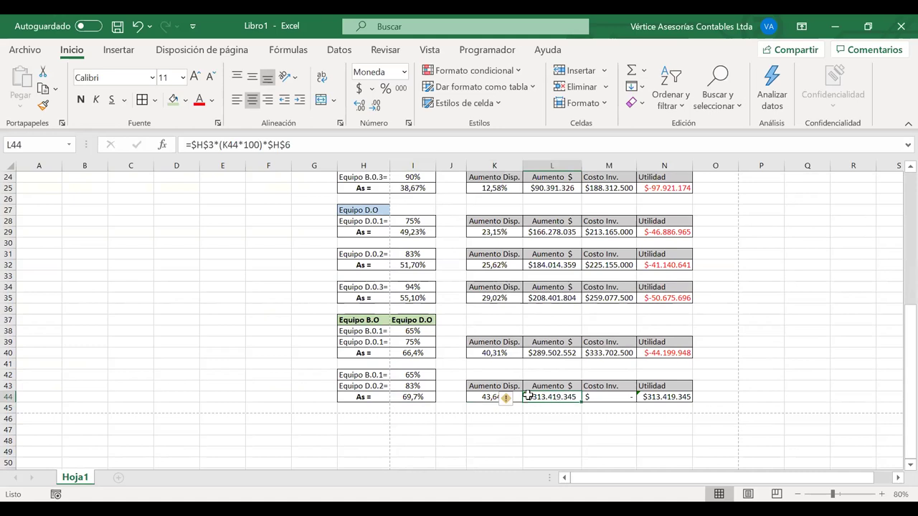
{"action": "double_click", "coordinate": [542, 397]}
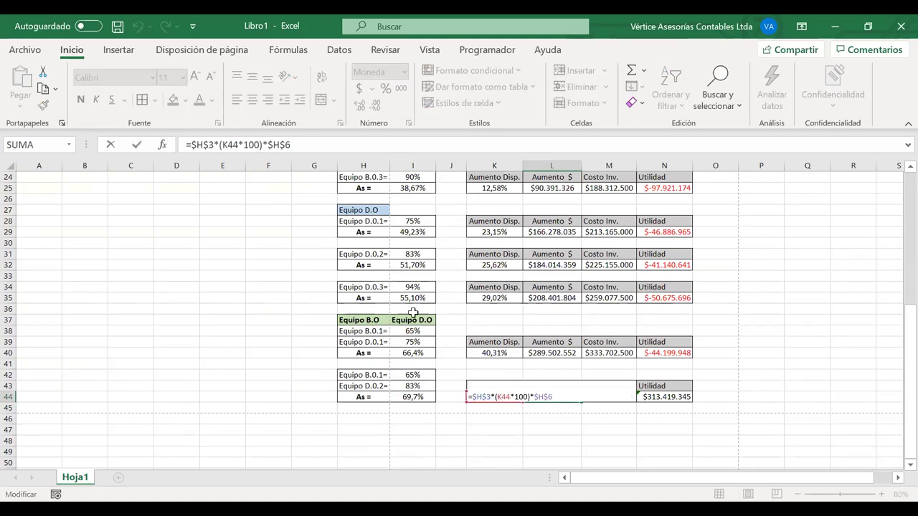
{"action": "key", "text": "Return"}
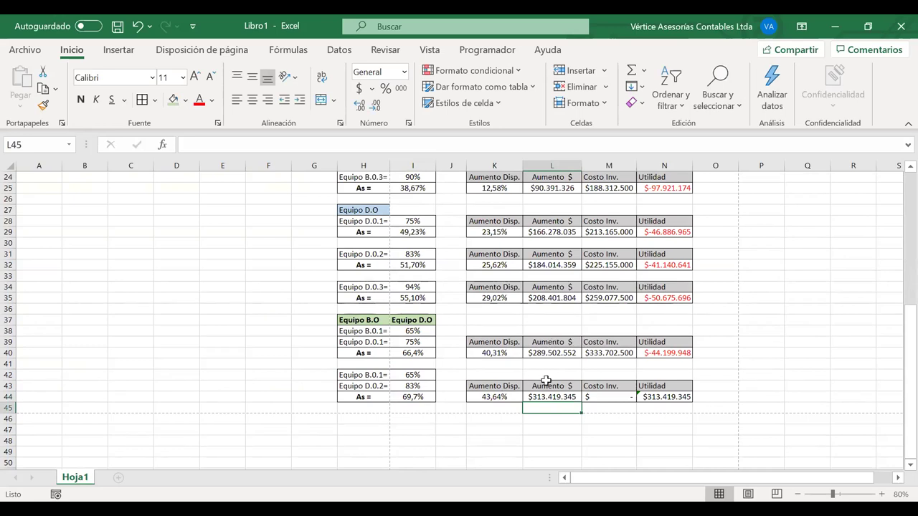
- Correct the investment cost formula in M44 to add the B.0.1 and D.0.2 costs, =M19+M32
{"action": "left_click", "coordinate": [605, 396]}
{"action": "type", "text": "="}
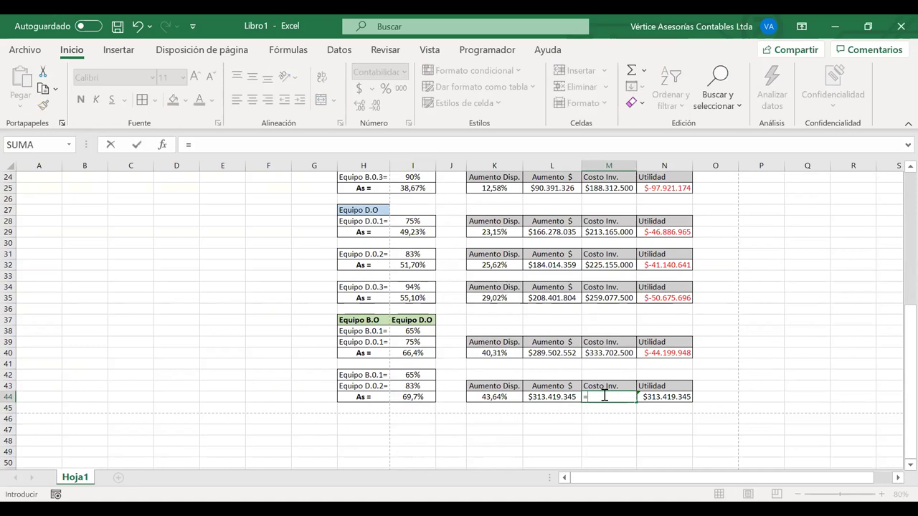
{"action": "key", "text": "Escape"}
{"action": "double_click", "coordinate": [604, 396]}
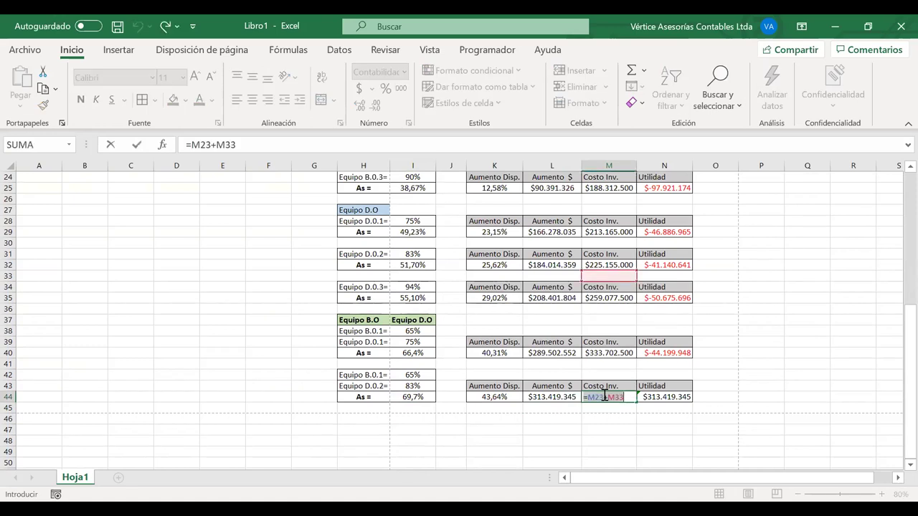
{"action": "scroll", "coordinate": [611, 260], "scroll_direction": "up", "scroll_amount": 2}
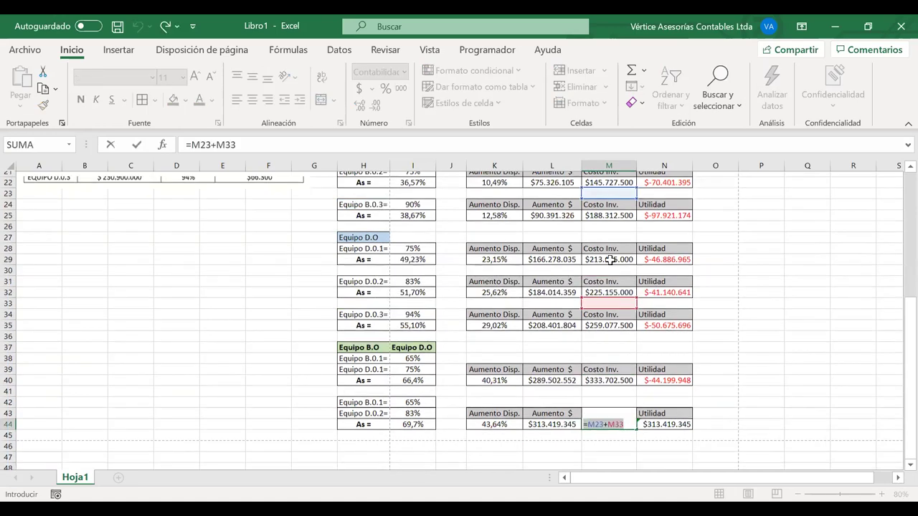
{"action": "scroll", "coordinate": [609, 257], "scroll_direction": "up", "scroll_amount": 1}
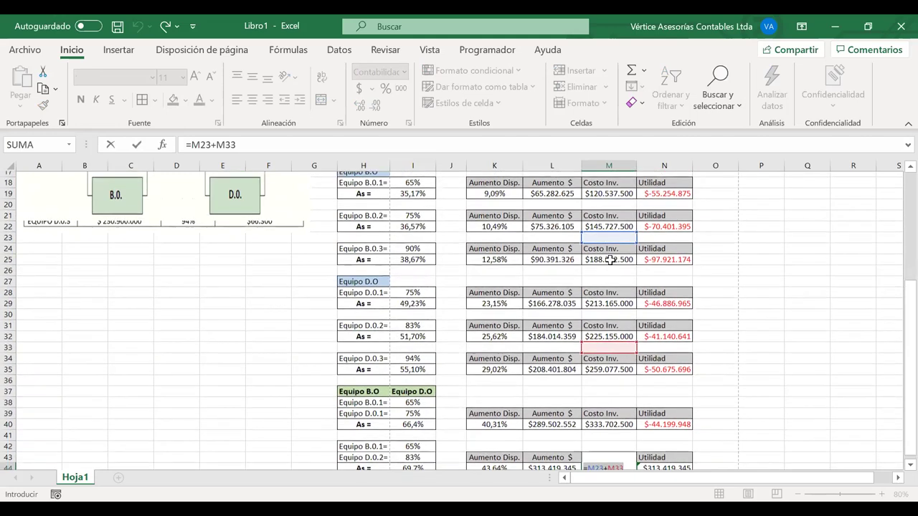
{"action": "left_click_drag", "start_coordinate": [607, 249], "coordinate": [607, 199]}
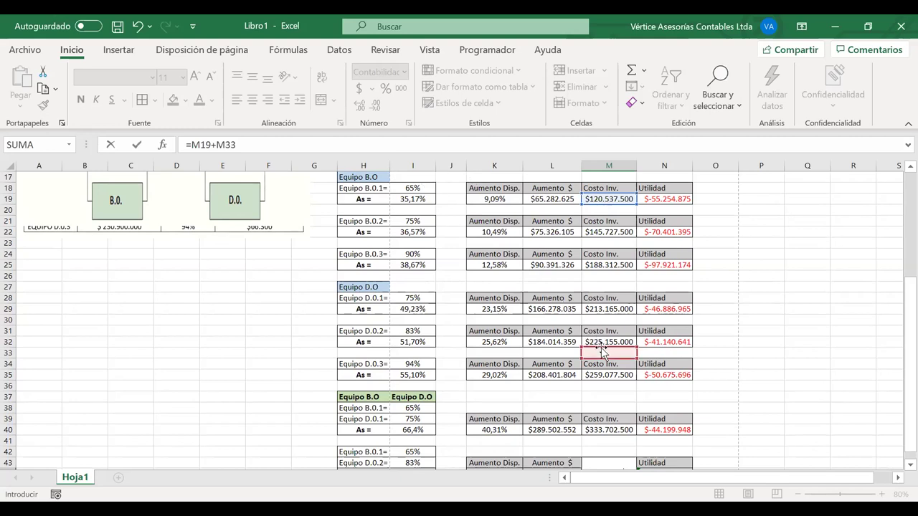
{"action": "left_click_drag", "start_coordinate": [603, 347], "coordinate": [603, 337]}
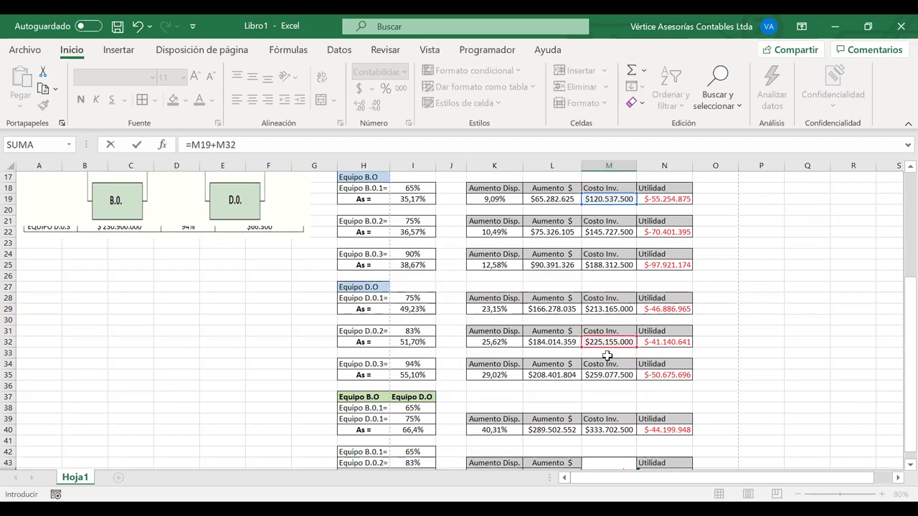
{"action": "key", "text": "Return"}
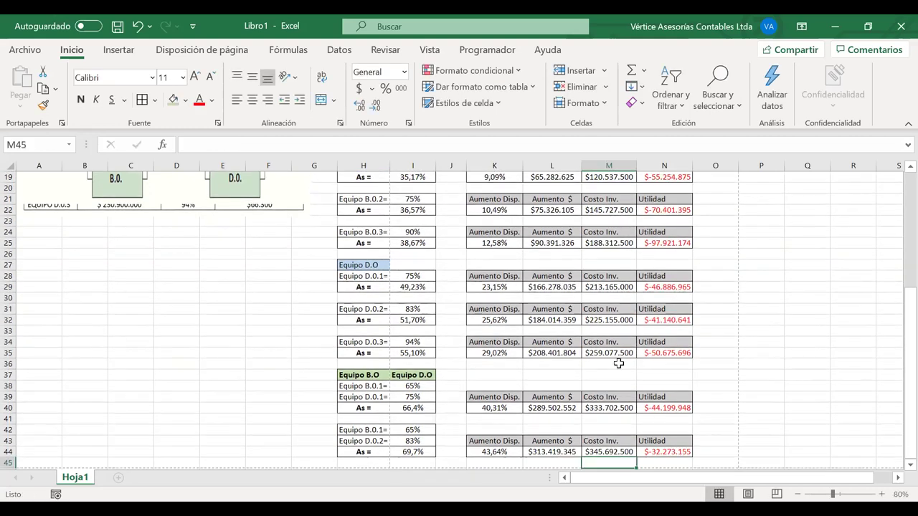
- Review the availability, cost and profit results of the two combined options alongside the single-equipment options
{"action": "scroll", "coordinate": [712, 378], "scroll_direction": "down", "scroll_amount": 1}
{"action": "scroll", "coordinate": [712, 379], "scroll_direction": "down", "scroll_amount": 1}
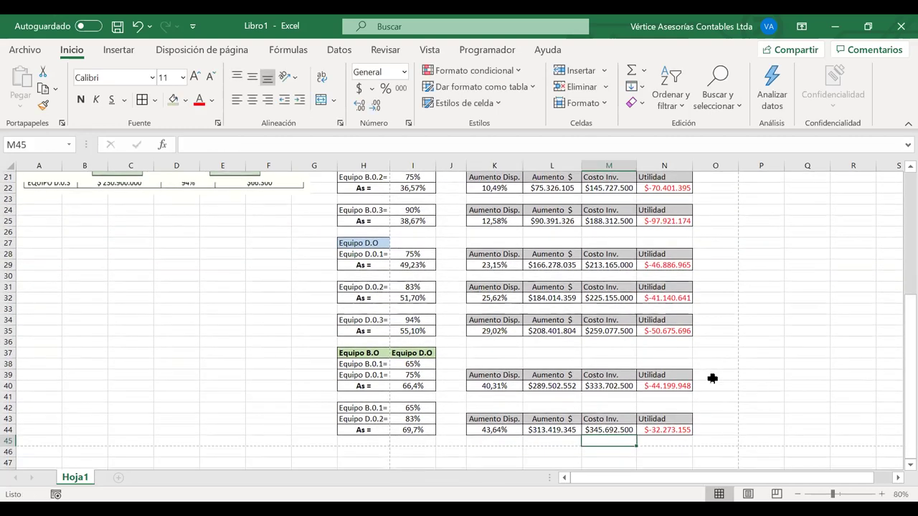
{"action": "scroll", "coordinate": [712, 378], "scroll_direction": "up", "scroll_amount": 3}
{"action": "scroll", "coordinate": [712, 378], "scroll_direction": "down", "scroll_amount": 2}
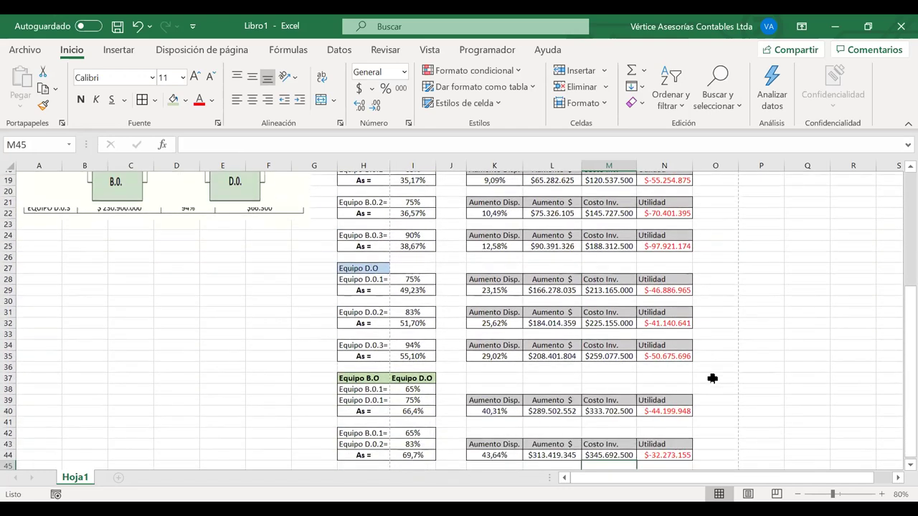
{"action": "scroll", "coordinate": [712, 378], "scroll_direction": "down", "scroll_amount": 2}
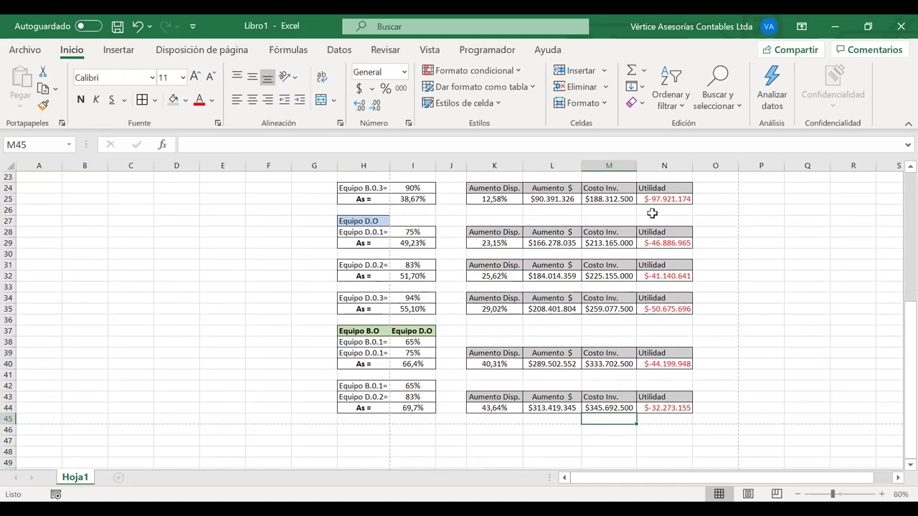
{"action": "left_click", "coordinate": [356, 387]}
{"action": "left_click_drag", "start_coordinate": [356, 388], "coordinate": [345, 408]}
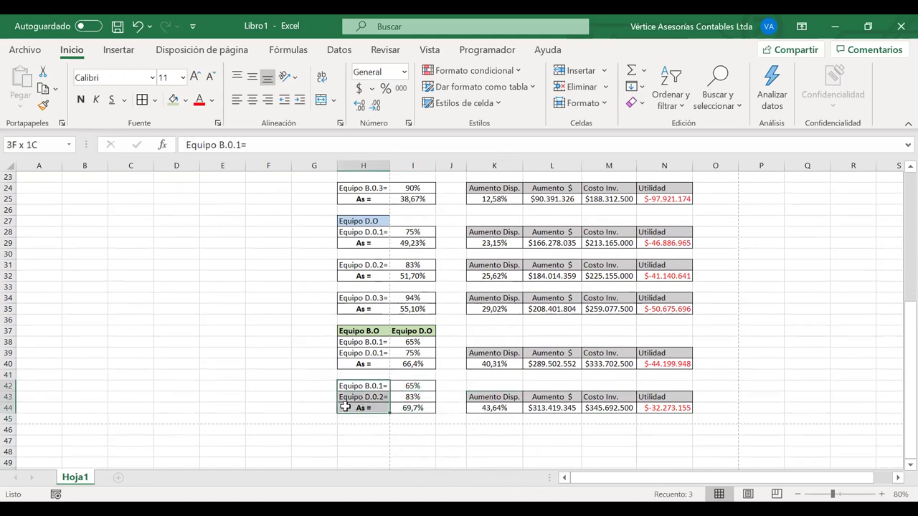
{"action": "left_click", "coordinate": [287, 375]}
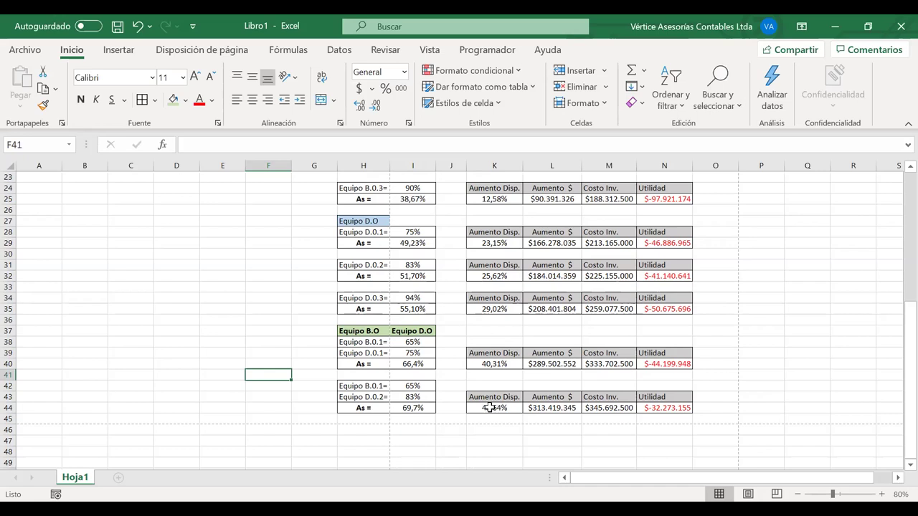
{"action": "left_click", "coordinate": [490, 408]}
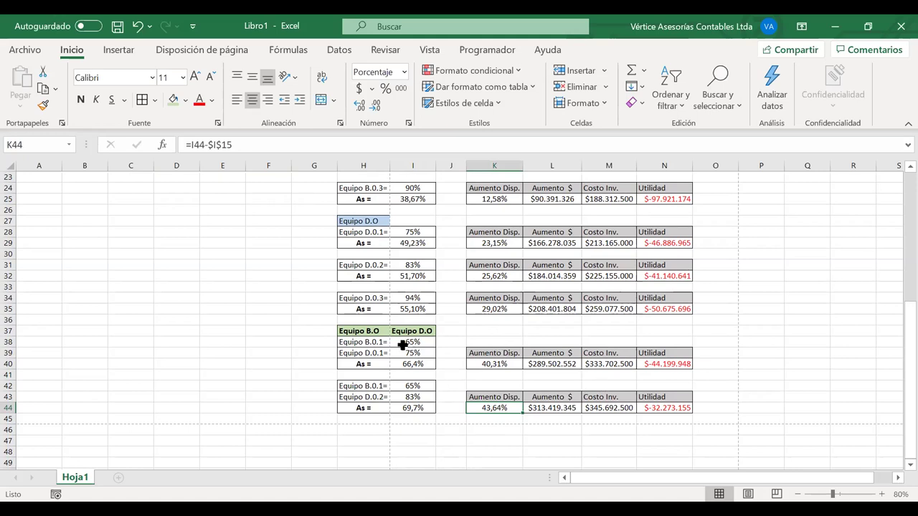
{"action": "left_click_drag", "start_coordinate": [381, 343], "coordinate": [678, 366]}
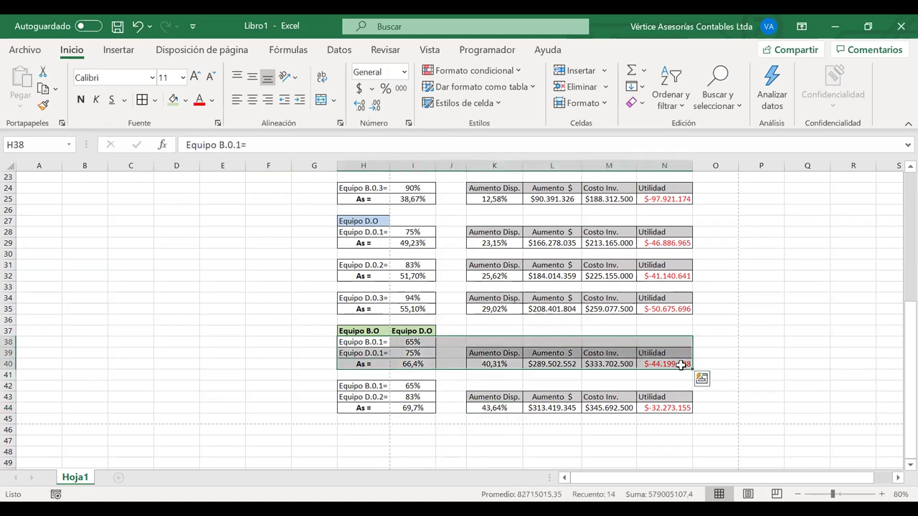
- Inspect the combined cost formula in M40 and the B.0.1 cost formula in M19 that feeds it
{"action": "left_click", "coordinate": [610, 364]}
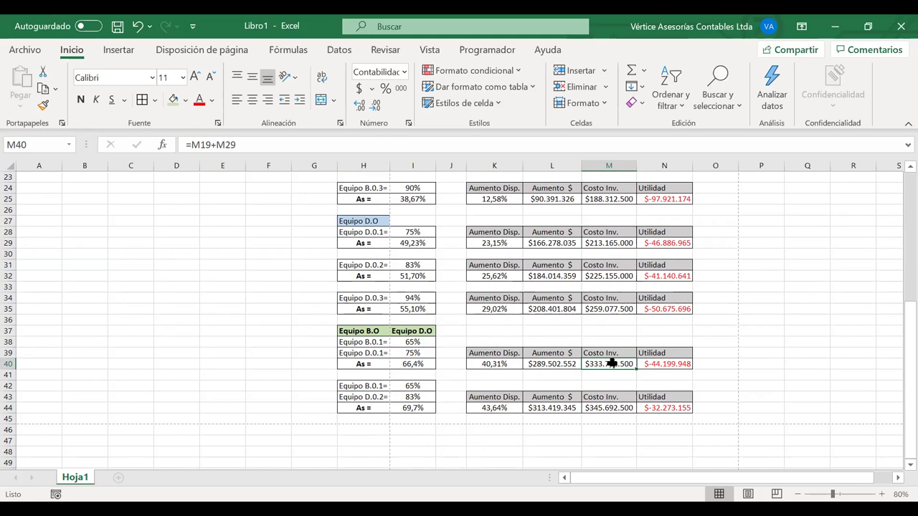
{"action": "double_click", "coordinate": [611, 364]}
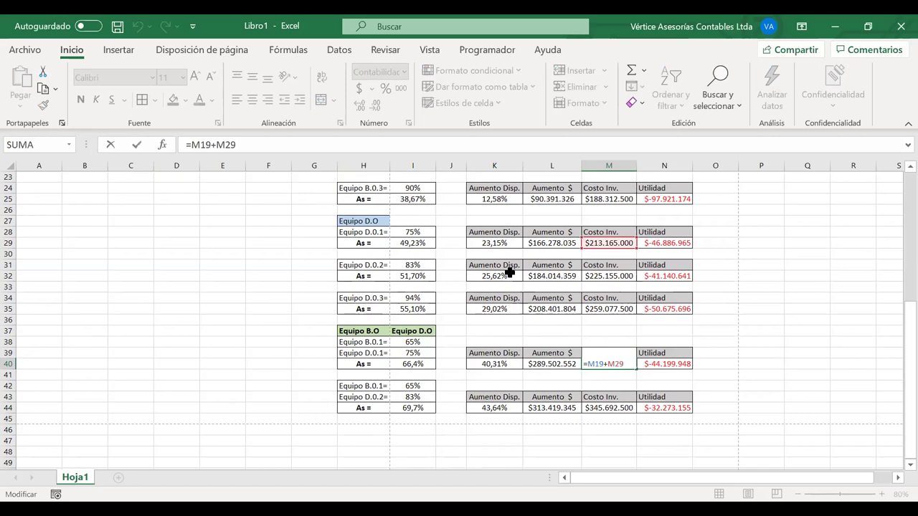
{"action": "scroll", "coordinate": [501, 269], "scroll_direction": "up", "scroll_amount": 3}
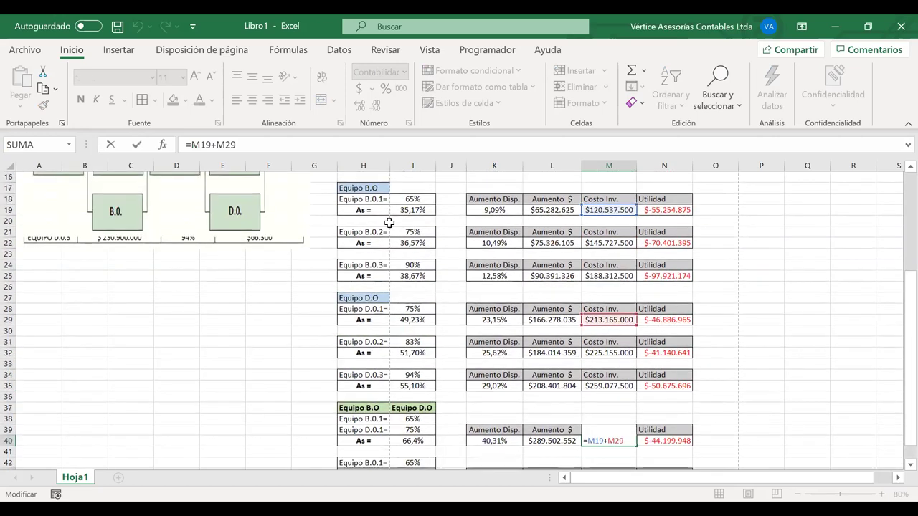
{"action": "key", "text": "Return"}
{"action": "double_click", "coordinate": [609, 208]}
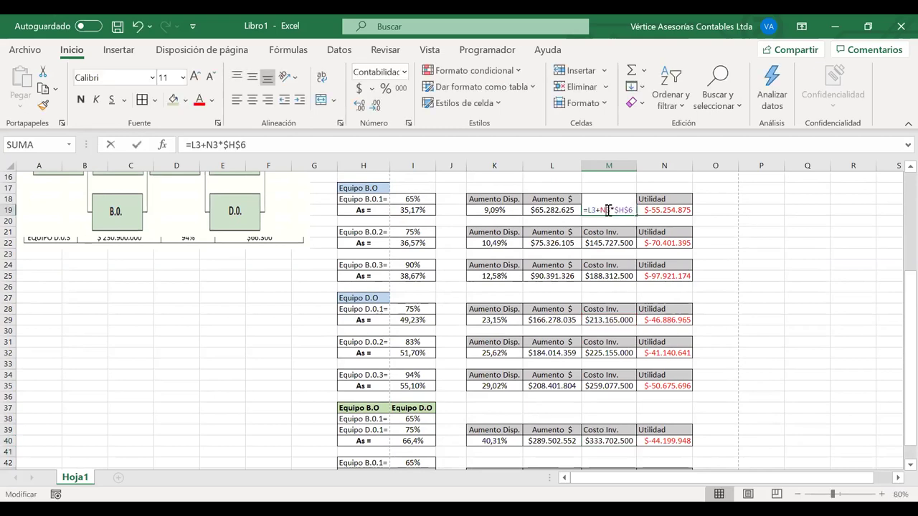
{"action": "left_click_drag", "start_coordinate": [634, 210], "coordinate": [575, 210]}
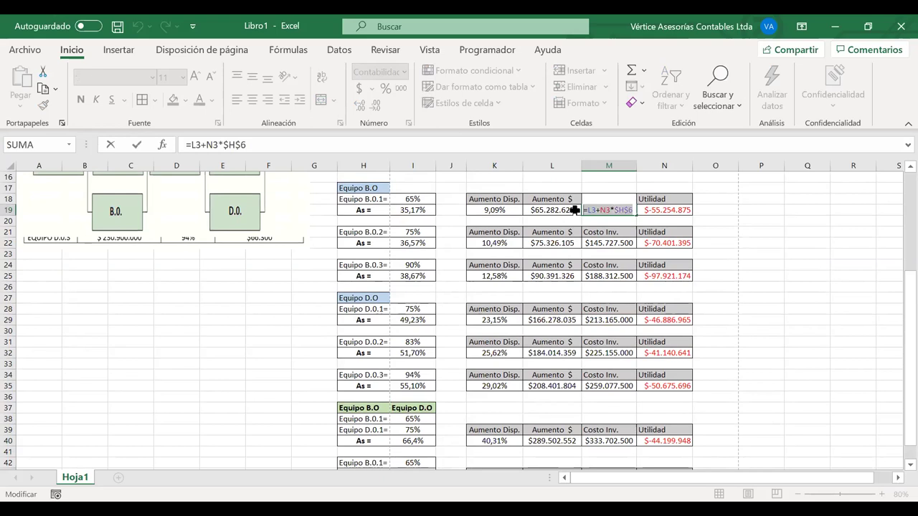
{"action": "key", "text": "Return"}
- Enter a check formula in M41 totalling the B.0.1 and D.0.1 investment and daily costs over the horizon, =L3+N3*H6+L8+N8*H6
{"action": "left_click", "coordinate": [601, 450]}
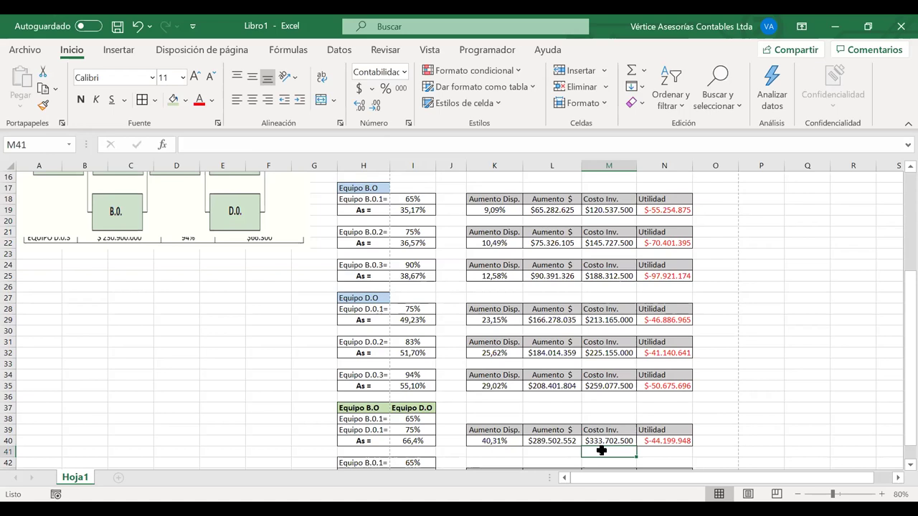
{"action": "type", "text": "="}
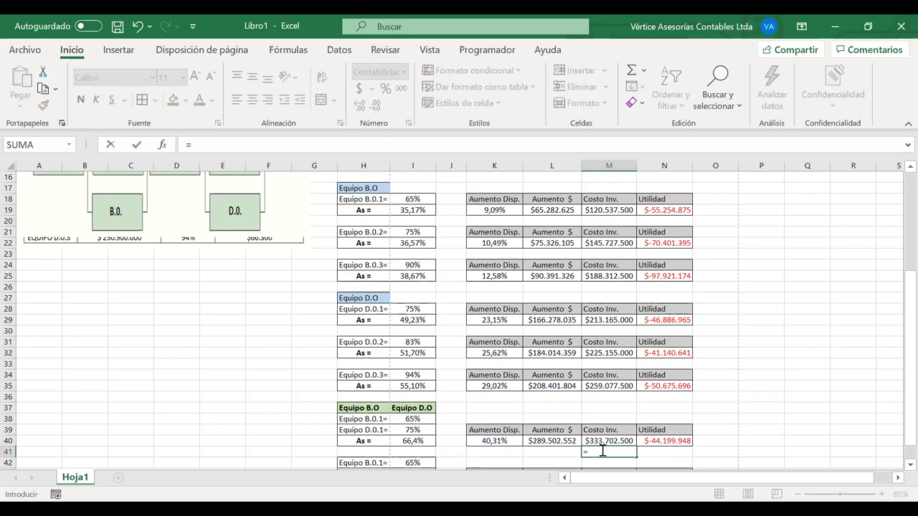
{"action": "scroll", "coordinate": [603, 451], "scroll_direction": "up", "scroll_amount": 5}
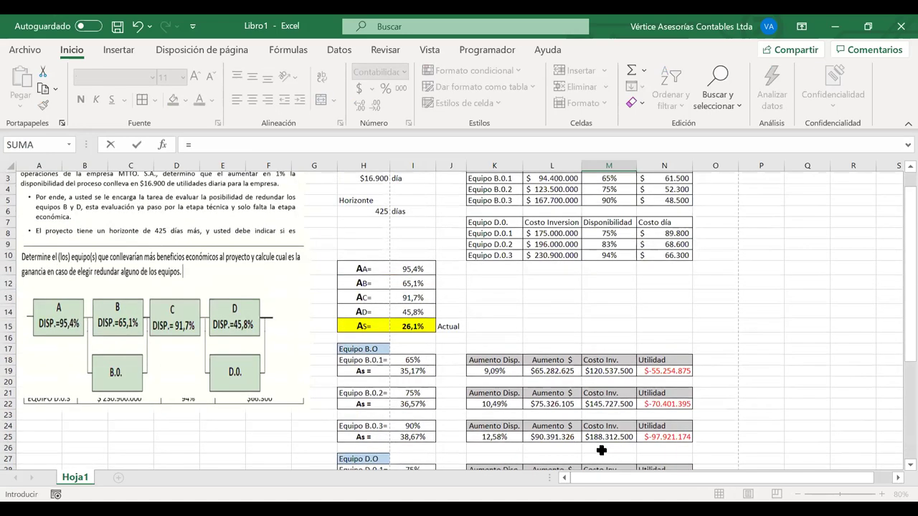
{"action": "left_click", "coordinate": [537, 200]}
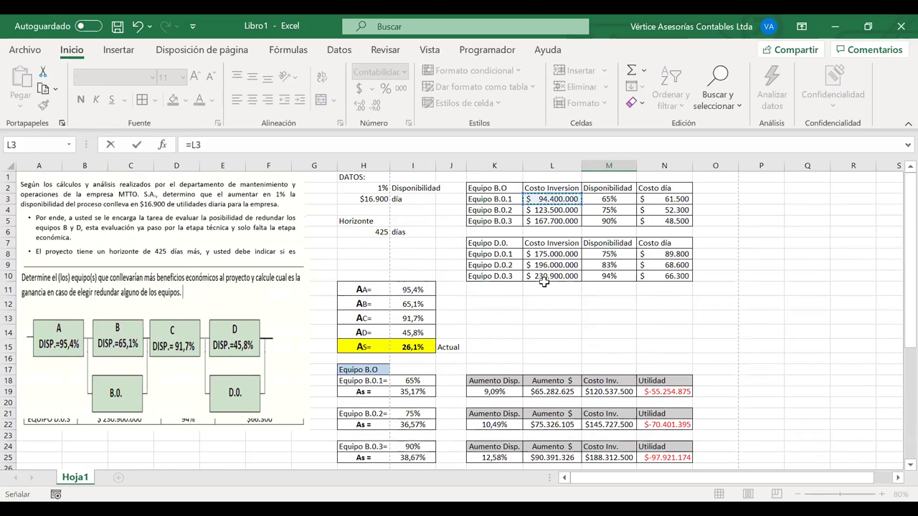
{"action": "type", "text": "+"}
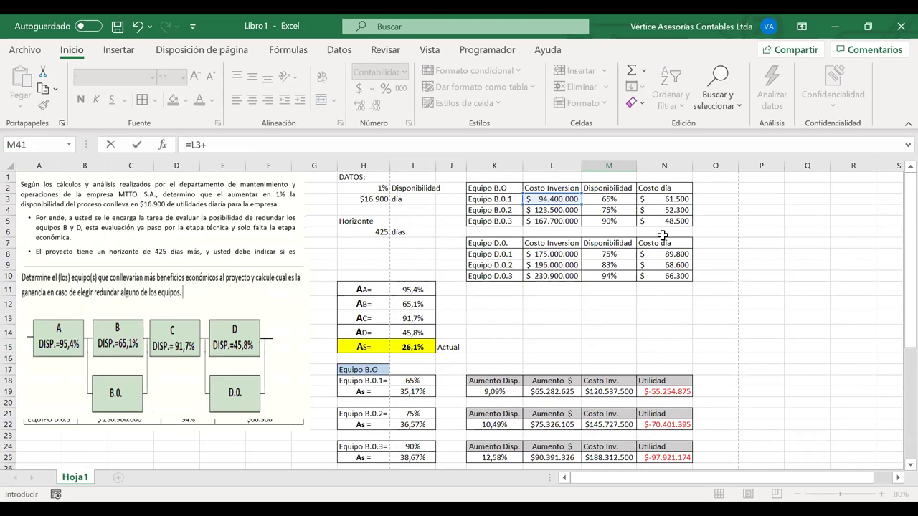
{"action": "left_click", "coordinate": [667, 201]}
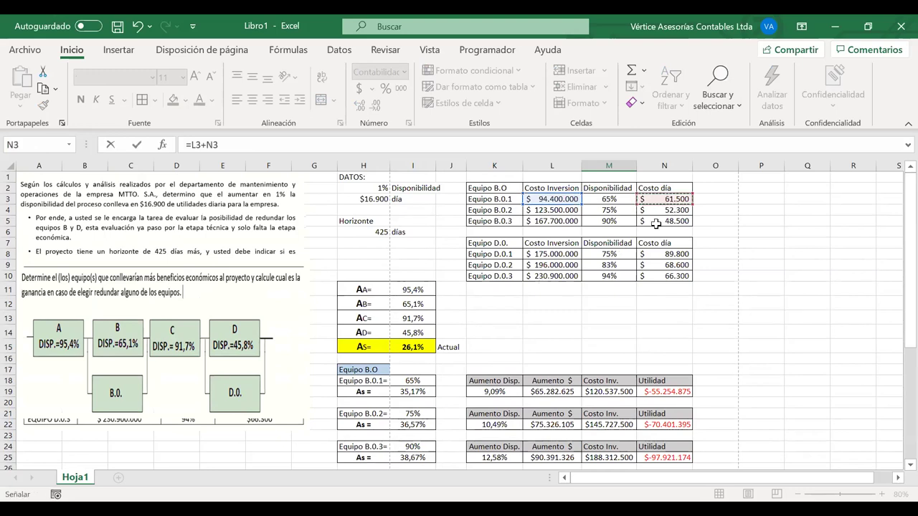
{"action": "type", "text": "*"}
{"action": "left_click", "coordinate": [367, 231]}
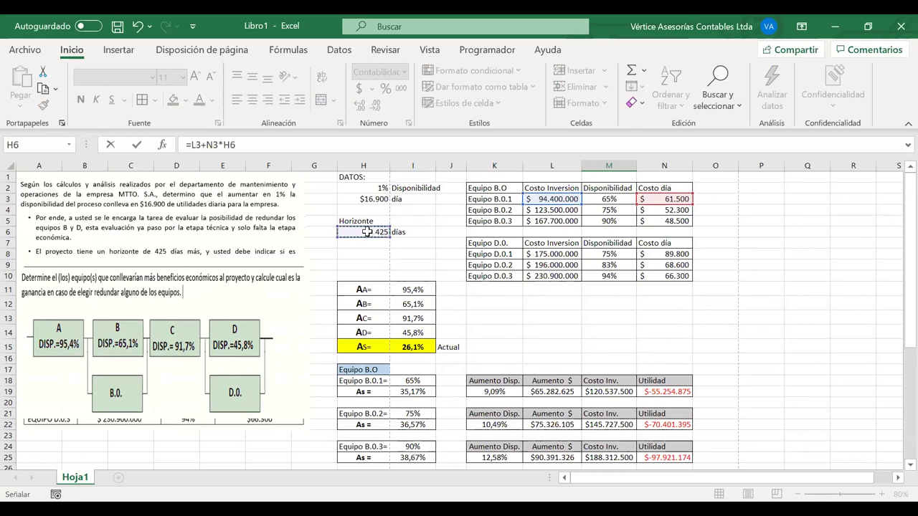
{"action": "type", "text": "+"}
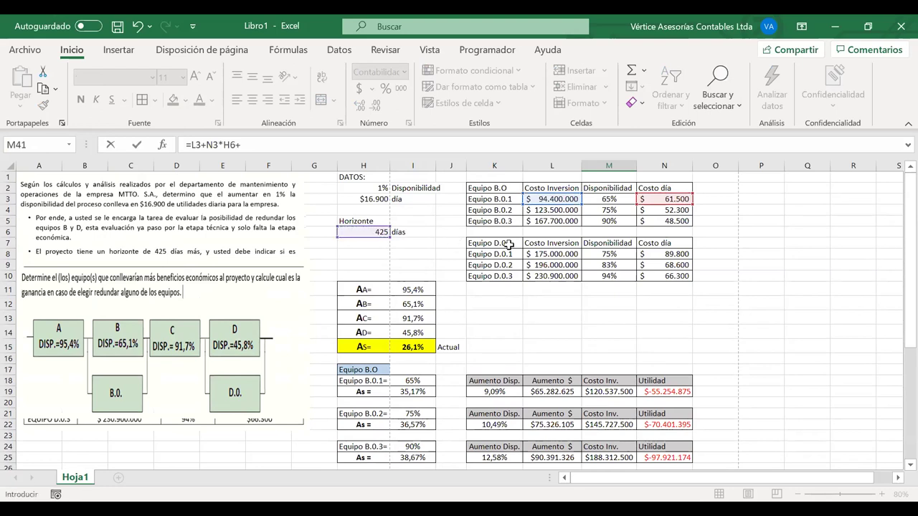
{"action": "left_click", "coordinate": [547, 254]}
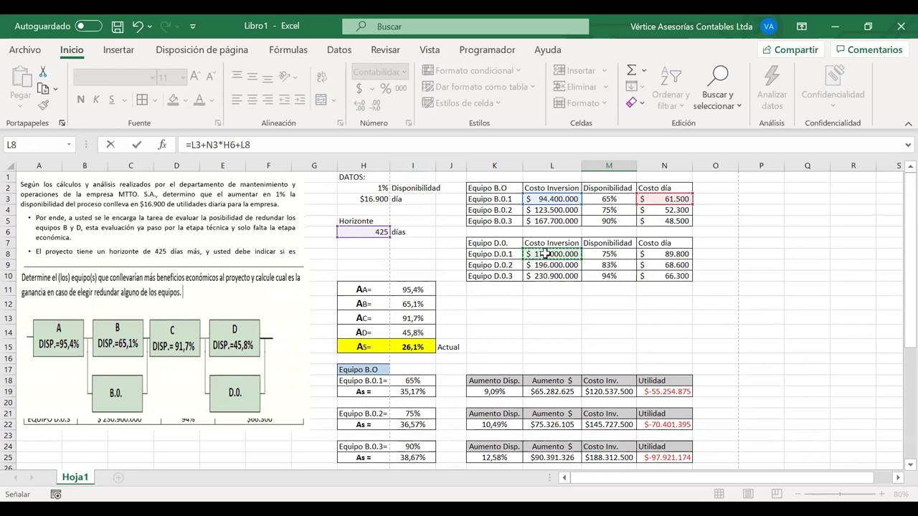
{"action": "type", "text": "+"}
{"action": "left_click", "coordinate": [670, 254]}
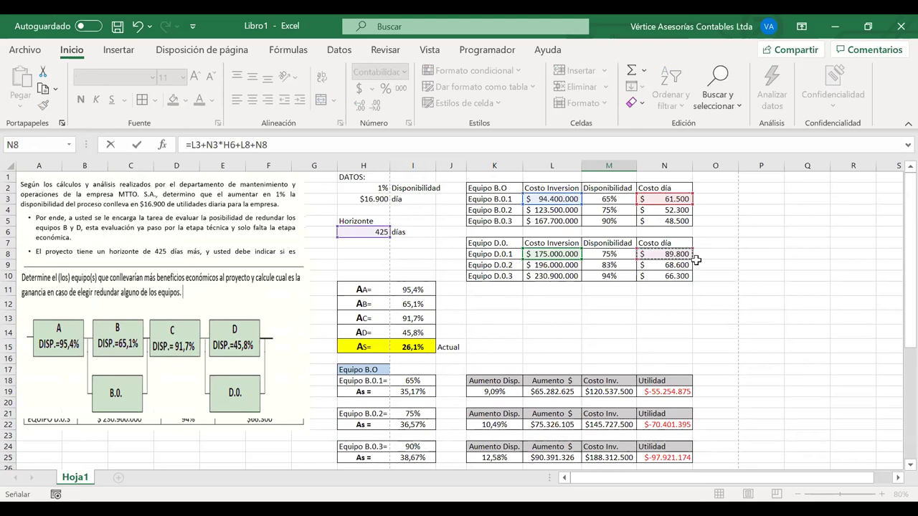
{"action": "type", "text": "*"}
{"action": "left_click", "coordinate": [382, 231]}
{"action": "key", "text": "Return"}
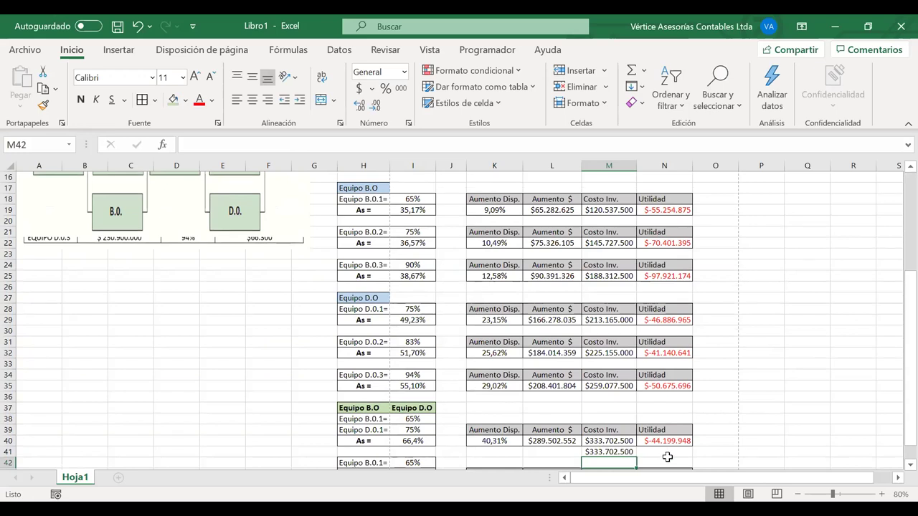
- Trace the combined cost formula in M40 back to the individual equipment cost formulas in M19 and M29
{"action": "left_click", "coordinate": [602, 441]}
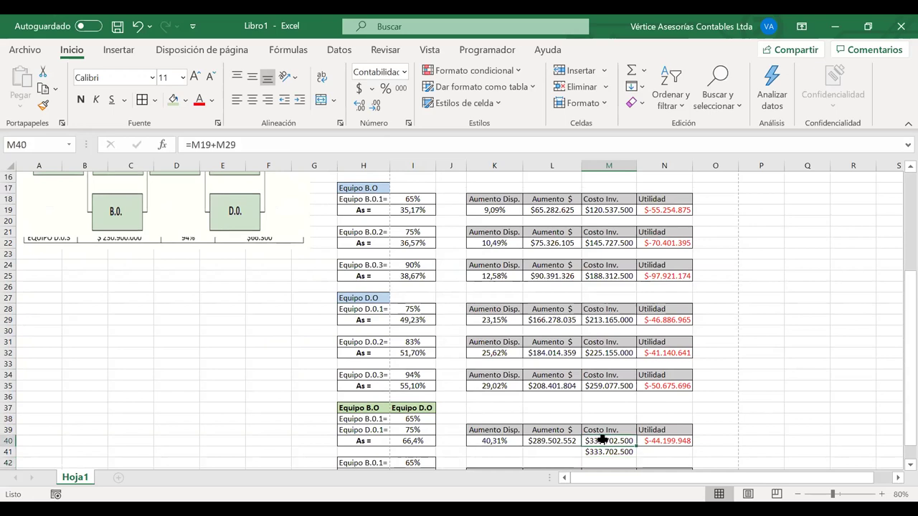
{"action": "left_click", "coordinate": [601, 209]}
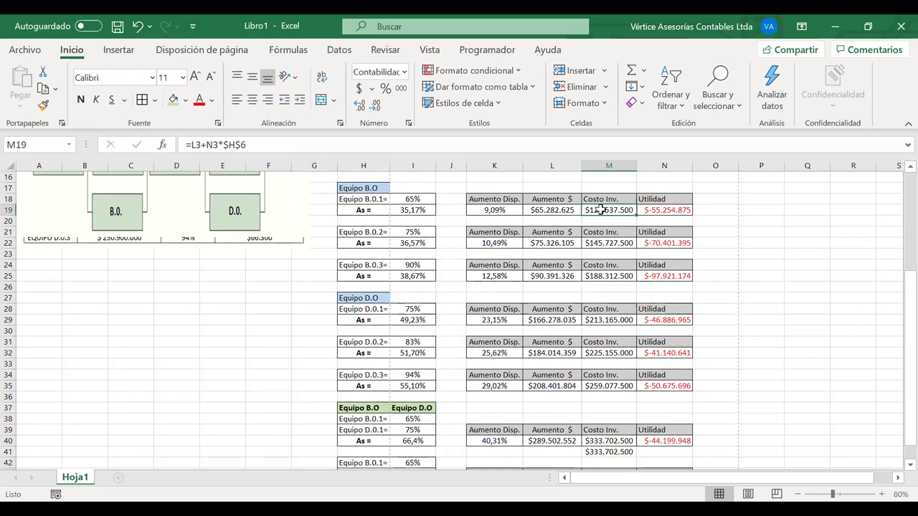
{"action": "left_click", "coordinate": [601, 277]}
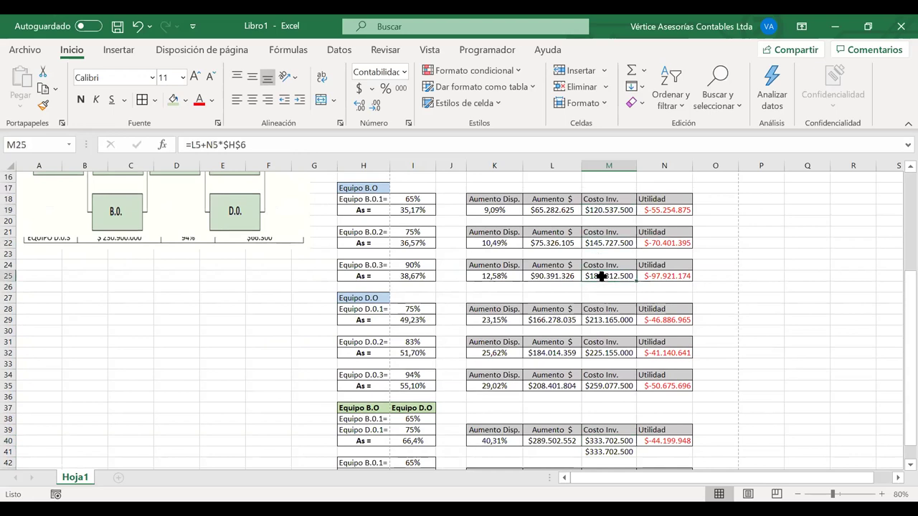
{"action": "left_click", "coordinate": [598, 320]}
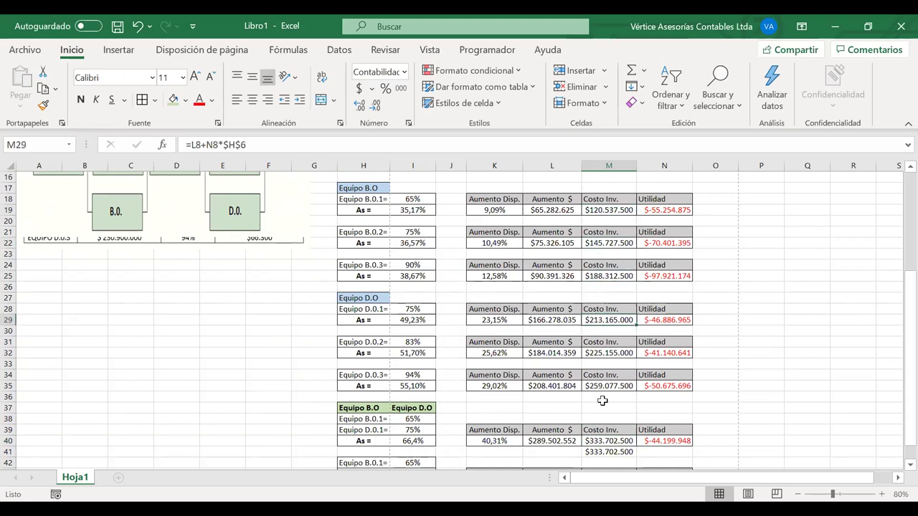
{"action": "double_click", "coordinate": [598, 442]}
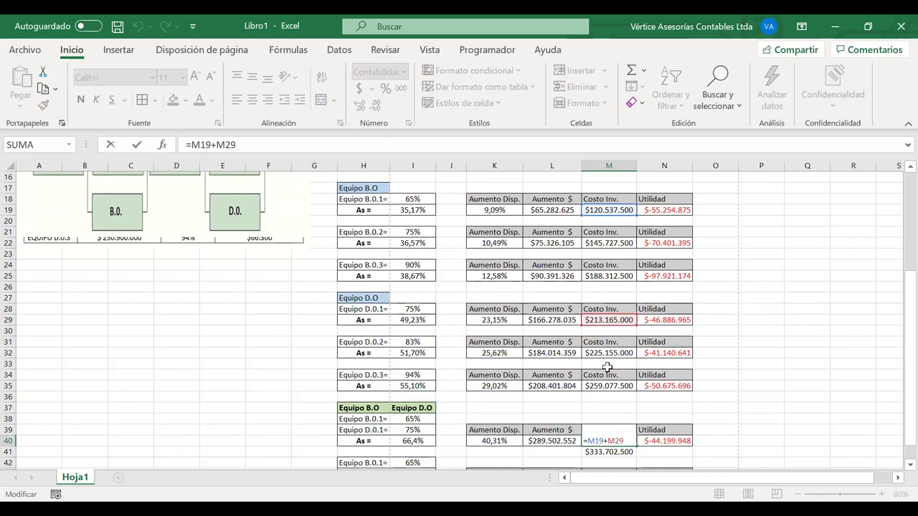
{"action": "key", "text": "Return"}
{"action": "scroll", "coordinate": [600, 423], "scroll_direction": "down", "scroll_amount": 2}
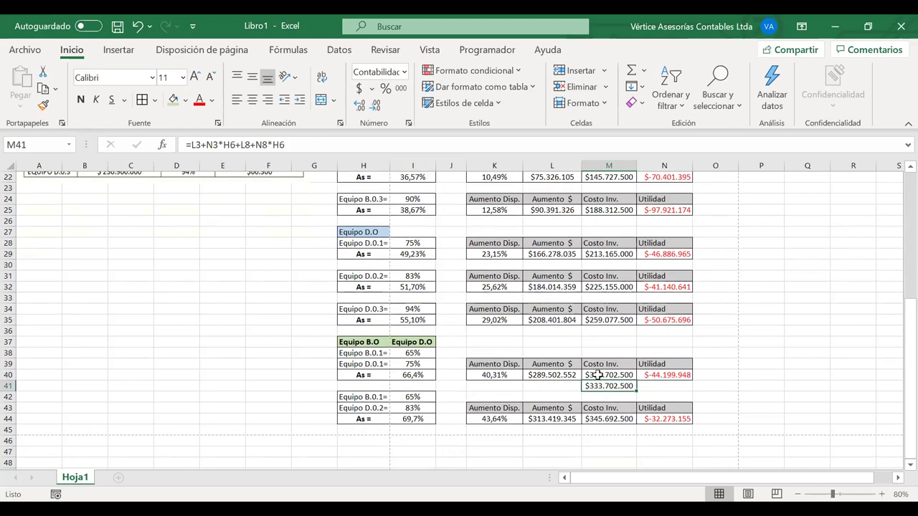
- Compare the combined cost in M40 with the check calculation in M41, and clear the check from M41
{"action": "left_click", "coordinate": [599, 375]}
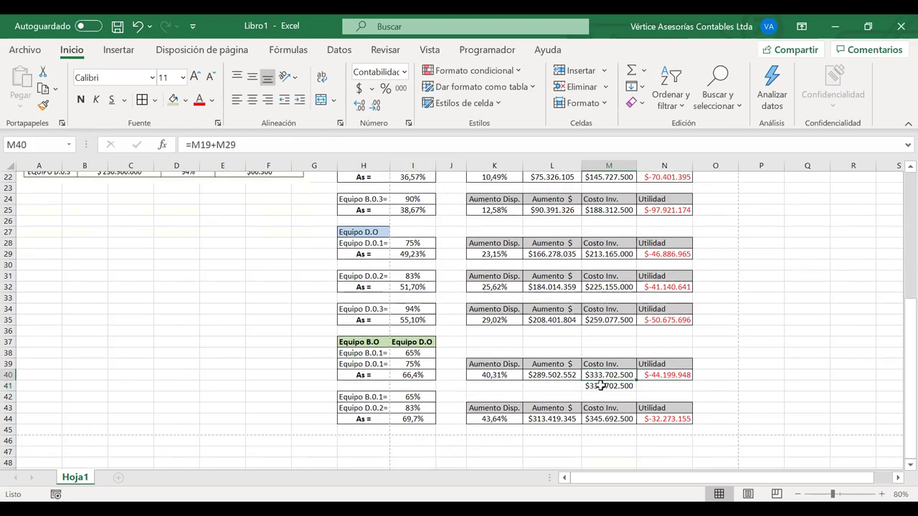
{"action": "left_click", "coordinate": [602, 386]}
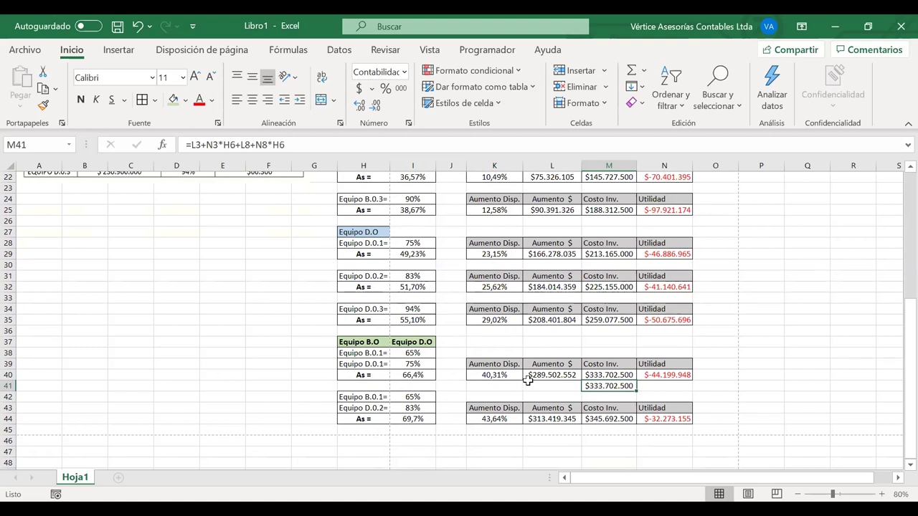
{"action": "left_click", "coordinate": [602, 374]}
{"action": "double_click", "coordinate": [602, 374]}
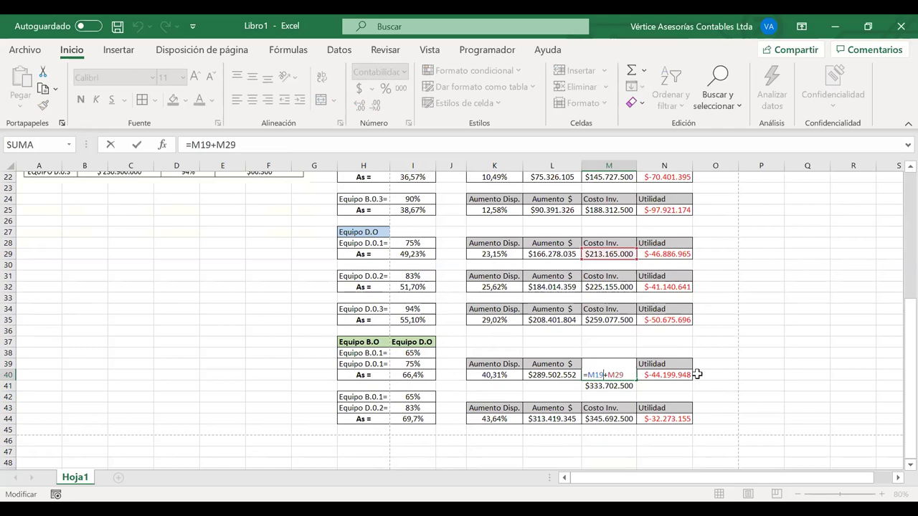
{"action": "key", "text": "Return"}
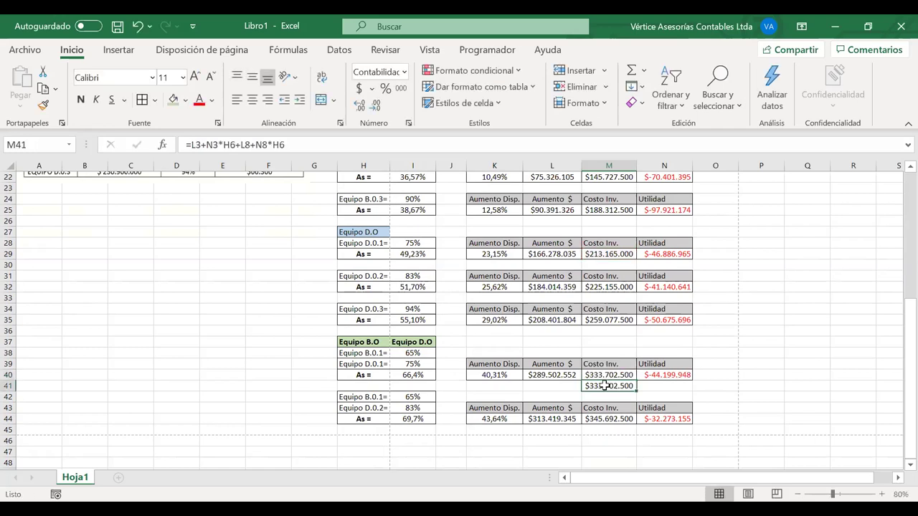
{"action": "key", "text": "Delete"}
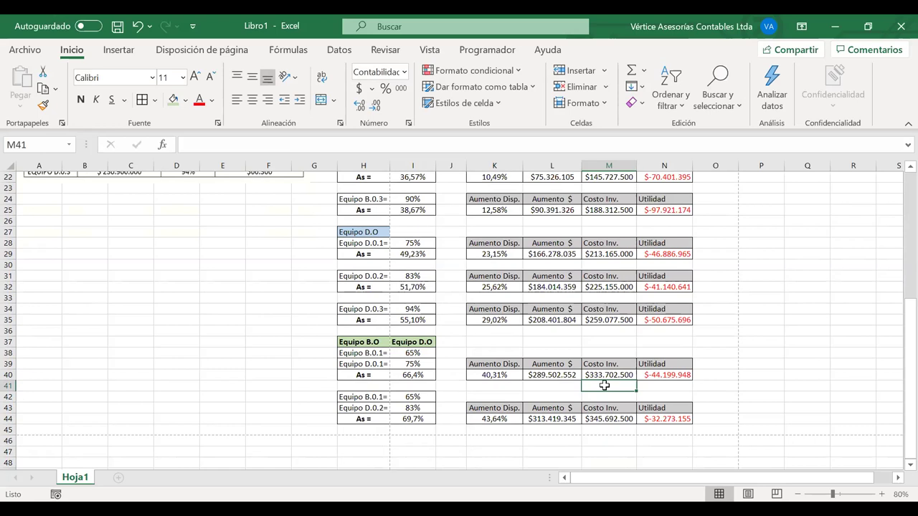
- Check the B.0.1 and D.0.2 availability values in rows 42 and 43 and the system availability formula in I44
{"action": "left_click", "coordinate": [353, 398]}
{"action": "left_click_drag", "start_coordinate": [352, 397], "coordinate": [410, 409]}
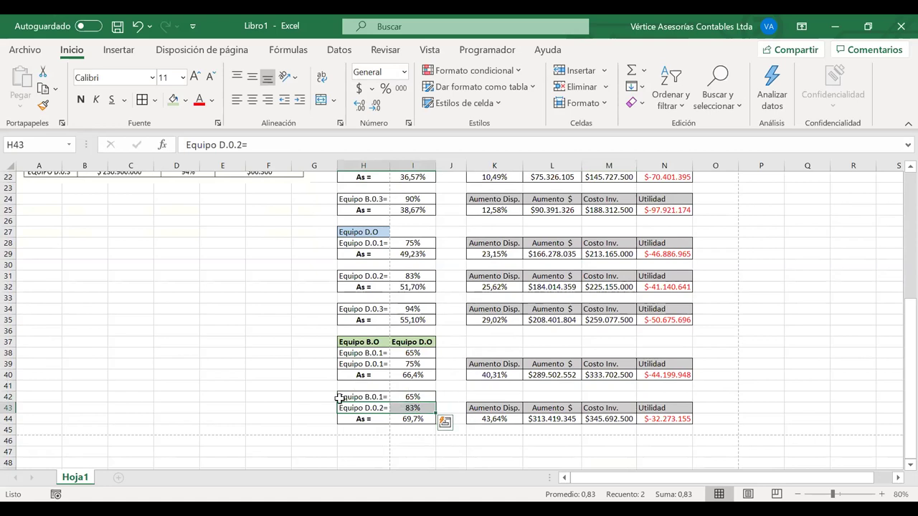
{"action": "left_click", "coordinate": [423, 396]}
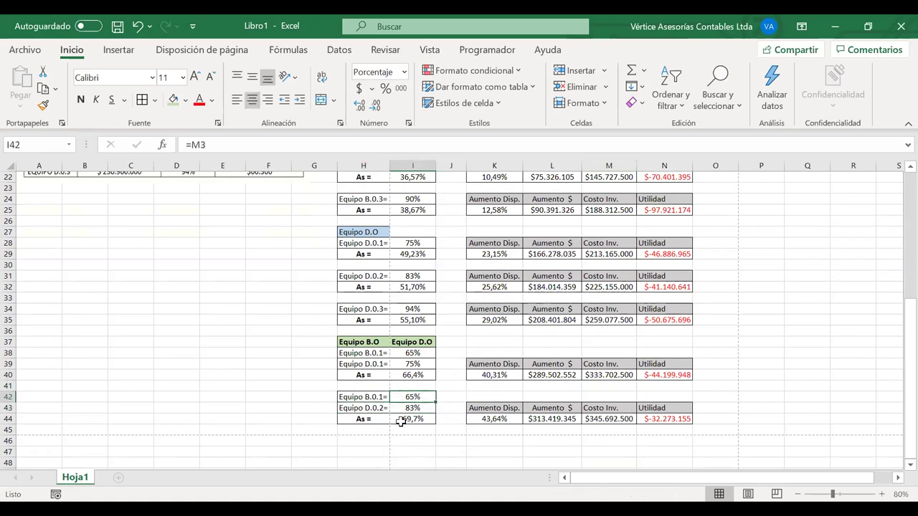
{"action": "left_click", "coordinate": [401, 420]}
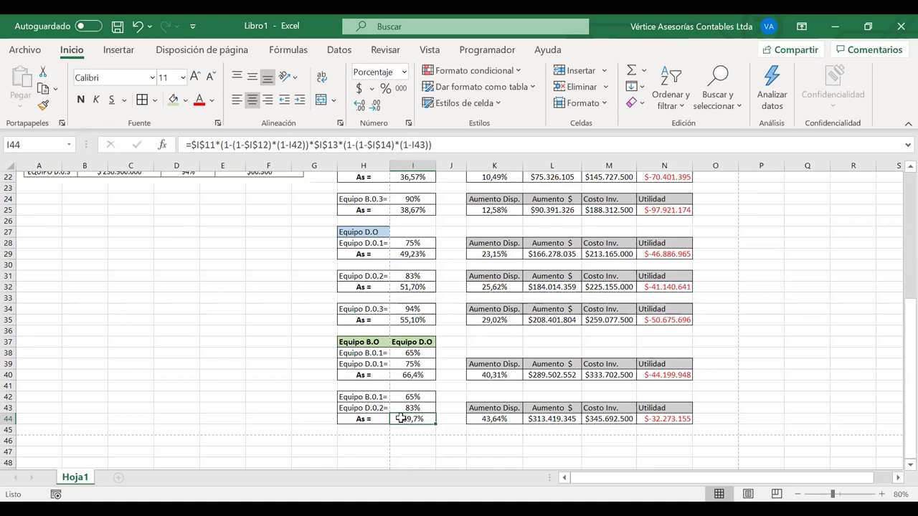
- Trace the availability increase formula in K44 to the combined availability in I44 and the current system availability in I15
{"action": "double_click", "coordinate": [486, 418]}
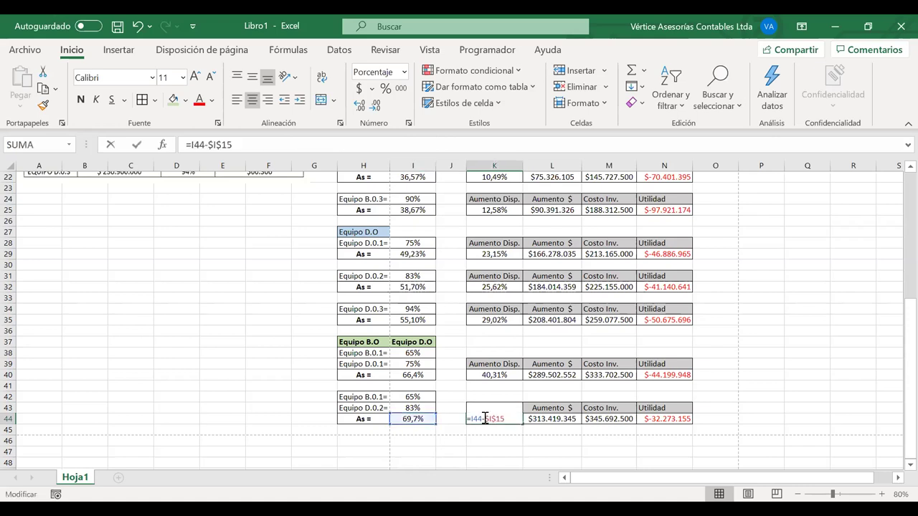
{"action": "scroll", "coordinate": [453, 403], "scroll_direction": "up", "scroll_amount": 3}
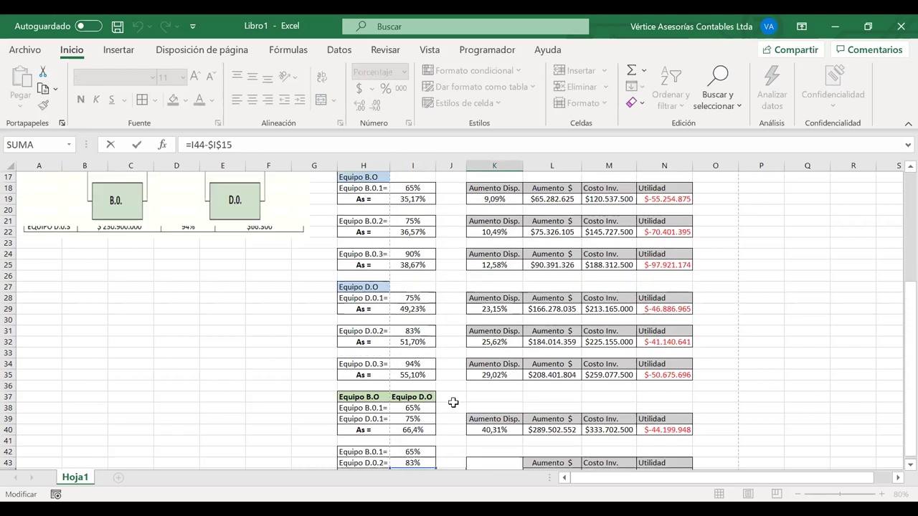
{"action": "scroll", "coordinate": [453, 403], "scroll_direction": "down", "scroll_amount": 1}
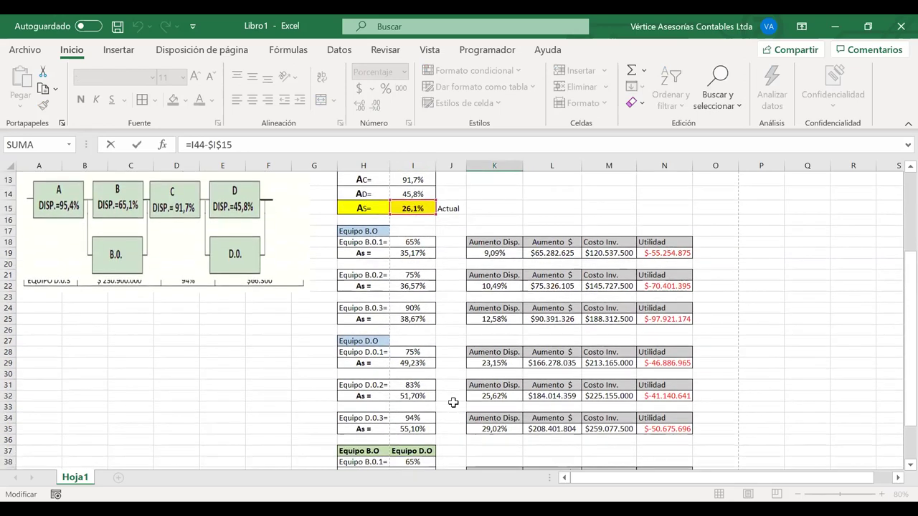
{"action": "scroll", "coordinate": [453, 403], "scroll_direction": "down", "scroll_amount": 3}
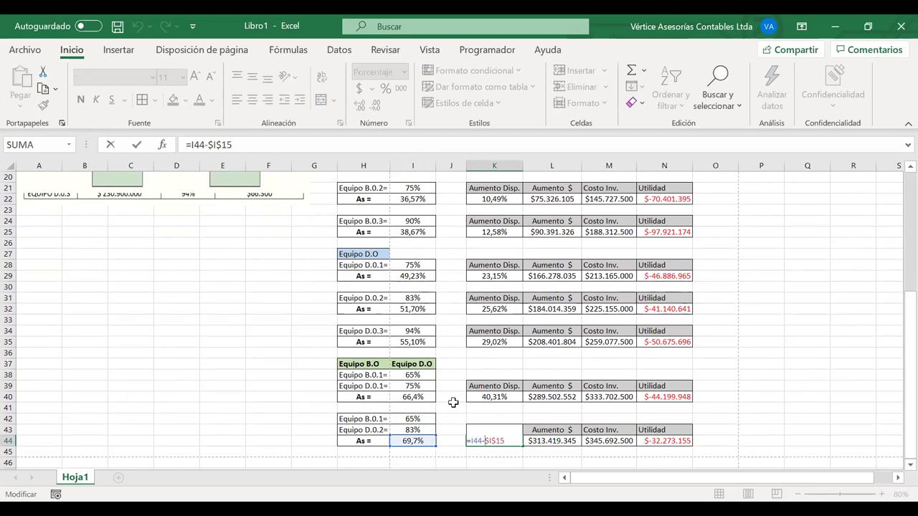
{"action": "scroll", "coordinate": [454, 403], "scroll_direction": "up", "scroll_amount": 3}
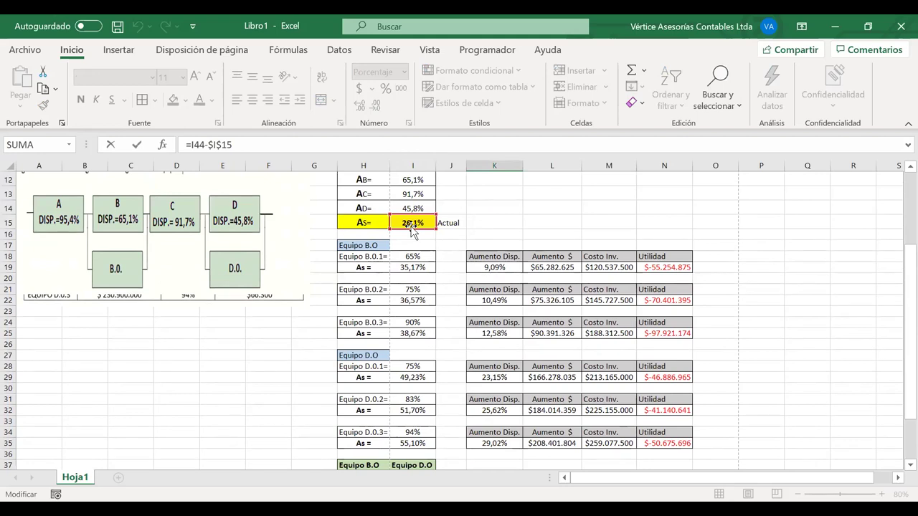
{"action": "key", "text": "Return"}
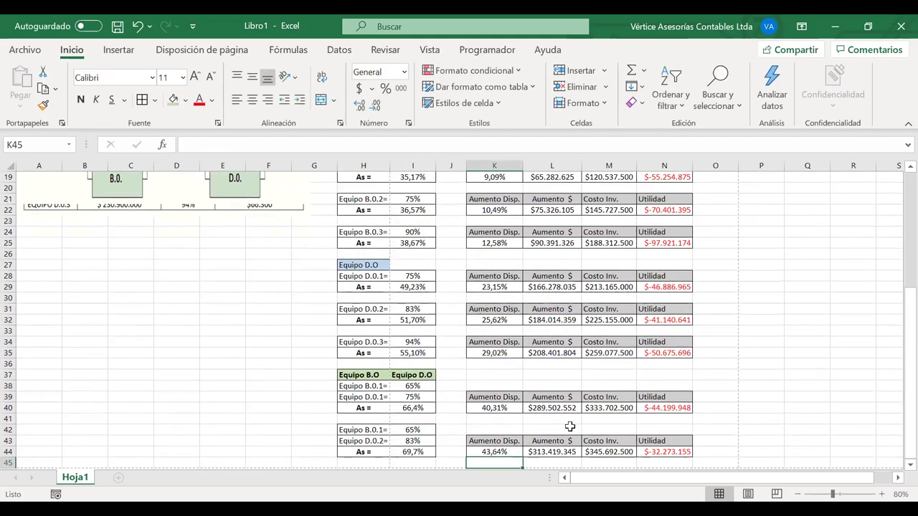
- Check the row 44 formulas for the monetary increase, the combined cost from M19 and M32, and the profit
{"action": "left_click", "coordinate": [545, 453]}
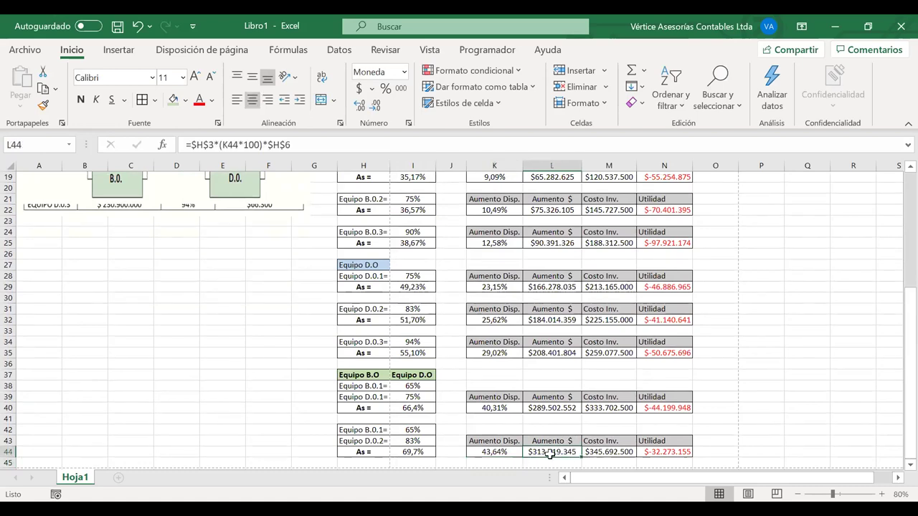
{"action": "left_click", "coordinate": [609, 453]}
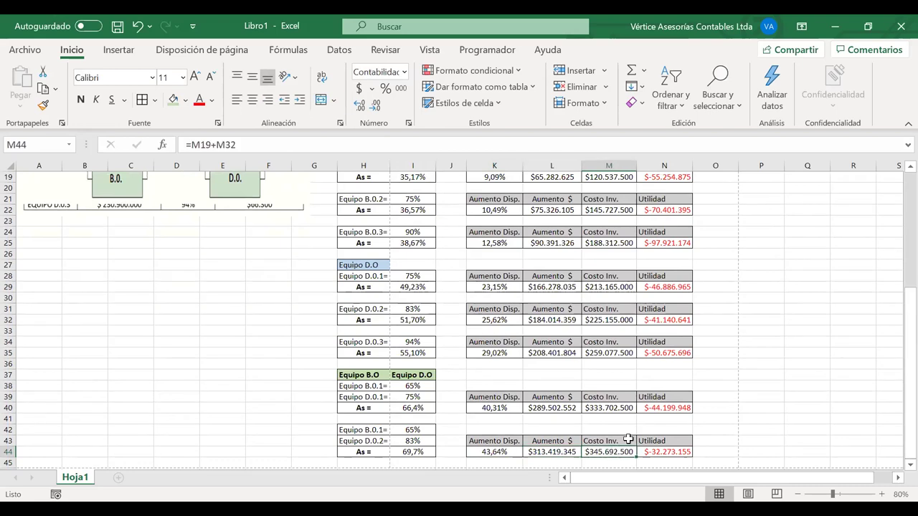
{"action": "scroll", "coordinate": [610, 430], "scroll_direction": "down", "scroll_amount": 1}
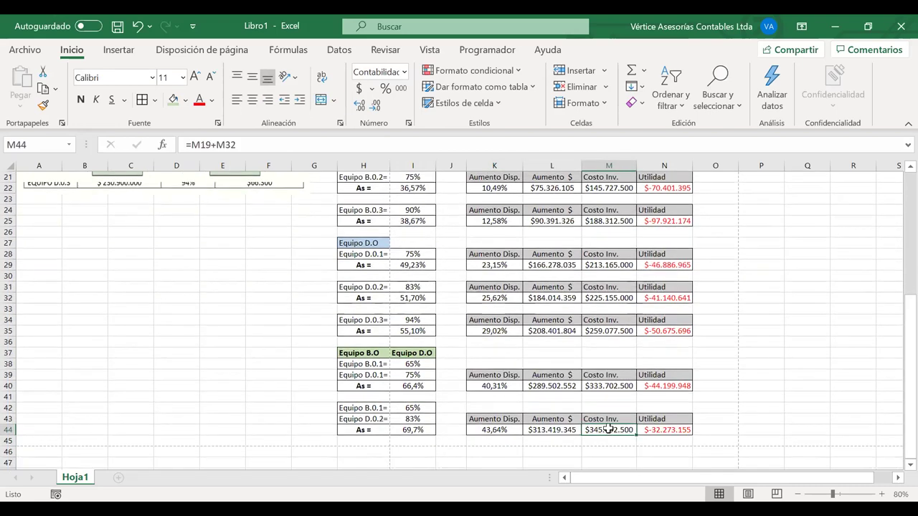
{"action": "double_click", "coordinate": [609, 429]}
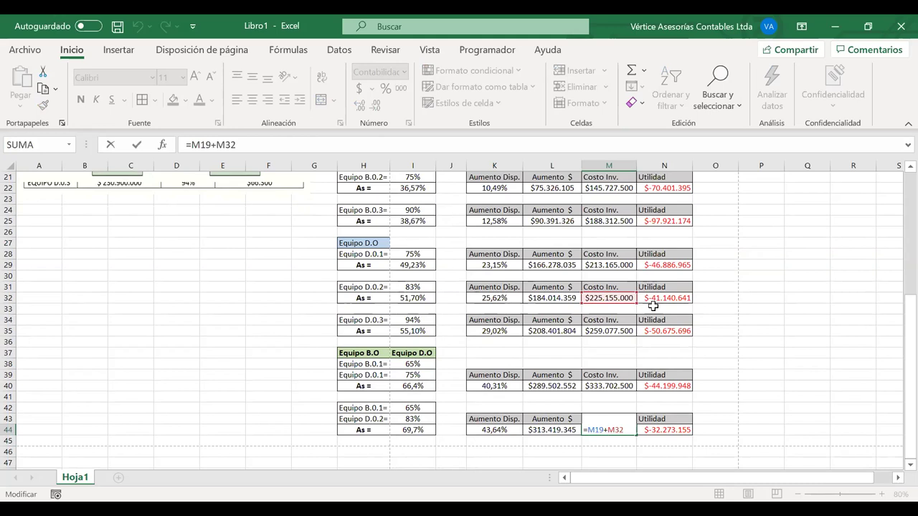
{"action": "scroll", "coordinate": [654, 306], "scroll_direction": "up", "scroll_amount": 2}
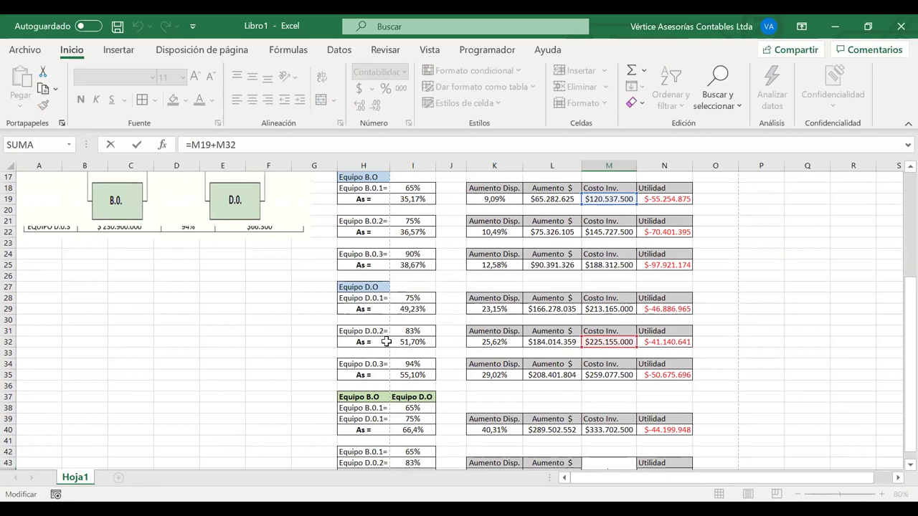
{"action": "key", "text": "Return"}
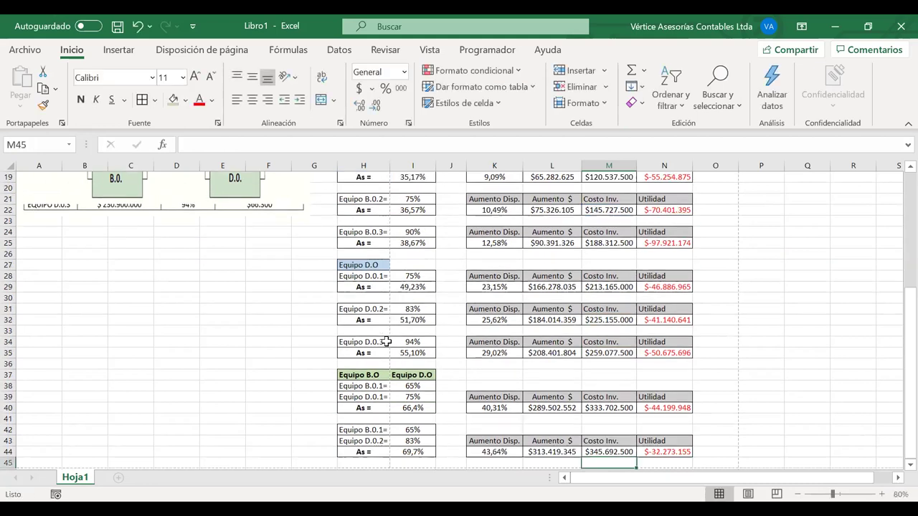
{"action": "left_click", "coordinate": [609, 452]}
{"action": "left_click", "coordinate": [668, 453]}
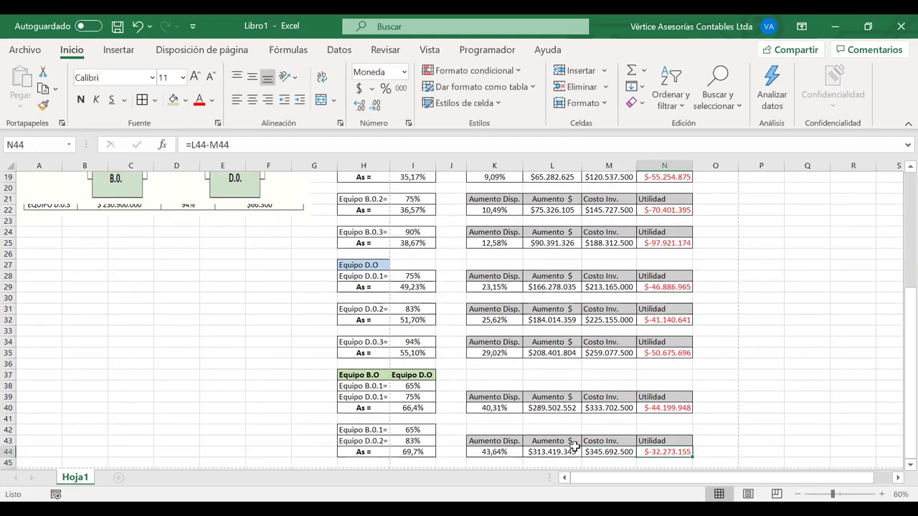
- Copy the B.0.1 and D.0.2 combination block H42:N44 and paste it at H46
{"action": "scroll", "coordinate": [575, 447], "scroll_direction": "down", "scroll_amount": 2}
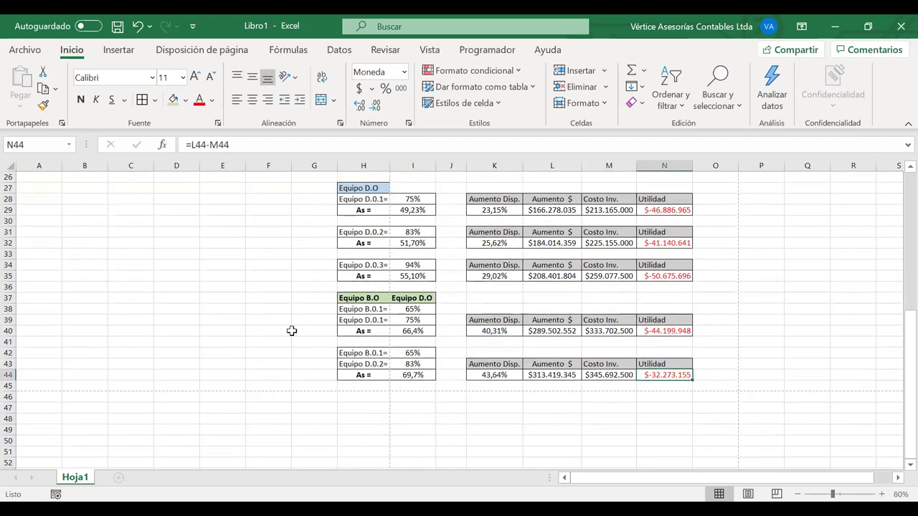
{"action": "left_click_drag", "start_coordinate": [354, 353], "coordinate": [659, 369]}
{"action": "key", "text": "ctrl+c"}
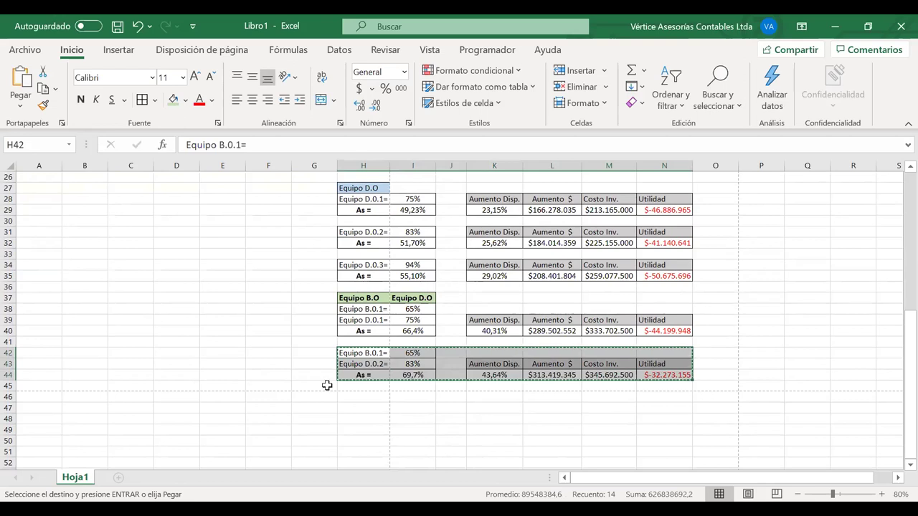
{"action": "left_click", "coordinate": [353, 393]}
{"action": "key", "text": "ctrl+v"}
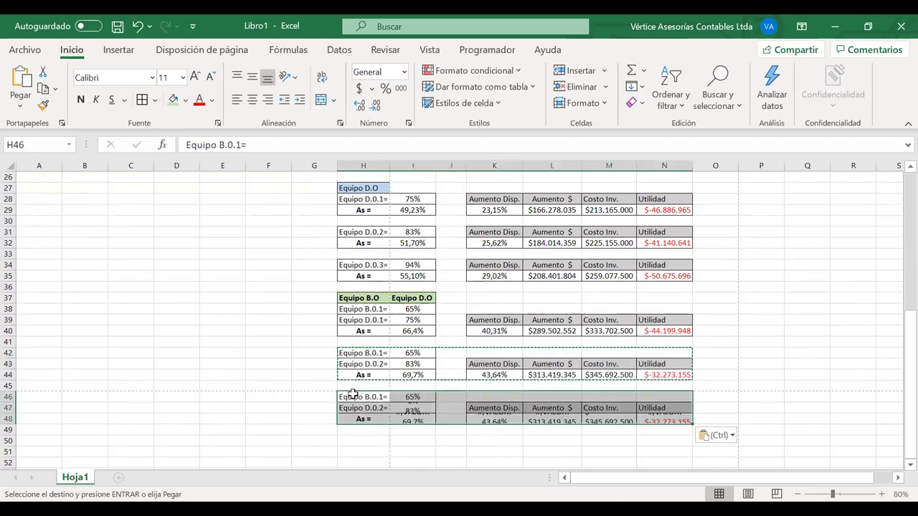
- Link the B.0.1 availability in I46 to cell M3 of the equipment data table
{"action": "left_click", "coordinate": [407, 397]}
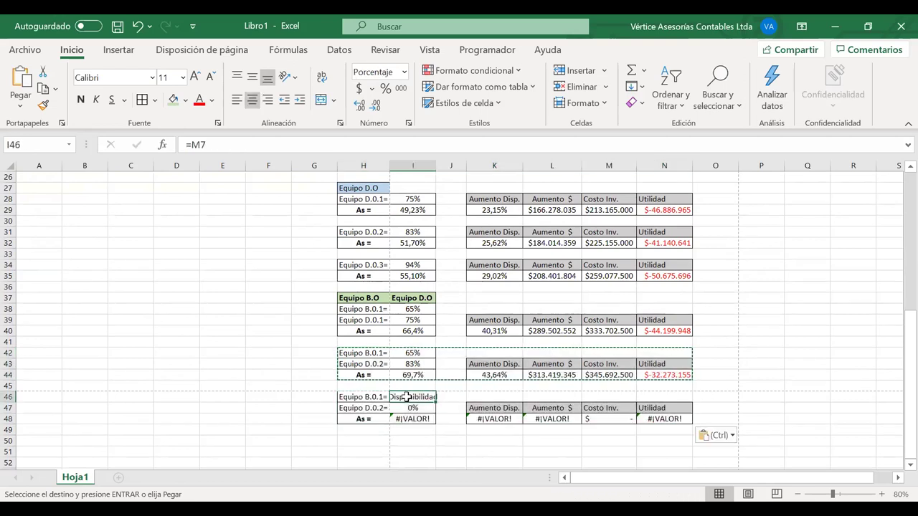
{"action": "type", "text": "="}
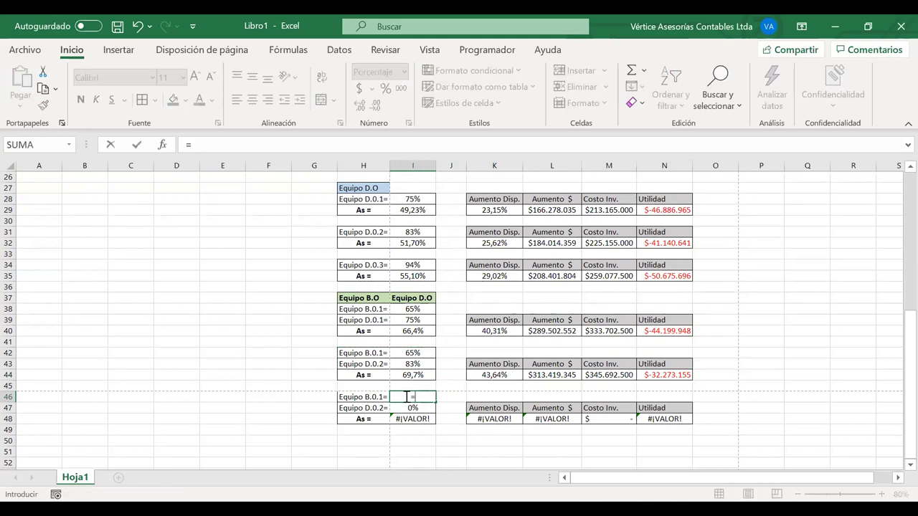
{"action": "scroll", "coordinate": [506, 380], "scroll_direction": "up", "scroll_amount": 8}
{"action": "left_click", "coordinate": [609, 199]}
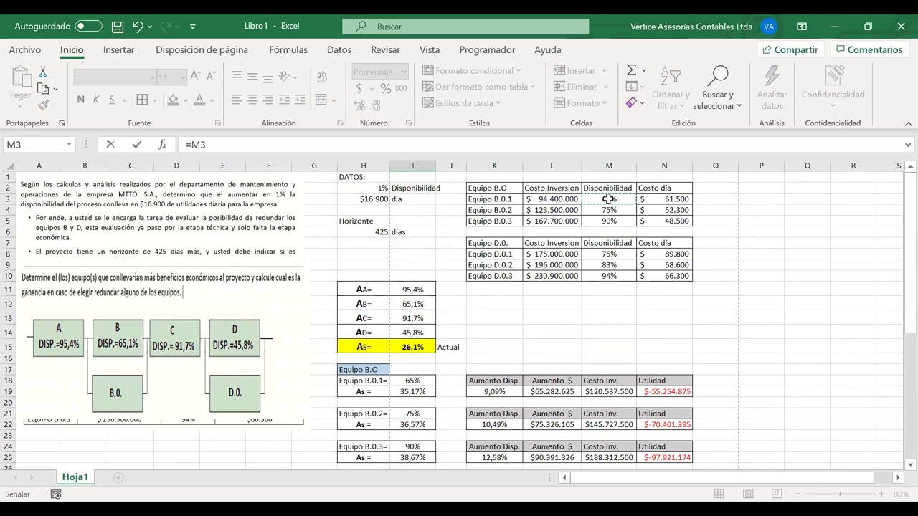
{"action": "key", "text": "Return"}
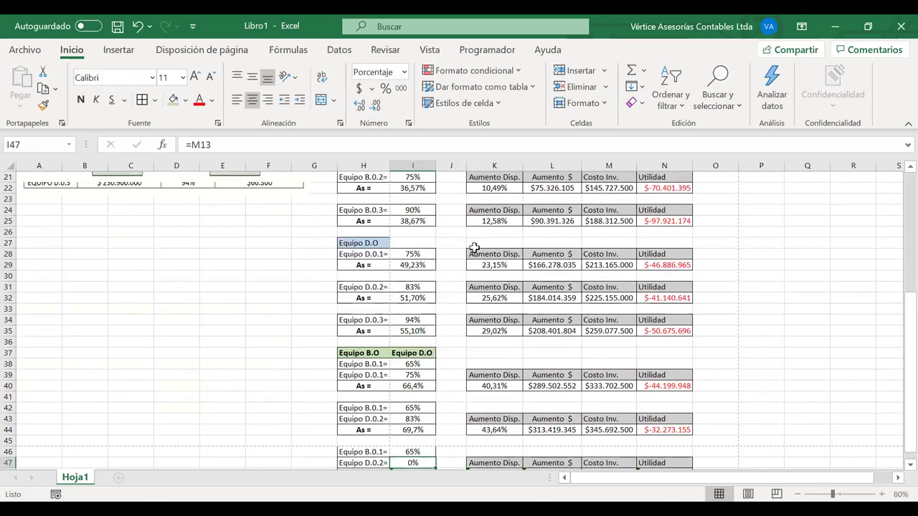
- Change the equipment label in H47 to "Equipo D.0.3="
{"action": "scroll", "coordinate": [474, 248], "scroll_direction": "down", "scroll_amount": 1}
{"action": "left_click", "coordinate": [378, 430]}
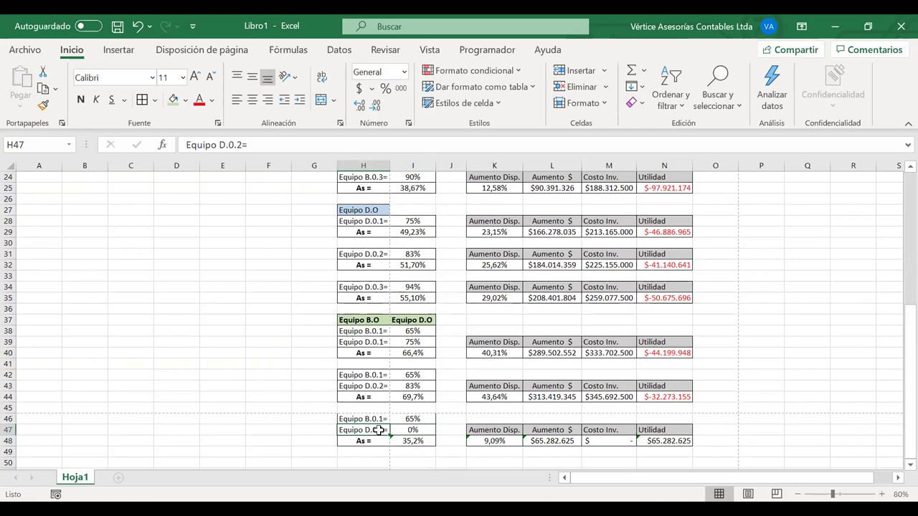
{"action": "double_click", "coordinate": [382, 430]}
{"action": "double_click", "coordinate": [382, 430]}
{"action": "key", "text": "BackSpace"}
{"action": "type", "text": "3"}
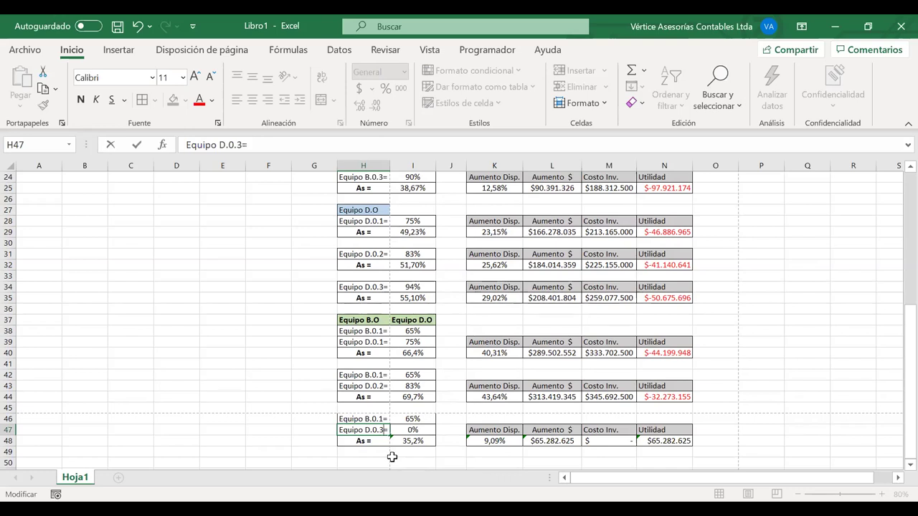
- Link the D.0.3 availability in I47 to cell M10 of the equipment data table
{"action": "left_click", "coordinate": [419, 431]}
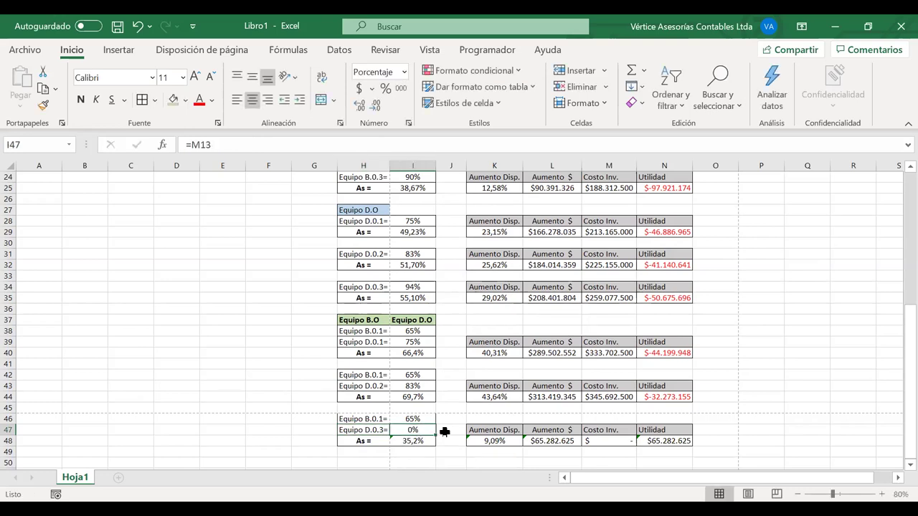
{"action": "type", "text": "="}
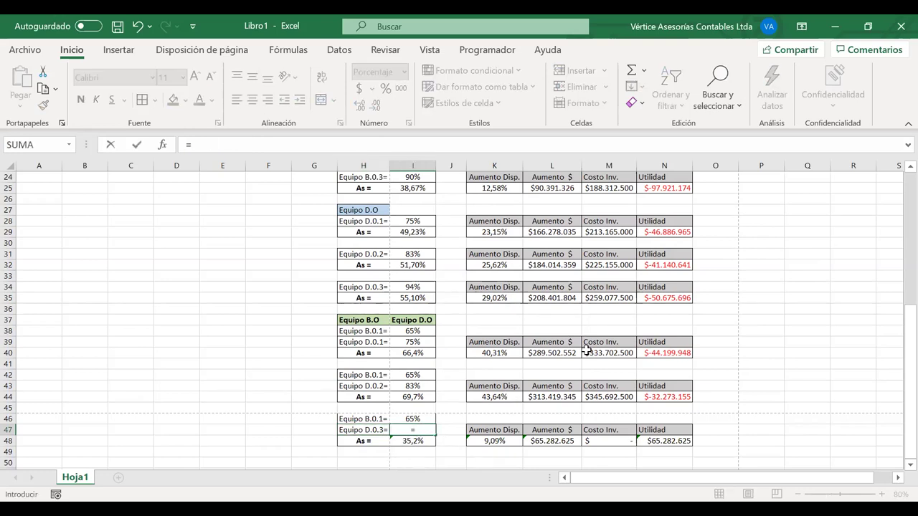
{"action": "scroll", "coordinate": [587, 349], "scroll_direction": "up", "scroll_amount": 8}
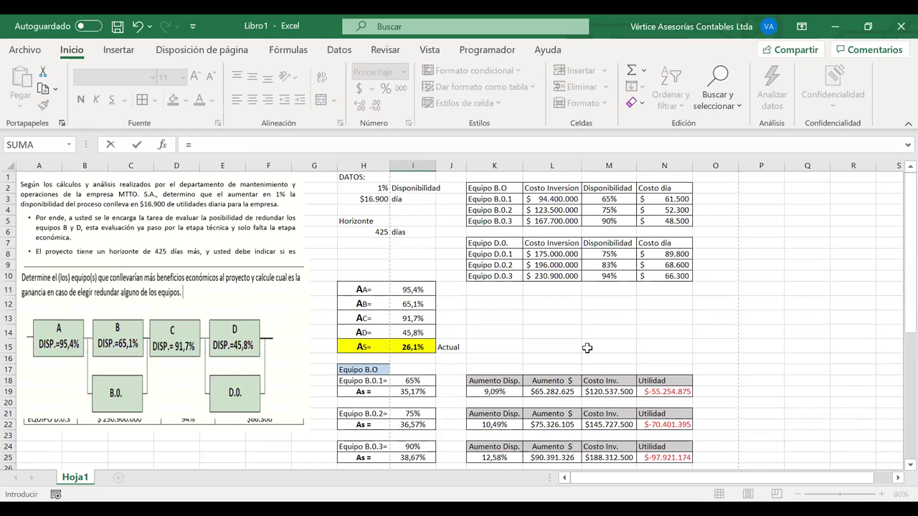
{"action": "left_click", "coordinate": [614, 275]}
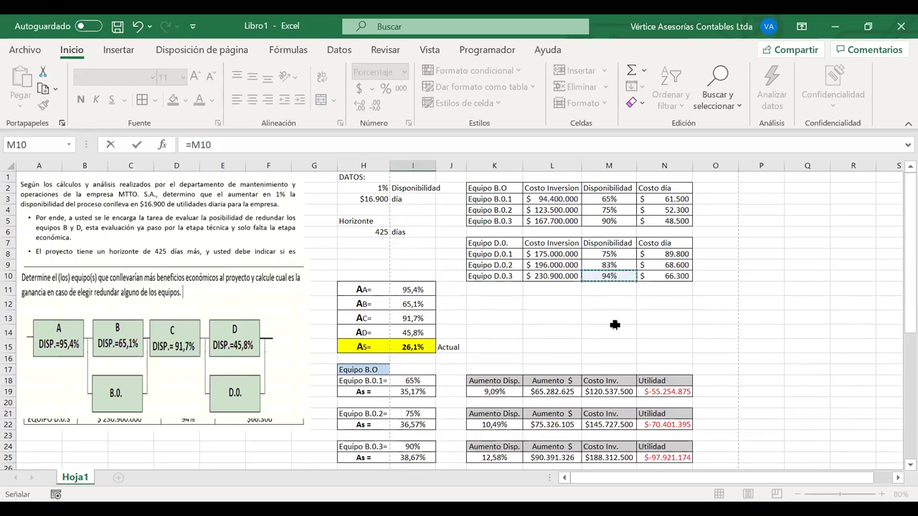
{"action": "key", "text": "Escape"}
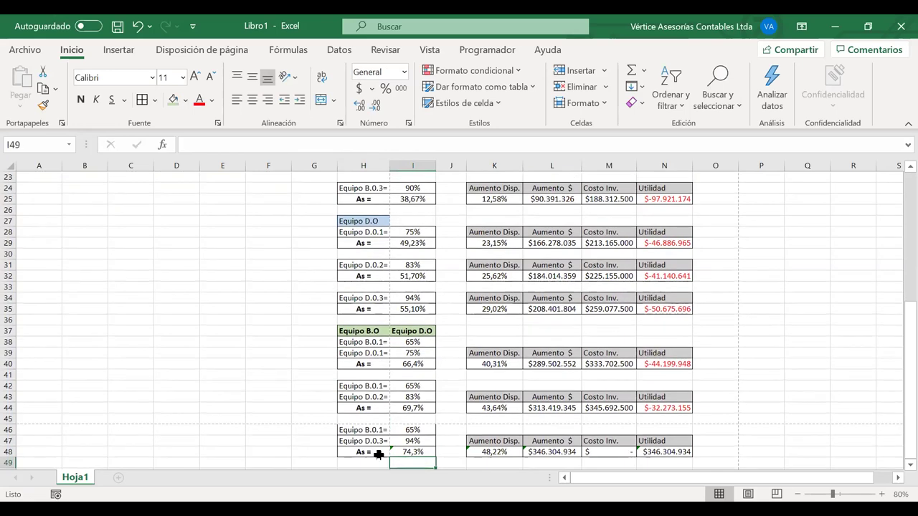
- Review the system availability formula in I48, examining its parallel terms for equipment B with I46 and equipment D with I47
{"action": "double_click", "coordinate": [424, 451]}
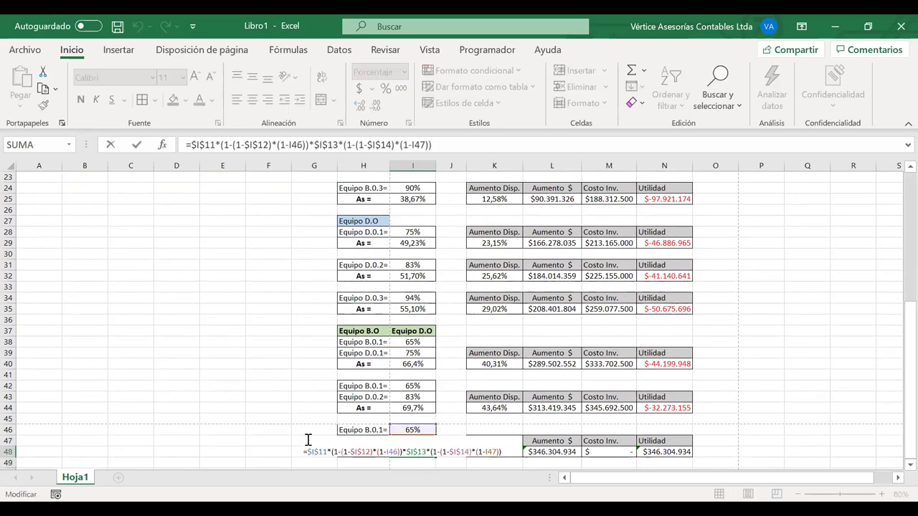
{"action": "left_click_drag", "start_coordinate": [308, 452], "coordinate": [534, 462]}
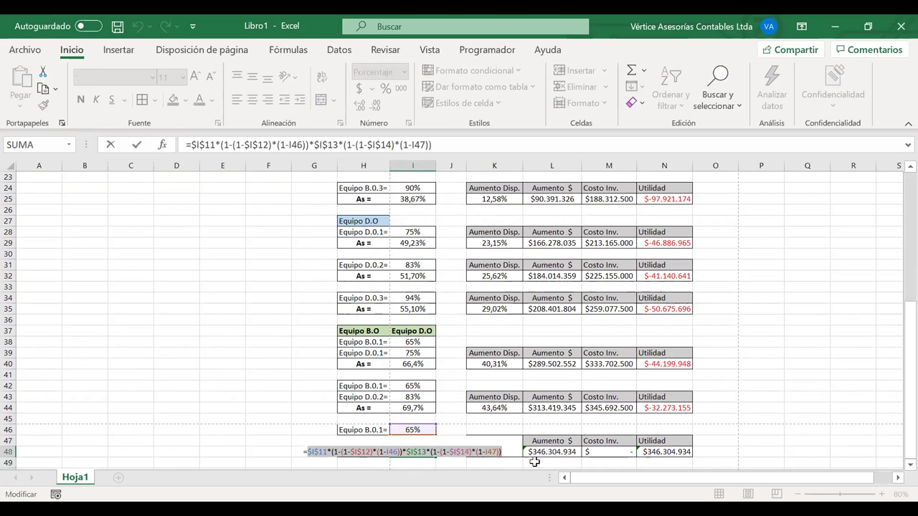
{"action": "scroll", "coordinate": [534, 462], "scroll_direction": "up", "scroll_amount": 6}
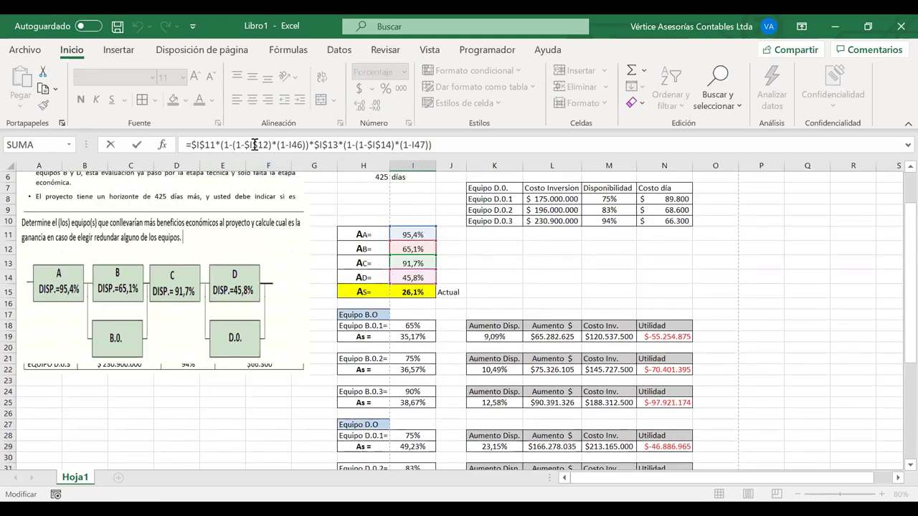
{"action": "left_click_drag", "start_coordinate": [307, 146], "coordinate": [223, 145]}
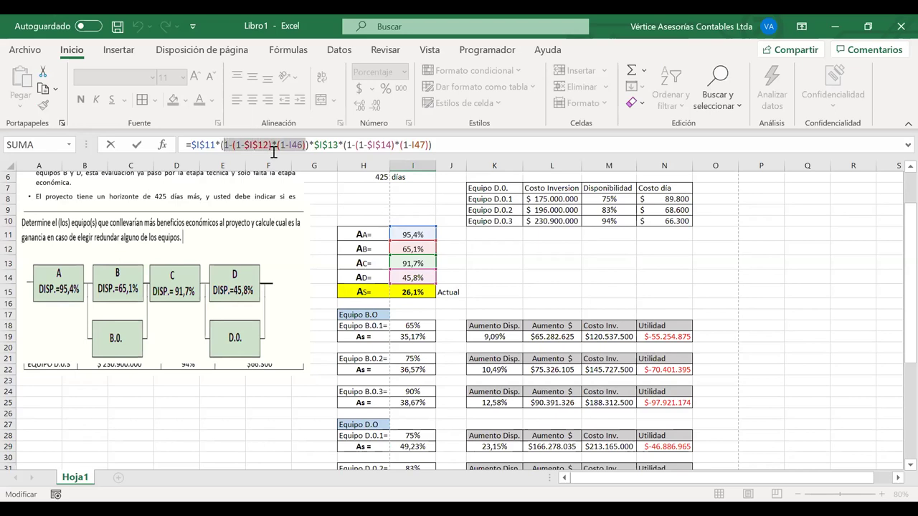
{"action": "left_click_drag", "start_coordinate": [314, 146], "coordinate": [461, 142]}
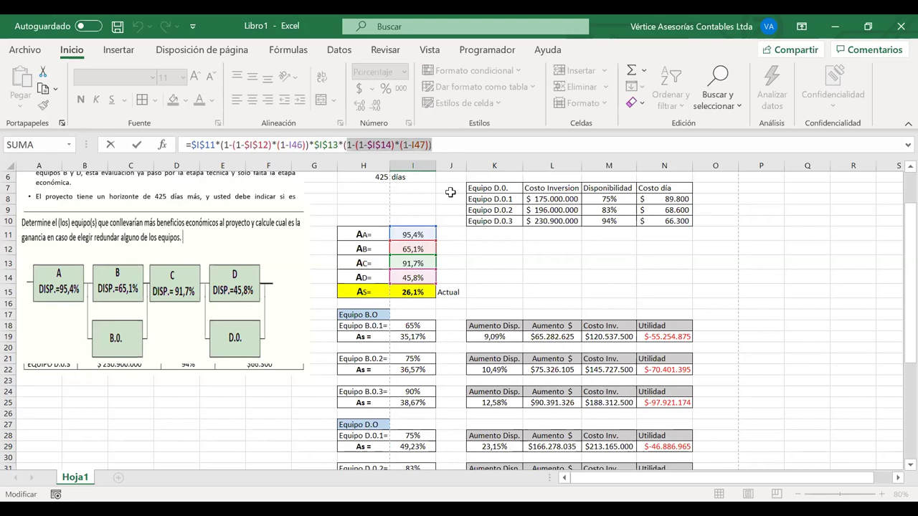
{"action": "key", "text": "Return"}
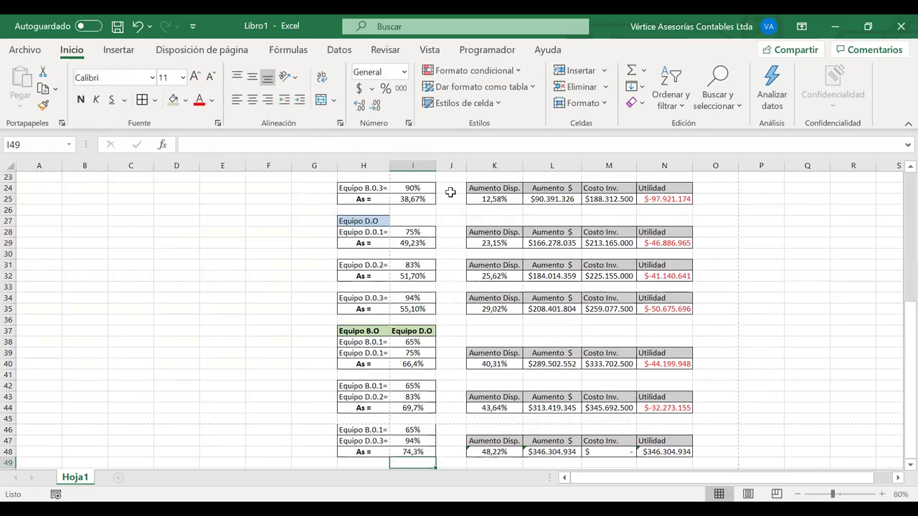
- Check the availability increase formula in K48 and the monetary increase formula in L48
{"action": "left_click", "coordinate": [478, 452]}
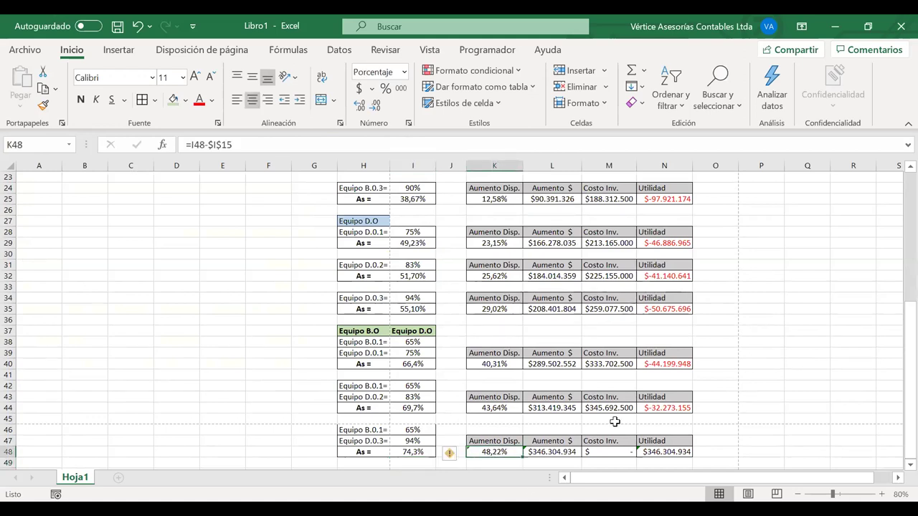
{"action": "scroll", "coordinate": [615, 421], "scroll_direction": "down", "scroll_amount": 1}
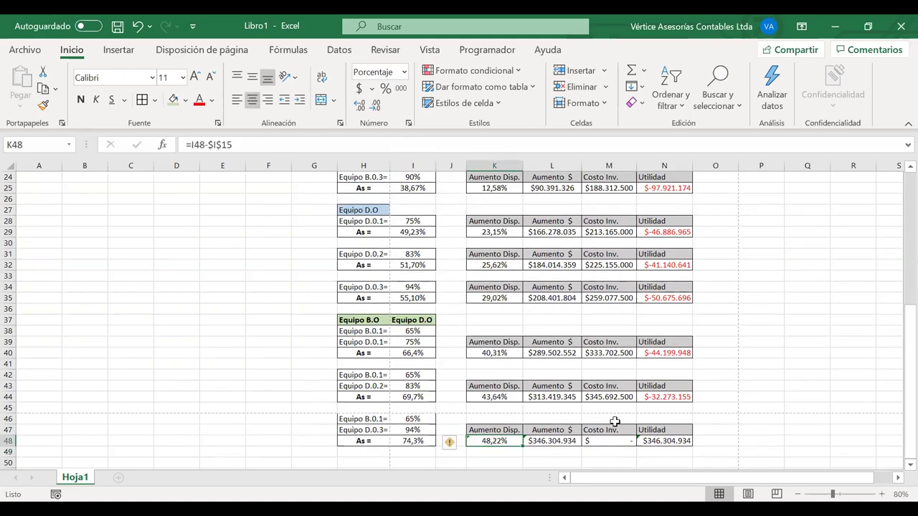
{"action": "left_click", "coordinate": [560, 440]}
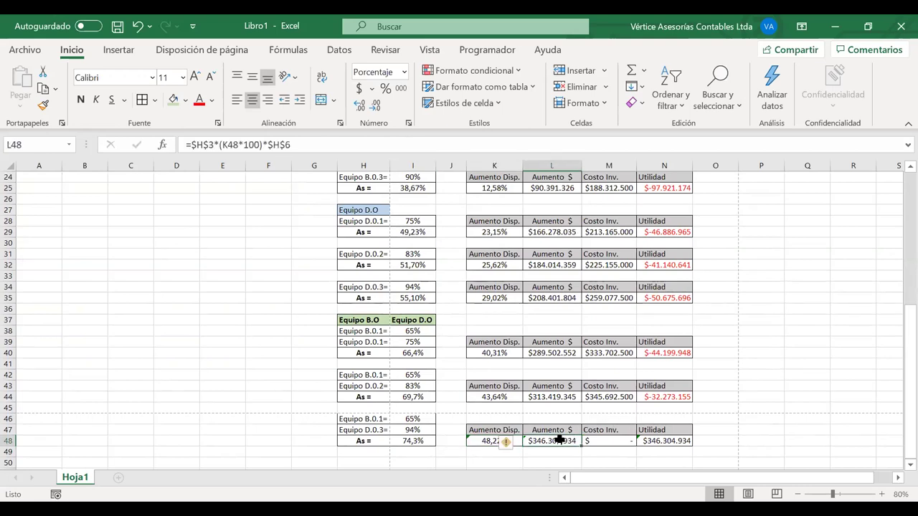
- Correct the investment cost formula in M48 to =M19+M35, adding the B.0.1 and D.0.3 costs
{"action": "left_click", "coordinate": [605, 441]}
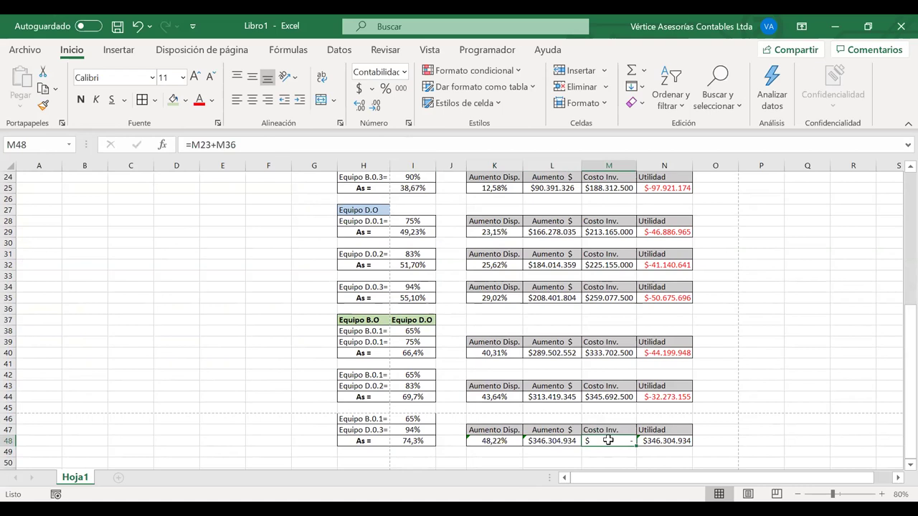
{"action": "double_click", "coordinate": [608, 441]}
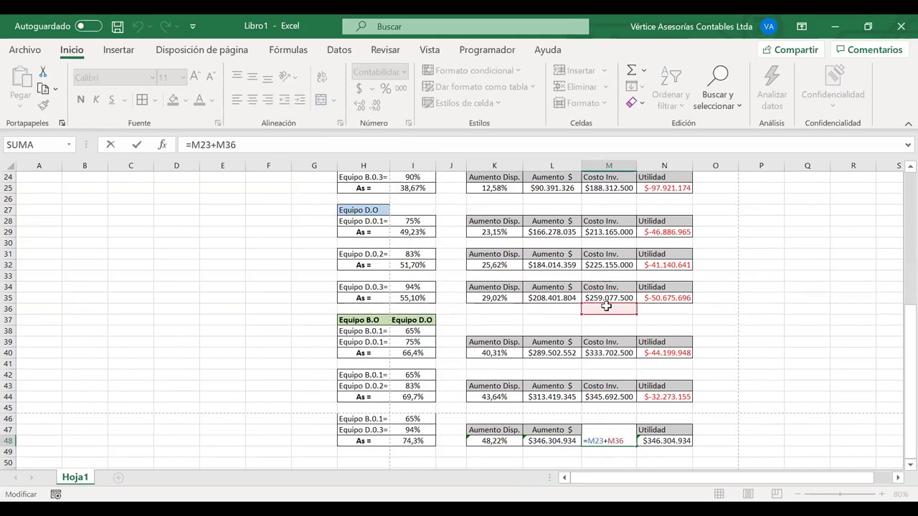
{"action": "left_click_drag", "start_coordinate": [602, 313], "coordinate": [599, 297]}
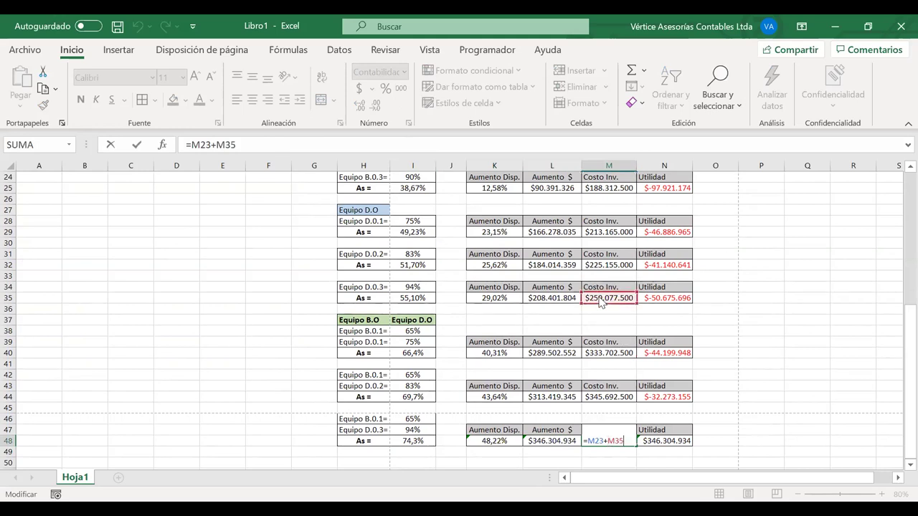
{"action": "scroll", "coordinate": [599, 296], "scroll_direction": "up", "scroll_amount": 2}
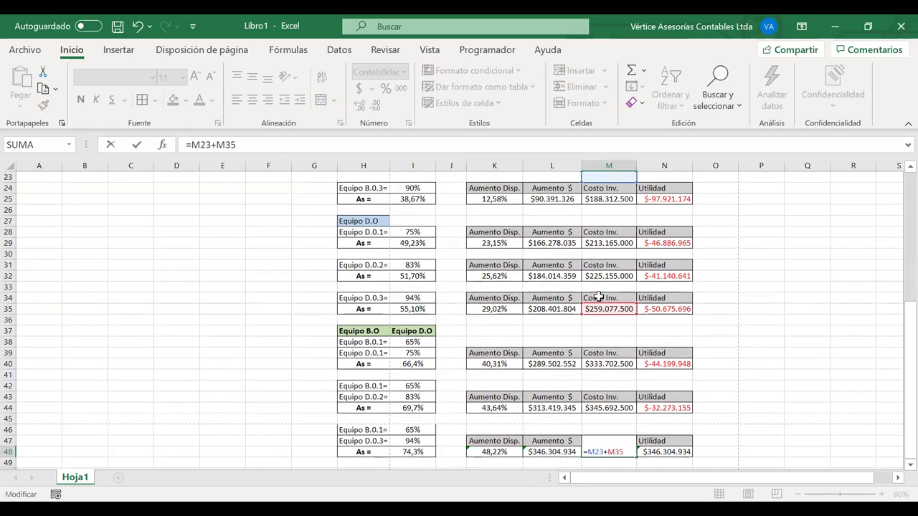
{"action": "scroll", "coordinate": [579, 208], "scroll_direction": "up", "scroll_amount": 1}
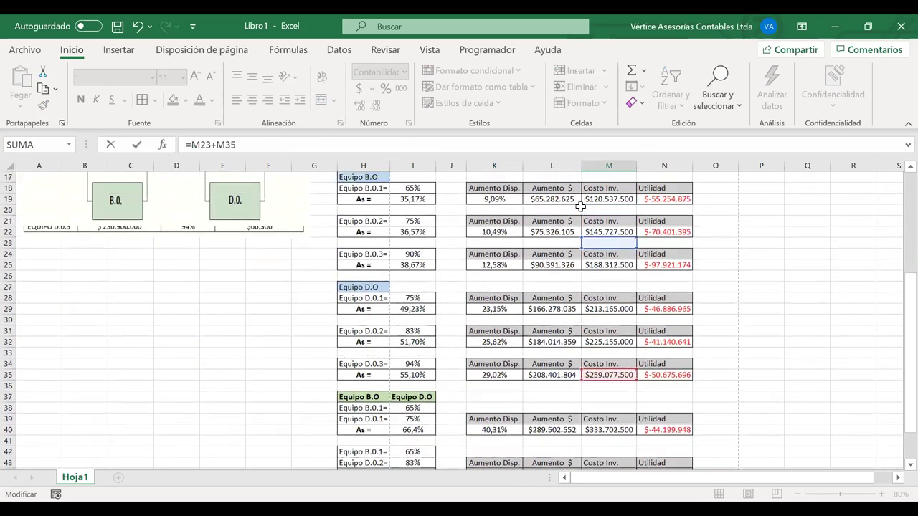
{"action": "left_click_drag", "start_coordinate": [581, 242], "coordinate": [597, 201]}
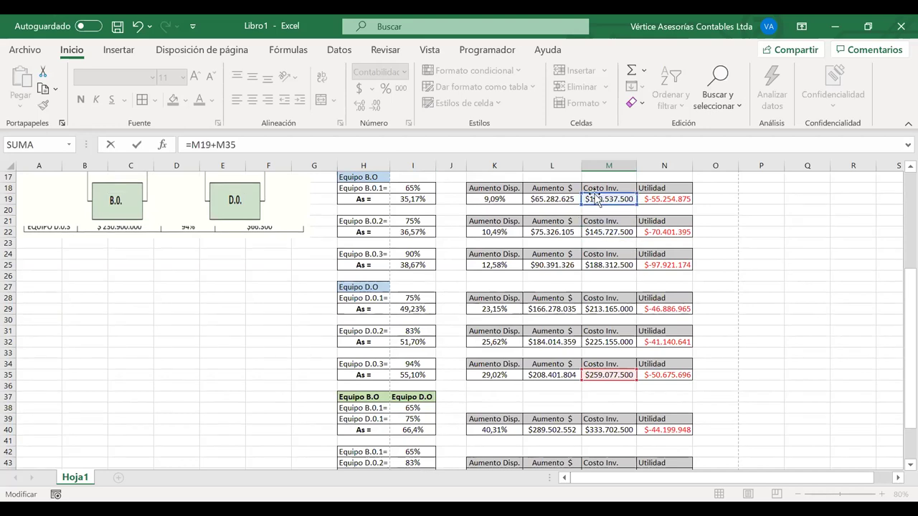
{"action": "key", "text": "Return"}
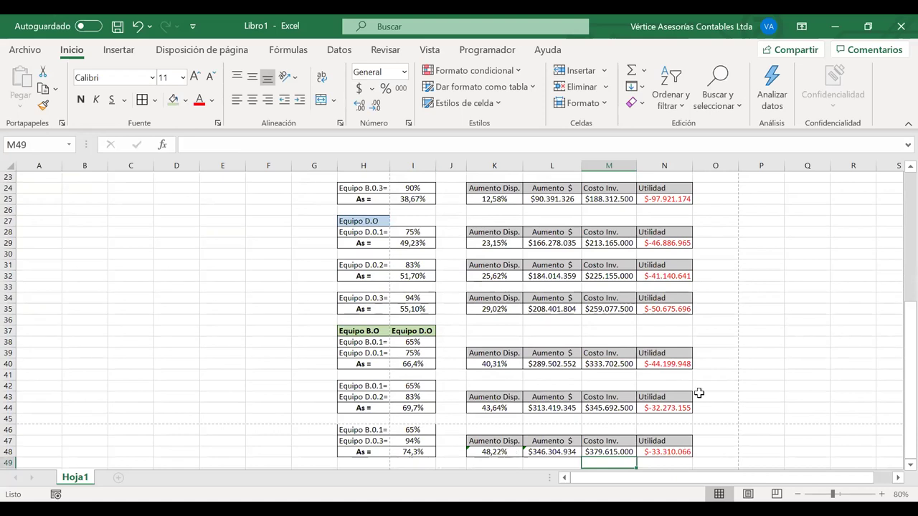
{"action": "scroll", "coordinate": [722, 403], "scroll_direction": "down", "scroll_amount": 2}
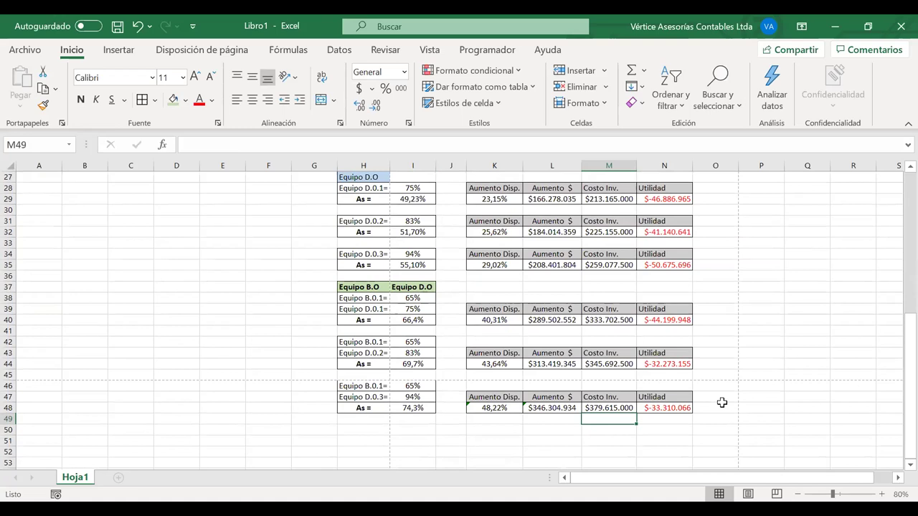
- Try a project horizon of 600 days in H6
{"action": "scroll", "coordinate": [355, 288], "scroll_direction": "up", "scroll_amount": 9}
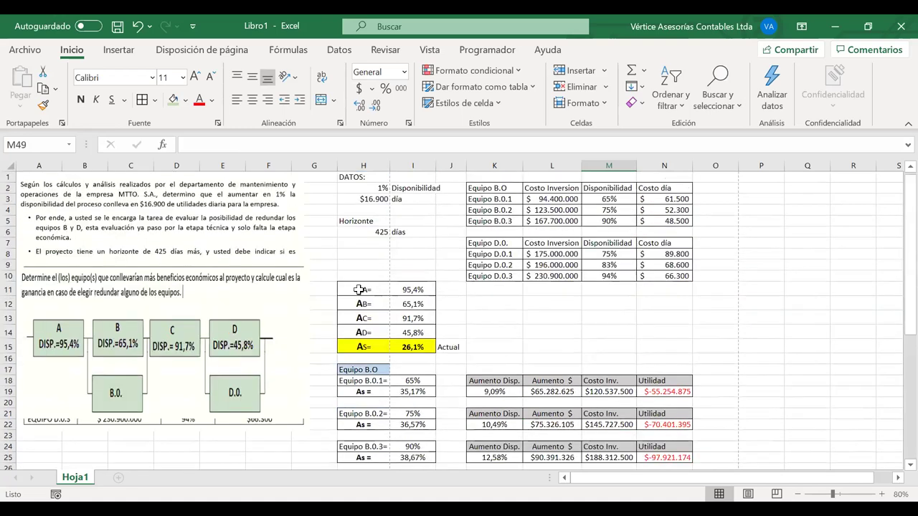
{"action": "left_click", "coordinate": [374, 235]}
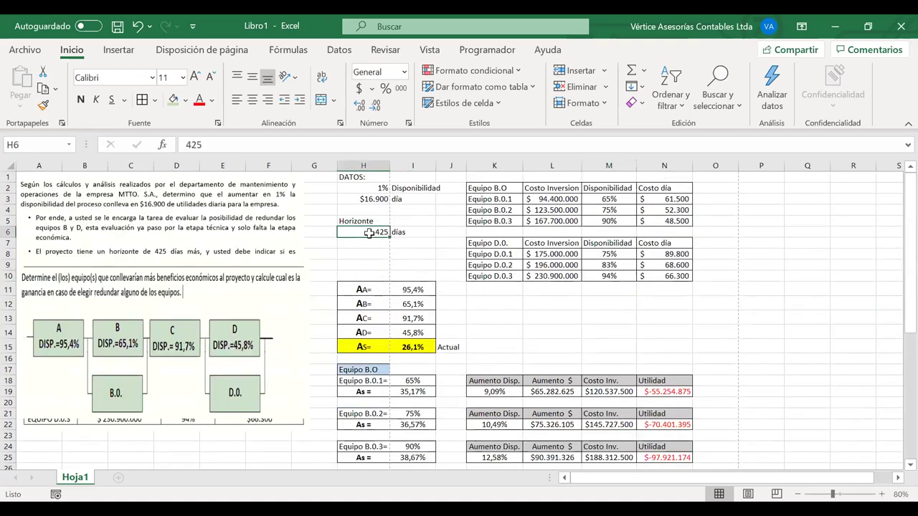
{"action": "type", "text": "600"}
{"action": "key", "text": "Return"}
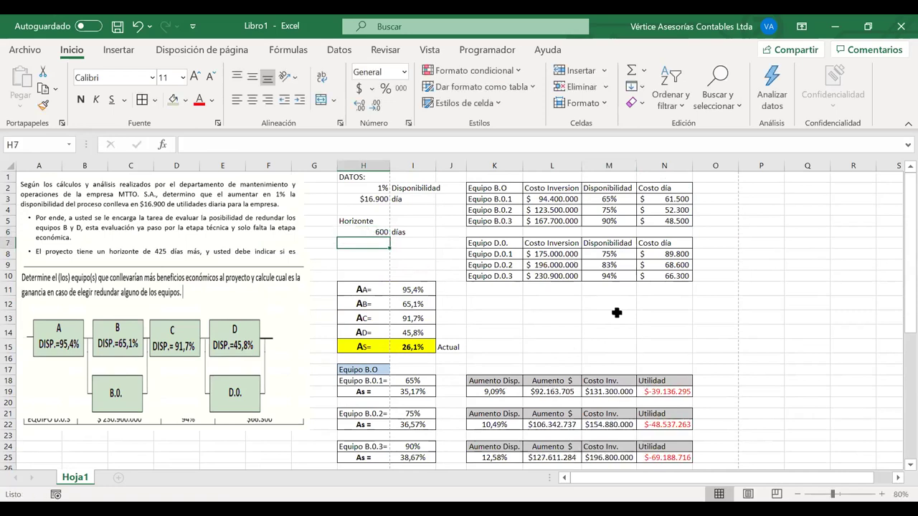
- Examine the profit of every B, D and combined redundancy option under the 600-day horizon, including the formula in N48
{"action": "scroll", "coordinate": [617, 313], "scroll_direction": "down", "scroll_amount": 1}
{"action": "scroll", "coordinate": [617, 313], "scroll_direction": "down", "scroll_amount": 1}
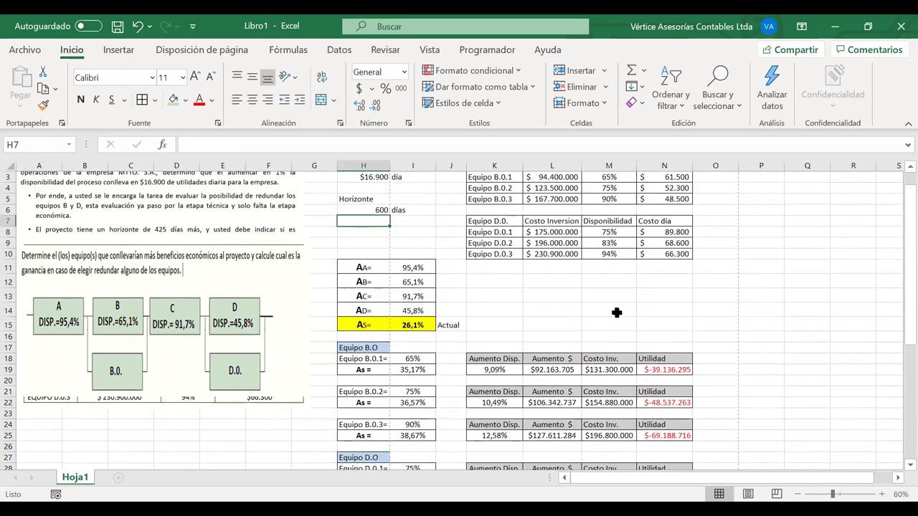
{"action": "scroll", "coordinate": [617, 313], "scroll_direction": "down", "scroll_amount": 2}
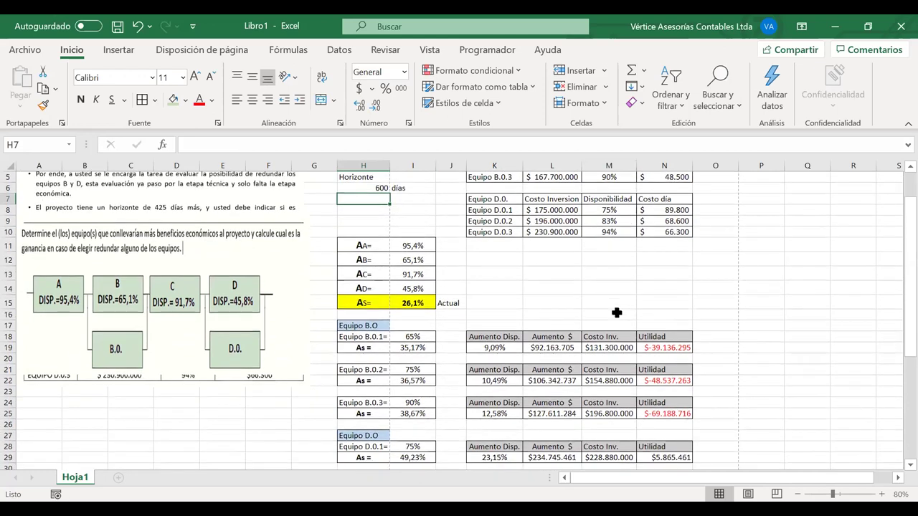
{"action": "scroll", "coordinate": [617, 312], "scroll_direction": "down", "scroll_amount": 3}
{"action": "scroll", "coordinate": [617, 313], "scroll_direction": "up", "scroll_amount": 6}
{"action": "scroll", "coordinate": [617, 313], "scroll_direction": "down", "scroll_amount": 8}
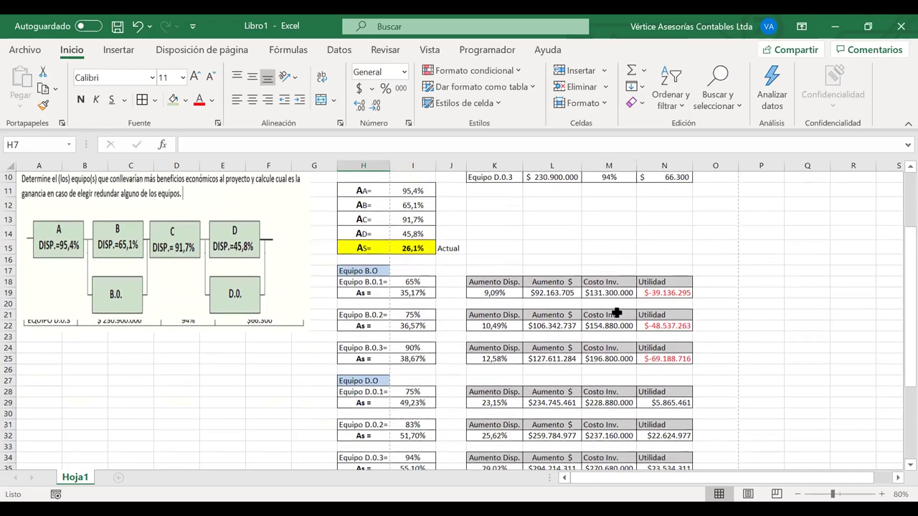
{"action": "scroll", "coordinate": [617, 313], "scroll_direction": "down", "scroll_amount": 3}
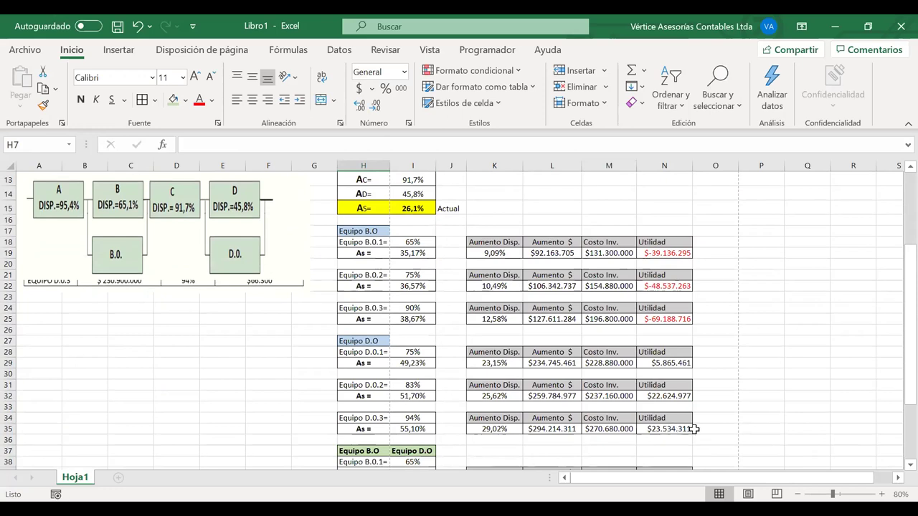
{"action": "scroll", "coordinate": [694, 429], "scroll_direction": "down", "scroll_amount": 3}
{"action": "scroll", "coordinate": [694, 429], "scroll_direction": "down", "scroll_amount": 1}
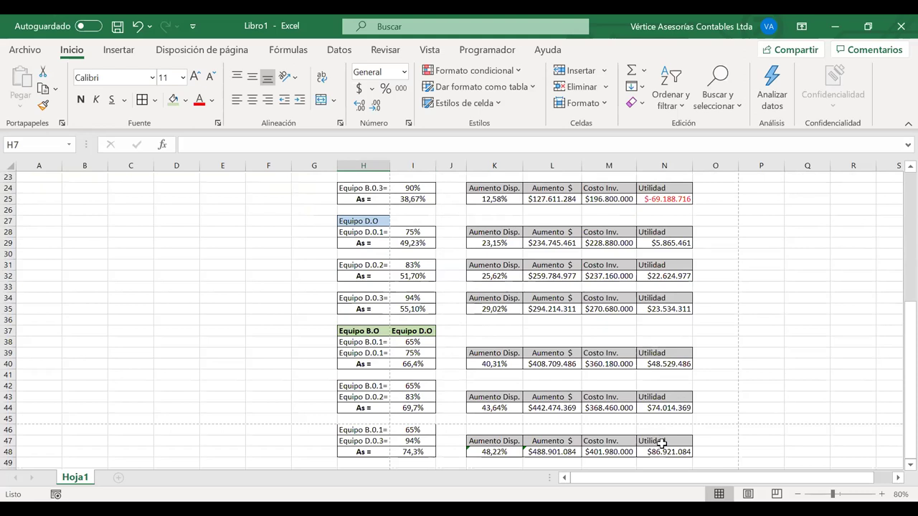
{"action": "left_click", "coordinate": [659, 451]}
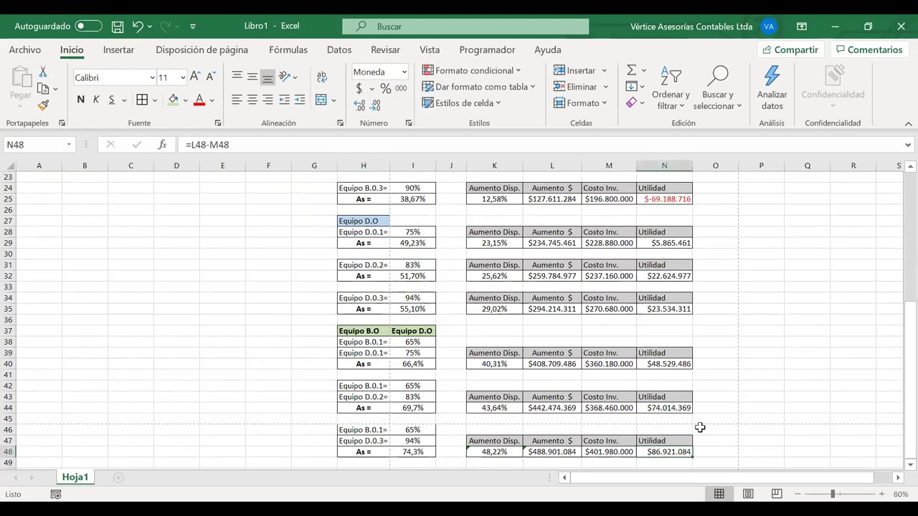
{"action": "scroll", "coordinate": [700, 428], "scroll_direction": "up", "scroll_amount": 6}
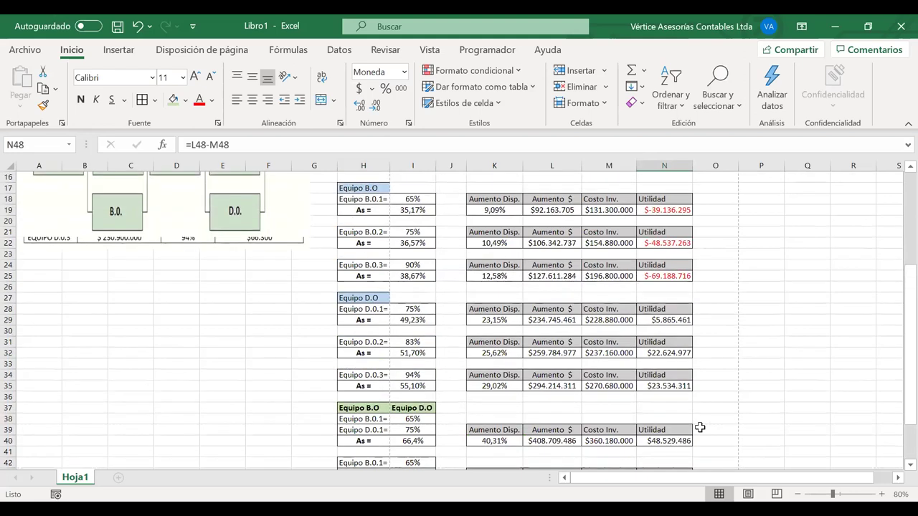
{"action": "scroll", "coordinate": [700, 428], "scroll_direction": "up", "scroll_amount": 1}
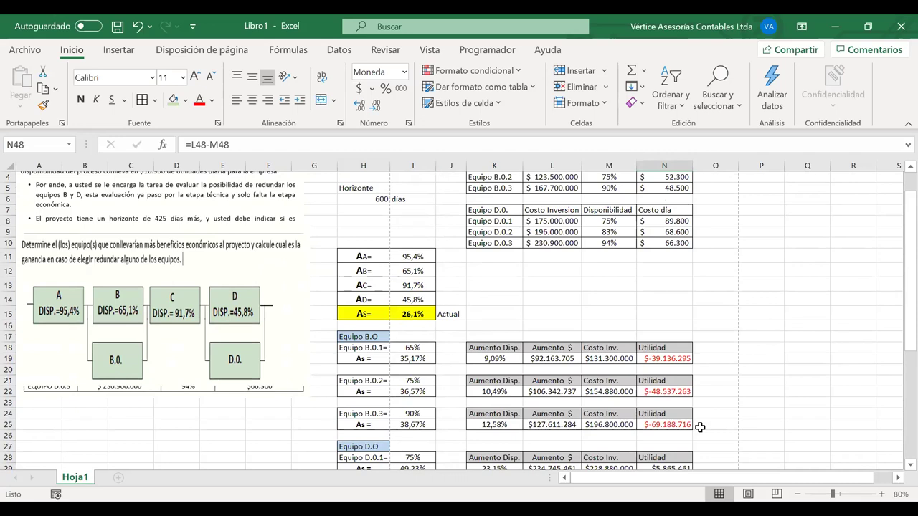
- Undo the horizon change in H6 and review the profits down to the B.0.1 and D.0.3 combination
{"action": "key", "text": "ctrl+z"}
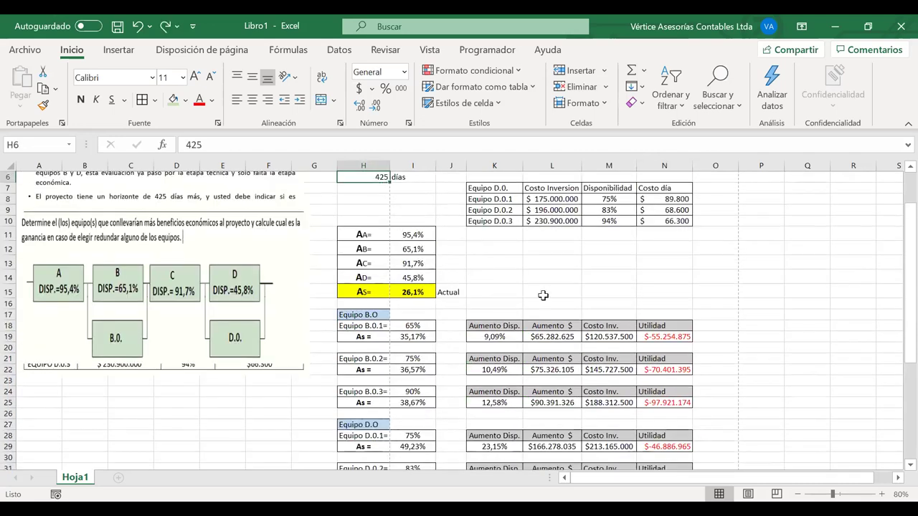
{"action": "scroll", "coordinate": [543, 295], "scroll_direction": "down", "scroll_amount": 5}
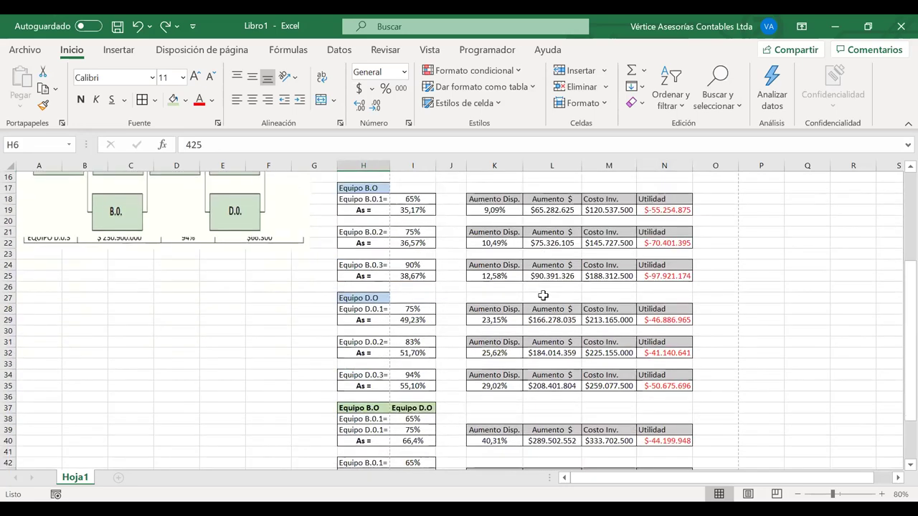
{"action": "scroll", "coordinate": [543, 296], "scroll_direction": "down", "scroll_amount": 2}
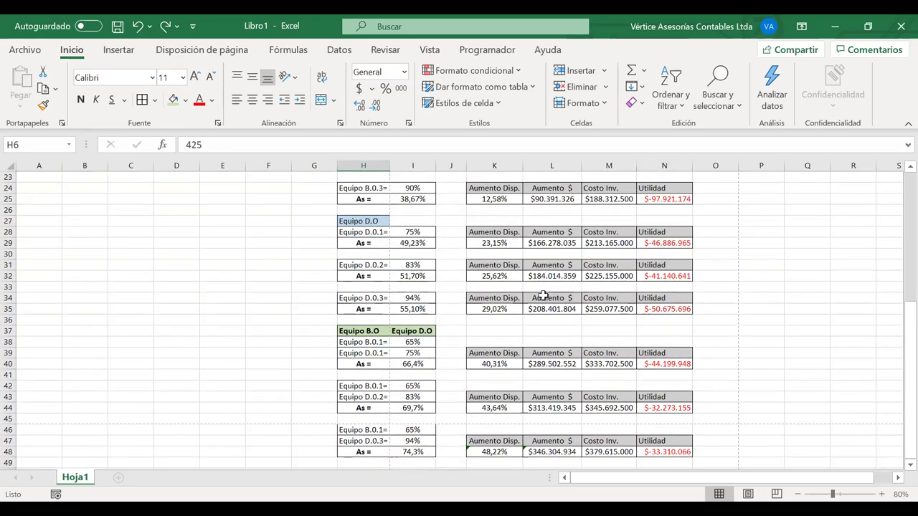
- Try a daily profit of 19900 per 1% of availability in H3
{"action": "scroll", "coordinate": [543, 296], "scroll_direction": "up", "scroll_amount": 8}
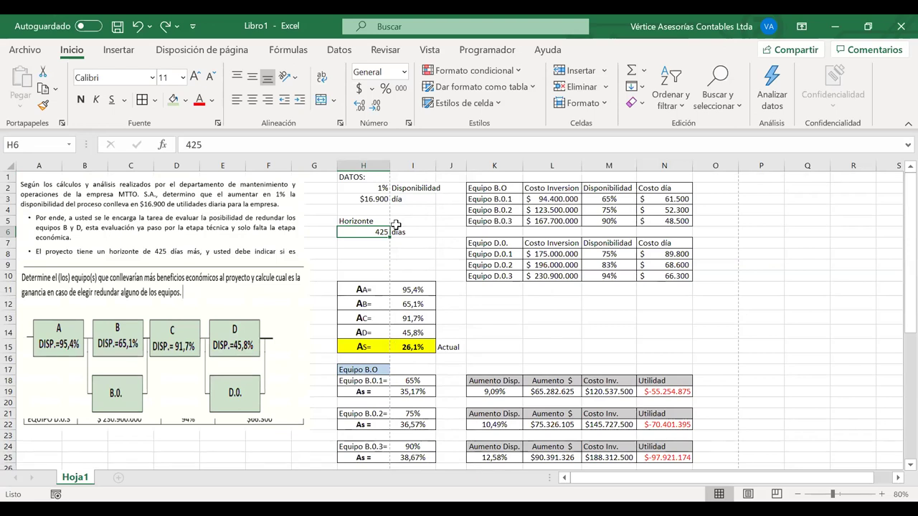
{"action": "left_click", "coordinate": [366, 199]}
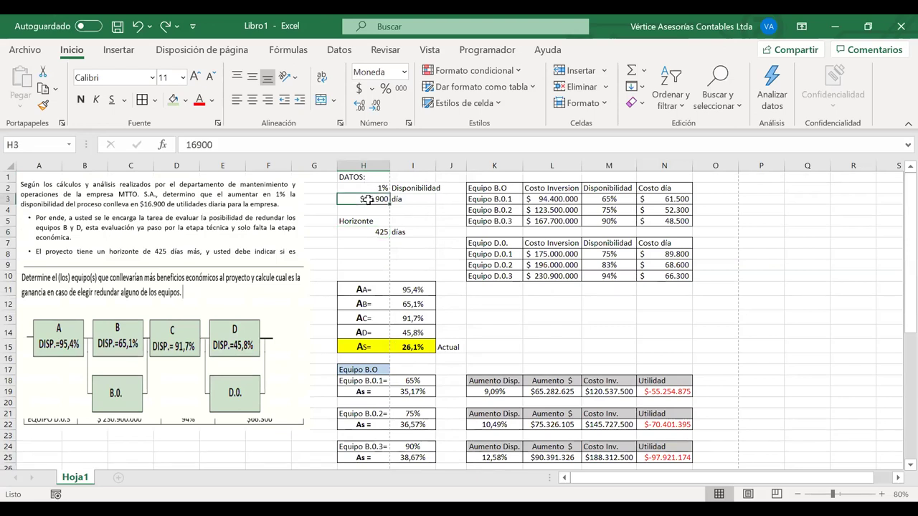
{"action": "left_click", "coordinate": [192, 145]}
{"action": "left_click", "coordinate": [192, 146]}
{"action": "key", "text": "Delete"}
{"action": "type", "text": "9"}
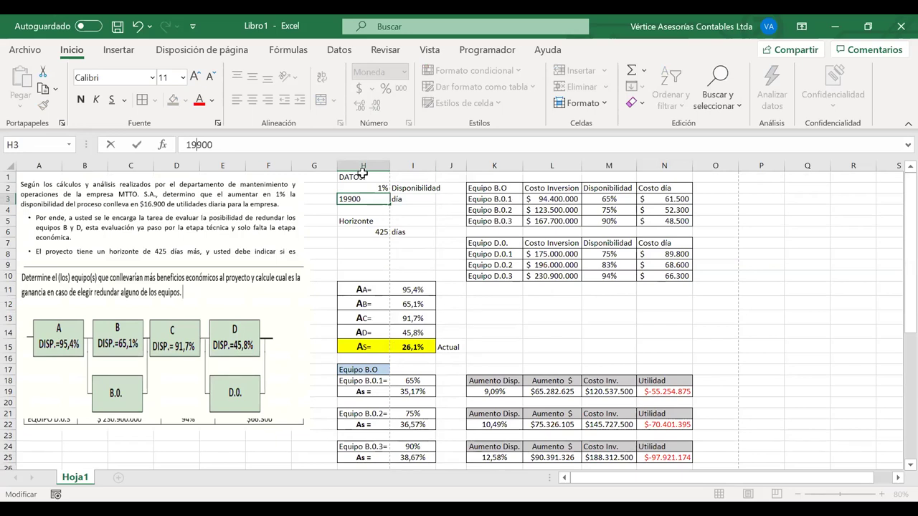
{"action": "key", "text": "Return"}
- Review the profits of all redundancy options with the trial daily profit and undo the change in H3
{"action": "scroll", "coordinate": [737, 358], "scroll_direction": "down", "scroll_amount": 4}
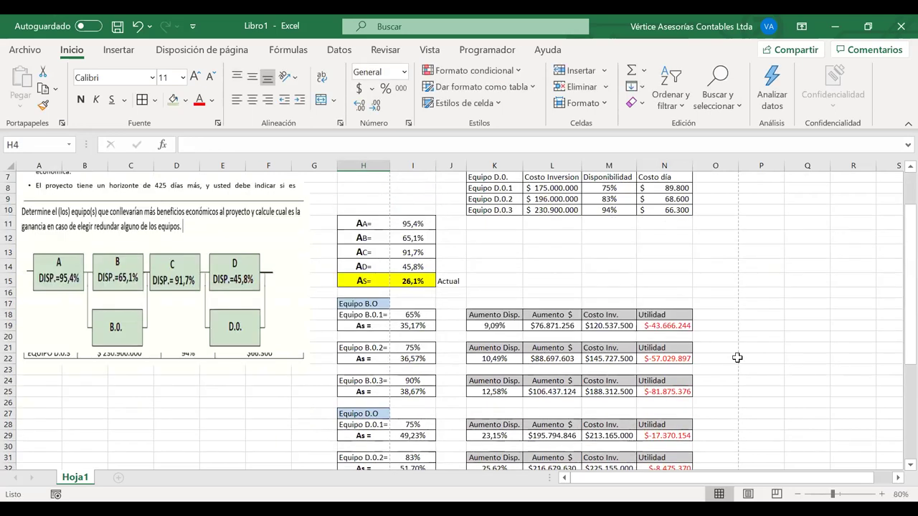
{"action": "scroll", "coordinate": [738, 357], "scroll_direction": "down", "scroll_amount": 4}
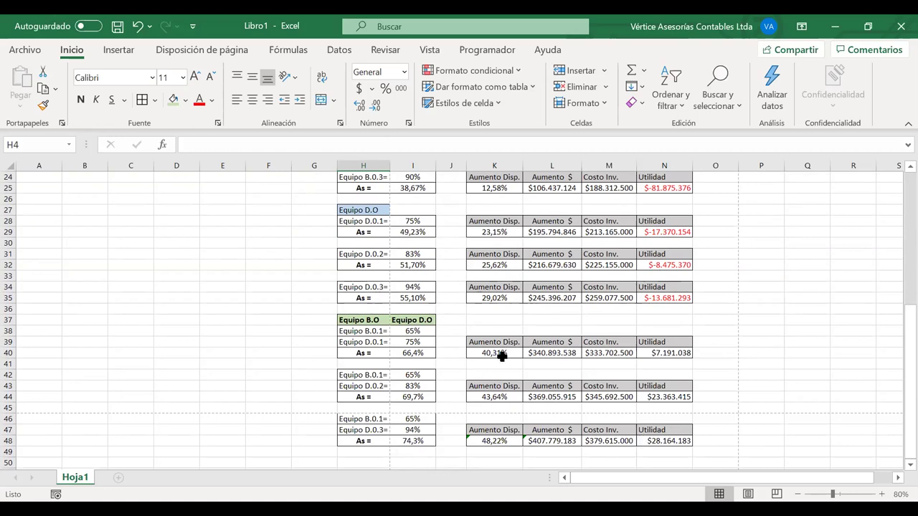
{"action": "scroll", "coordinate": [517, 324], "scroll_direction": "up", "scroll_amount": 8}
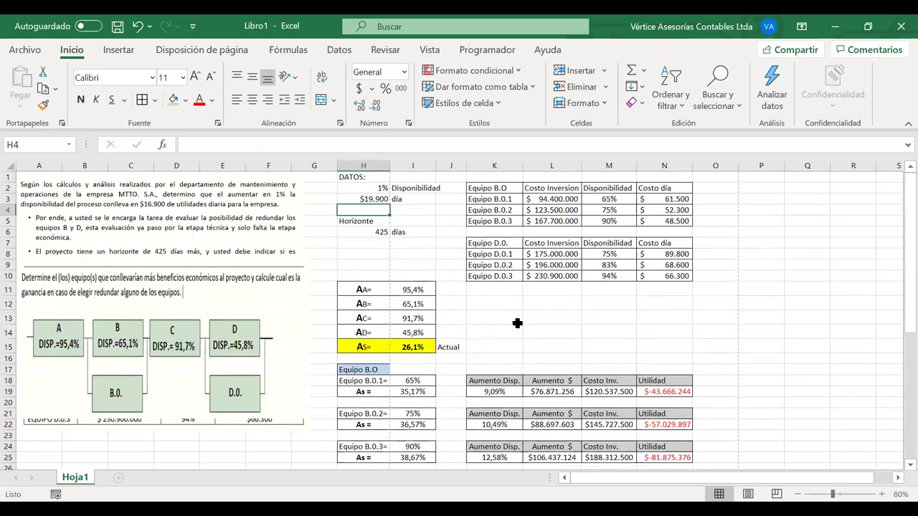
{"action": "key", "text": "ctrl+z"}
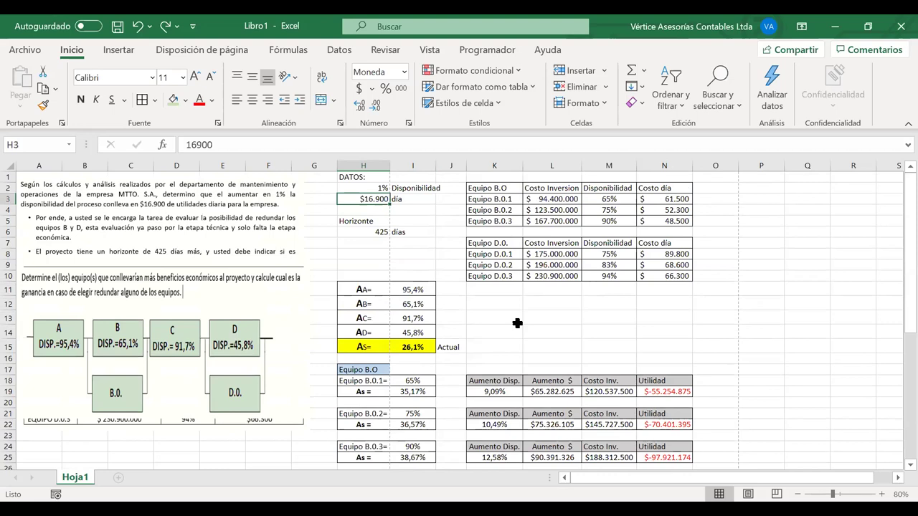
- Copy the B.0.1 and D.0.3 calculation block H46:N48 and paste it starting at H50
{"action": "scroll", "coordinate": [517, 324], "scroll_direction": "down", "scroll_amount": 2}
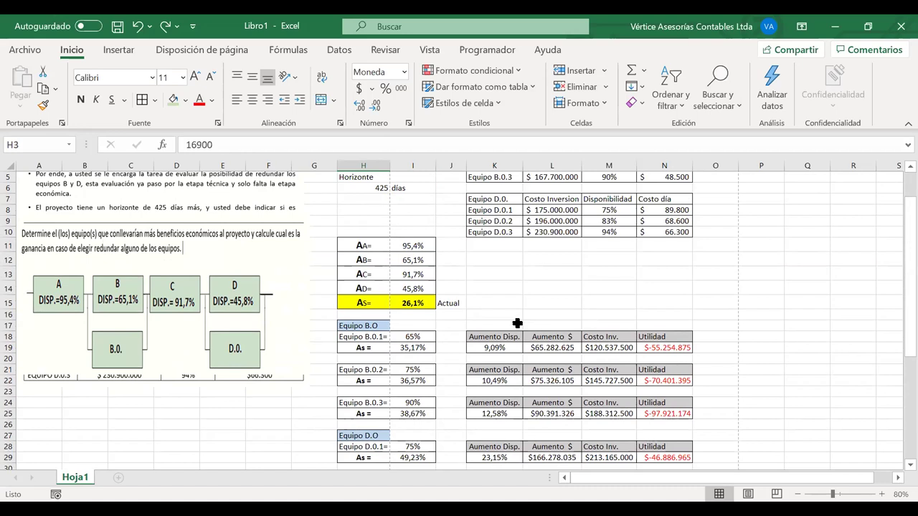
{"action": "scroll", "coordinate": [517, 324], "scroll_direction": "down", "scroll_amount": 6}
{"action": "scroll", "coordinate": [517, 323], "scroll_direction": "down", "scroll_amount": 2}
{"action": "left_click_drag", "start_coordinate": [369, 383], "coordinate": [679, 407]}
{"action": "key", "text": "ctrl+c"}
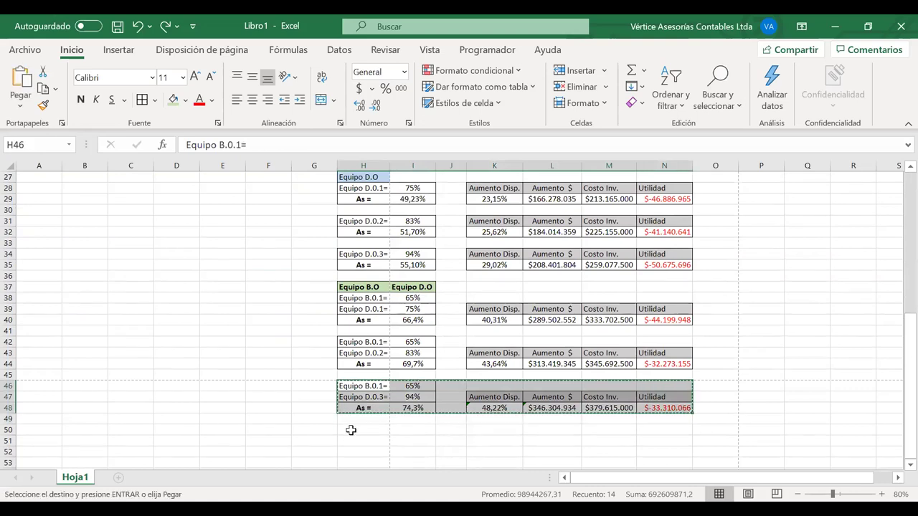
{"action": "left_click", "coordinate": [351, 430]}
{"action": "key", "text": "ctrl+v"}
- Change the labels in the pasted block to "Equipo B.0.2=" in H50 and "Equipo D.0.1=" in H51
{"action": "double_click", "coordinate": [378, 431]}
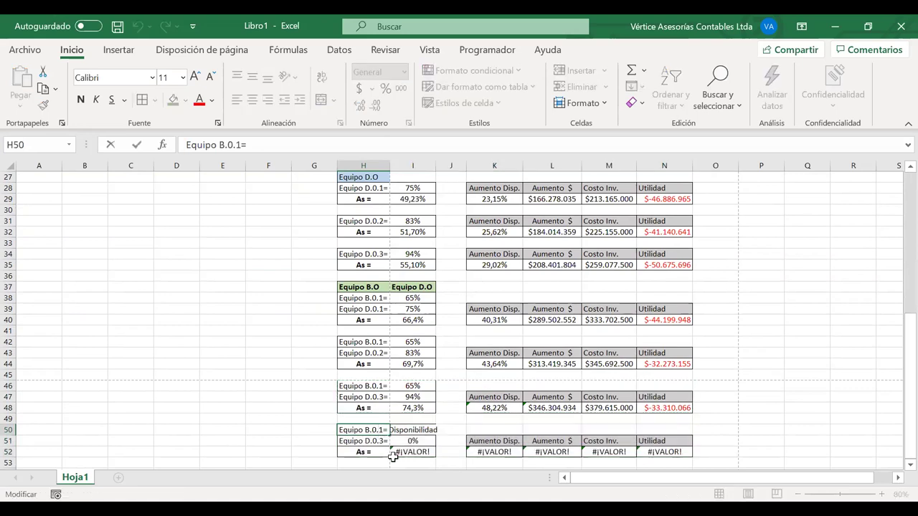
{"action": "key", "text": "BackSpace"}
{"action": "type", "text": "2"}
{"action": "double_click", "coordinate": [377, 442]}
{"action": "key", "text": "BackSpace"}
{"action": "key", "text": "BackSpace"}
{"action": "type", "text": "1="}
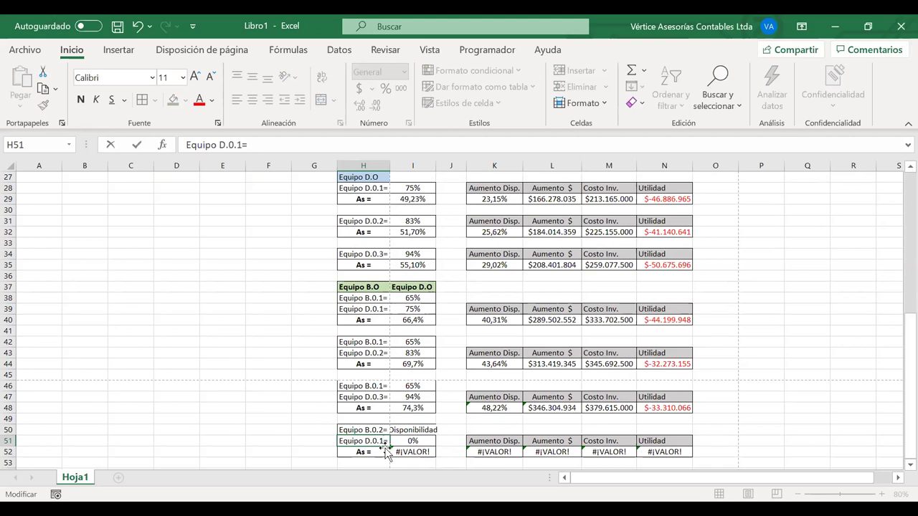
- Link the availabilities of B.0.2 and D.0.1 in the new block, with =M4 in I50 and =M8 in I51
{"action": "left_click", "coordinate": [420, 432]}
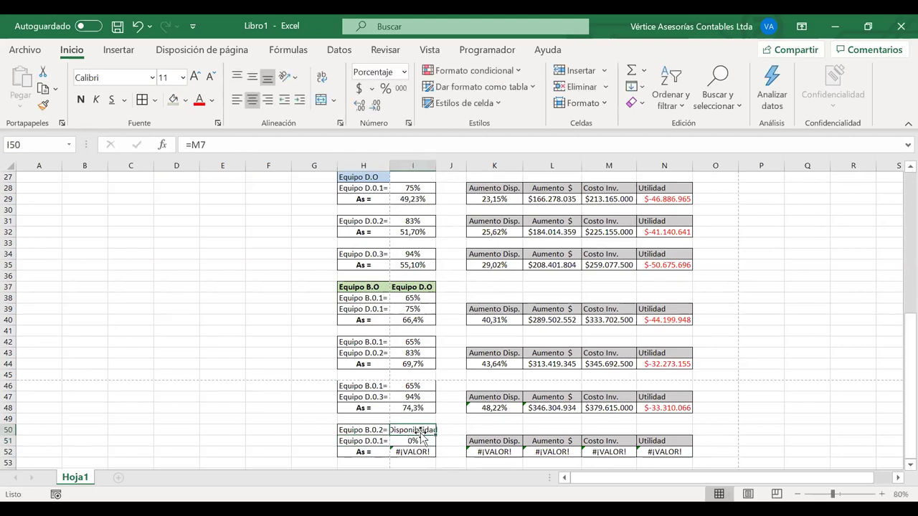
{"action": "type", "text": "="}
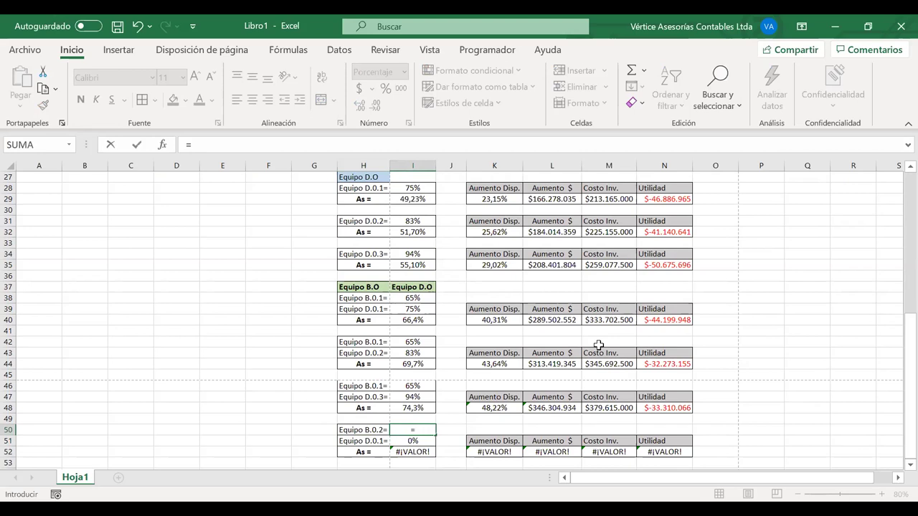
{"action": "scroll", "coordinate": [599, 345], "scroll_direction": "up", "scroll_amount": 9}
{"action": "left_click", "coordinate": [600, 209]}
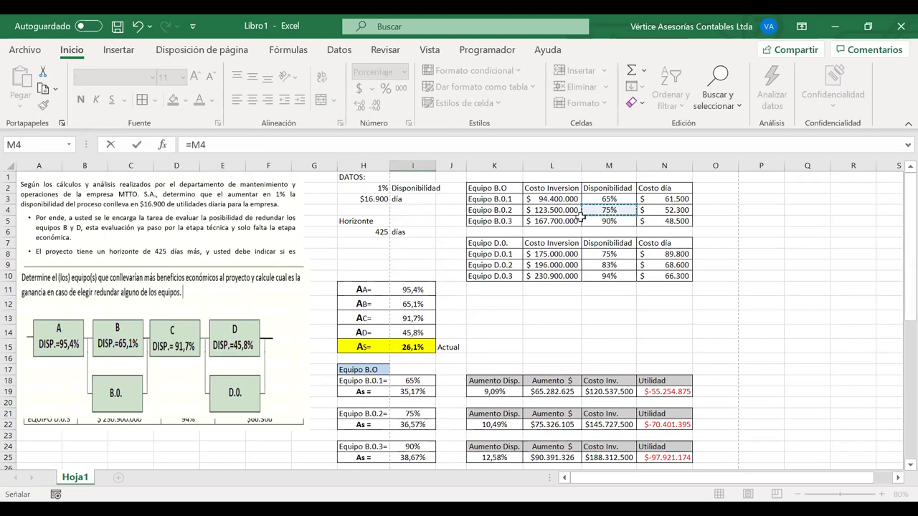
{"action": "key", "text": "Return"}
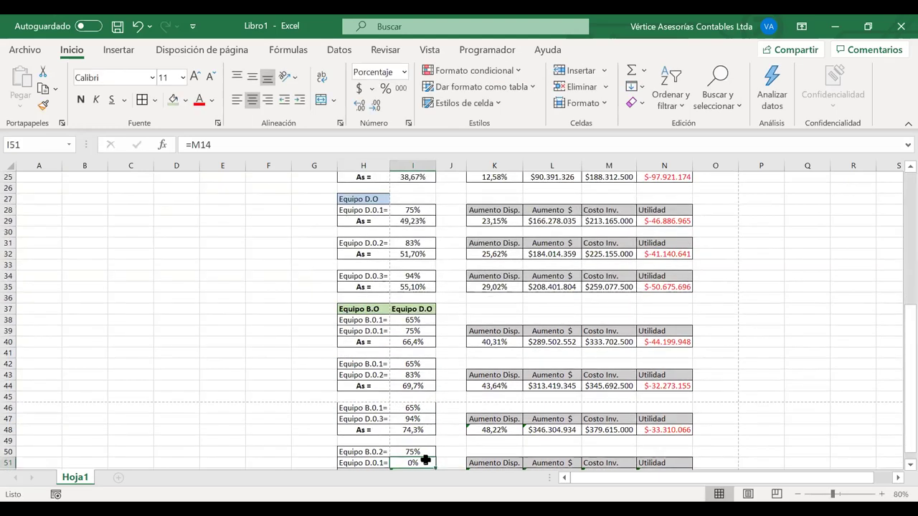
{"action": "type", "text": "="}
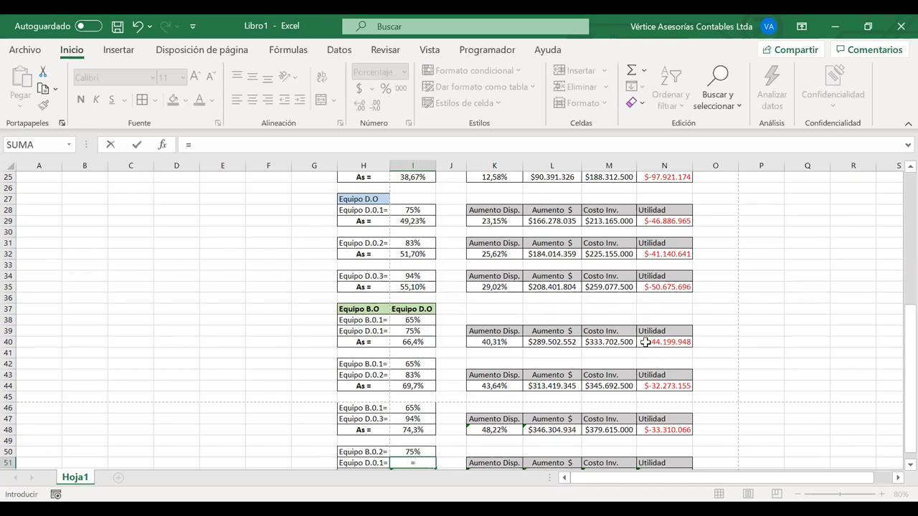
{"action": "scroll", "coordinate": [646, 323], "scroll_direction": "up", "scroll_amount": 8}
{"action": "left_click", "coordinate": [609, 254]}
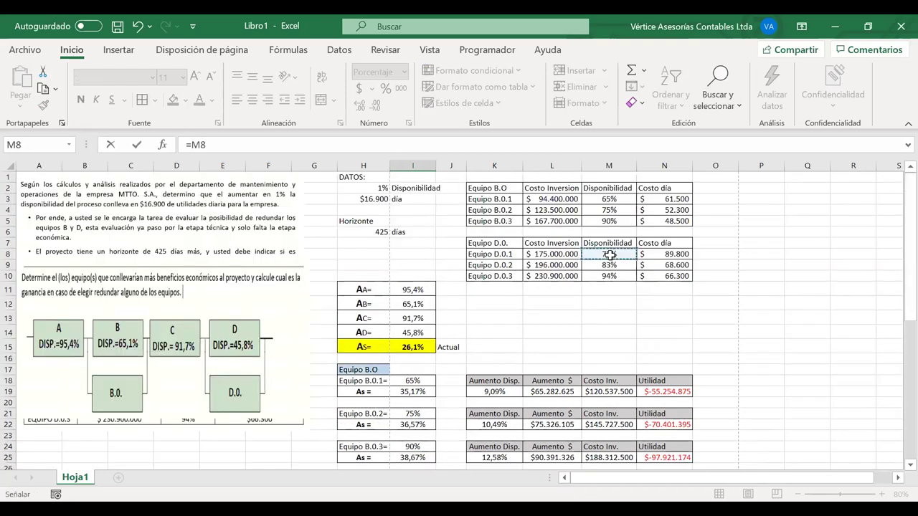
{"action": "key", "text": "Return"}
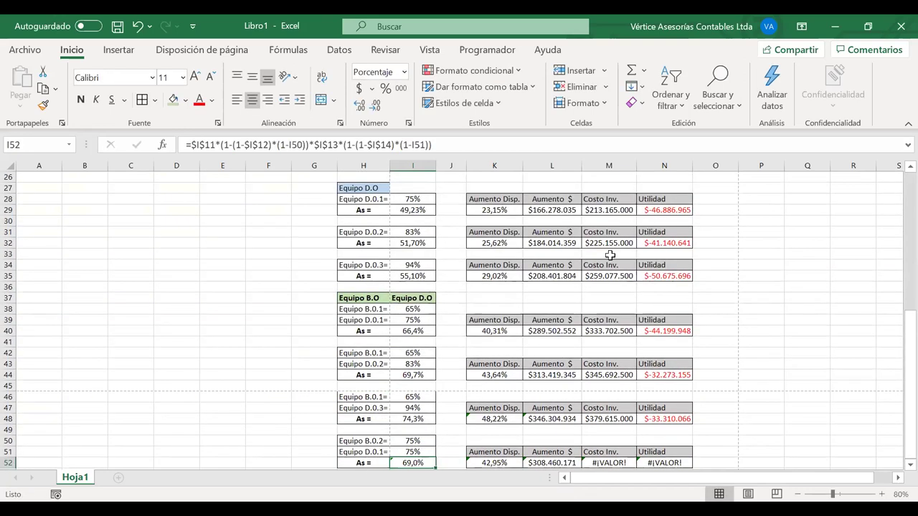
- Examine the system availability formula in I52 and its references for the B.0.2 and D.0.1 combination
{"action": "scroll", "coordinate": [502, 323], "scroll_direction": "down", "scroll_amount": 1}
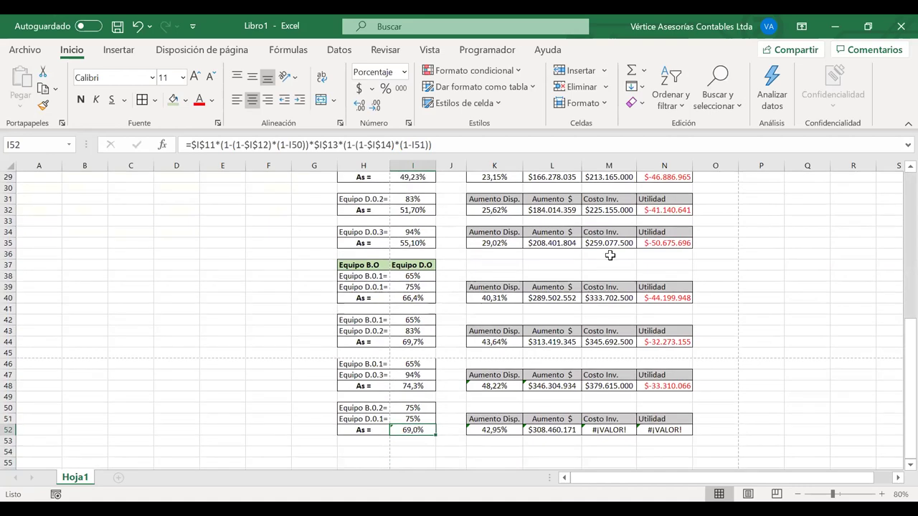
{"action": "double_click", "coordinate": [411, 429]}
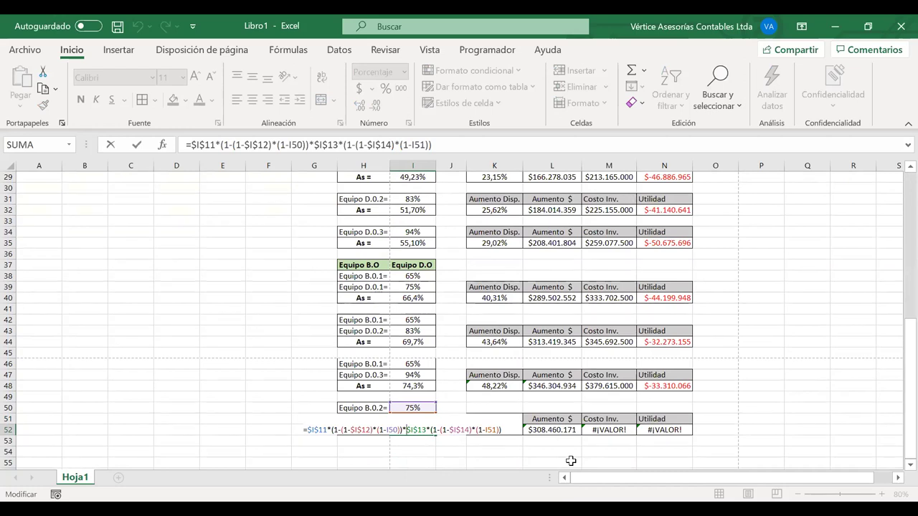
{"action": "left_click", "coordinate": [458, 143]}
{"action": "left_click_drag", "start_coordinate": [459, 144], "coordinate": [175, 144]}
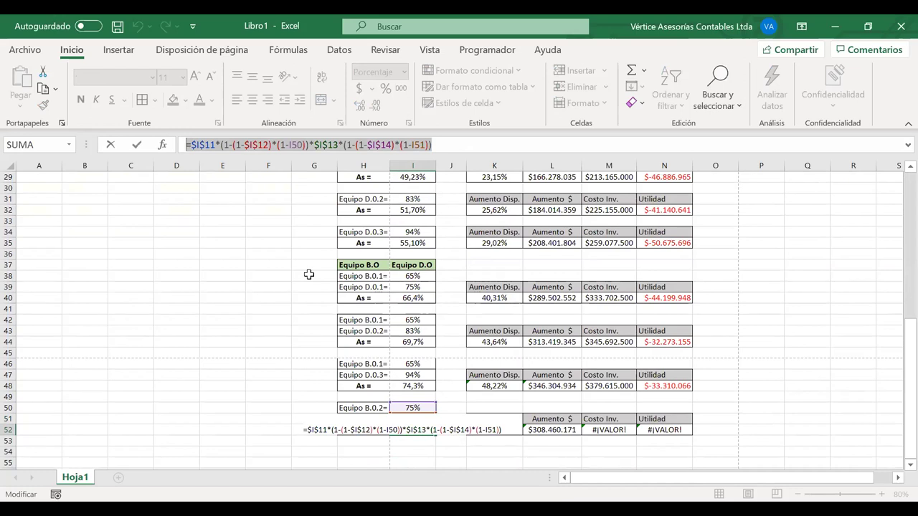
{"action": "key", "text": "Return"}
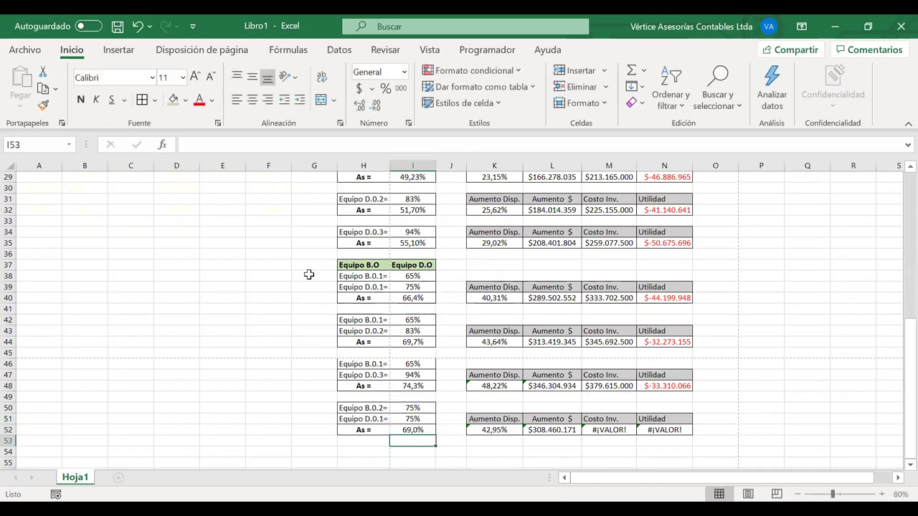
- Move the picture of the equipment block diagram down beside the combination calculations, around rows 40 to 53
{"action": "scroll", "coordinate": [309, 274], "scroll_direction": "up", "scroll_amount": 5}
{"action": "left_click_drag", "start_coordinate": [211, 237], "coordinate": [212, 461]}
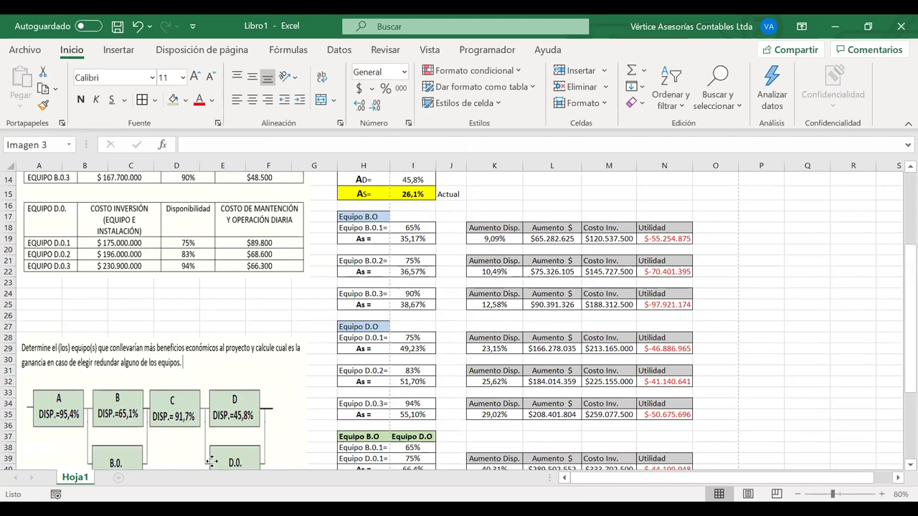
{"action": "scroll", "coordinate": [179, 278], "scroll_direction": "down", "scroll_amount": 5}
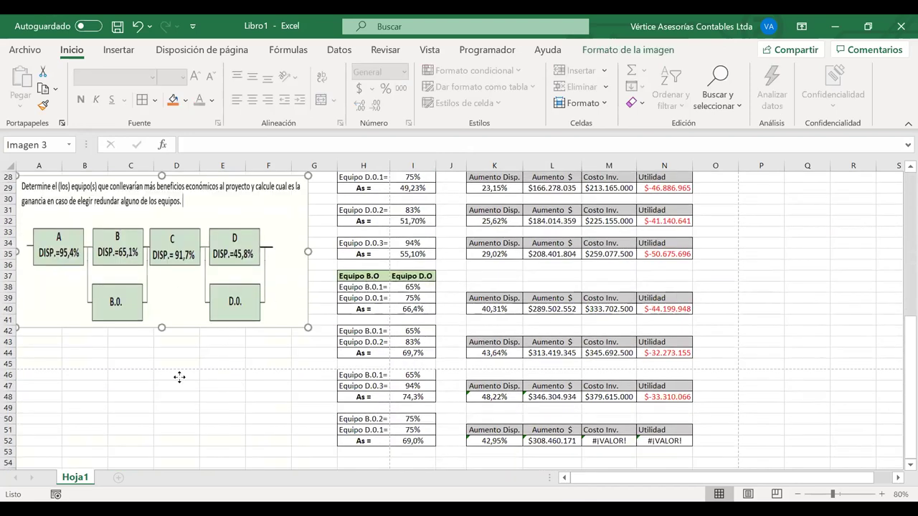
{"action": "left_click_drag", "start_coordinate": [179, 377], "coordinate": [179, 404]}
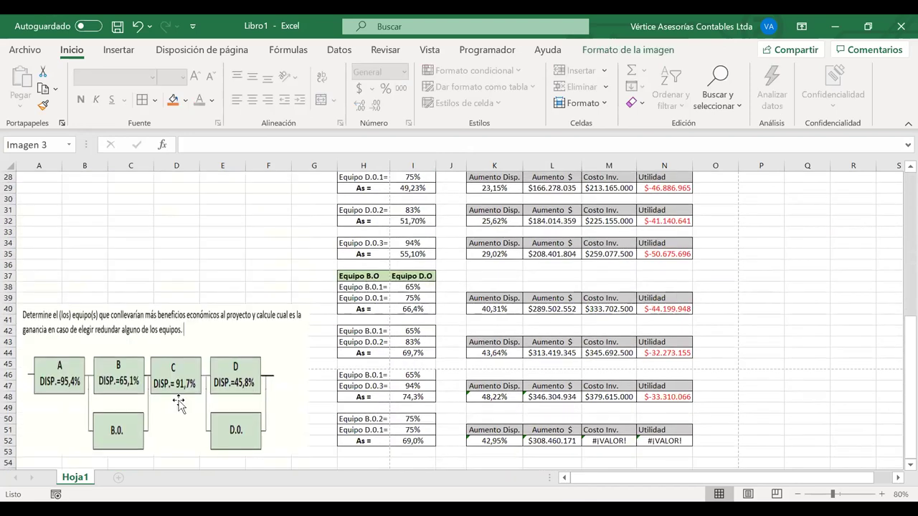
- Check the availability increase formula in K52 and the monetary increase formula in L52
{"action": "left_click", "coordinate": [483, 443]}
{"action": "double_click", "coordinate": [483, 443]}
{"action": "scroll", "coordinate": [496, 354], "scroll_direction": "up", "scroll_amount": 3}
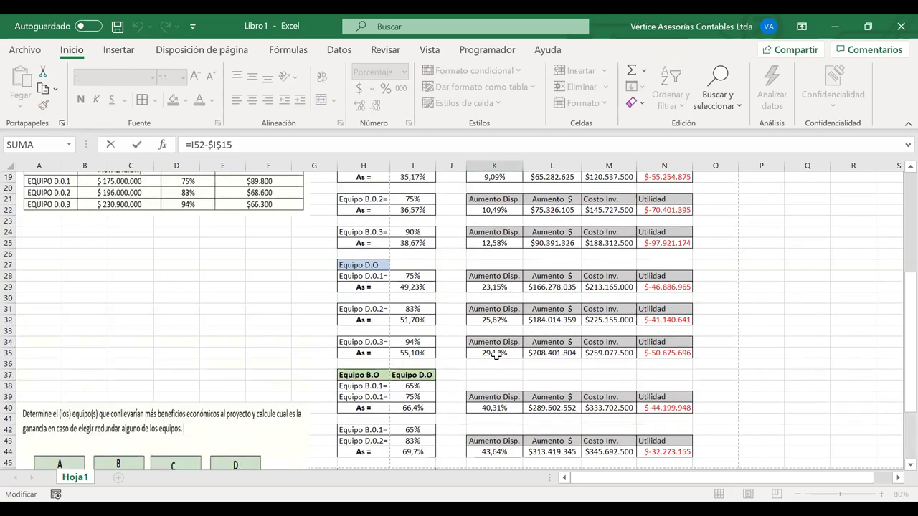
{"action": "scroll", "coordinate": [497, 354], "scroll_direction": "up", "scroll_amount": 3}
{"action": "scroll", "coordinate": [496, 355], "scroll_direction": "down", "scroll_amount": 6}
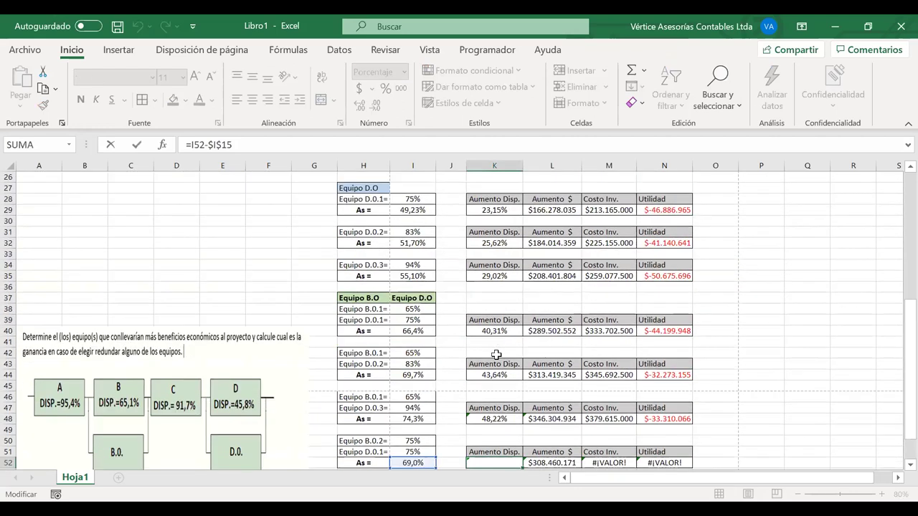
{"action": "scroll", "coordinate": [495, 354], "scroll_direction": "down", "scroll_amount": 1}
{"action": "key", "text": "Return"}
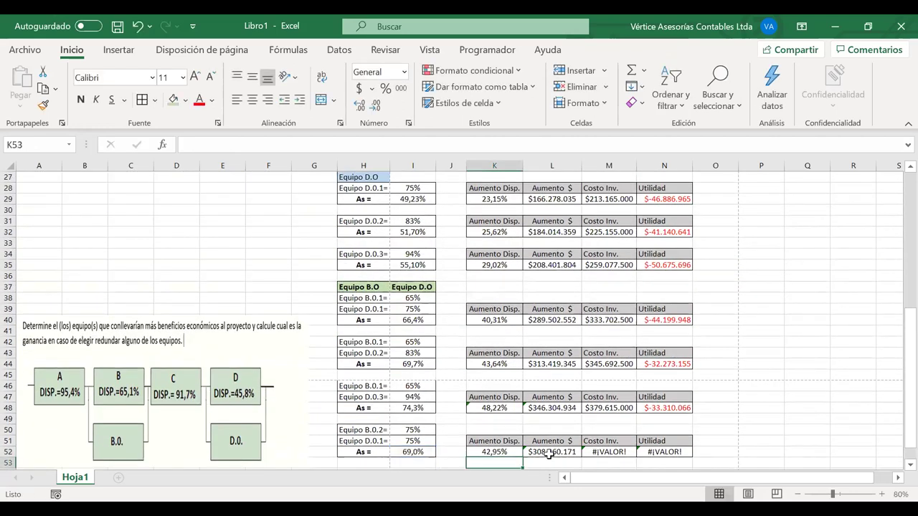
{"action": "left_click", "coordinate": [549, 453]}
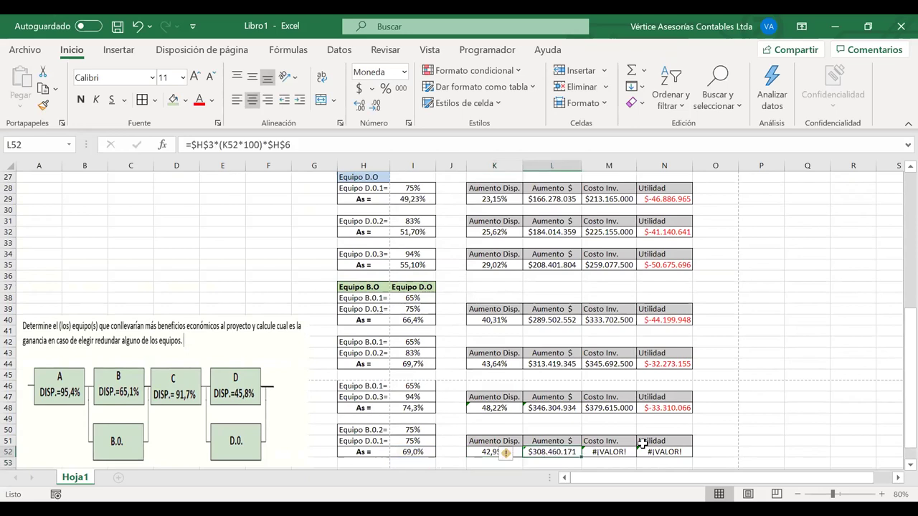
- Correct the investment cost formula in M52 to =M22+M29, adding the costs of B.0.2 and D.0.1
{"action": "left_click", "coordinate": [622, 452]}
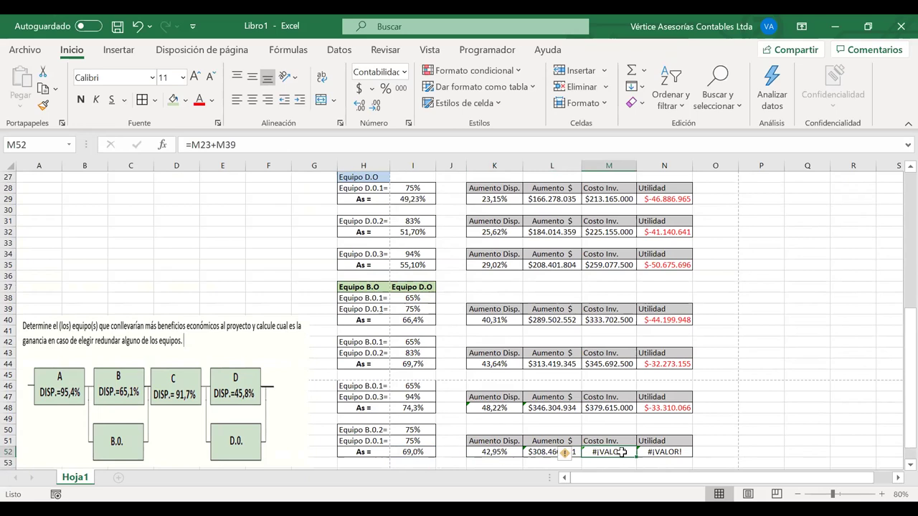
{"action": "double_click", "coordinate": [622, 452]}
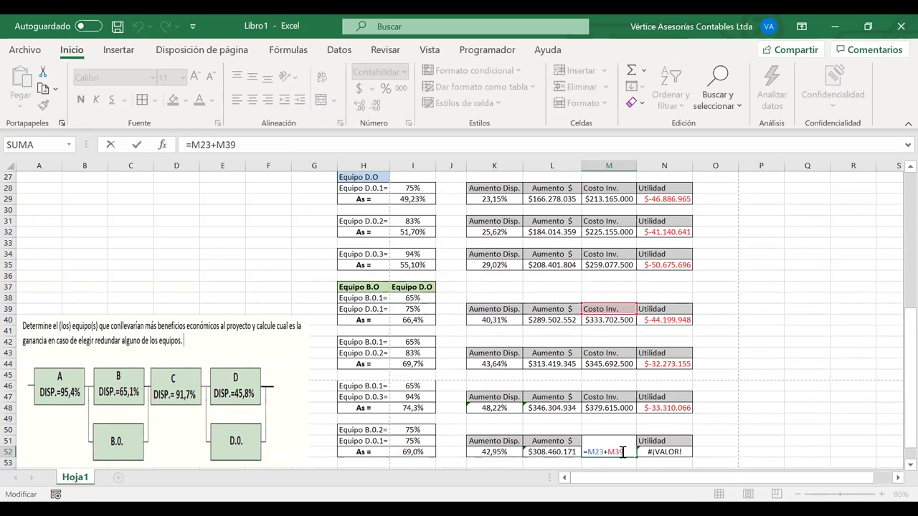
{"action": "scroll", "coordinate": [623, 451], "scroll_direction": "up", "scroll_amount": 4}
{"action": "left_click_drag", "start_coordinate": [587, 276], "coordinate": [591, 265]}
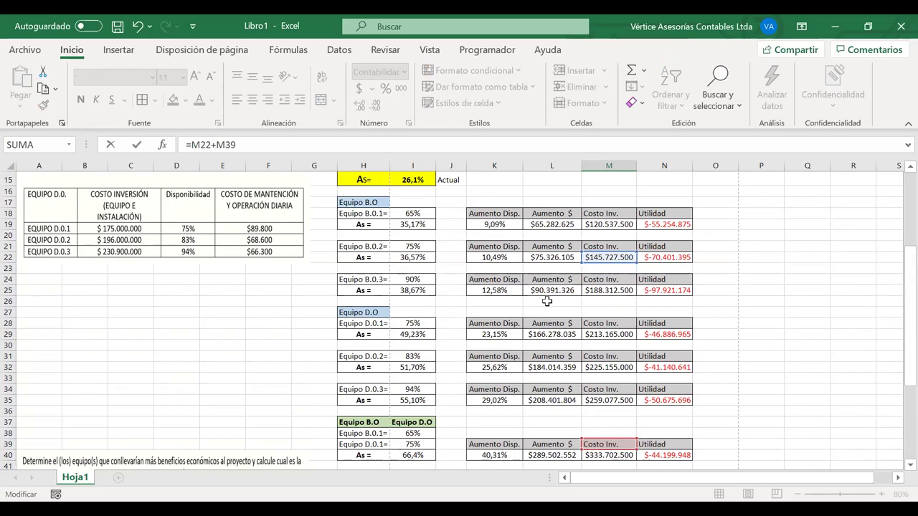
{"action": "left_click_drag", "start_coordinate": [604, 439], "coordinate": [603, 343]}
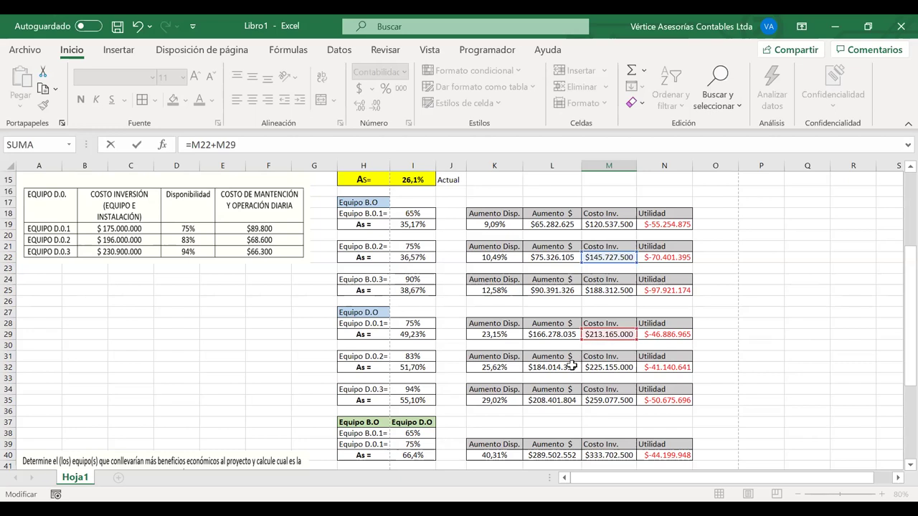
{"action": "key", "text": "Return"}
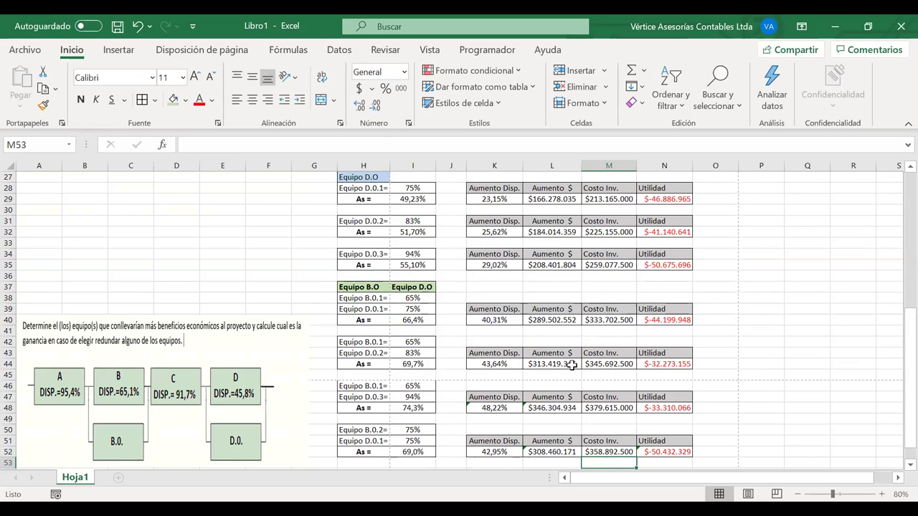
- Copy the B.0.2 and D.0.1 calculation block H50:N52 and paste it starting at H54
{"action": "scroll", "coordinate": [571, 365], "scroll_direction": "down", "scroll_amount": 1}
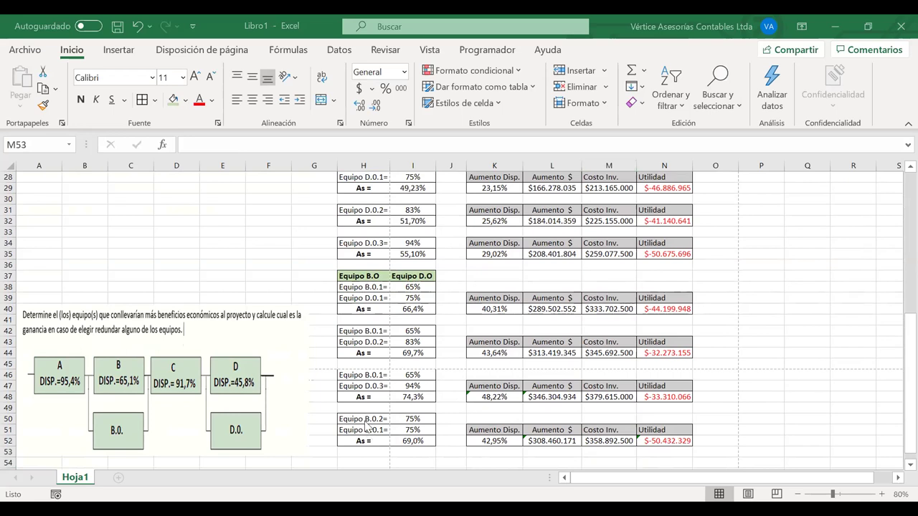
{"action": "left_click_drag", "start_coordinate": [363, 421], "coordinate": [687, 443]}
{"action": "key", "text": "ctrl+c"}
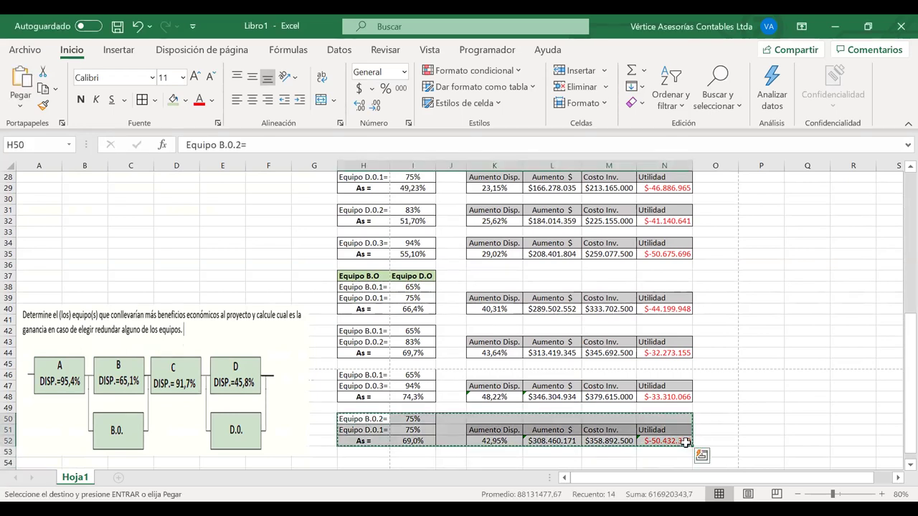
{"action": "left_click", "coordinate": [374, 461]}
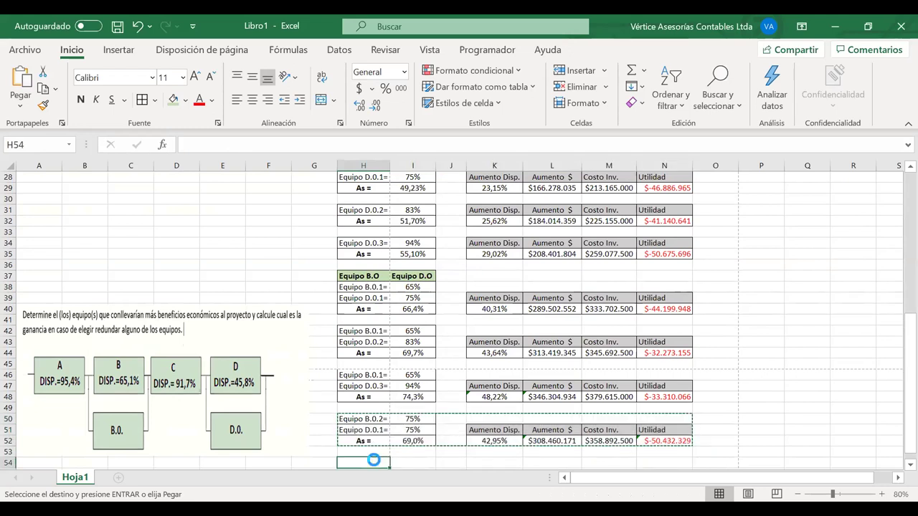
{"action": "key", "text": "ctrl+v"}
{"action": "key", "text": "Escape"}
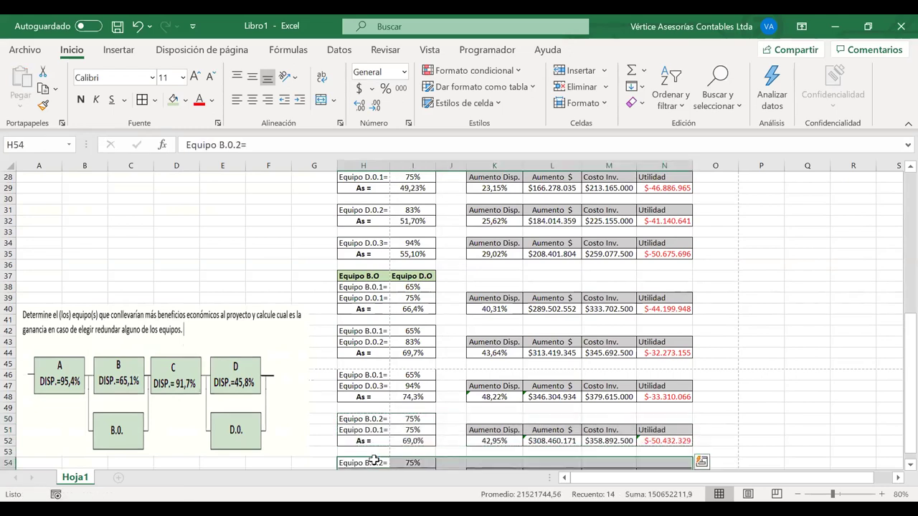
- Change the second equipment label of the pasted block, in H55, to "Equipo D.0.2="
{"action": "left_click", "coordinate": [374, 461]}
{"action": "key", "text": "Down"}
{"action": "key", "text": "Down"}
{"action": "key", "text": "Down"}
{"action": "key", "text": "Down"}
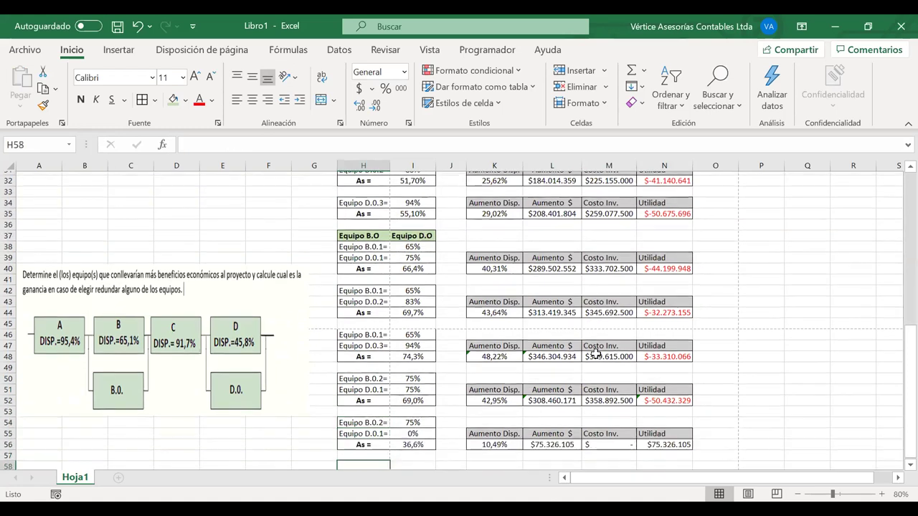
{"action": "double_click", "coordinate": [380, 430]}
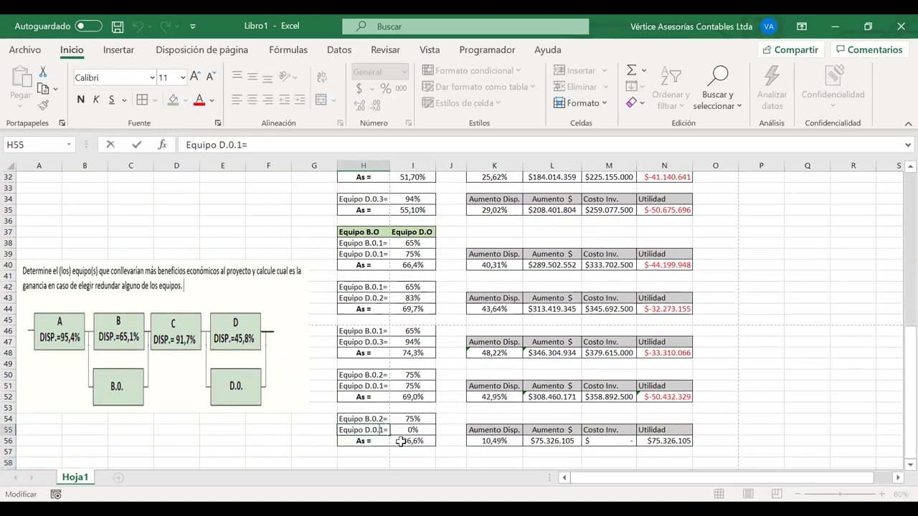
{"action": "key", "text": "BackSpace"}
{"action": "type", "text": "2"}
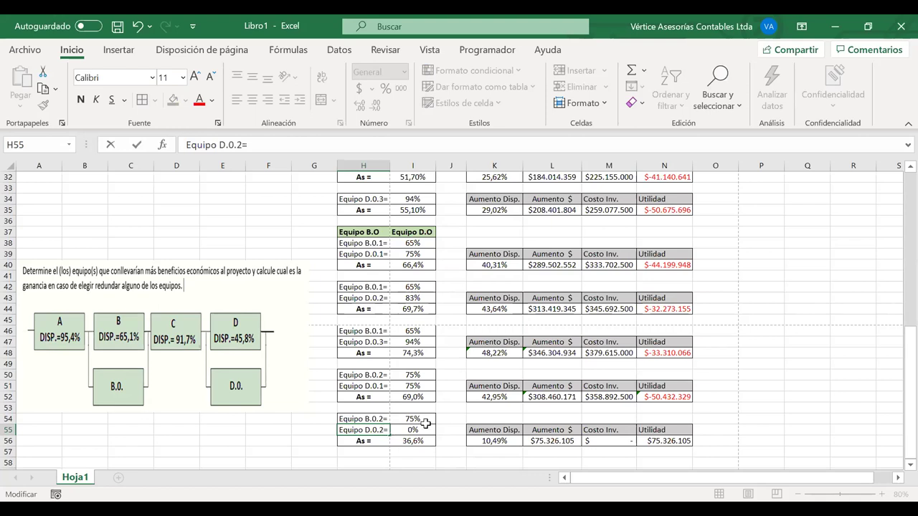
- Link the B.0.2 availability in I54 to the equipment data table with the formula =M4
{"action": "left_click", "coordinate": [422, 421]}
{"action": "type", "text": "="}
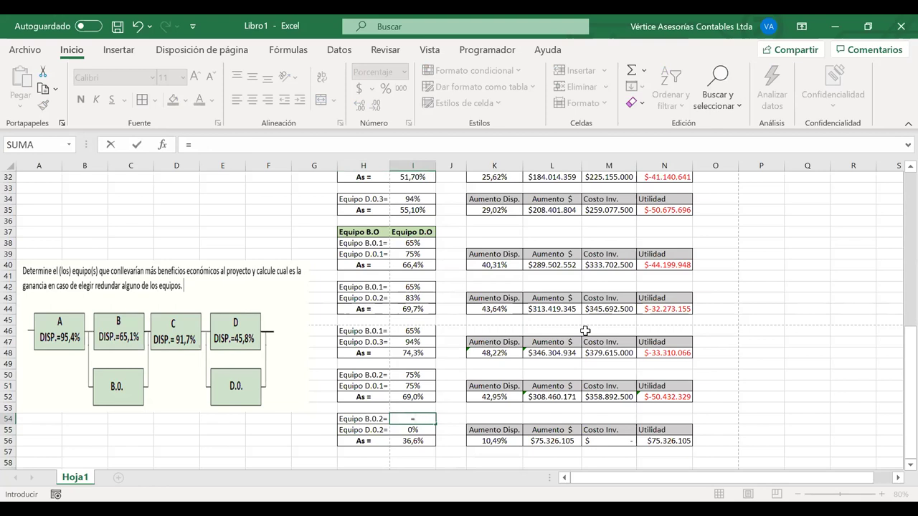
{"action": "scroll", "coordinate": [585, 331], "scroll_direction": "up", "scroll_amount": 10}
{"action": "left_click", "coordinate": [609, 210]}
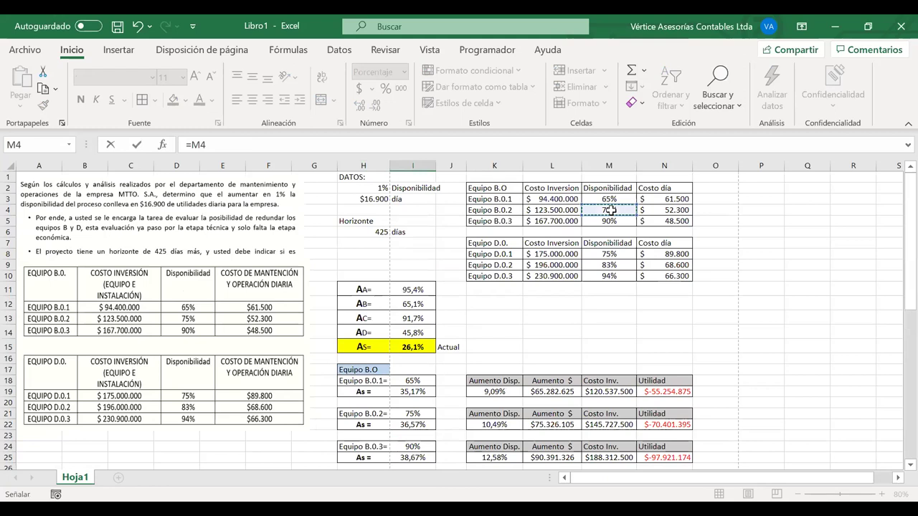
{"action": "key", "text": "Return"}
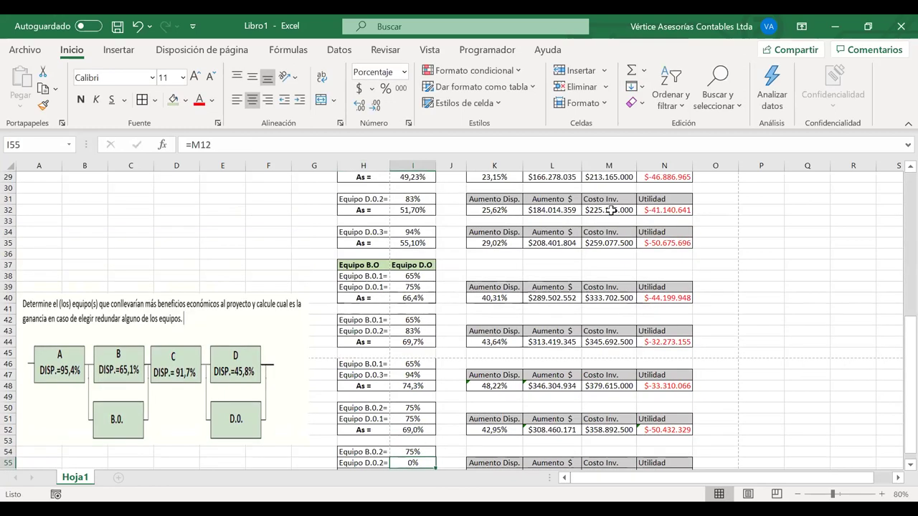
- Link the D.0.2 availability in I55 to the equipment data table with the formula =M9
{"action": "type", "text": "="}
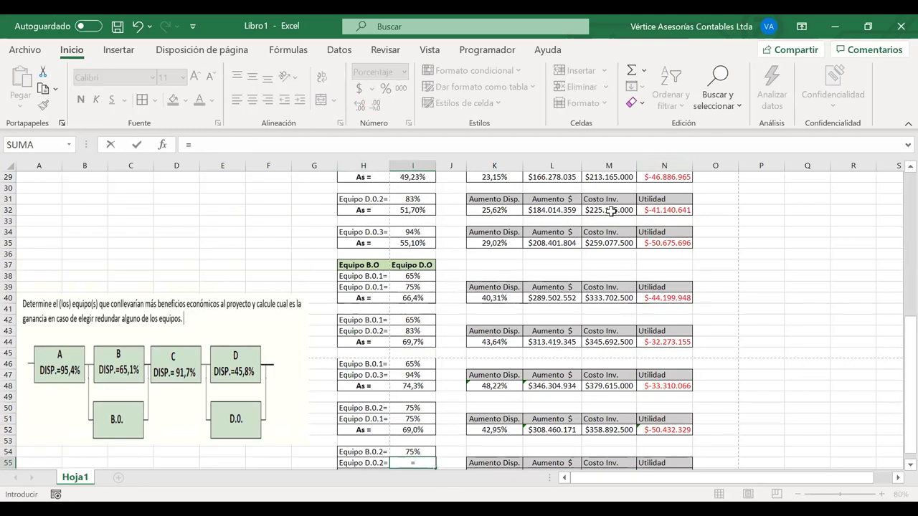
{"action": "scroll", "coordinate": [610, 211], "scroll_direction": "up", "scroll_amount": 10}
{"action": "left_click", "coordinate": [601, 265]}
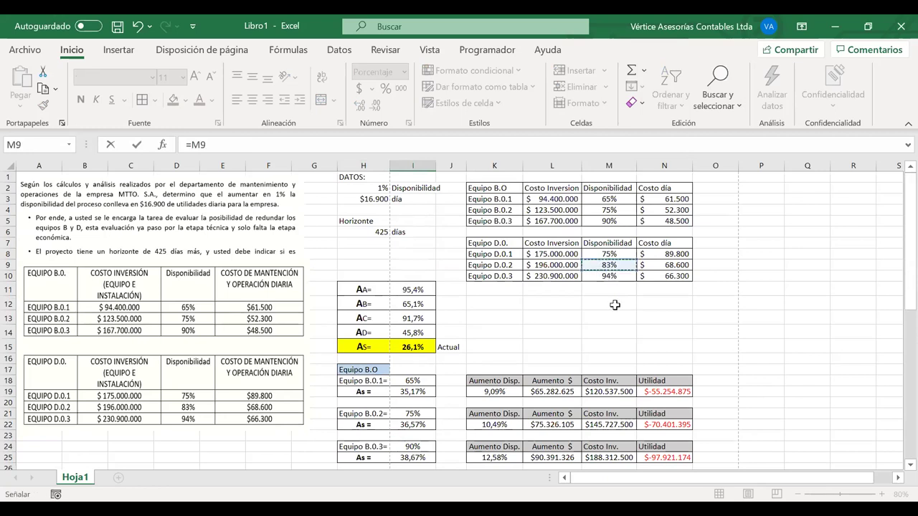
{"action": "key", "text": "Return"}
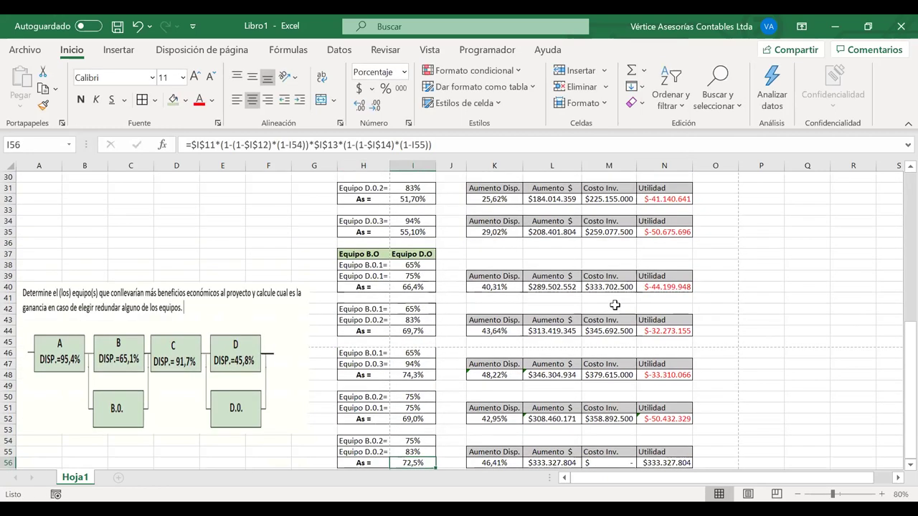
- Check the formulas for system availability in I56, availability increase in K56 and monetary increase in L56
{"action": "key", "text": "Up"}
{"action": "key", "text": "Down"}
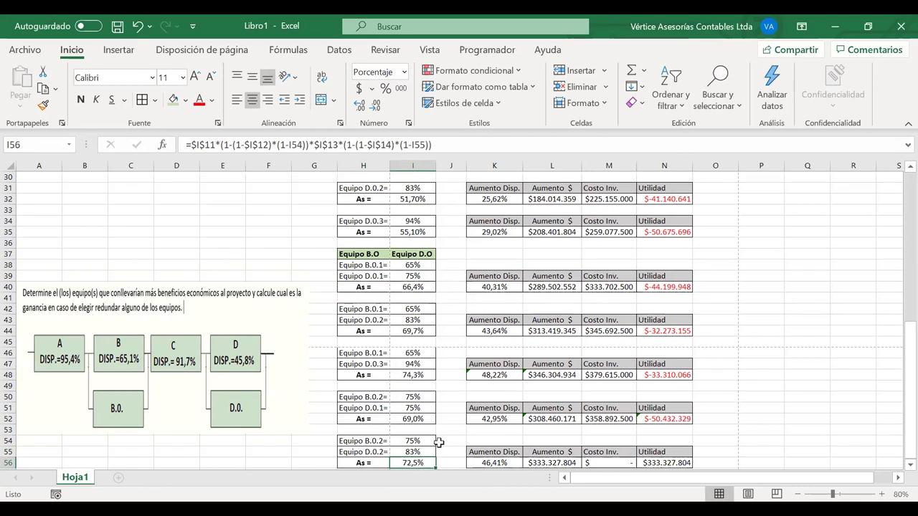
{"action": "scroll", "coordinate": [474, 439], "scroll_direction": "down", "scroll_amount": 1}
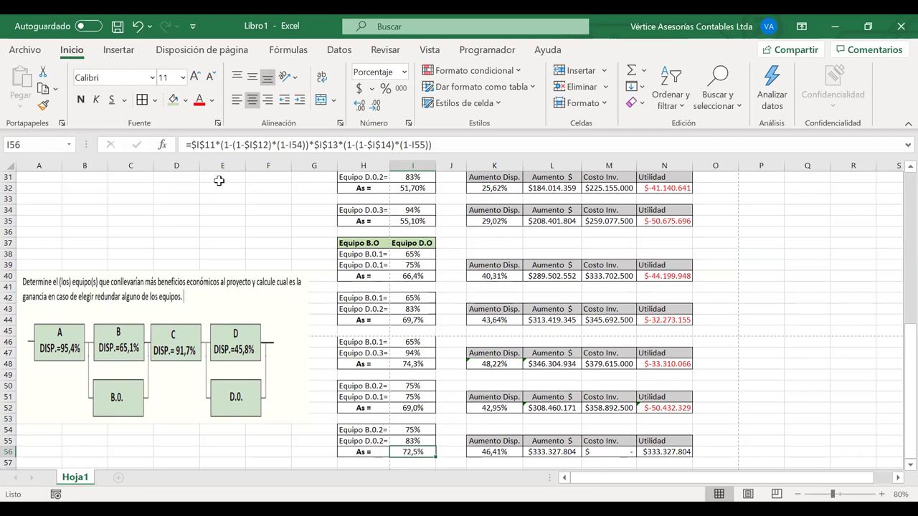
{"action": "left_click", "coordinate": [493, 451]}
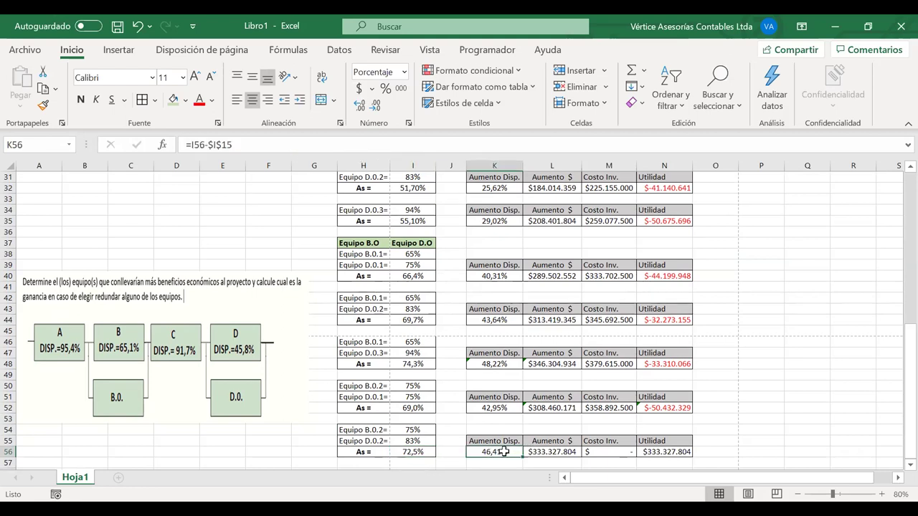
{"action": "double_click", "coordinate": [506, 451]}
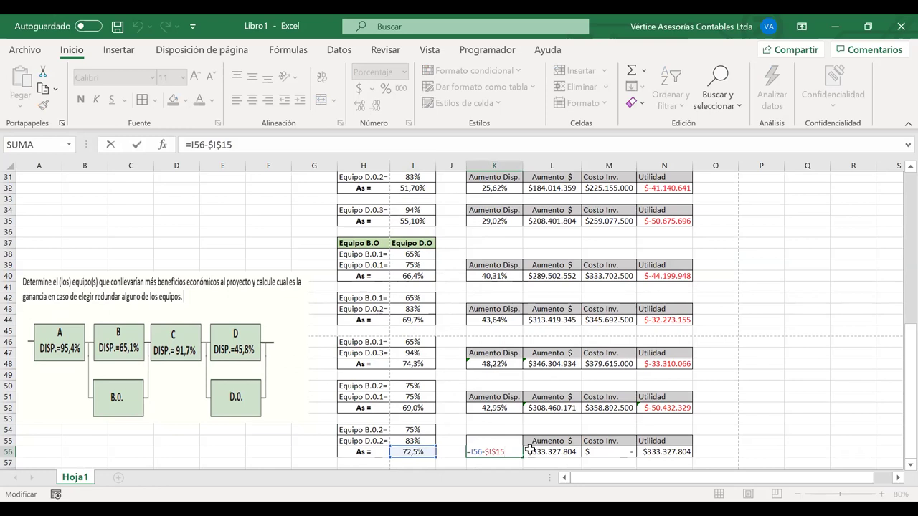
{"action": "key", "text": "Return"}
{"action": "left_click", "coordinate": [545, 452]}
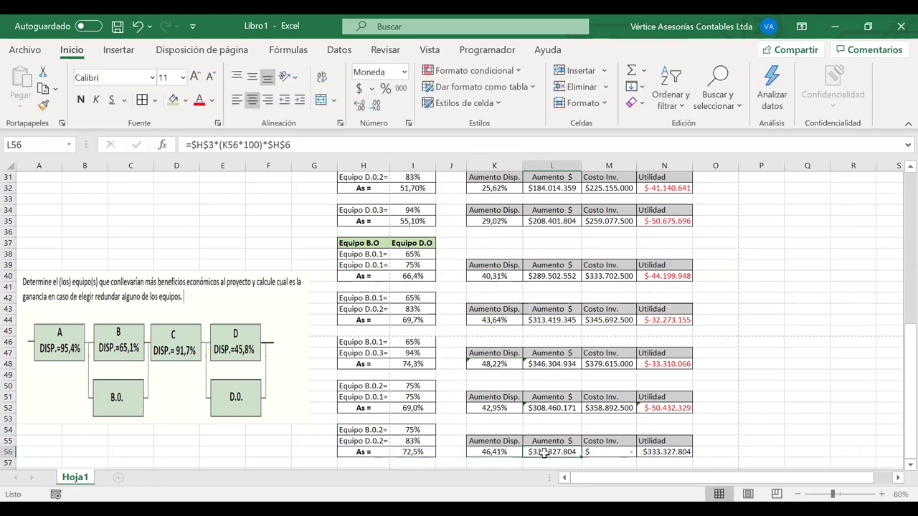
- Correct the investment cost formula in M56 to =M22+M32, adding the costs of B.0.2 and D.0.2
{"action": "left_click", "coordinate": [603, 452]}
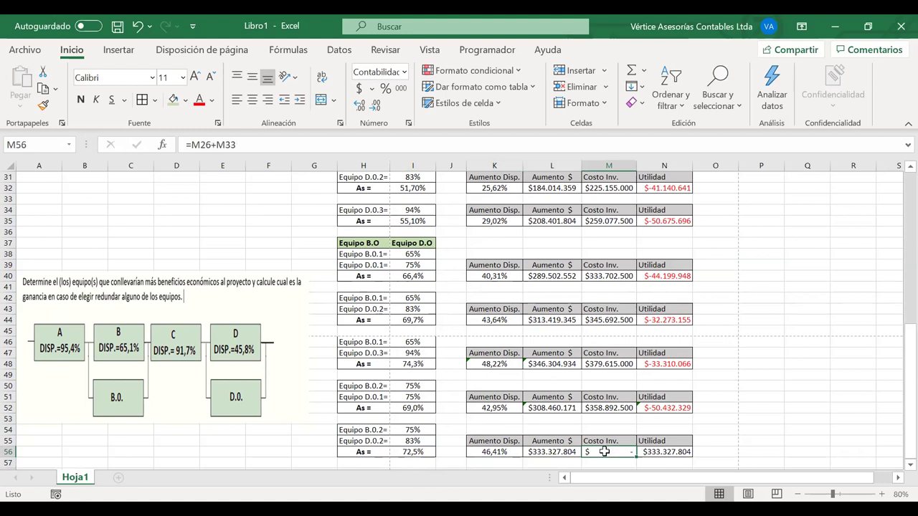
{"action": "double_click", "coordinate": [605, 452]}
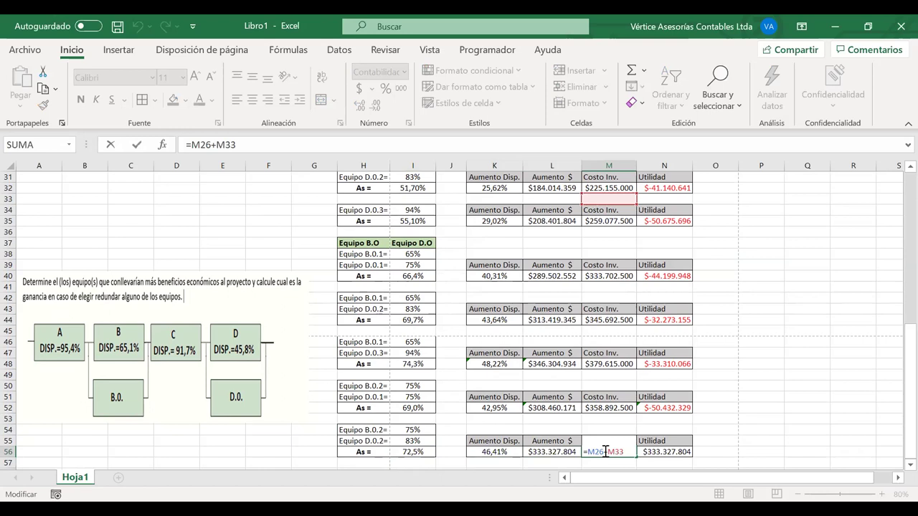
{"action": "scroll", "coordinate": [606, 337], "scroll_direction": "up", "scroll_amount": 4}
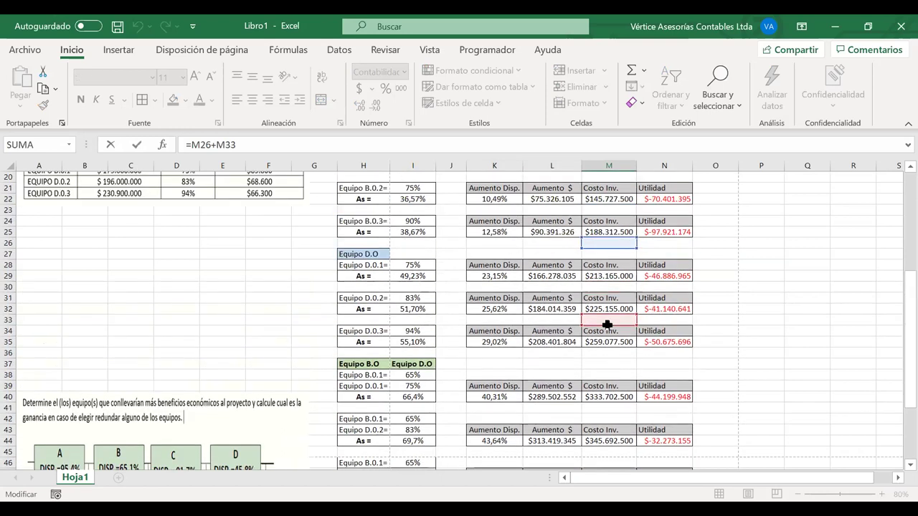
{"action": "left_click_drag", "start_coordinate": [598, 248], "coordinate": [594, 200]}
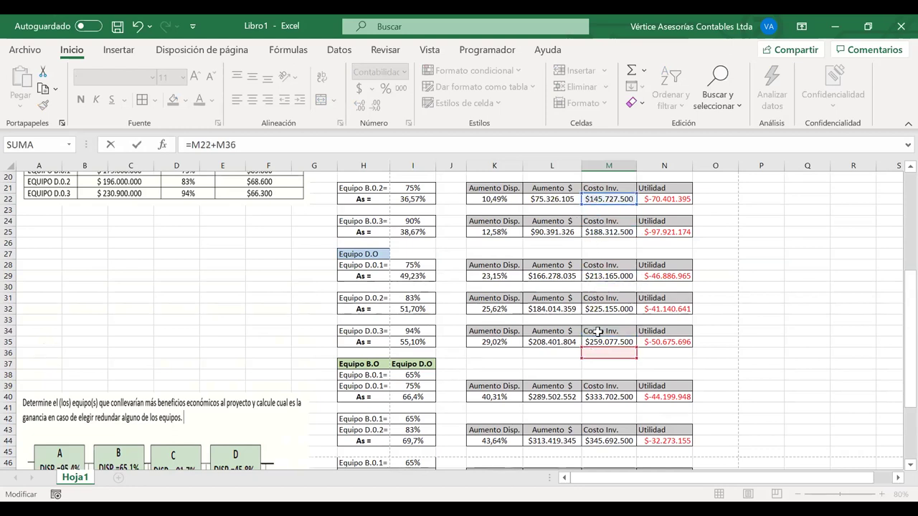
{"action": "left_click_drag", "start_coordinate": [593, 353], "coordinate": [597, 309]}
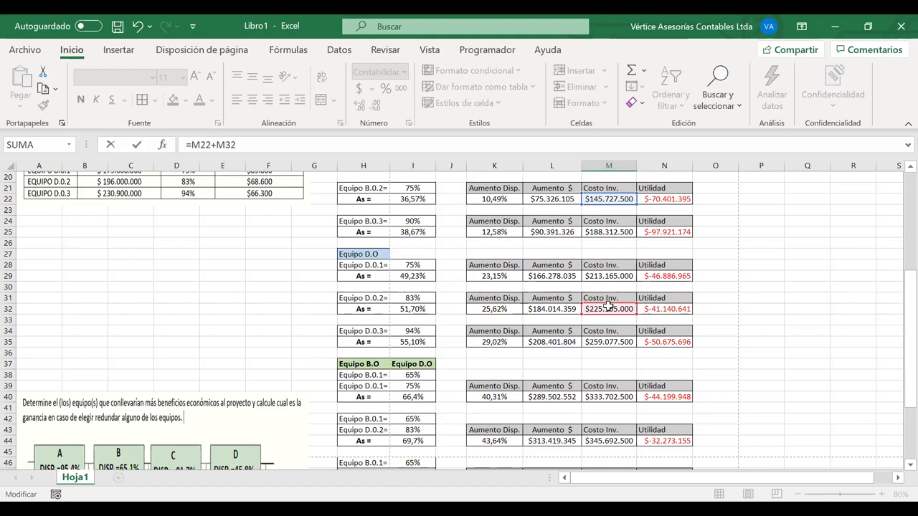
{"action": "scroll", "coordinate": [608, 306], "scroll_direction": "up", "scroll_amount": 1}
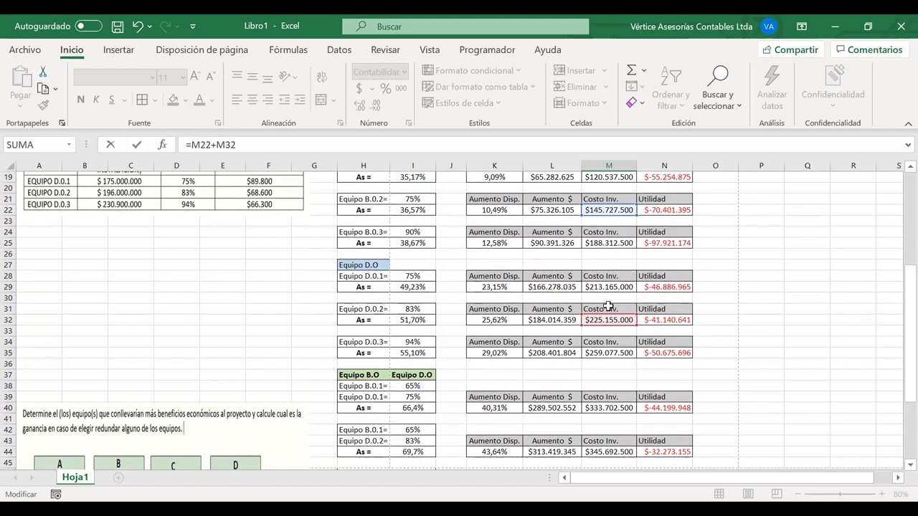
{"action": "scroll", "coordinate": [609, 305], "scroll_direction": "down", "scroll_amount": 3}
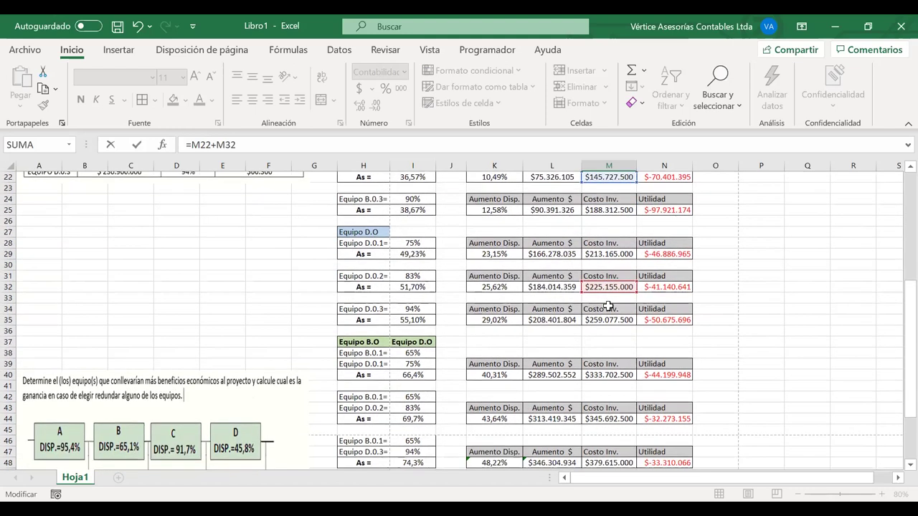
{"action": "scroll", "coordinate": [609, 306], "scroll_direction": "up", "scroll_amount": 1}
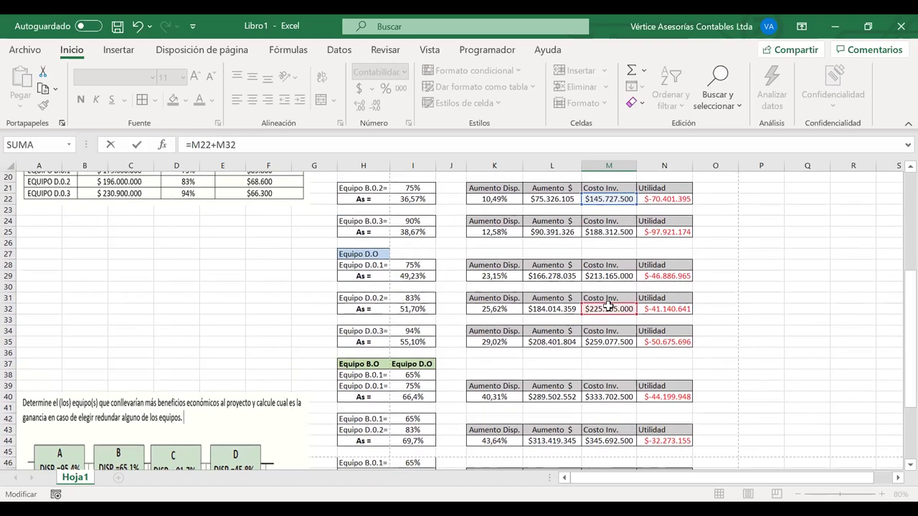
{"action": "key", "text": "Return"}
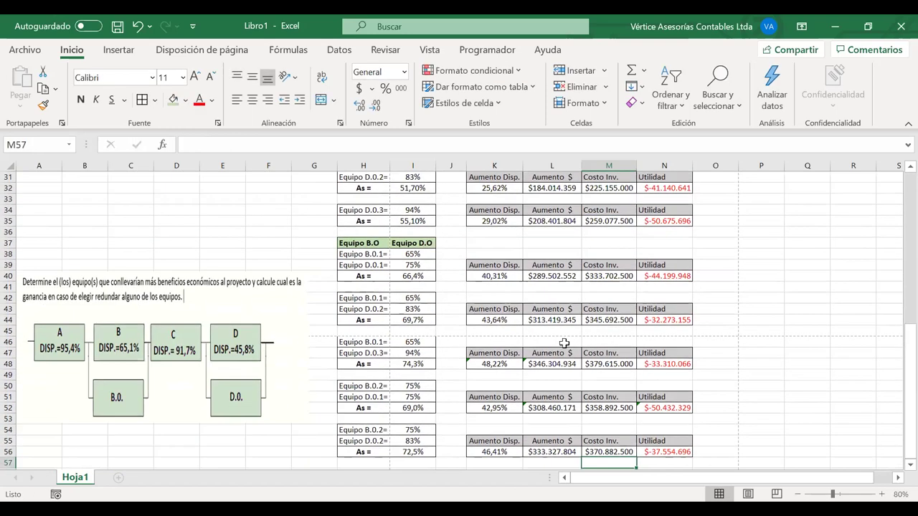
- Check the profit formula in N56 for the B.0.2 and D.0.2 combination
{"action": "left_click", "coordinate": [669, 452]}
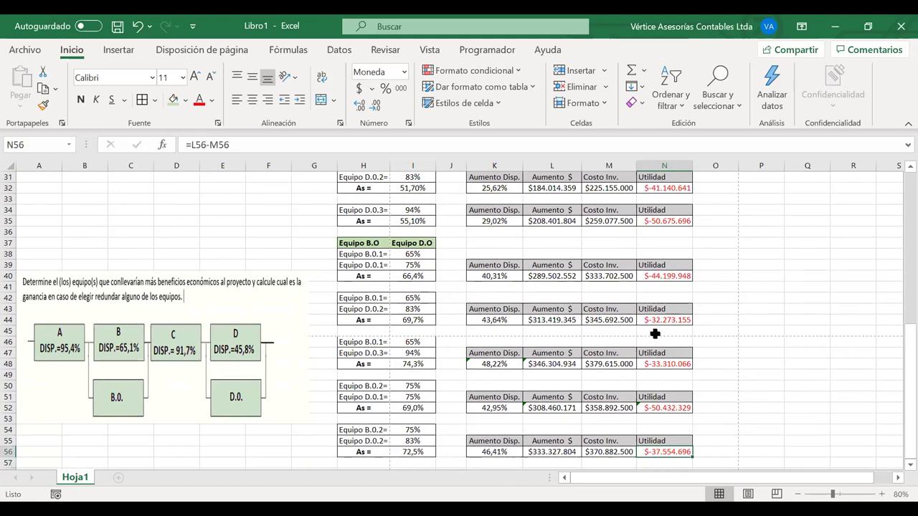
{"action": "scroll", "coordinate": [431, 427], "scroll_direction": "down", "scroll_amount": 1}
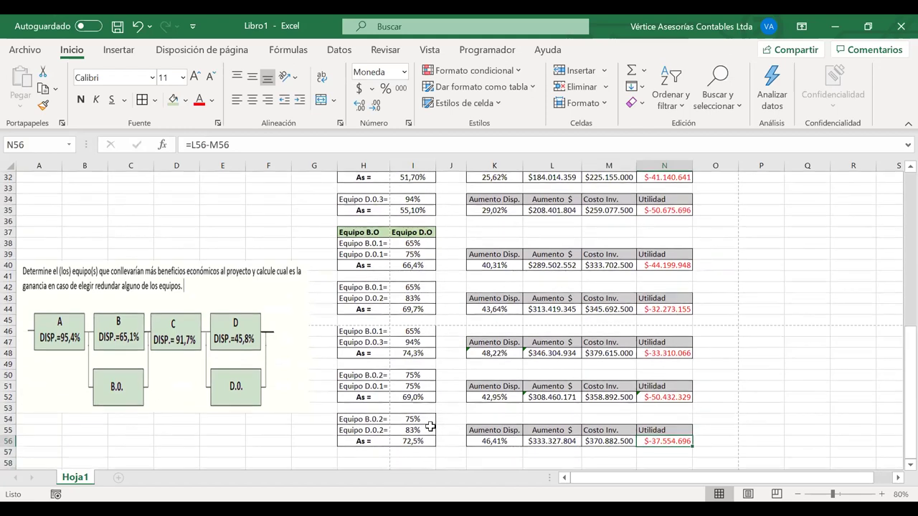
{"action": "scroll", "coordinate": [431, 426], "scroll_direction": "down", "scroll_amount": 2}
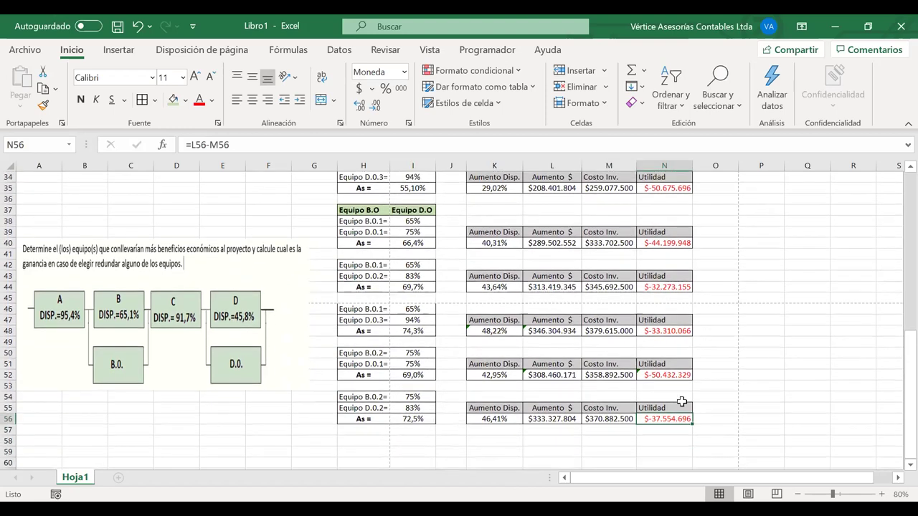
- Copy the B.0.2 and D.0.2 calculation block H54:N56 and paste it starting at H58
{"action": "left_click_drag", "start_coordinate": [664, 373], "coordinate": [653, 418]}
{"action": "left_click_drag", "start_coordinate": [342, 396], "coordinate": [659, 421]}
{"action": "key", "text": "ctrl+c"}
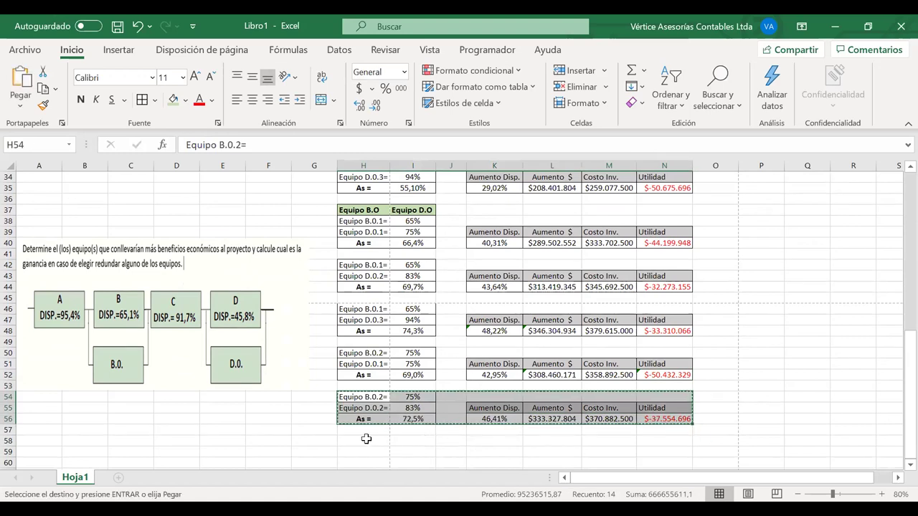
{"action": "left_click", "coordinate": [365, 440]}
{"action": "key", "text": "ctrl+v"}
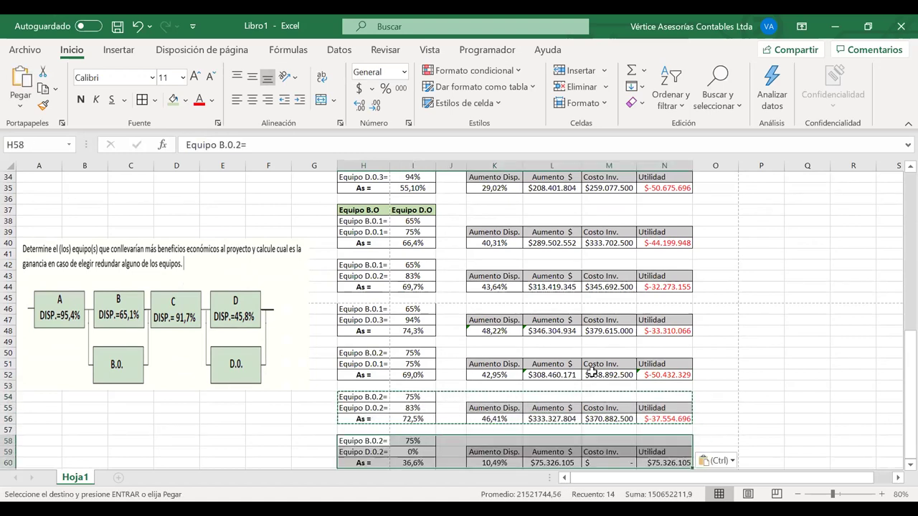
{"action": "scroll", "coordinate": [592, 371], "scroll_direction": "down", "scroll_amount": 1}
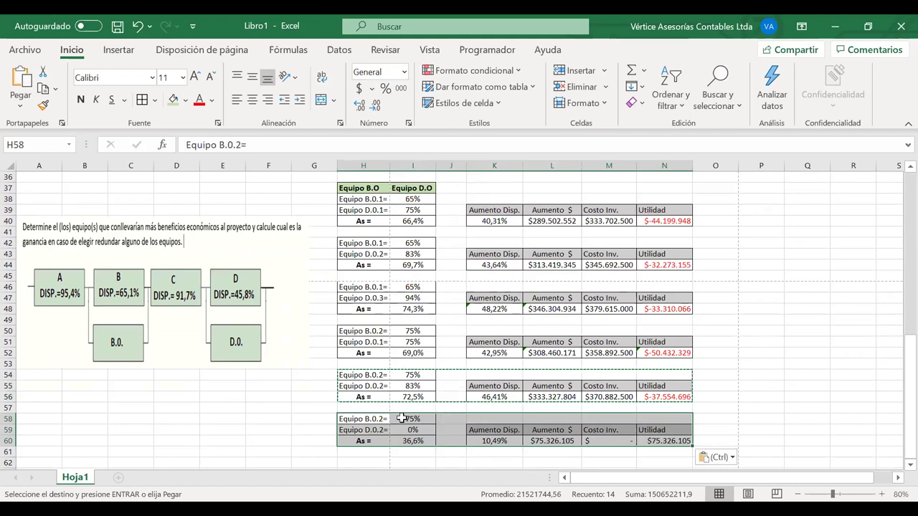
- Change the second equipment label of the last copied block, in H59, to "Equipo D.0.3="
{"action": "left_click", "coordinate": [667, 441]}
{"action": "left_click", "coordinate": [609, 440]}
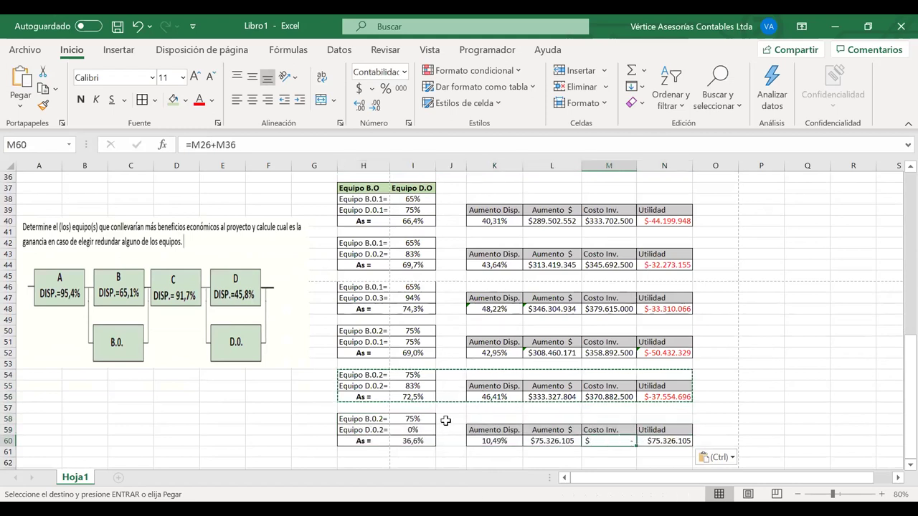
{"action": "left_click", "coordinate": [392, 419]}
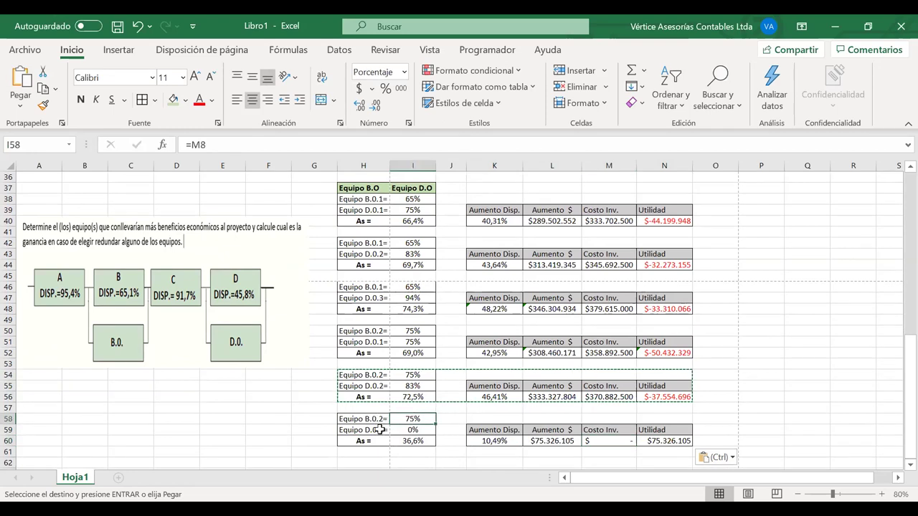
{"action": "double_click", "coordinate": [382, 430]}
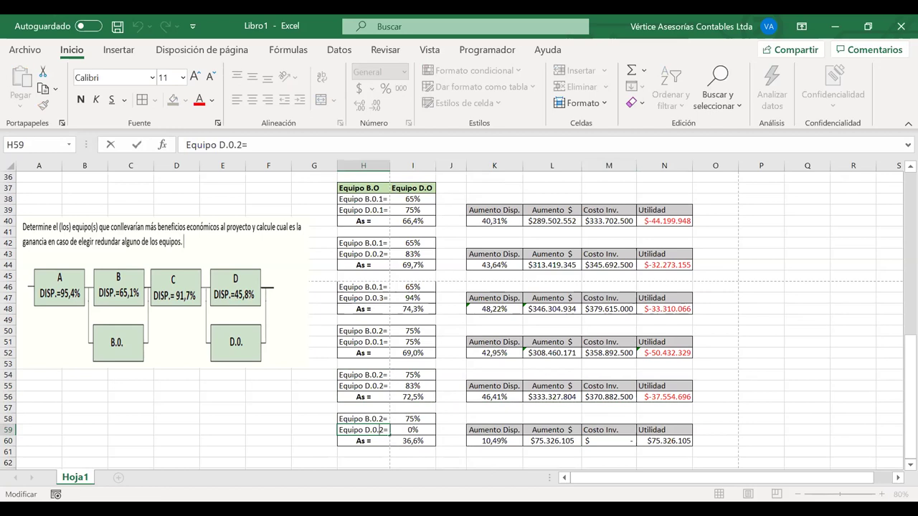
{"action": "key", "text": "BackSpace"}
{"action": "type", "text": "3"}
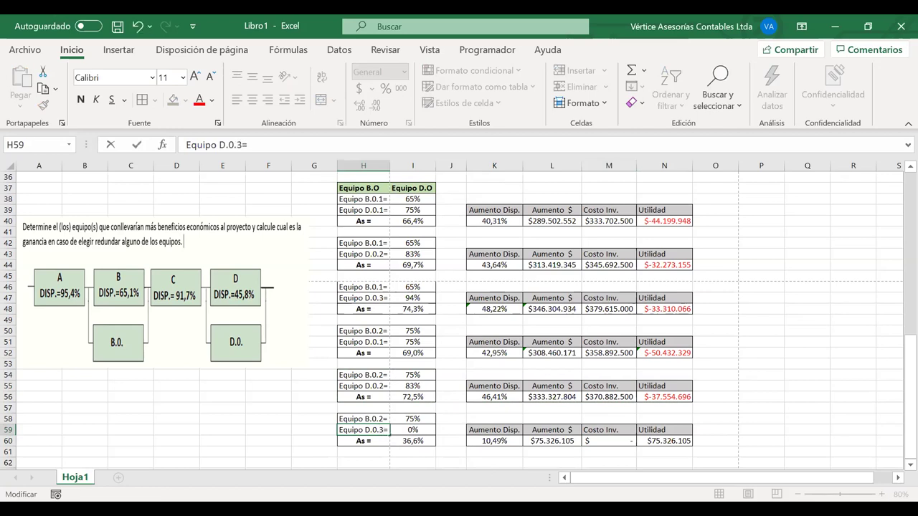
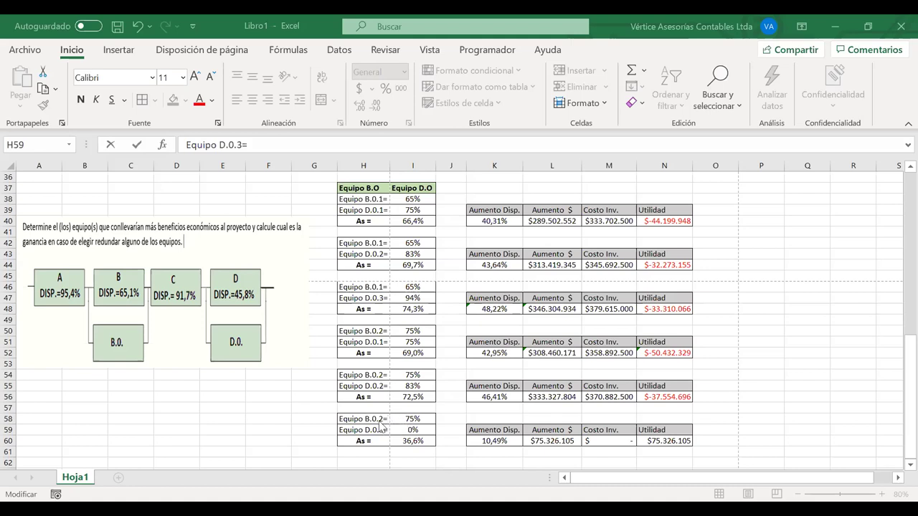
- Link the Equipo B.0.2 availability in I58 to the equipment B table with the formula =M4
{"action": "left_click", "coordinate": [413, 418]}
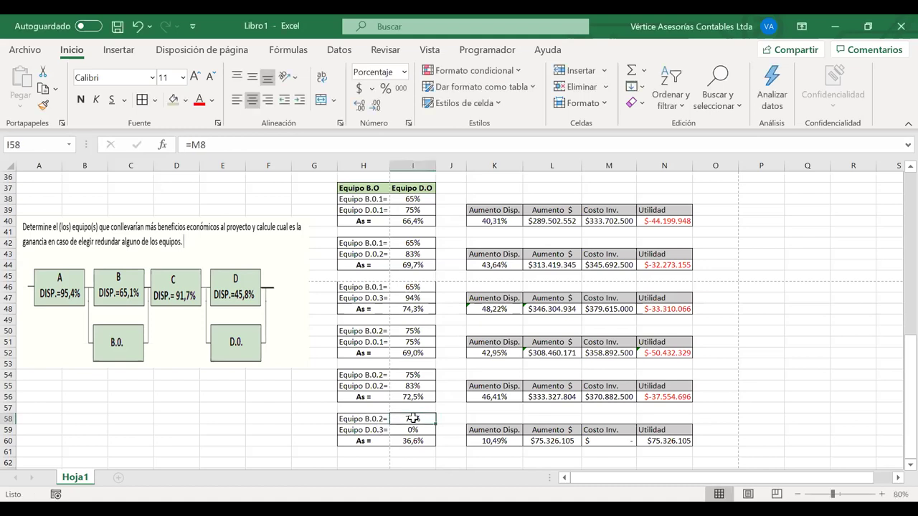
{"action": "type", "text": "="}
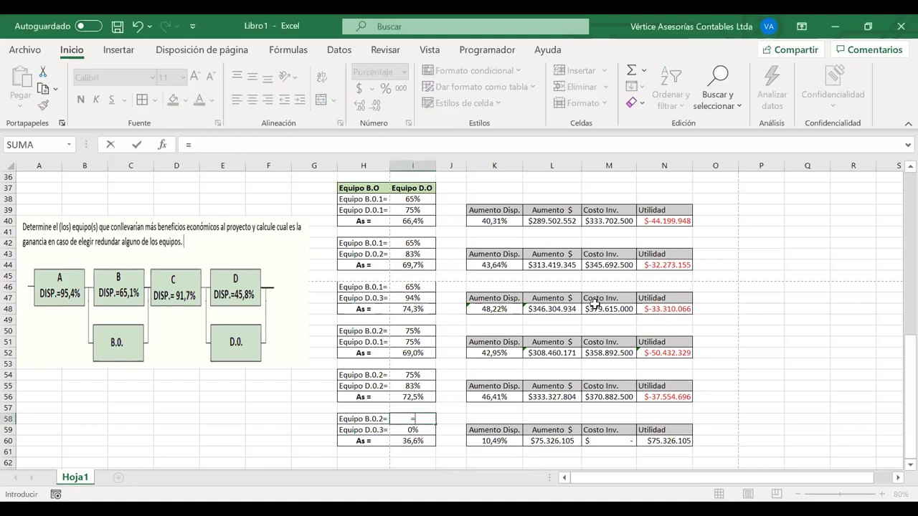
{"action": "scroll", "coordinate": [595, 303], "scroll_direction": "up", "scroll_amount": 12}
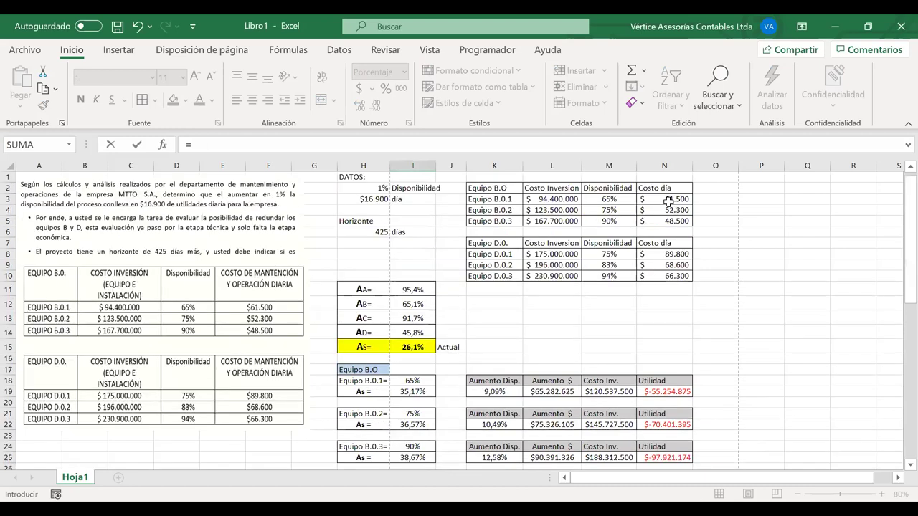
{"action": "left_click", "coordinate": [609, 210]}
{"action": "key", "text": "Return"}
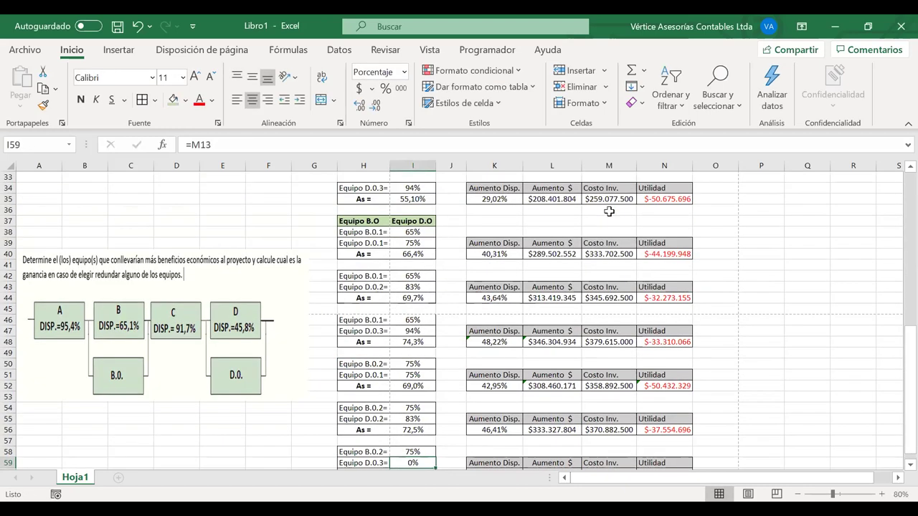
- Link the Equipo D.0.3 availability in I59 to the equipment D table with the formula =M10
{"action": "type", "text": "="}
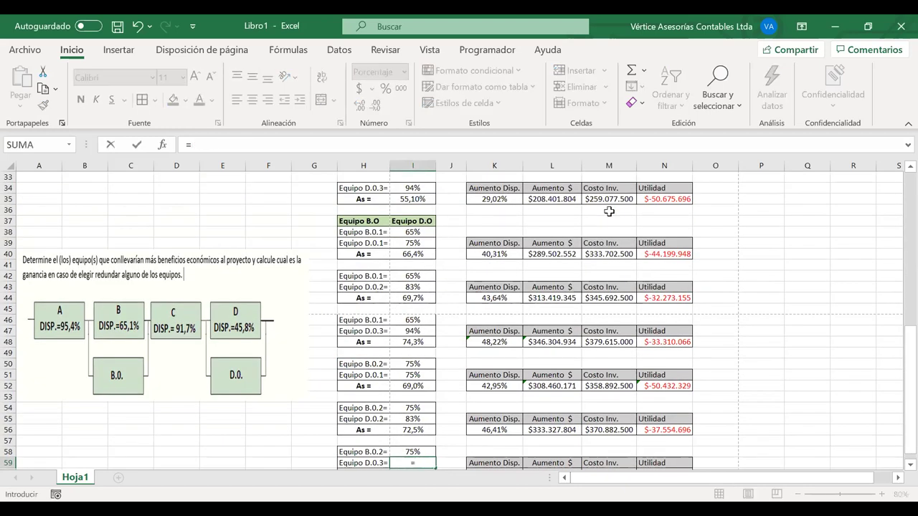
{"action": "scroll", "coordinate": [669, 199], "scroll_direction": "up", "scroll_amount": 11}
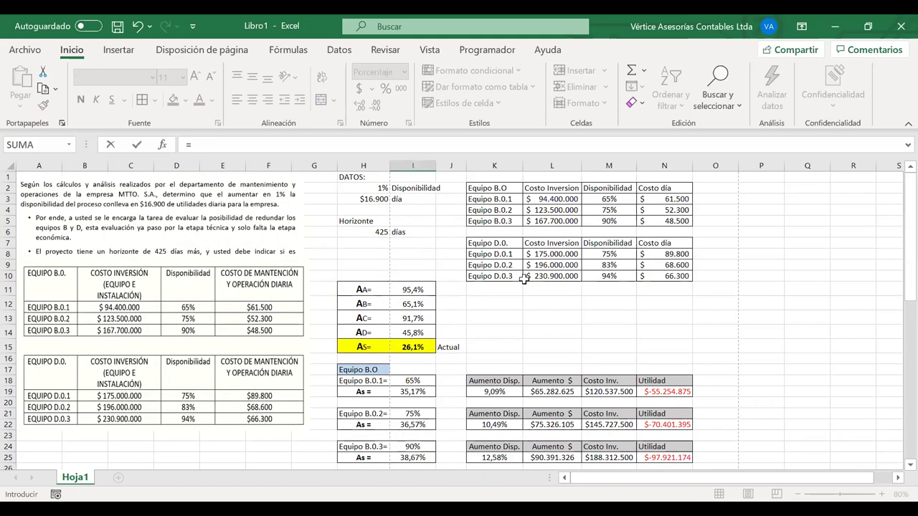
{"action": "left_click", "coordinate": [616, 275]}
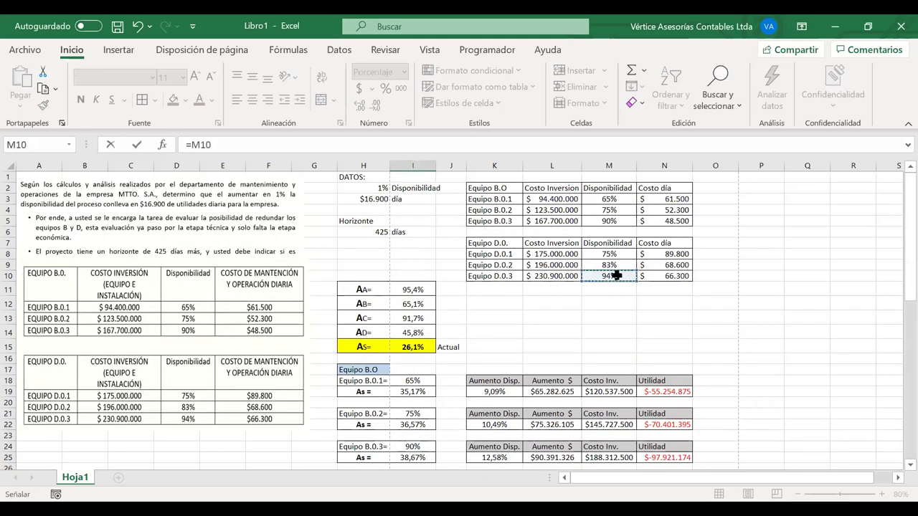
{"action": "key", "text": "Return"}
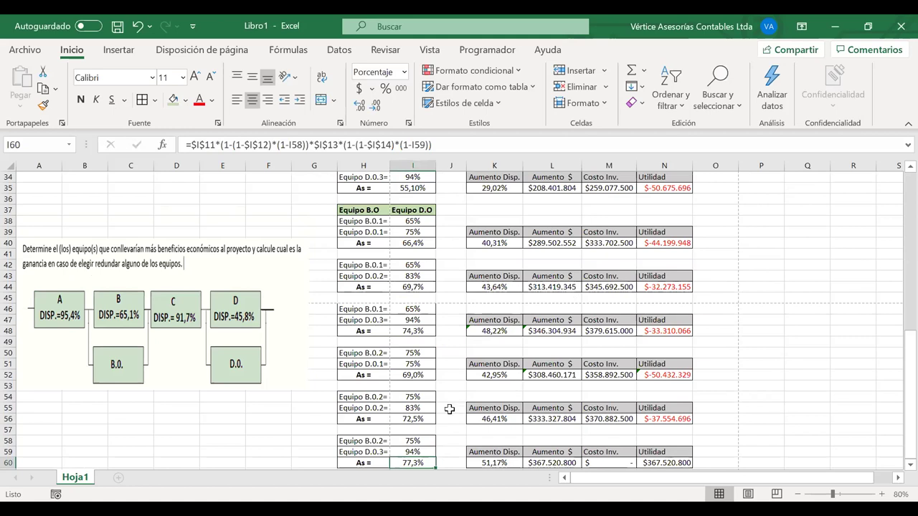
{"action": "scroll", "coordinate": [450, 410], "scroll_direction": "down", "scroll_amount": 1}
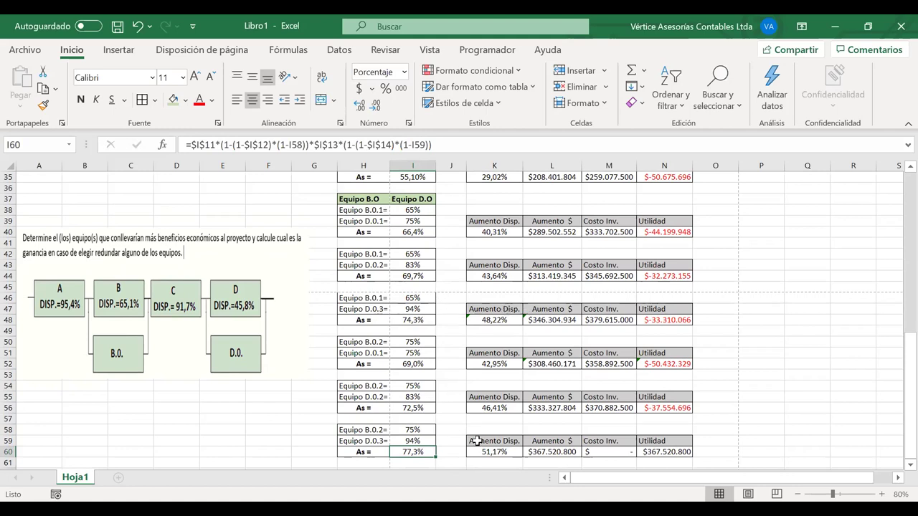
- Change the Costo Inv. formula in M60 to =M22+M35, adding the individual costs of equipment B.0.2 and D.0.3
{"action": "left_click", "coordinate": [478, 450]}
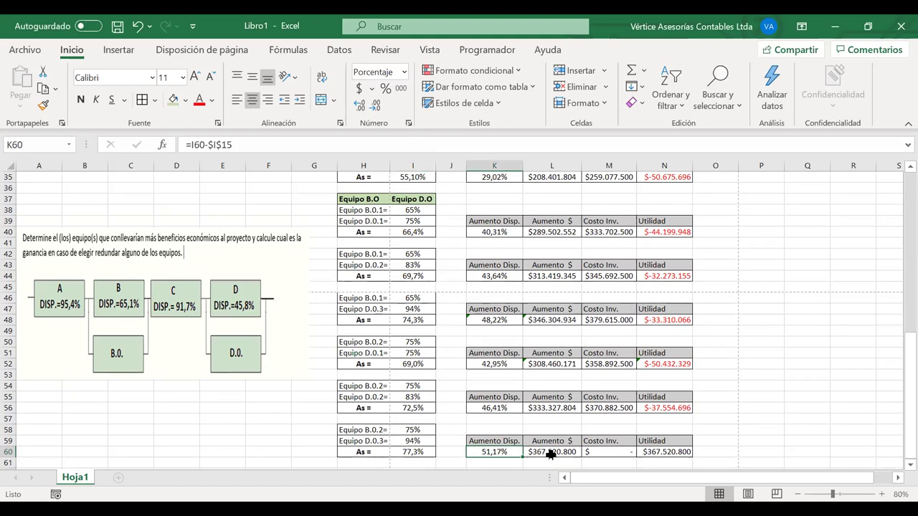
{"action": "left_click", "coordinate": [612, 450]}
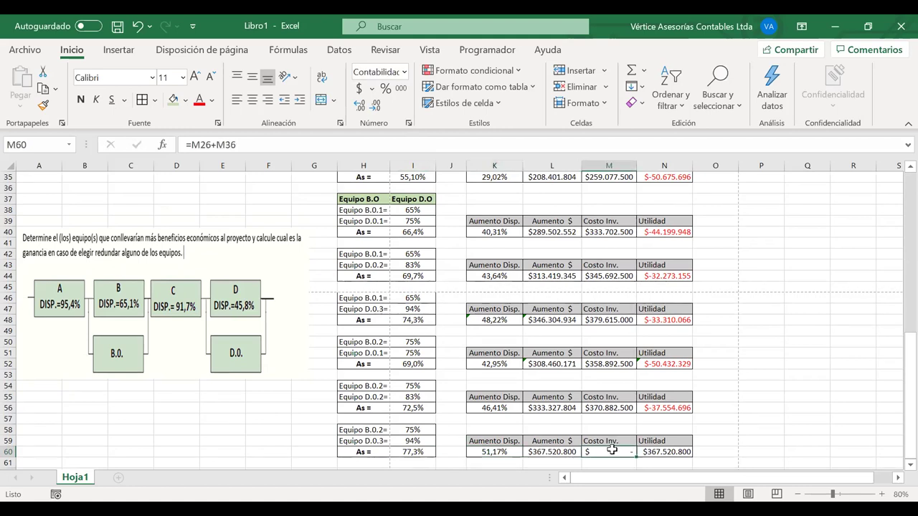
{"action": "double_click", "coordinate": [611, 450]}
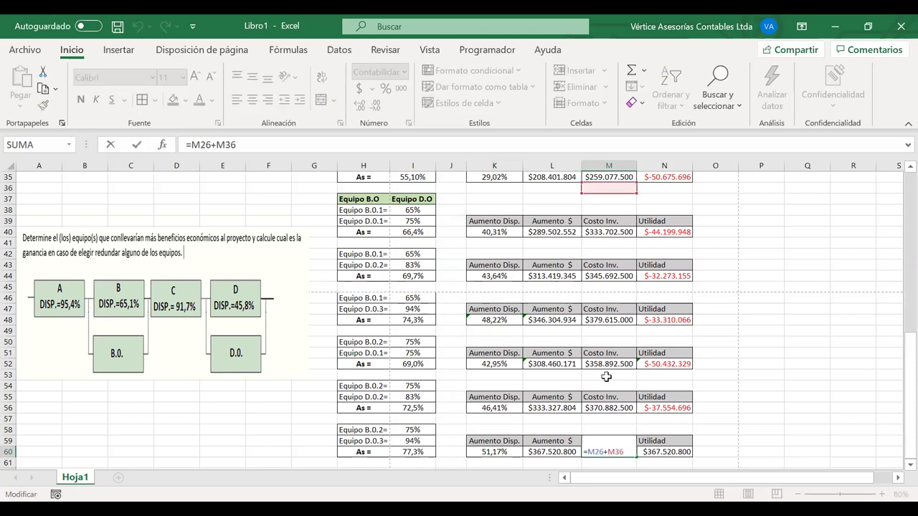
{"action": "scroll", "coordinate": [607, 375], "scroll_direction": "up", "scroll_amount": 1}
{"action": "scroll", "coordinate": [607, 375], "scroll_direction": "up", "scroll_amount": 1}
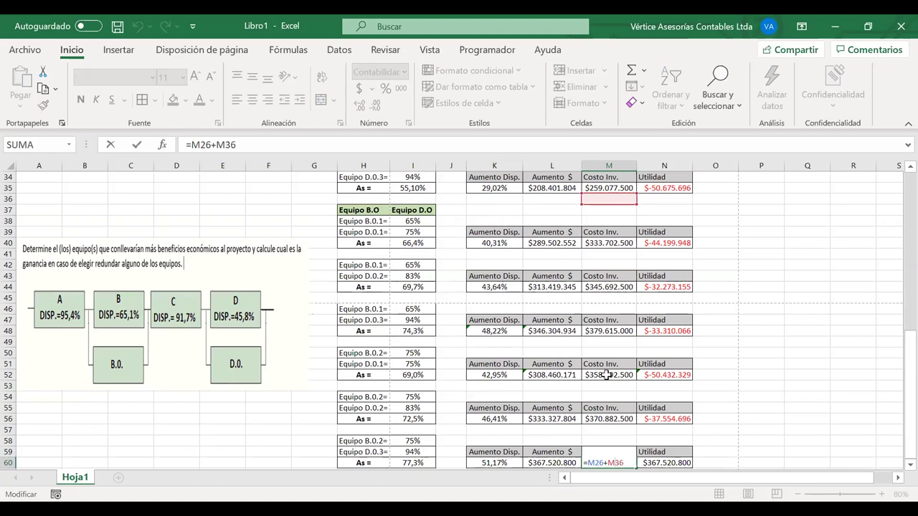
{"action": "scroll", "coordinate": [606, 374], "scroll_direction": "up", "scroll_amount": 4}
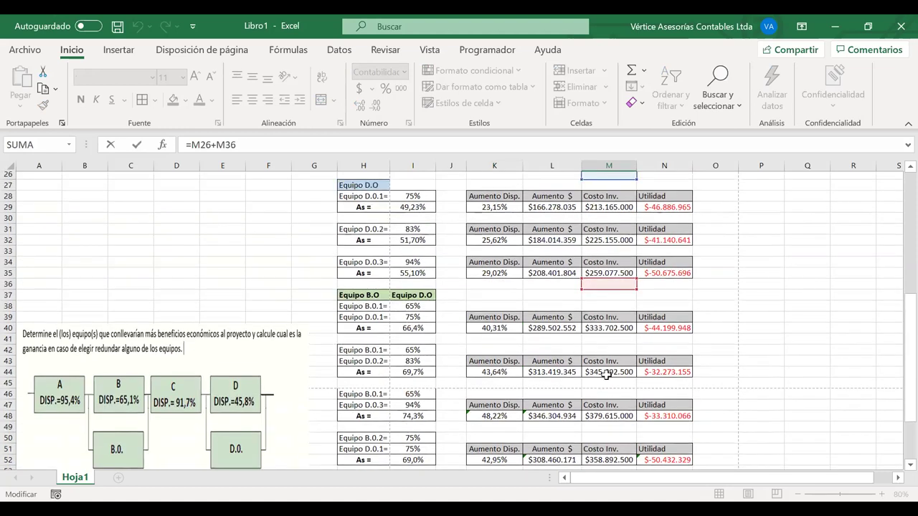
{"action": "left_click_drag", "start_coordinate": [611, 222], "coordinate": [601, 190]}
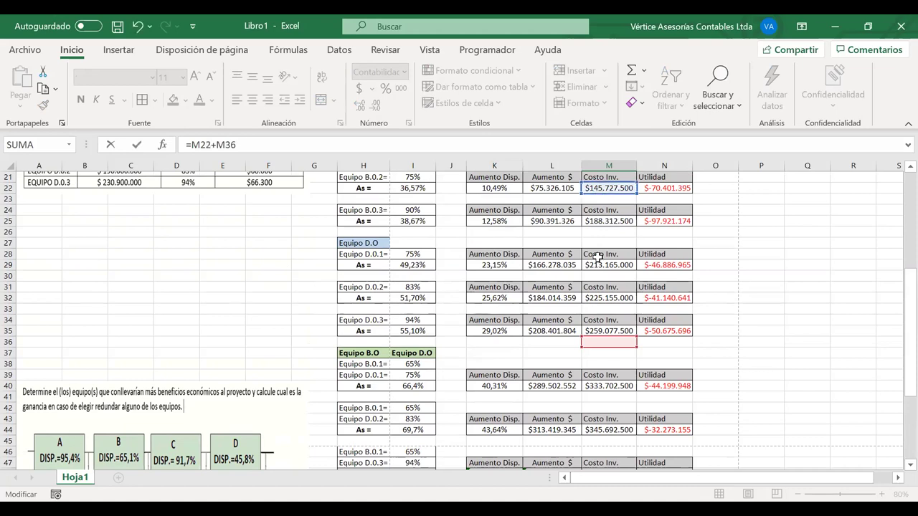
{"action": "left_click_drag", "start_coordinate": [592, 337], "coordinate": [594, 324]}
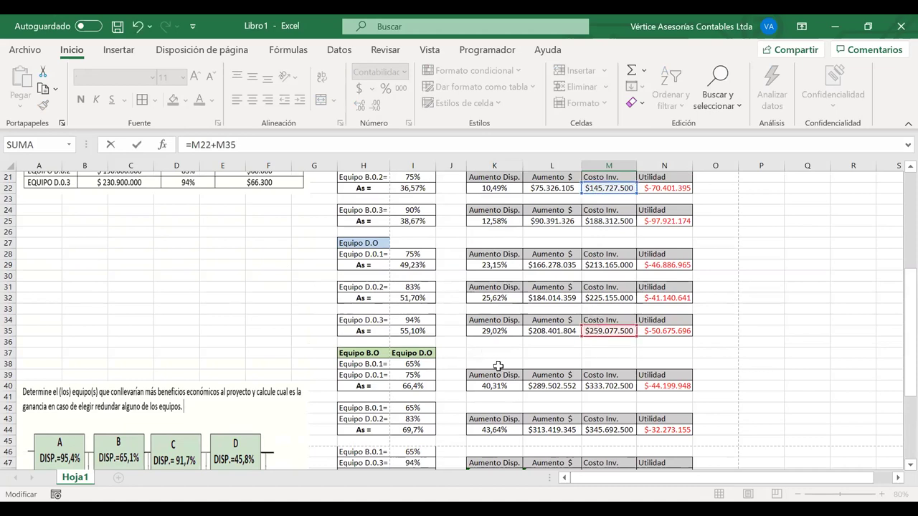
{"action": "key", "text": "Return"}
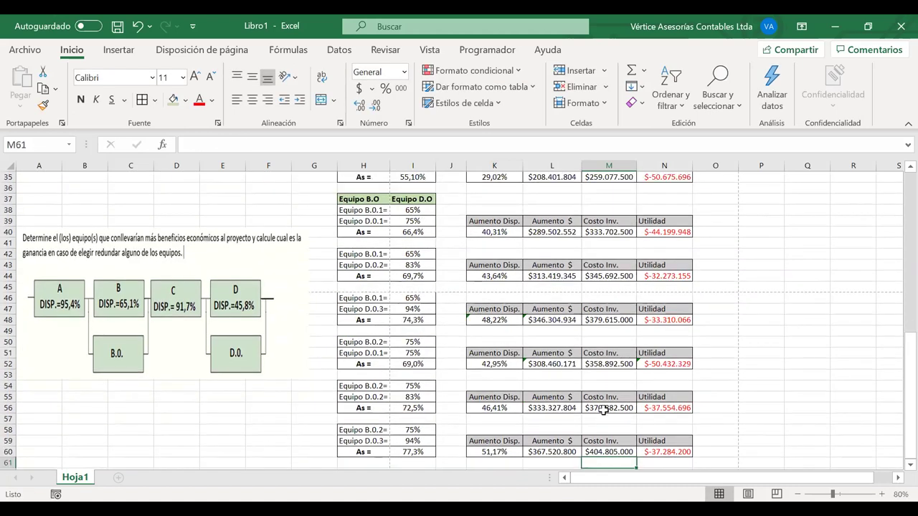
- Examine the profit and investment cost of the B.0.2 and D.0.3 combination, tracing the cells its cost formula refers to
{"action": "scroll", "coordinate": [602, 409], "scroll_direction": "down", "scroll_amount": 1}
{"action": "left_click_drag", "start_coordinate": [680, 431], "coordinate": [705, 401]}
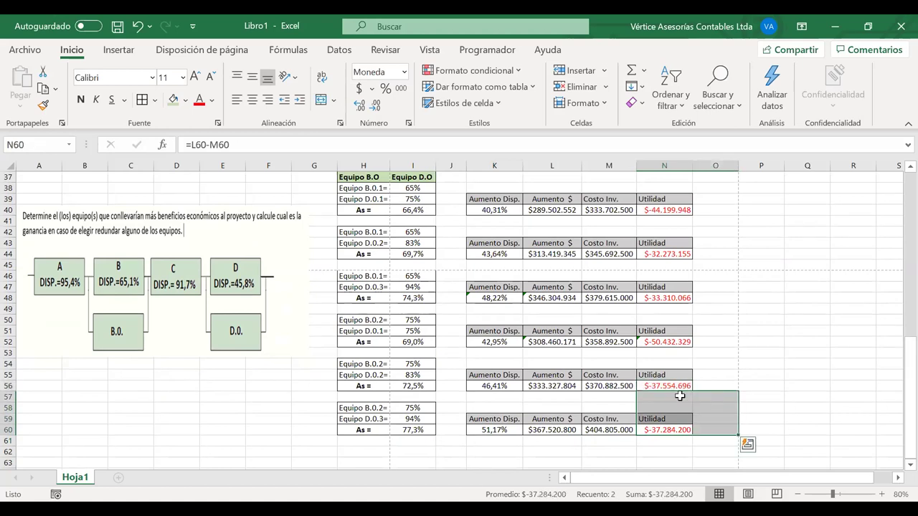
{"action": "left_click", "coordinate": [685, 396]}
{"action": "left_click", "coordinate": [608, 430]}
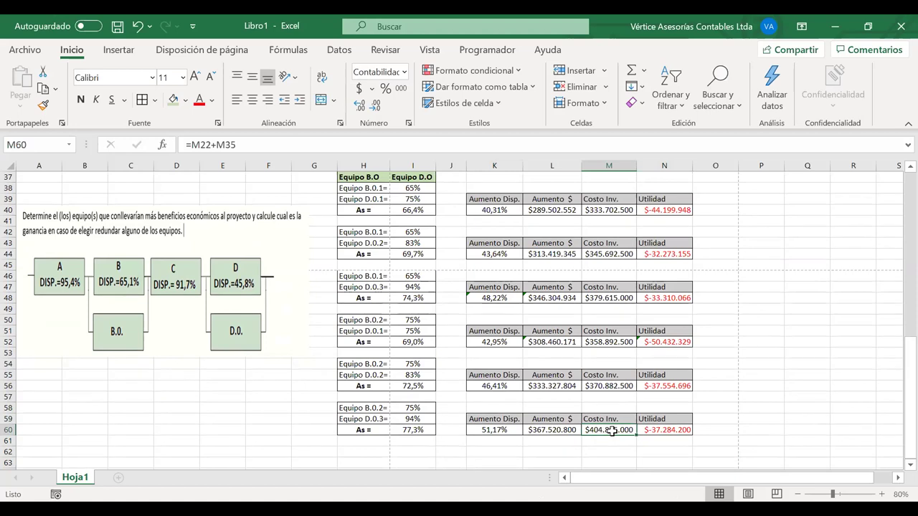
{"action": "key", "text": "ctrl+bracketleft"}
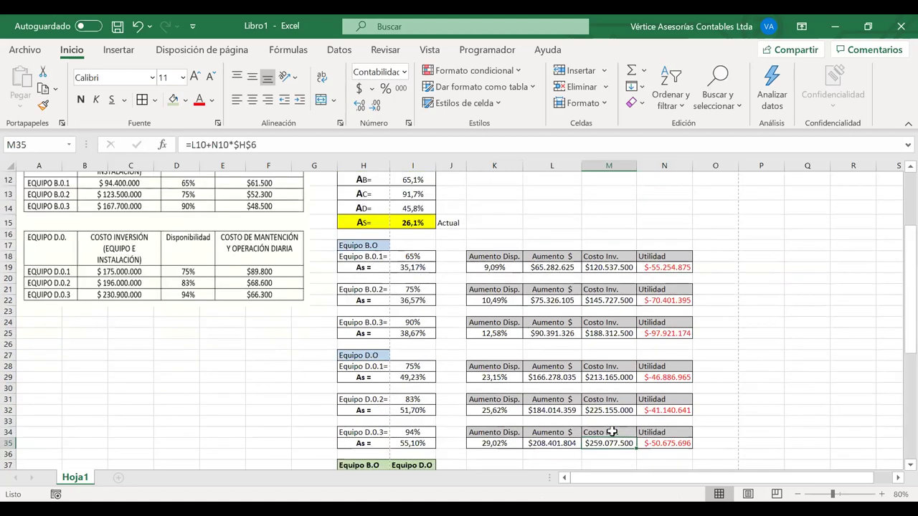
{"action": "key", "text": "ctrl+bracketleft"}
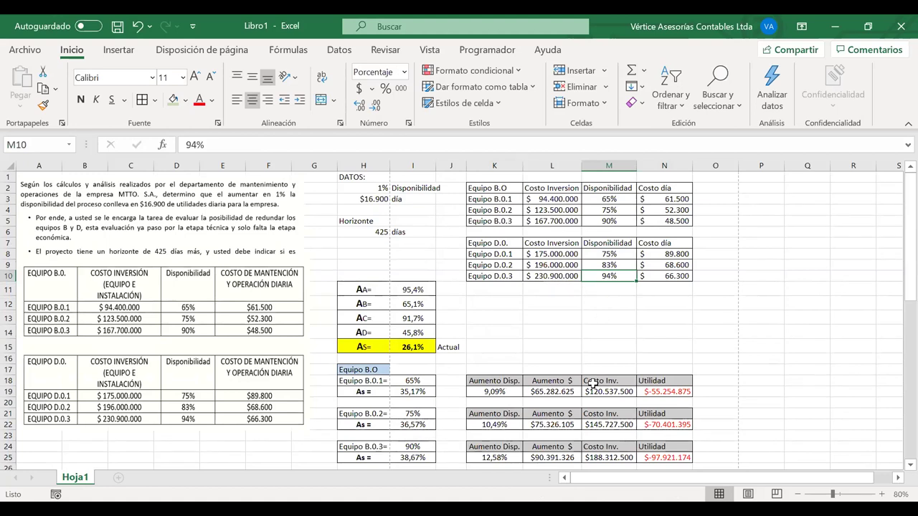
{"action": "key", "text": "F5"}
{"action": "key", "text": "Return"}
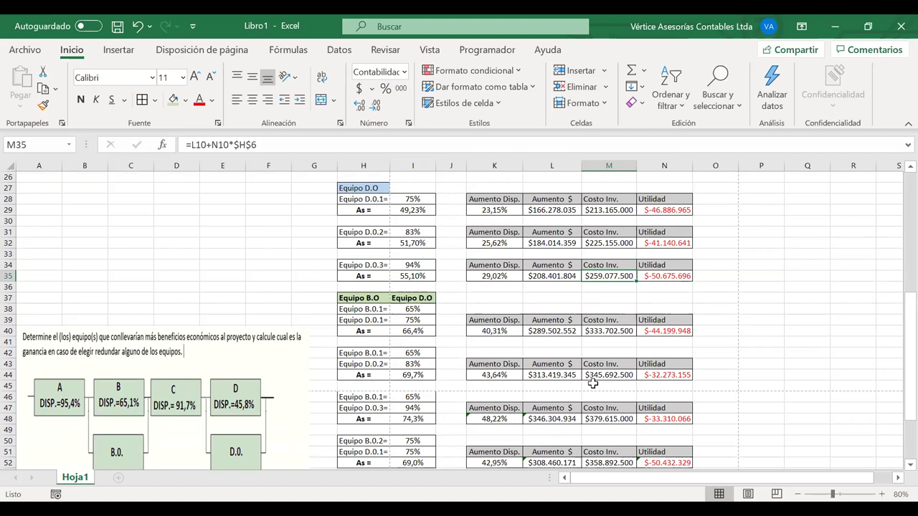
- Copy the B.0.2 and D.0.3 combination block H58:N60 and paste it starting at H62
{"action": "scroll", "coordinate": [592, 384], "scroll_direction": "down", "scroll_amount": 5}
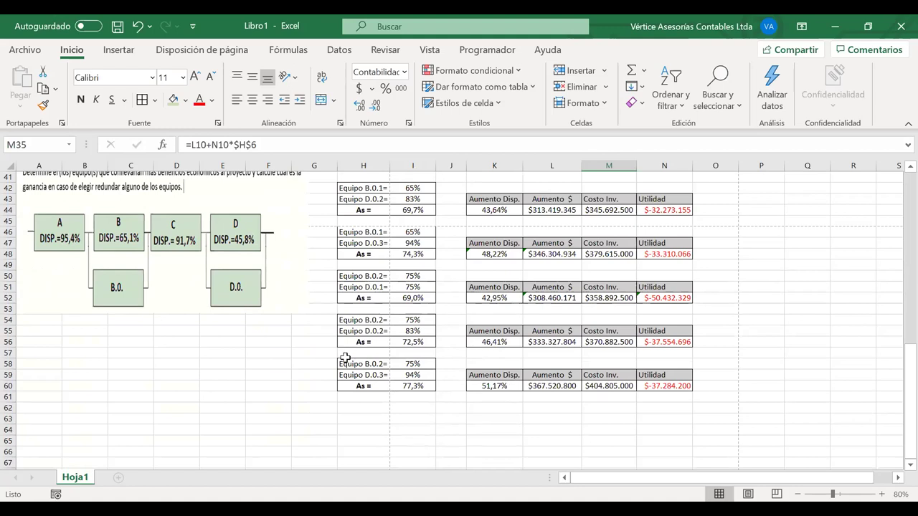
{"action": "scroll", "coordinate": [359, 363], "scroll_direction": "up", "scroll_amount": 2}
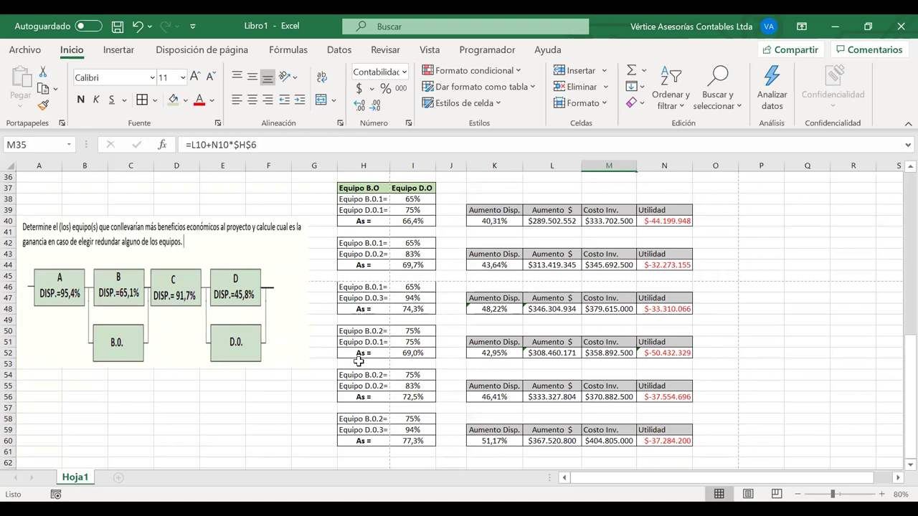
{"action": "scroll", "coordinate": [359, 362], "scroll_direction": "down", "scroll_amount": 1}
{"action": "left_click_drag", "start_coordinate": [362, 396], "coordinate": [668, 422]}
{"action": "key", "text": "ctrl+c"}
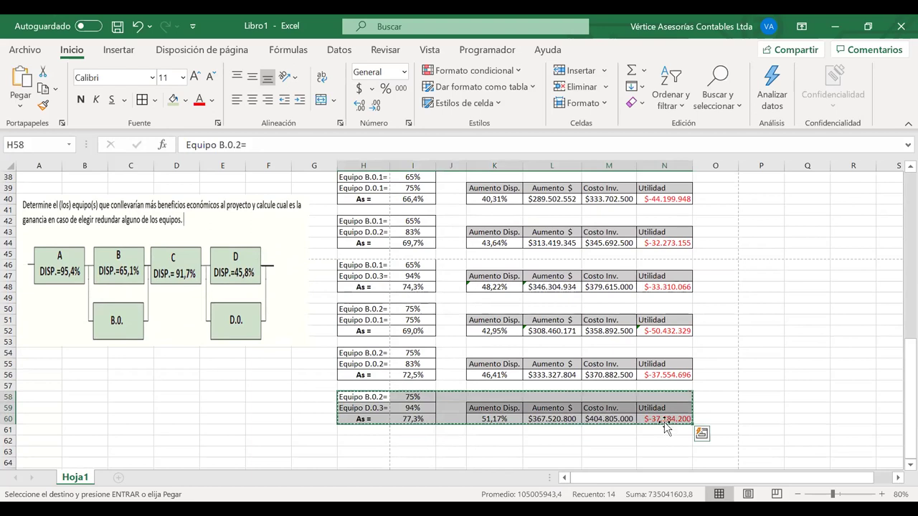
{"action": "left_click", "coordinate": [354, 441]}
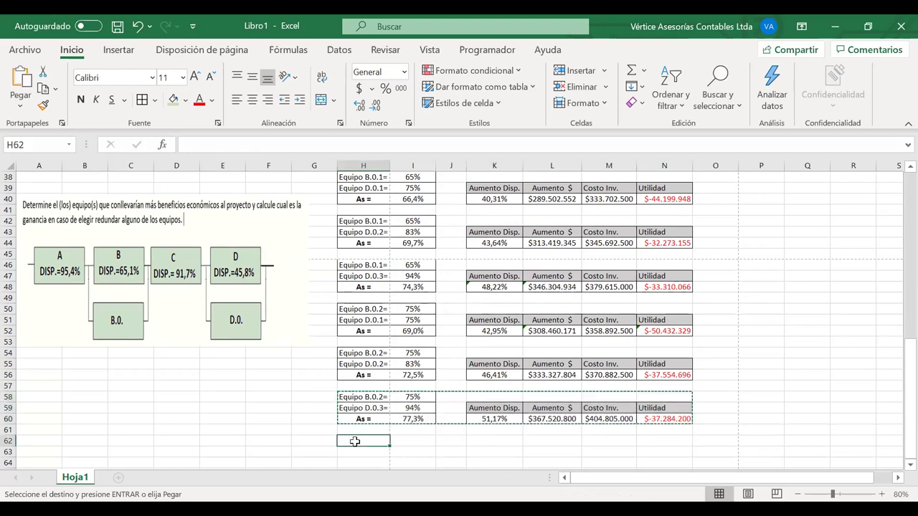
{"action": "key", "text": "Return"}
- Relabel the pasted block's equipment as "Equipo B.0.3=" in H62 and "Equipo D.0.1=" in H63
{"action": "left_click", "coordinate": [382, 442]}
{"action": "key", "text": "F2"}
{"action": "key", "text": "BackSpace"}
{"action": "key", "text": "BackSpace"}
{"action": "type", "text": "3="}
{"action": "key", "text": "Return"}
{"action": "key", "text": "F2"}
{"action": "key", "text": "BackSpace"}
{"action": "key", "text": "BackSpace"}
{"action": "type", "text": "1="}
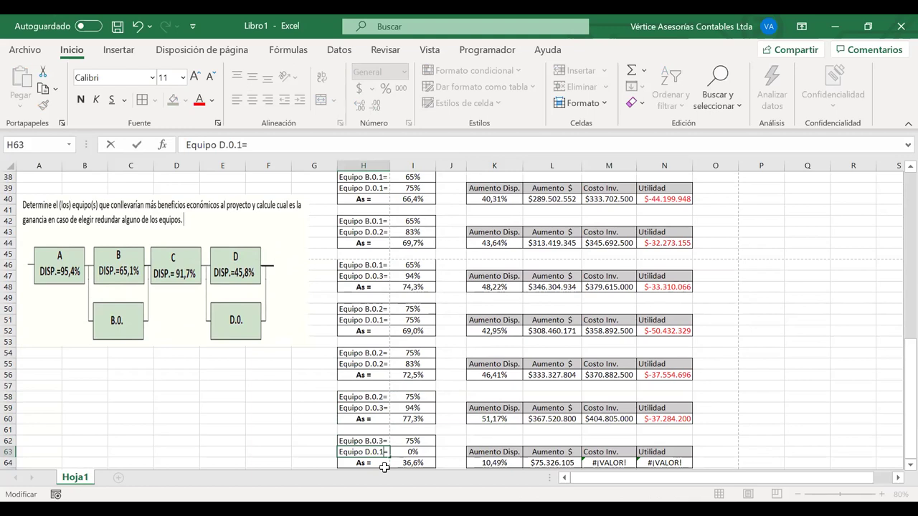
- Link the availabilities of the B.0.3 and D.0.1 combination to the data tables: I62 as =M5 and I63 as =M8
{"action": "scroll", "coordinate": [430, 393], "scroll_direction": "down", "scroll_amount": 2}
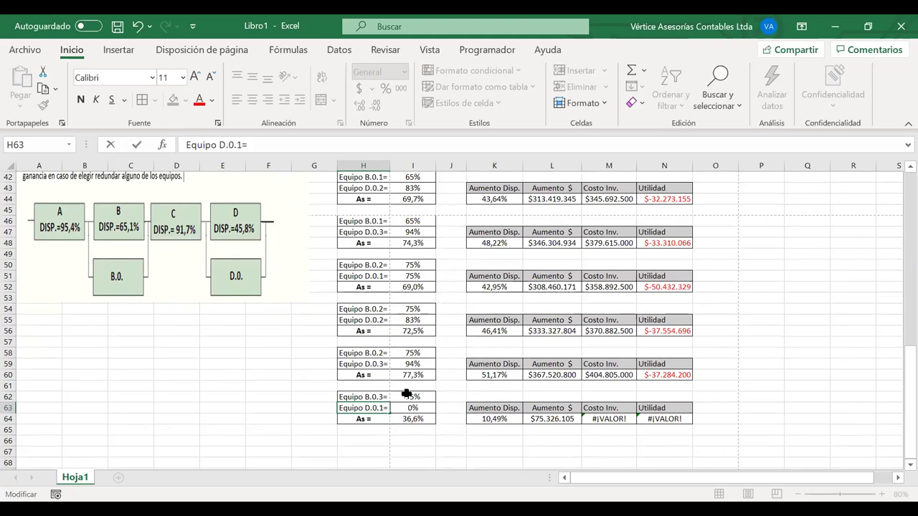
{"action": "left_click", "coordinate": [406, 394]}
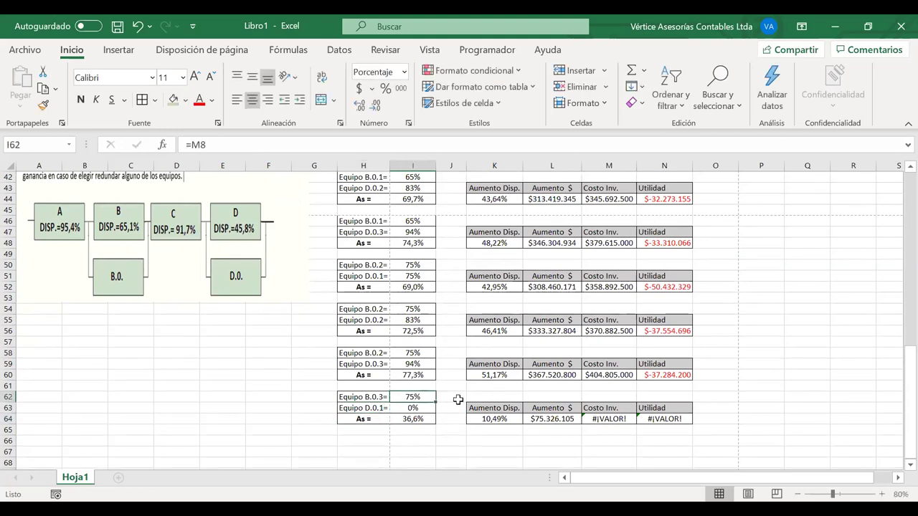
{"action": "type", "text": "="}
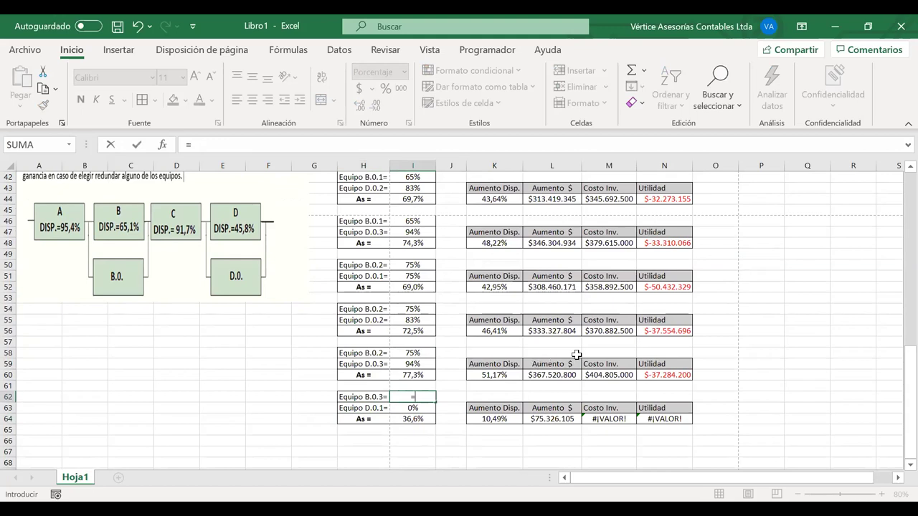
{"action": "scroll", "coordinate": [577, 354], "scroll_direction": "up", "scroll_amount": 14}
{"action": "left_click", "coordinate": [627, 221]}
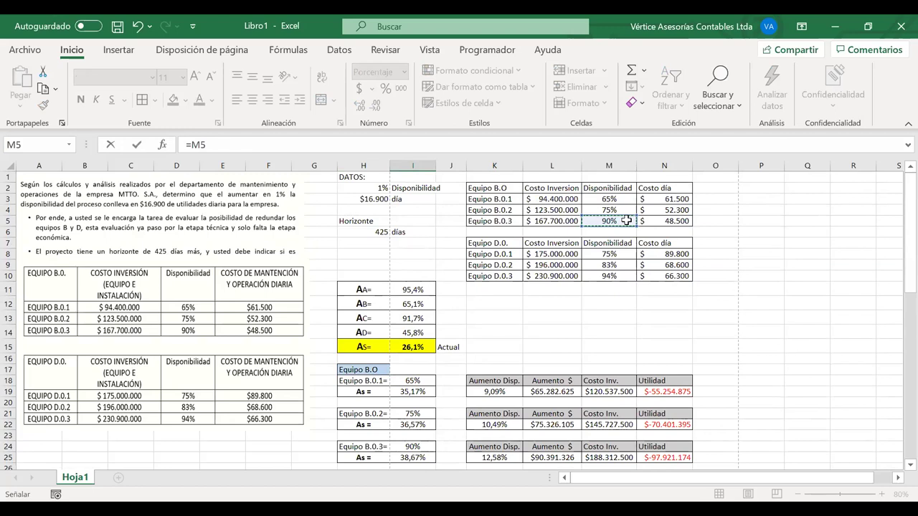
{"action": "key", "text": "Return"}
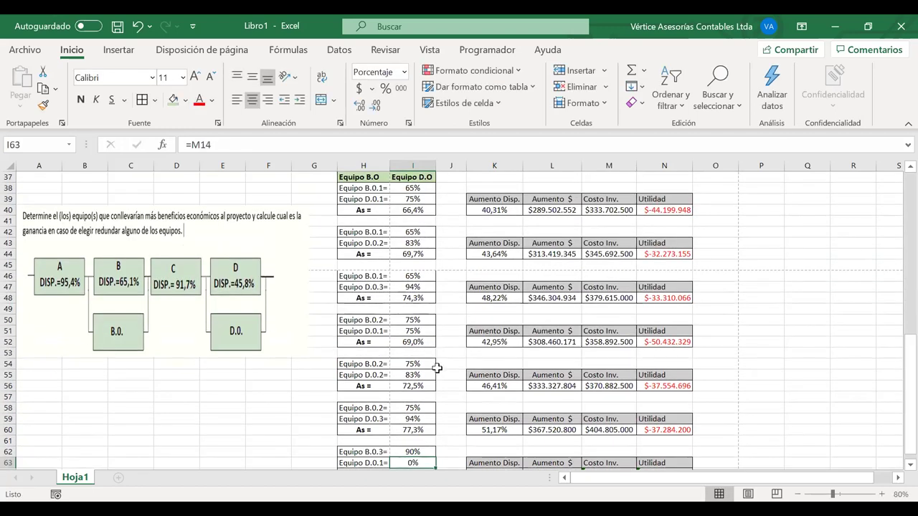
{"action": "type", "text": "="}
{"action": "scroll", "coordinate": [626, 264], "scroll_direction": "up", "scroll_amount": 12}
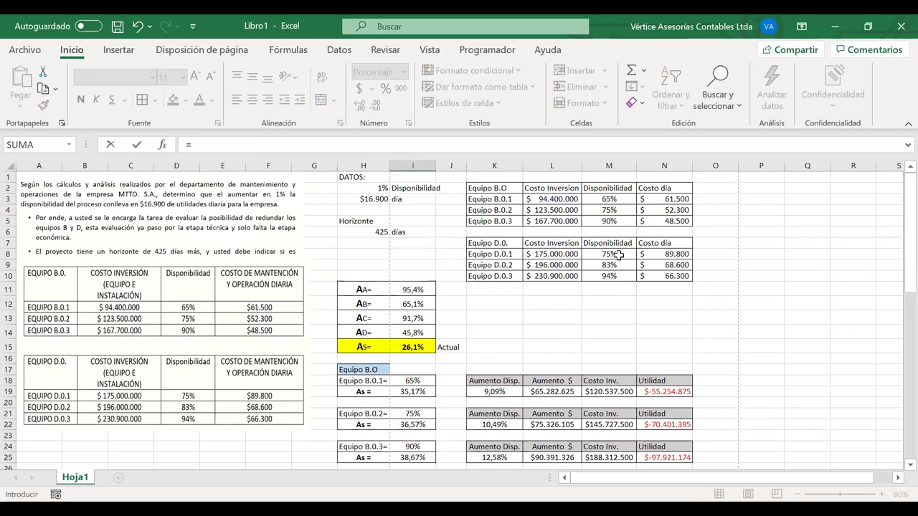
{"action": "left_click", "coordinate": [618, 255]}
{"action": "key", "text": "Return"}
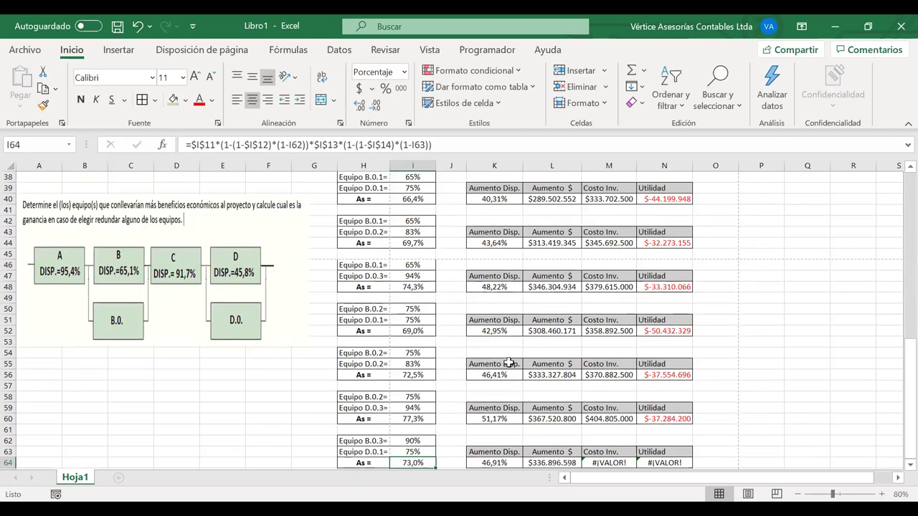
- Change the Costo Inv. formula in M64 to =M25+M29, adding the individual costs of equipment B.0.3 and D.0.1
{"action": "scroll", "coordinate": [509, 363], "scroll_direction": "down", "scroll_amount": 1}
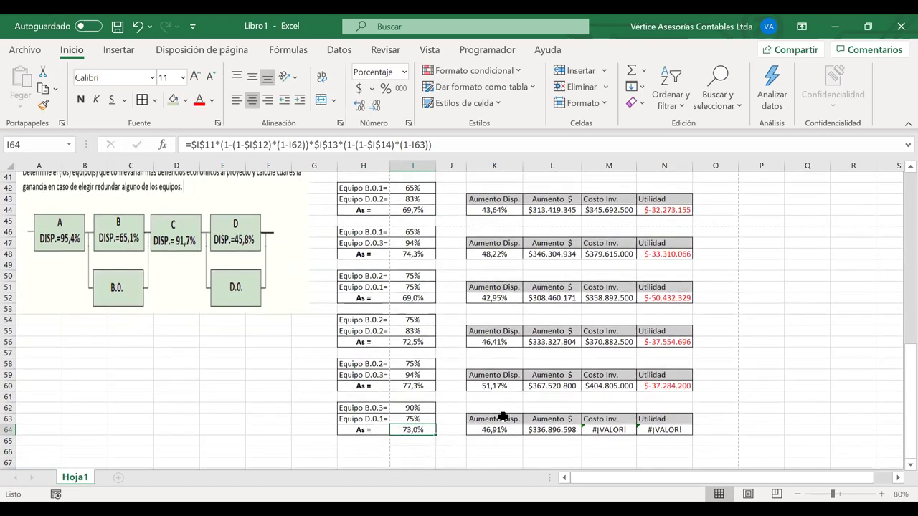
{"action": "left_click", "coordinate": [502, 430]}
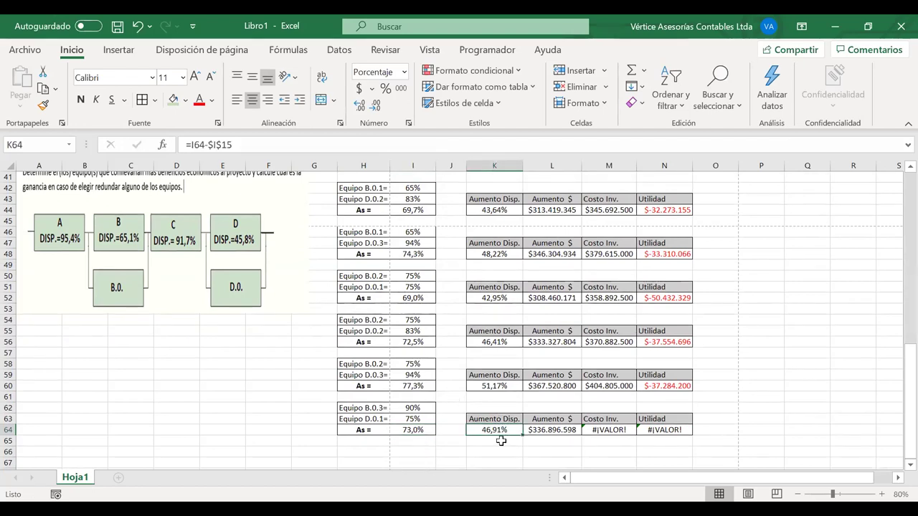
{"action": "left_click", "coordinate": [559, 433]}
{"action": "left_click", "coordinate": [596, 431]}
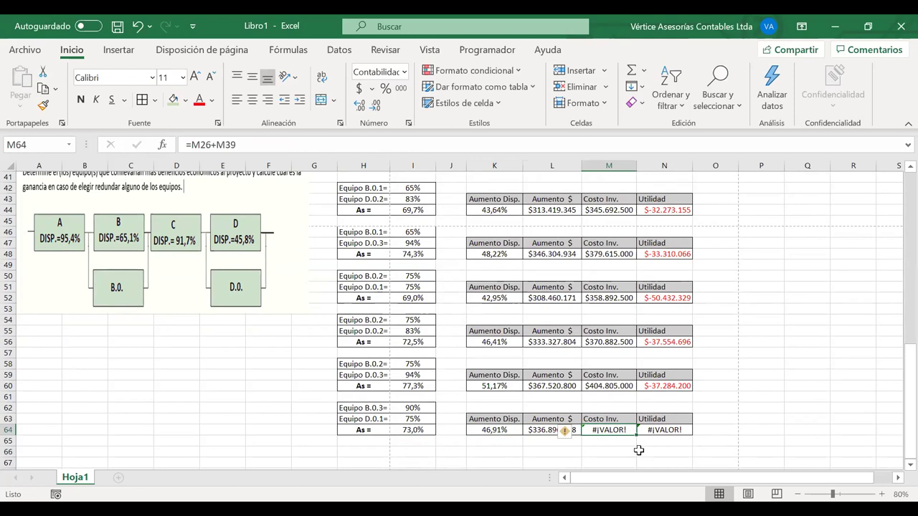
{"action": "double_click", "coordinate": [616, 429]}
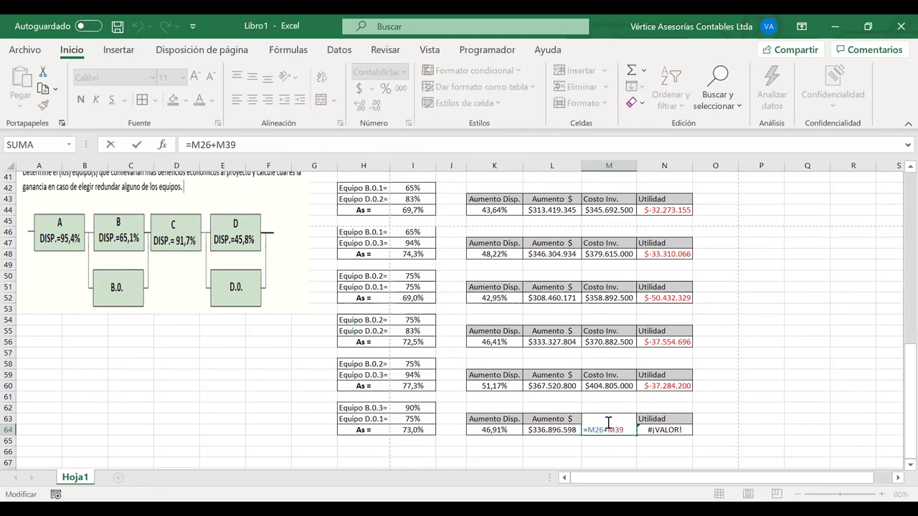
{"action": "scroll", "coordinate": [633, 244], "scroll_direction": "up", "scroll_amount": 6}
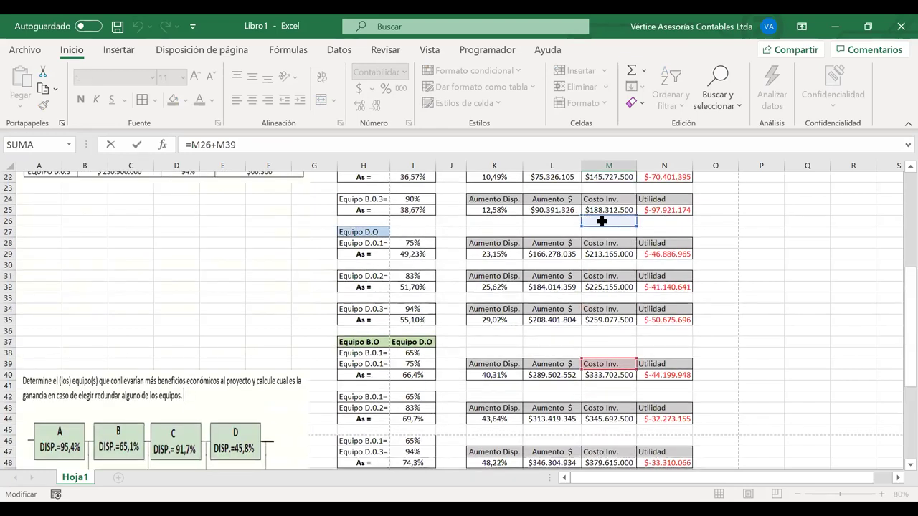
{"action": "left_click_drag", "start_coordinate": [602, 227], "coordinate": [602, 214]}
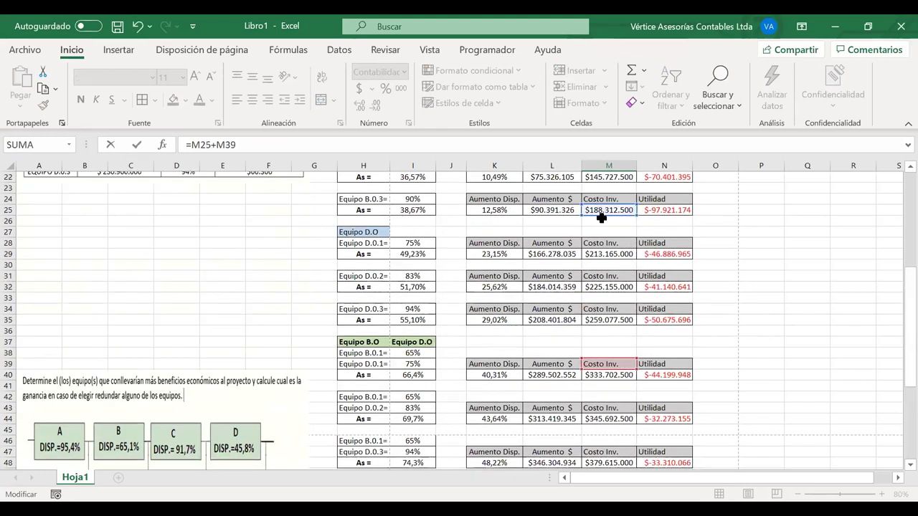
{"action": "left_click_drag", "start_coordinate": [592, 364], "coordinate": [596, 269]}
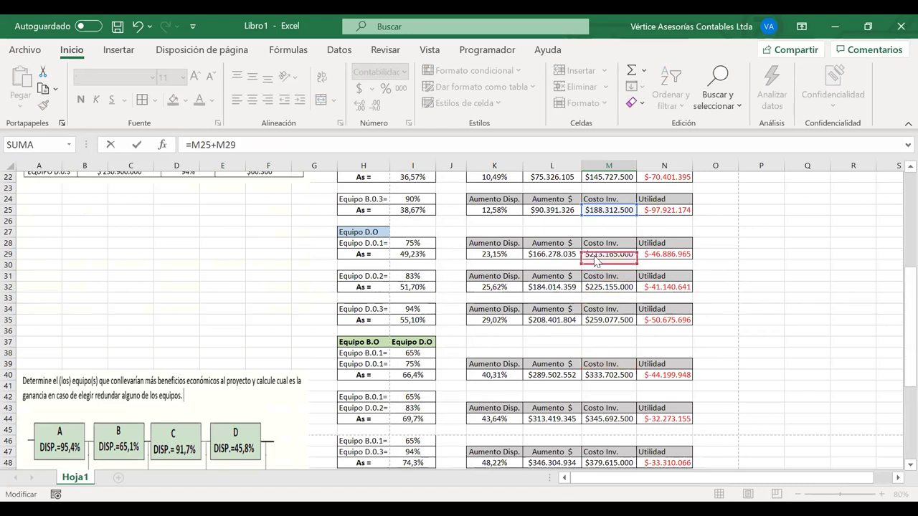
{"action": "key", "text": "Return"}
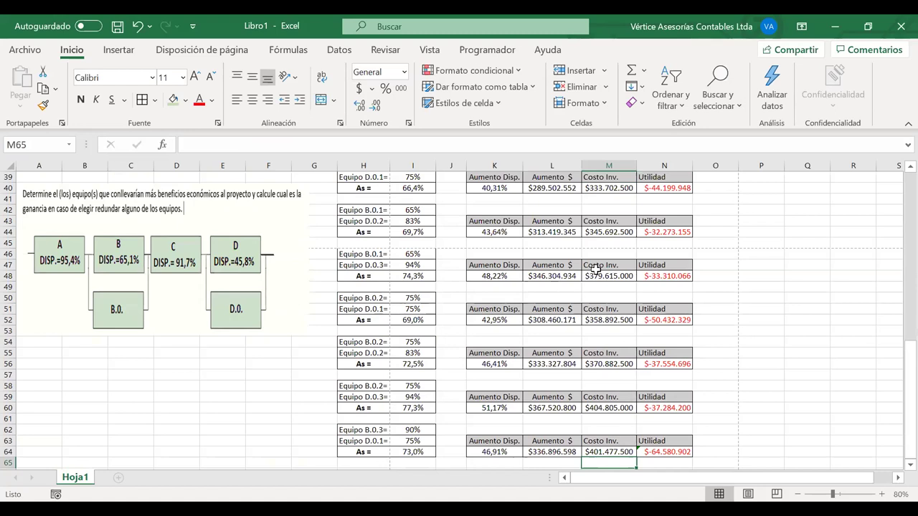
- Examine the investment cost and profit of the B.0.3 and D.0.1 combination, tracing the cells the M64 formula refers to
{"action": "scroll", "coordinate": [595, 269], "scroll_direction": "up", "scroll_amount": 5}
{"action": "scroll", "coordinate": [602, 364], "scroll_direction": "down", "scroll_amount": 3}
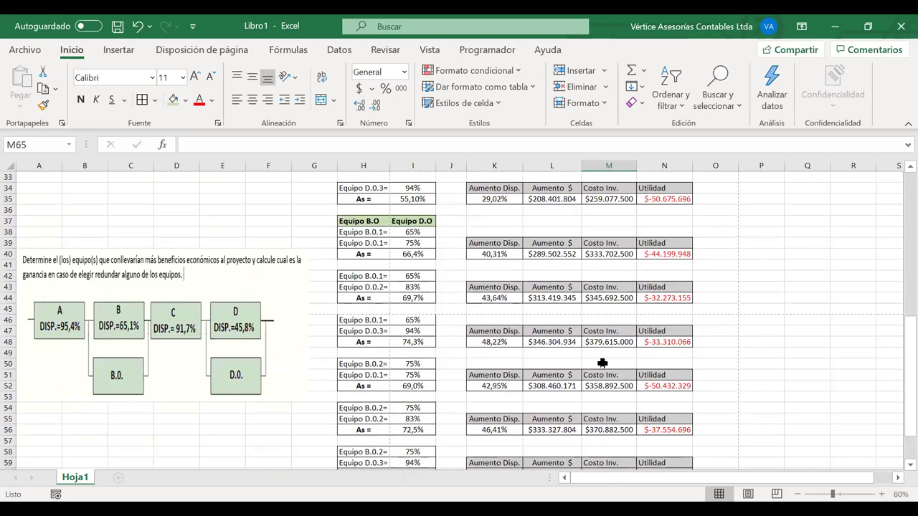
{"action": "scroll", "coordinate": [603, 364], "scroll_direction": "down", "scroll_amount": 2}
{"action": "left_click", "coordinate": [606, 463]}
{"action": "scroll", "coordinate": [626, 377], "scroll_direction": "down", "scroll_amount": 1}
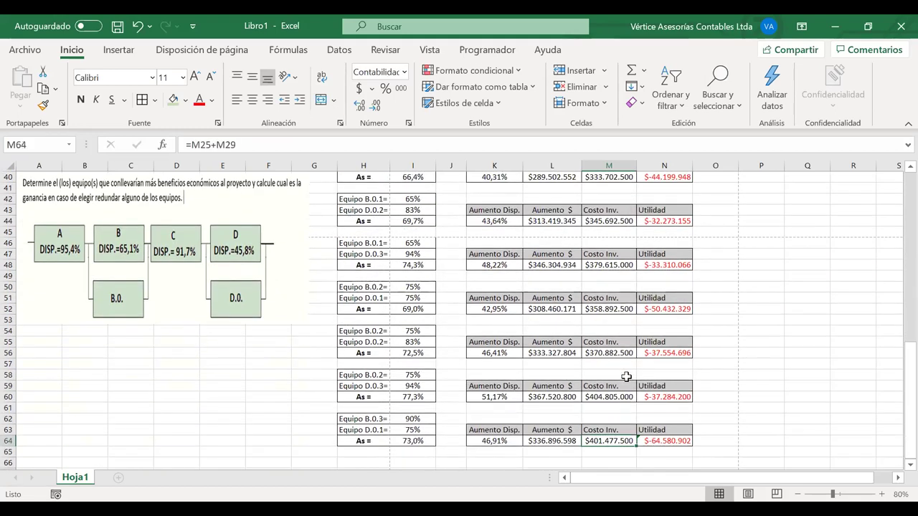
{"action": "key", "text": "F2"}
{"action": "scroll", "coordinate": [626, 373], "scroll_direction": "up", "scroll_amount": 4}
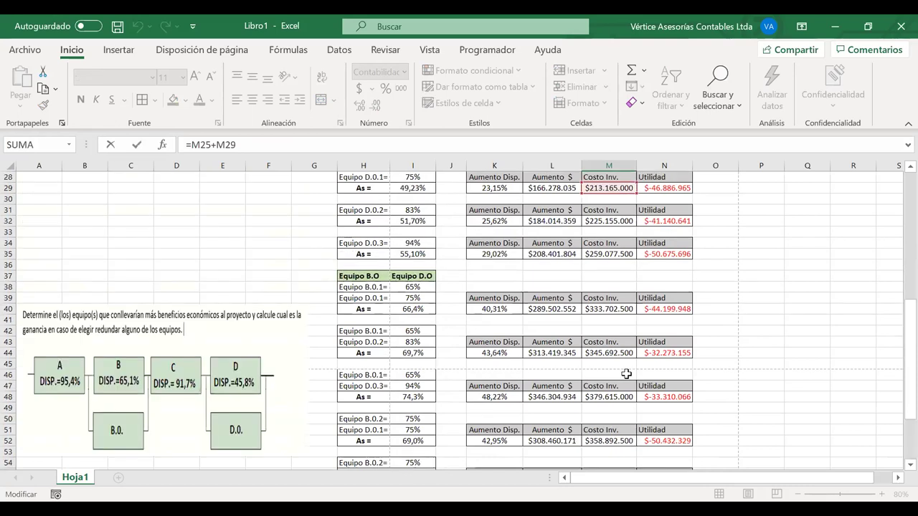
{"action": "scroll", "coordinate": [626, 374], "scroll_direction": "up", "scroll_amount": 1}
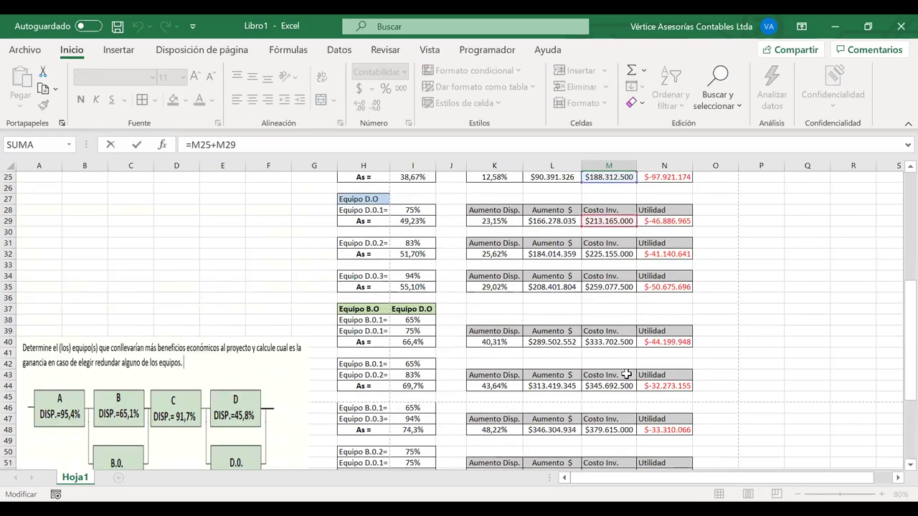
{"action": "scroll", "coordinate": [626, 373], "scroll_direction": "up", "scroll_amount": 1}
{"action": "key", "text": "Return"}
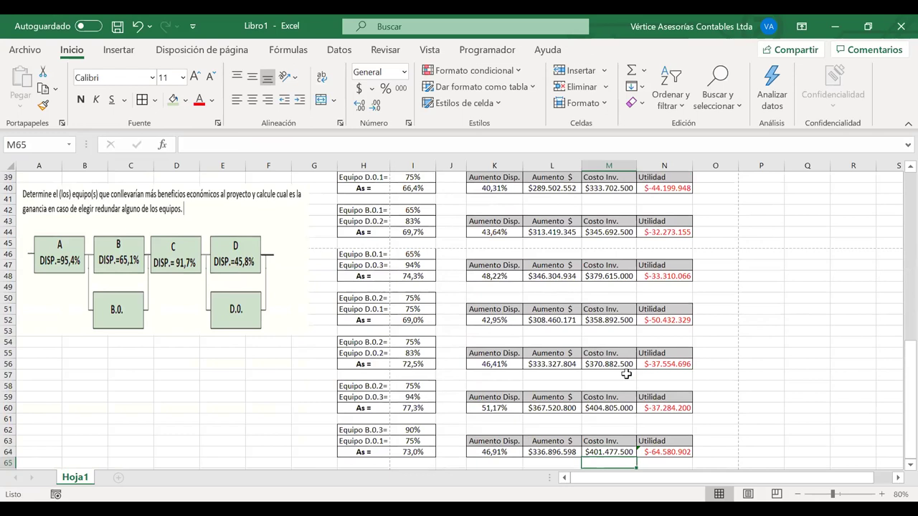
{"action": "key", "text": "Up"}
{"action": "key", "text": "Right"}
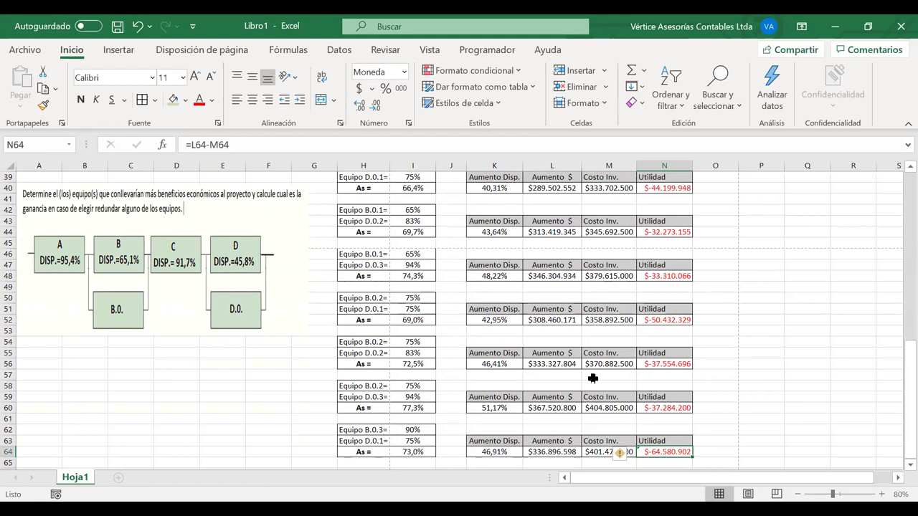
- Copy the B.0.3 and D.0.1 combination block H62:N64 and paste it starting at H66
{"action": "scroll", "coordinate": [390, 385], "scroll_direction": "down", "scroll_amount": 1}
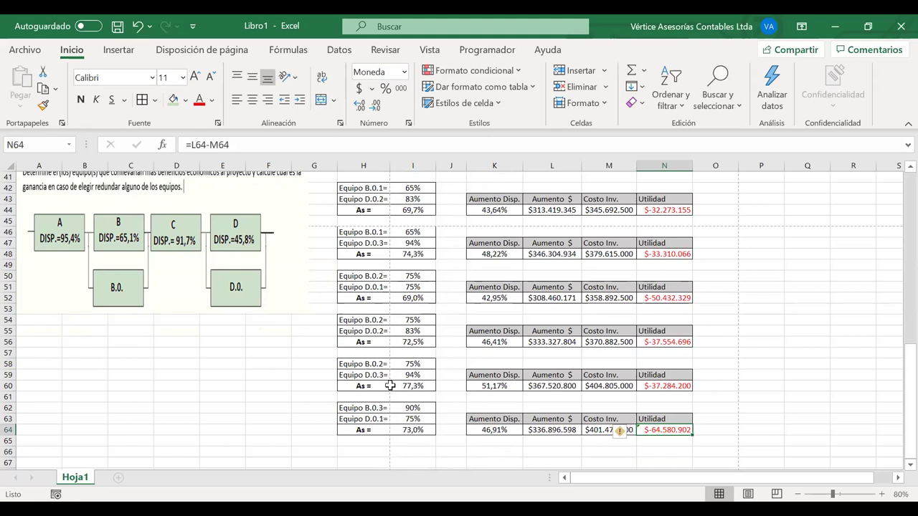
{"action": "left_click_drag", "start_coordinate": [372, 403], "coordinate": [663, 427]}
{"action": "key", "text": "ctrl+c"}
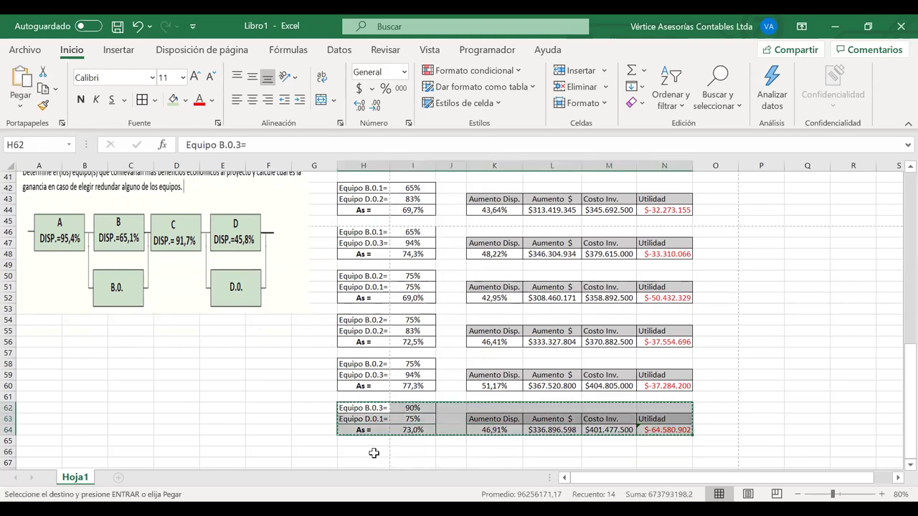
{"action": "left_click", "coordinate": [373, 452]}
{"action": "key", "text": "ctrl+v"}
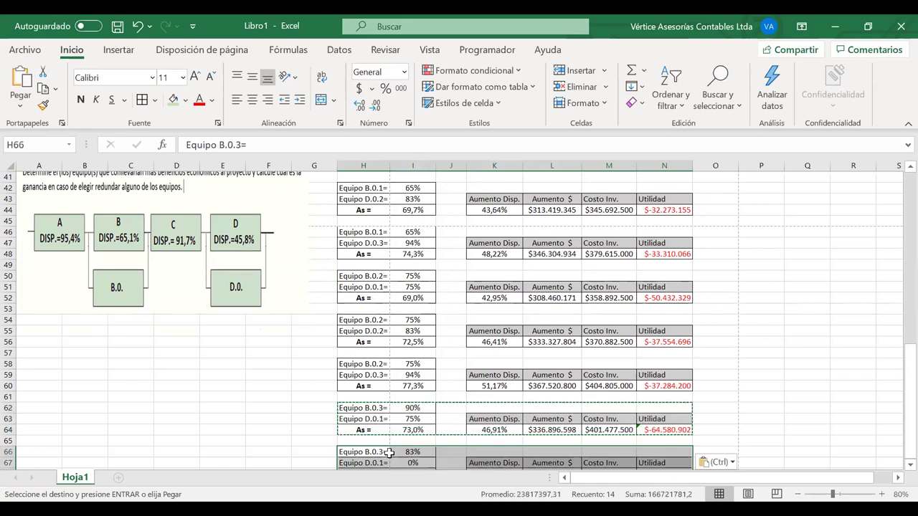
{"action": "scroll", "coordinate": [481, 378], "scroll_direction": "down", "scroll_amount": 1}
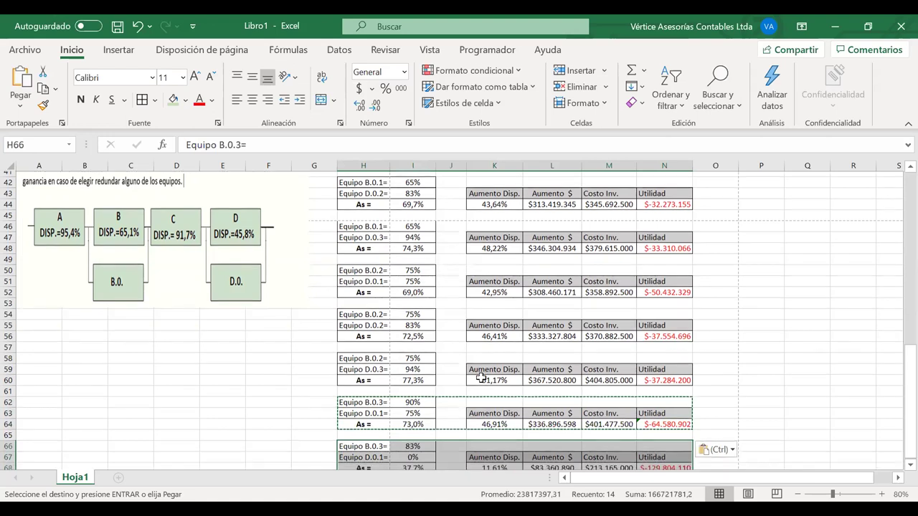
{"action": "scroll", "coordinate": [378, 411], "scroll_direction": "down", "scroll_amount": 1}
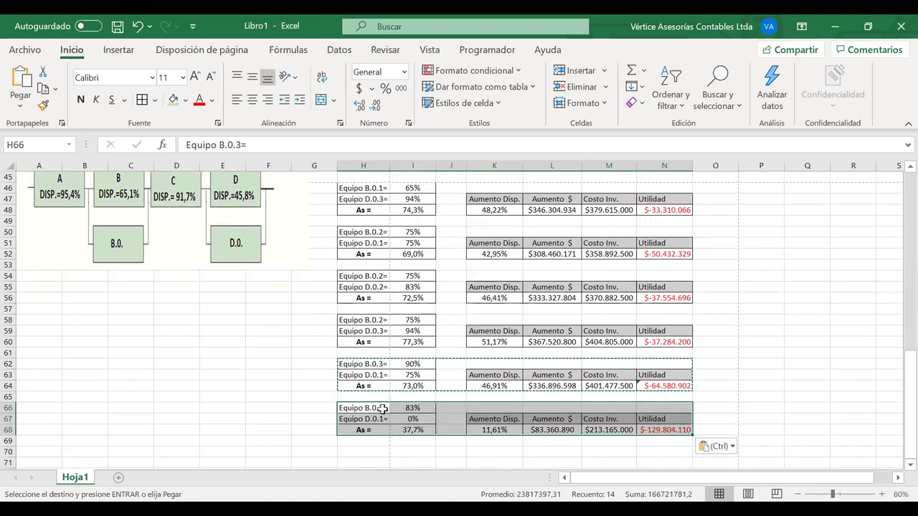
- Relabel the D equipment of the pasted block in H67 as "Equipo D.0.2="
{"action": "left_click", "coordinate": [383, 408]}
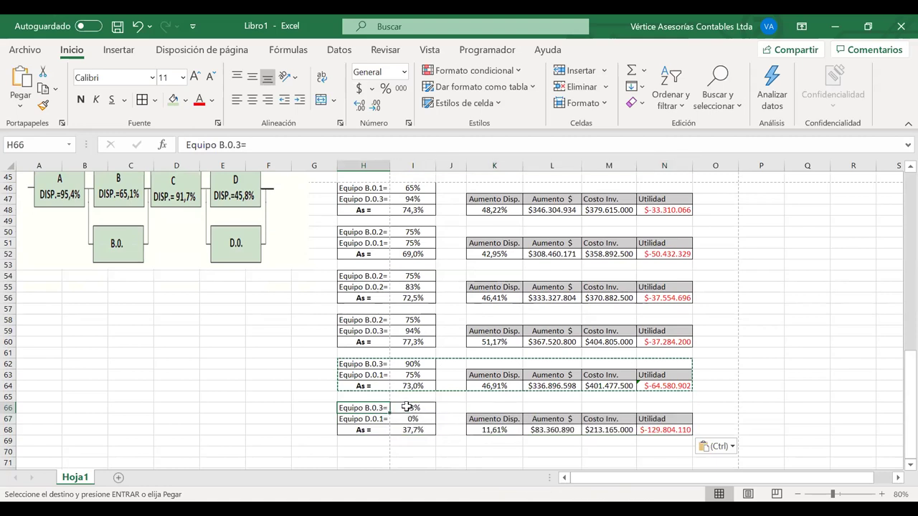
{"action": "double_click", "coordinate": [382, 419]}
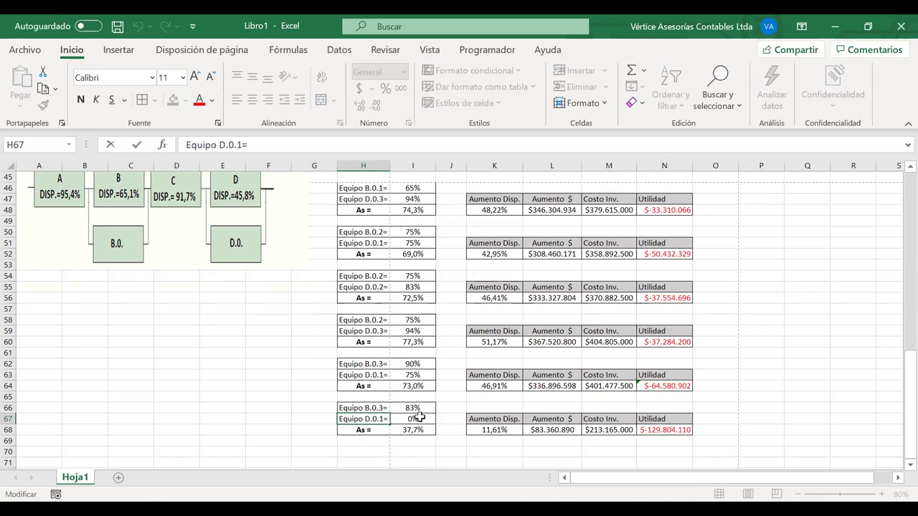
{"action": "key", "text": "BackSpace"}
{"action": "type", "text": "2"}
- Link the availabilities of the B.0.3 and D.0.2 combination to the data tables: I66 as =M5 and I67 as =M9
{"action": "left_click", "coordinate": [411, 408]}
{"action": "type", "text": "="}
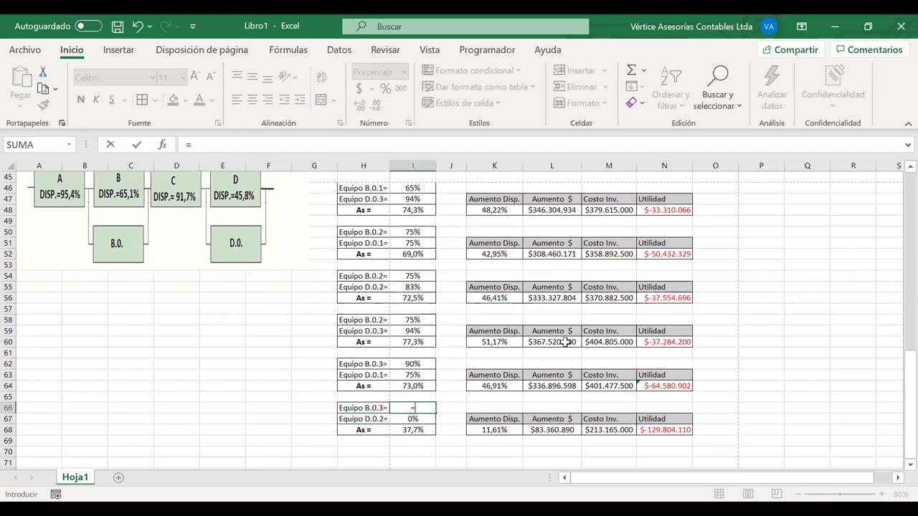
{"action": "scroll", "coordinate": [566, 342], "scroll_direction": "up", "scroll_amount": 1}
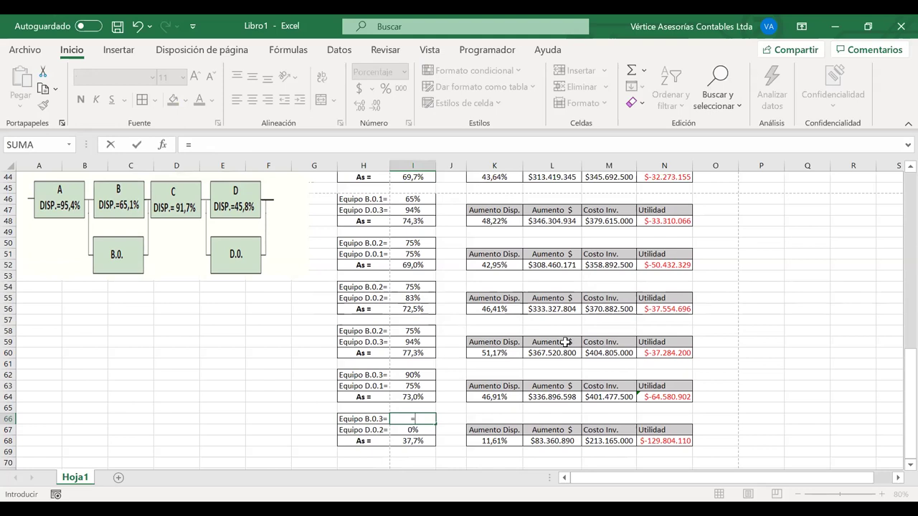
{"action": "scroll", "coordinate": [590, 269], "scroll_direction": "up", "scroll_amount": 14}
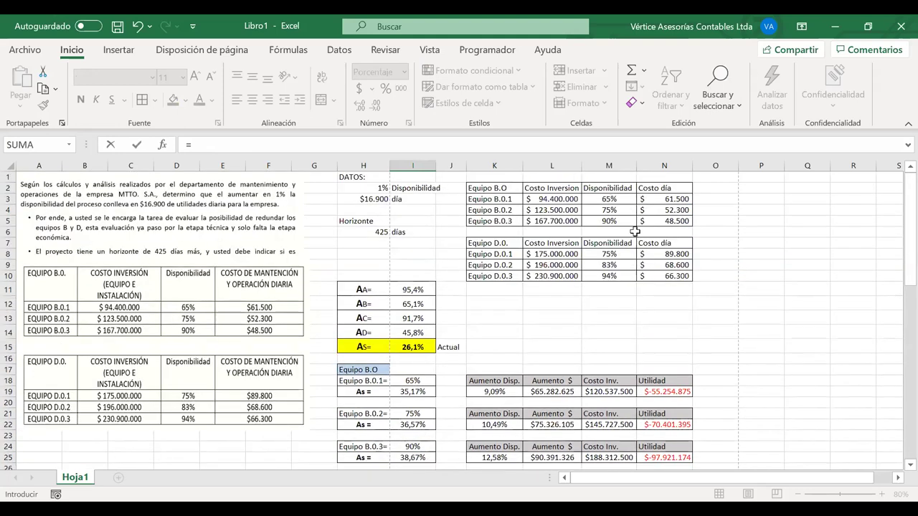
{"action": "left_click", "coordinate": [634, 225]}
{"action": "key", "text": "Return"}
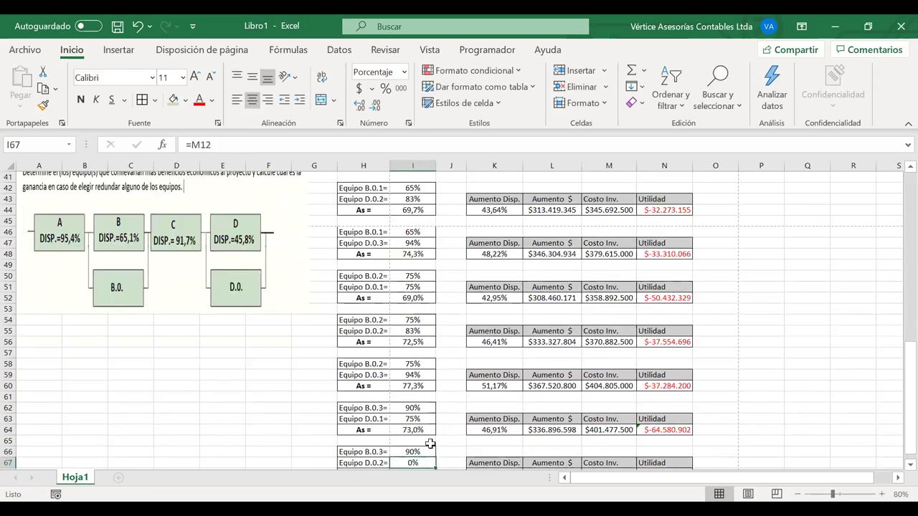
{"action": "type", "text": "="}
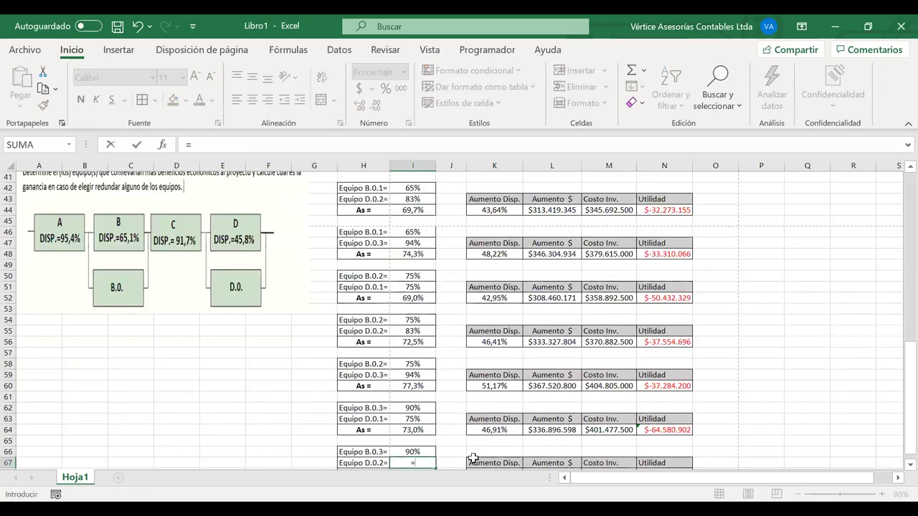
{"action": "scroll", "coordinate": [574, 359], "scroll_direction": "up", "scroll_amount": 13}
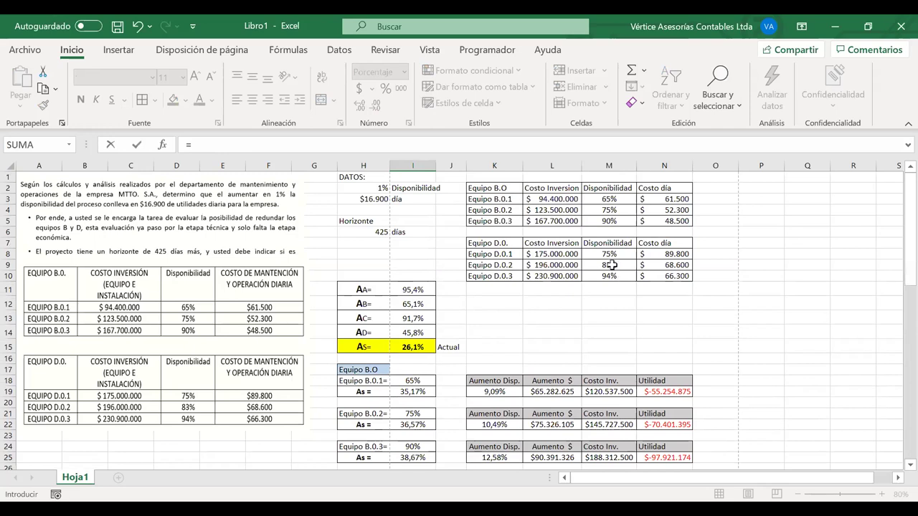
{"action": "left_click", "coordinate": [612, 264]}
{"action": "key", "text": "Return"}
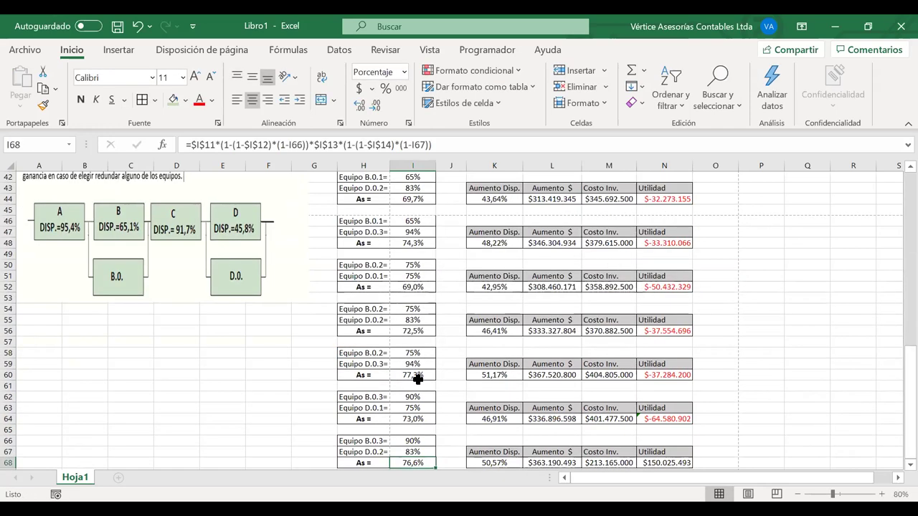
- Correct the investment cost formula of the B.0.3 and D.0.2 combination in M68 to =M25+M32
{"action": "scroll", "coordinate": [418, 388], "scroll_direction": "down", "scroll_amount": 1}
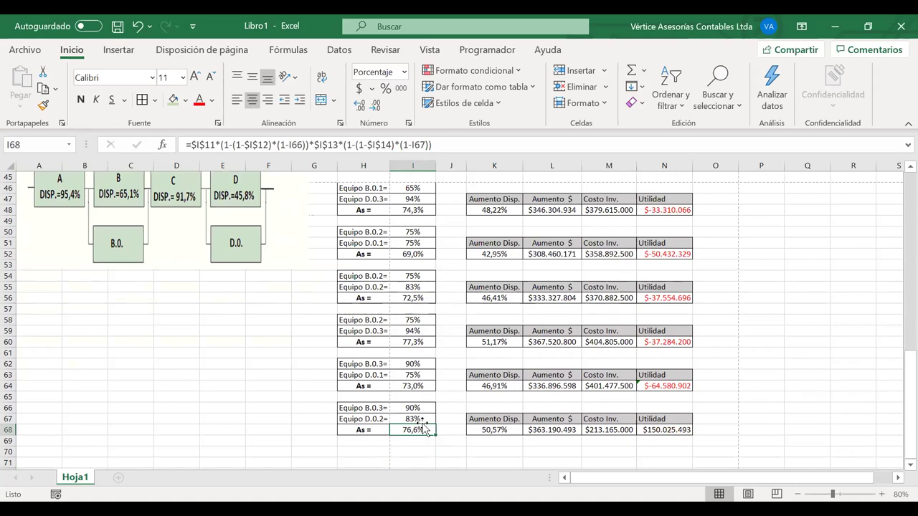
{"action": "left_click", "coordinate": [495, 430]}
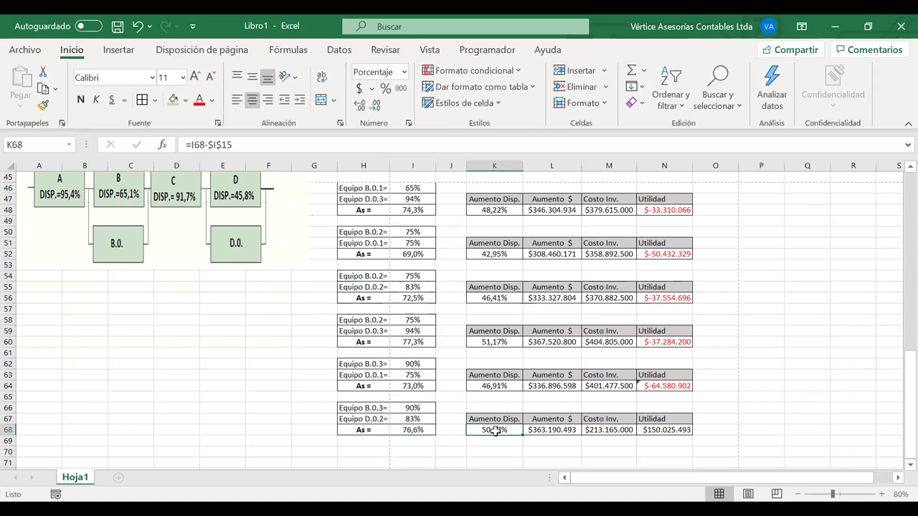
{"action": "left_click", "coordinate": [493, 386]}
{"action": "left_click", "coordinate": [498, 341]}
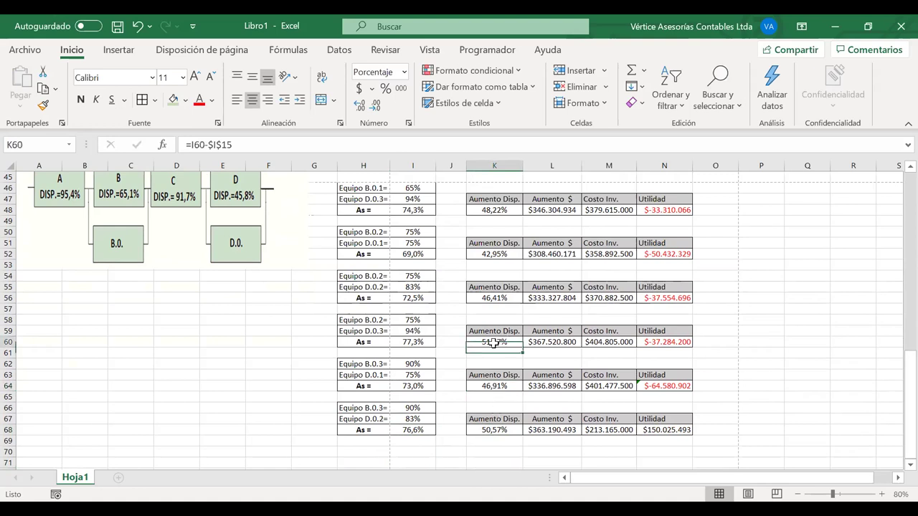
{"action": "left_click", "coordinate": [551, 428]}
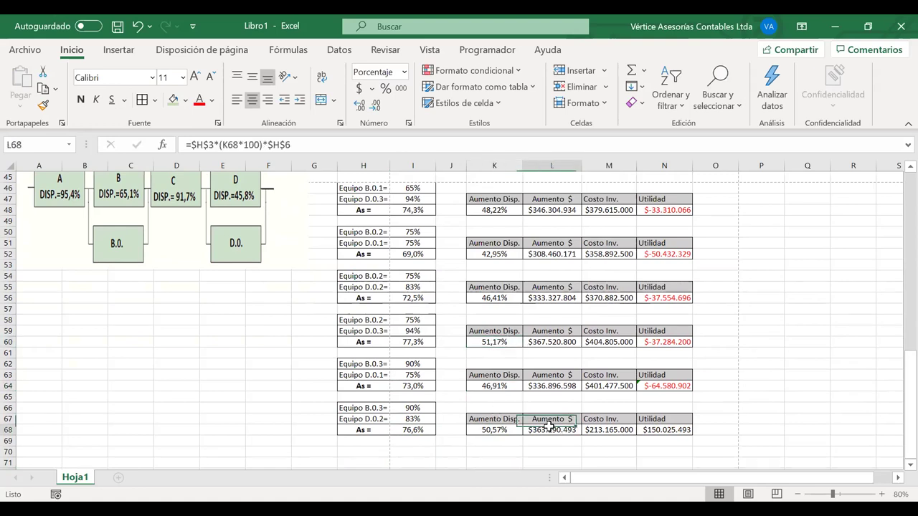
{"action": "left_click", "coordinate": [608, 431]}
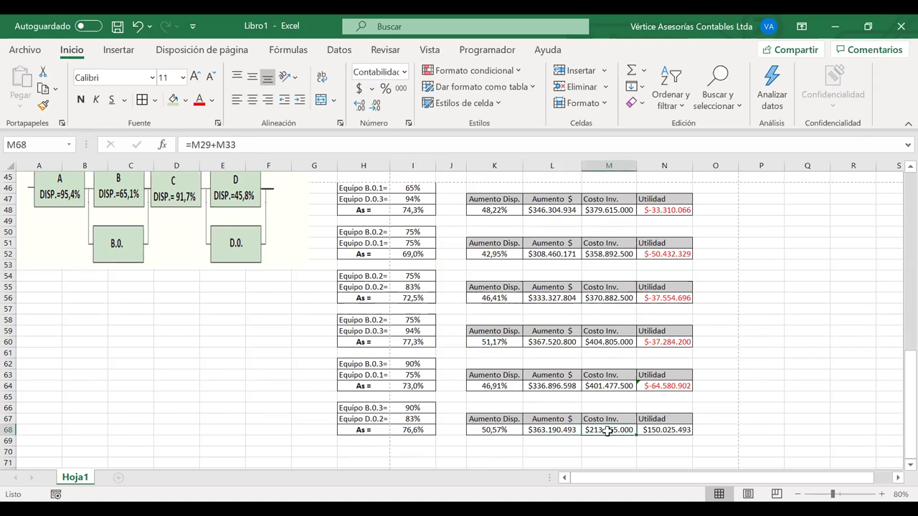
{"action": "double_click", "coordinate": [607, 431]}
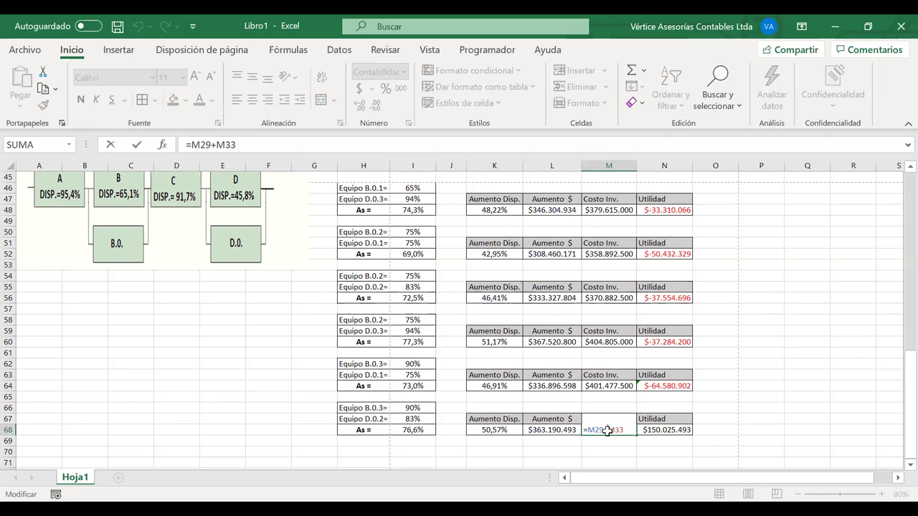
{"action": "scroll", "coordinate": [608, 429], "scroll_direction": "up", "scroll_amount": 11}
{"action": "left_click_drag", "start_coordinate": [609, 387], "coordinate": [595, 334]}
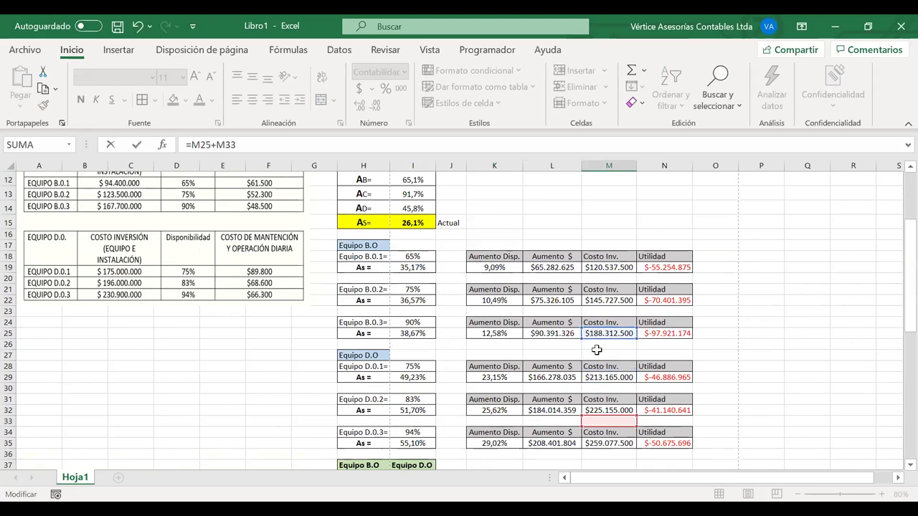
{"action": "scroll", "coordinate": [596, 350], "scroll_direction": "down", "scroll_amount": 1}
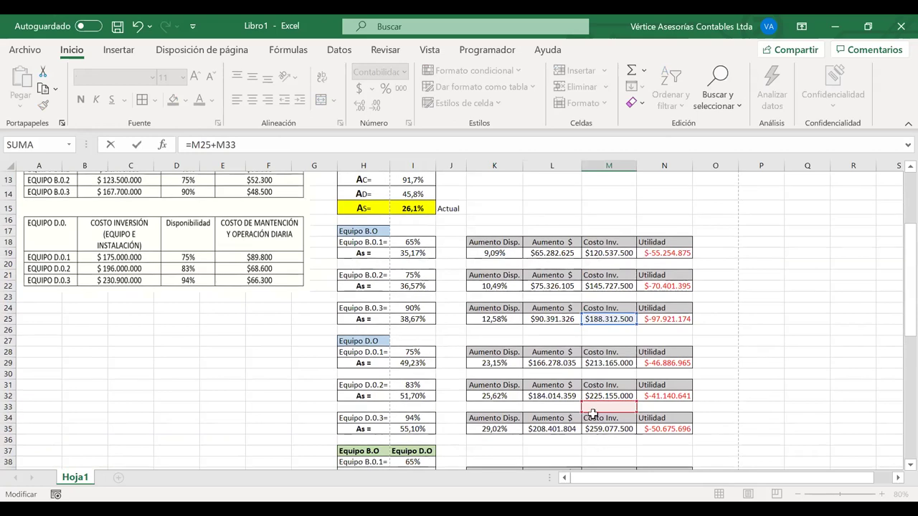
{"action": "left_click_drag", "start_coordinate": [593, 412], "coordinate": [590, 394]}
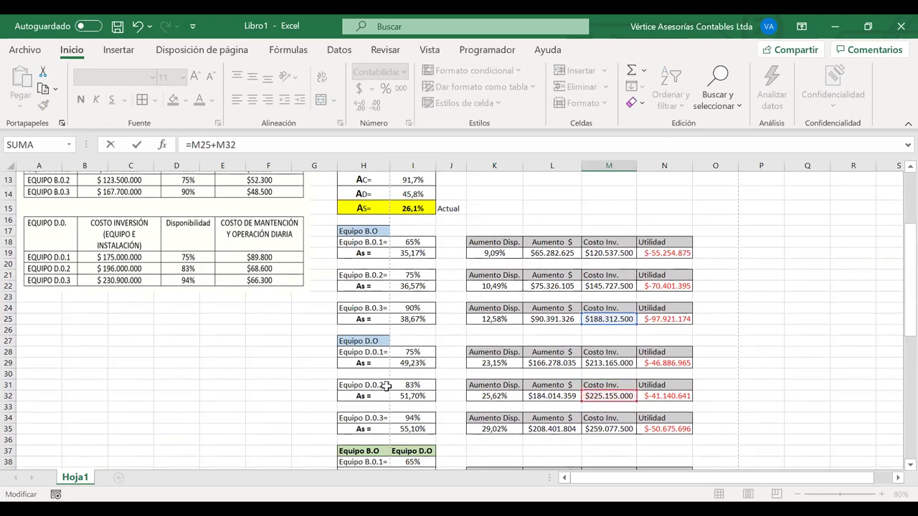
{"action": "key", "text": "Return"}
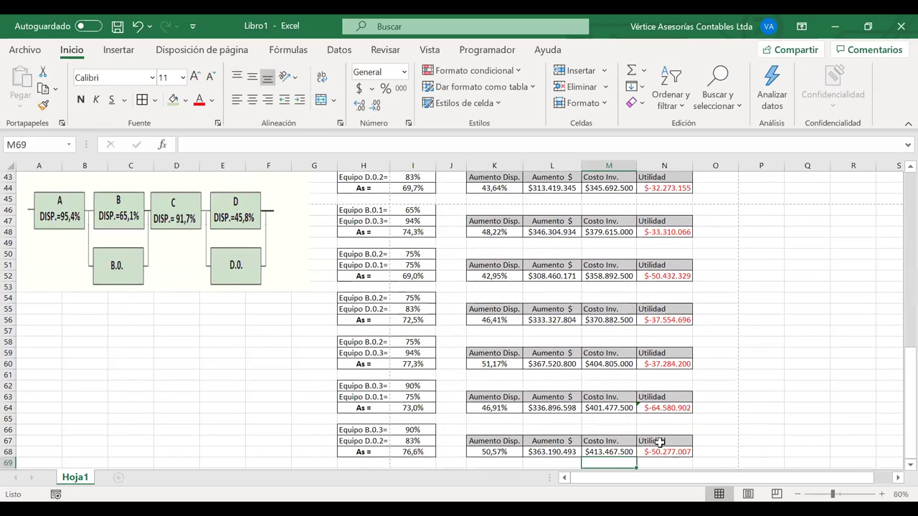
- Copy the B.0.3 and D.0.2 combination block H66:N68 and paste it starting at H70
{"action": "scroll", "coordinate": [659, 443], "scroll_direction": "down", "scroll_amount": 2}
{"action": "left_click_drag", "start_coordinate": [367, 386], "coordinate": [661, 410]}
{"action": "key", "text": "ctrl+c"}
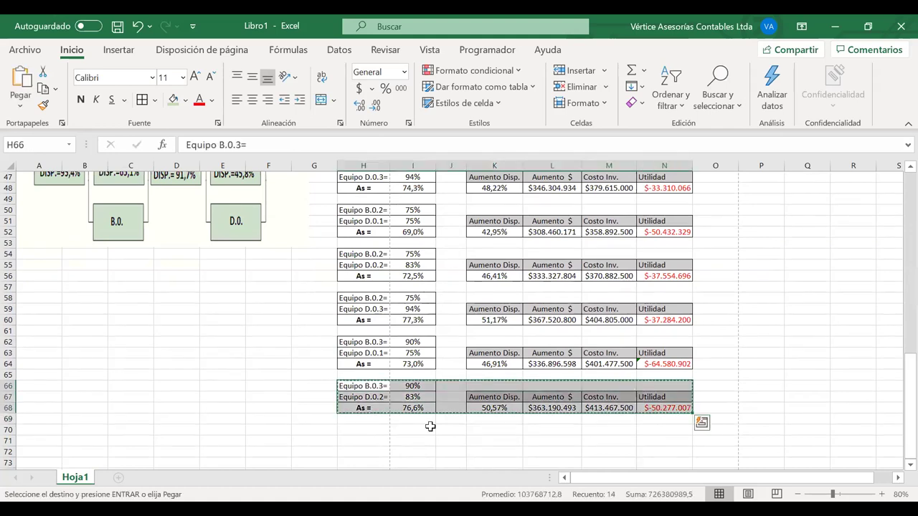
{"action": "left_click", "coordinate": [370, 429]}
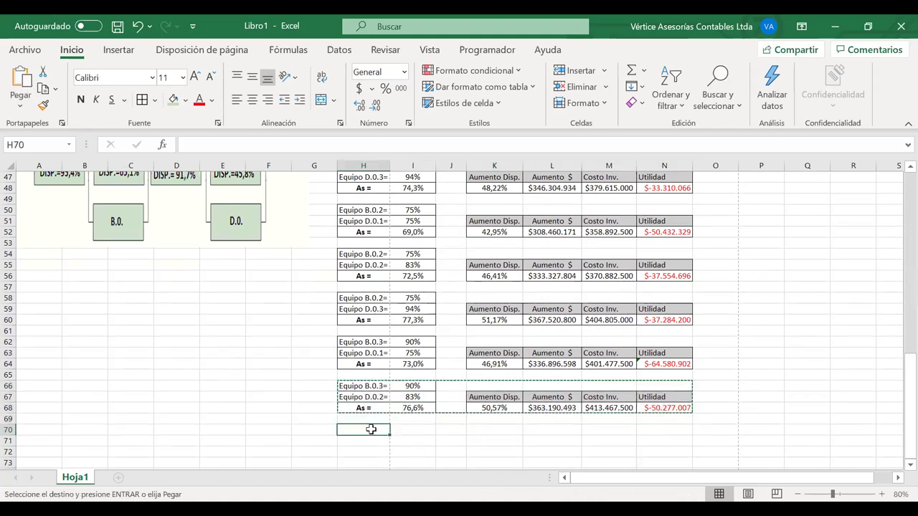
{"action": "key", "text": "ctrl+v"}
{"action": "scroll", "coordinate": [395, 426], "scroll_direction": "down", "scroll_amount": 1}
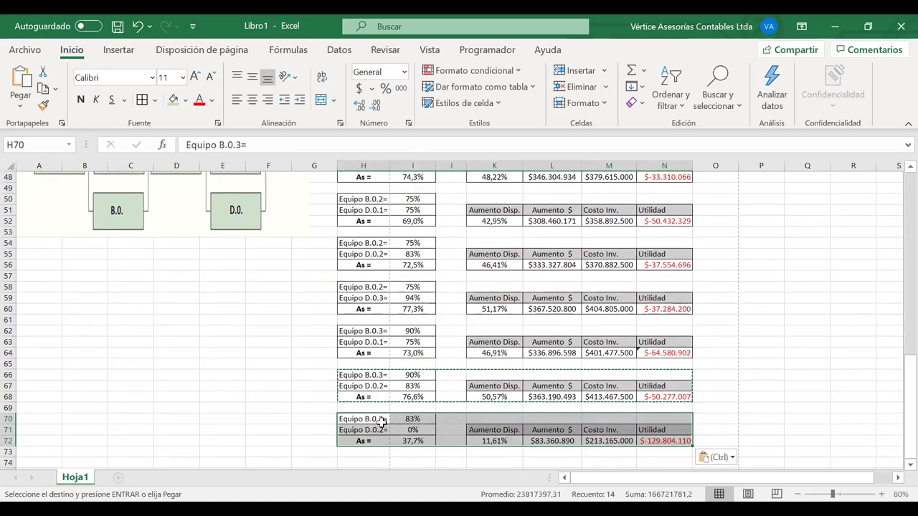
- Relabel the D equipment of the pasted block in H71 as "Equipo D.0.3="
{"action": "left_click", "coordinate": [381, 430]}
{"action": "key", "text": "F2"}
{"action": "key", "text": "BackSpace"}
{"action": "key", "text": "BackSpace"}
{"action": "type", "text": "3="}
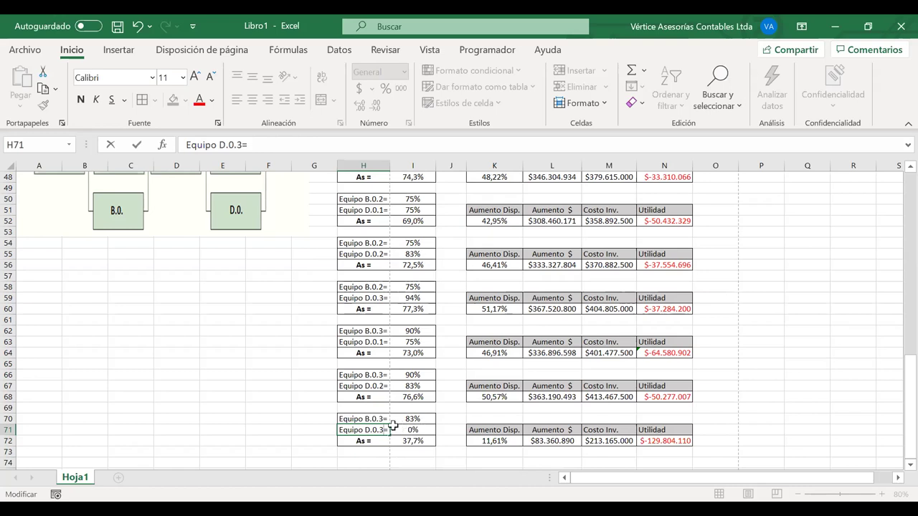
{"action": "key", "text": "Return"}
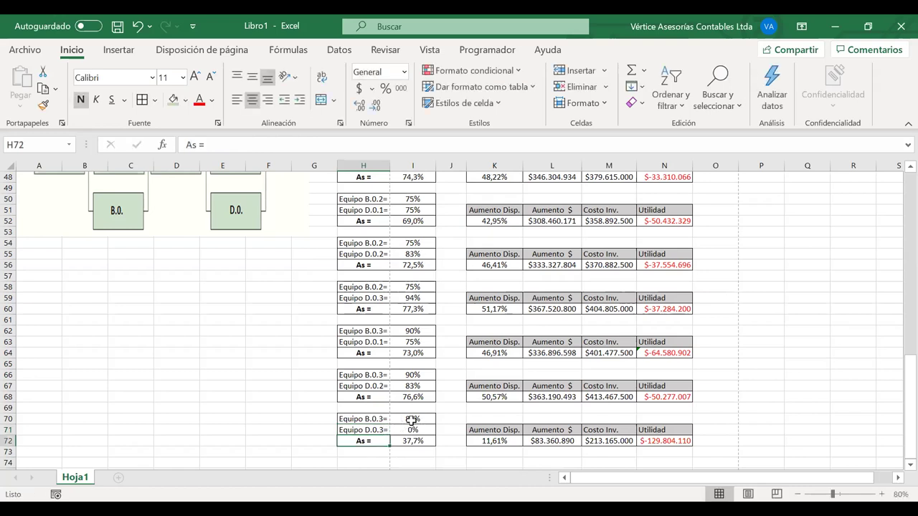
- Link the availabilities of the B.0.3 and D.0.3 combination to the data tables: I70 as =M5 and I71 as =M10
{"action": "left_click", "coordinate": [394, 419]}
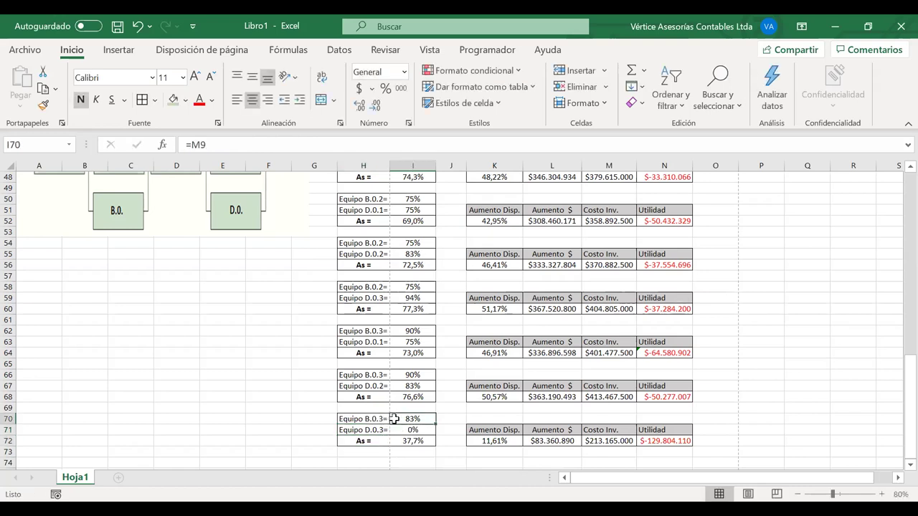
{"action": "left_click", "coordinate": [380, 419], "text": "shift"}
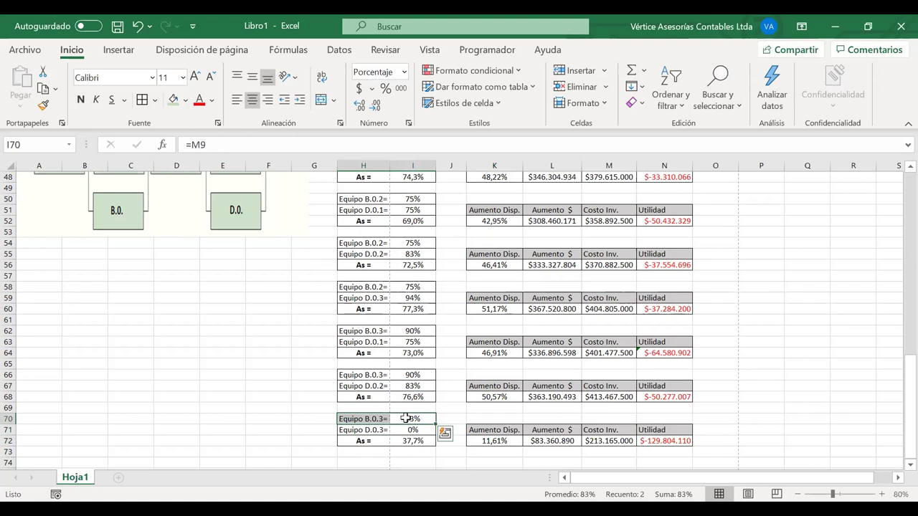
{"action": "left_click", "coordinate": [406, 419]}
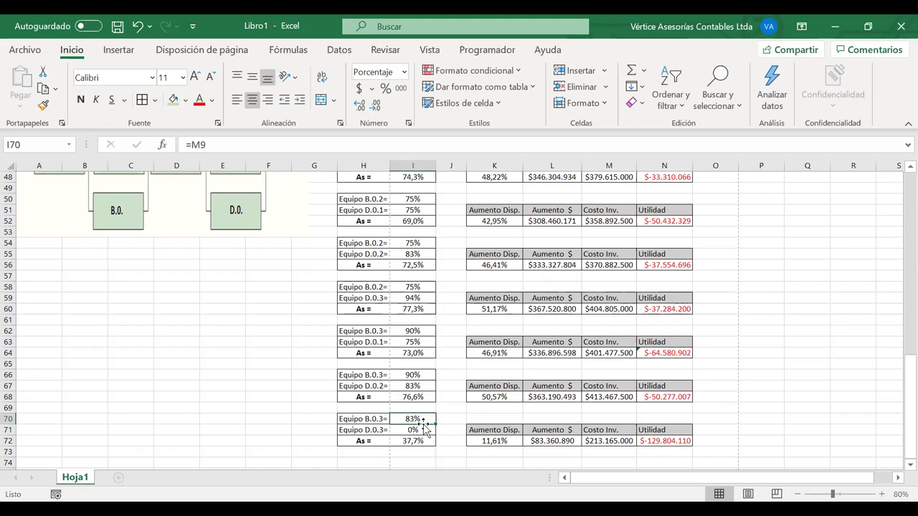
{"action": "type", "text": "="}
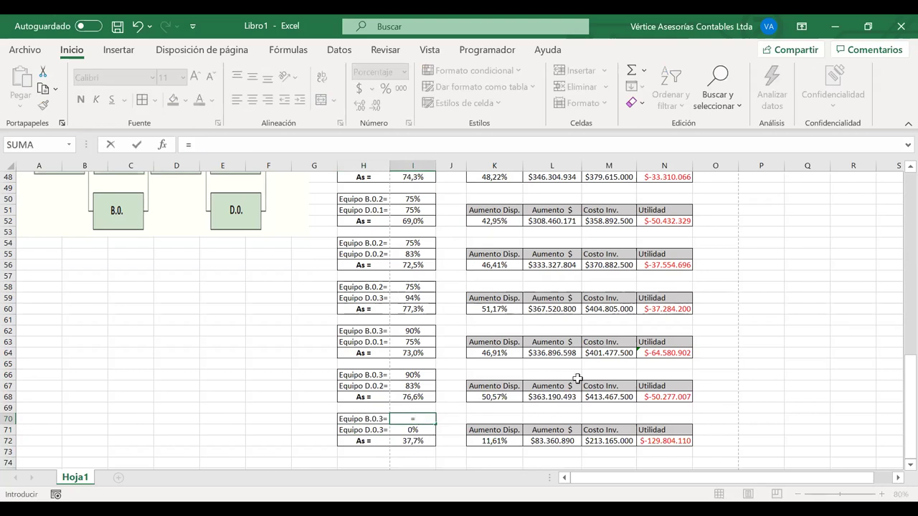
{"action": "scroll", "coordinate": [578, 378], "scroll_direction": "up", "scroll_amount": 15}
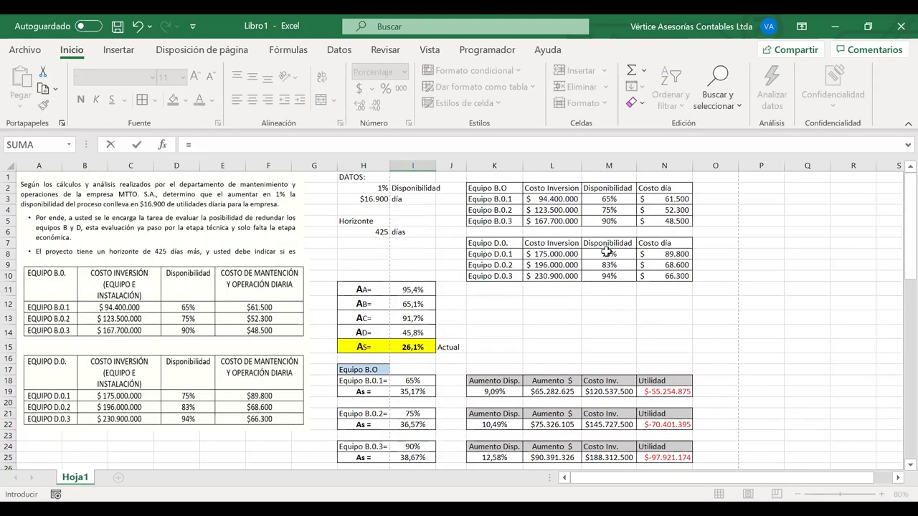
{"action": "left_click", "coordinate": [610, 221]}
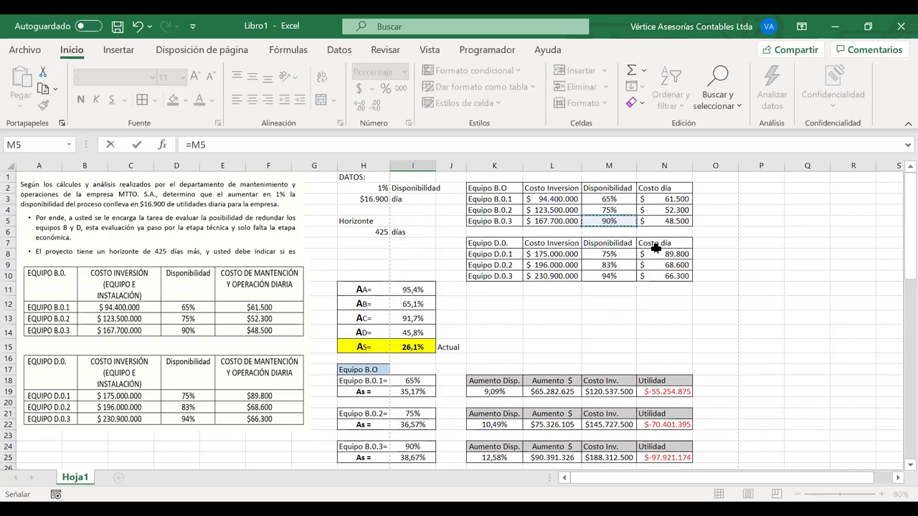
{"action": "key", "text": "Return"}
{"action": "type", "text": "="}
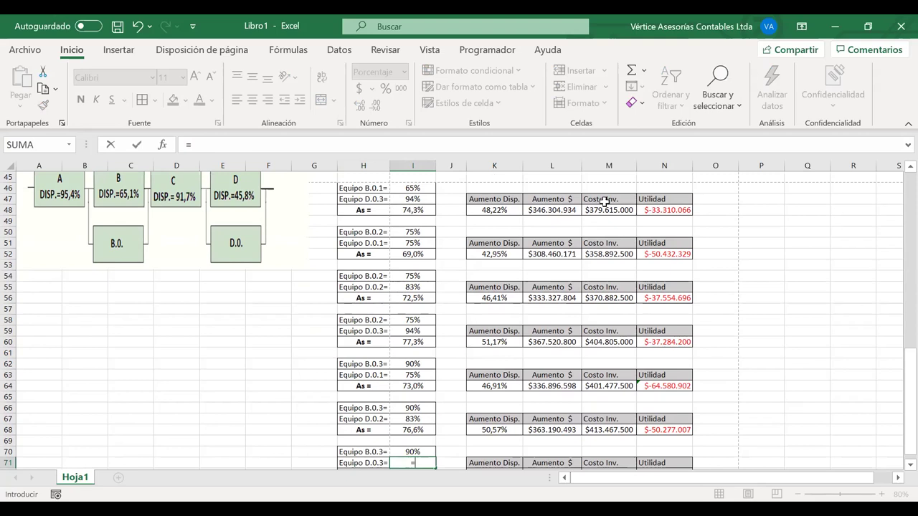
{"action": "scroll", "coordinate": [604, 202], "scroll_direction": "up", "scroll_amount": 15}
{"action": "left_click", "coordinate": [599, 276]}
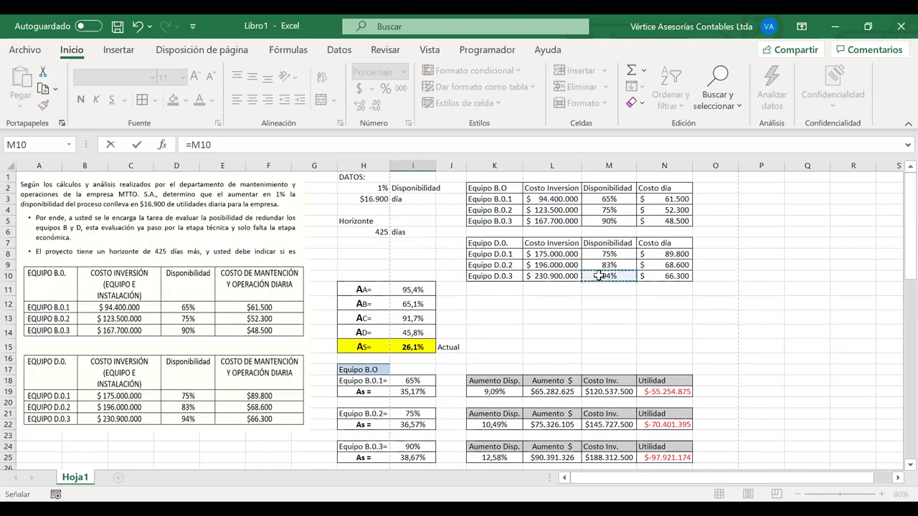
{"action": "key", "text": "Return"}
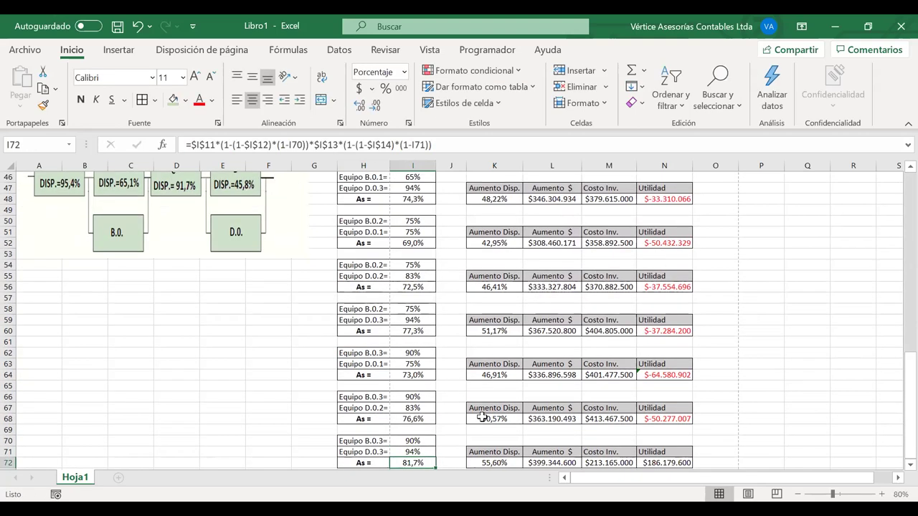
- Compare the availability increase of the B.0.3 and D.0.3 combination with the earlier combinations and check its monetary increase formula in L72
{"action": "scroll", "coordinate": [482, 416], "scroll_direction": "down", "scroll_amount": 1}
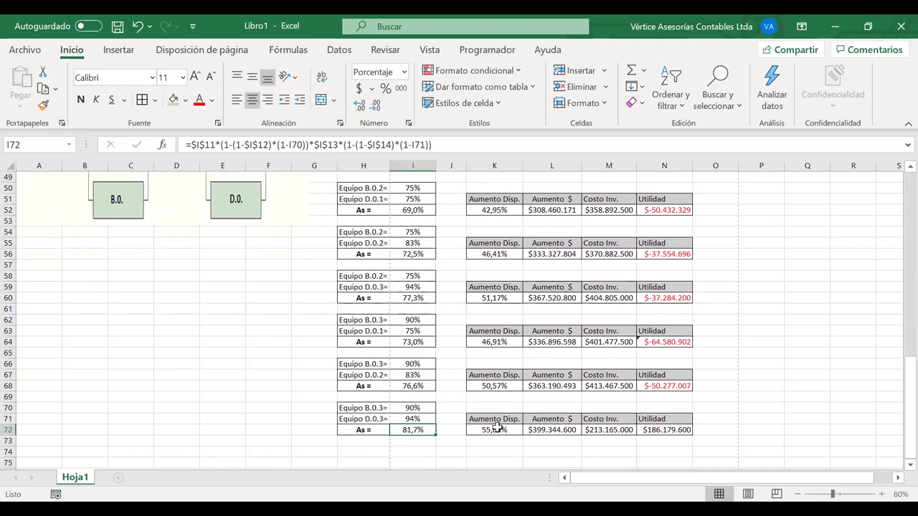
{"action": "left_click", "coordinate": [498, 428]}
{"action": "scroll", "coordinate": [514, 402], "scroll_direction": "up", "scroll_amount": 1}
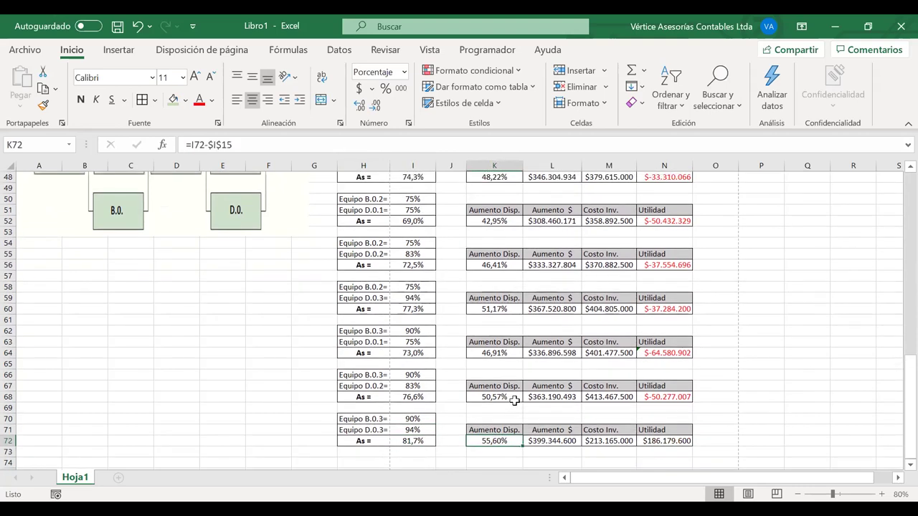
{"action": "scroll", "coordinate": [514, 400], "scroll_direction": "up", "scroll_amount": 5}
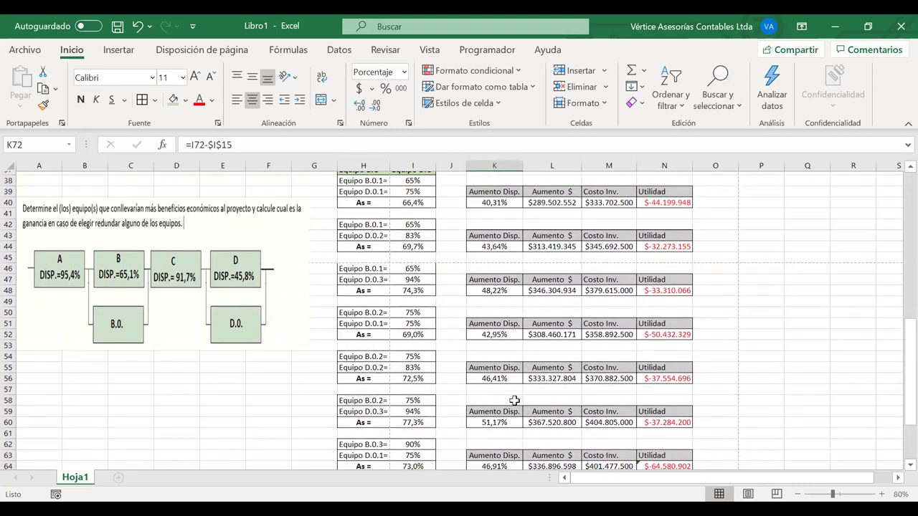
{"action": "scroll", "coordinate": [515, 400], "scroll_direction": "down", "scroll_amount": 5}
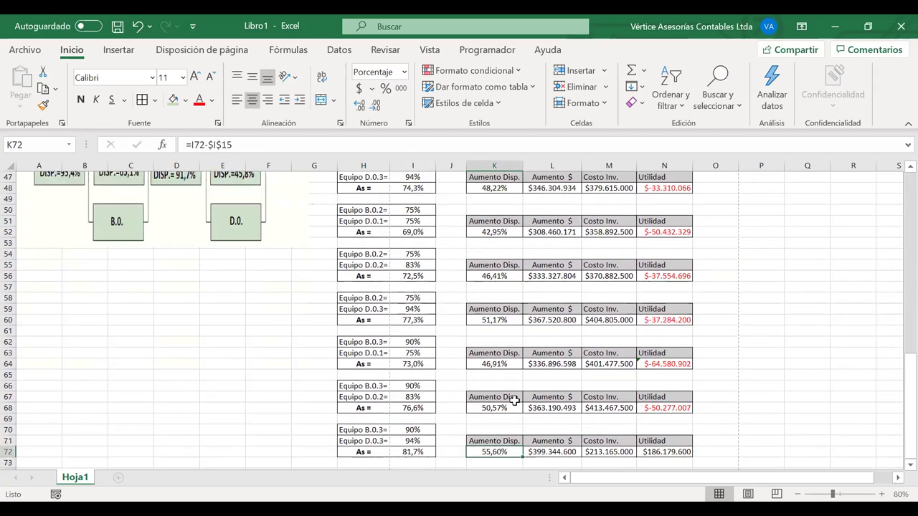
{"action": "scroll", "coordinate": [514, 401], "scroll_direction": "up", "scroll_amount": 4}
{"action": "scroll", "coordinate": [495, 410], "scroll_direction": "up", "scroll_amount": 1}
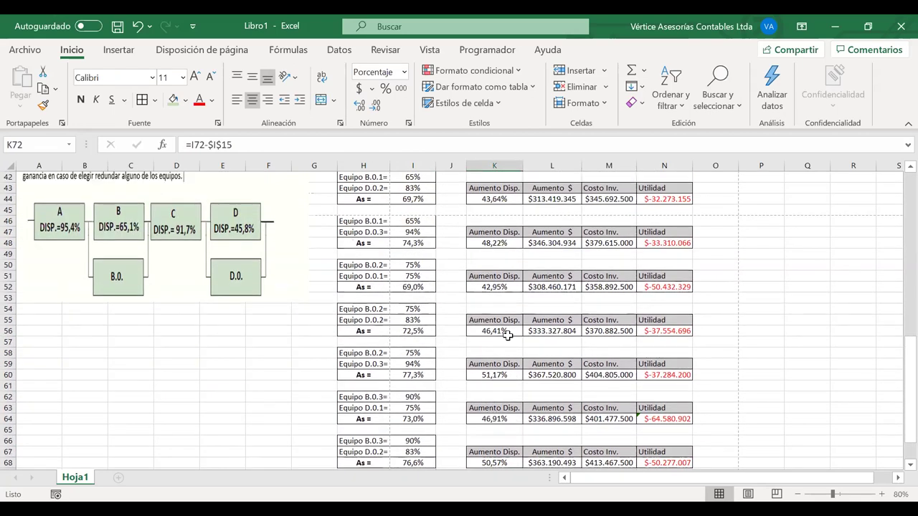
{"action": "scroll", "coordinate": [507, 335], "scroll_direction": "down", "scroll_amount": 2}
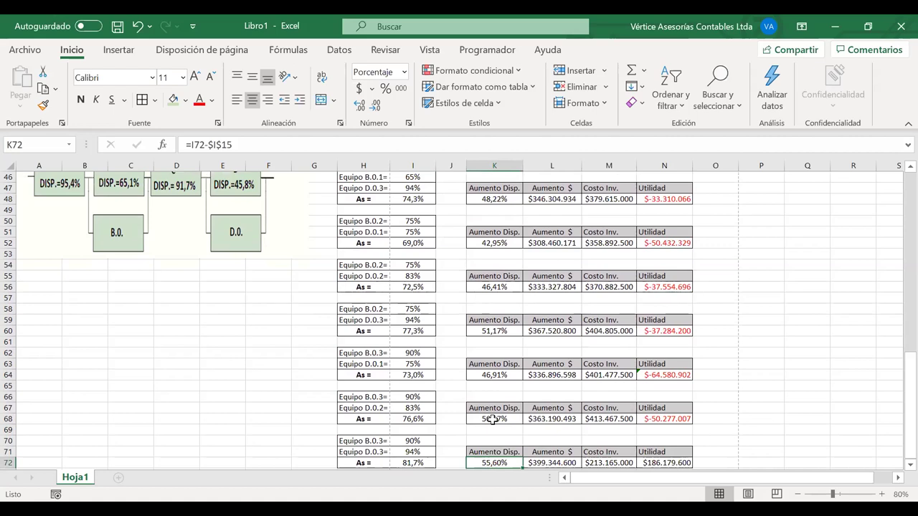
{"action": "scroll", "coordinate": [493, 419], "scroll_direction": "down", "scroll_amount": 1}
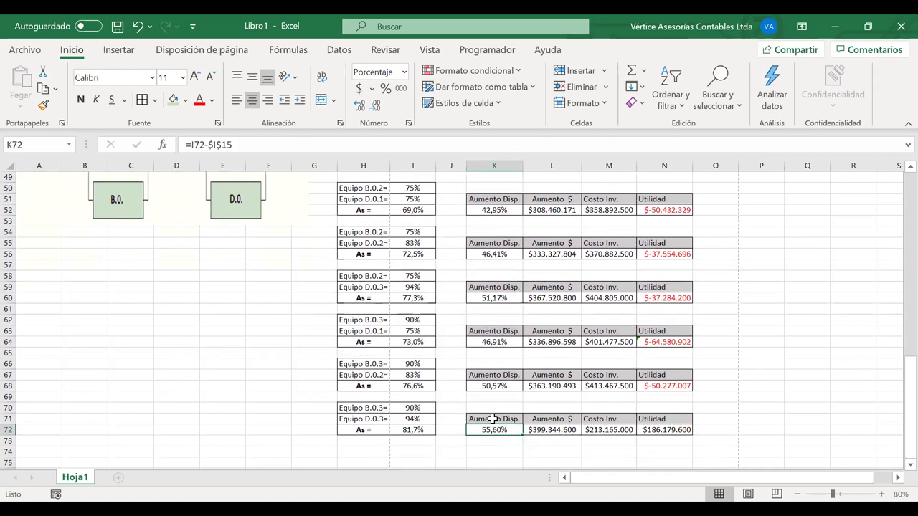
{"action": "left_click", "coordinate": [536, 429]}
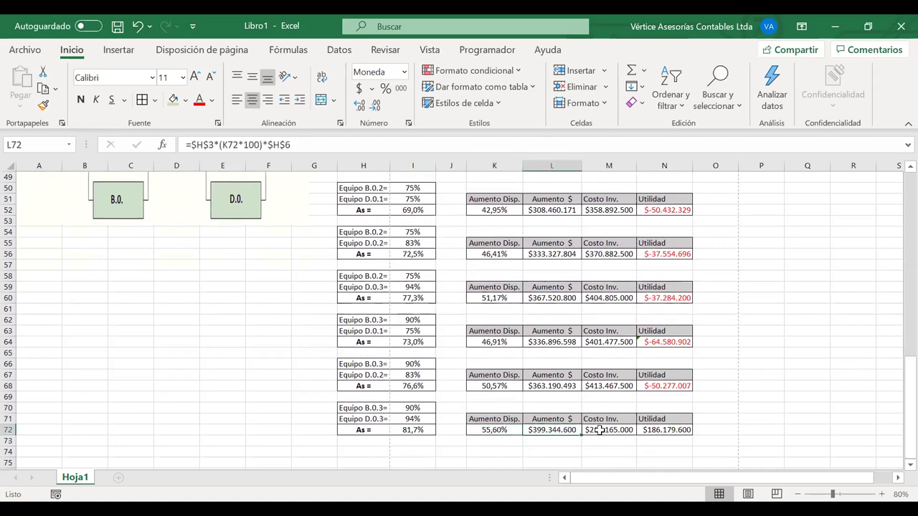
- Correct the investment cost of the B.0.3 and D.0.3 combination in M72 to =M25+M35 and check its profit formula in N72
{"action": "left_click", "coordinate": [606, 430]}
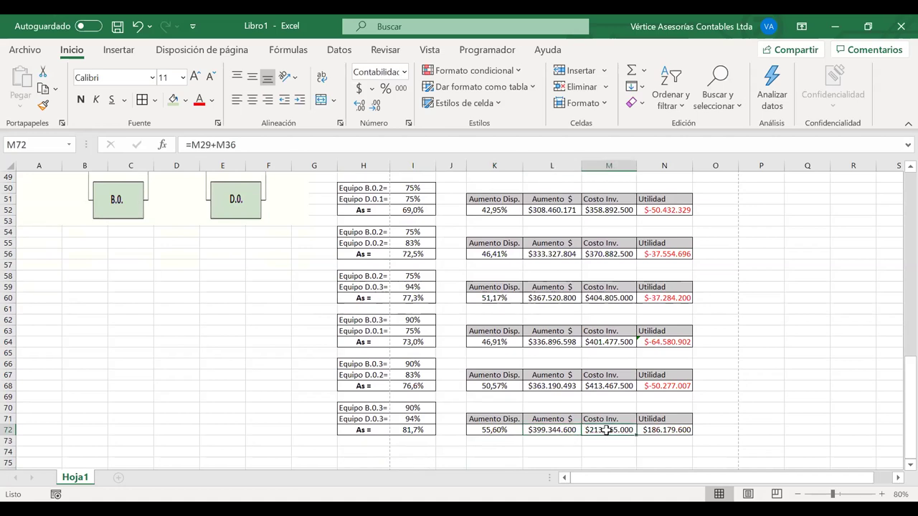
{"action": "double_click", "coordinate": [606, 430]}
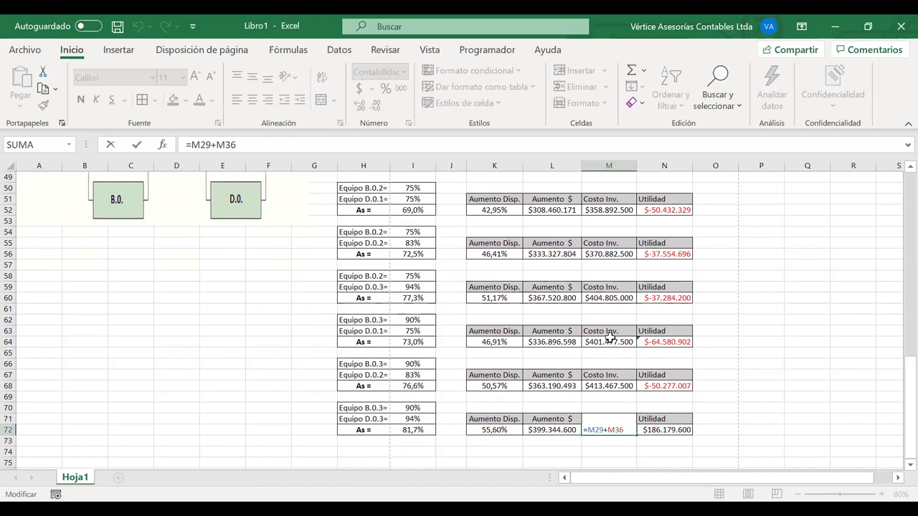
{"action": "key", "text": "Return"}
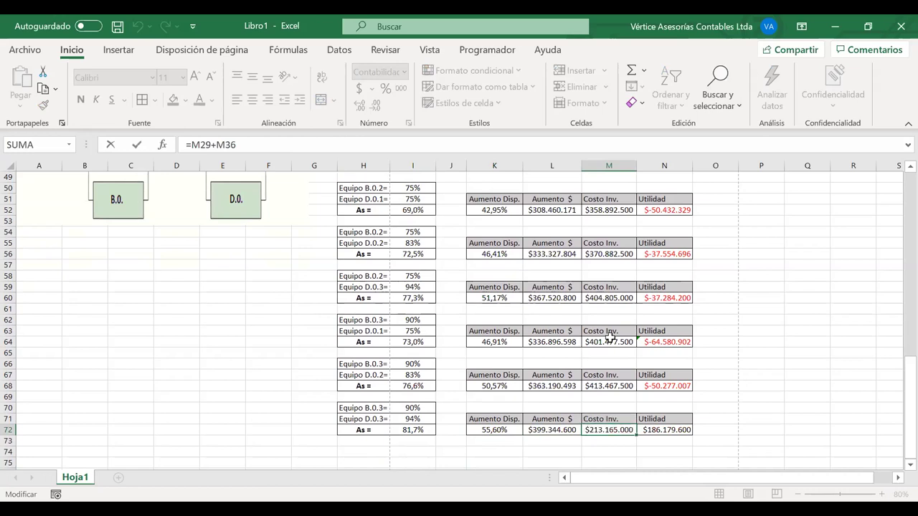
{"action": "scroll", "coordinate": [610, 337], "scroll_direction": "up", "scroll_amount": 9}
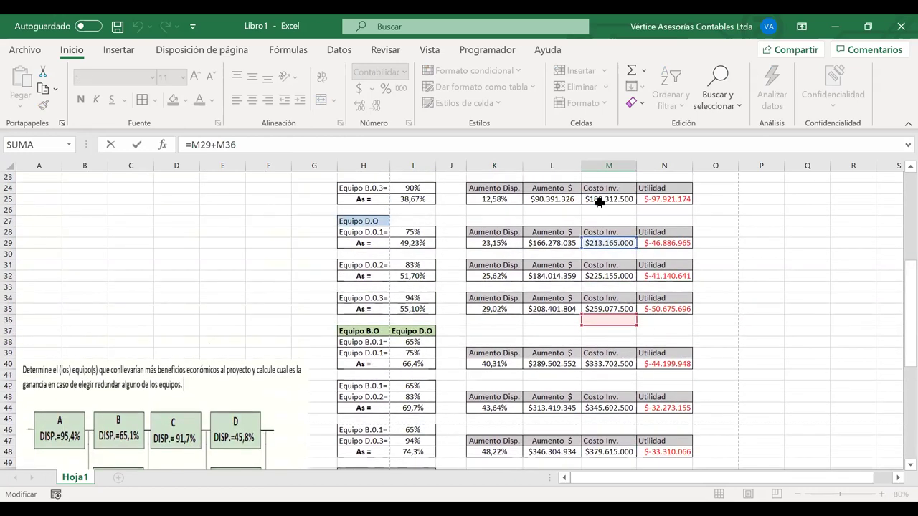
{"action": "left_click", "coordinate": [601, 202]}
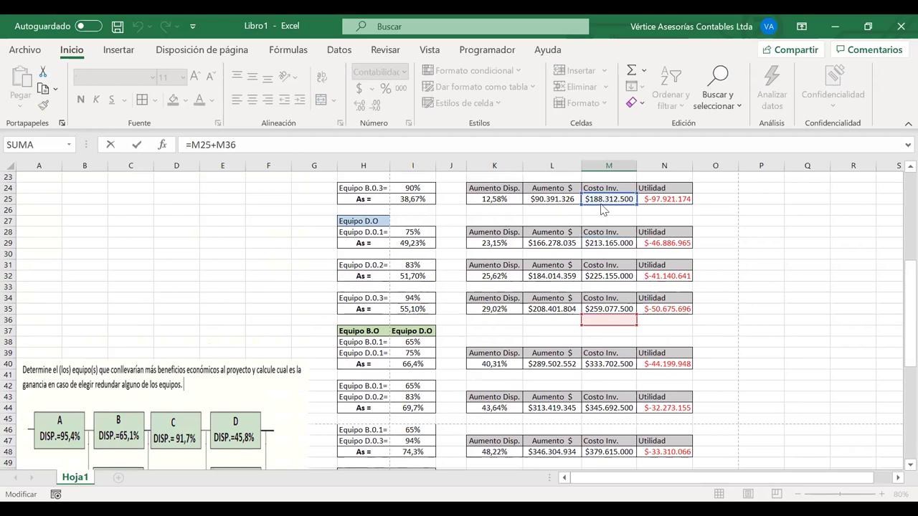
{"action": "left_click", "coordinate": [594, 306]}
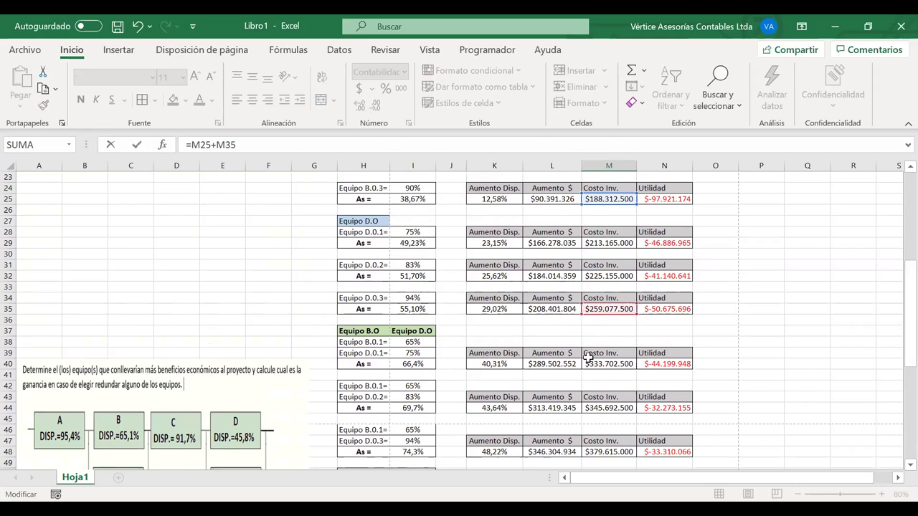
{"action": "key", "text": "Return"}
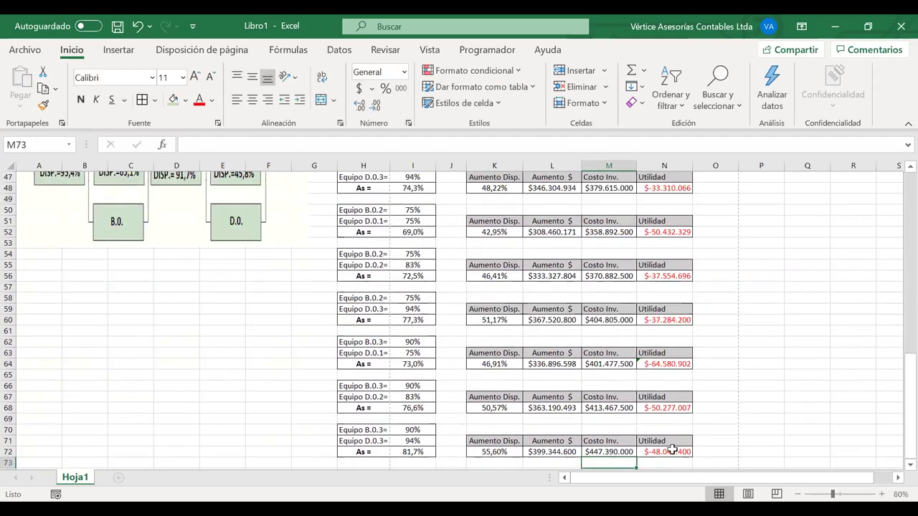
{"action": "left_click", "coordinate": [670, 450]}
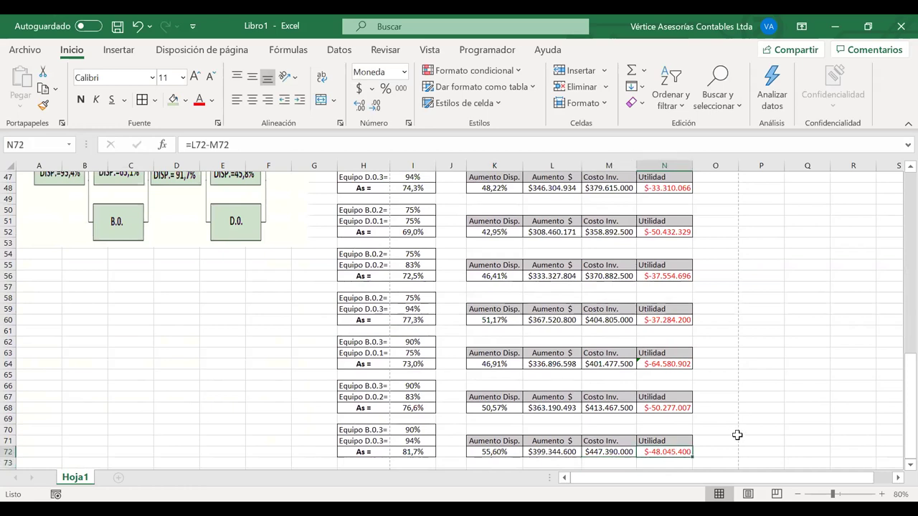
- Review the profits of all the equipment options and look for free space for a summary beside the calculations
{"action": "scroll", "coordinate": [736, 434], "scroll_direction": "up", "scroll_amount": 1}
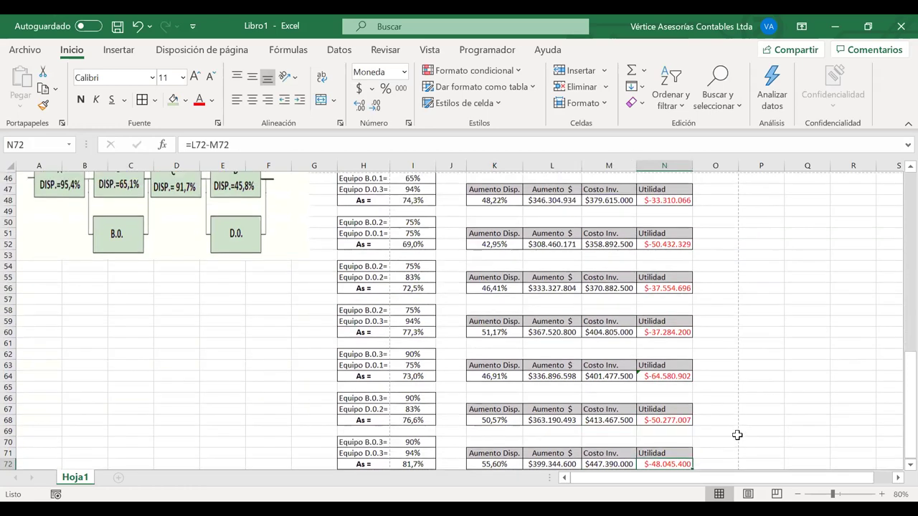
{"action": "scroll", "coordinate": [737, 434], "scroll_direction": "up", "scroll_amount": 5}
{"action": "scroll", "coordinate": [737, 435], "scroll_direction": "up", "scroll_amount": 1}
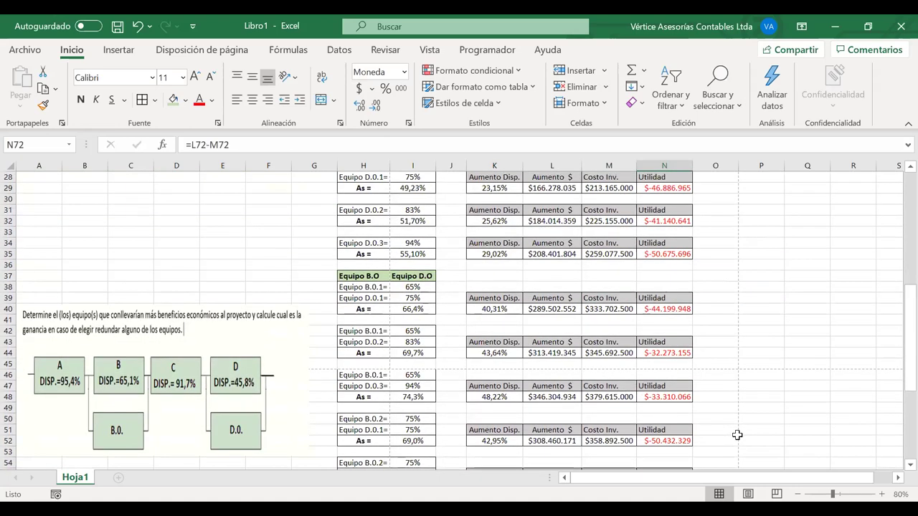
{"action": "scroll", "coordinate": [737, 435], "scroll_direction": "up", "scroll_amount": 9}
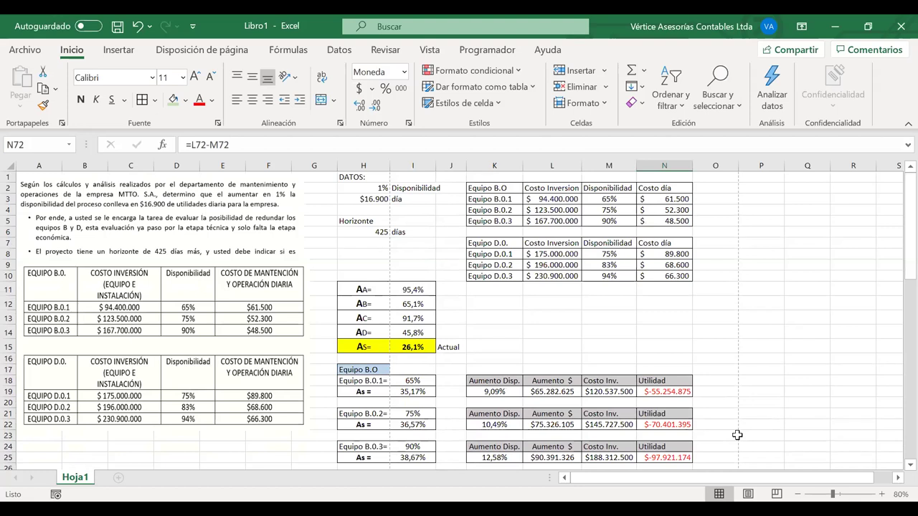
{"action": "scroll", "coordinate": [737, 435], "scroll_direction": "down", "scroll_amount": 1}
{"action": "scroll", "coordinate": [737, 434], "scroll_direction": "down", "scroll_amount": 1}
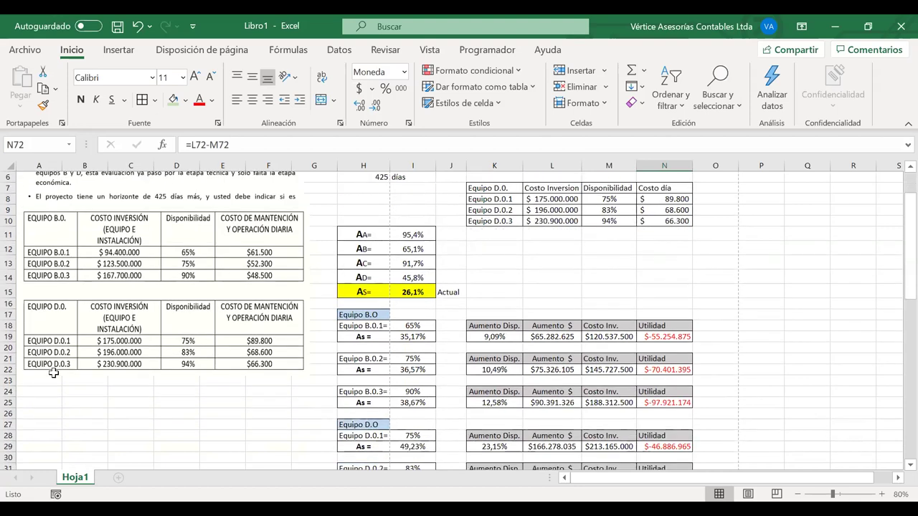
{"action": "scroll", "coordinate": [54, 373], "scroll_direction": "down", "scroll_amount": 1}
{"action": "left_click_drag", "start_coordinate": [55, 373], "coordinate": [188, 450]}
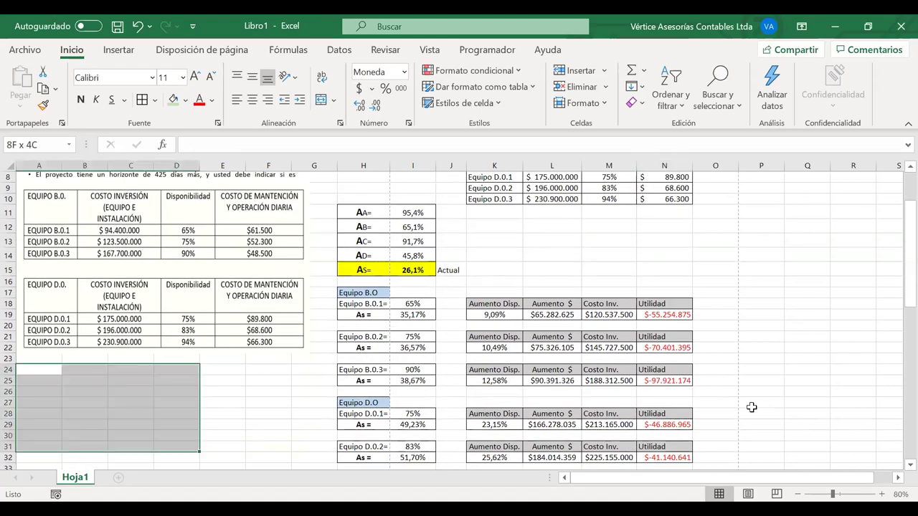
{"action": "scroll", "coordinate": [752, 407], "scroll_direction": "down", "scroll_amount": 2}
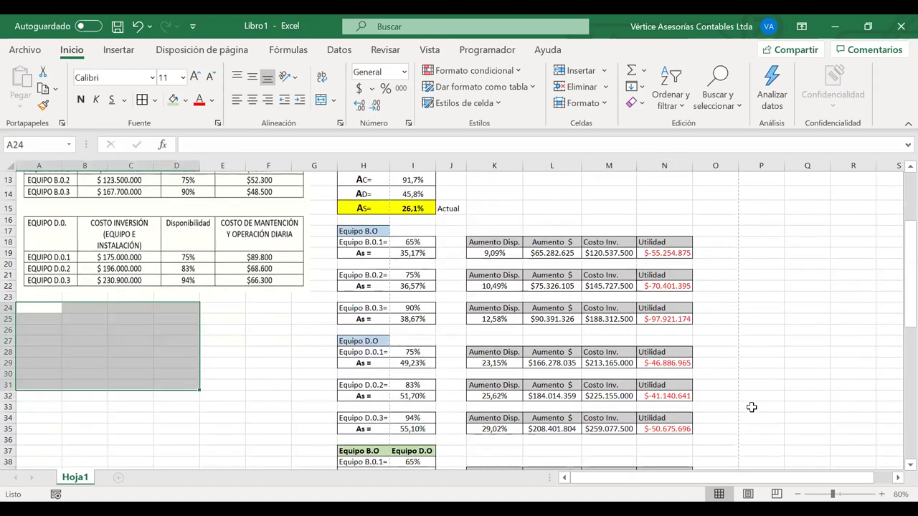
{"action": "scroll", "coordinate": [752, 406], "scroll_direction": "up", "scroll_amount": 4}
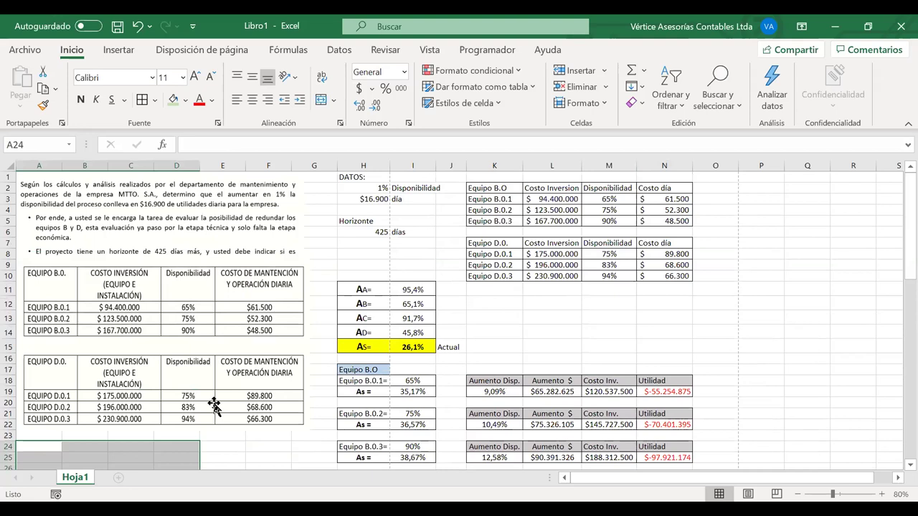
{"action": "scroll", "coordinate": [214, 388], "scroll_direction": "down", "scroll_amount": 2}
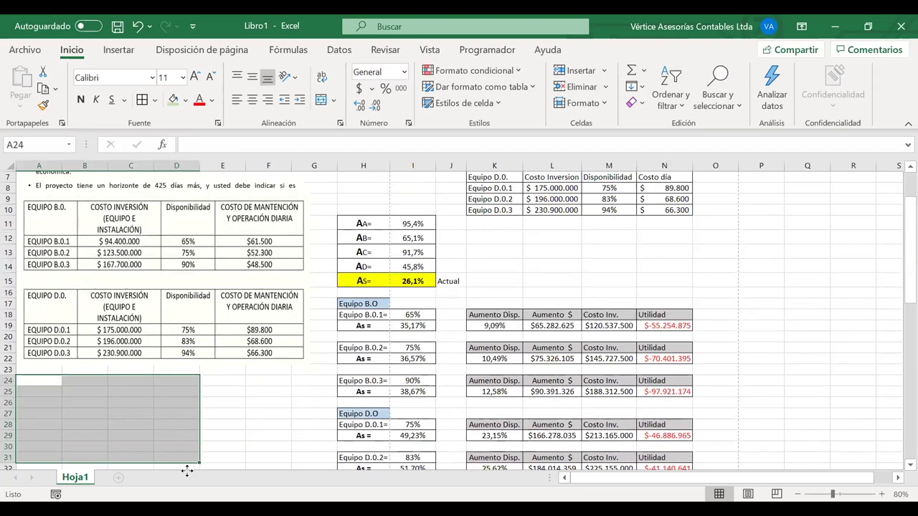
- Move the equipment tables picture and the problem statement picture further down to free the first rows of columns A to F
{"action": "left_click", "coordinate": [180, 293]}
{"action": "scroll", "coordinate": [180, 349], "scroll_direction": "down", "scroll_amount": 2}
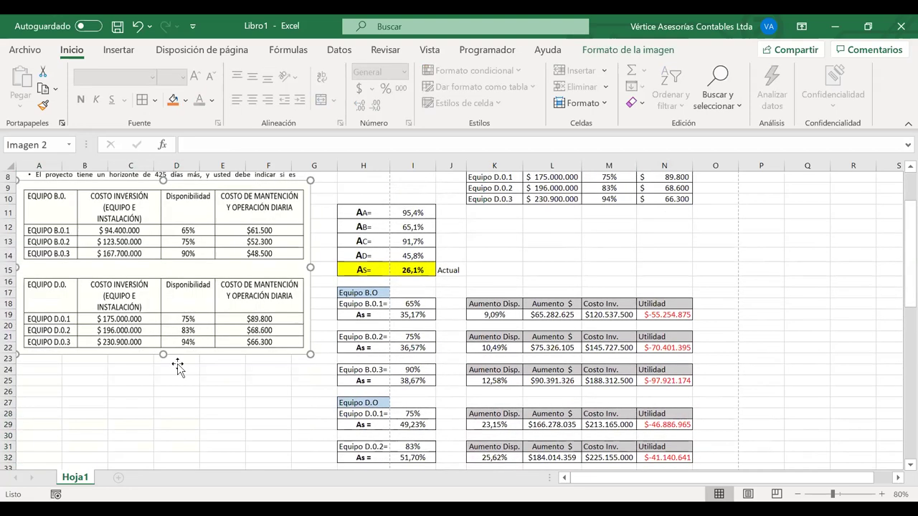
{"action": "scroll", "coordinate": [154, 409], "scroll_direction": "down", "scroll_amount": 3}
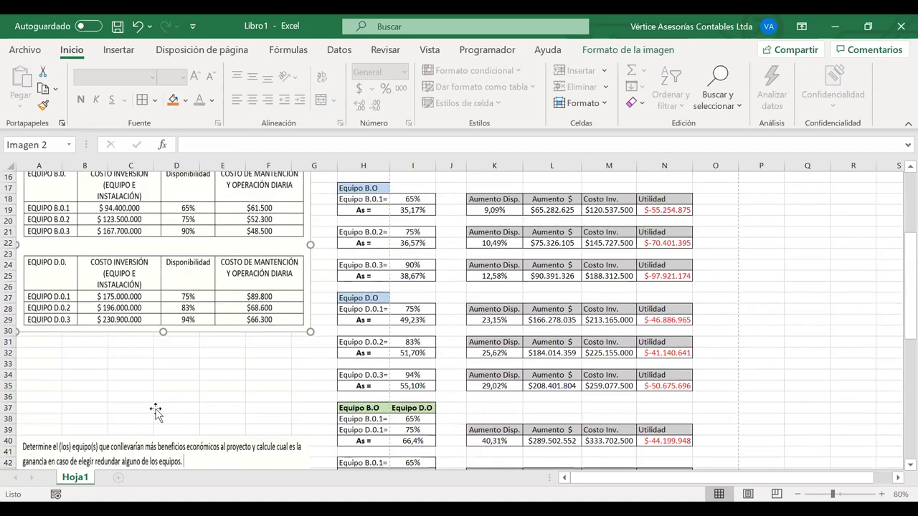
{"action": "key", "text": "Tab"}
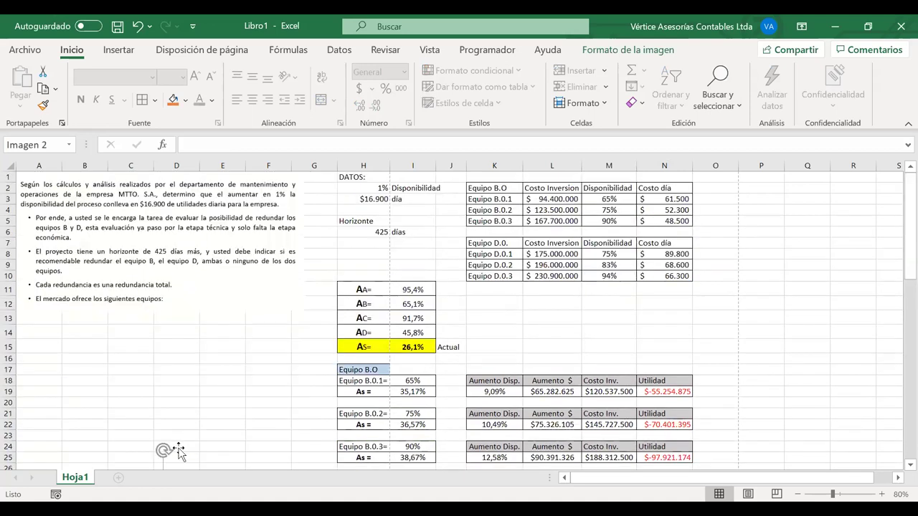
- Start a profit summary by copying the Equipo B.0.1= label from H18 to A2 and linking C2 to its profit in N19
{"action": "left_click", "coordinate": [368, 380]}
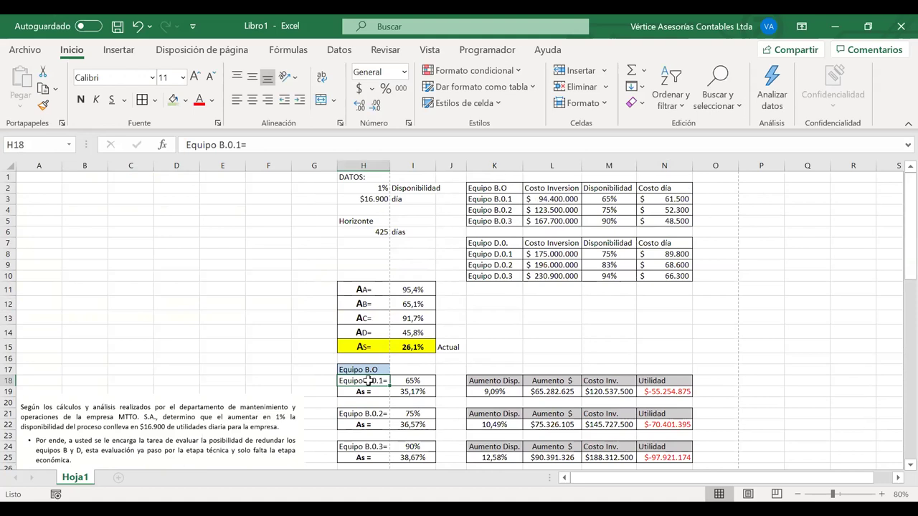
{"action": "key", "text": "ctrl+c"}
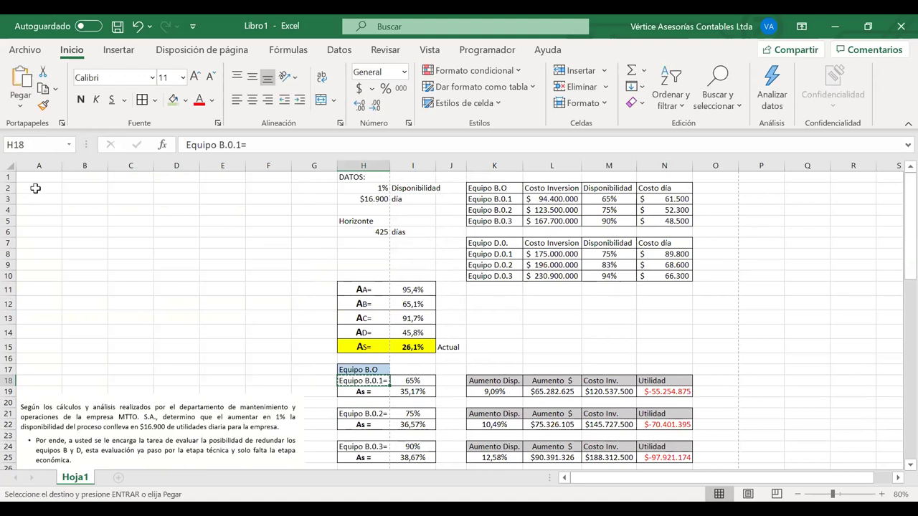
{"action": "left_click", "coordinate": [45, 188]}
{"action": "key", "text": "ctrl+v"}
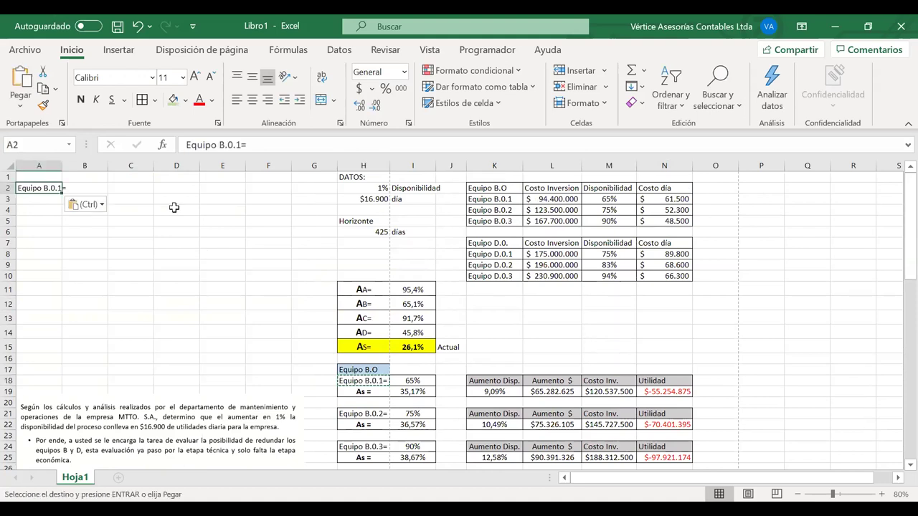
{"action": "left_click", "coordinate": [126, 190]}
{"action": "type", "text": "="}
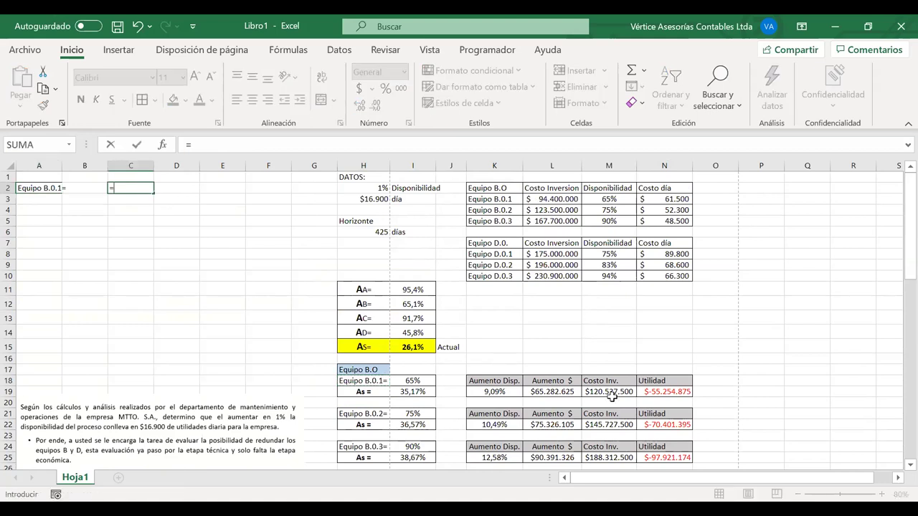
{"action": "left_click", "coordinate": [655, 392]}
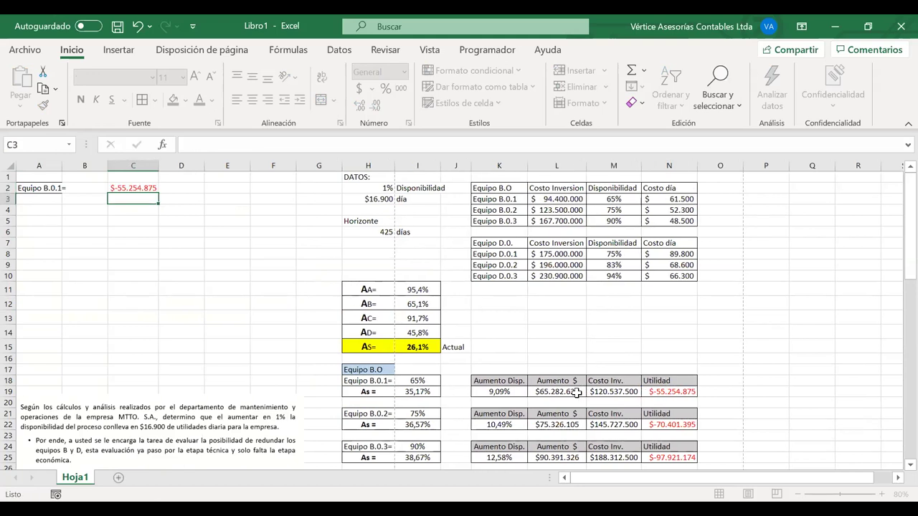
- Add equipment B.0.2 to the summary by copying its label from H21 to A3 and entering =N22 in C3
{"action": "left_click", "coordinate": [383, 414]}
{"action": "key", "text": "ctrl+c"}
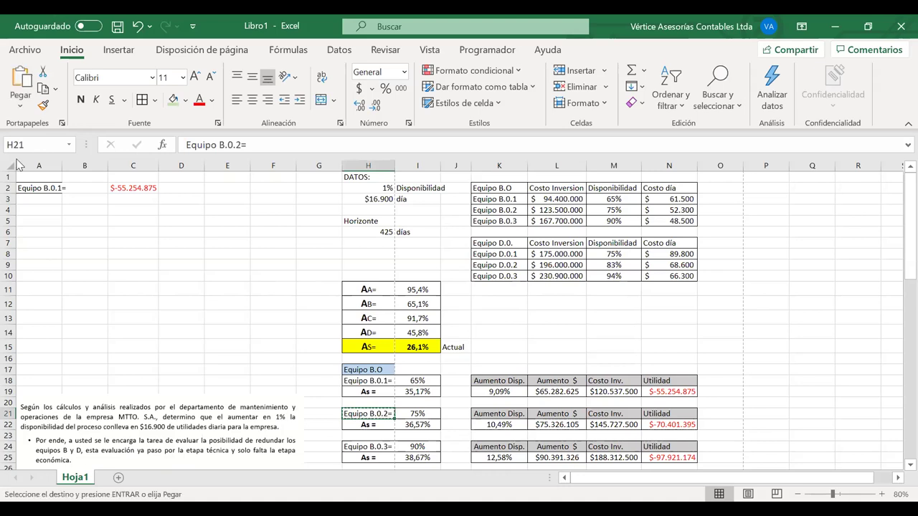
{"action": "left_click", "coordinate": [31, 201]}
{"action": "key", "text": "ctrl+v"}
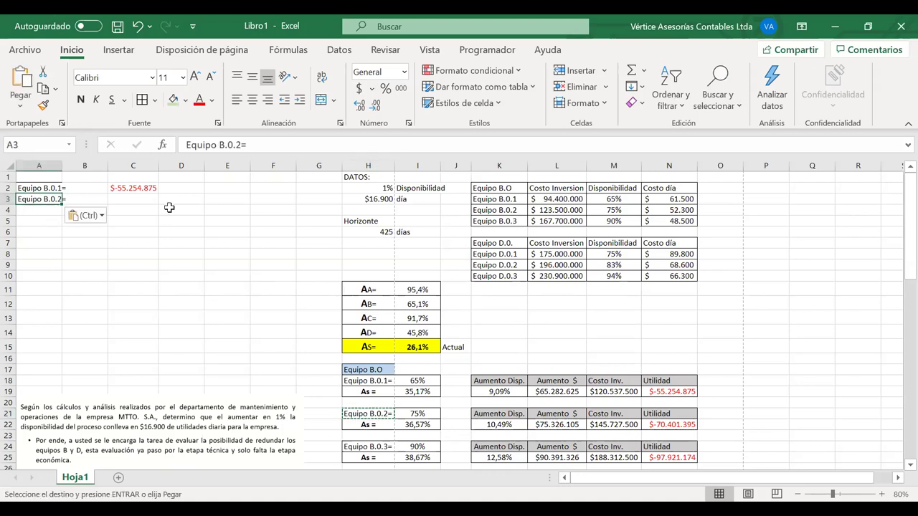
{"action": "left_click", "coordinate": [125, 199]}
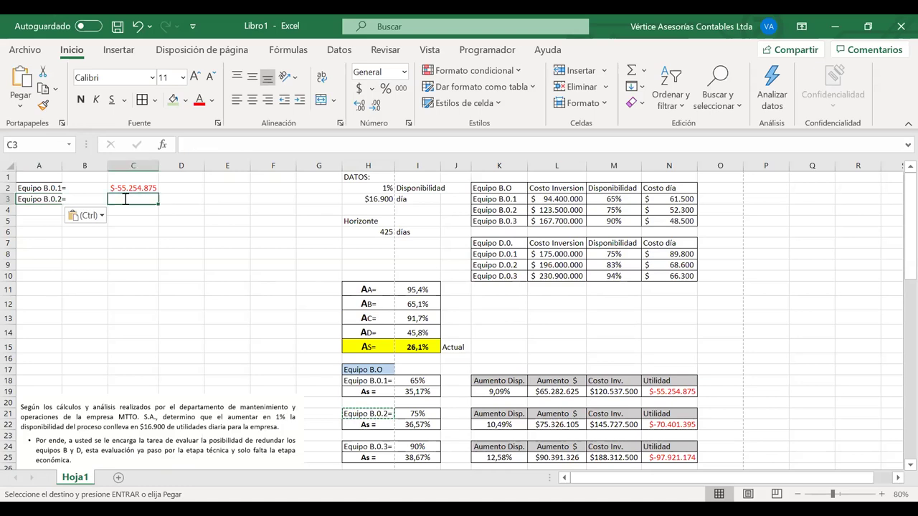
{"action": "type", "text": "="}
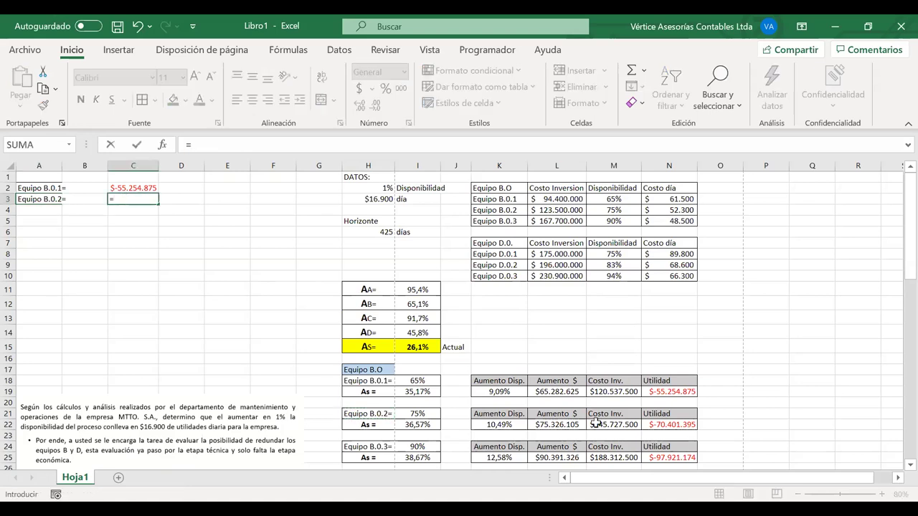
{"action": "left_click", "coordinate": [672, 425]}
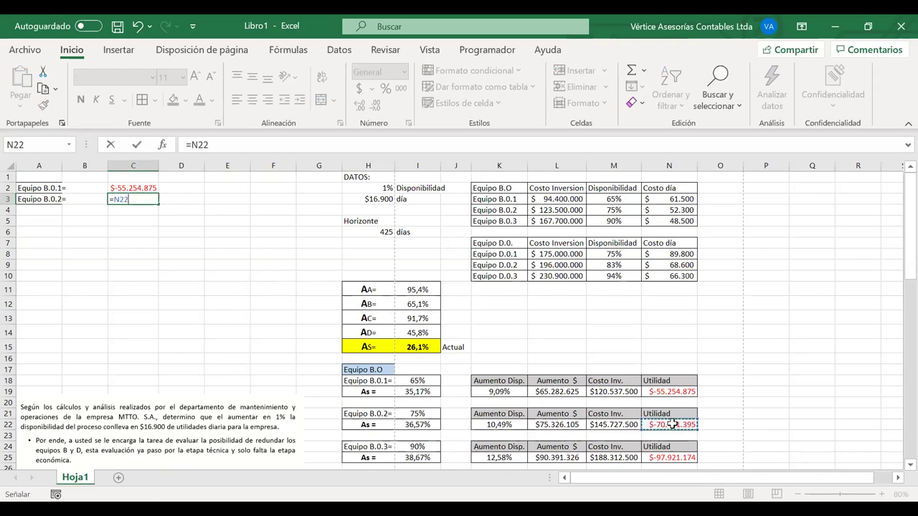
{"action": "key", "text": "Return"}
{"action": "key", "text": "Left"}
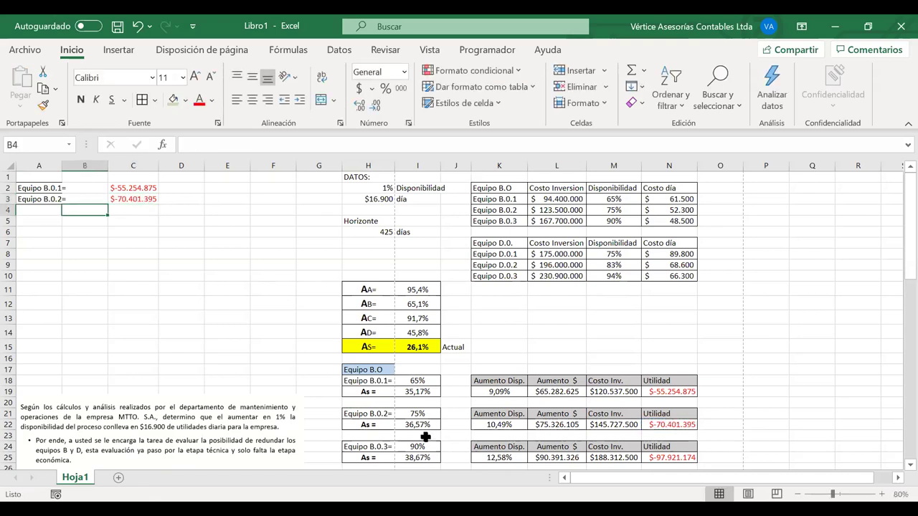
- Add equipment B.0.3 to the summary by copying its label from H24 to A4 and linking C4 to its profit in N25
{"action": "left_click", "coordinate": [366, 446]}
{"action": "key", "text": "ctrl+c"}
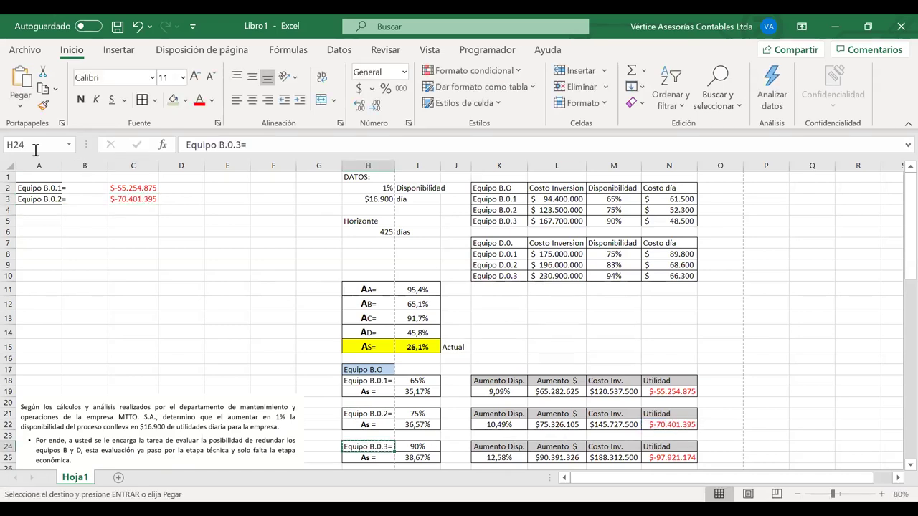
{"action": "left_click", "coordinate": [36, 207]}
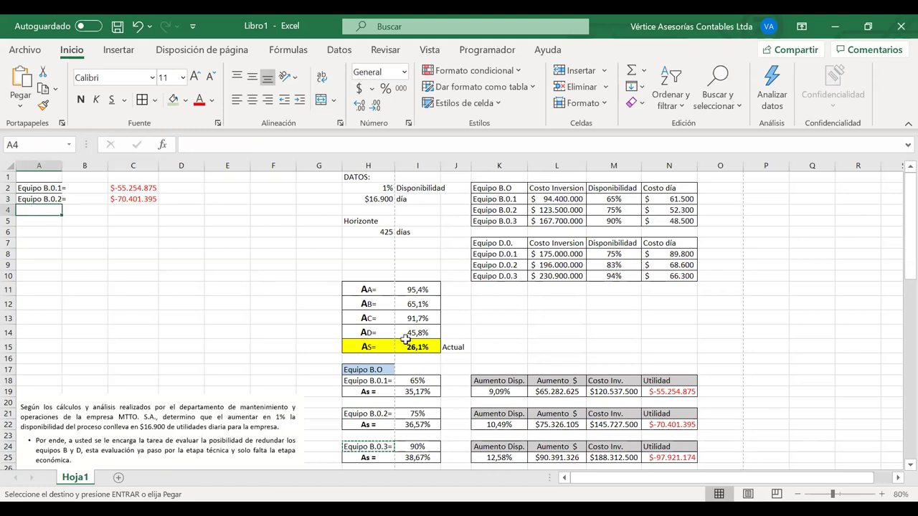
{"action": "key", "text": "ctrl+v"}
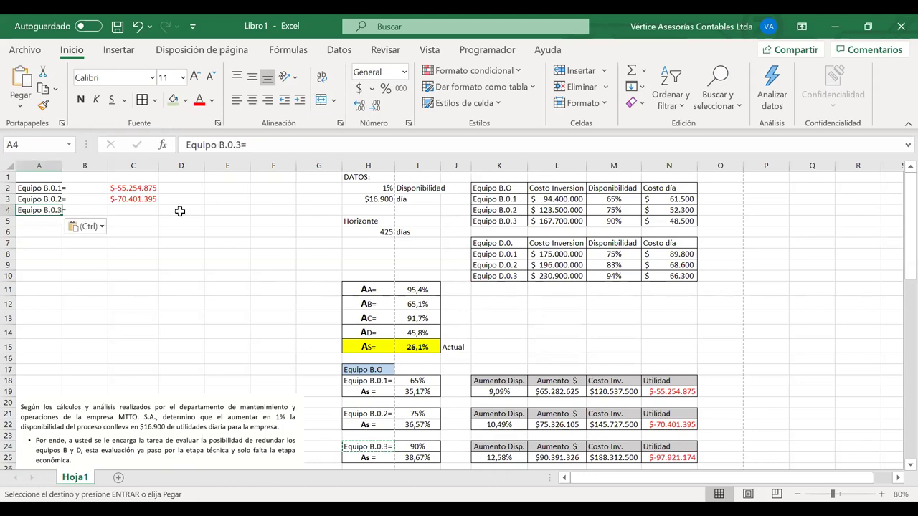
{"action": "left_click", "coordinate": [141, 212]}
{"action": "type", "text": "="}
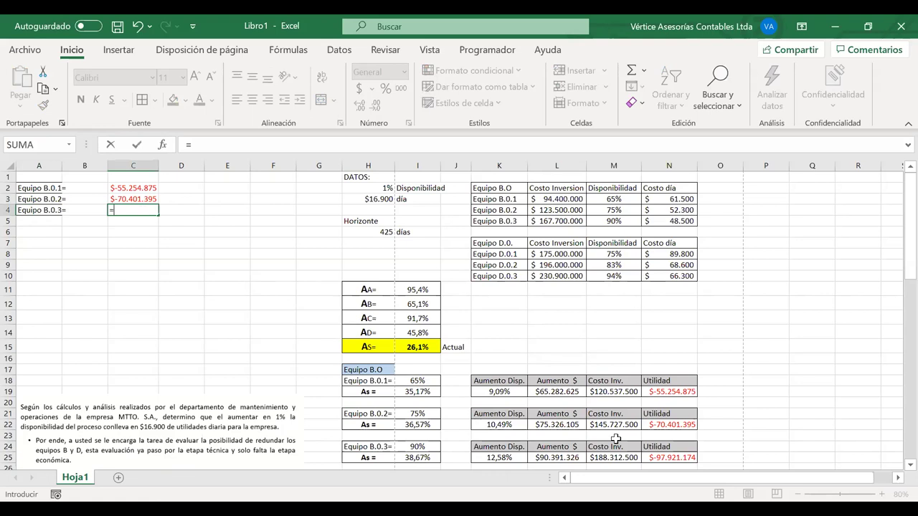
{"action": "left_click", "coordinate": [664, 459]}
{"action": "key", "text": "Return"}
{"action": "key", "text": "Down"}
{"action": "key", "text": "Down"}
{"action": "key", "text": "Down"}
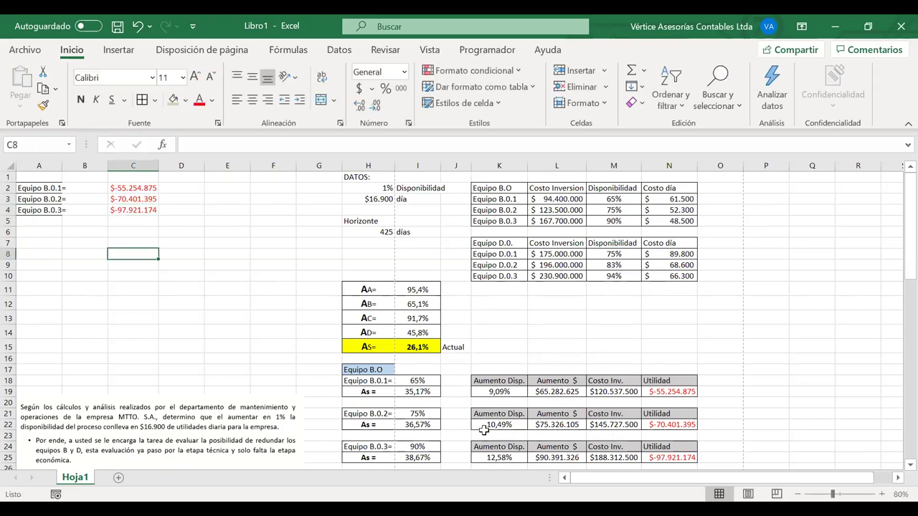
- Add equipment D.0.1 to the summary by copying its label from H28 to A5 and linking C5 to its profit in N29
{"action": "scroll", "coordinate": [368, 446], "scroll_direction": "down", "scroll_amount": 1}
{"action": "left_click", "coordinate": [368, 446]}
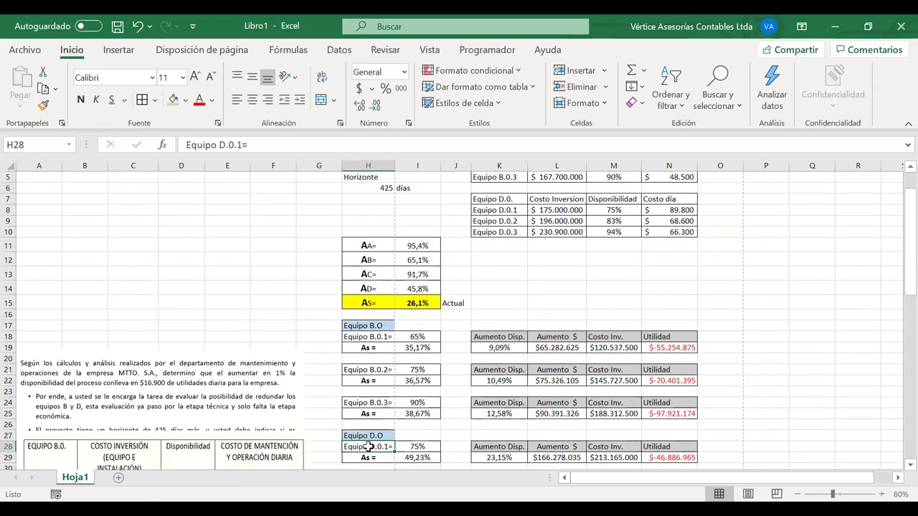
{"action": "key", "text": "ctrl+c"}
{"action": "scroll", "coordinate": [43, 201], "scroll_direction": "up", "scroll_amount": 1}
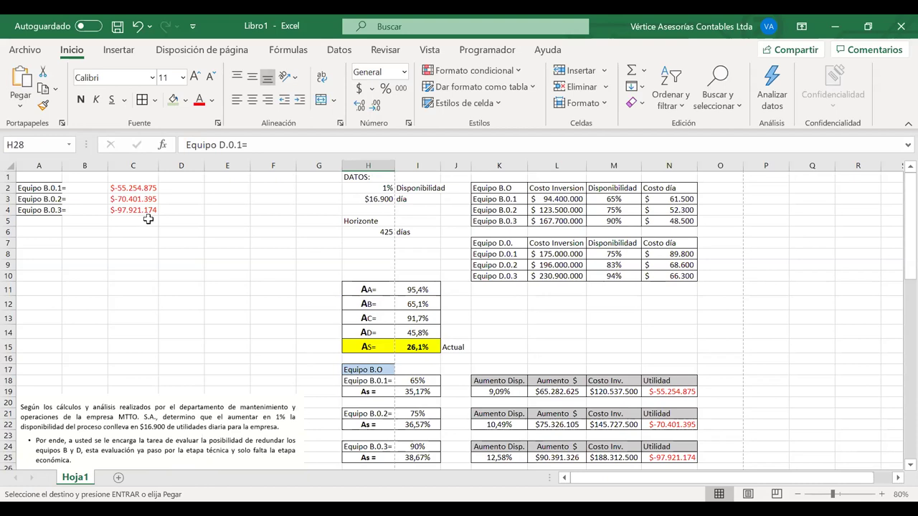
{"action": "left_click", "coordinate": [39, 221]}
{"action": "key", "text": "ctrl+v"}
{"action": "left_click", "coordinate": [133, 221]}
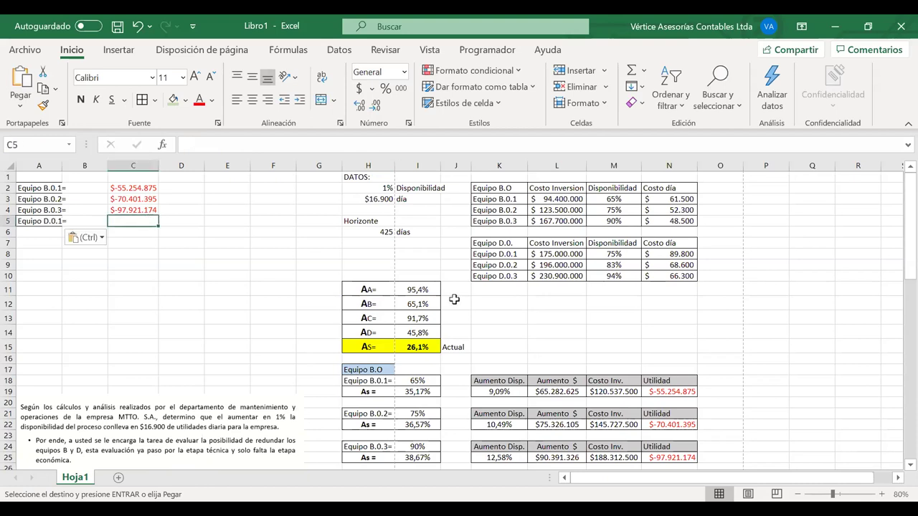
{"action": "type", "text": "="}
{"action": "scroll", "coordinate": [454, 299], "scroll_direction": "down", "scroll_amount": 2}
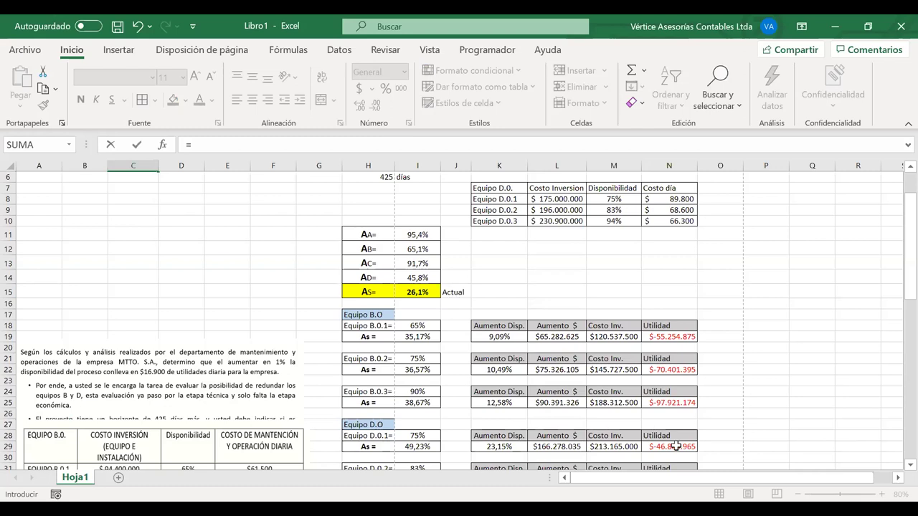
{"action": "key", "text": "Return"}
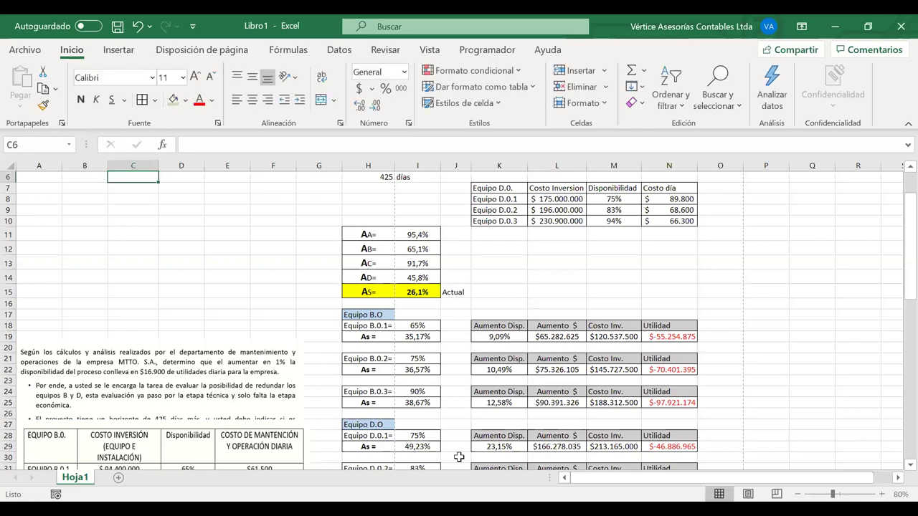
- Add equipment D.0.2 to the summary by copying its label from H31 to A6 and entering =N32 in C6
{"action": "scroll", "coordinate": [388, 429], "scroll_direction": "down", "scroll_amount": 1}
{"action": "left_click", "coordinate": [371, 435]}
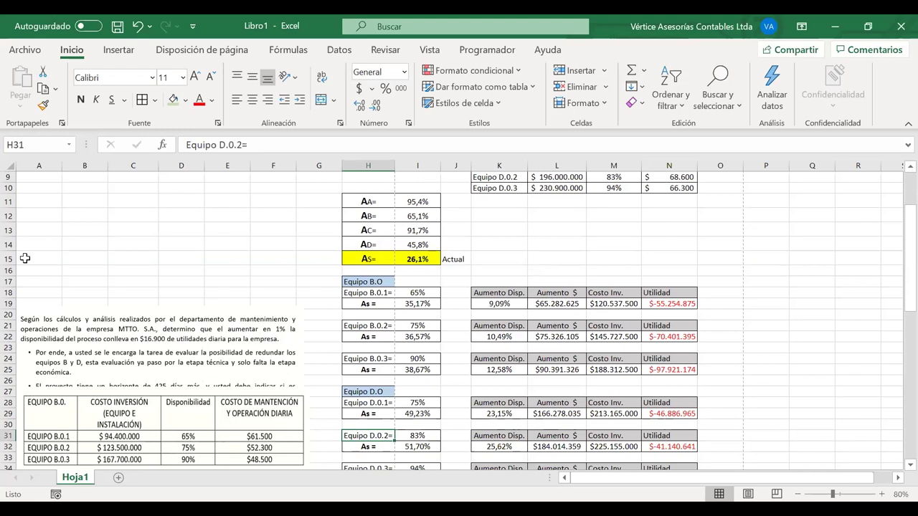
{"action": "key", "text": "ctrl+c"}
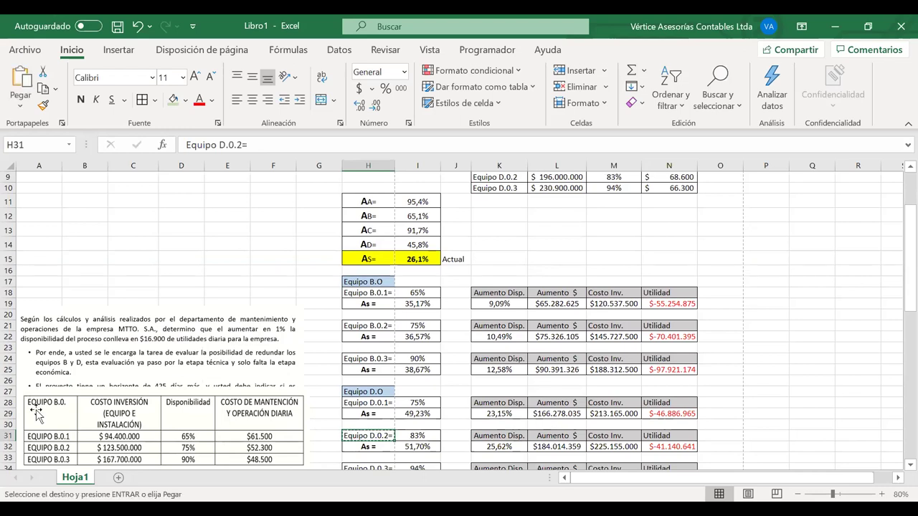
{"action": "scroll", "coordinate": [51, 228], "scroll_direction": "up", "scroll_amount": 3}
{"action": "left_click", "coordinate": [50, 232]}
{"action": "key", "text": "ctrl+v"}
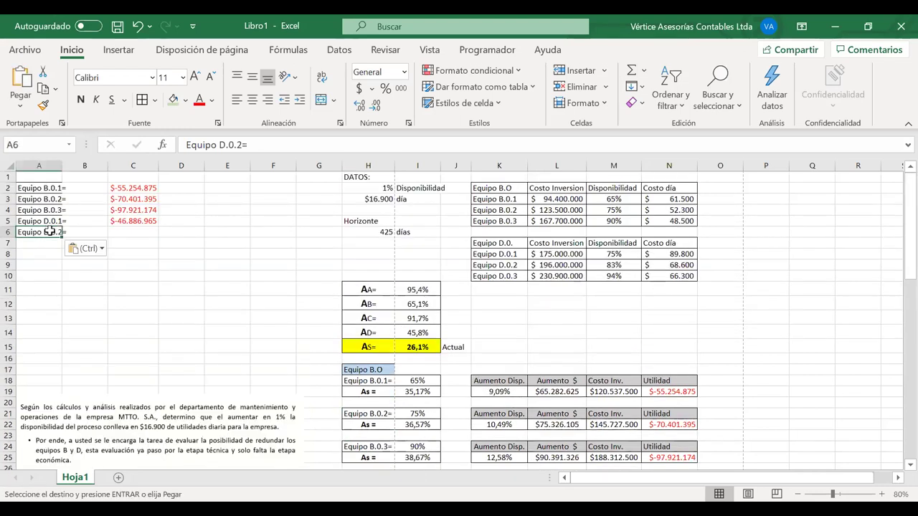
{"action": "left_click", "coordinate": [122, 232]}
{"action": "type", "text": "="}
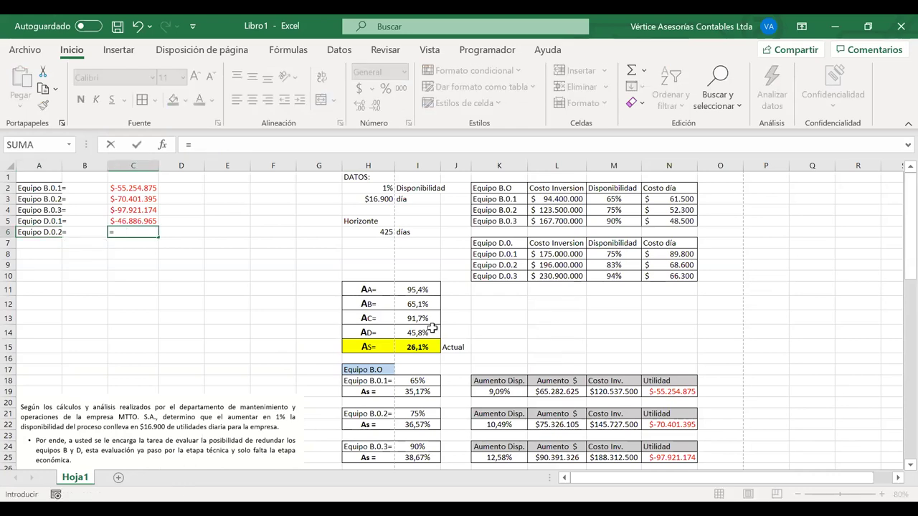
{"action": "scroll", "coordinate": [432, 328], "scroll_direction": "down", "scroll_amount": 3}
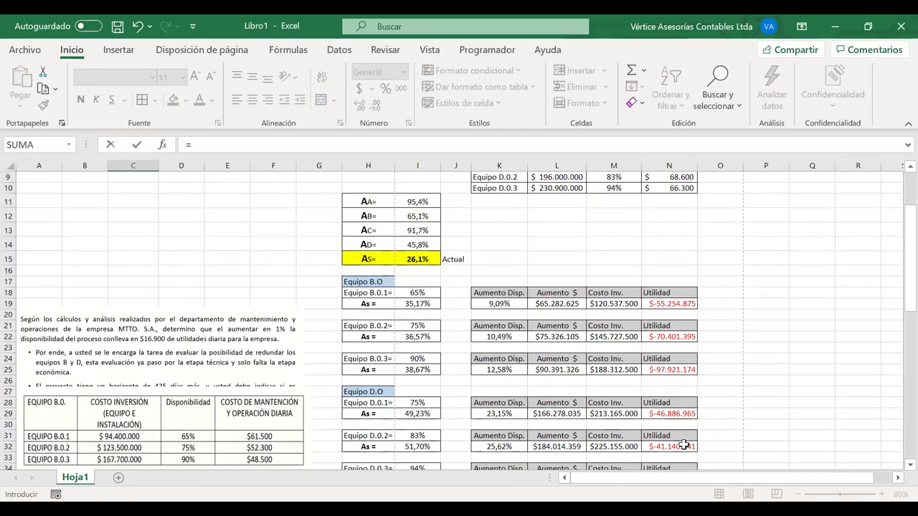
{"action": "left_click", "coordinate": [684, 446]}
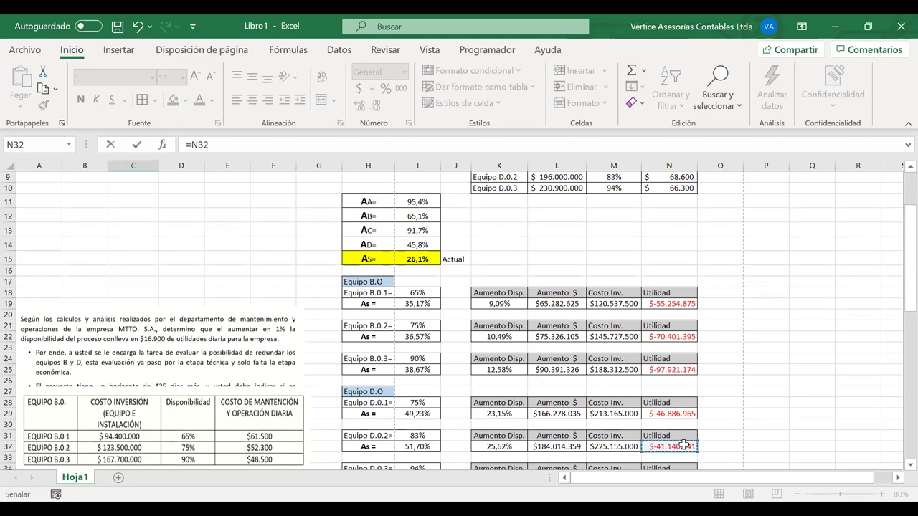
{"action": "key", "text": "Return"}
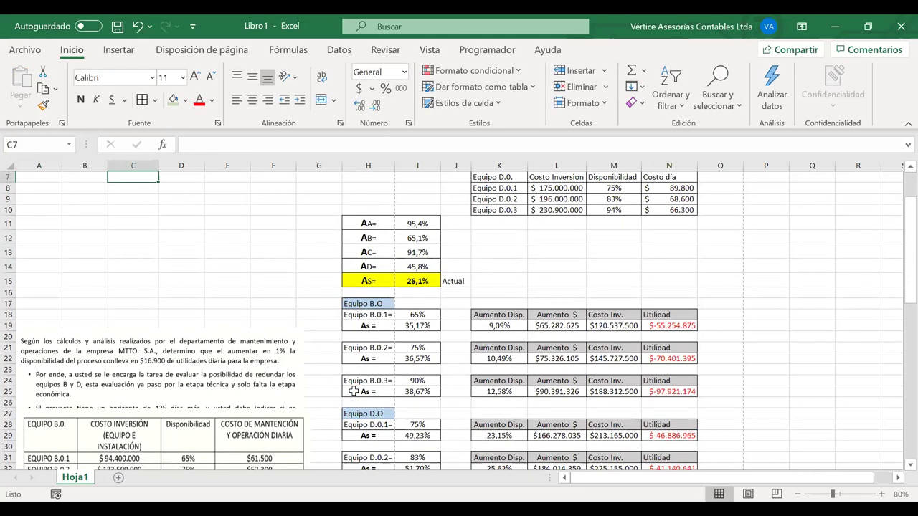
- Add equipment D.0.3 to the summary by copying its label from H34 to A7 and entering =N35 in C7
{"action": "scroll", "coordinate": [375, 452], "scroll_direction": "down", "scroll_amount": 2}
{"action": "left_click", "coordinate": [372, 435]}
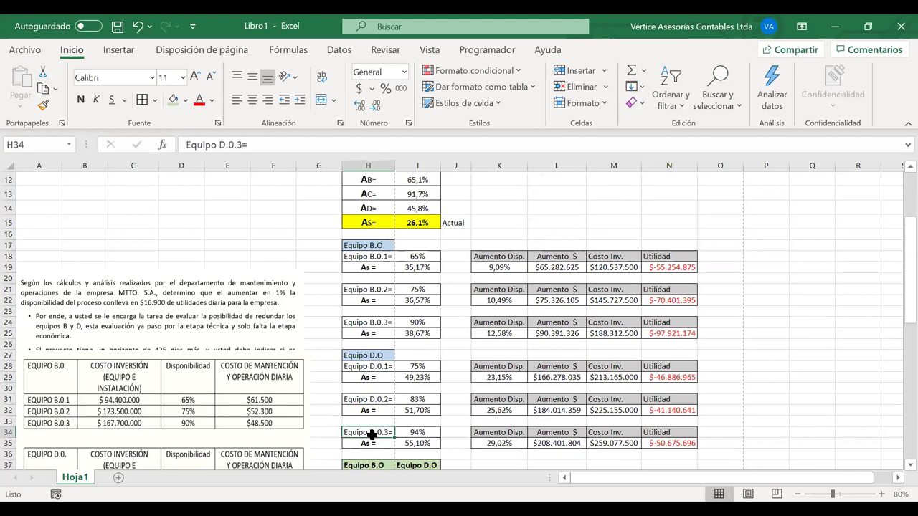
{"action": "key", "text": "ctrl+c"}
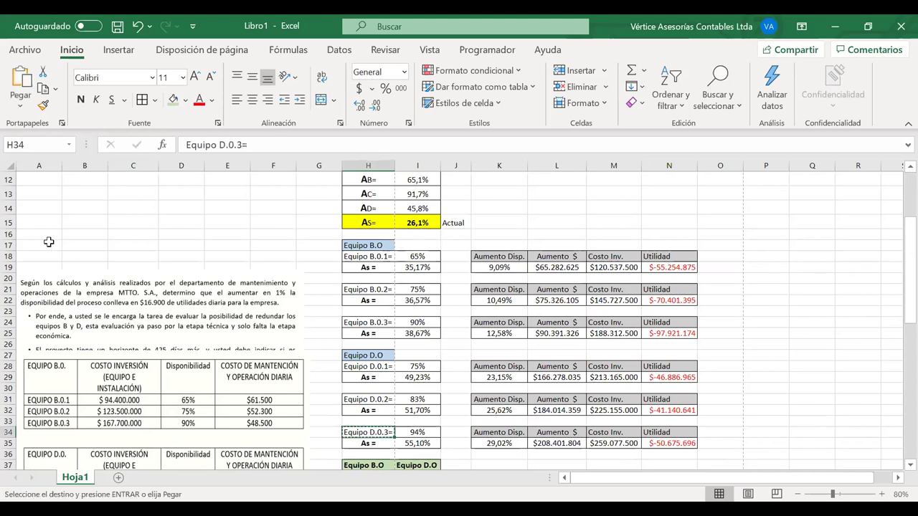
{"action": "scroll", "coordinate": [49, 243], "scroll_direction": "up", "scroll_amount": 4}
{"action": "left_click", "coordinate": [49, 243]}
{"action": "key", "text": "ctrl+v"}
{"action": "left_click", "coordinate": [121, 242]}
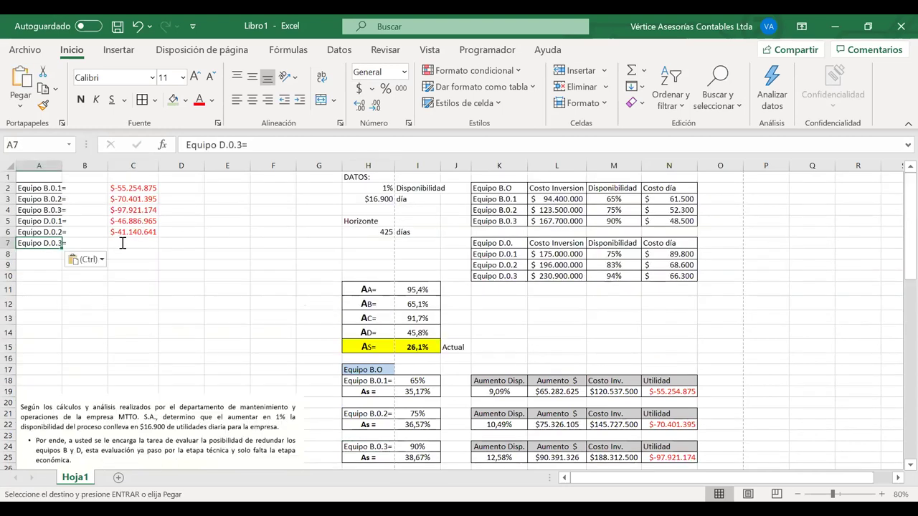
{"action": "type", "text": "="}
{"action": "scroll", "coordinate": [405, 388], "scroll_direction": "down", "scroll_amount": 4}
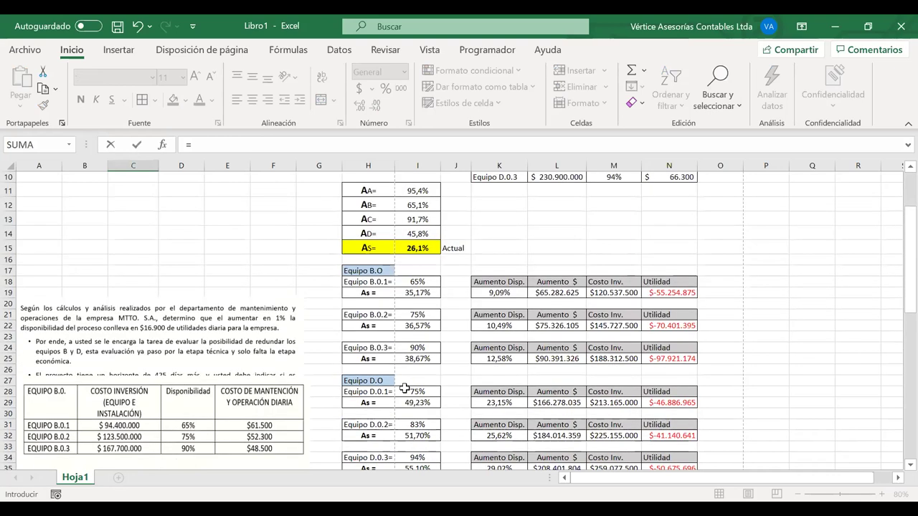
{"action": "left_click", "coordinate": [667, 415]}
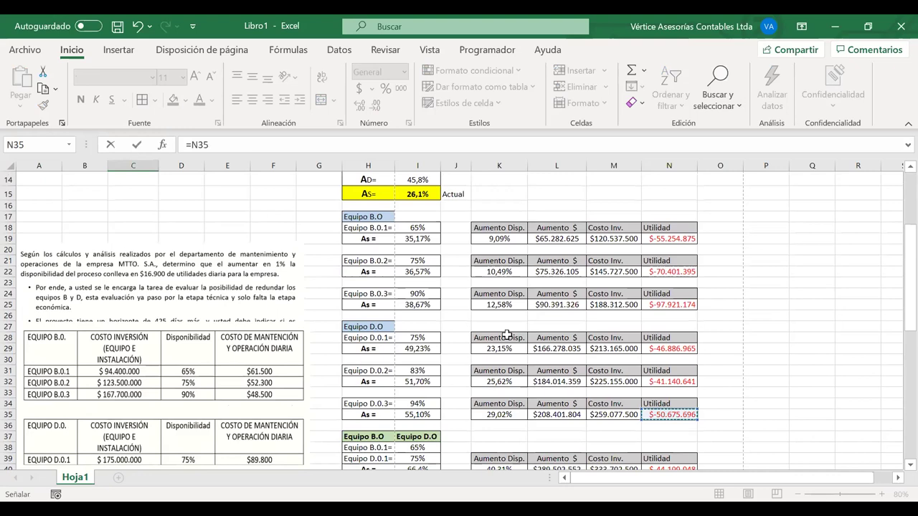
{"action": "key", "text": "Return"}
- Copy the B.0.1 and D.0.1 combination labels from H38:H39, paste them transposed into A8:B8, and widen columns A and B to fit
{"action": "scroll", "coordinate": [377, 395], "scroll_direction": "down", "scroll_amount": 4}
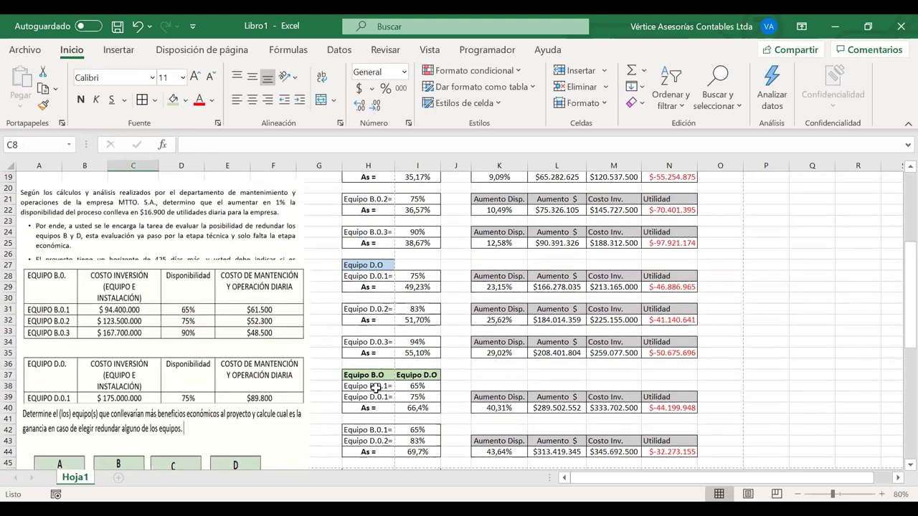
{"action": "left_click_drag", "start_coordinate": [376, 387], "coordinate": [375, 393]}
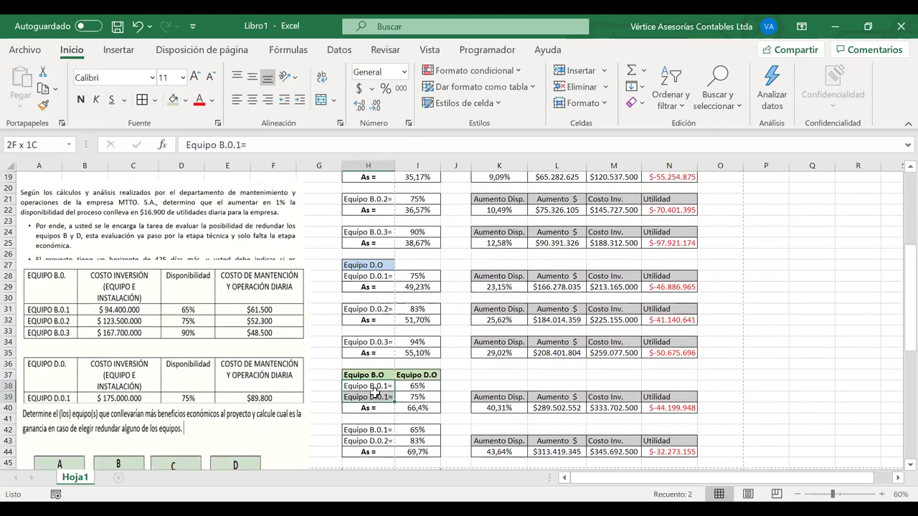
{"action": "key", "text": "ctrl+c"}
{"action": "scroll", "coordinate": [79, 246], "scroll_direction": "up", "scroll_amount": 6}
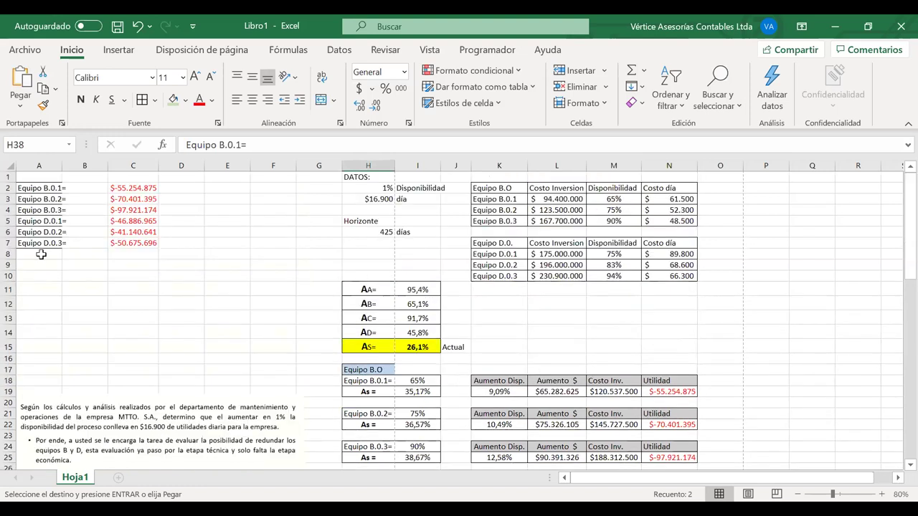
{"action": "left_click", "coordinate": [41, 253]}
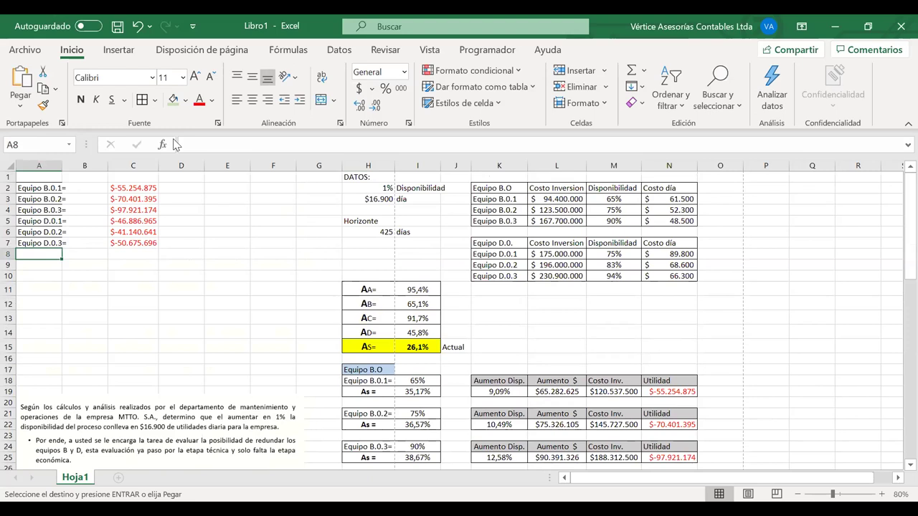
{"action": "right_click", "coordinate": [136, 168]}
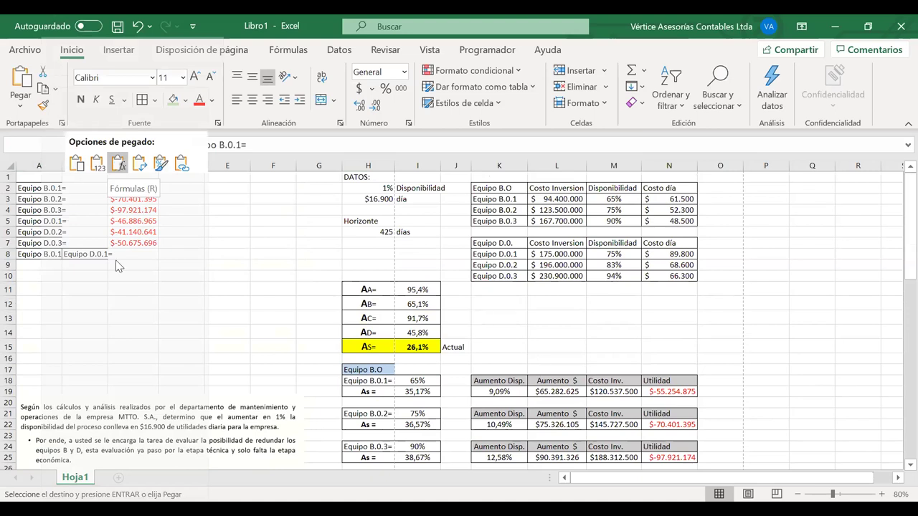
{"action": "left_click", "coordinate": [49, 256]}
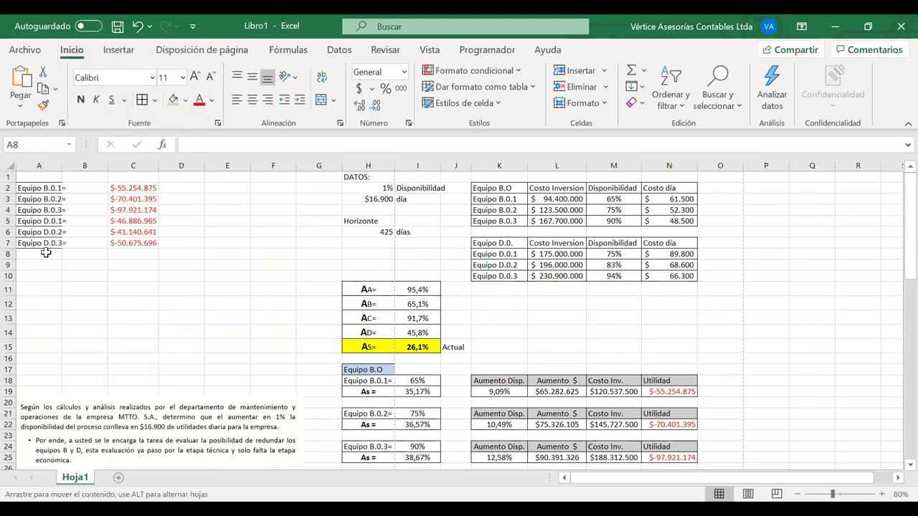
{"action": "key", "text": "ctrl+c"}
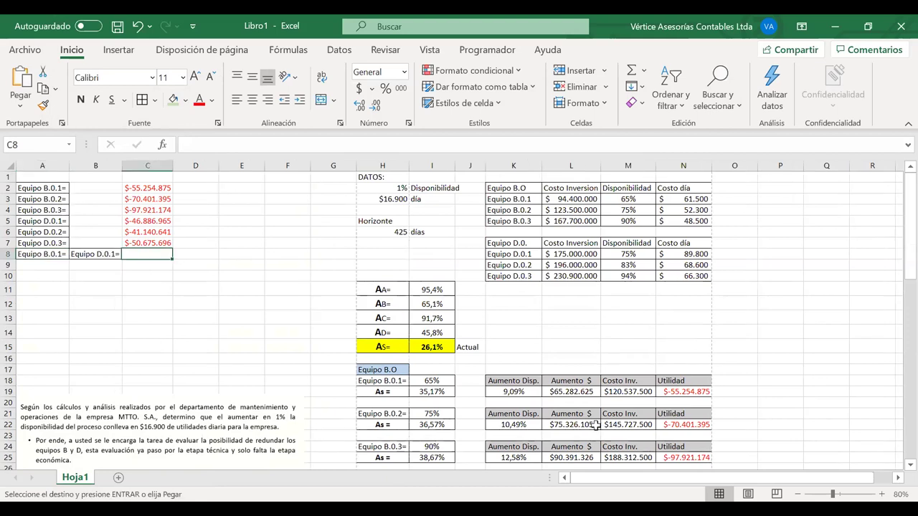
- Link C8 to the profit of the B.0.1 and D.0.1 combination in N40
{"action": "type", "text": "="}
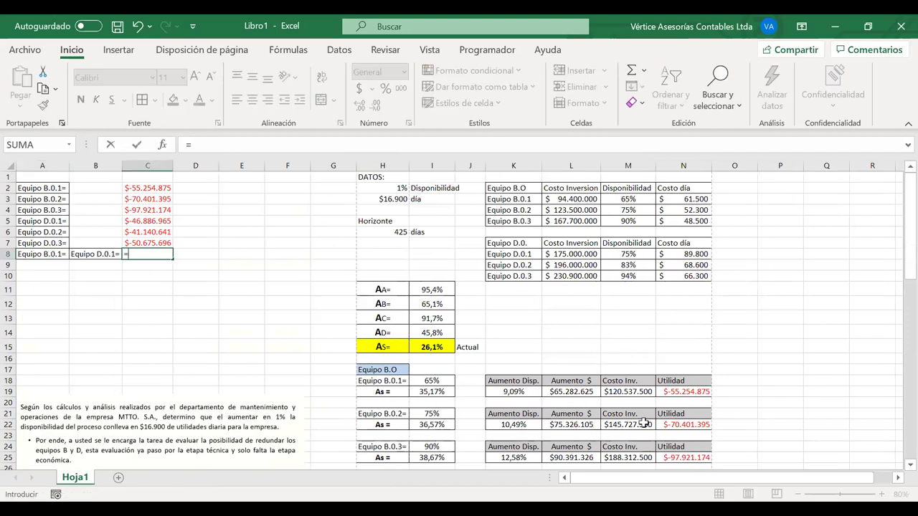
{"action": "scroll", "coordinate": [680, 410], "scroll_direction": "down", "scroll_amount": 2}
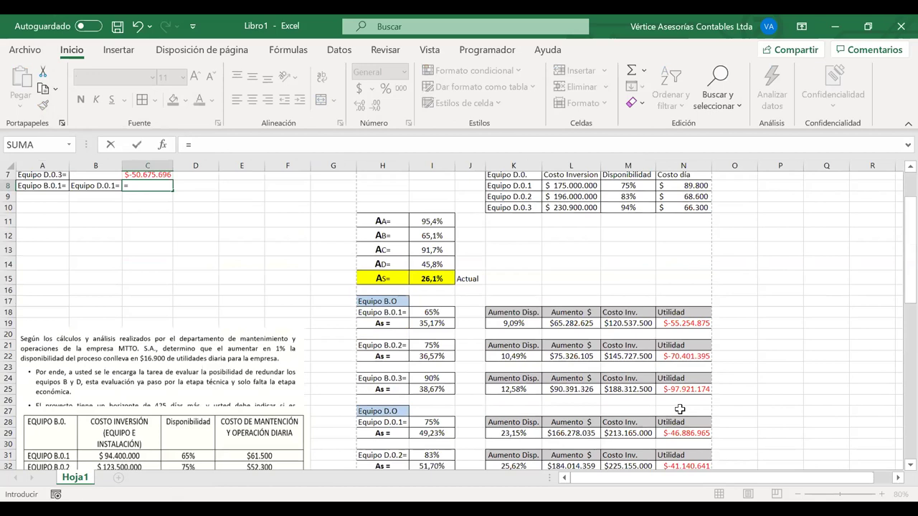
{"action": "scroll", "coordinate": [519, 415], "scroll_direction": "down", "scroll_amount": 4}
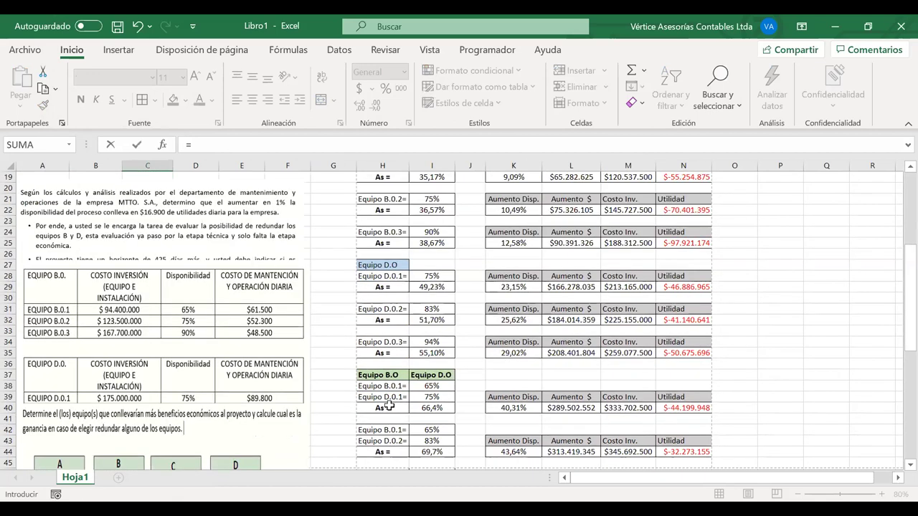
{"action": "key", "text": "Return"}
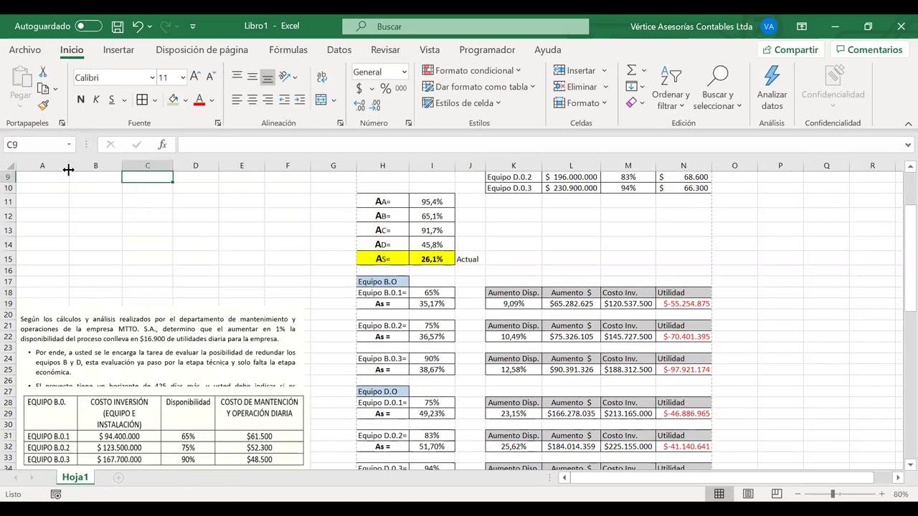
- Add the B.0.1 and D.0.2 combination by pasting labels H42:H43 transposed into A9:B9 and linking C9 to its profit in N44
{"action": "scroll", "coordinate": [54, 201], "scroll_direction": "down", "scroll_amount": 4}
{"action": "scroll", "coordinate": [45, 265], "scroll_direction": "down", "scroll_amount": 1}
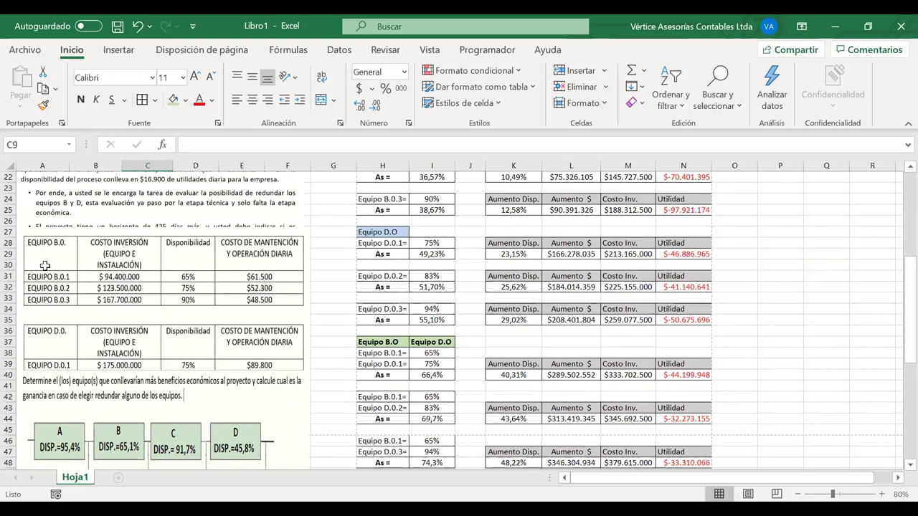
{"action": "key", "text": "ctrl+z"}
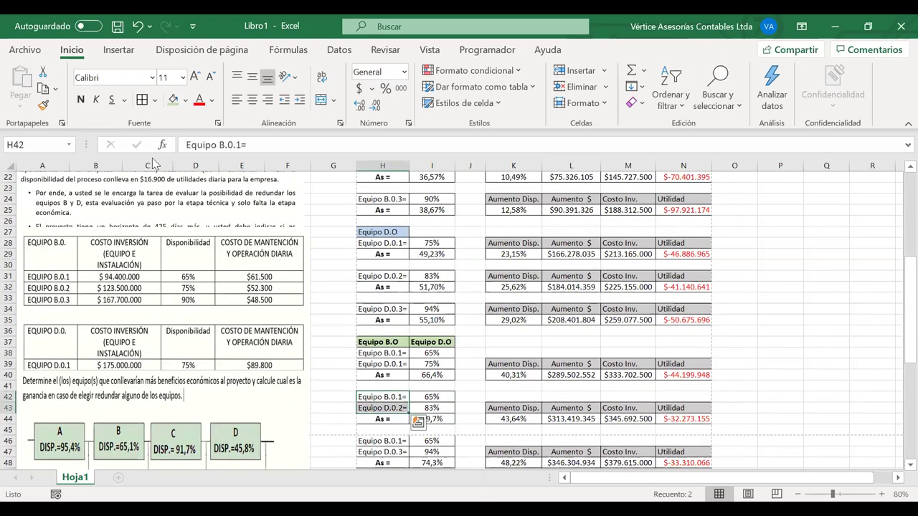
{"action": "key", "text": "ctrl+c"}
{"action": "scroll", "coordinate": [166, 265], "scroll_direction": "up", "scroll_amount": 7}
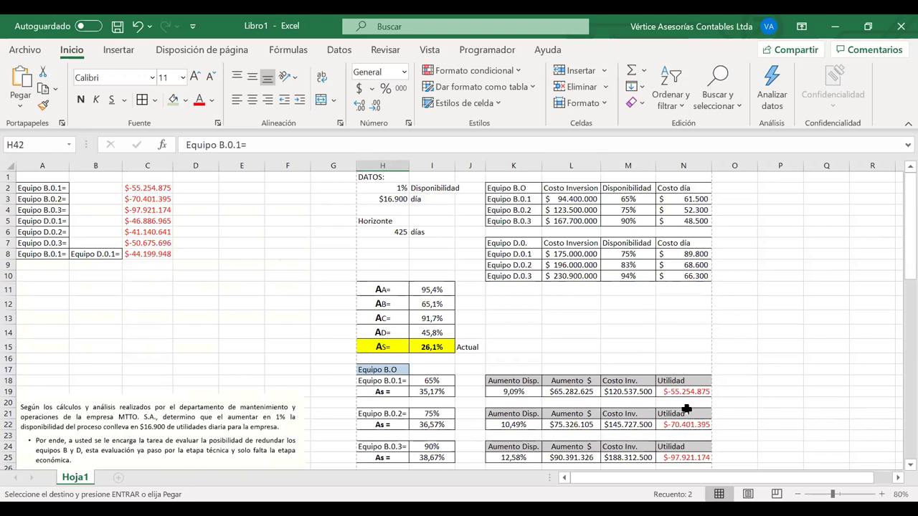
{"action": "key", "text": "ctrl+v"}
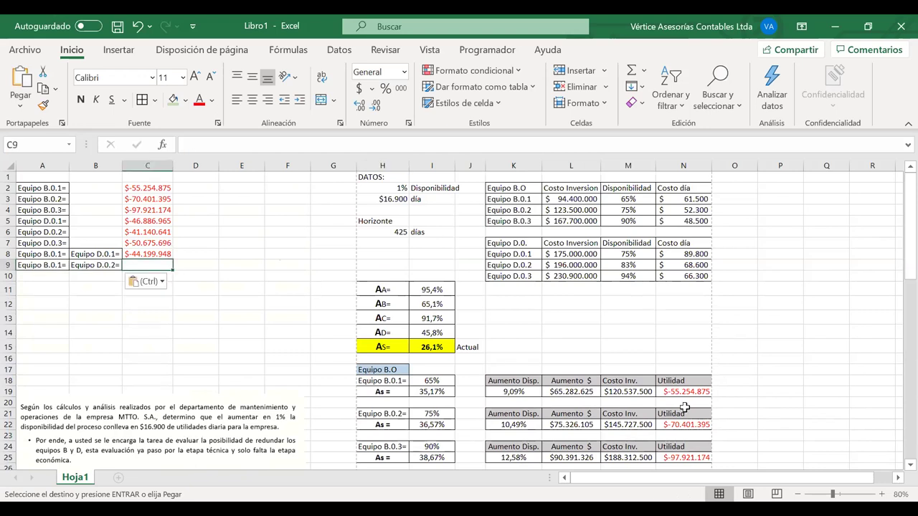
{"action": "type", "text": "="}
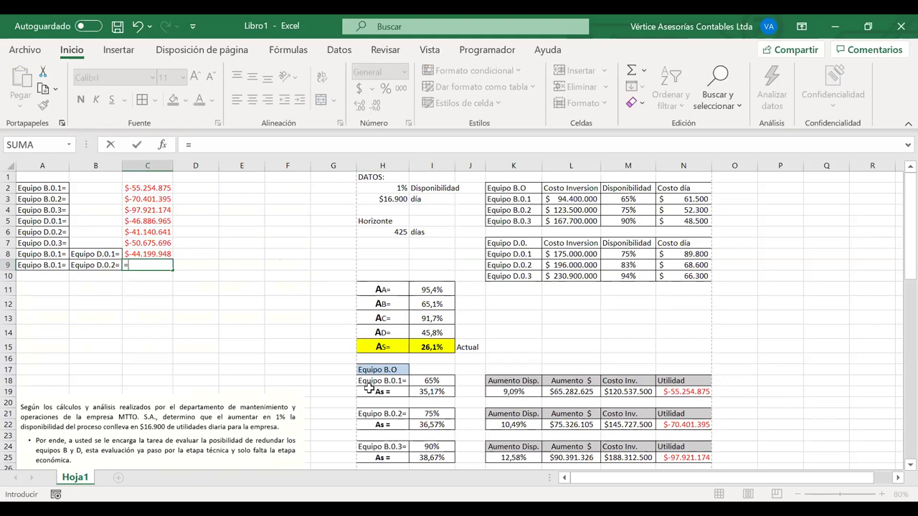
{"action": "scroll", "coordinate": [368, 391], "scroll_direction": "down", "scroll_amount": 7}
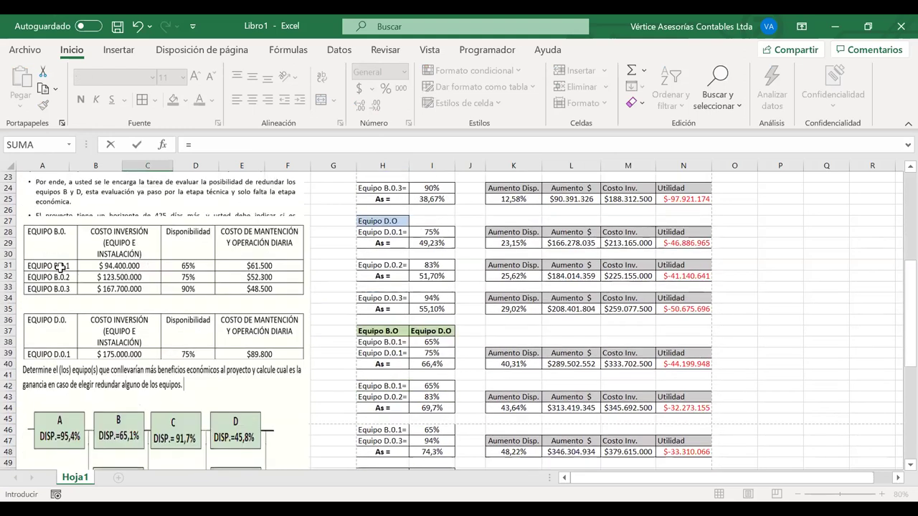
{"action": "key", "text": "Return"}
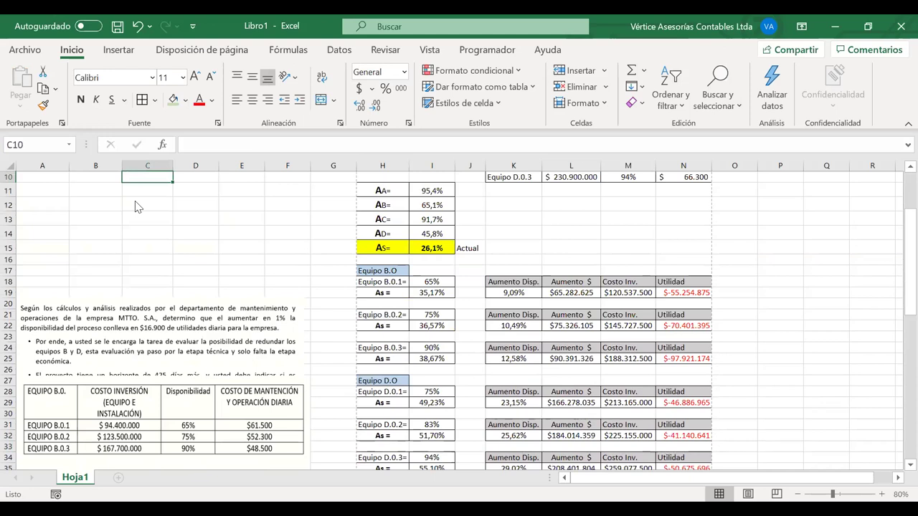
- Add the B.0.1 and D.0.3 combination by pasting labels H46:H47 transposed into A10:B10 and linking C10 to its profit in N48
{"action": "scroll", "coordinate": [129, 183], "scroll_direction": "down", "scroll_amount": 3}
{"action": "scroll", "coordinate": [157, 163], "scroll_direction": "down", "scroll_amount": 4}
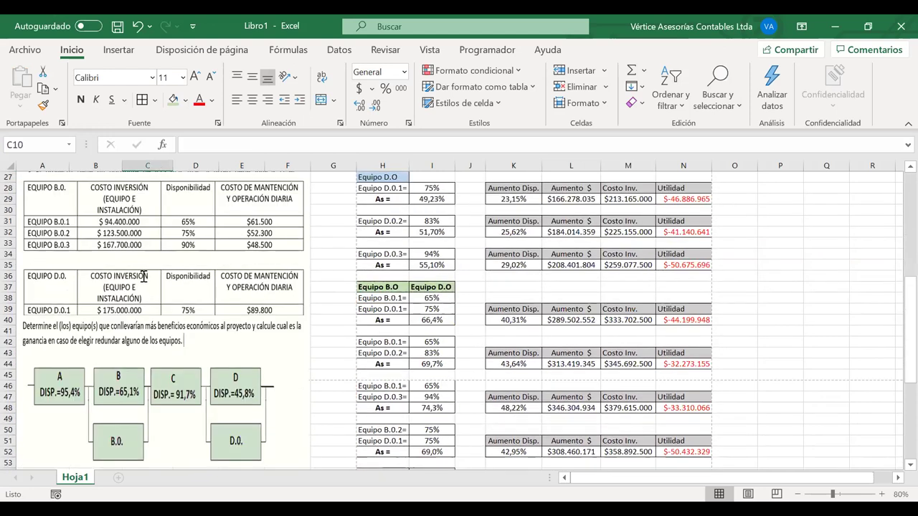
{"action": "left_click_drag", "start_coordinate": [382, 386], "coordinate": [382, 396]}
{"action": "key", "text": "ctrl+c"}
{"action": "key", "text": "ctrl+v"}
{"action": "scroll", "coordinate": [143, 276], "scroll_direction": "up", "scroll_amount": 9}
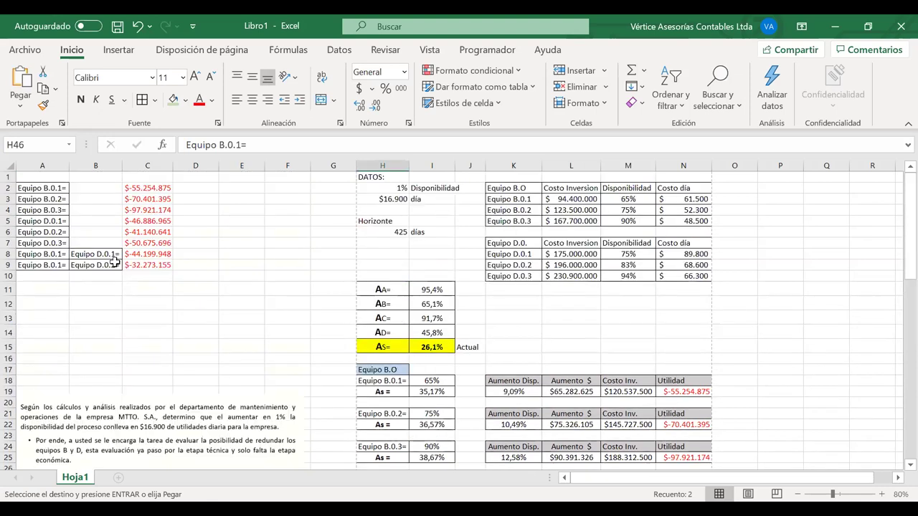
{"action": "right_click", "coordinate": [52, 277]}
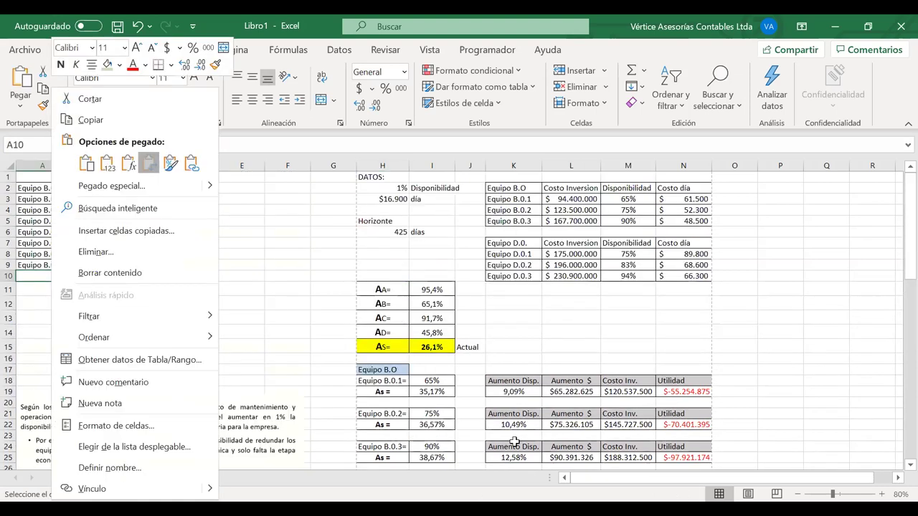
{"action": "type", "text": "t"}
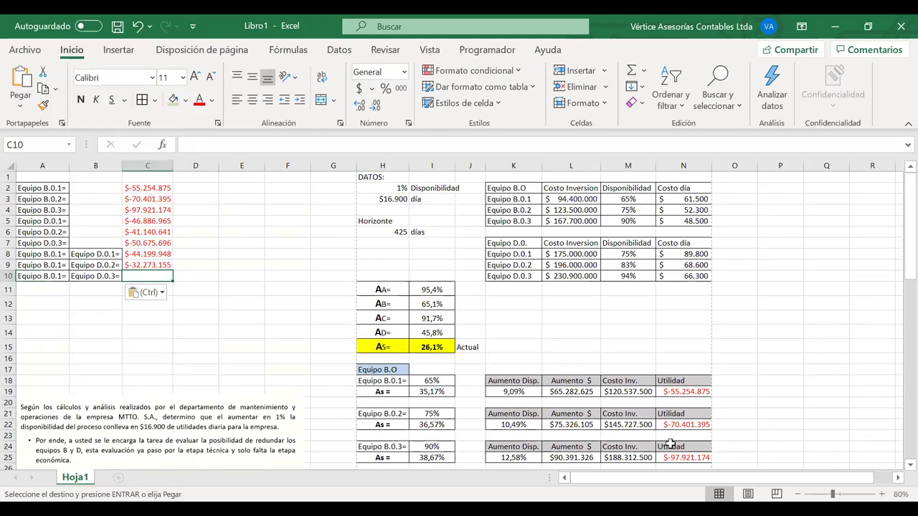
{"action": "type", "text": "="}
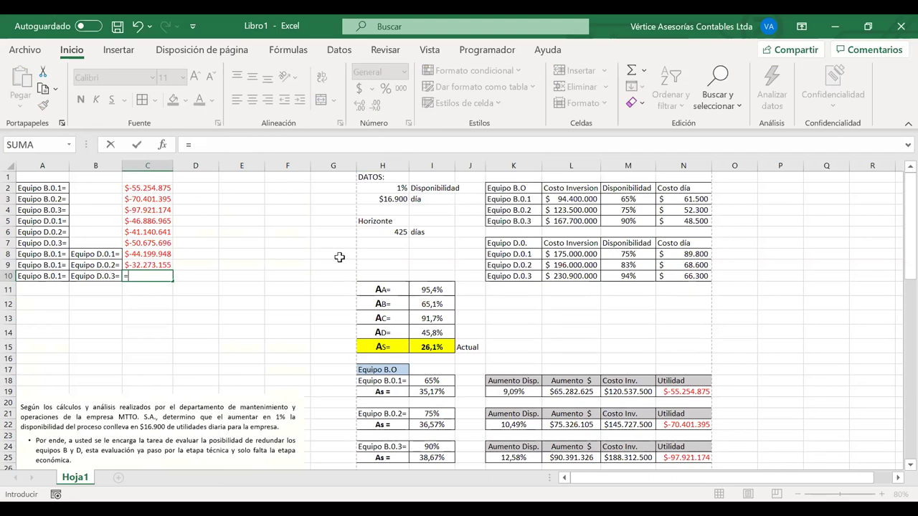
{"action": "scroll", "coordinate": [339, 257], "scroll_direction": "down", "scroll_amount": 8}
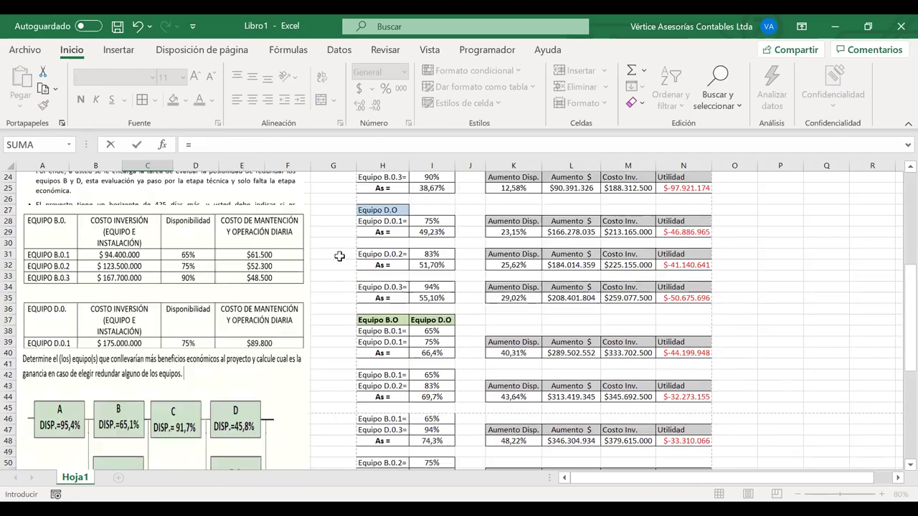
{"action": "left_click", "coordinate": [684, 441]}
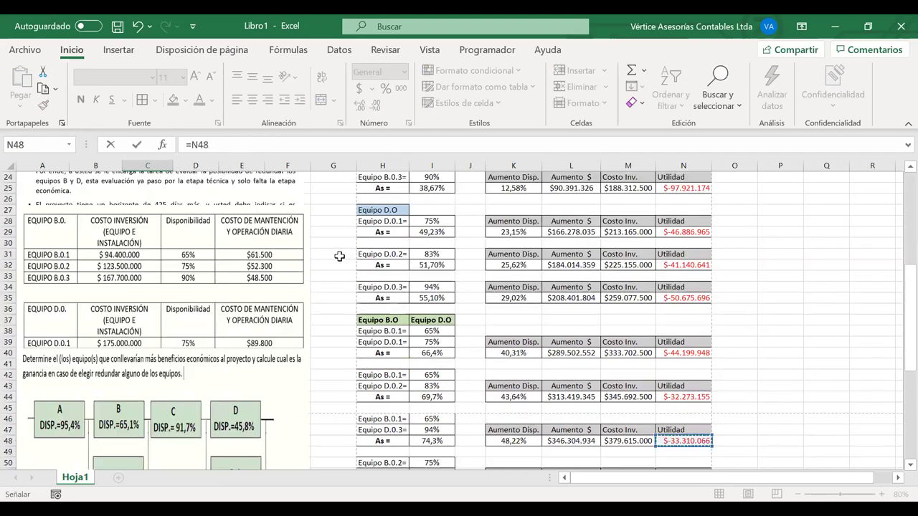
{"action": "key", "text": "Return"}
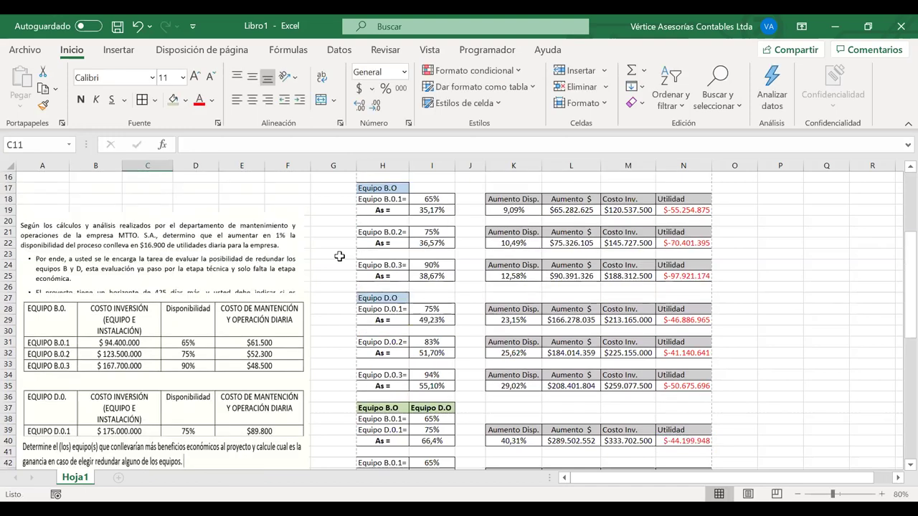
- Number the first six equipment combinations 1 to 6 in column G, beside their B.0 labels, every fourth row from G38 to G58
{"action": "scroll", "coordinate": [339, 256], "scroll_direction": "down", "scroll_amount": 4}
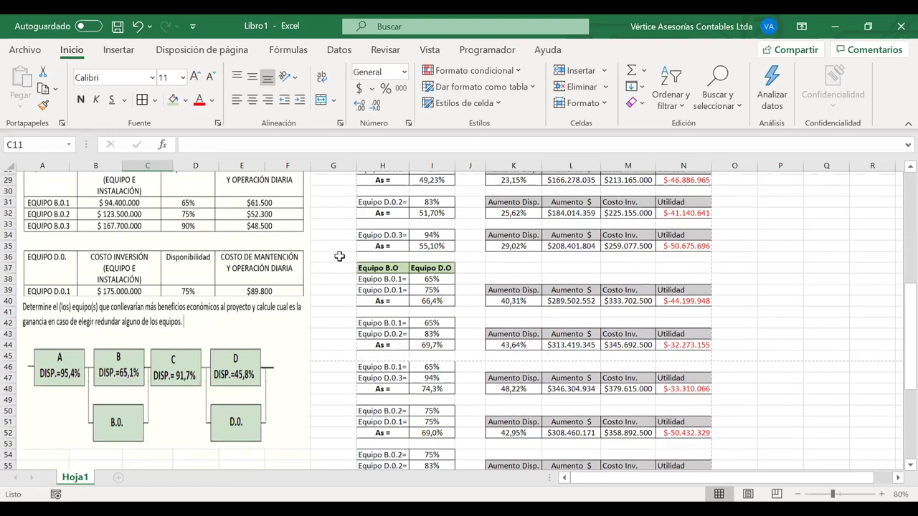
{"action": "scroll", "coordinate": [340, 256], "scroll_direction": "down", "scroll_amount": 1}
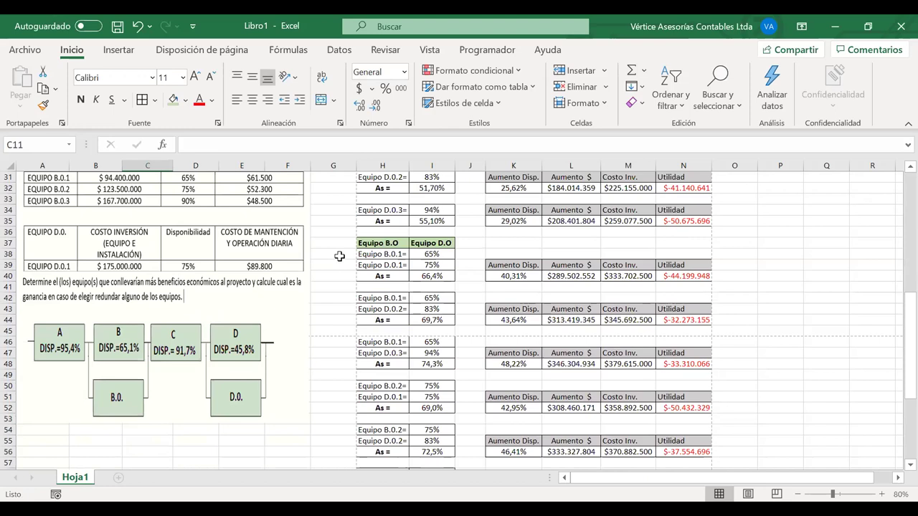
{"action": "left_click", "coordinate": [339, 256]}
{"action": "type", "text": "1"}
{"action": "key", "text": "Down"}
{"action": "key", "text": "Down"}
{"action": "key", "text": "Down"}
{"action": "key", "text": "Down"}
{"action": "type", "text": "2"}
{"action": "key", "text": "Down"}
{"action": "key", "text": "Down"}
{"action": "key", "text": "Down"}
{"action": "key", "text": "Down"}
{"action": "type", "text": "3"}
{"action": "key", "text": "Down"}
{"action": "key", "text": "Down"}
{"action": "key", "text": "Down"}
{"action": "key", "text": "Down"}
{"action": "type", "text": "4"}
{"action": "key", "text": "Down"}
{"action": "key", "text": "Down"}
{"action": "key", "text": "Down"}
{"action": "key", "text": "Down"}
{"action": "type", "text": "5"}
{"action": "key", "text": "Down"}
{"action": "key", "text": "Down"}
{"action": "key", "text": "Down"}
{"action": "key", "text": "Down"}
{"action": "type", "text": "6"}
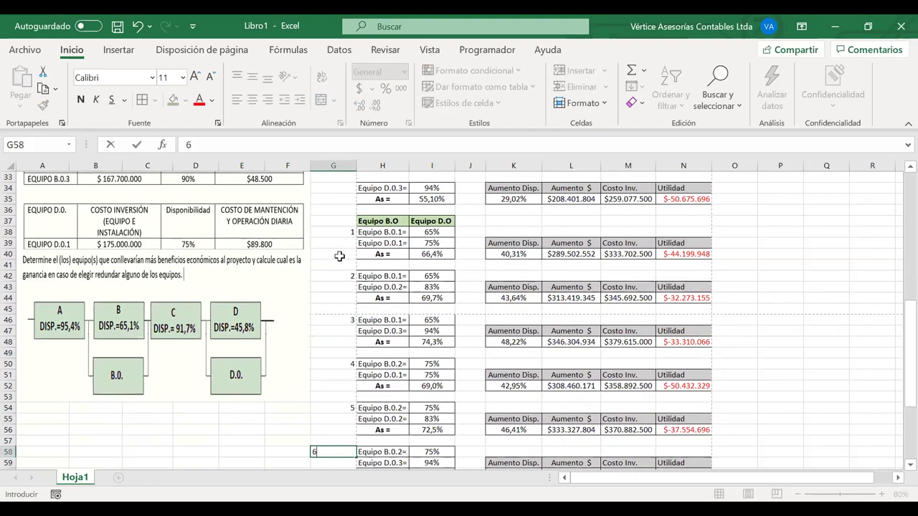
{"action": "key", "text": "Down"}
{"action": "key", "text": "Down"}
{"action": "key", "text": "Down"}
{"action": "key", "text": "Down"}
{"action": "key", "text": "Down"}
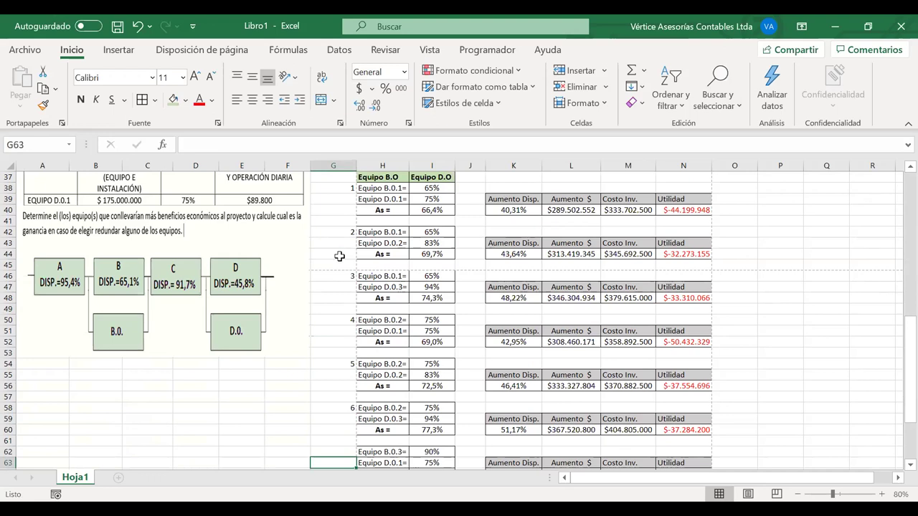
{"action": "type", "text": "7"}
{"action": "key", "text": "ctrl+Return"}
{"action": "key", "text": "Delete"}
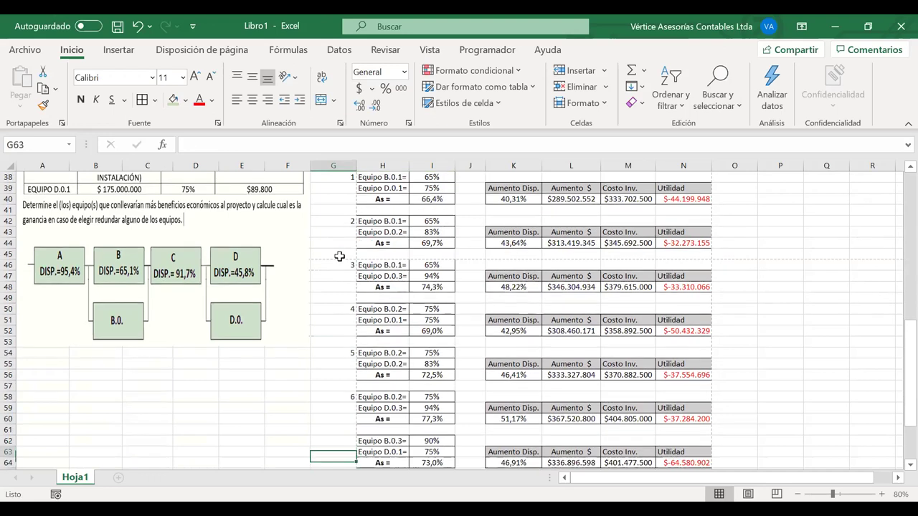
{"action": "key", "text": "Up"}
{"action": "type", "text": "8"}
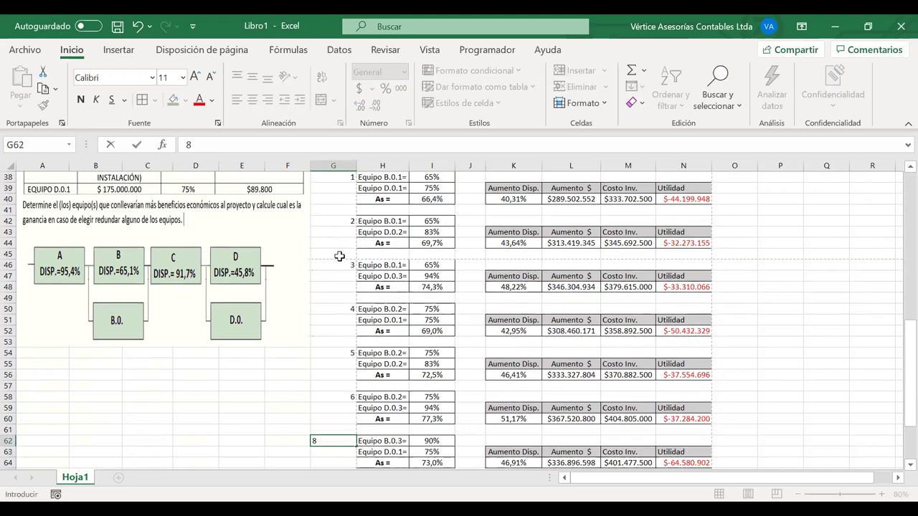
{"action": "key", "text": "BackSpace"}
- Number the three B.0.3 combinations 7, 8 and 9 in G62, G66 and G70
{"action": "type", "text": "7"}
{"action": "key", "text": "Return"}
{"action": "key", "text": "Down"}
{"action": "key", "text": "Down"}
{"action": "key", "text": "Down"}
{"action": "type", "text": "8"}
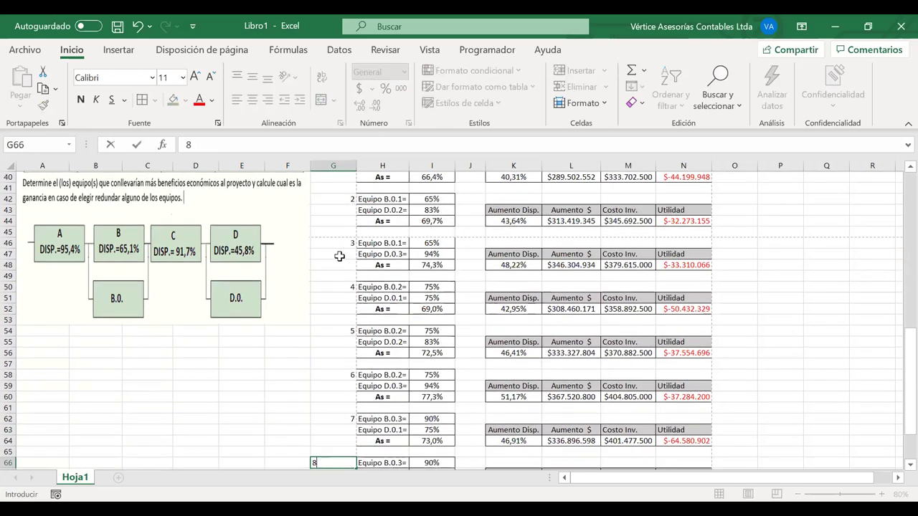
{"action": "key", "text": "Return"}
{"action": "key", "text": "Down"}
{"action": "key", "text": "Down"}
{"action": "key", "text": "Down"}
{"action": "key", "text": "Down"}
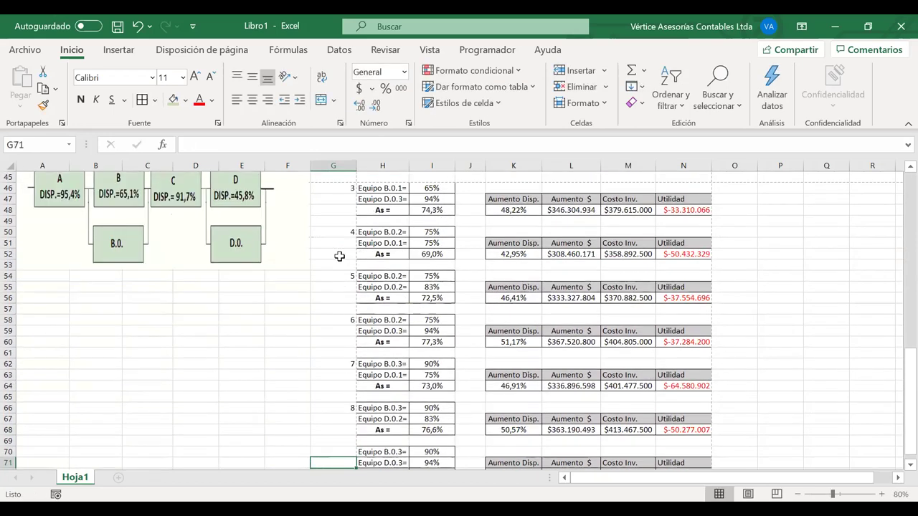
{"action": "type", "text": "9"}
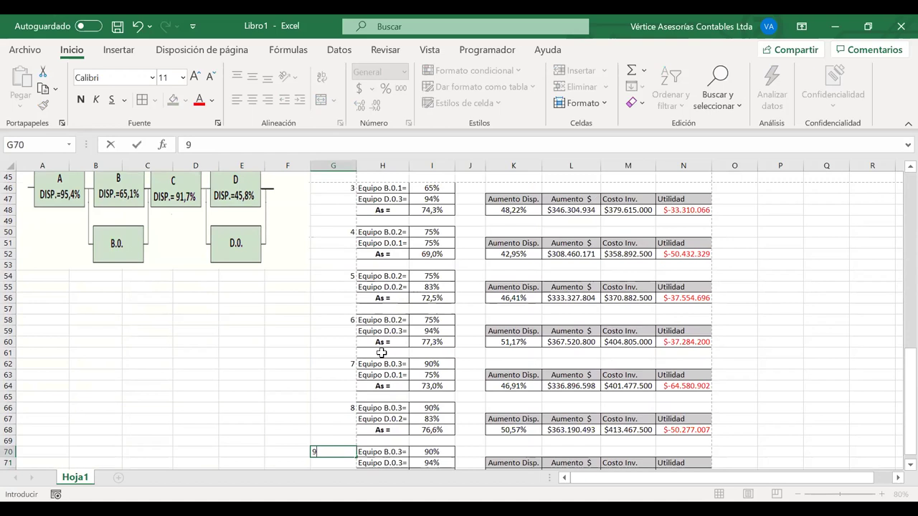
{"action": "key", "text": "Return"}
{"action": "key", "text": "Down"}
- Add the B.0.2 and D.0.1 combination by pasting labels H50:H51 transposed into A11:B11 and linking C11 to its profit in N52
{"action": "scroll", "coordinate": [381, 409], "scroll_direction": "up", "scroll_amount": 7}
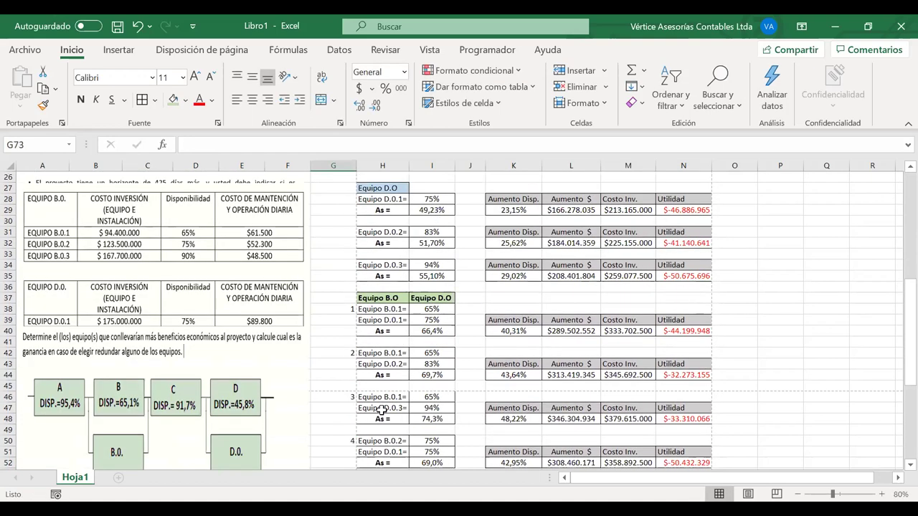
{"action": "scroll", "coordinate": [386, 419], "scroll_direction": "up", "scroll_amount": 8}
{"action": "scroll", "coordinate": [386, 419], "scroll_direction": "down", "scroll_amount": 8}
{"action": "scroll", "coordinate": [387, 419], "scroll_direction": "down", "scroll_amount": 1}
{"action": "left_click_drag", "start_coordinate": [387, 407], "coordinate": [387, 419]}
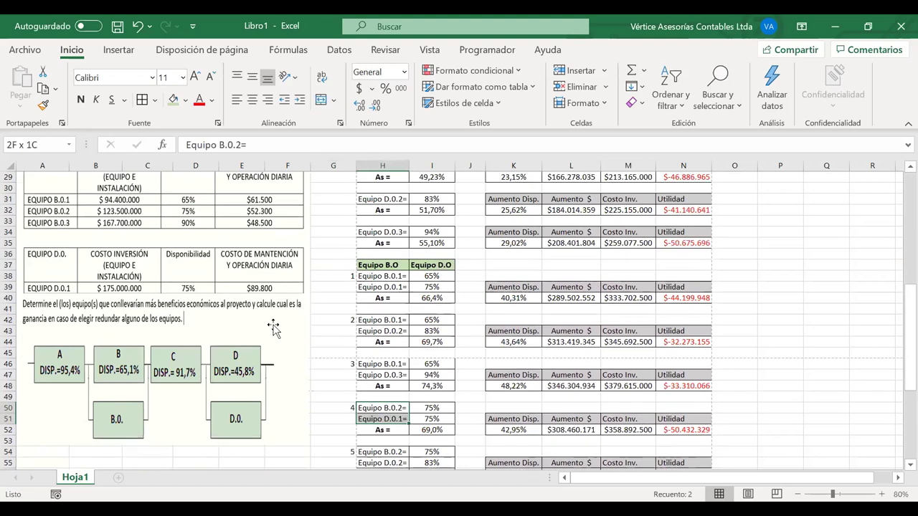
{"action": "key", "text": "ctrl+c"}
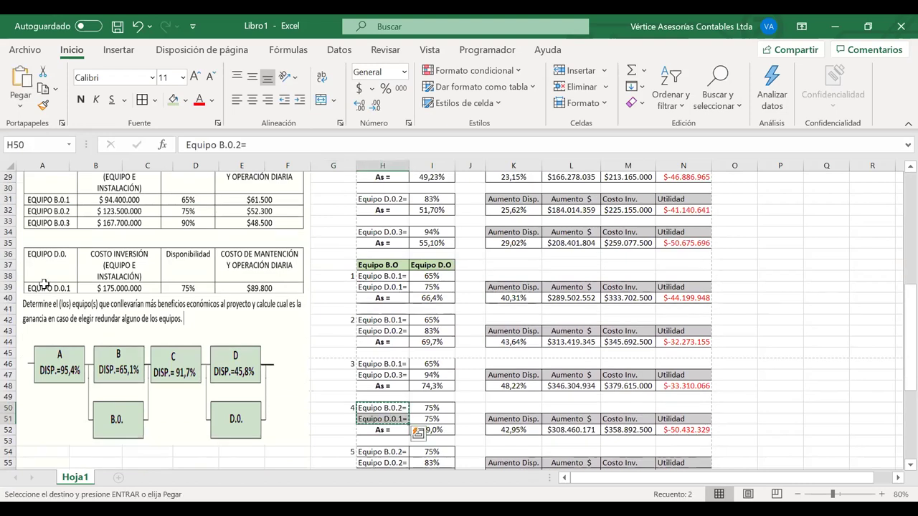
{"action": "scroll", "coordinate": [44, 286], "scroll_direction": "up", "scroll_amount": 9}
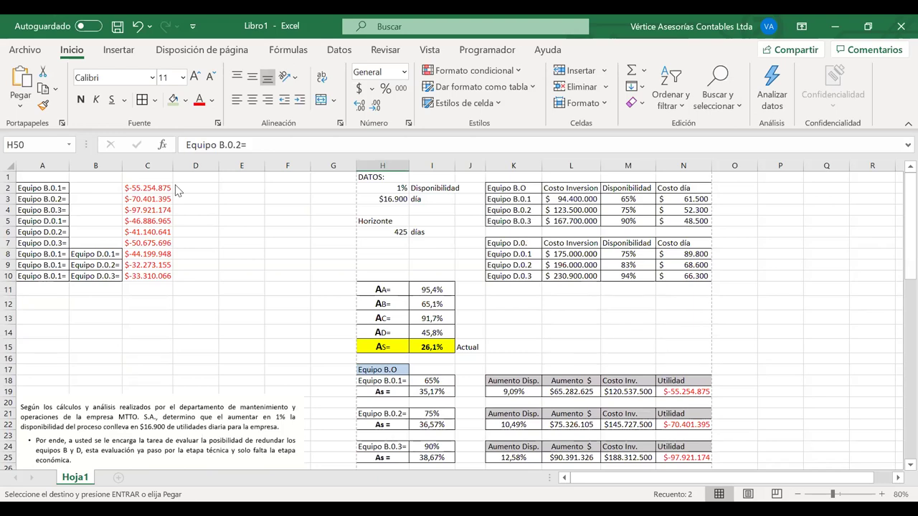
{"action": "type", "text": "="}
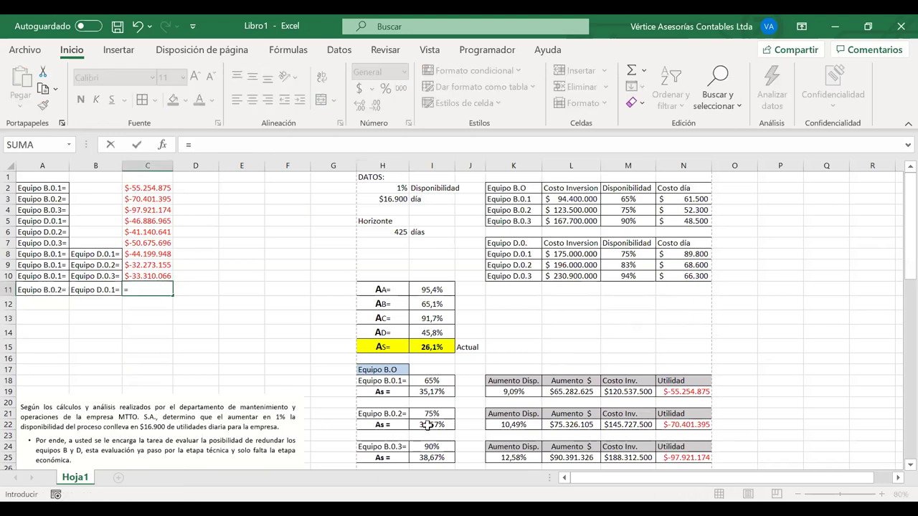
{"action": "scroll", "coordinate": [677, 453], "scroll_direction": "down", "scroll_amount": 9}
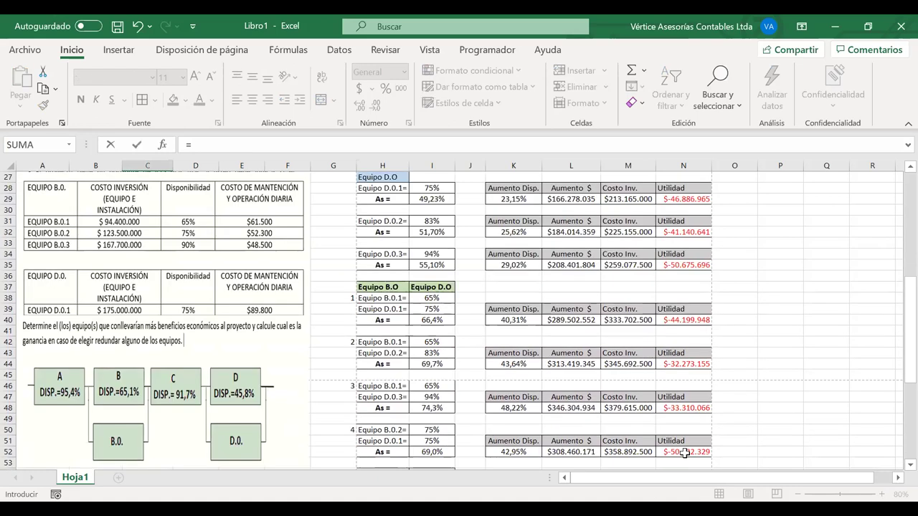
{"action": "left_click", "coordinate": [685, 452]}
{"action": "key", "text": "Return"}
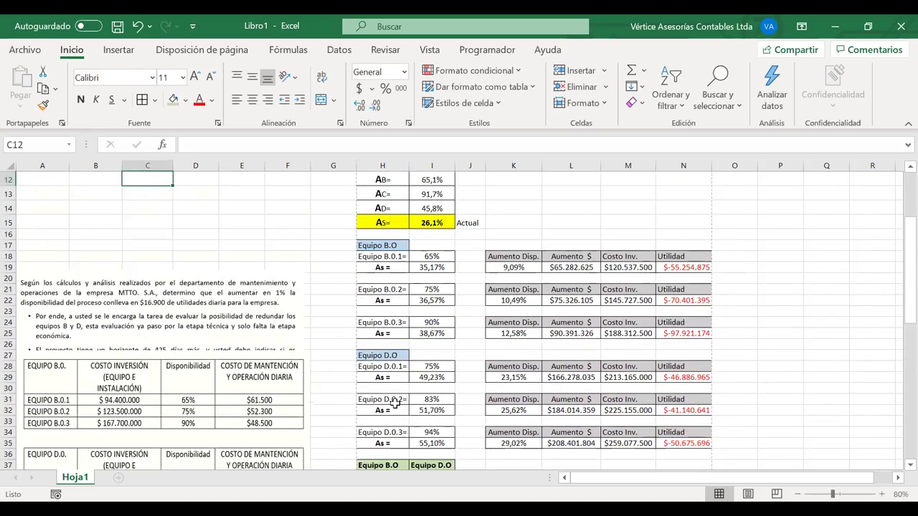
- Add the B.0.2 and D.0.2 combination by pasting labels H54:H55 transposed into A12:B12 and linking C12 to its profit in N56
{"action": "scroll", "coordinate": [395, 403], "scroll_direction": "down", "scroll_amount": 7}
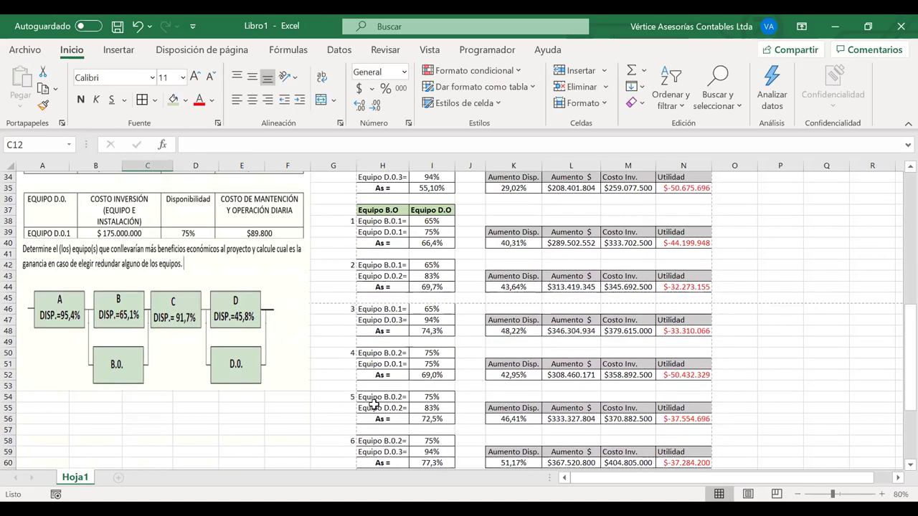
{"action": "left_click_drag", "start_coordinate": [380, 397], "coordinate": [375, 406]}
{"action": "key", "text": "ctrl+c"}
{"action": "scroll", "coordinate": [205, 317], "scroll_direction": "up", "scroll_amount": 11}
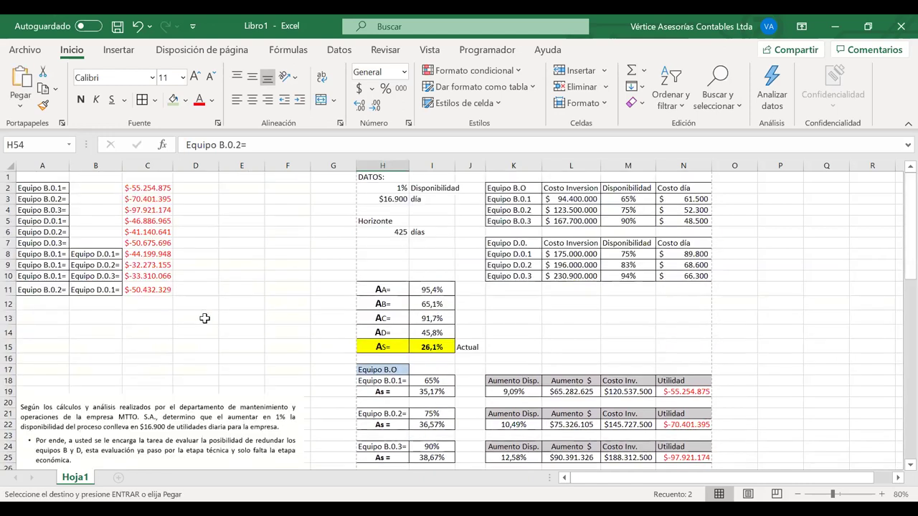
{"action": "left_click", "coordinate": [58, 299]}
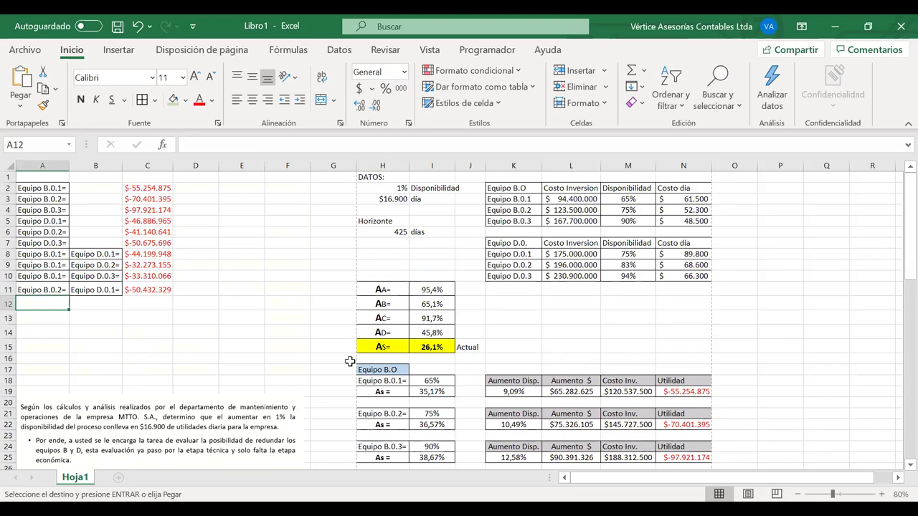
{"action": "scroll", "coordinate": [350, 362], "scroll_direction": "down", "scroll_amount": 10}
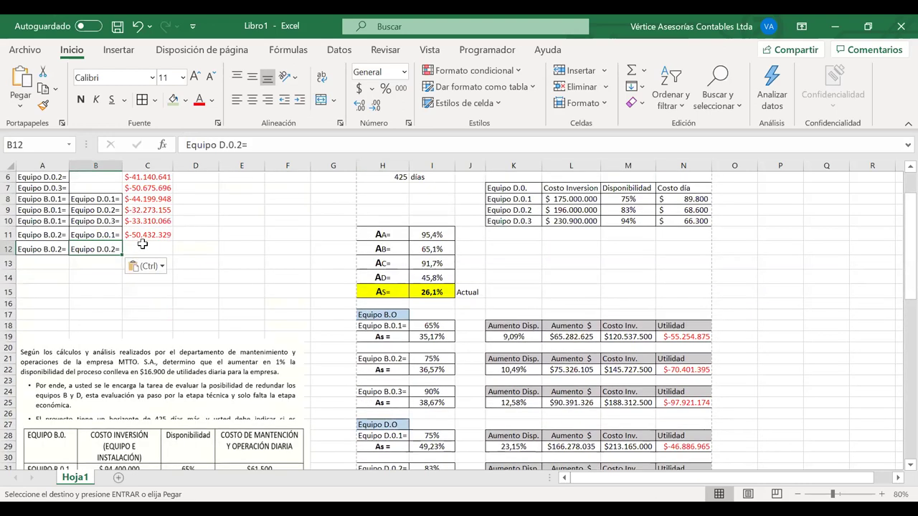
{"action": "left_click", "coordinate": [143, 245]}
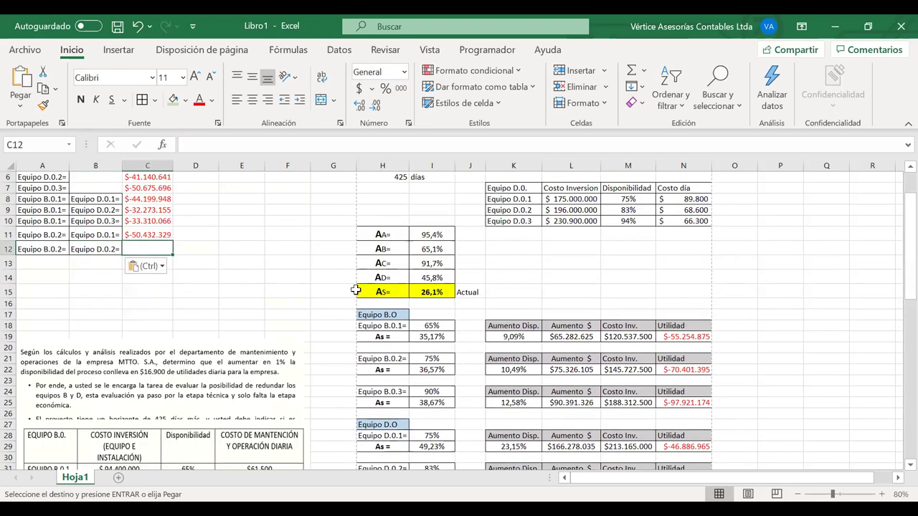
{"action": "type", "text": "="}
{"action": "scroll", "coordinate": [690, 427], "scroll_direction": "down", "scroll_amount": 9}
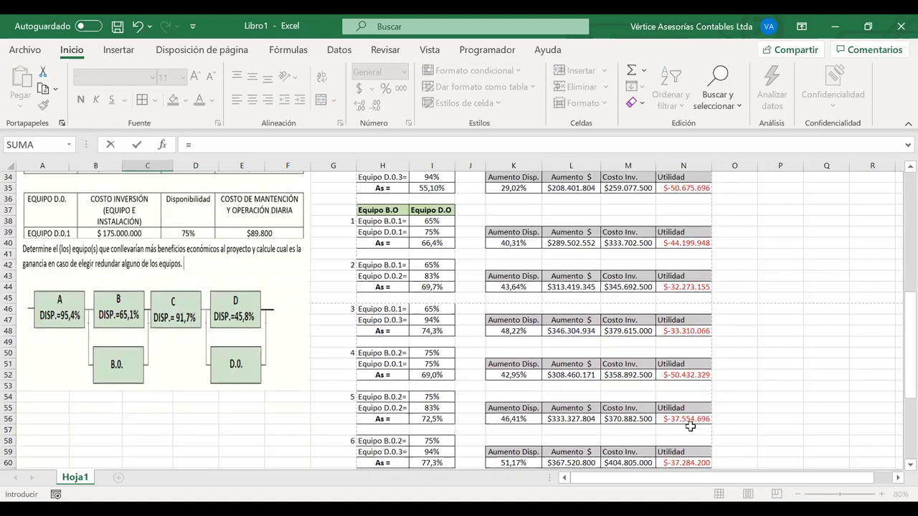
{"action": "key", "text": "Escape"}
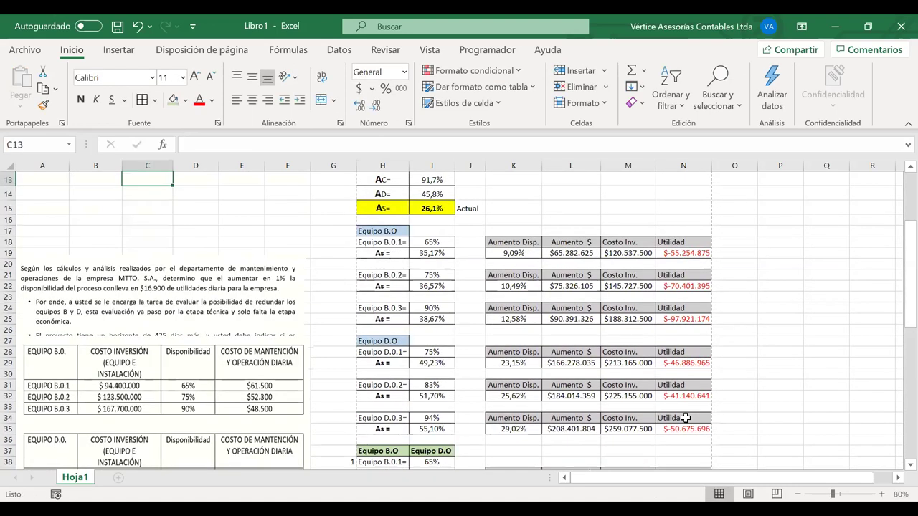
{"action": "scroll", "coordinate": [686, 417], "scroll_direction": "up", "scroll_amount": 3}
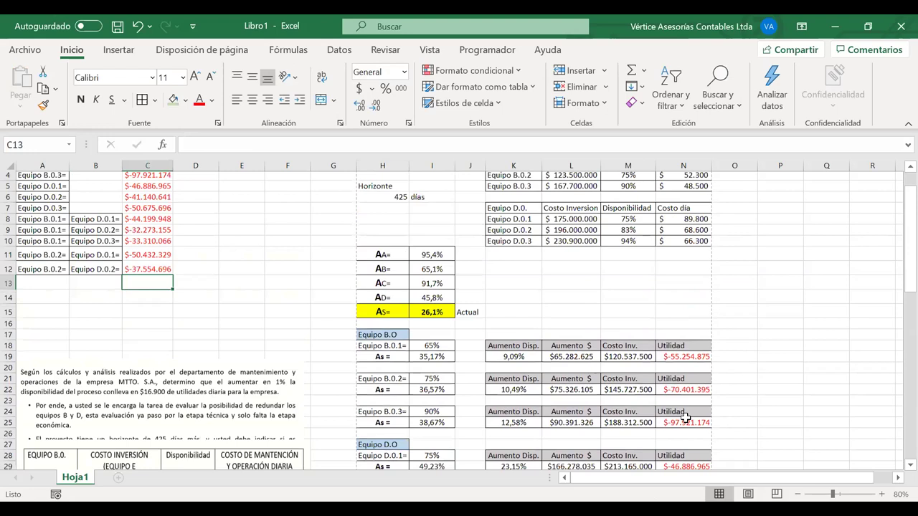
- Add the B.0.2 and D.0.3 combination by pasting labels H58:H59 transposed into A13:B13 and linking C13 to its profit in N60
{"action": "scroll", "coordinate": [686, 417], "scroll_direction": "down", "scroll_amount": 10}
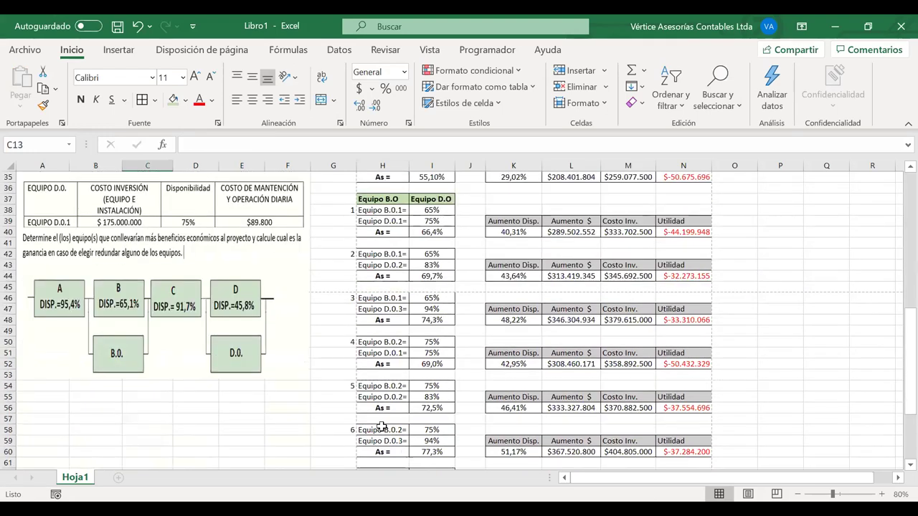
{"action": "left_click", "coordinate": [379, 434]}
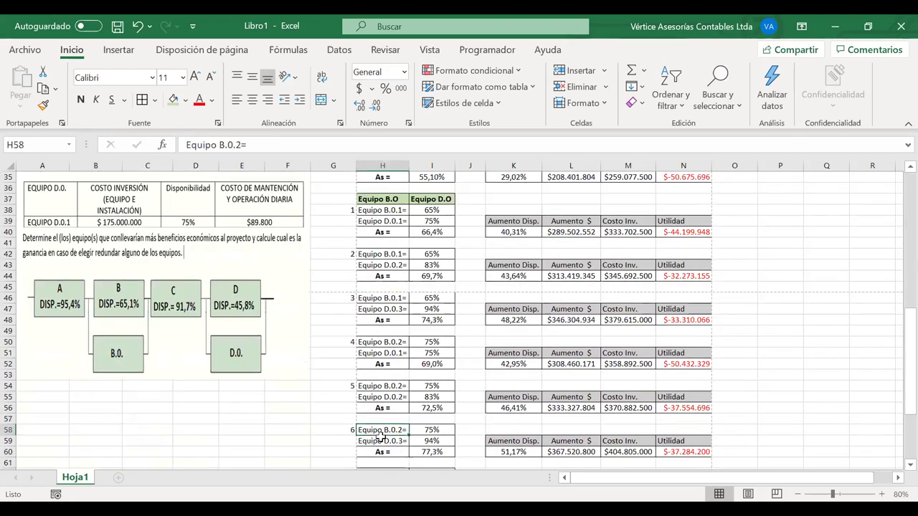
{"action": "key", "text": "ctrl+c"}
{"action": "scroll", "coordinate": [40, 317], "scroll_direction": "up", "scroll_amount": 11}
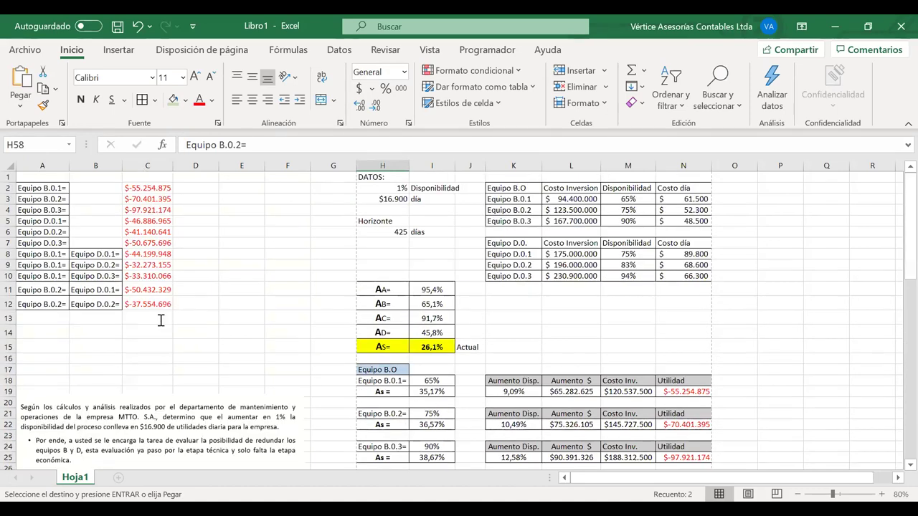
{"action": "type", "text": "="}
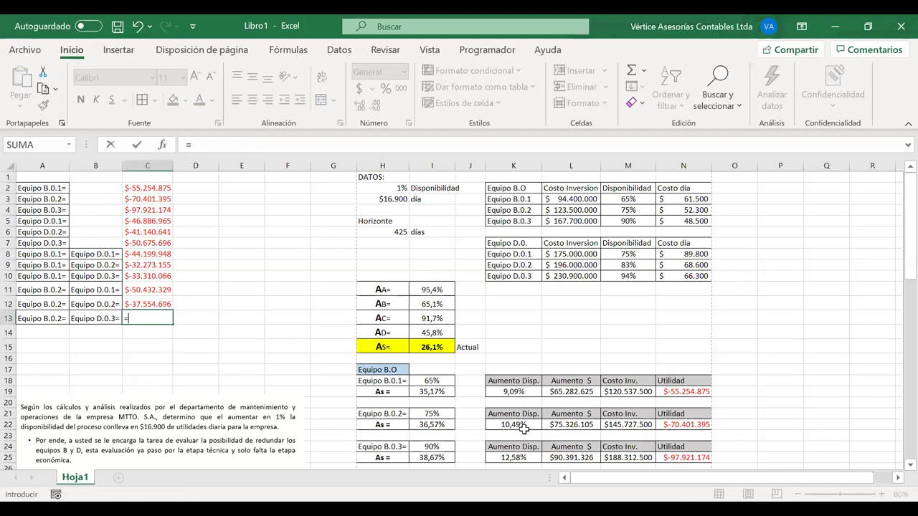
{"action": "scroll", "coordinate": [524, 429], "scroll_direction": "down", "scroll_amount": 12}
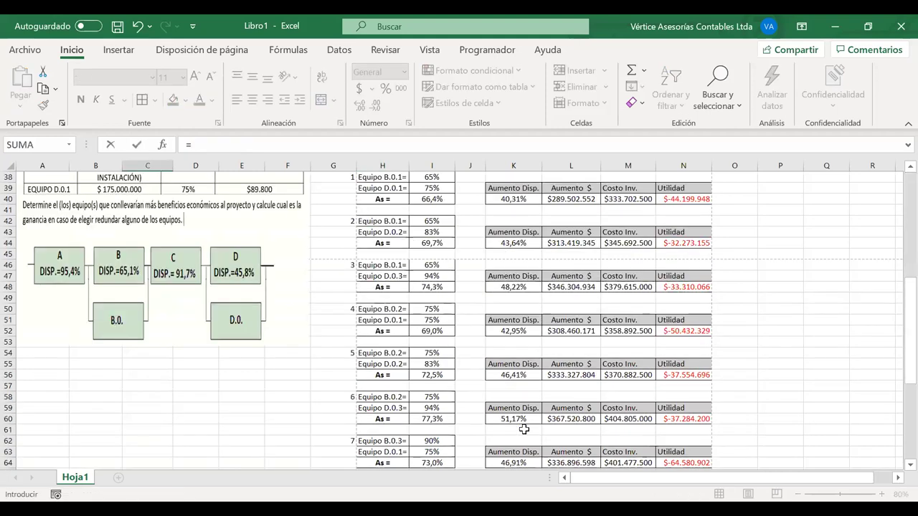
{"action": "scroll", "coordinate": [675, 409], "scroll_direction": "down", "scroll_amount": 1}
{"action": "left_click", "coordinate": [676, 408]}
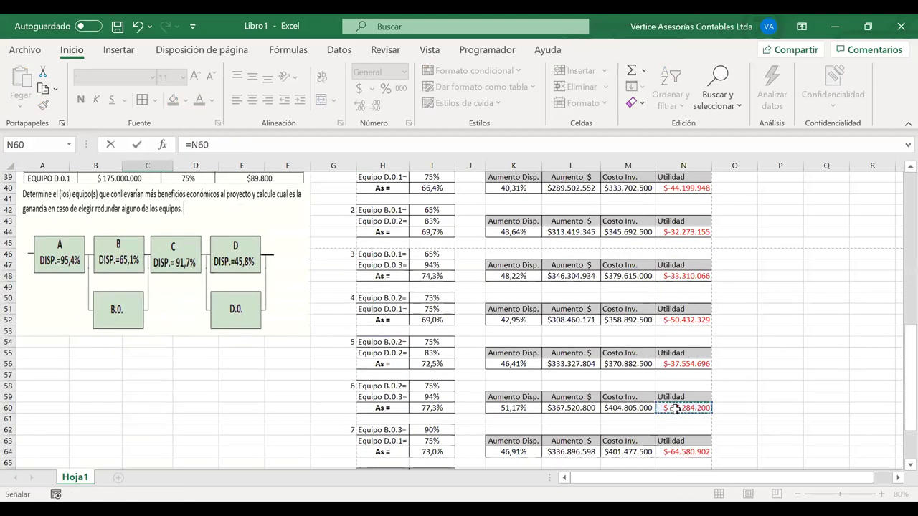
{"action": "key", "text": "Return"}
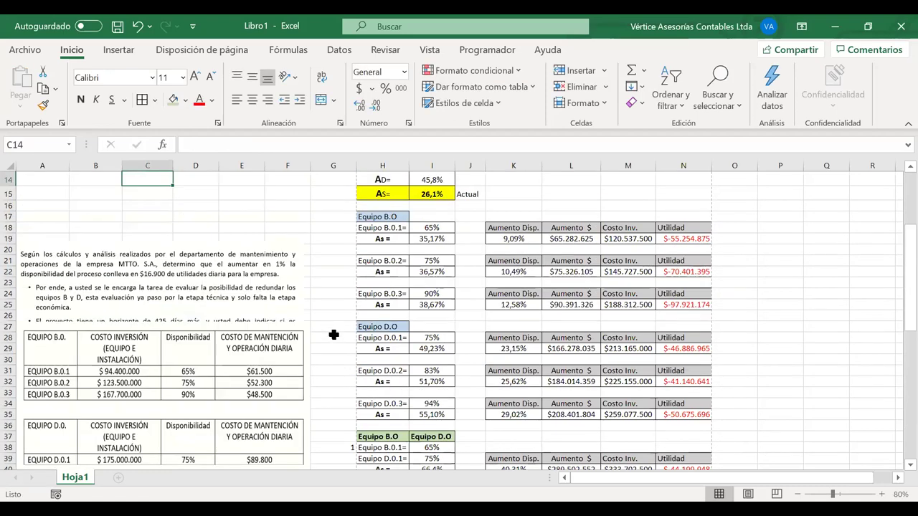
- Add the B.0.3 and D.0.1 combination by pasting labels H62:H63 transposed into A14:B14 and linking C14 to its profit in N64
{"action": "scroll", "coordinate": [358, 327], "scroll_direction": "down", "scroll_amount": 11}
{"action": "left_click_drag", "start_coordinate": [369, 345], "coordinate": [363, 352]}
{"action": "key", "text": "ctrl+c"}
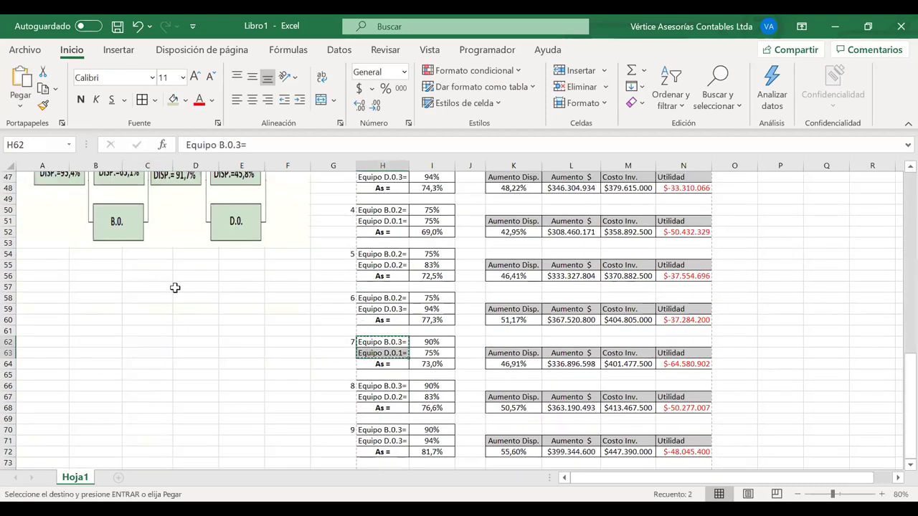
{"action": "scroll", "coordinate": [50, 326], "scroll_direction": "up", "scroll_amount": 15}
{"action": "left_click", "coordinate": [50, 330]}
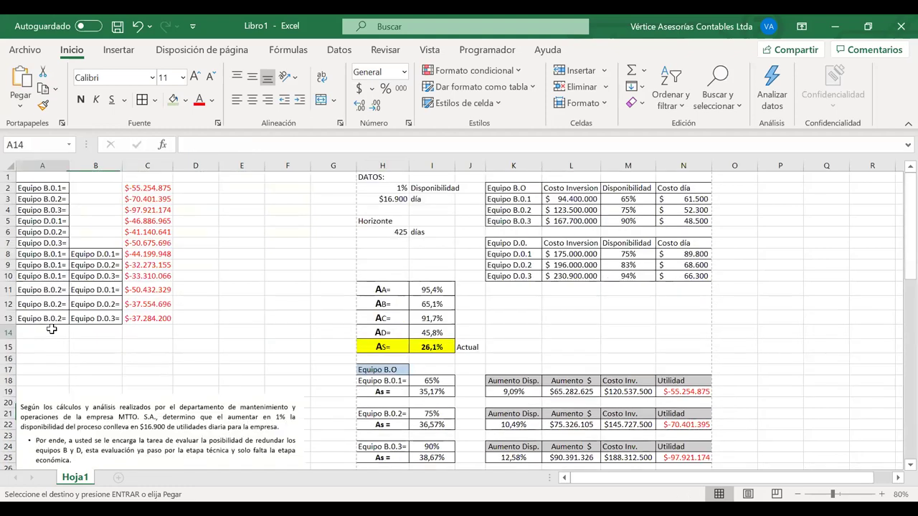
{"action": "key", "text": "shift+F10"}
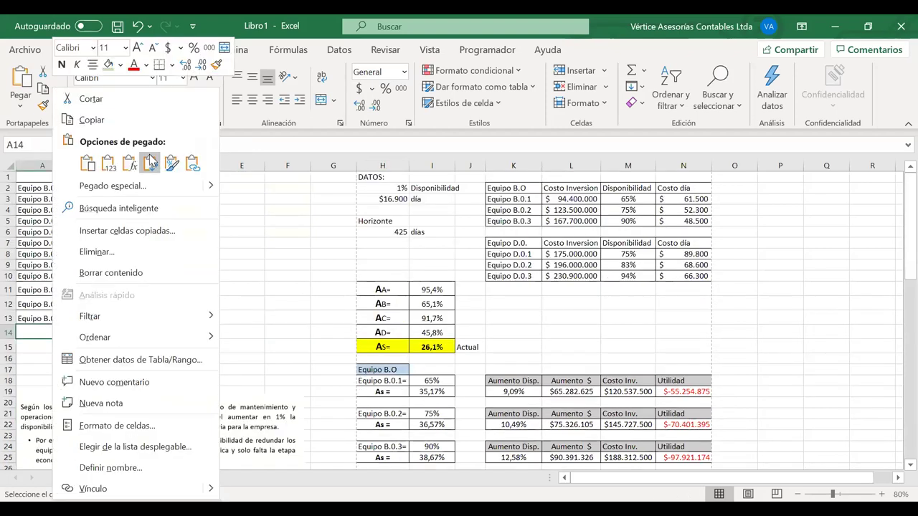
{"action": "key", "text": "ctrl+v"}
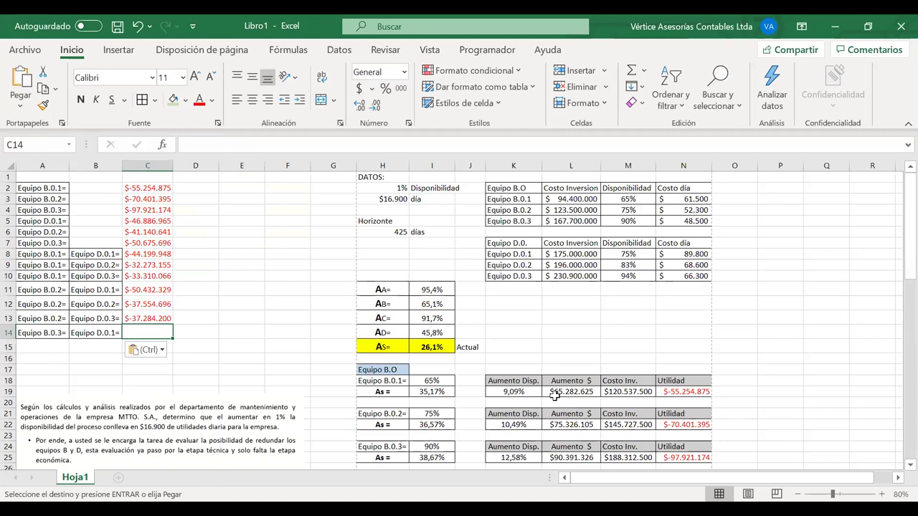
{"action": "type", "text": "="}
{"action": "scroll", "coordinate": [555, 395], "scroll_direction": "down", "scroll_amount": 5}
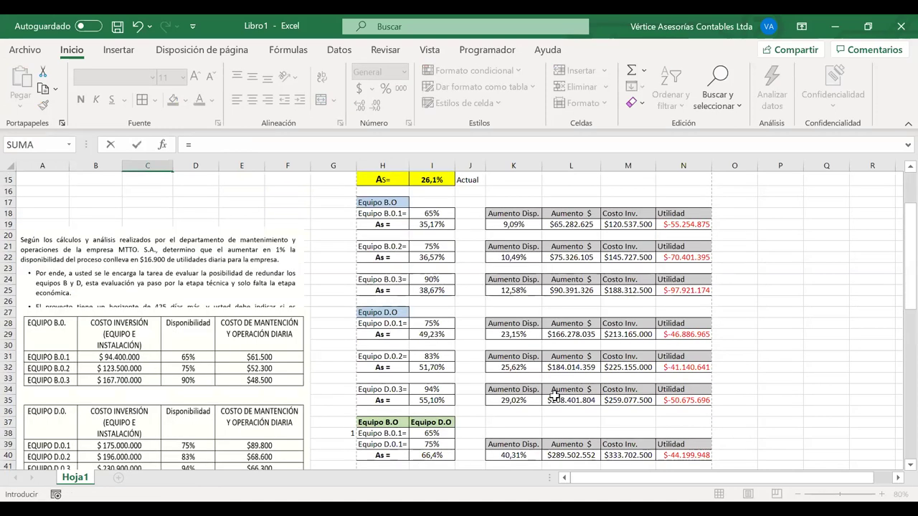
{"action": "key", "text": "Escape"}
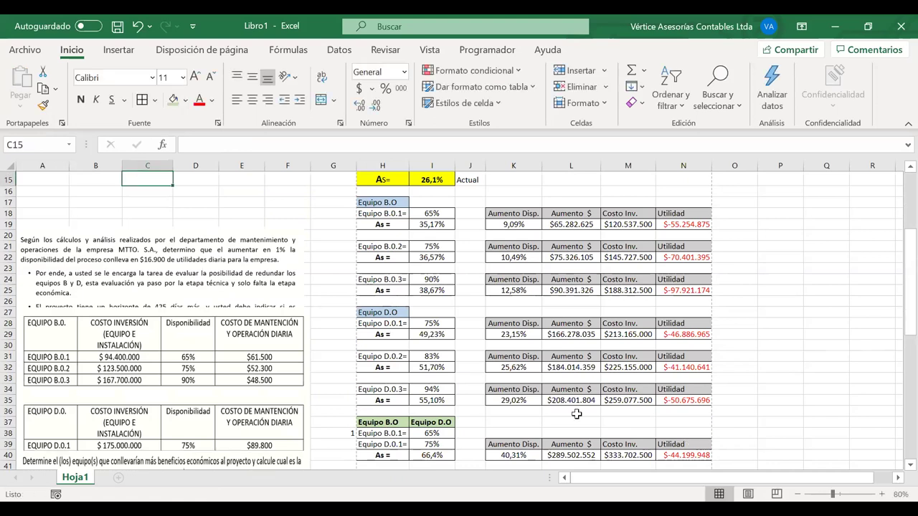
- Add the B.0.3 and D.0.2 combination by pasting labels H66:H67 transposed into A15:B15 and linking C15 to its profit in N68
{"action": "scroll", "coordinate": [577, 413], "scroll_direction": "down", "scroll_amount": 8}
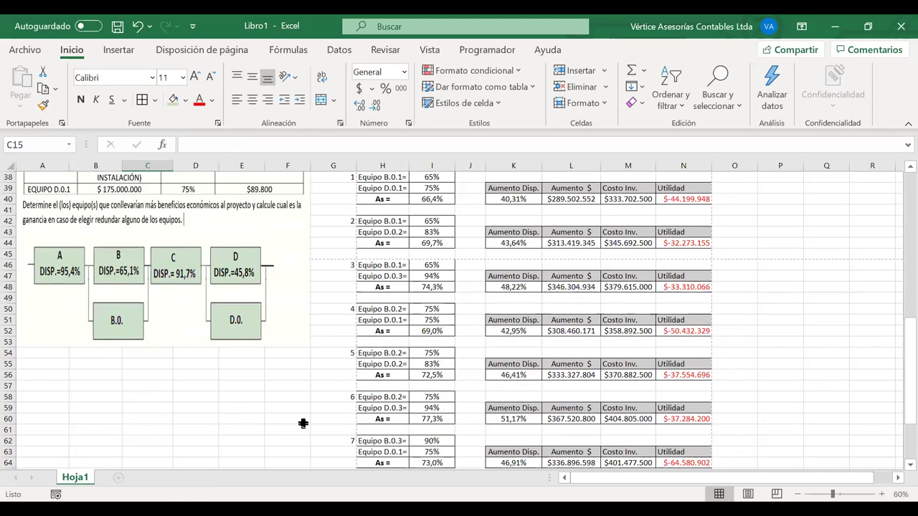
{"action": "scroll", "coordinate": [362, 422], "scroll_direction": "down", "scroll_amount": 2}
{"action": "left_click_drag", "start_coordinate": [363, 421], "coordinate": [365, 430]}
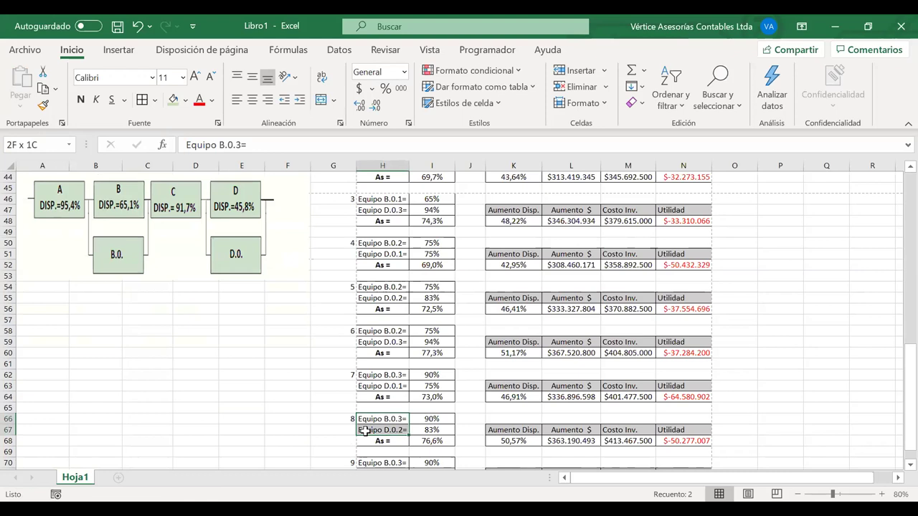
{"action": "key", "text": "ctrl+c"}
{"action": "scroll", "coordinate": [45, 339], "scroll_direction": "up", "scroll_amount": 14}
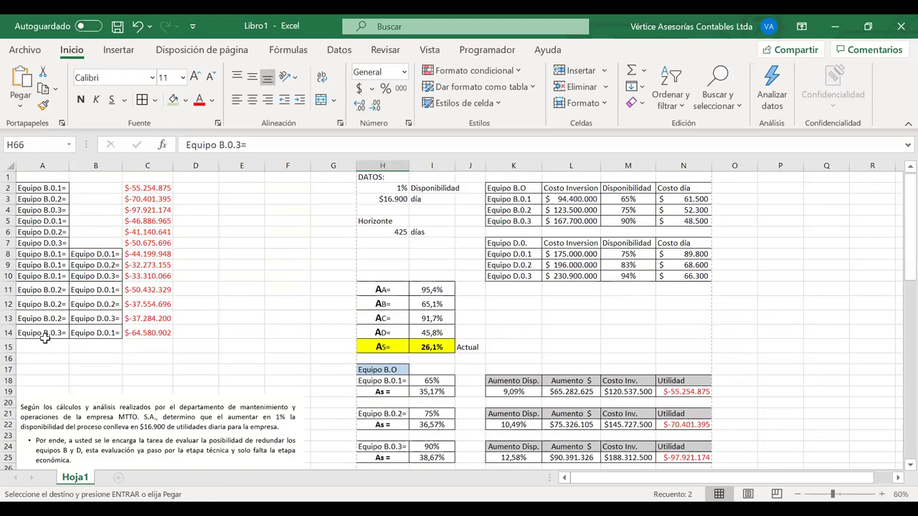
{"action": "left_click", "coordinate": [45, 343]}
{"action": "right_click", "coordinate": [45, 342]}
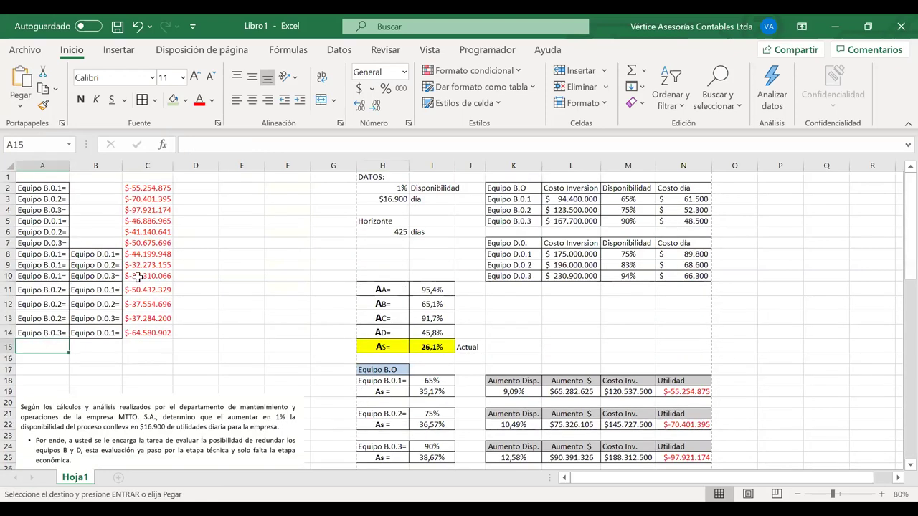
{"action": "left_click", "coordinate": [142, 164]}
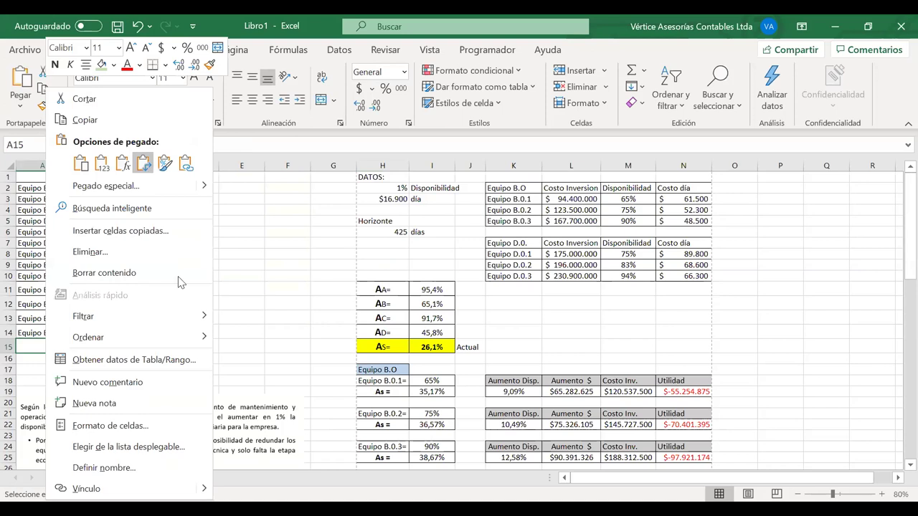
{"action": "left_click", "coordinate": [148, 345]}
{"action": "type", "text": "="}
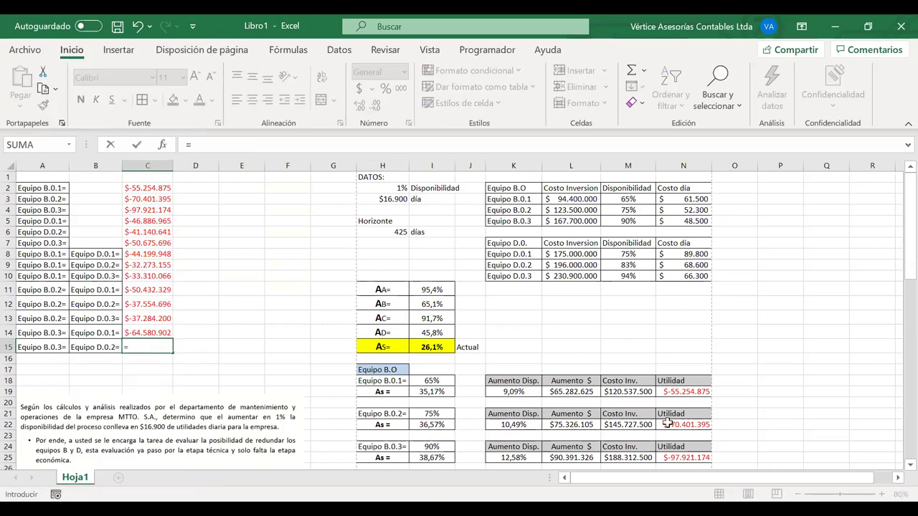
{"action": "scroll", "coordinate": [667, 424], "scroll_direction": "down", "scroll_amount": 14}
{"action": "left_click", "coordinate": [679, 441]}
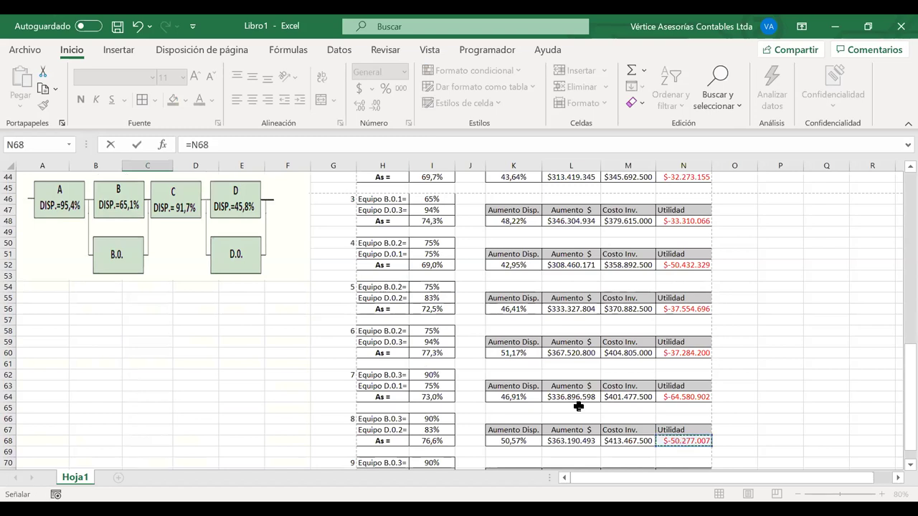
{"action": "key", "text": "Return"}
- Add the B.0.3 and D.0.3 combination by pasting labels H70:H71 transposed into A16:B16 and linking C16 to its profit in N72
{"action": "scroll", "coordinate": [574, 406], "scroll_direction": "down", "scroll_amount": 15}
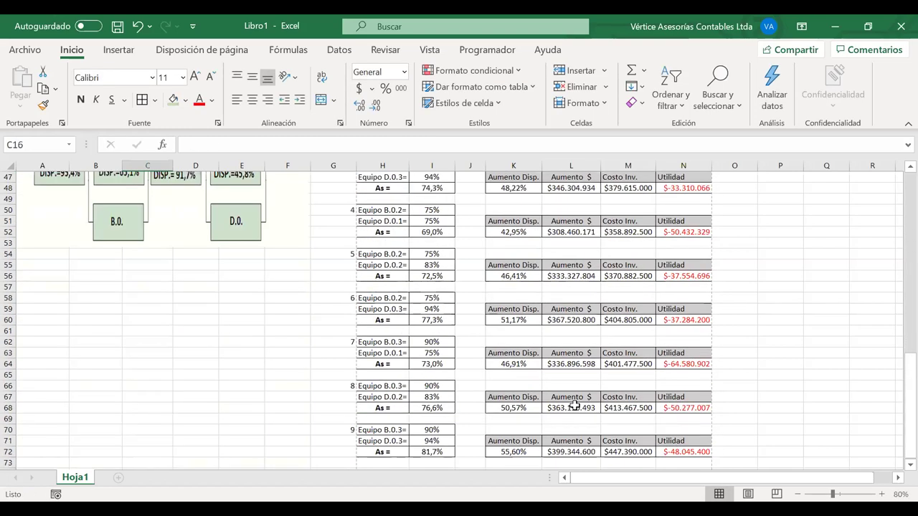
{"action": "left_click_drag", "start_coordinate": [370, 432], "coordinate": [371, 441]}
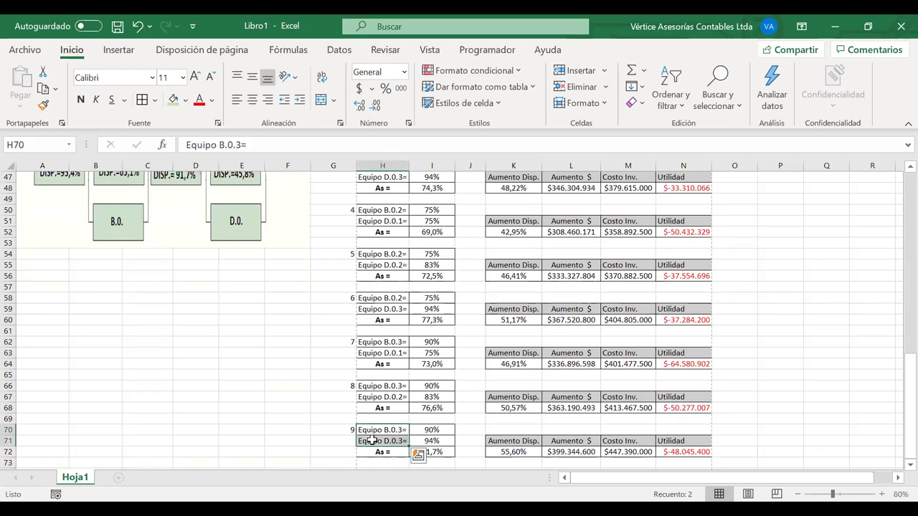
{"action": "key", "text": "ctrl+c"}
{"action": "scroll", "coordinate": [37, 355], "scroll_direction": "up", "scroll_amount": 15}
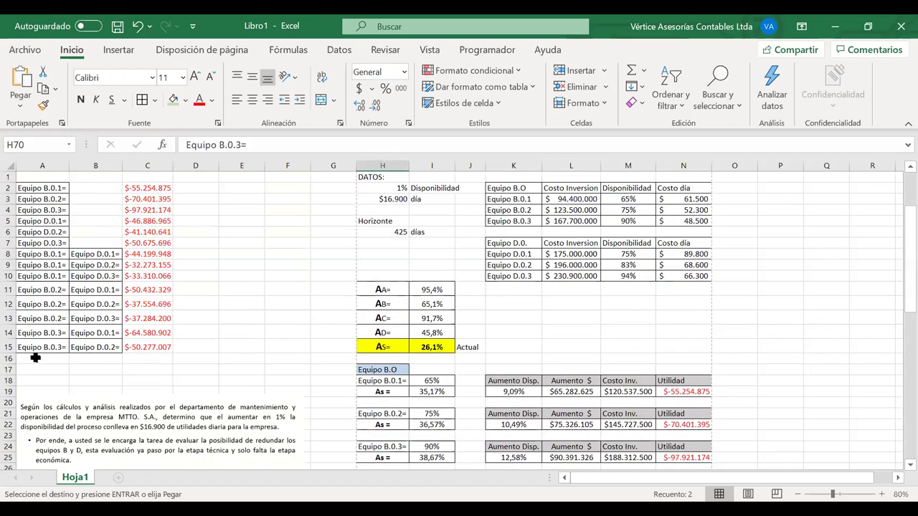
{"action": "left_click", "coordinate": [35, 357]}
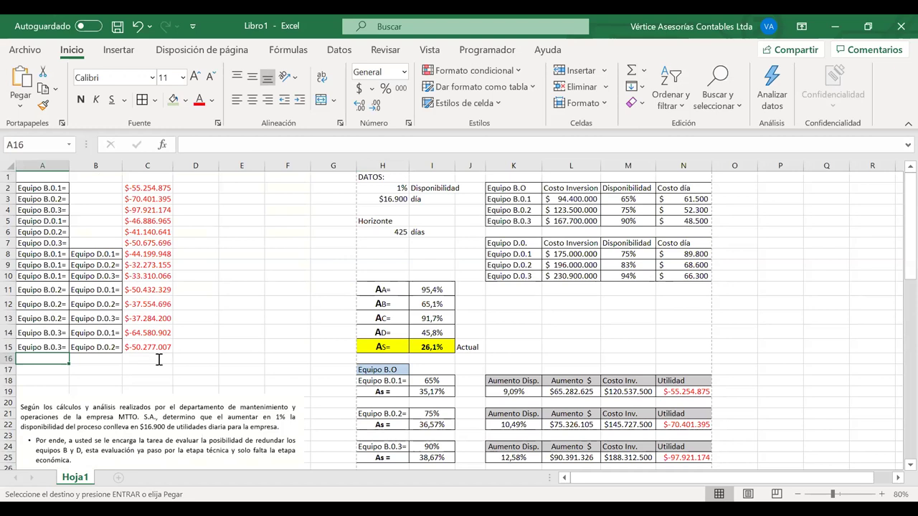
{"action": "type", "text": "="}
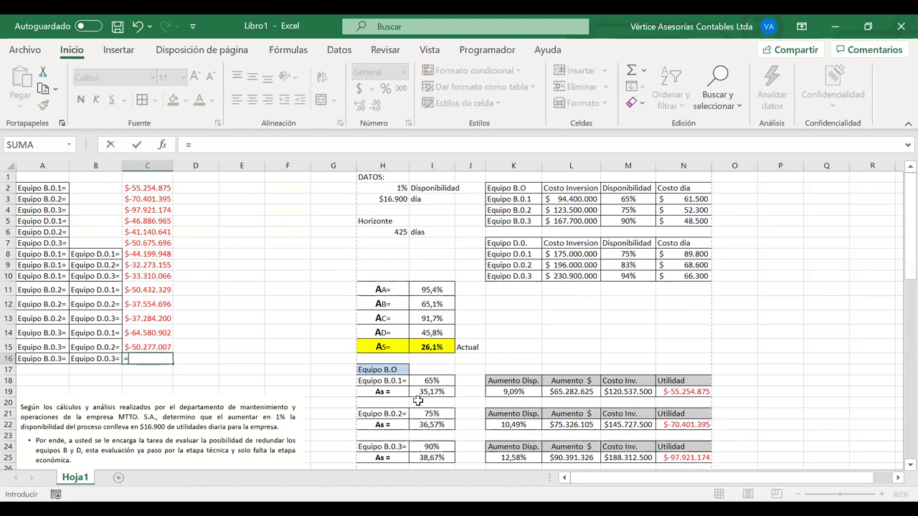
{"action": "scroll", "coordinate": [417, 401], "scroll_direction": "down", "scroll_amount": 6}
{"action": "scroll", "coordinate": [418, 401], "scroll_direction": "down", "scroll_amount": 9}
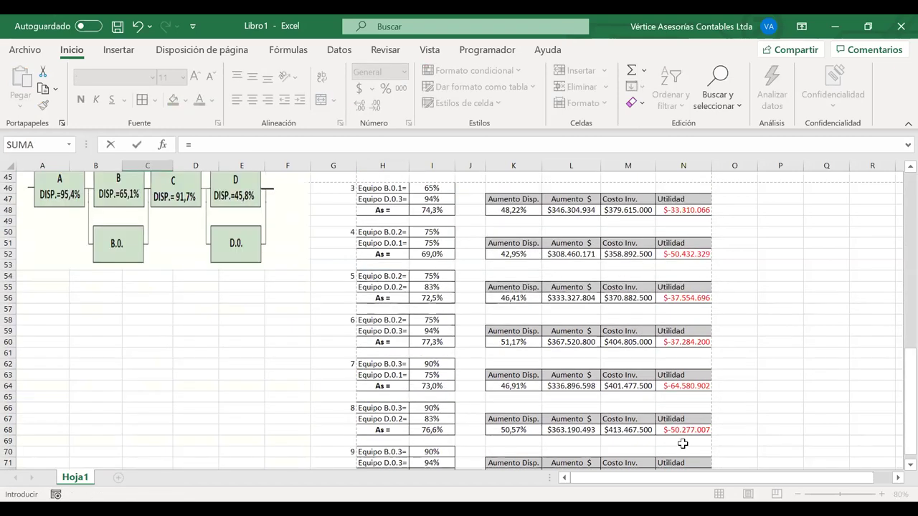
{"action": "scroll", "coordinate": [478, 399], "scroll_direction": "down", "scroll_amount": 1}
{"action": "key", "text": "Return"}
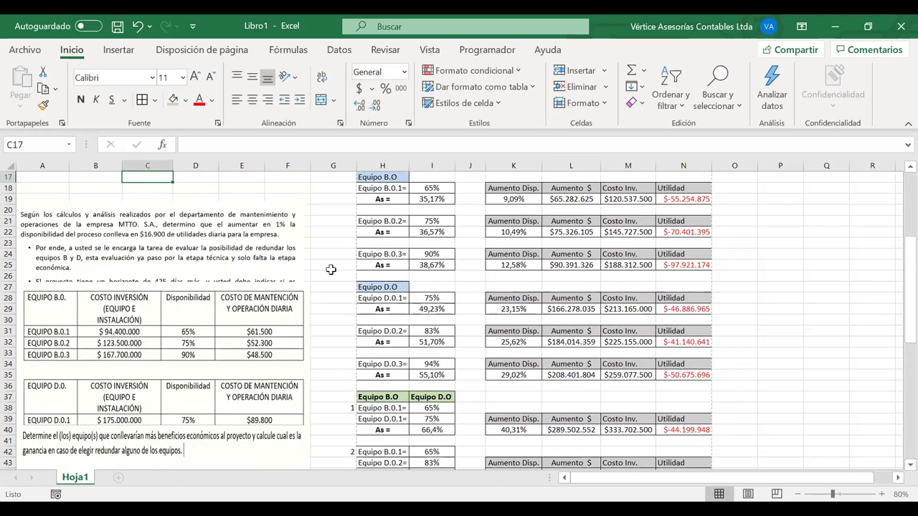
- Move the DATOS block from H1:I6 to E4:F9, beside the profit summary
{"action": "scroll", "coordinate": [331, 270], "scroll_direction": "up", "scroll_amount": 5}
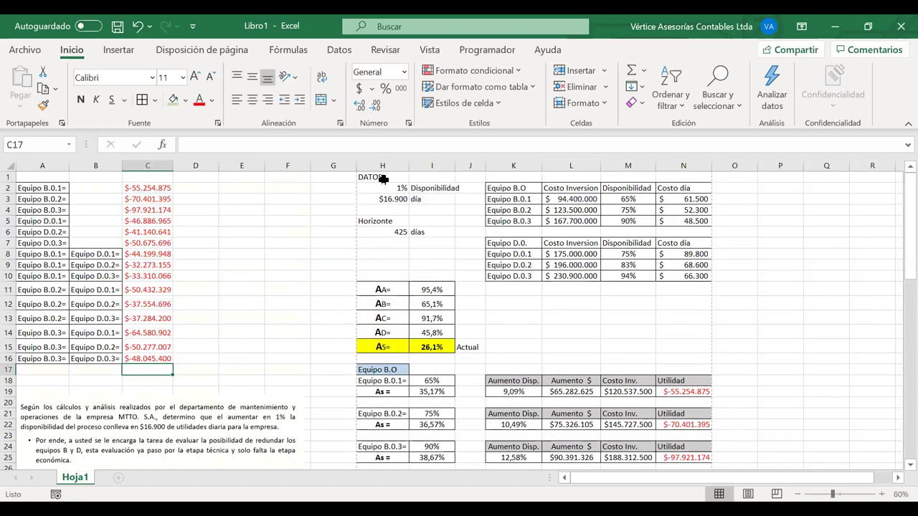
{"action": "left_click_drag", "start_coordinate": [401, 177], "coordinate": [440, 222]}
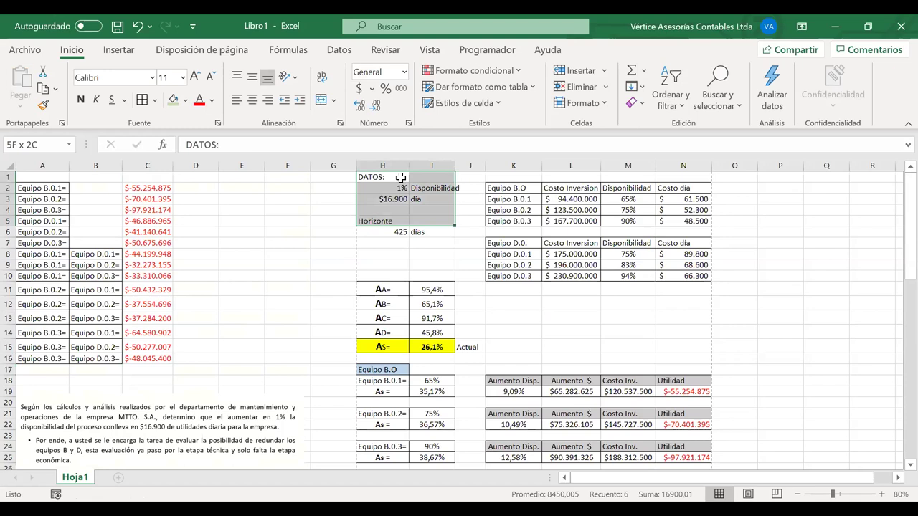
{"action": "left_click_drag", "start_coordinate": [401, 177], "coordinate": [400, 174]}
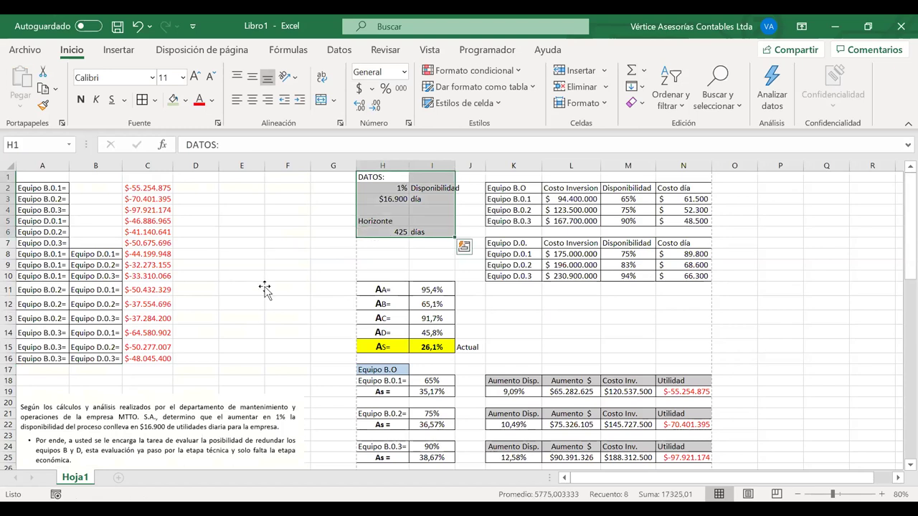
{"action": "key", "text": "ctrl+z"}
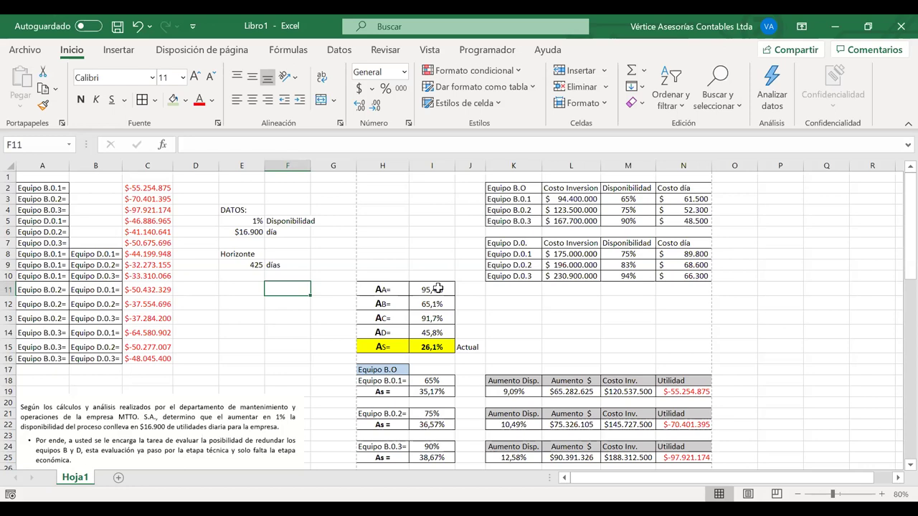
{"action": "left_click", "coordinate": [437, 288]}
{"action": "left_click_drag", "start_coordinate": [437, 289], "coordinate": [433, 329]}
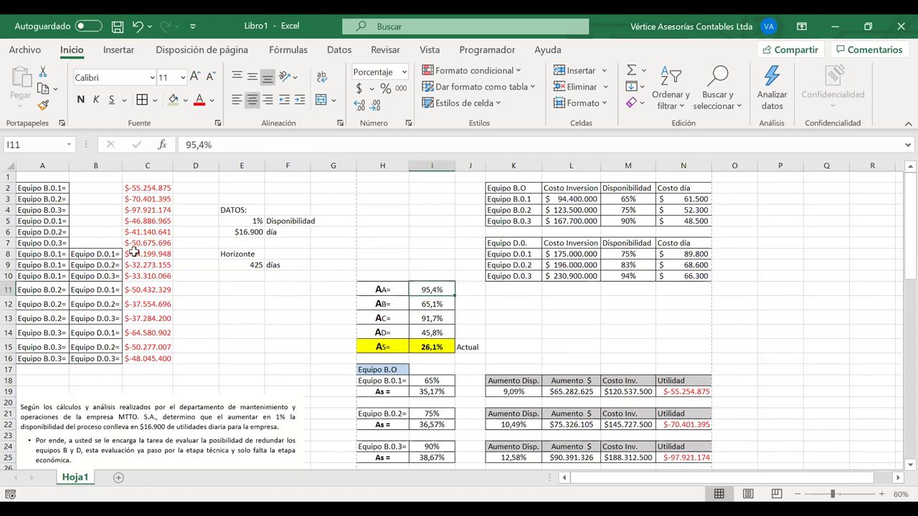
- Set the project horizon in E9 to 500 days
{"action": "left_click", "coordinate": [236, 264]}
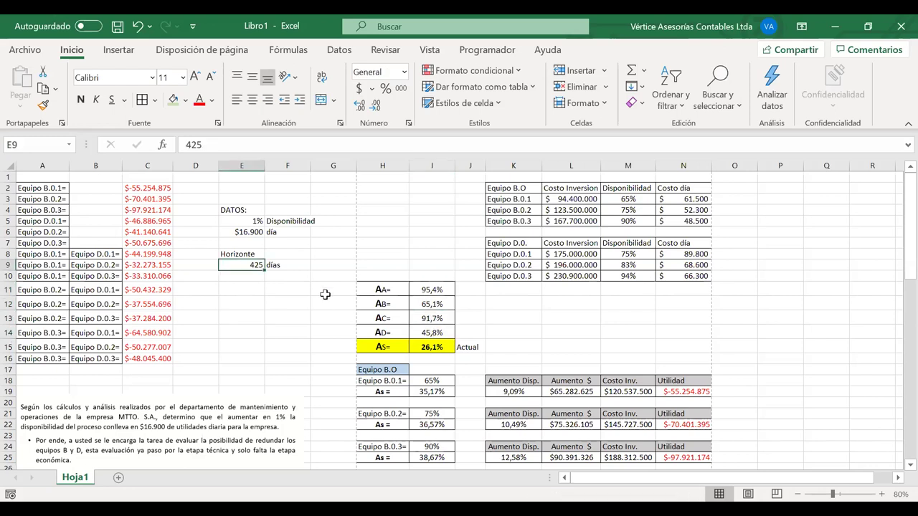
{"action": "type", "text": "5"}
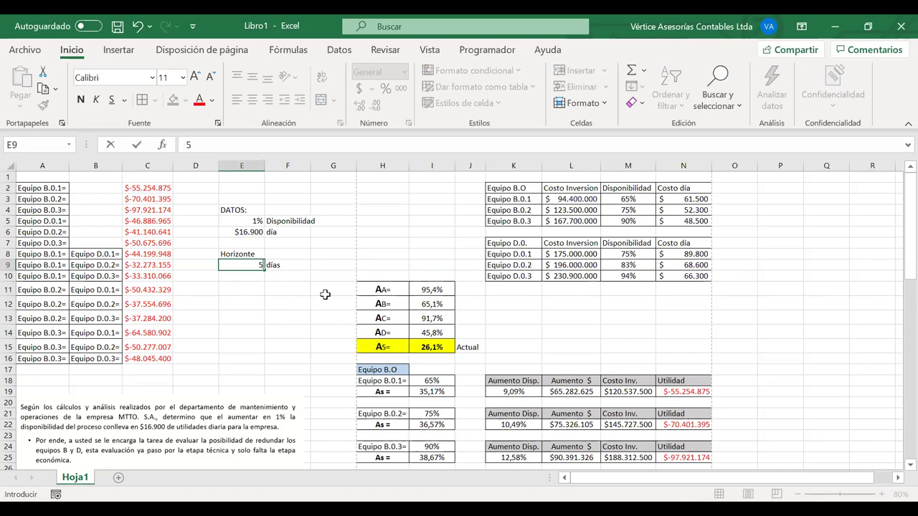
{"action": "type", "text": "00"}
{"action": "key", "text": "Return"}
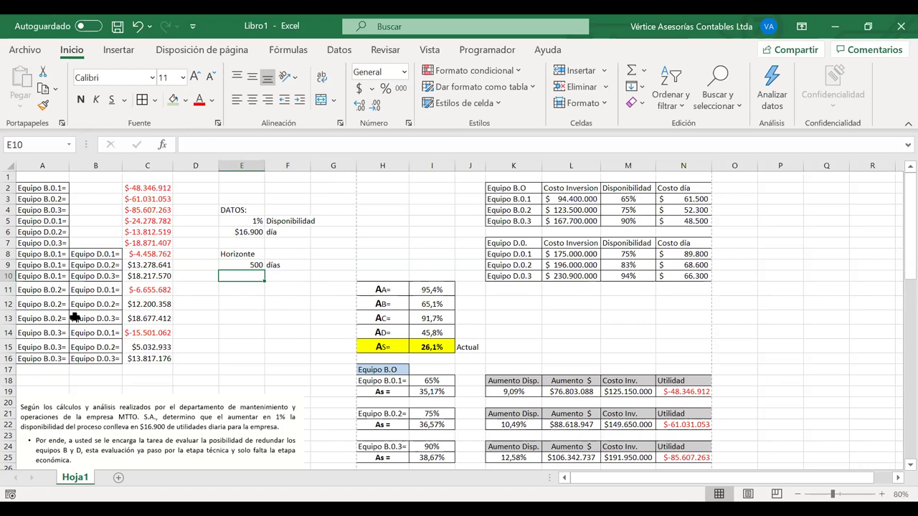
- Set the project horizon in E9 to 550 days and select the B.0.2 and D.0.3 combination's row to check its profit
{"action": "left_click_drag", "start_coordinate": [95, 319], "coordinate": [45, 324]}
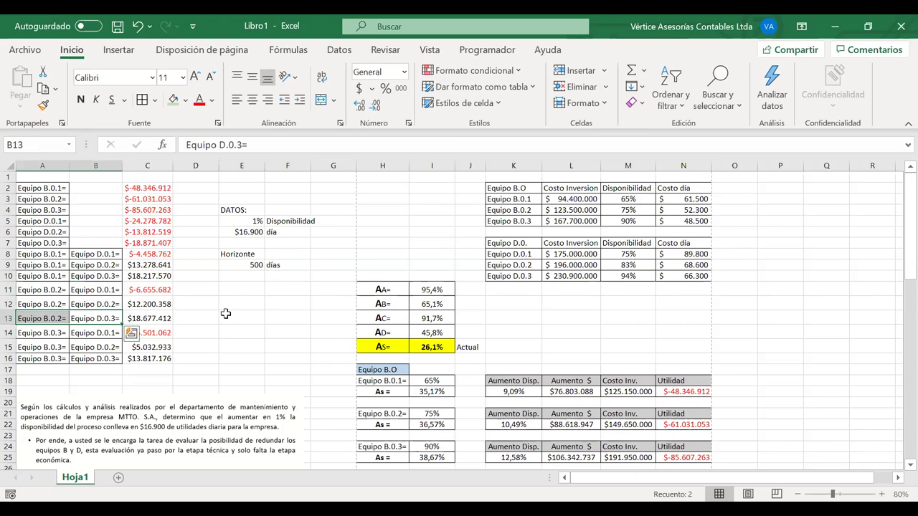
{"action": "left_click", "coordinate": [251, 265]}
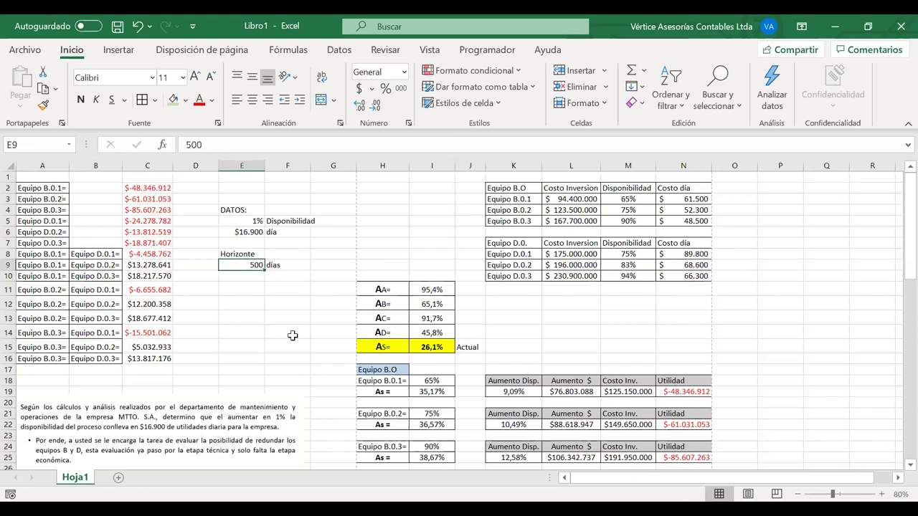
{"action": "type", "text": "550"}
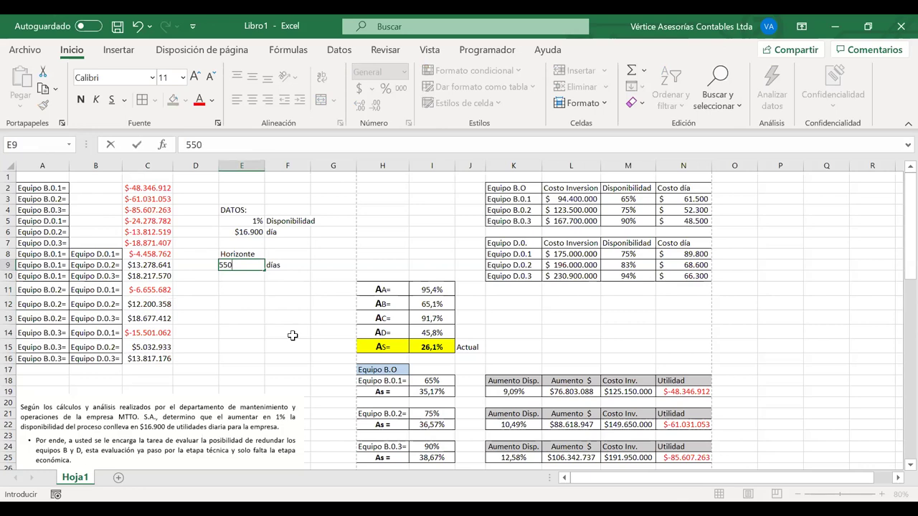
{"action": "key", "text": "Return"}
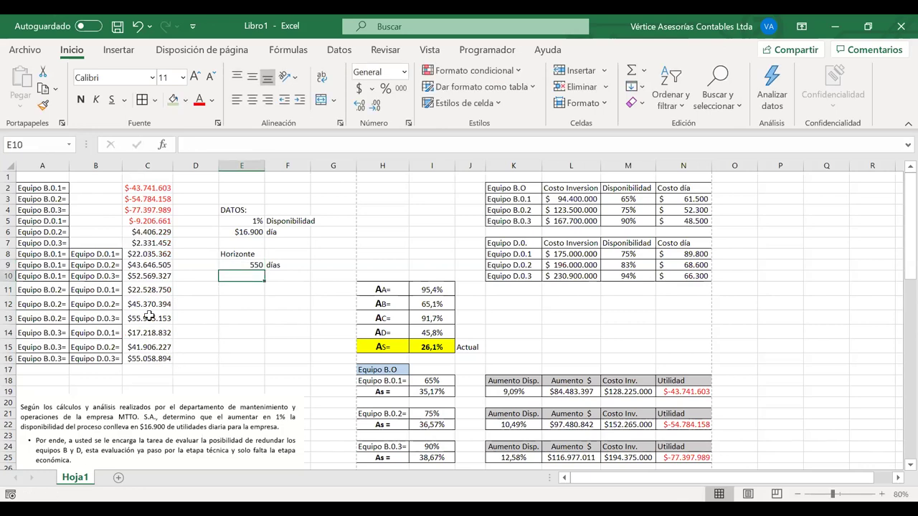
{"action": "left_click_drag", "start_coordinate": [149, 316], "coordinate": [35, 315]}
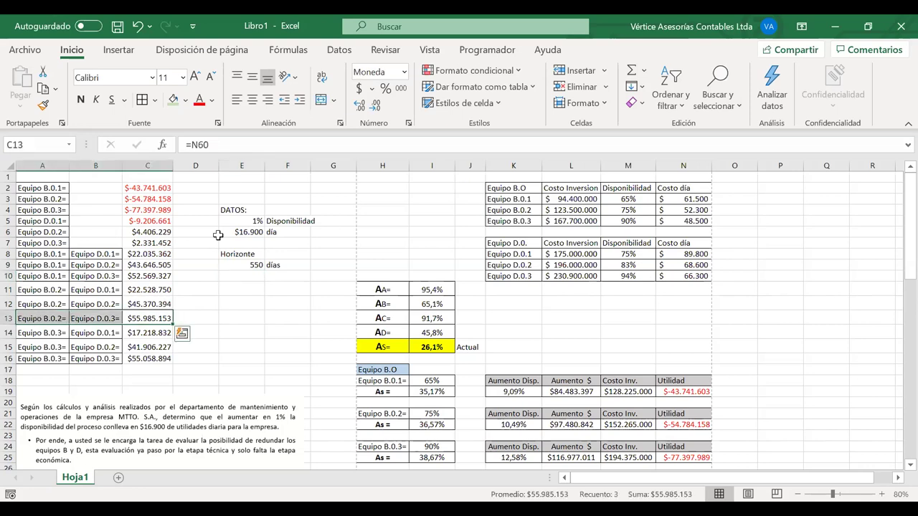
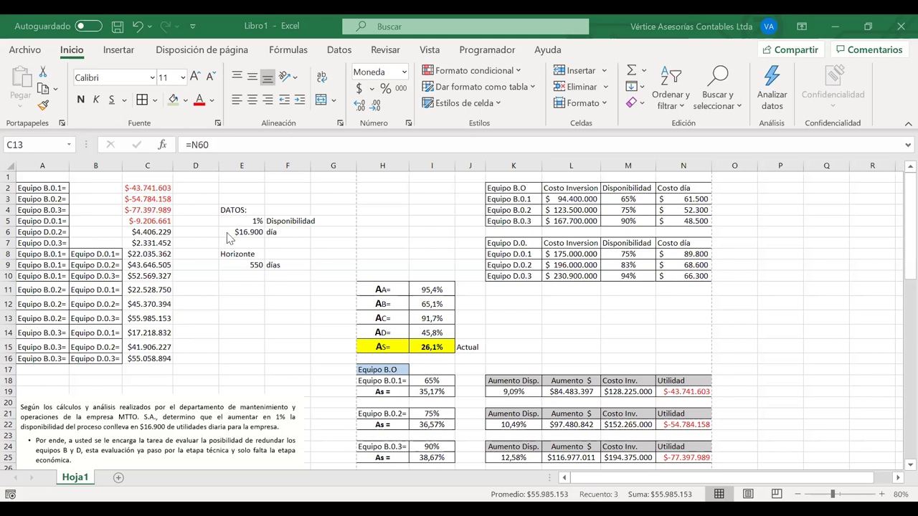
- Set the project horizon in E9 to 600 days and compare the B.0.2 and D.0.3 combination with B.0.3 and D.0.3
{"action": "left_click", "coordinate": [259, 267]}
{"action": "type", "text": "600"}
{"action": "key", "text": "Return"}
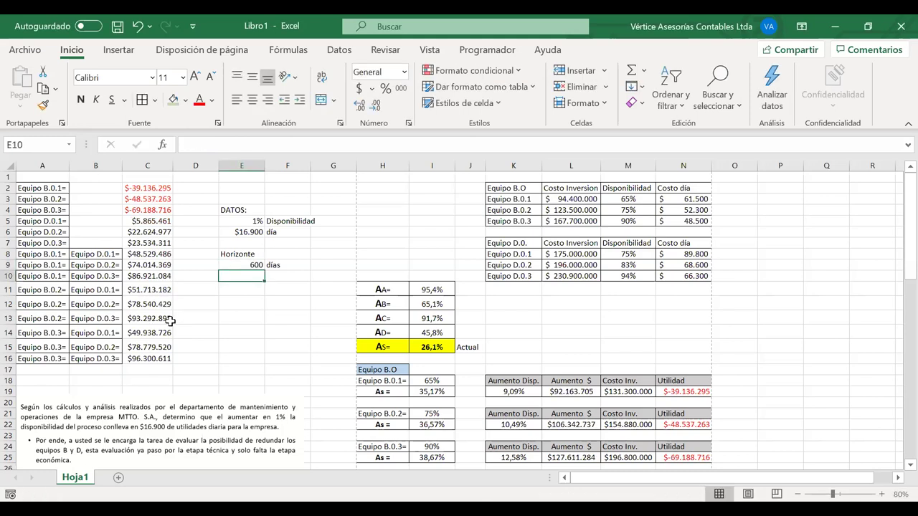
{"action": "left_click_drag", "start_coordinate": [116, 318], "coordinate": [30, 322]}
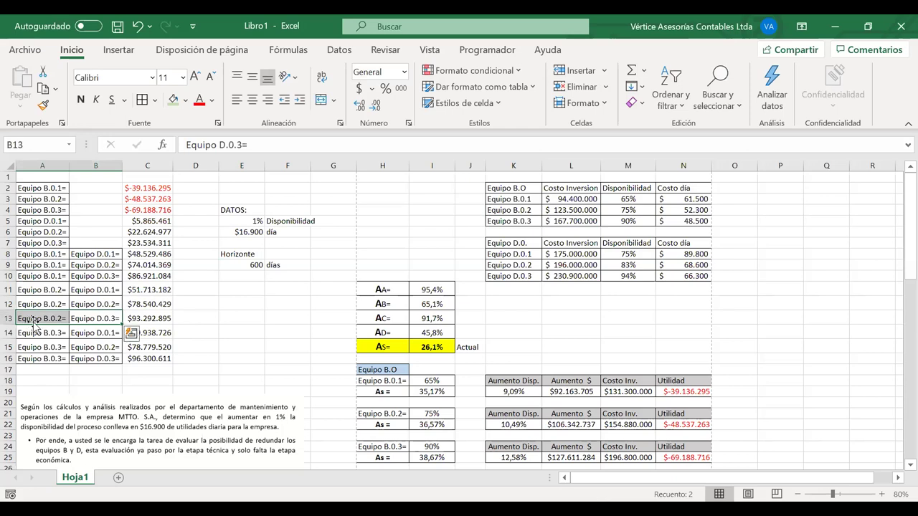
{"action": "left_click_drag", "start_coordinate": [134, 358], "coordinate": [57, 356]}
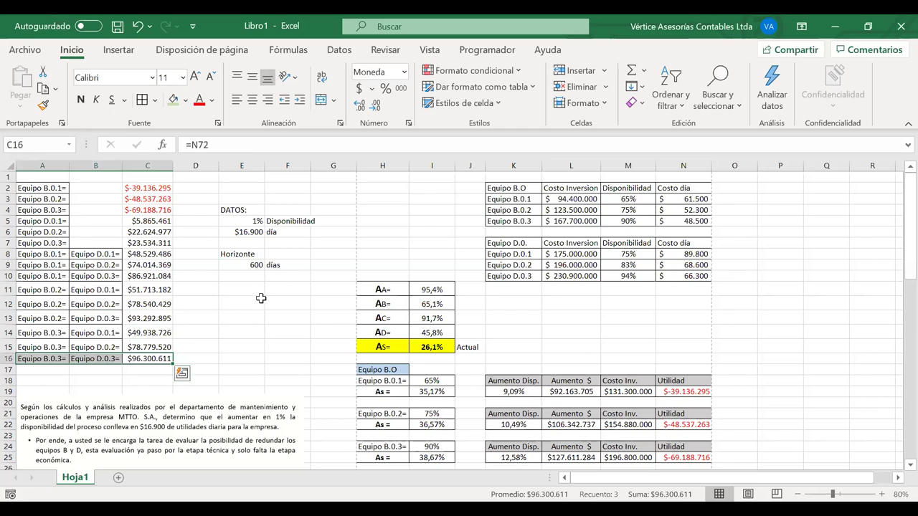
- Set the project horizon in E9 to 1000 days and widen column C to fit the profits
{"action": "key", "text": "ctrl+z"}
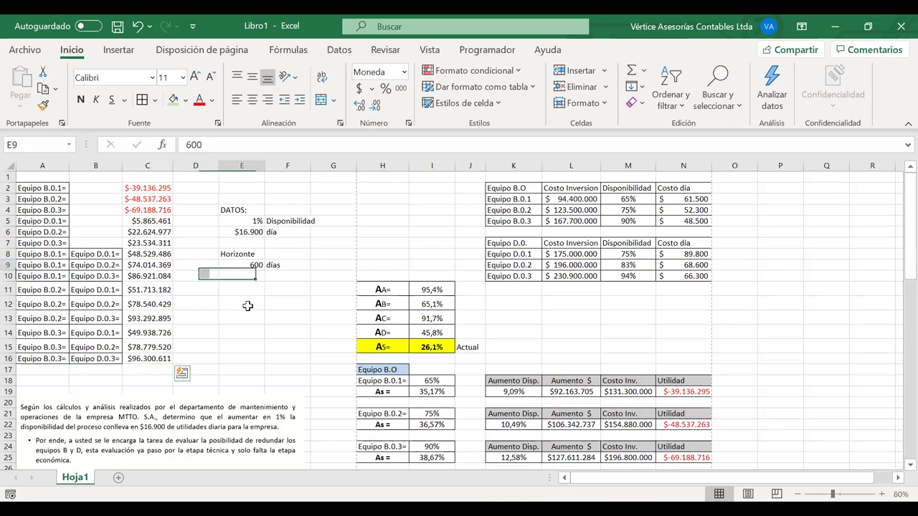
{"action": "type", "text": "1000"}
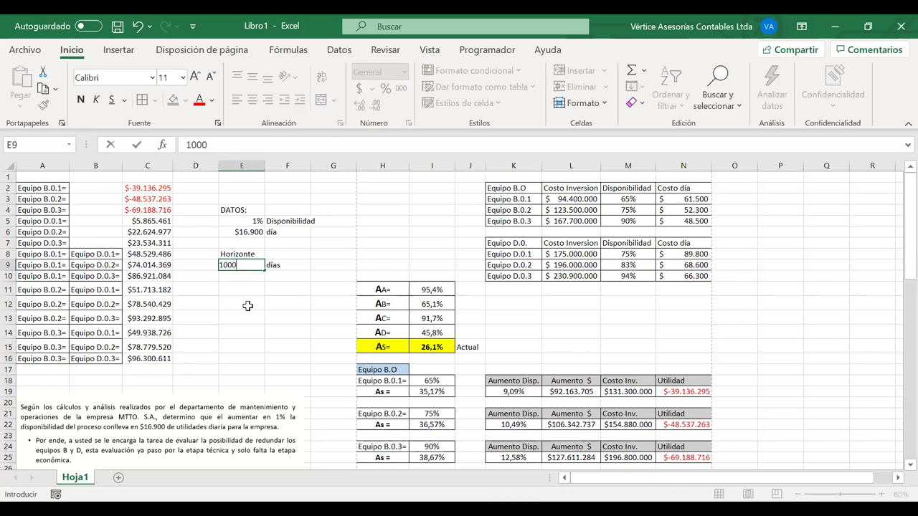
{"action": "key", "text": "Return"}
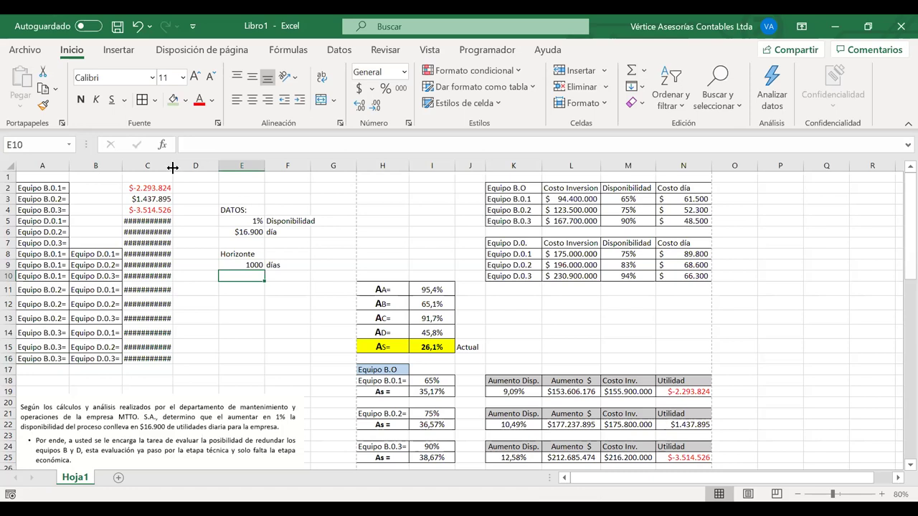
{"action": "left_click_drag", "start_coordinate": [166, 362], "coordinate": [244, 265]}
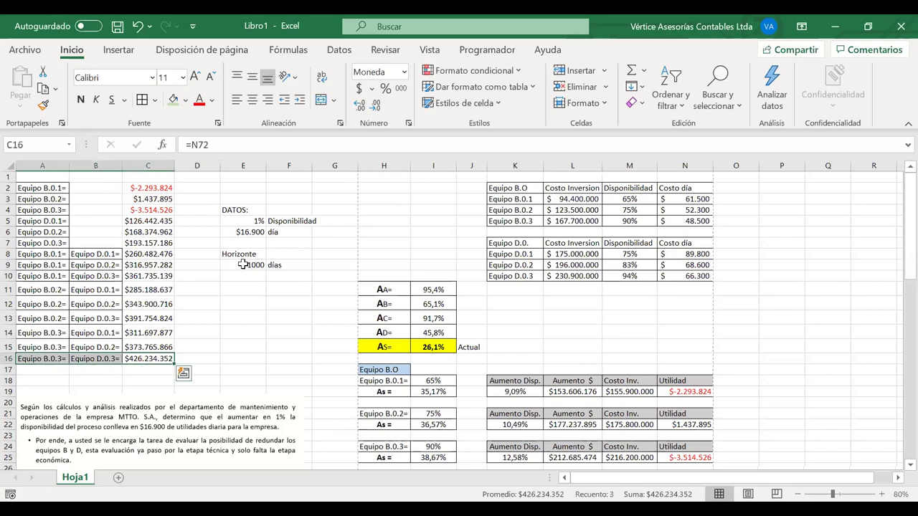
- Set the project horizon in E9 to 435 days
{"action": "left_click", "coordinate": [243, 264]}
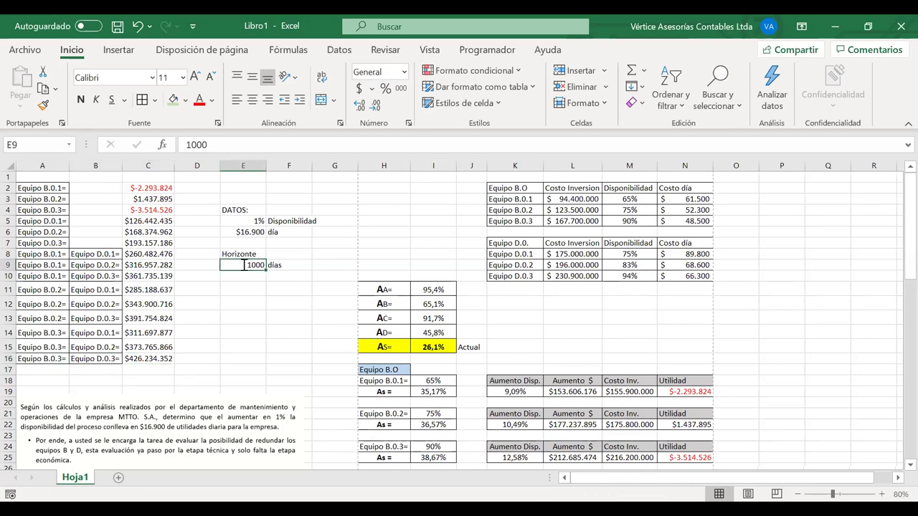
{"action": "type", "text": "435"}
{"action": "key", "text": "Return"}
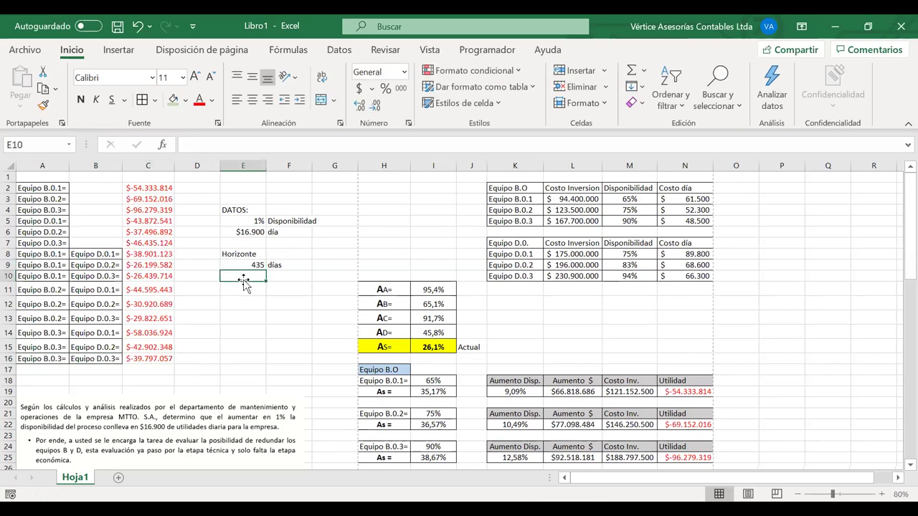
- Set the project horizon in E9 to 425 days, as given in the problem statement
{"action": "left_click", "coordinate": [246, 264]}
{"action": "type", "text": "4"}
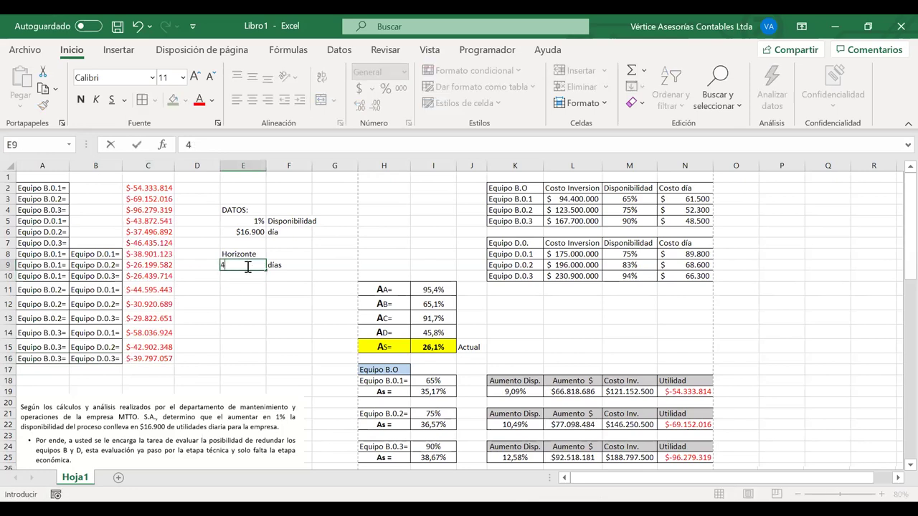
{"action": "type", "text": "25"}
{"action": "key", "text": "Return"}
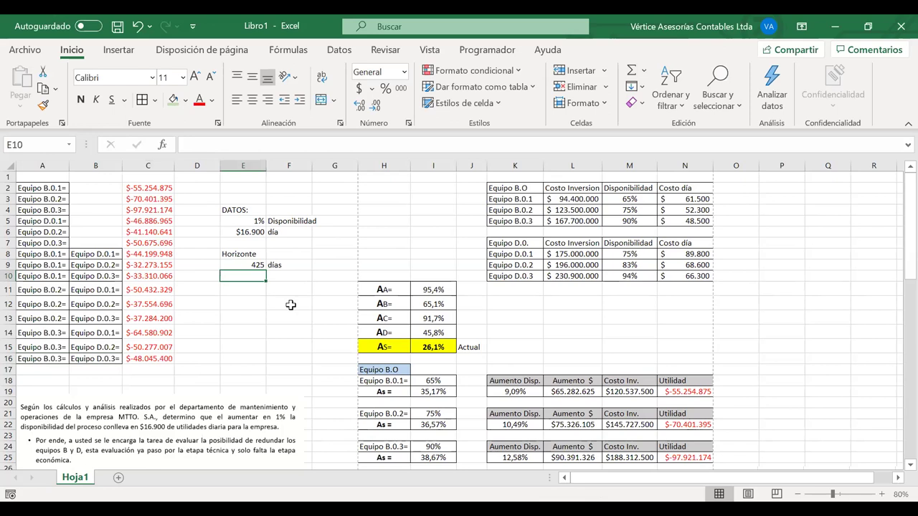
{"action": "scroll", "coordinate": [290, 305], "scroll_direction": "down", "scroll_amount": 1}
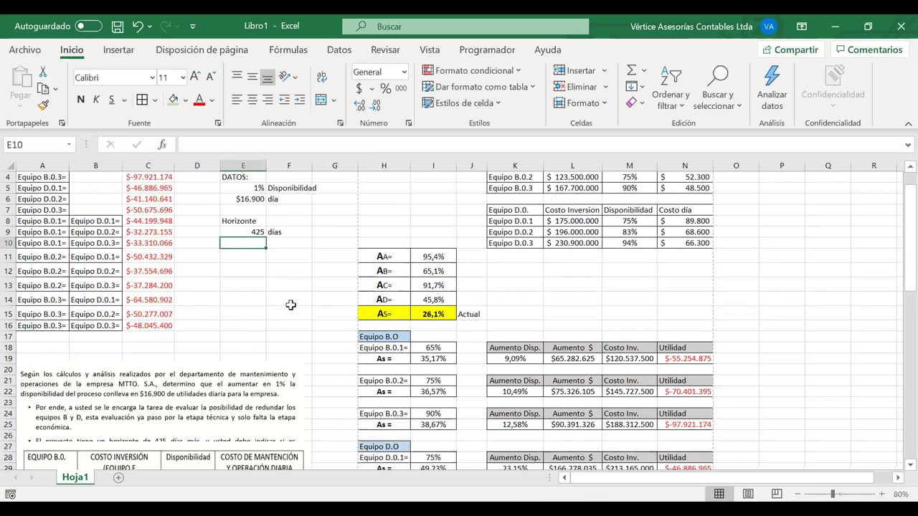
{"action": "scroll", "coordinate": [236, 278], "scroll_direction": "up", "scroll_amount": 1}
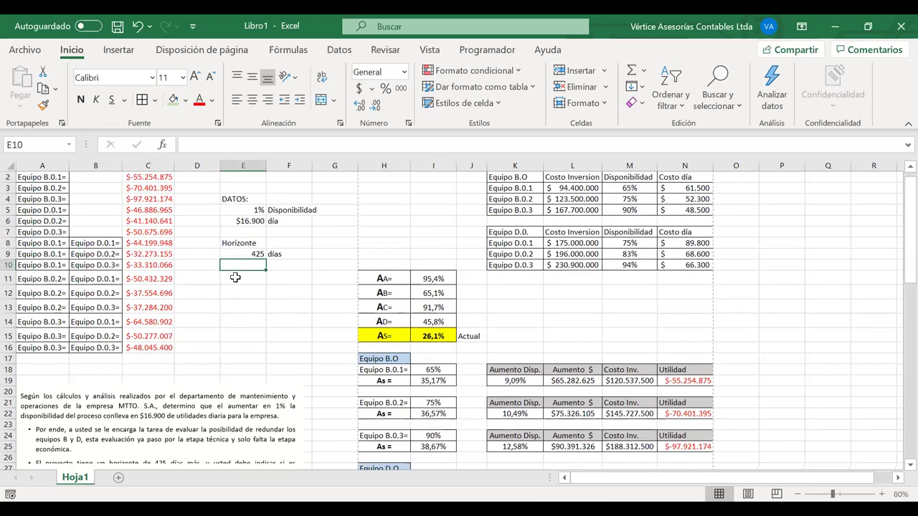
- Add the label "Plan mante" in E11 with $30.000.000 in F11, and widen column F to fit the amount
{"action": "left_click", "coordinate": [236, 277]}
{"action": "type", "text": "Plan"}
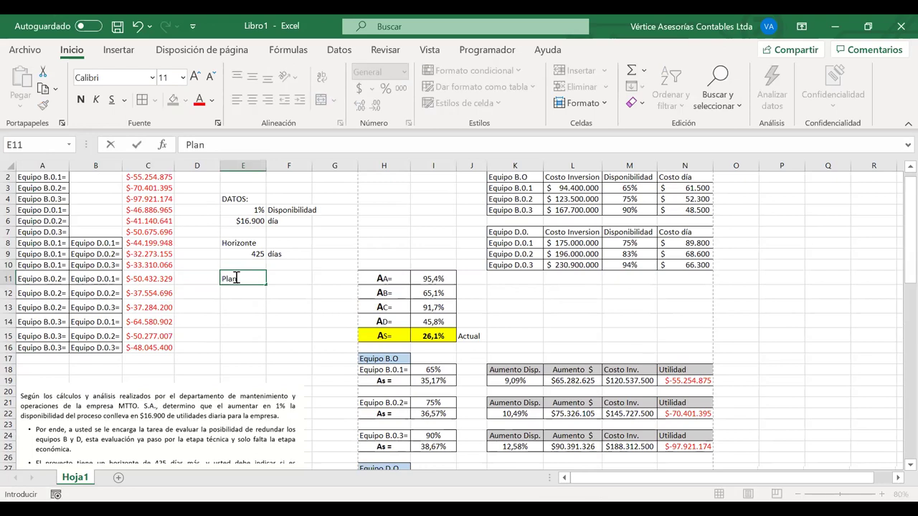
{"action": "type", "text": " mante"}
{"action": "left_click", "coordinate": [284, 280]}
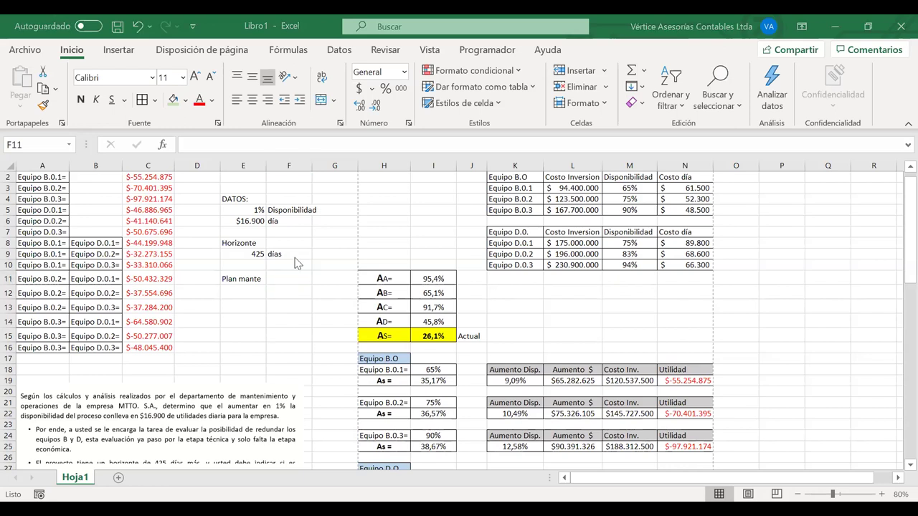
{"action": "type", "text": "$"}
{"action": "key", "text": "BackSpace"}
{"action": "type", "text": "$3000000"}
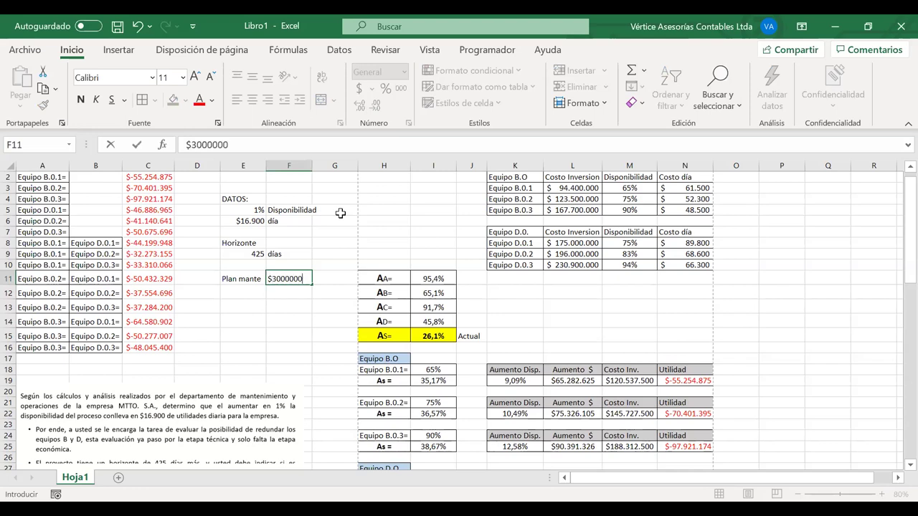
{"action": "key", "text": "Return"}
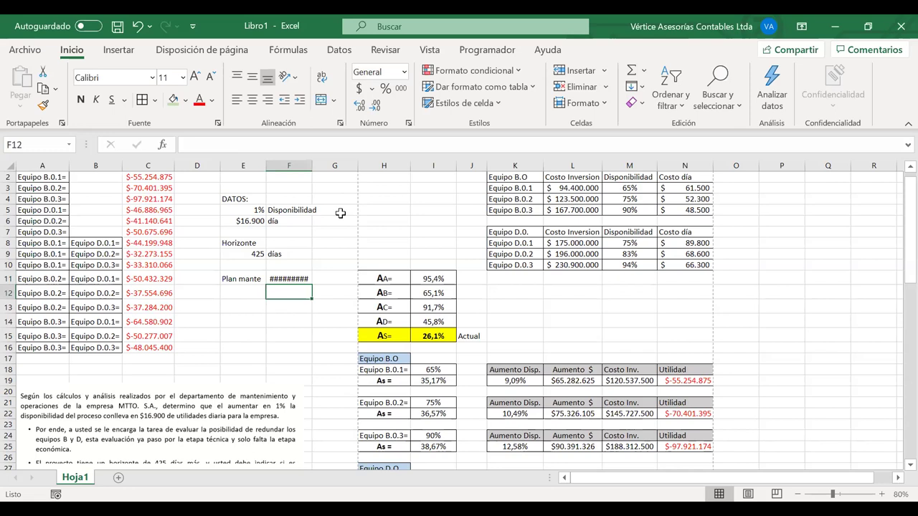
{"action": "double_click", "coordinate": [312, 166]}
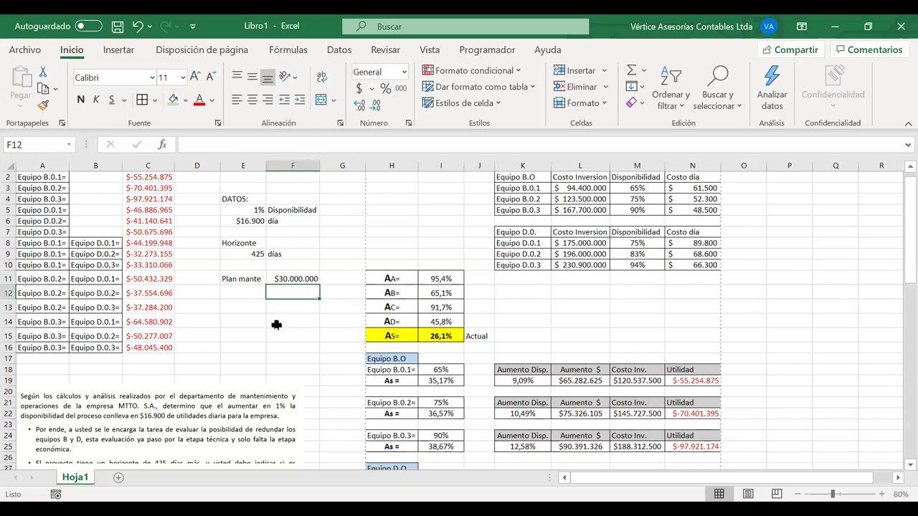
{"action": "left_click", "coordinate": [271, 280]}
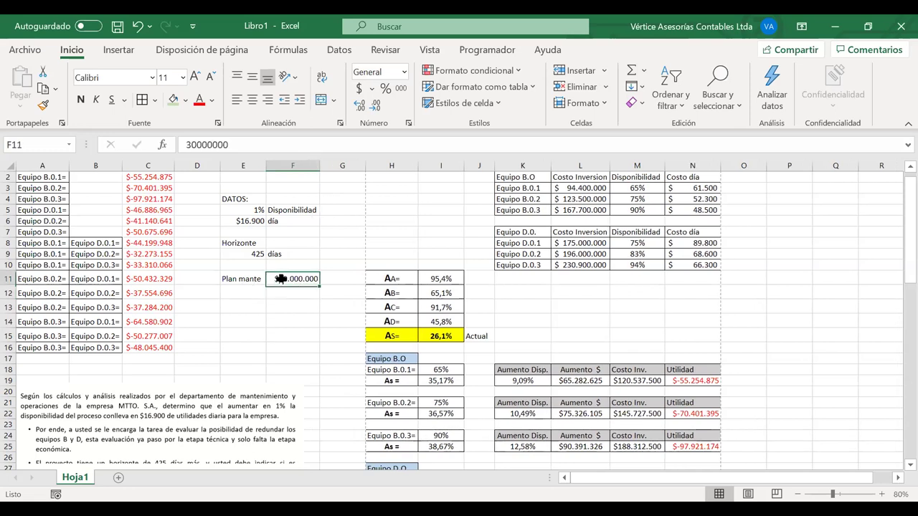
- Add the label "Aumentar D" in E12 with 20% in F12, below the maintenance plan cost
{"action": "left_click", "coordinate": [240, 292]}
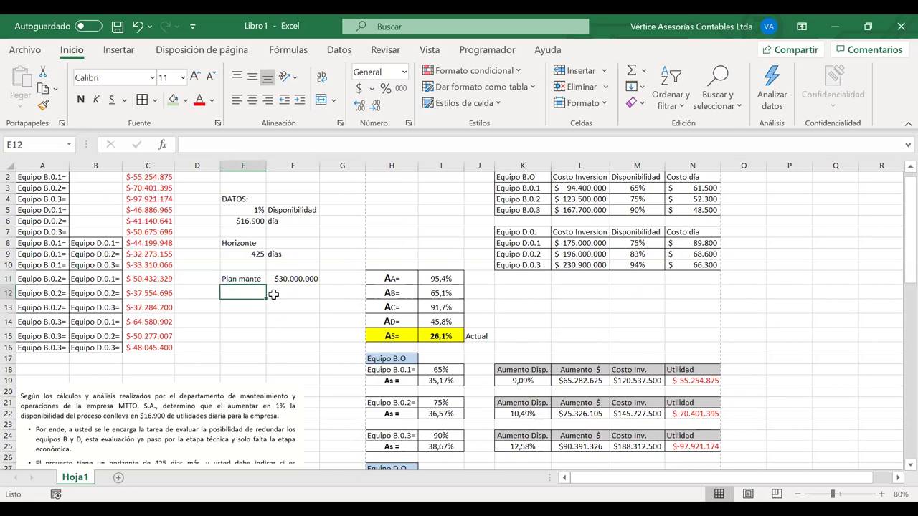
{"action": "type", "text": "Aumenta"}
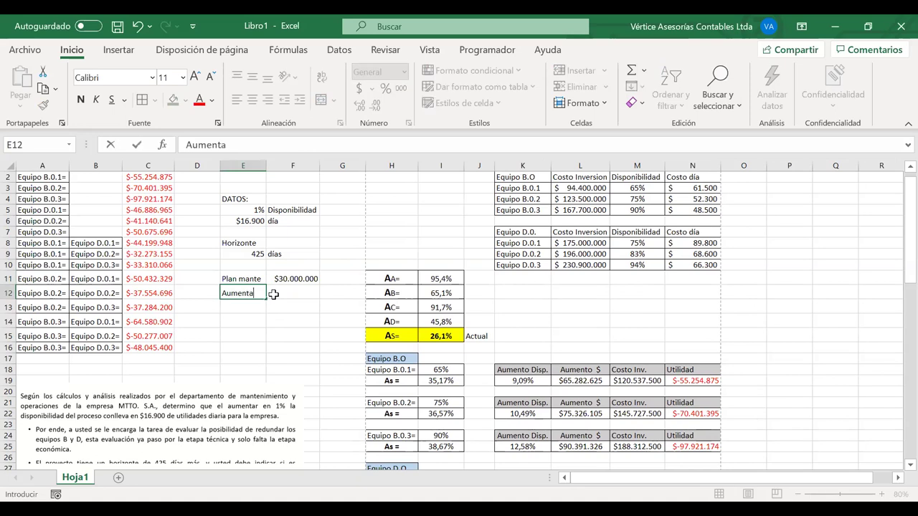
{"action": "type", "text": "r"}
{"action": "left_click", "coordinate": [274, 294]}
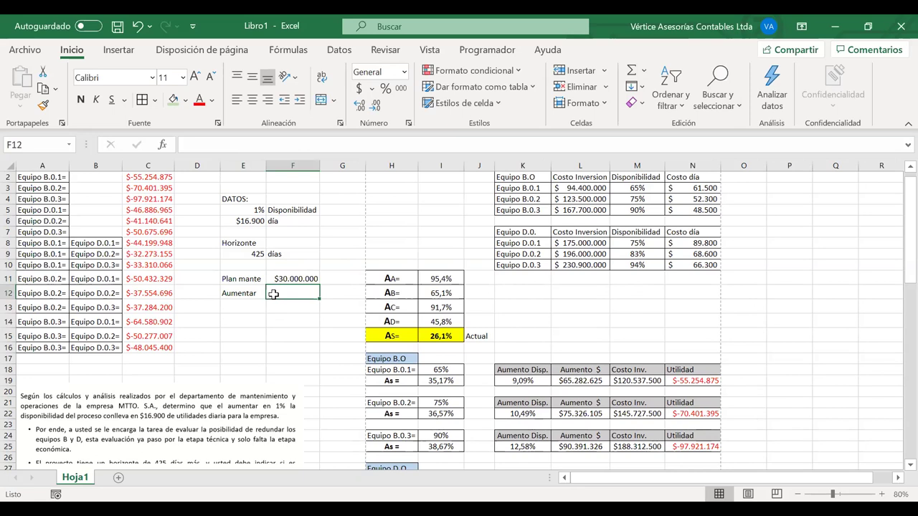
{"action": "type", "text": "%20"}
{"action": "key", "text": "Return"}
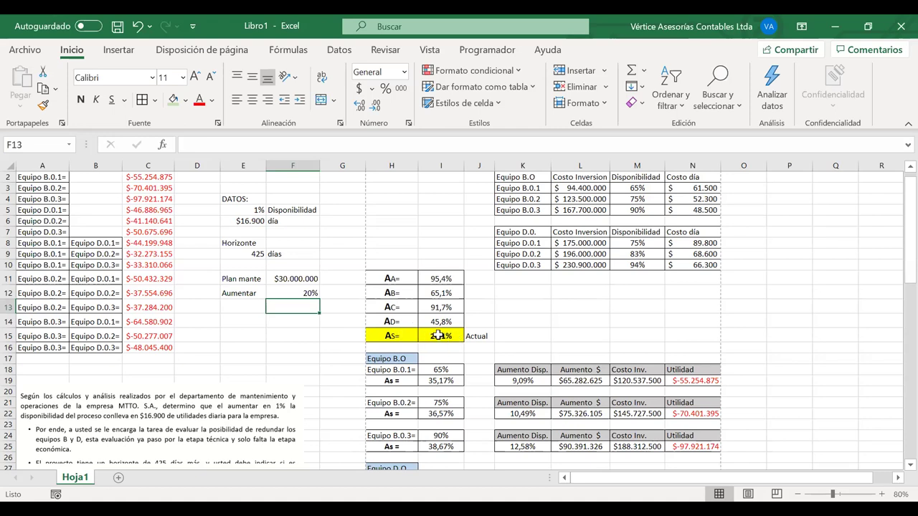
{"action": "left_click_drag", "start_coordinate": [444, 331], "coordinate": [390, 280]}
{"action": "left_click", "coordinate": [262, 291]}
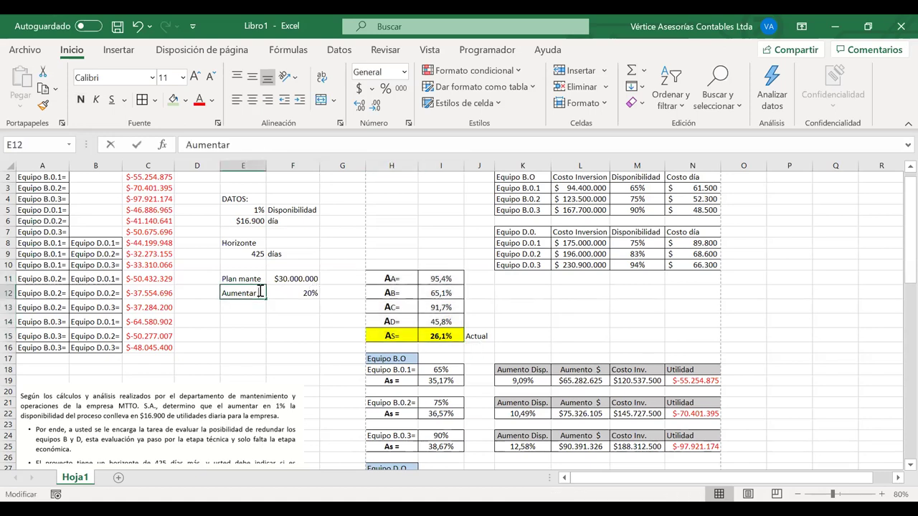
{"action": "double_click", "coordinate": [262, 292]}
{"action": "type", "text": "D"}
{"action": "key", "text": "Return"}
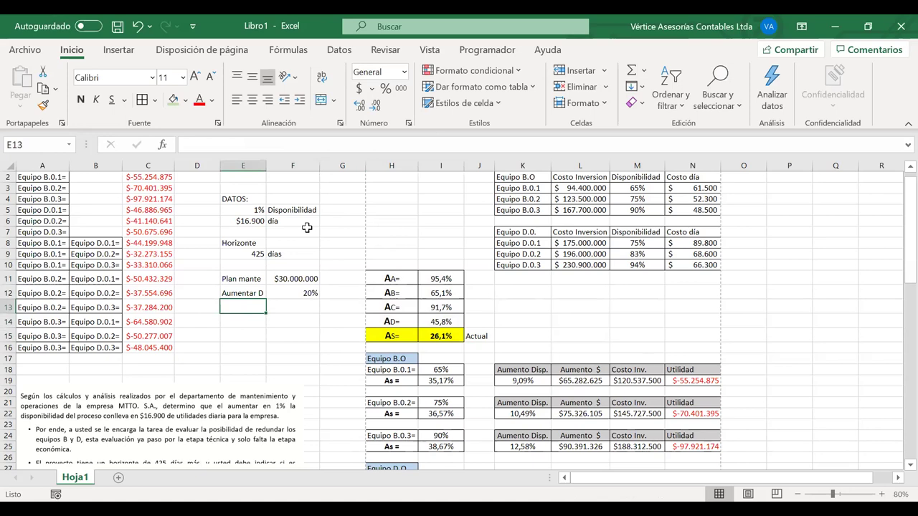
- Label E13 "Actual" and paste the current system availability from I15 into F13 as a value only
{"action": "type", "text": "Ac"}
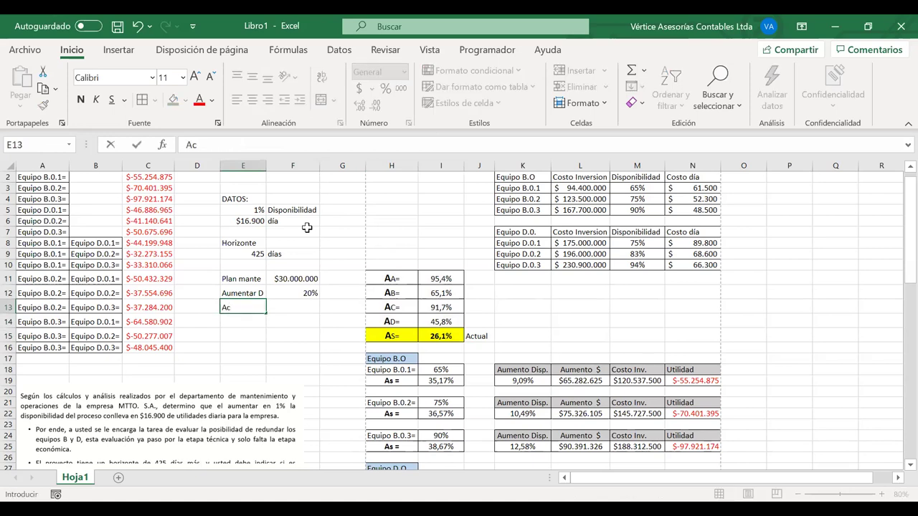
{"action": "type", "text": "tual"}
{"action": "key", "text": "Tab"}
{"action": "type", "text": "="}
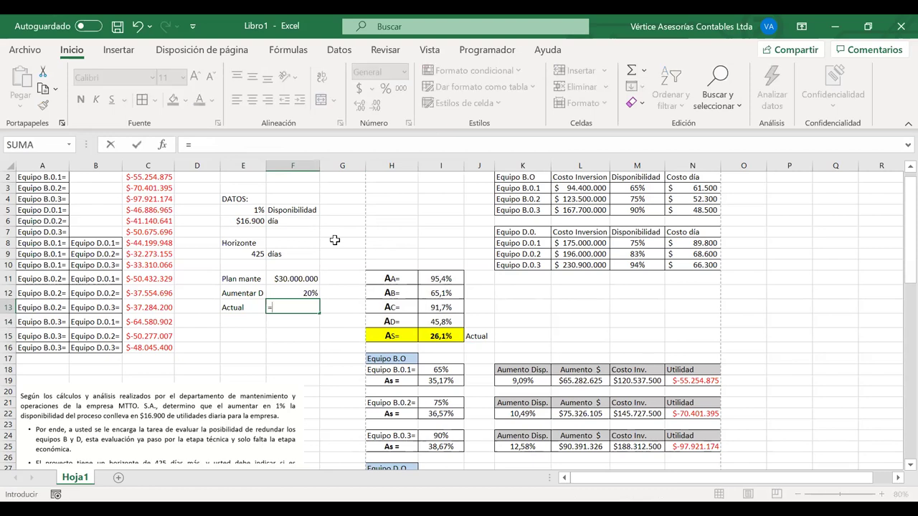
{"action": "key", "text": "BackSpace"}
{"action": "left_click", "coordinate": [441, 336]}
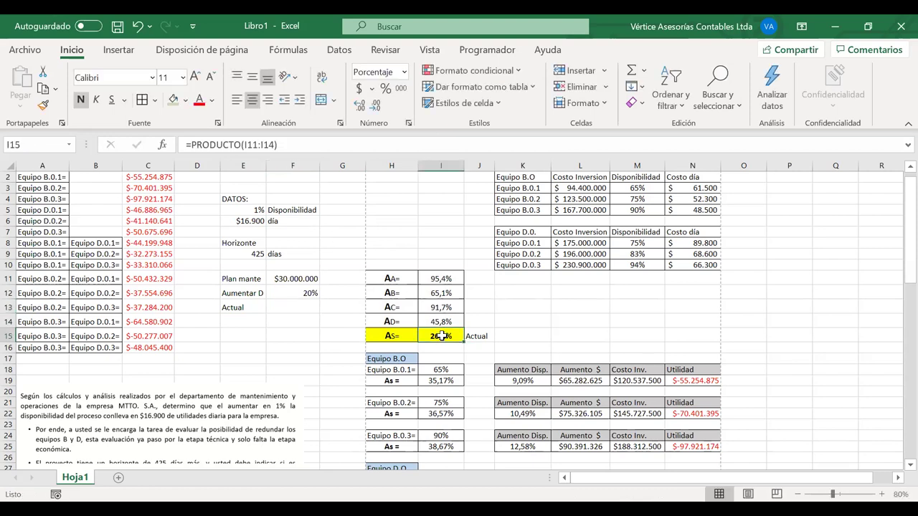
{"action": "key", "text": "ctrl+c"}
{"action": "left_click", "coordinate": [294, 306]}
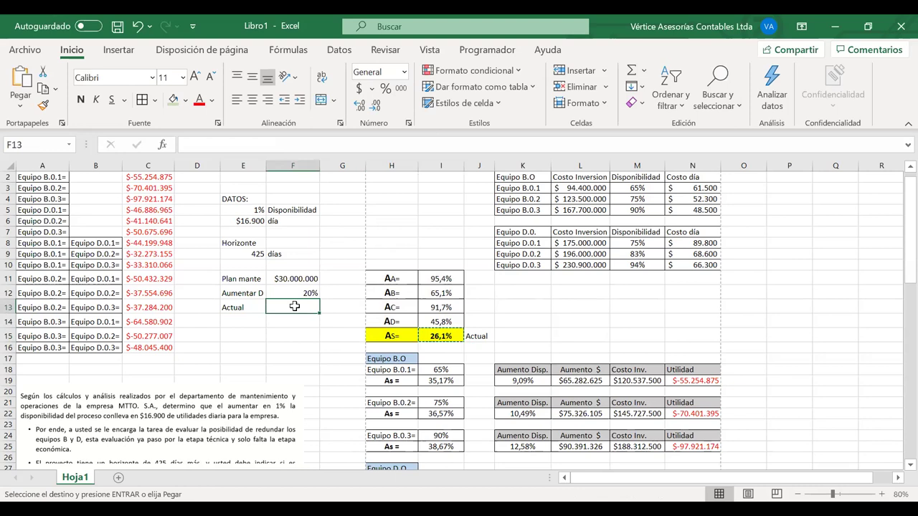
{"action": "right_click", "coordinate": [295, 306]}
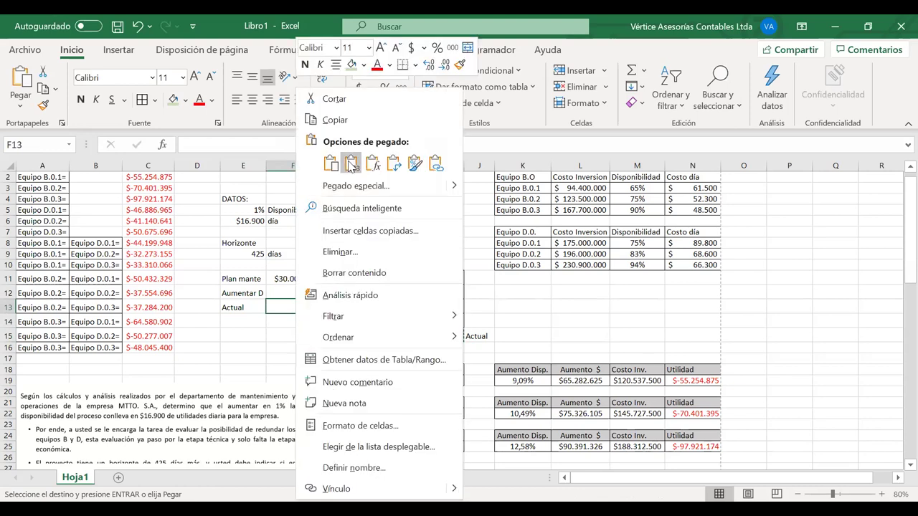
{"action": "left_click", "coordinate": [350, 165]}
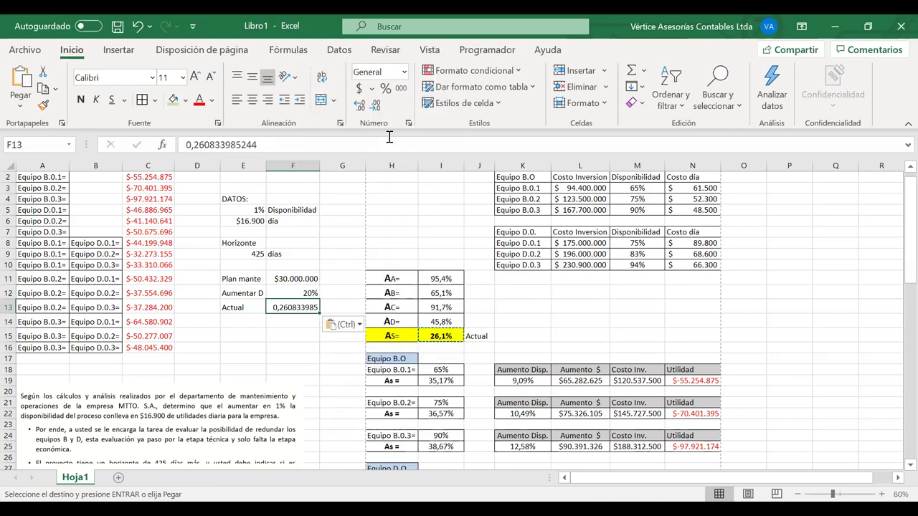
- Format F13 as a percentage with two decimals and fill E13:F13 with light green
{"action": "left_click", "coordinate": [385, 95]}
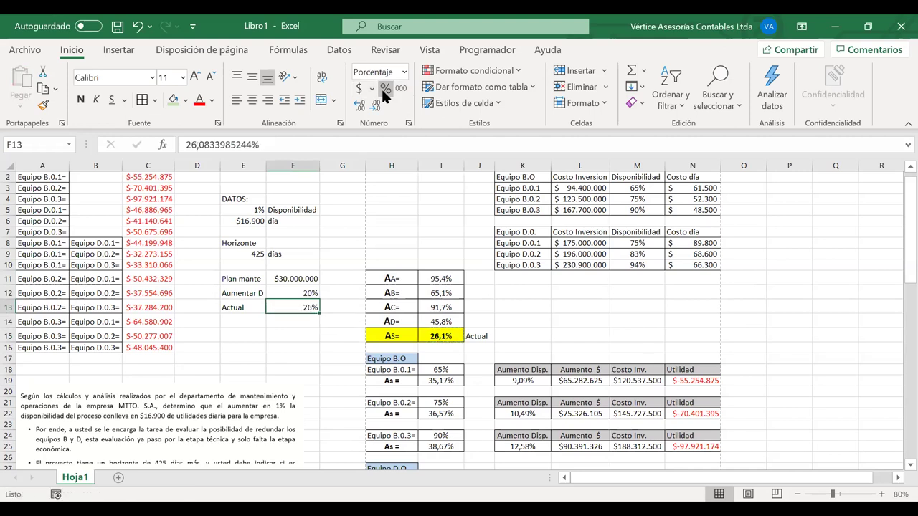
{"action": "left_click", "coordinate": [360, 106]}
{"action": "left_click", "coordinate": [362, 105]}
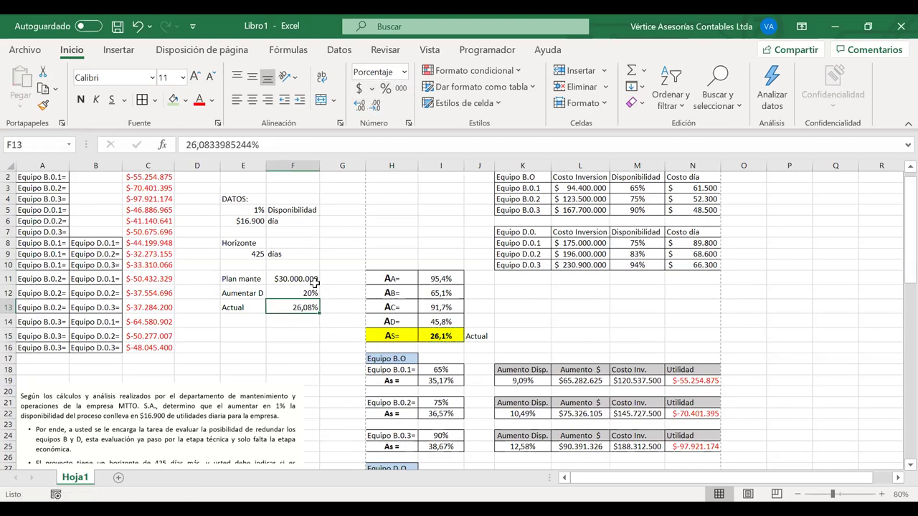
{"action": "left_click", "coordinate": [252, 320]}
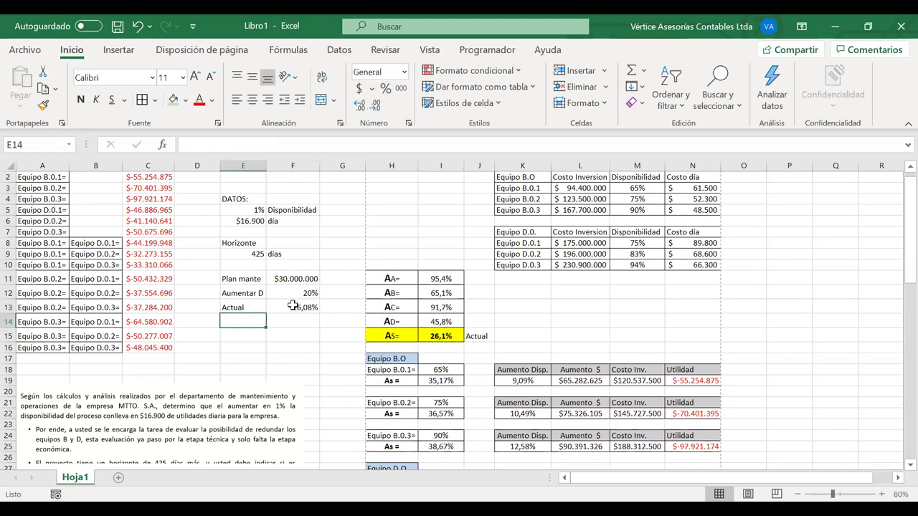
{"action": "left_click_drag", "start_coordinate": [294, 307], "coordinate": [241, 307]}
{"action": "left_click", "coordinate": [172, 101]}
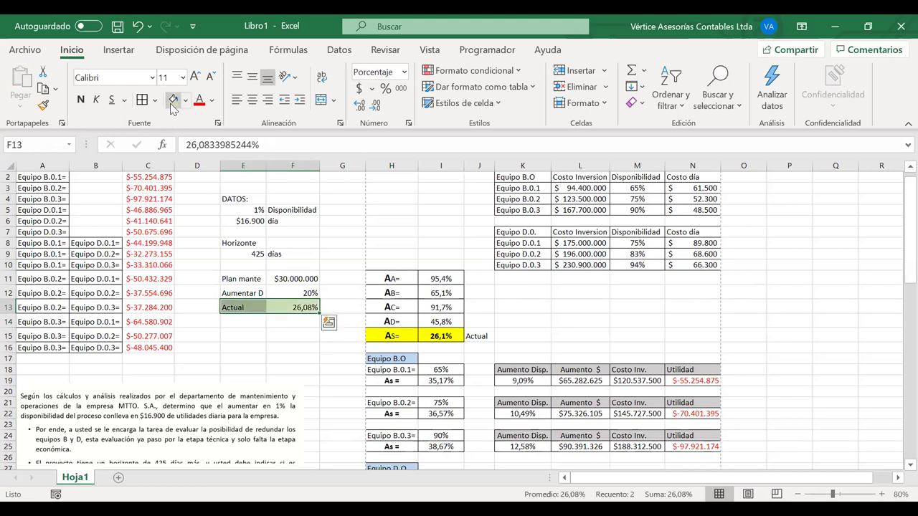
- Add the label "Dis proy=" in E14, below the "Actual" row
{"action": "left_click", "coordinate": [244, 322]}
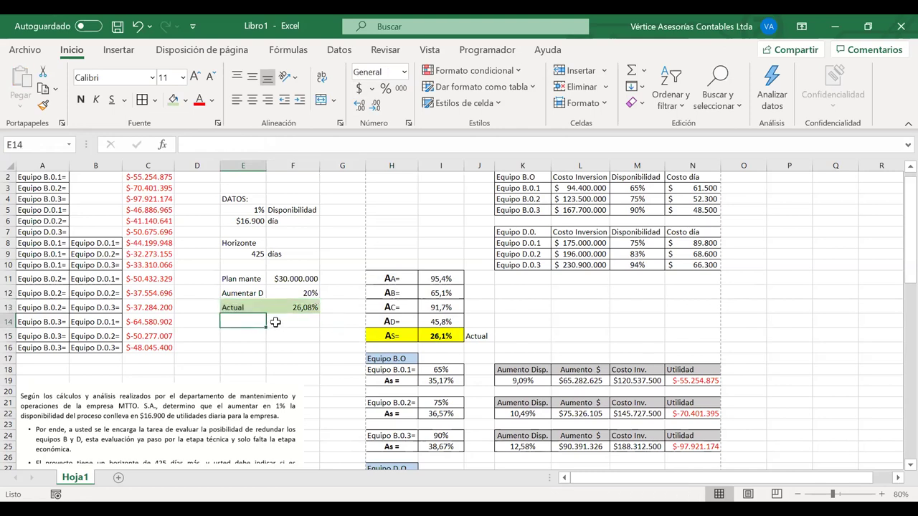
{"action": "type", "text": "="}
{"action": "key", "text": "BackSpace"}
{"action": "type", "text": "Dis proy"}
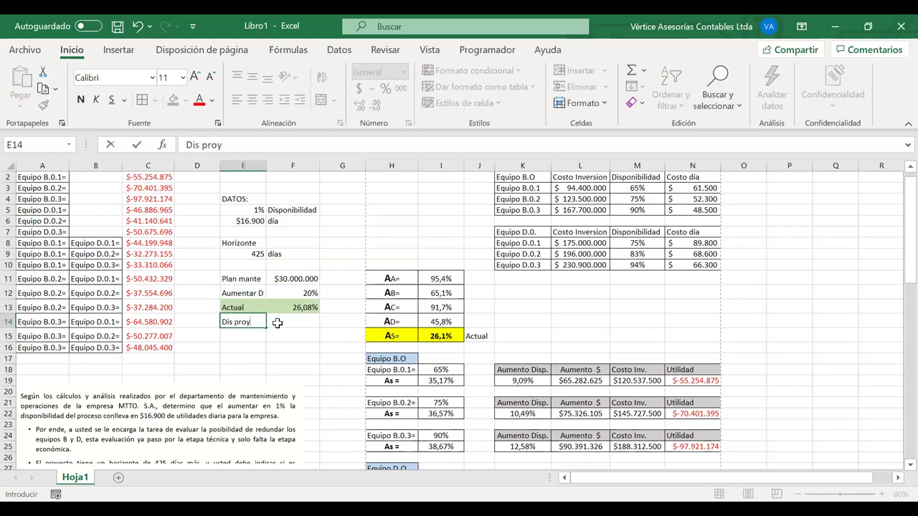
{"action": "type", "text": "="}
- Calculate the projected system availability in F14 with =I11*I12*I13*(I14+F12), adding the planned increase to equipment D
{"action": "left_click", "coordinate": [290, 323]}
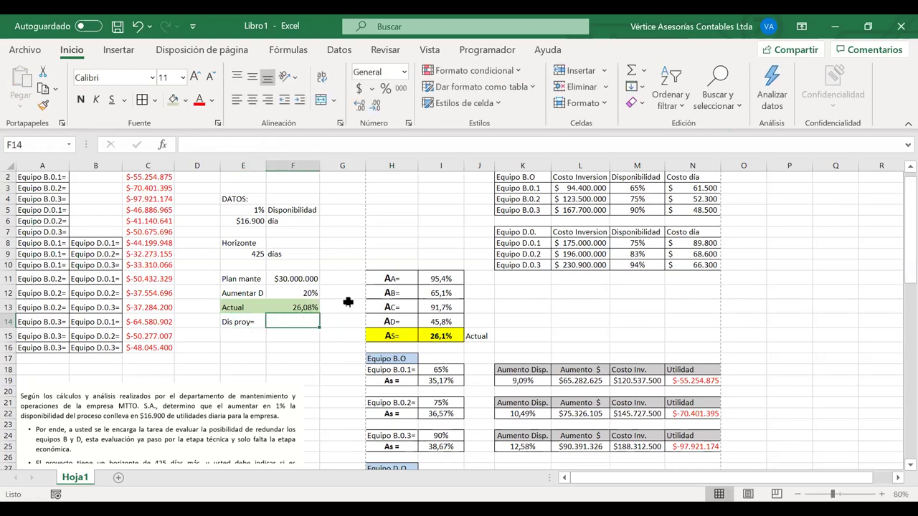
{"action": "type", "text": "="}
{"action": "left_click", "coordinate": [436, 283]}
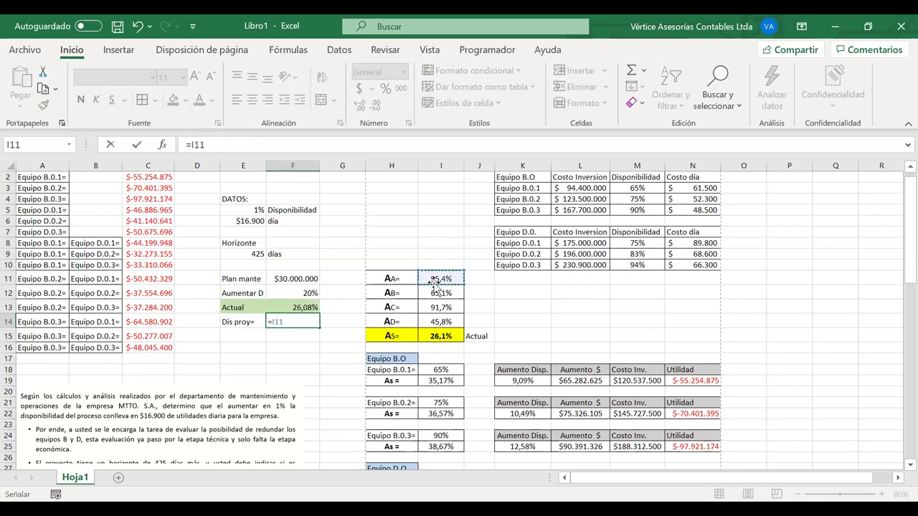
{"action": "type", "text": "*"}
{"action": "left_click", "coordinate": [434, 294]}
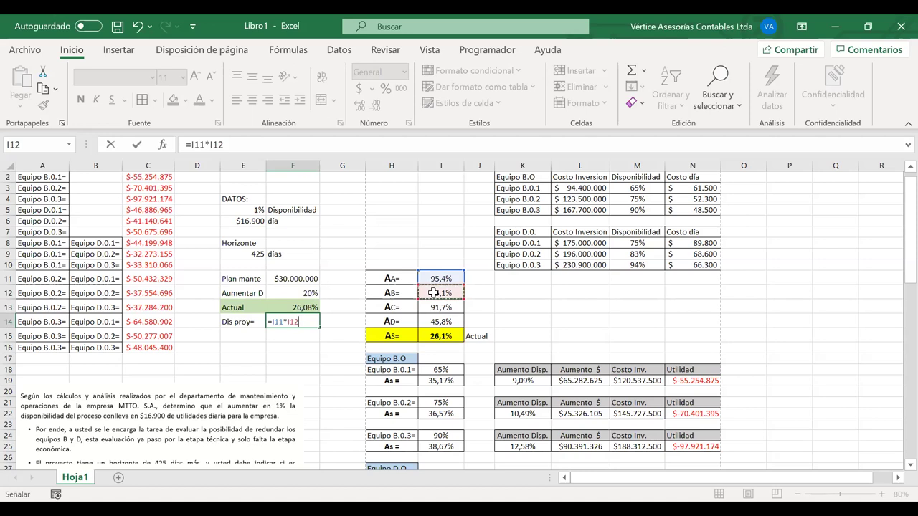
{"action": "type", "text": "*"}
{"action": "left_click", "coordinate": [434, 307]}
{"action": "type", "text": "*("}
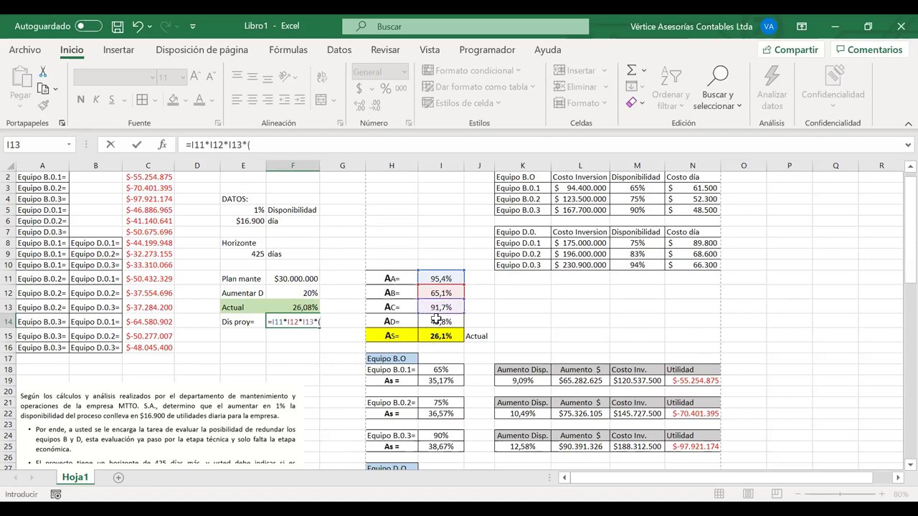
{"action": "left_click", "coordinate": [436, 321]}
{"action": "type", "text": "+"}
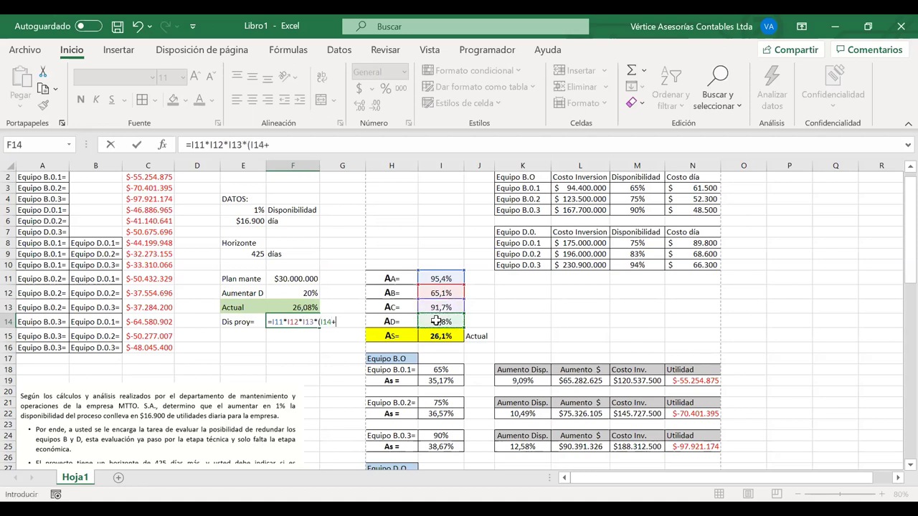
{"action": "left_click", "coordinate": [292, 293]}
{"action": "type", "text": ")"}
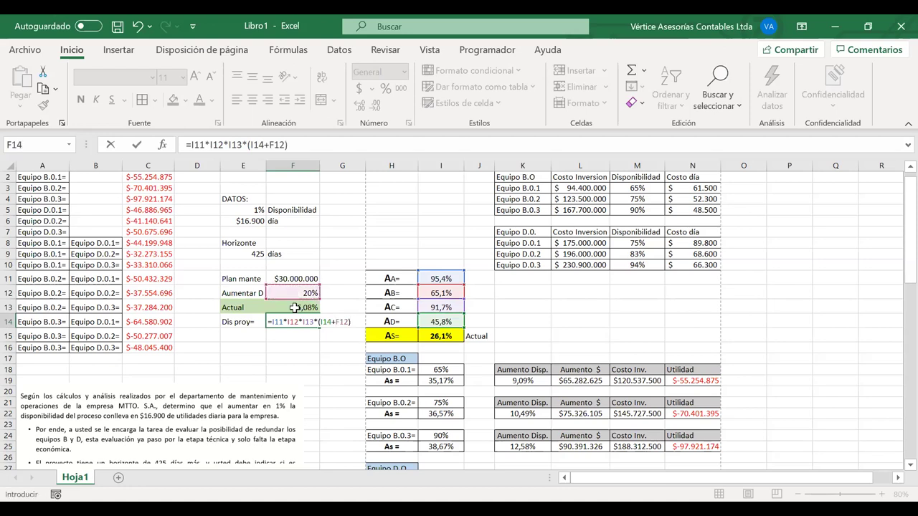
{"action": "key", "text": "Return"}
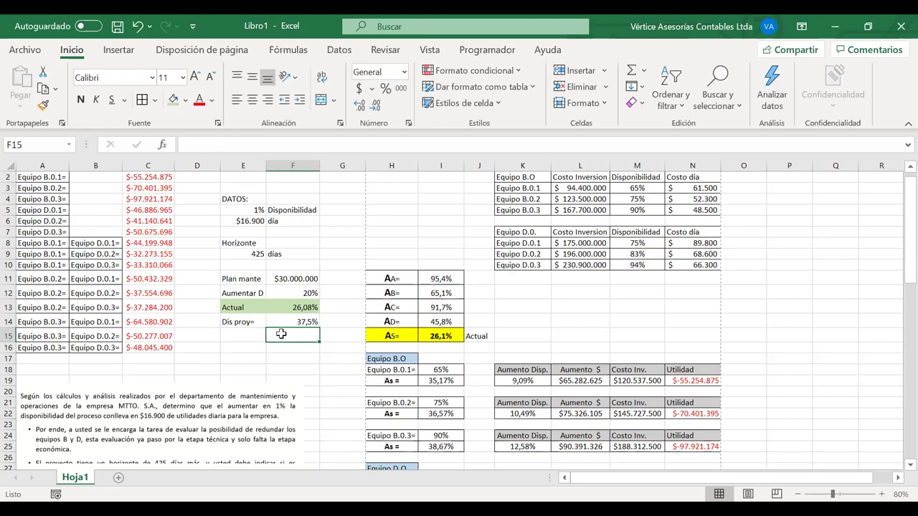
- Add the label "diferencia" in E15, below the projected availability
{"action": "left_click", "coordinate": [252, 338]}
{"action": "type", "text": "d"}
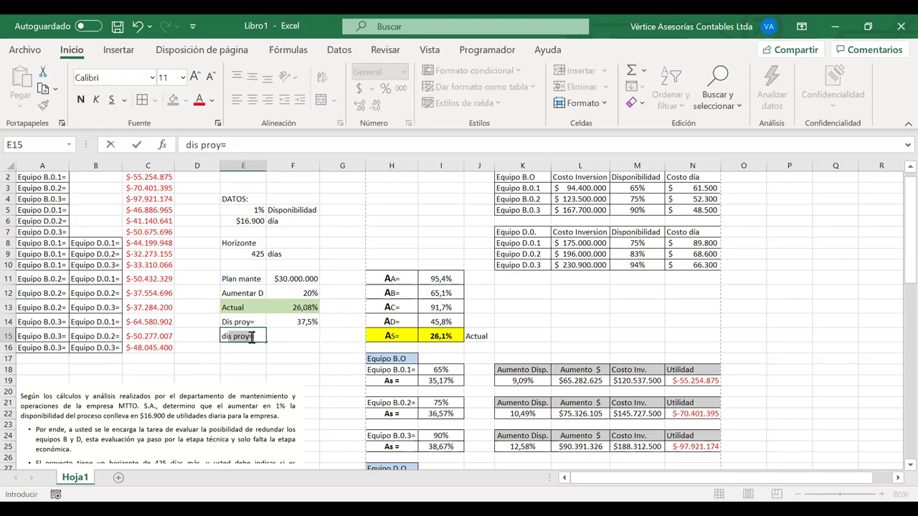
{"action": "type", "text": "is"}
{"action": "key", "text": "BackSpace"}
{"action": "type", "text": "fe"}
{"action": "key", "text": "BackSpace"}
{"action": "key", "text": "BackSpace"}
{"action": "key", "text": "BackSpace"}
{"action": "type", "text": "ferencia"}
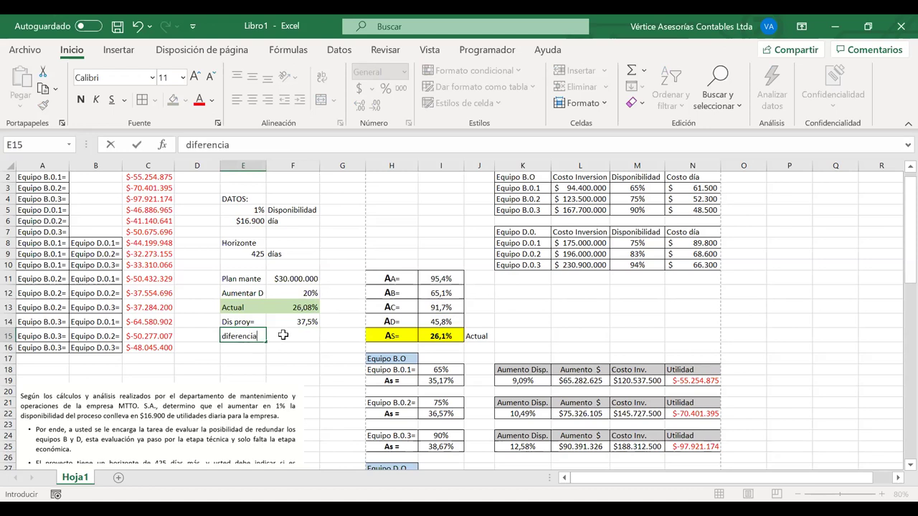
- Calculate the availability gain in F15 as the projected availability minus the current one, =F14-F13
{"action": "left_click", "coordinate": [284, 335]}
{"action": "type", "text": "="}
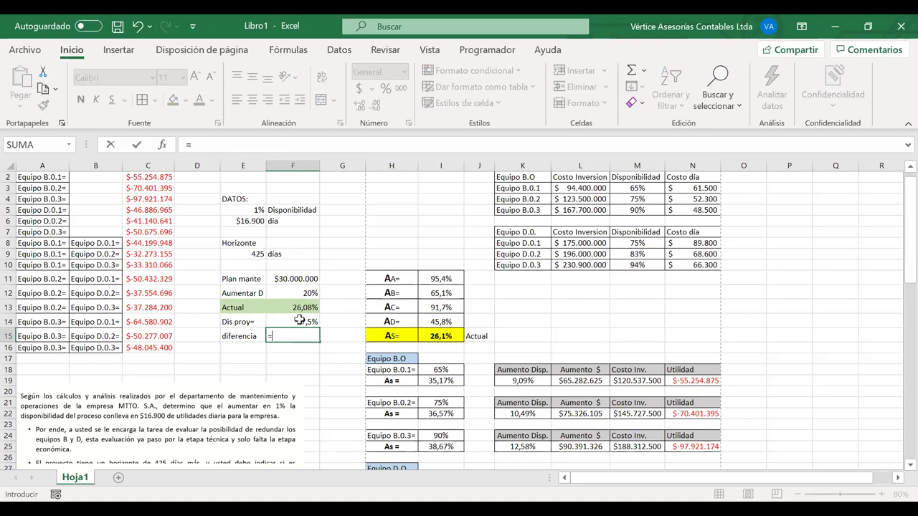
{"action": "left_click", "coordinate": [299, 321]}
{"action": "type", "text": "-"}
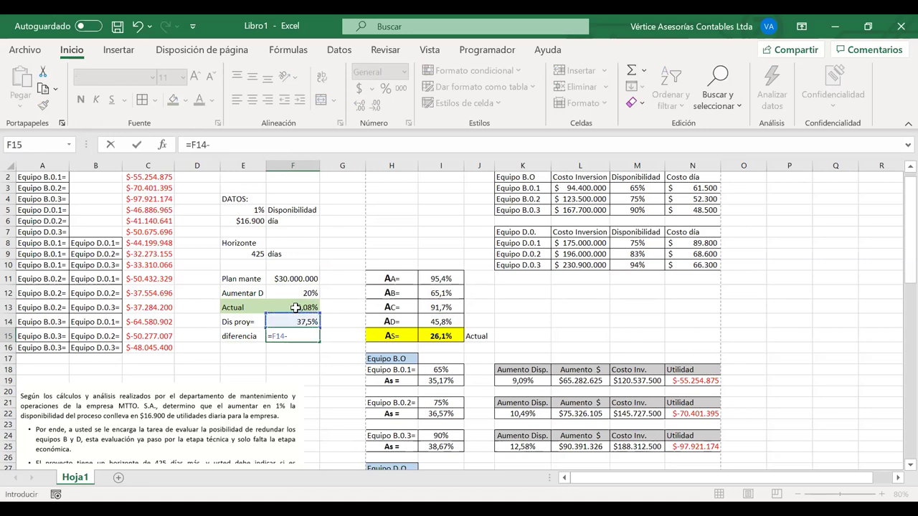
{"action": "left_click", "coordinate": [295, 308]}
{"action": "key", "text": "Return"}
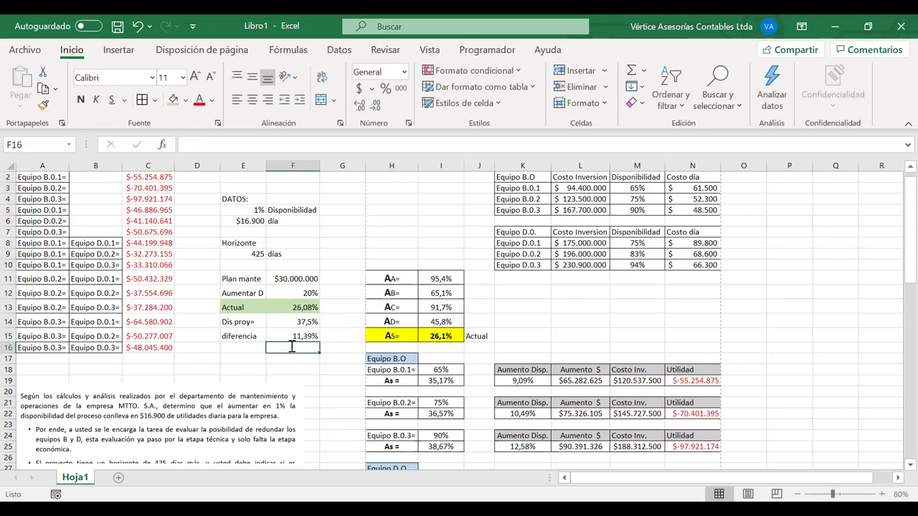
- Calculate the plan's monetary gain over 365 days in F16 with =E6*(F15*100)*365
{"action": "type", "text": "="}
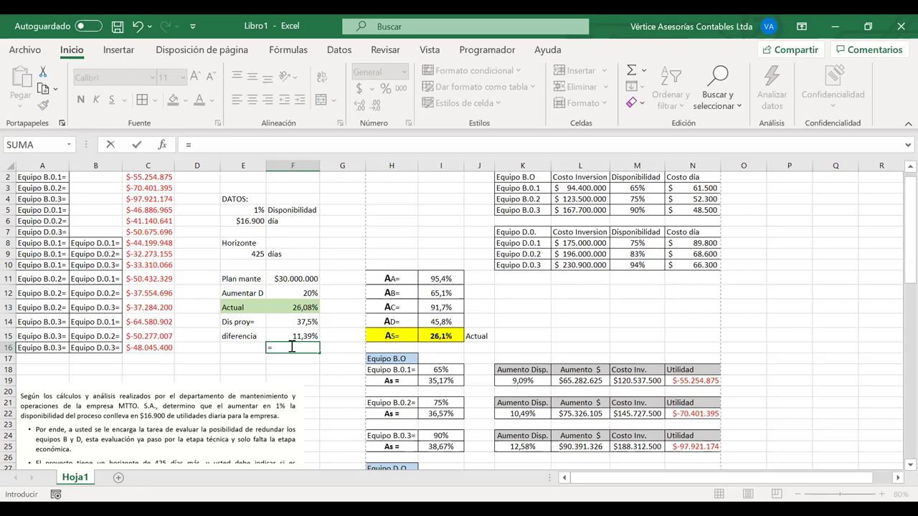
{"action": "left_click", "coordinate": [248, 222]}
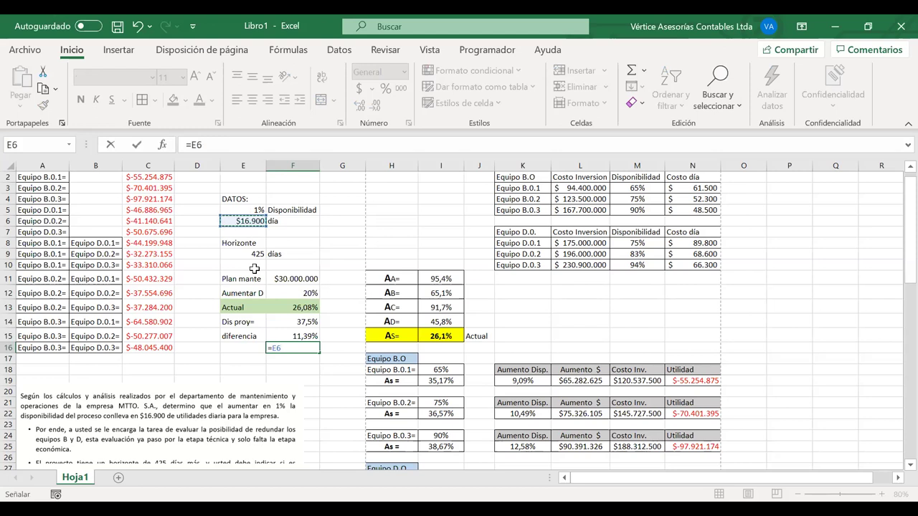
{"action": "type", "text": "*"}
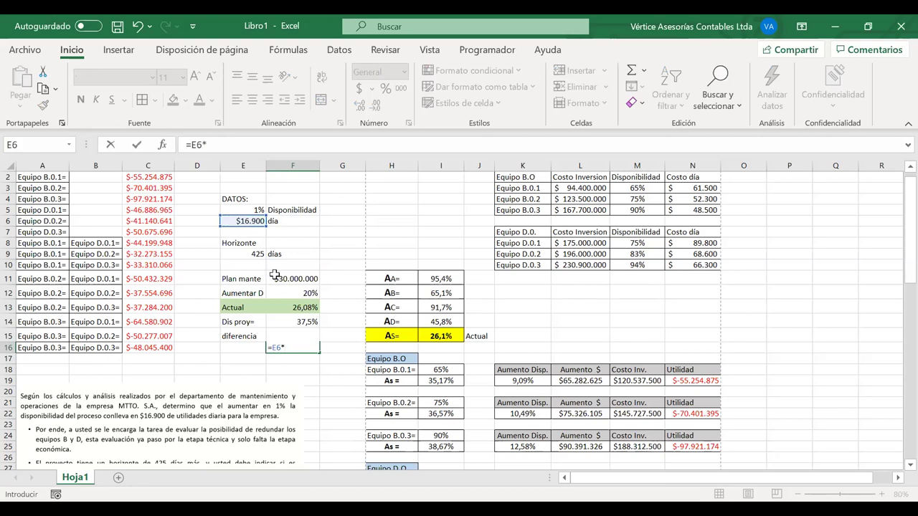
{"action": "left_click", "coordinate": [253, 333]}
{"action": "key", "text": "Right"}
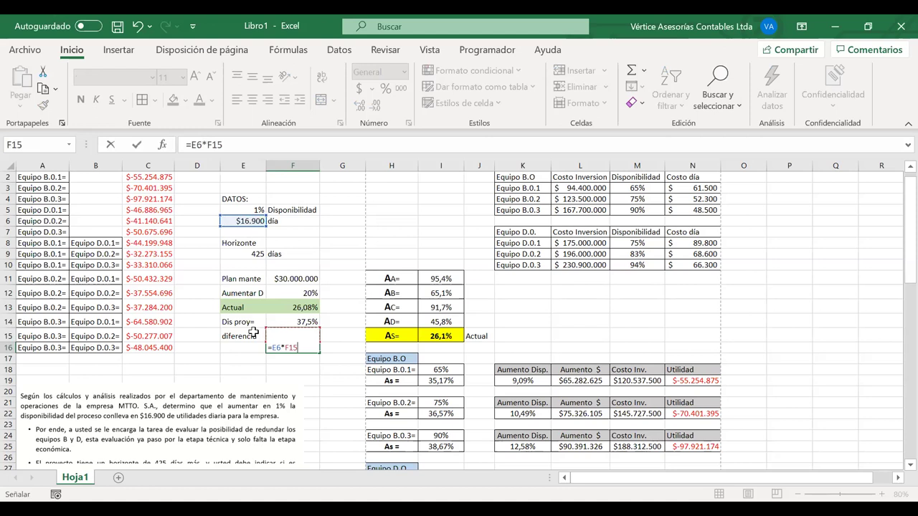
{"action": "left_click", "coordinate": [205, 145]}
{"action": "type", "text": "(F15*"}
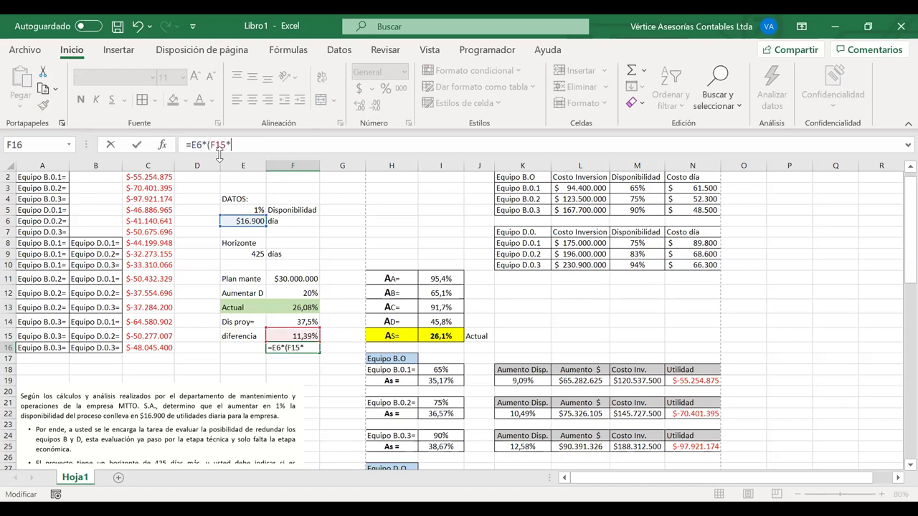
{"action": "type", "text": "100)*365"}
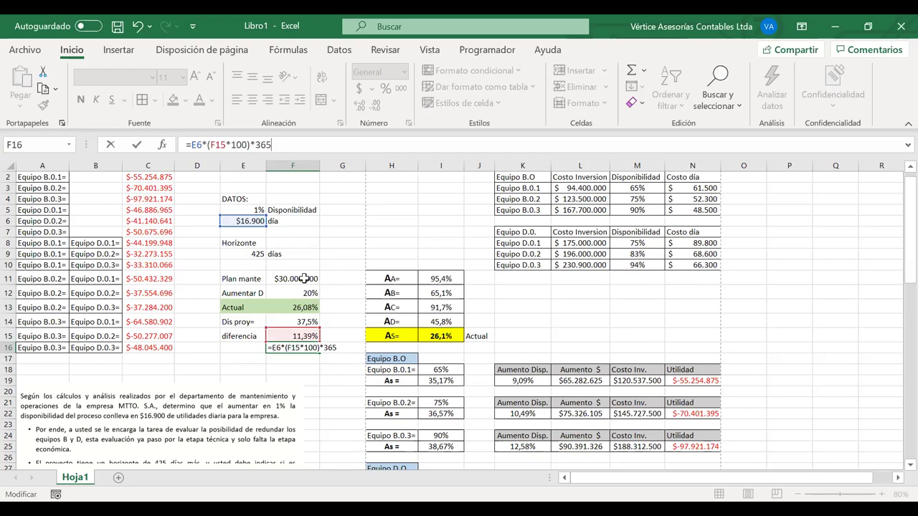
{"action": "key", "text": "ctrl+Return"}
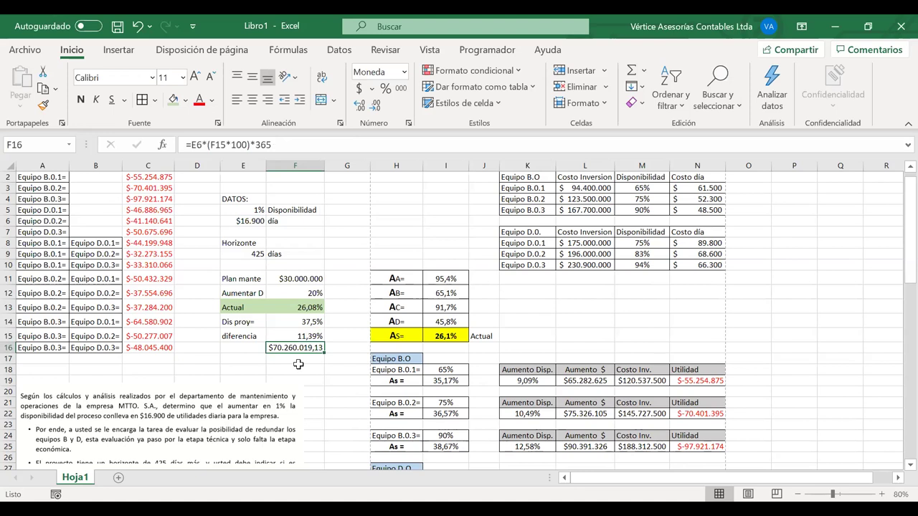
- Check the formula in F16 and display its currency amount without decimals
{"action": "double_click", "coordinate": [293, 348]}
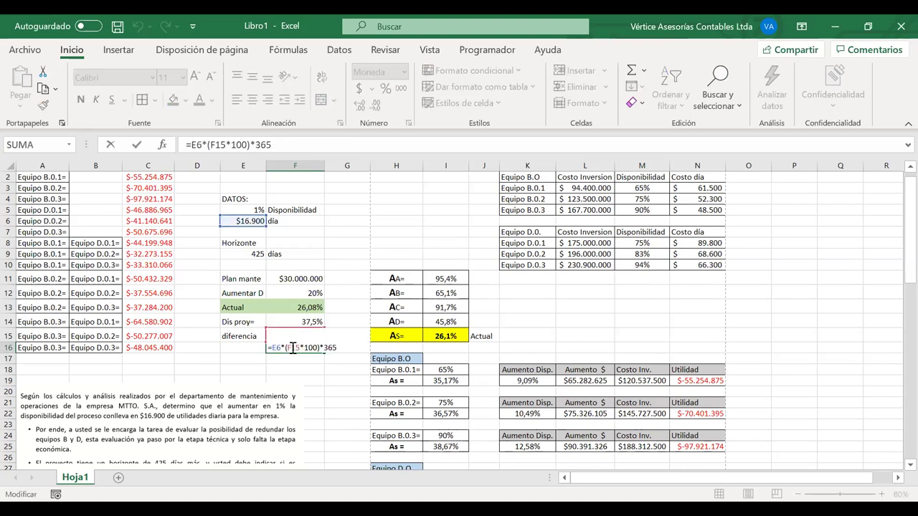
{"action": "key", "text": "Return"}
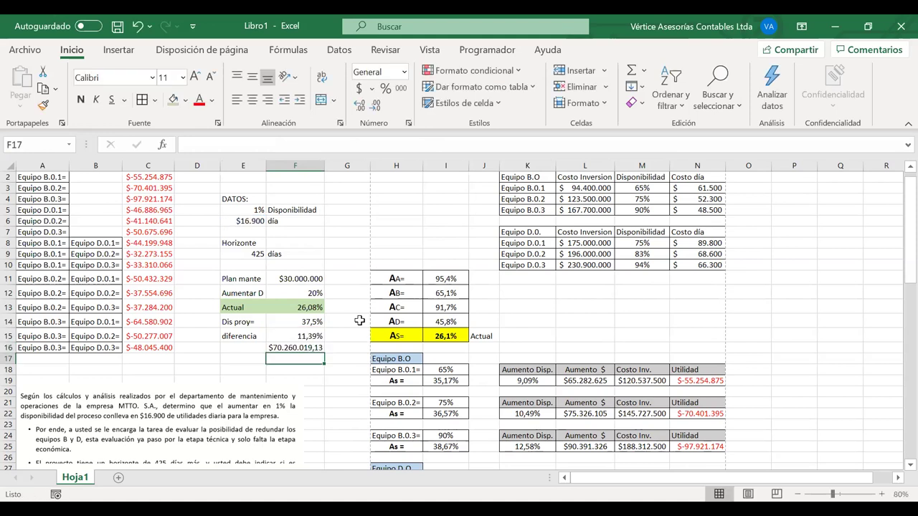
{"action": "left_click", "coordinate": [302, 346]}
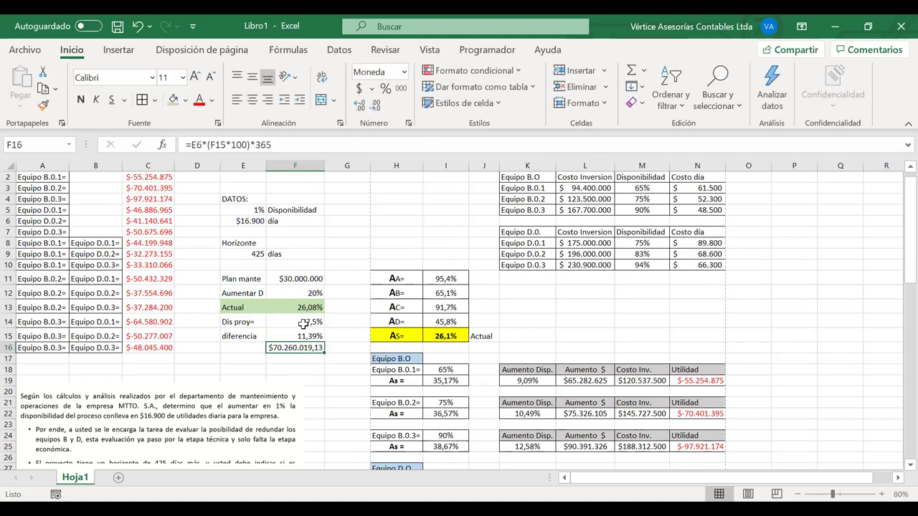
{"action": "left_click", "coordinate": [375, 105]}
{"action": "left_click", "coordinate": [376, 106]}
{"action": "key", "text": "Return"}
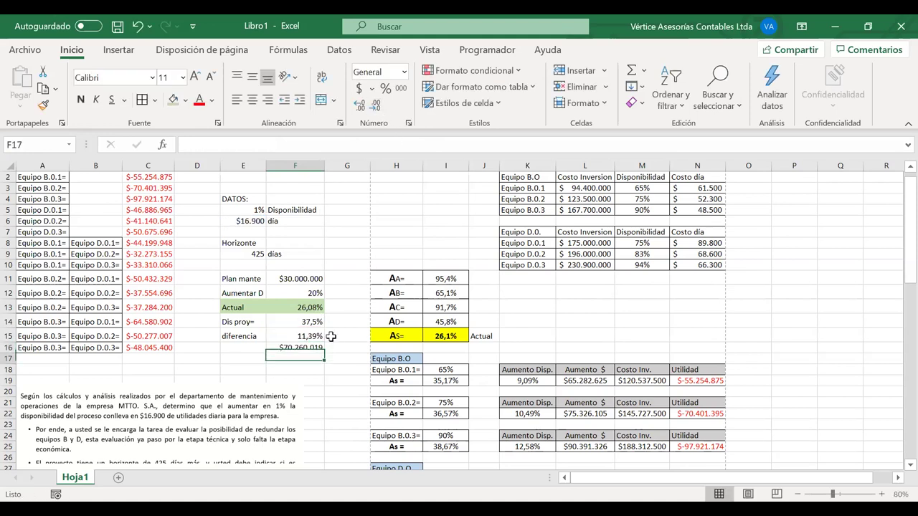
- Add the label "Utilidad" in E17, beneath the maintenance plan's monetary gain row
{"action": "left_click", "coordinate": [310, 347]}
{"action": "left_click", "coordinate": [249, 334]}
{"action": "left_click", "coordinate": [284, 350]}
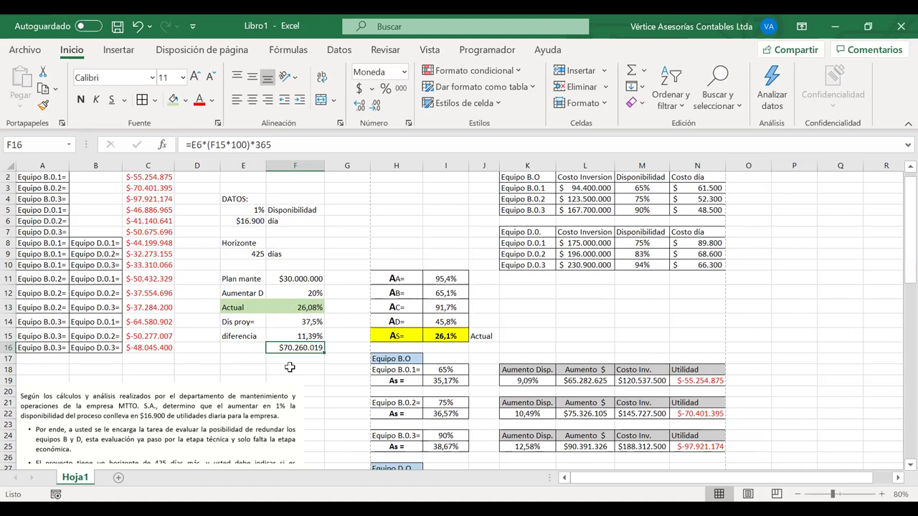
{"action": "left_click", "coordinate": [256, 359]}
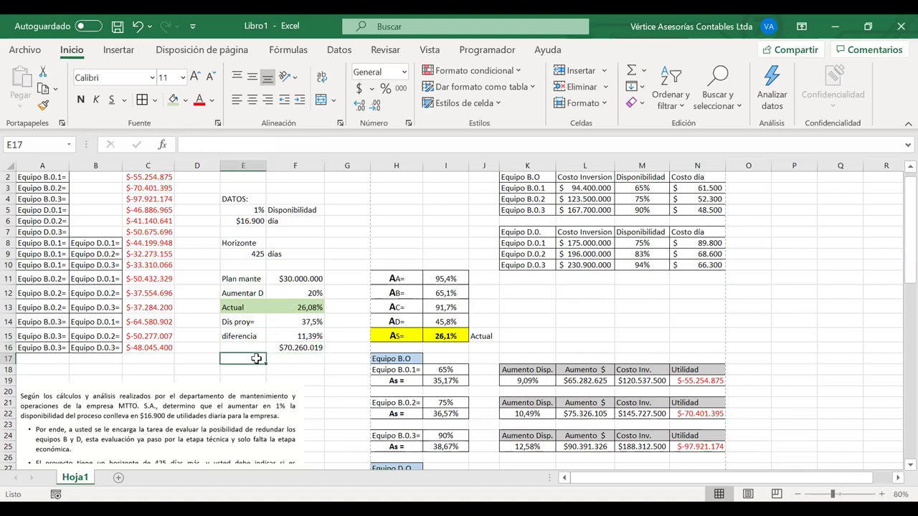
{"action": "type", "text": "Utilidad"}
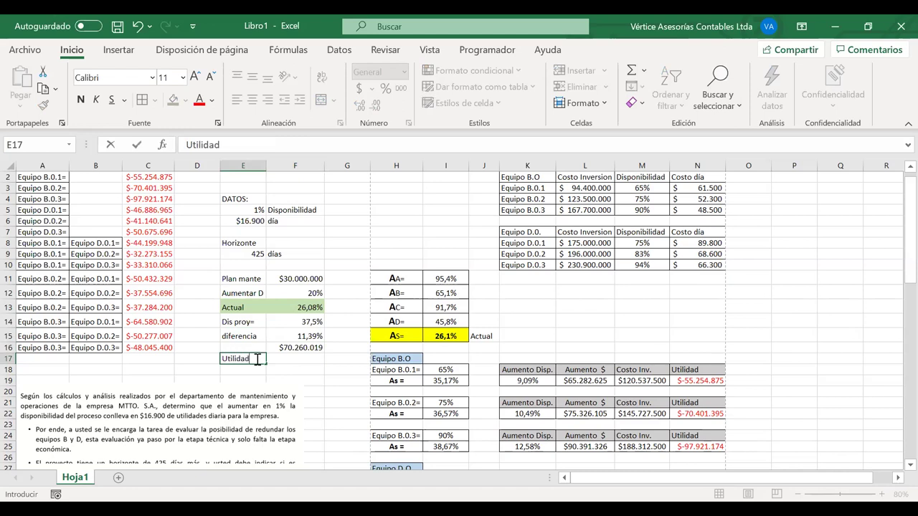
- Calculate the plan's profit in F17 as the monetary gain minus the plan cost, =F16-F11
{"action": "left_click", "coordinate": [289, 359]}
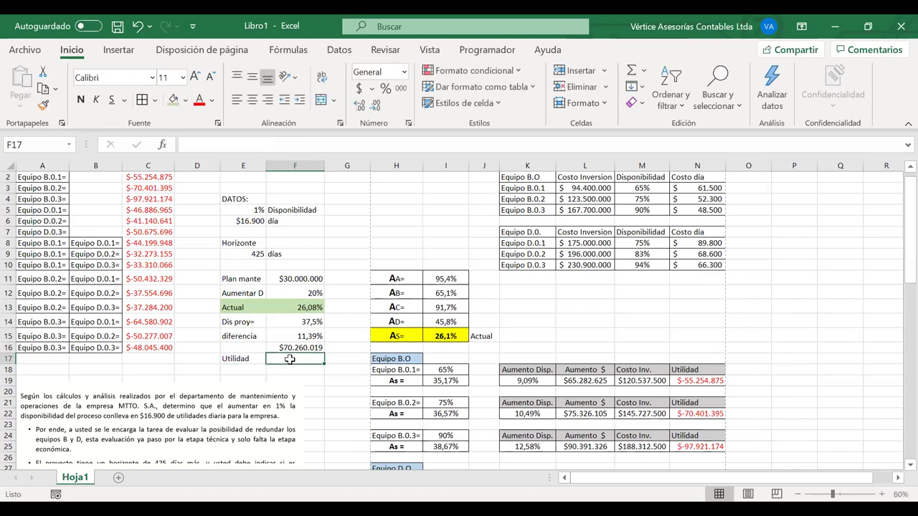
{"action": "type", "text": "="}
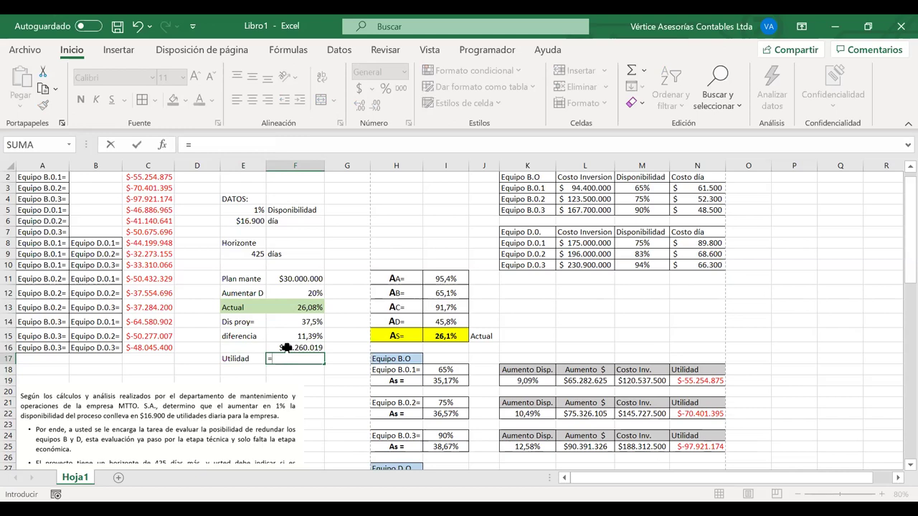
{"action": "left_click", "coordinate": [286, 347]}
{"action": "type", "text": "-"}
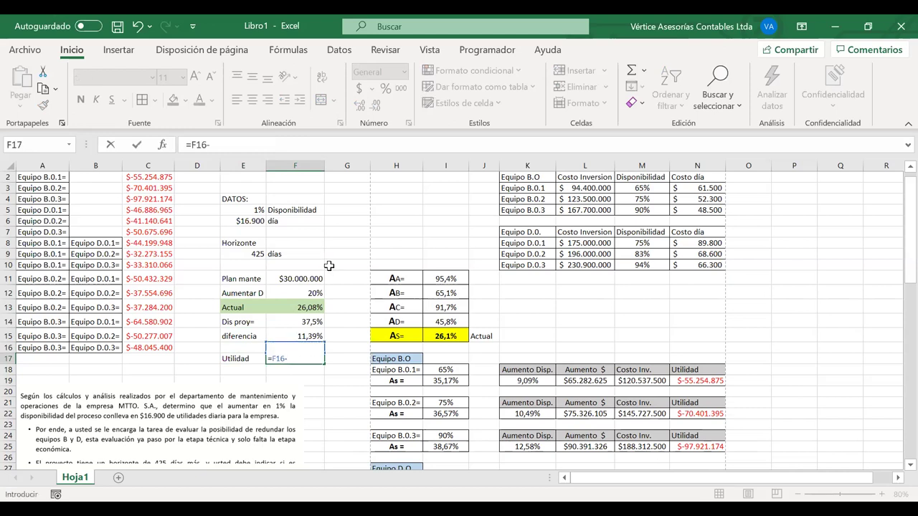
{"action": "left_click", "coordinate": [297, 277]}
{"action": "key", "text": "Return"}
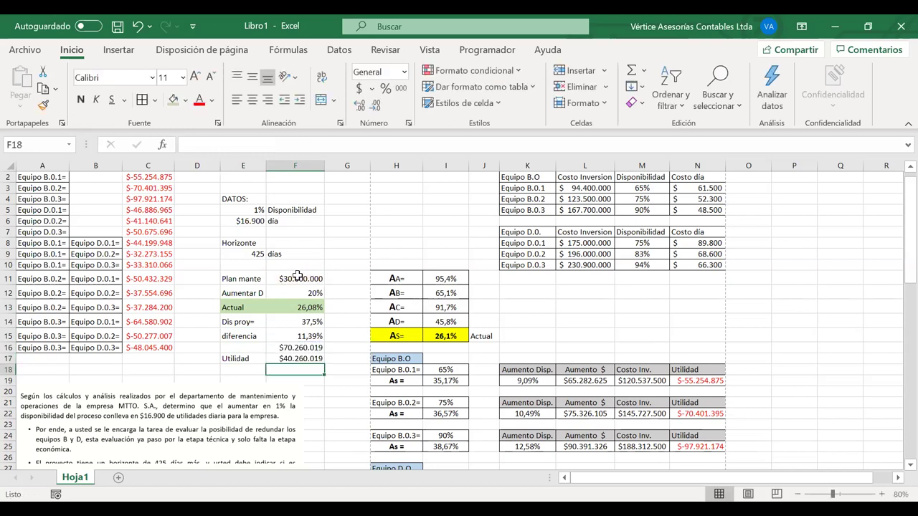
- Highlight the Utilidad label and its amount in E17:F17 with a yellow fill
{"action": "left_click_drag", "start_coordinate": [278, 358], "coordinate": [248, 358]}
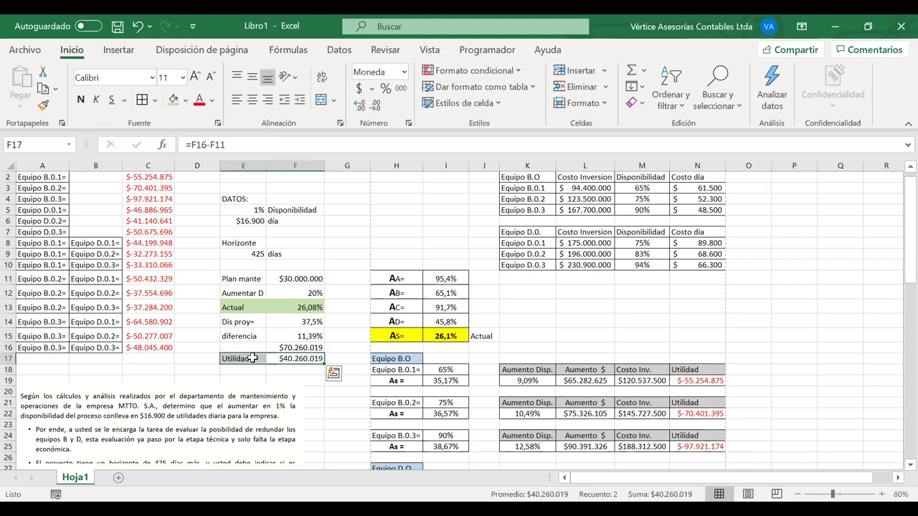
{"action": "left_click", "coordinate": [187, 106]}
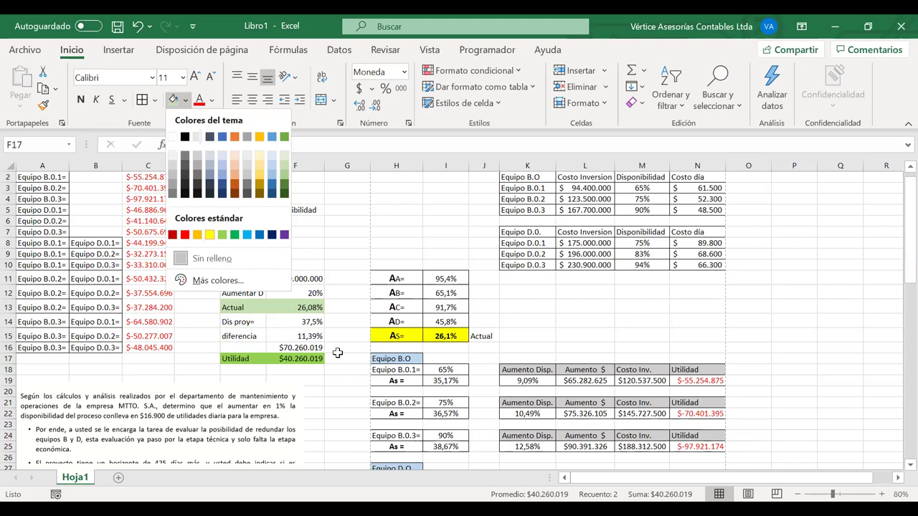
{"action": "left_click", "coordinate": [216, 235]}
{"action": "left_click", "coordinate": [339, 357]}
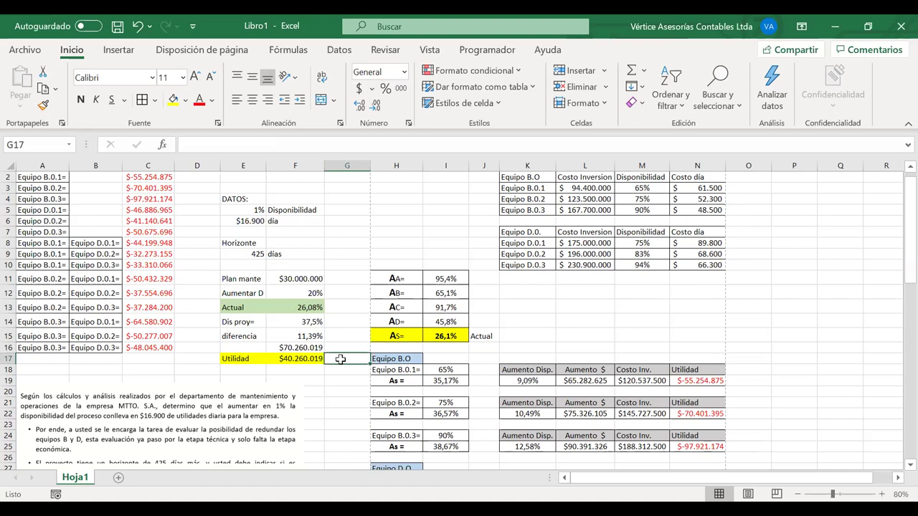
{"action": "left_click", "coordinate": [307, 360]}
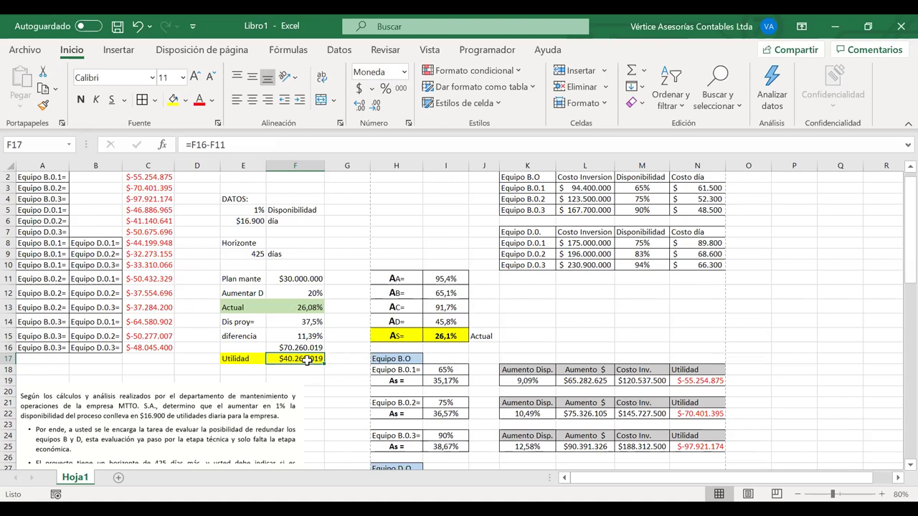
{"action": "scroll", "coordinate": [307, 360], "scroll_direction": "down", "scroll_amount": 2}
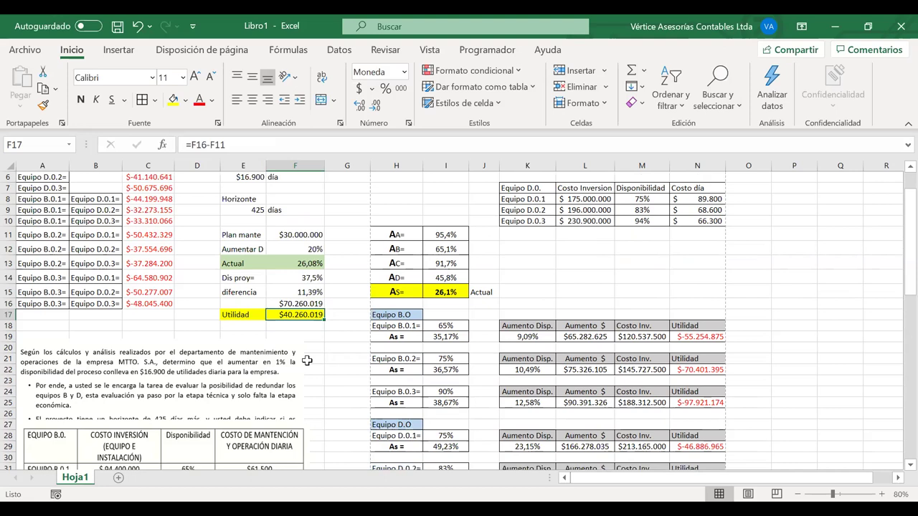
{"action": "scroll", "coordinate": [307, 362], "scroll_direction": "down", "scroll_amount": 8}
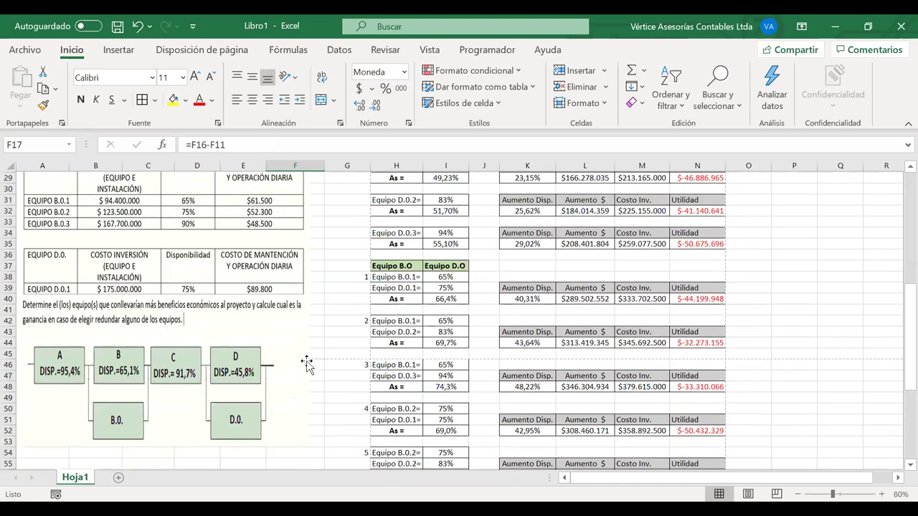
{"action": "scroll", "coordinate": [431, 344], "scroll_direction": "up", "scroll_amount": 9}
{"action": "left_click", "coordinate": [447, 333]}
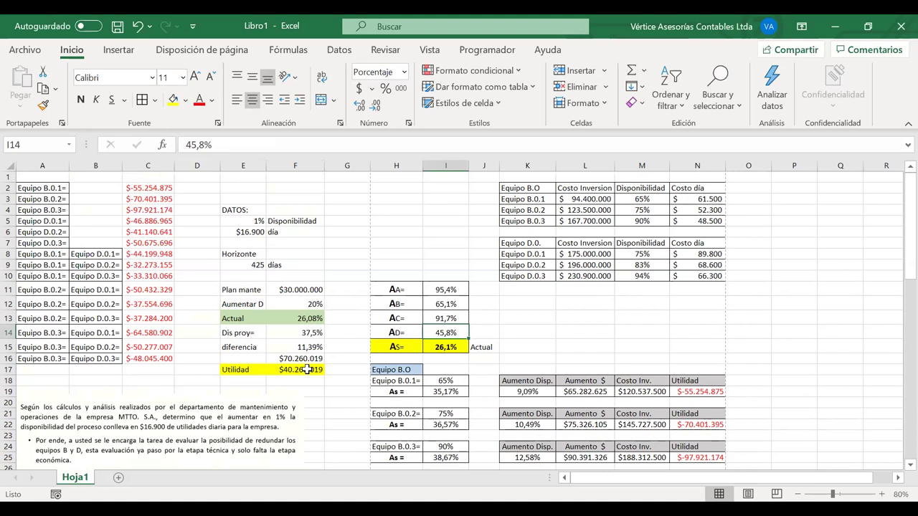
- Apply borders to all cells of the maintenance plan block E11:F17
{"action": "left_click_drag", "start_coordinate": [243, 290], "coordinate": [295, 369]}
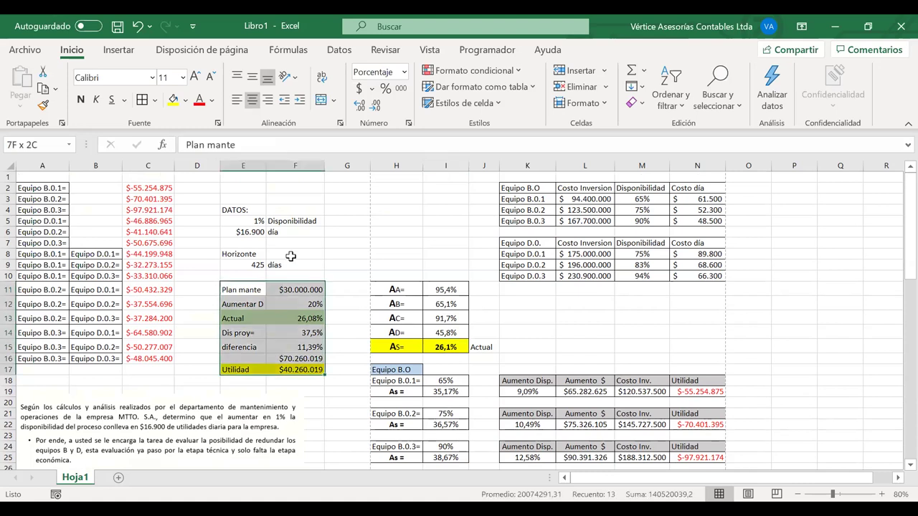
{"action": "left_click", "coordinate": [249, 233]}
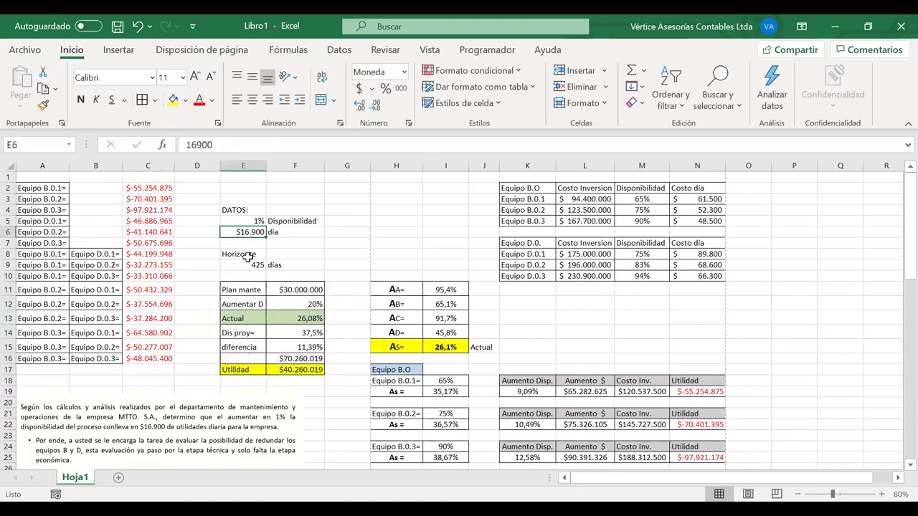
{"action": "key", "text": "F2"}
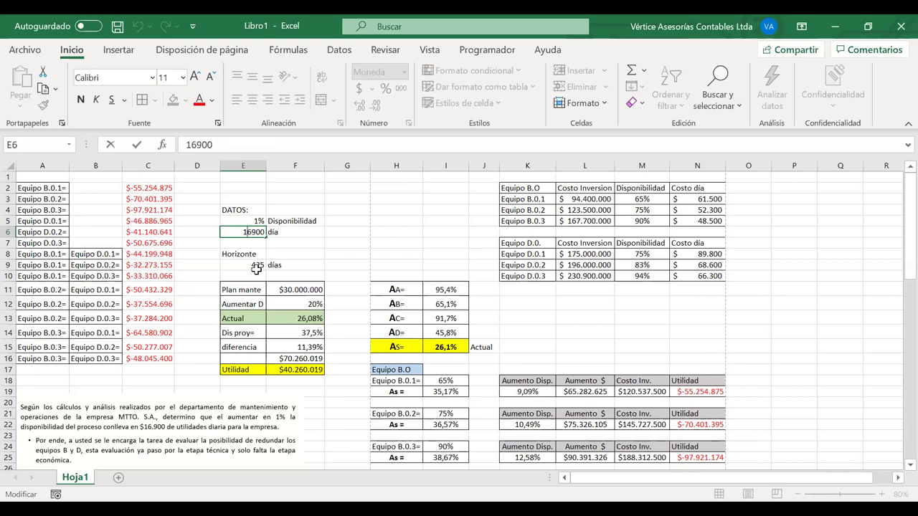
- Try a 10% availability increase for equipment D in F12
{"action": "left_click", "coordinate": [277, 356]}
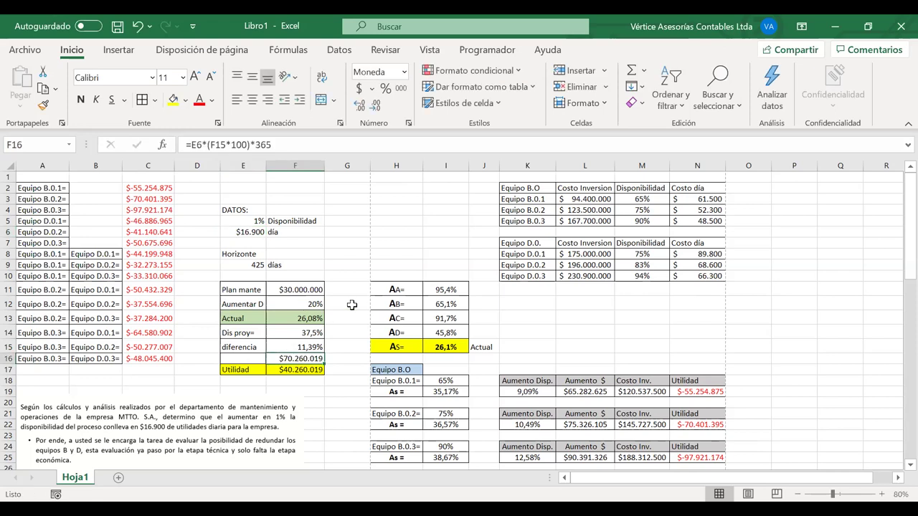
{"action": "key", "text": "Up"}
{"action": "key", "text": "Up"}
{"action": "key", "text": "Up"}
{"action": "key", "text": "Up"}
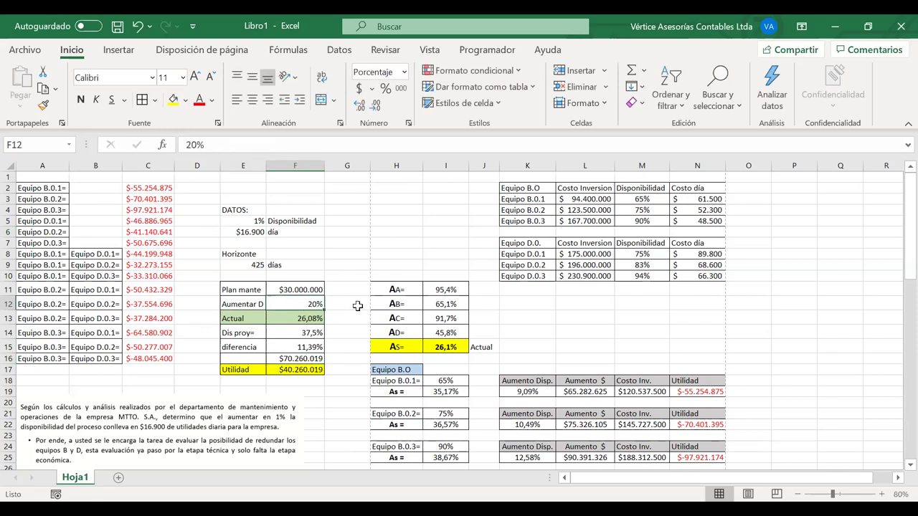
{"action": "type", "text": "10"}
{"action": "key", "text": "Return"}
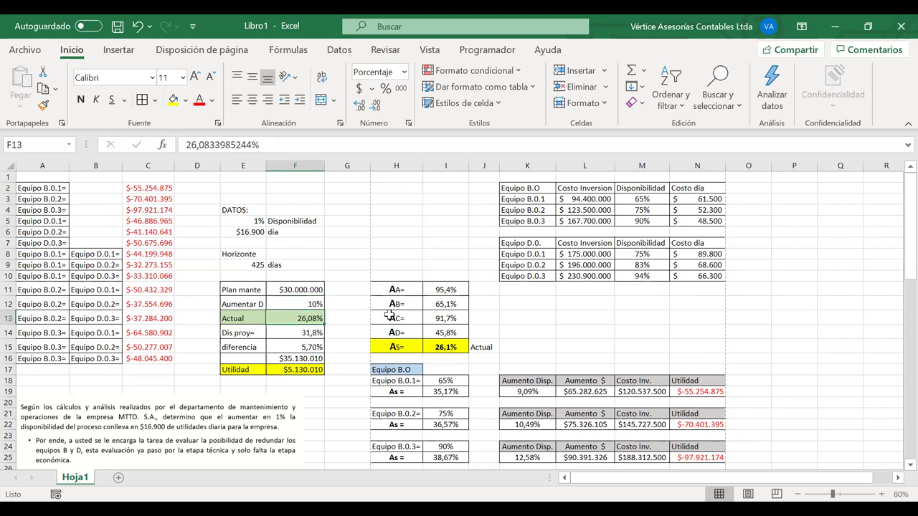
- Review equipment D's availability in the table and system diagram, and set its increase in F12 back to 20%
{"action": "left_click", "coordinate": [429, 332]}
{"action": "key", "text": "shift+Left"}
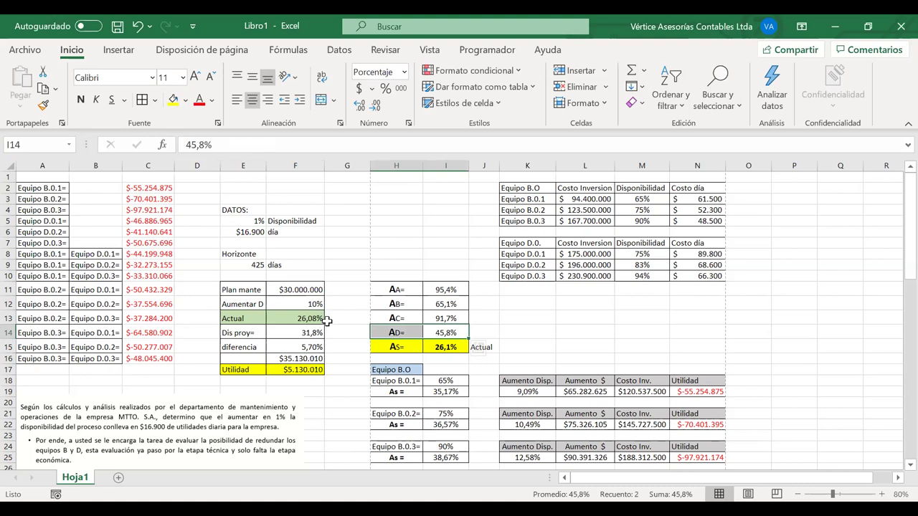
{"action": "scroll", "coordinate": [327, 321], "scroll_direction": "down", "scroll_amount": 2}
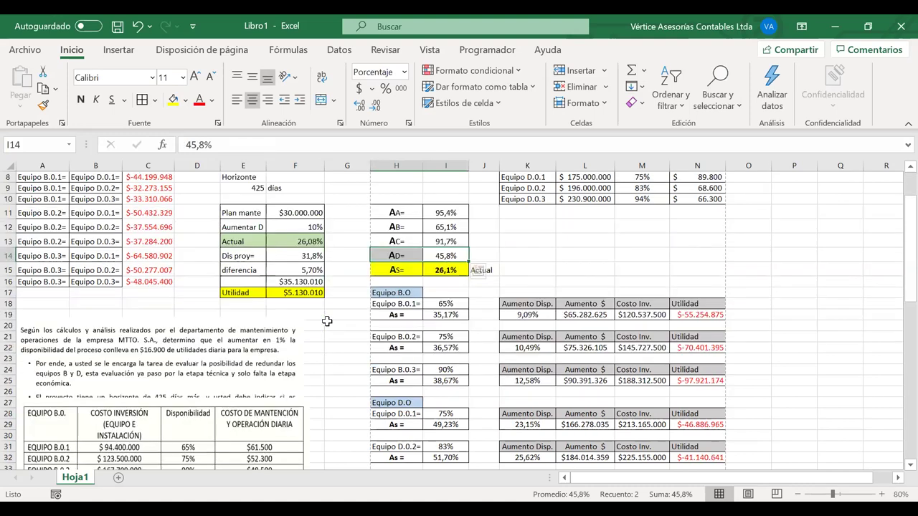
{"action": "scroll", "coordinate": [327, 322], "scroll_direction": "down", "scroll_amount": 4}
{"action": "scroll", "coordinate": [327, 322], "scroll_direction": "down", "scroll_amount": 3}
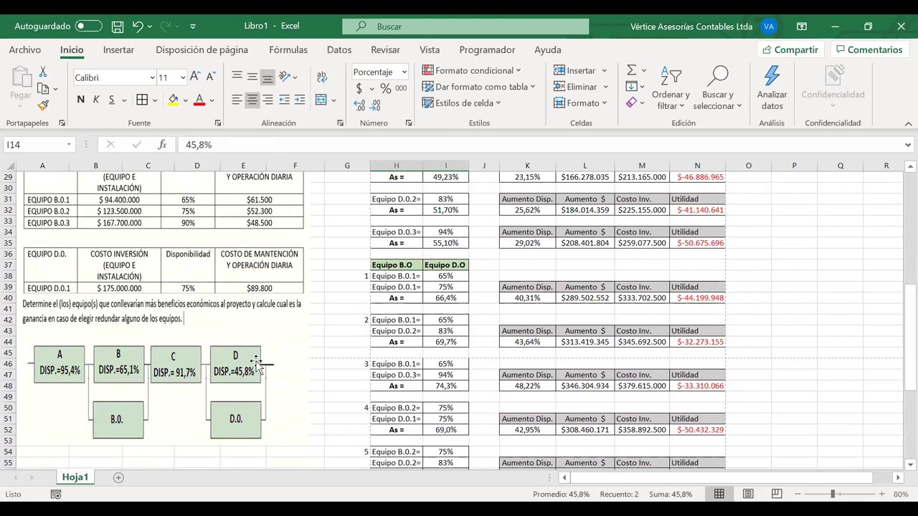
{"action": "scroll", "coordinate": [257, 364], "scroll_direction": "up", "scroll_amount": 9}
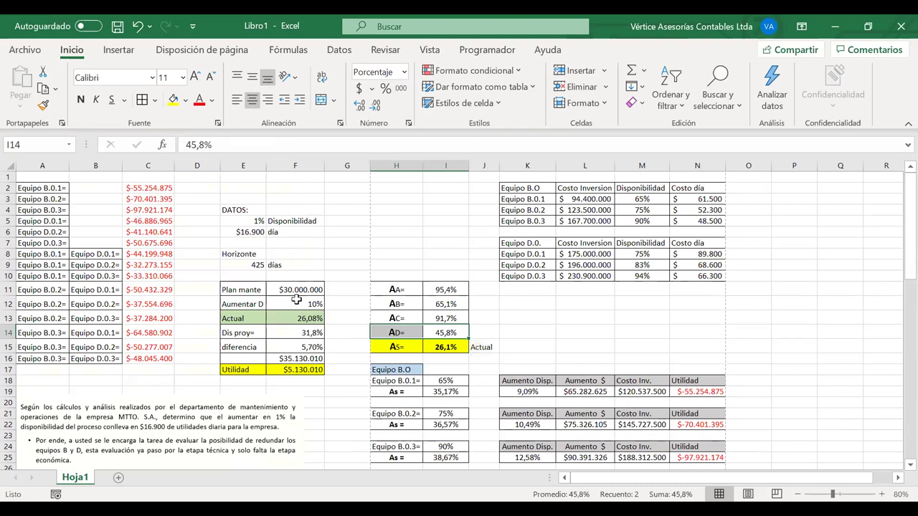
{"action": "left_click", "coordinate": [299, 304]}
{"action": "type", "text": "20"}
{"action": "key", "text": "Return"}
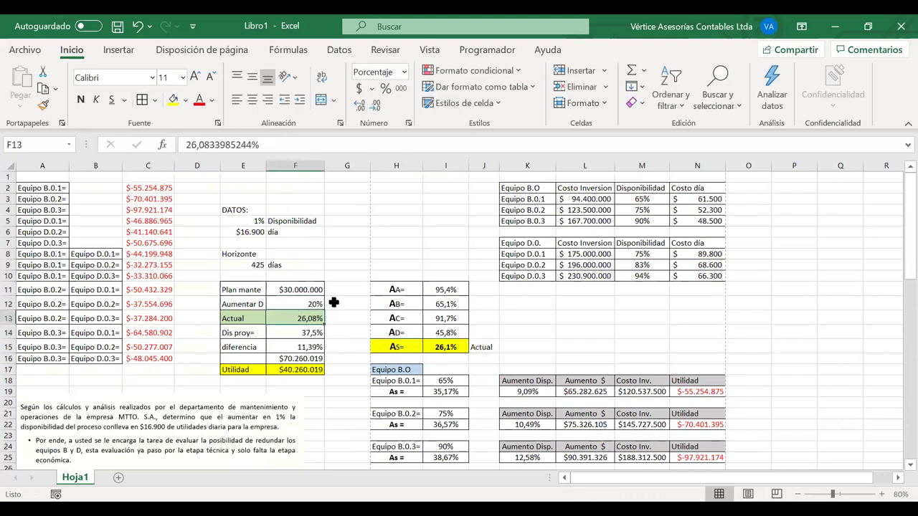
- Enter a second availability increase of 5% in G12, beside equipment D's increase
{"action": "left_click", "coordinate": [334, 303]}
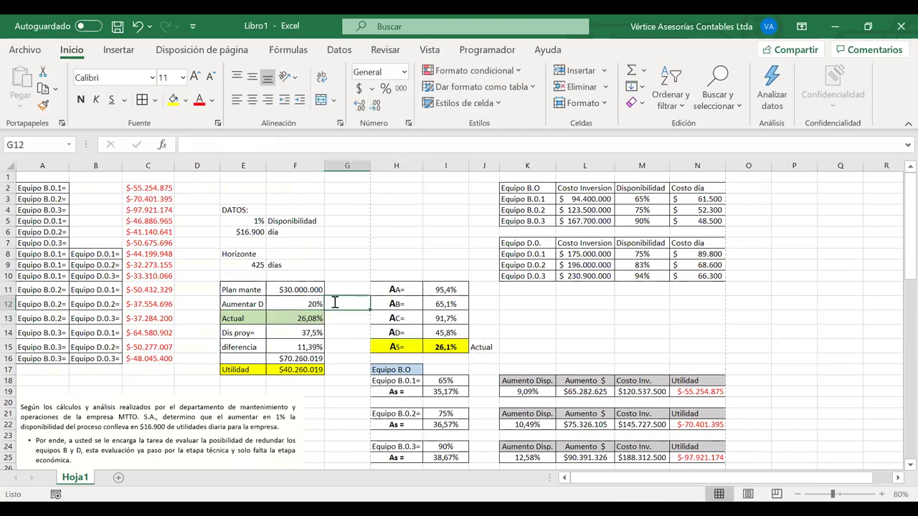
{"action": "type", "text": "5%"}
{"action": "key", "text": "Return"}
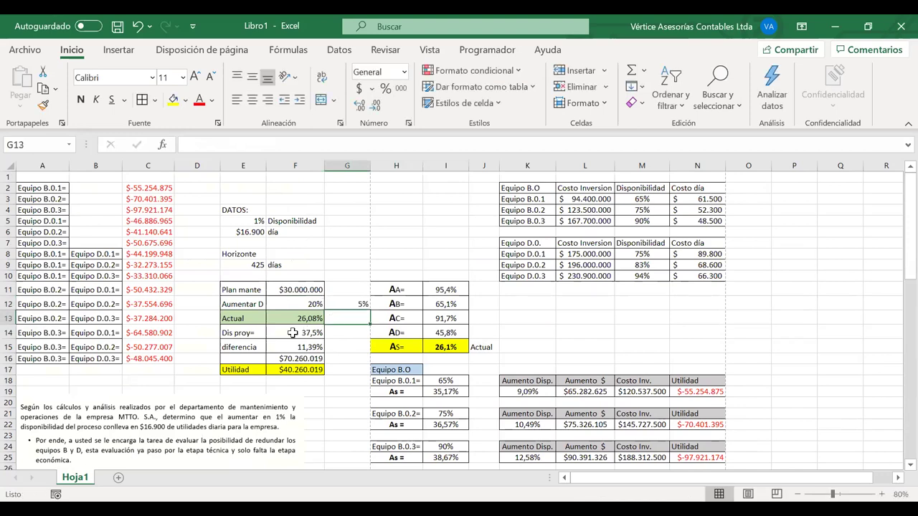
- Add equipment B's availability increase to the projected availability in F14, changing the formula to =I11*(I12+G12)*I13*(I14+F12)
{"action": "left_click", "coordinate": [292, 333]}
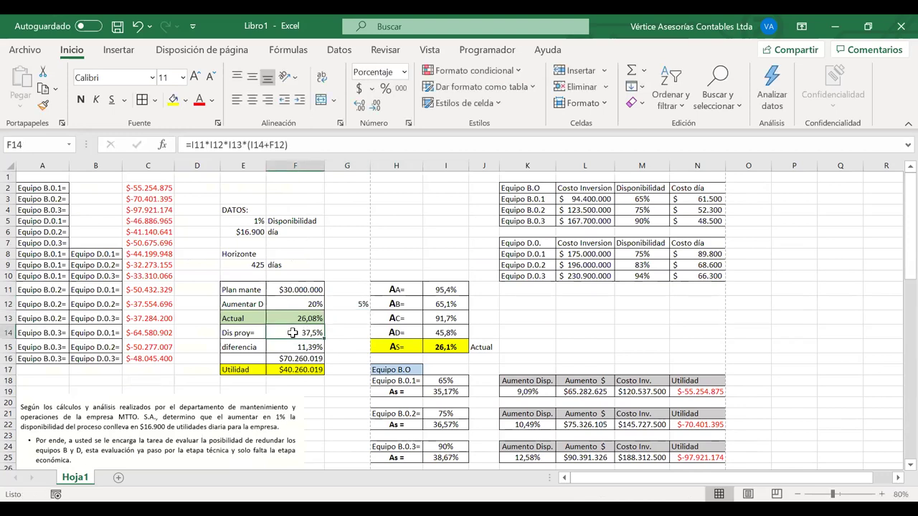
{"action": "scroll", "coordinate": [292, 333], "scroll_direction": "down", "scroll_amount": 4}
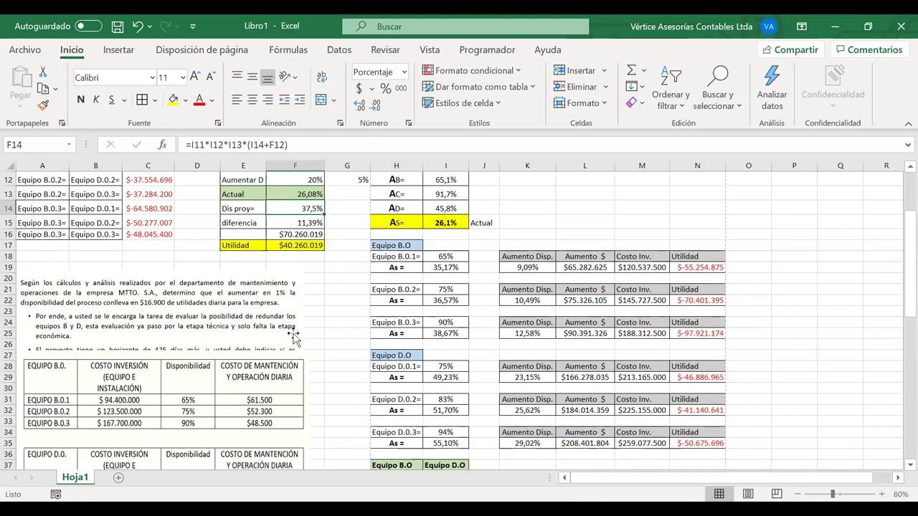
{"action": "scroll", "coordinate": [294, 336], "scroll_direction": "down", "scroll_amount": 6}
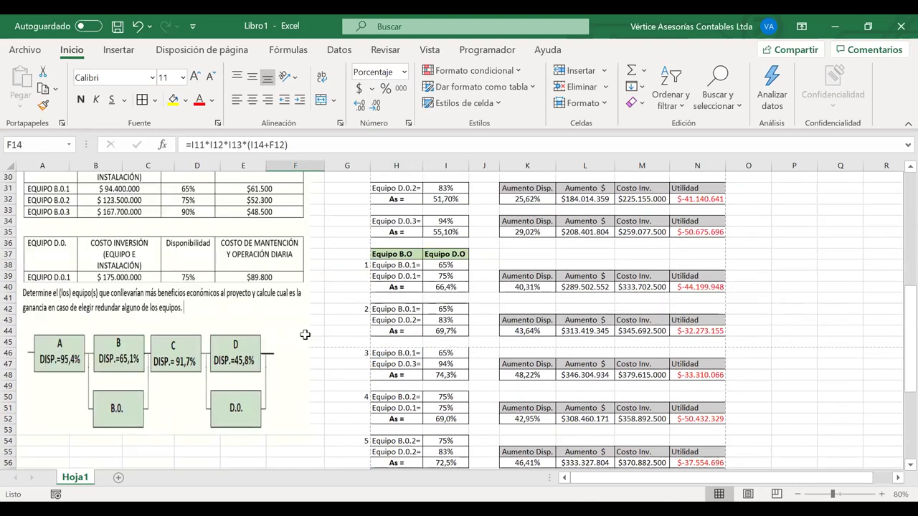
{"action": "scroll", "coordinate": [305, 336], "scroll_direction": "up", "scroll_amount": 9}
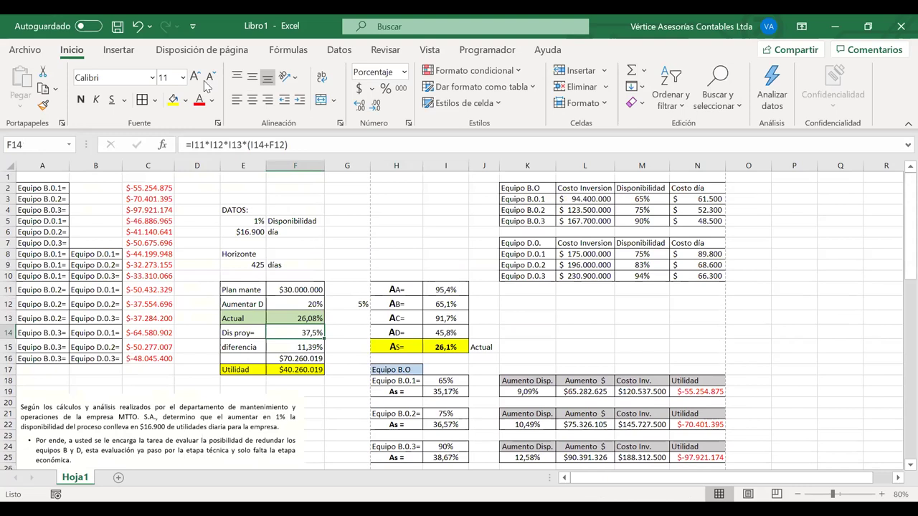
{"action": "left_click", "coordinate": [208, 144]}
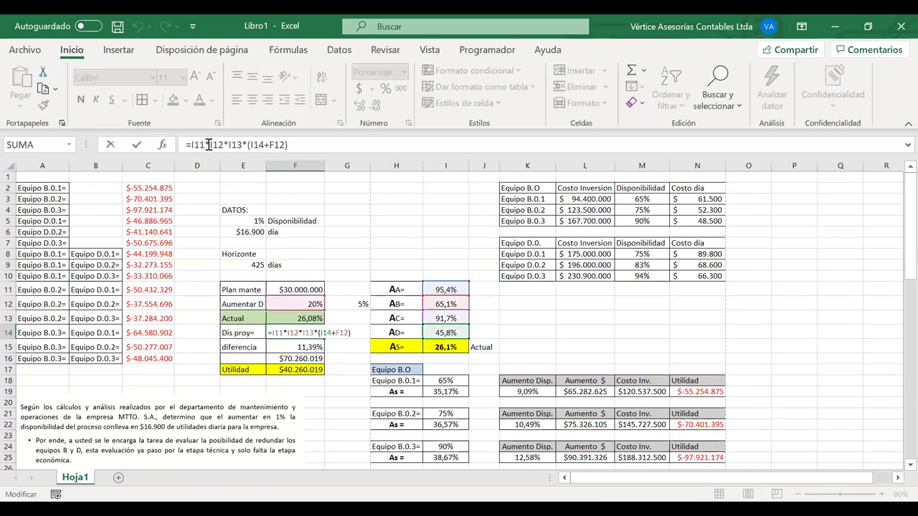
{"action": "type", "text": "("}
{"action": "key", "text": "Right"}
{"action": "key", "text": "Right"}
{"action": "key", "text": "Right"}
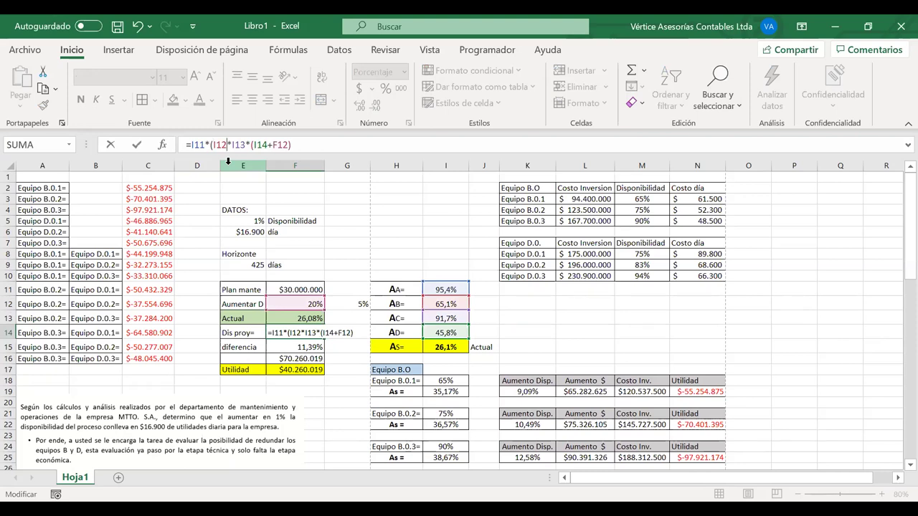
{"action": "type", "text": "+"}
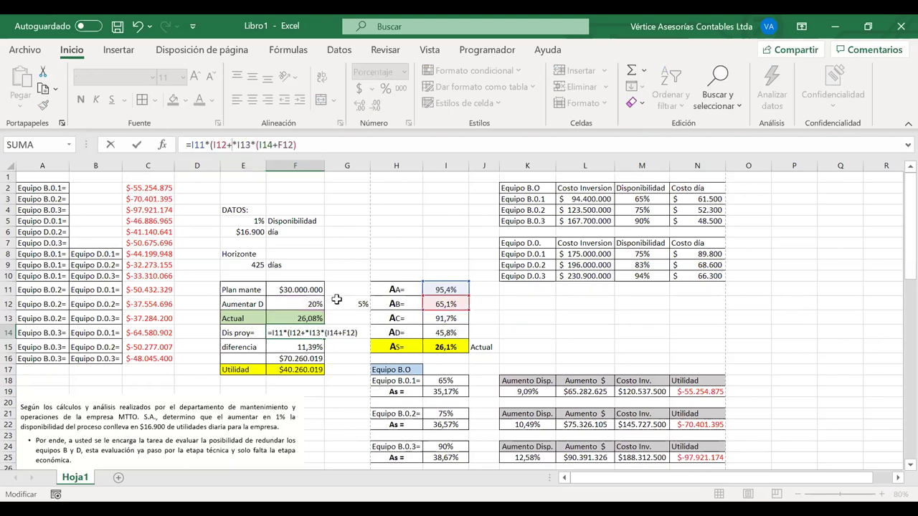
{"action": "left_click", "coordinate": [337, 299]}
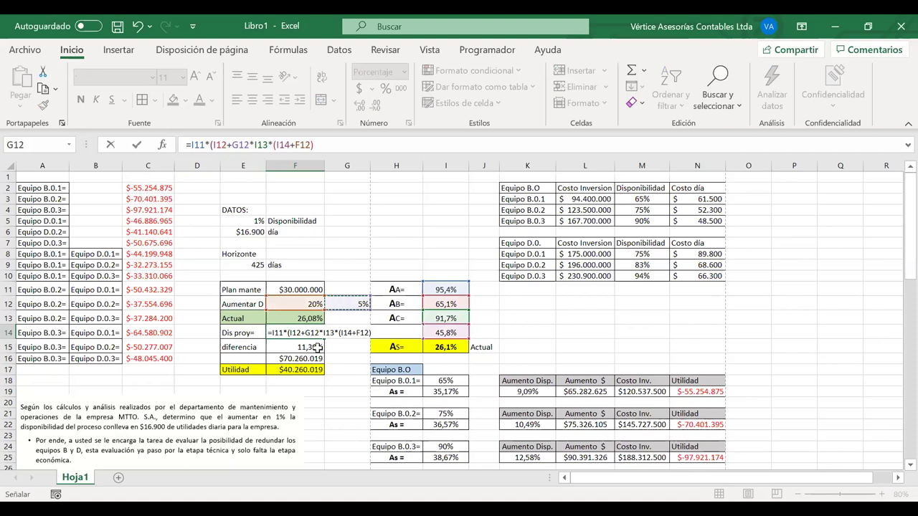
{"action": "key", "text": "Return"}
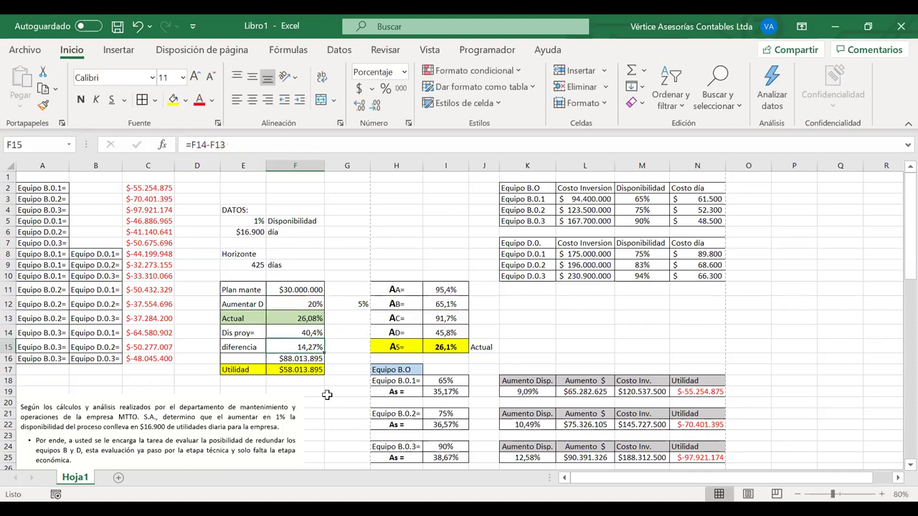
{"action": "scroll", "coordinate": [326, 394], "scroll_direction": "down", "scroll_amount": 3}
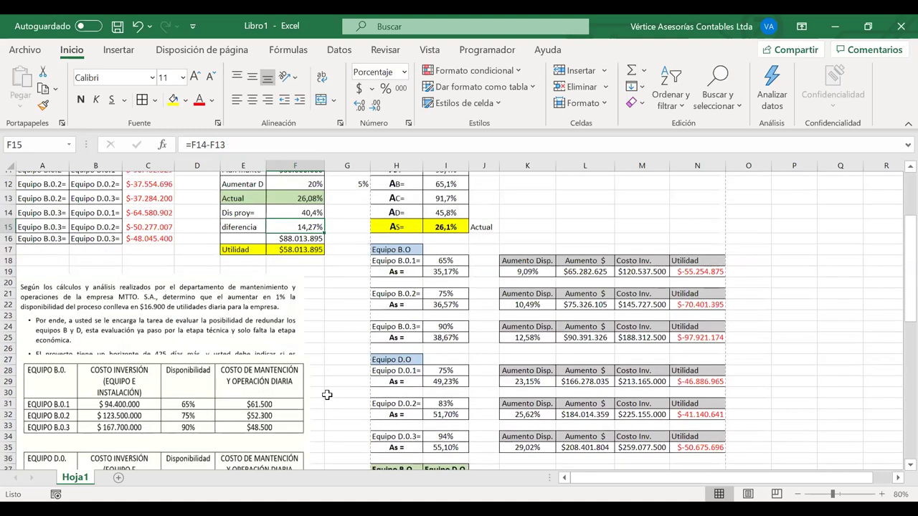
{"action": "scroll", "coordinate": [135, 375], "scroll_direction": "down", "scroll_amount": 5}
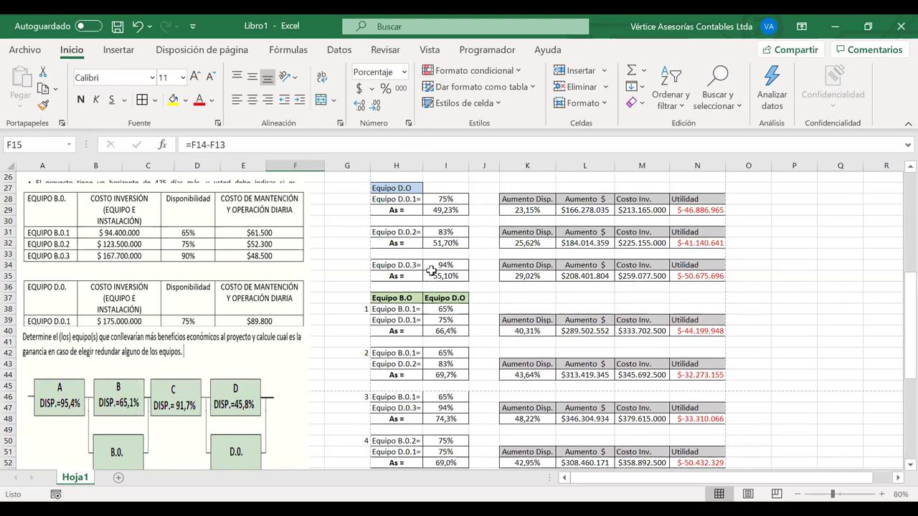
{"action": "scroll", "coordinate": [431, 271], "scroll_direction": "up", "scroll_amount": 8}
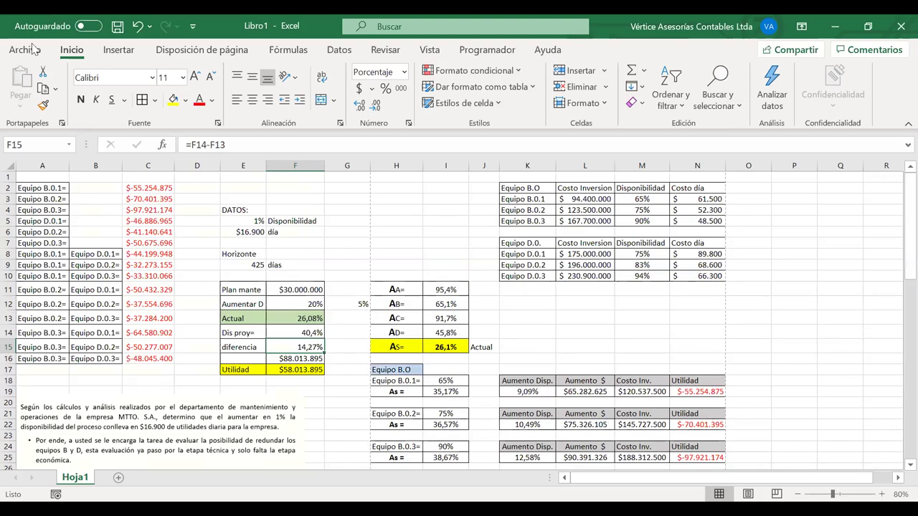
- Save the workbook on the desktop (Escritorio) as "clase 17-11-2020"
{"action": "key", "text": "alt+a"}
{"action": "left_click", "coordinate": [55, 242]}
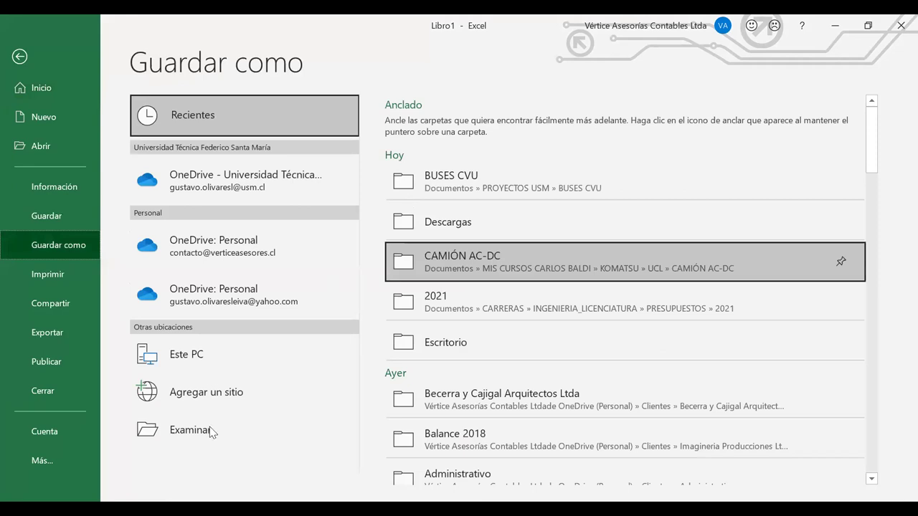
{"action": "left_click", "coordinate": [211, 429]}
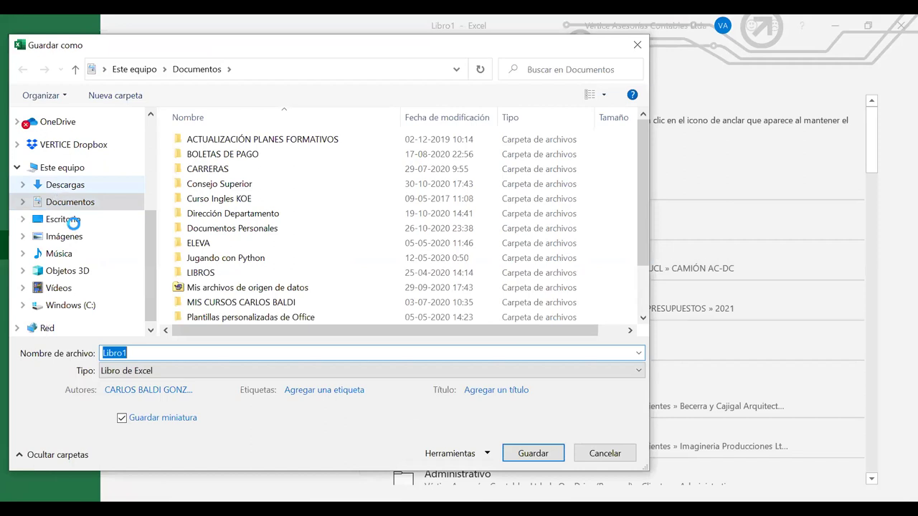
{"action": "left_click", "coordinate": [64, 220]}
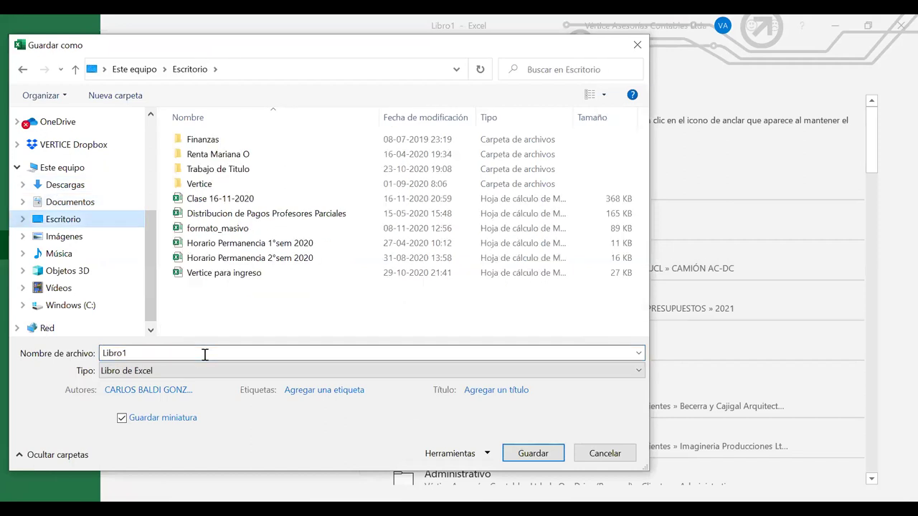
{"action": "left_click", "coordinate": [204, 355]}
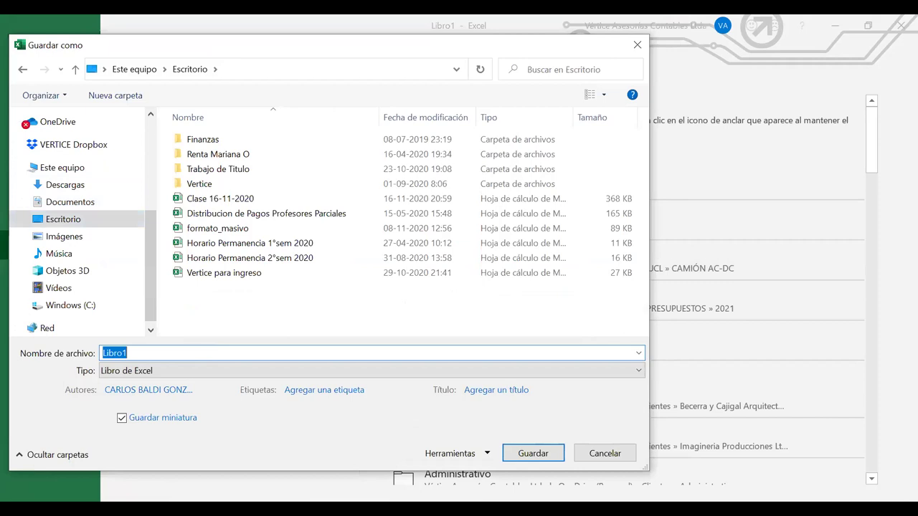
{"action": "type", "text": "clase 17-11-2020"}
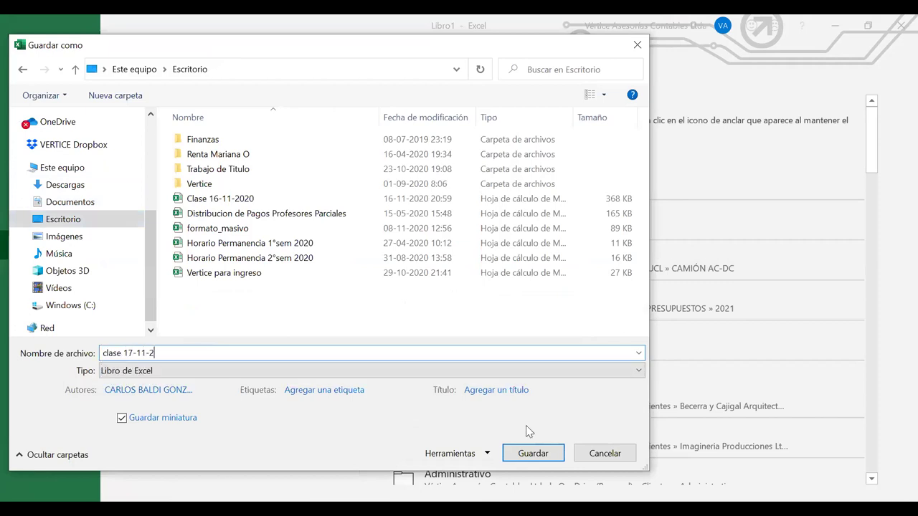
{"action": "left_click", "coordinate": [527, 454]}
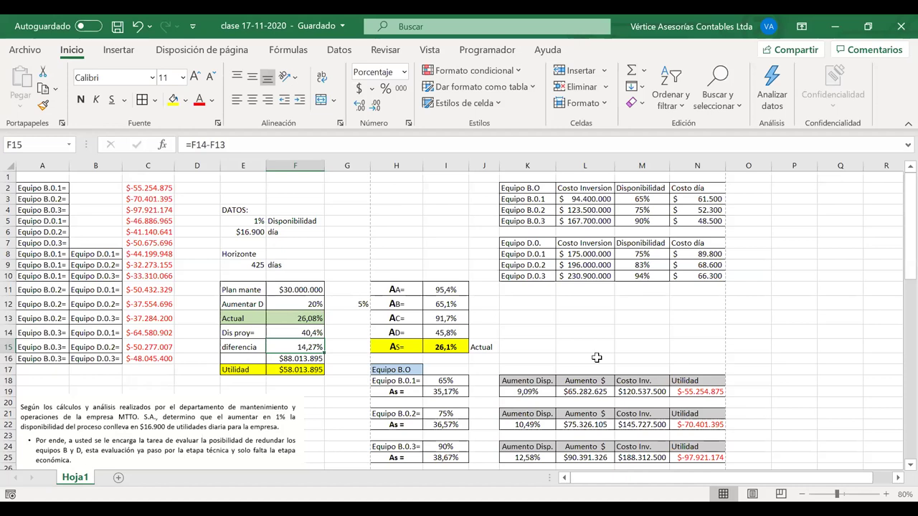
- Select the DATOS and Horizonte block, cells E4:F9
{"action": "scroll", "coordinate": [597, 357], "scroll_direction": "down", "scroll_amount": 1}
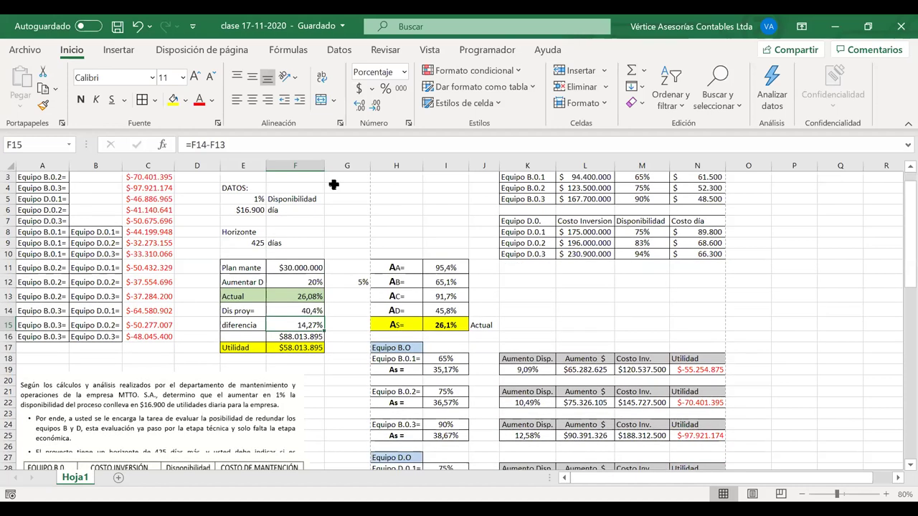
{"action": "scroll", "coordinate": [334, 184], "scroll_direction": "up", "scroll_amount": 1}
{"action": "left_click_drag", "start_coordinate": [242, 210], "coordinate": [294, 242]}
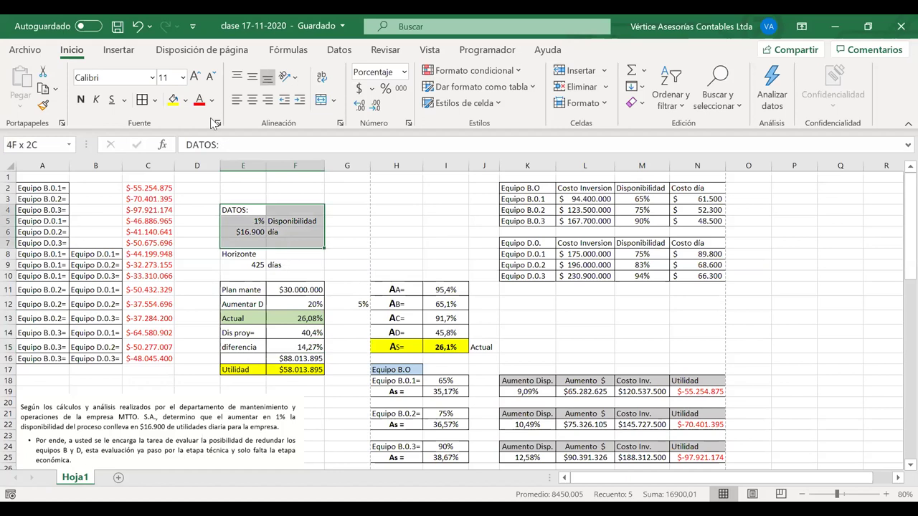
{"action": "key", "text": "shift+Down"}
{"action": "key", "text": "shift+Down"}
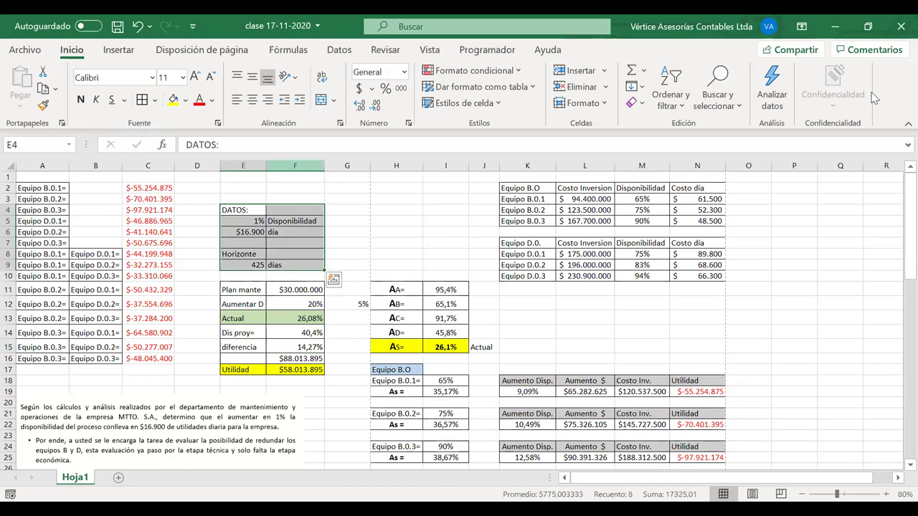